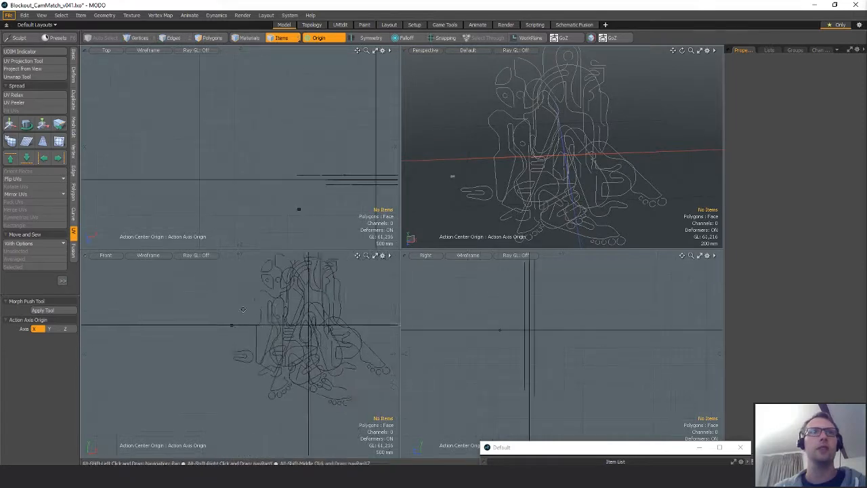
Select the Sign_Neon_A_Red_Curve mesh and examine the spacing of the layered neon sign outlines from several angles.
{"action": "left_click", "coordinate": [536, 196]}
{"action": "left_click_drag", "start_coordinate": [536, 197], "coordinate": [558, 169], "text": "alt"}
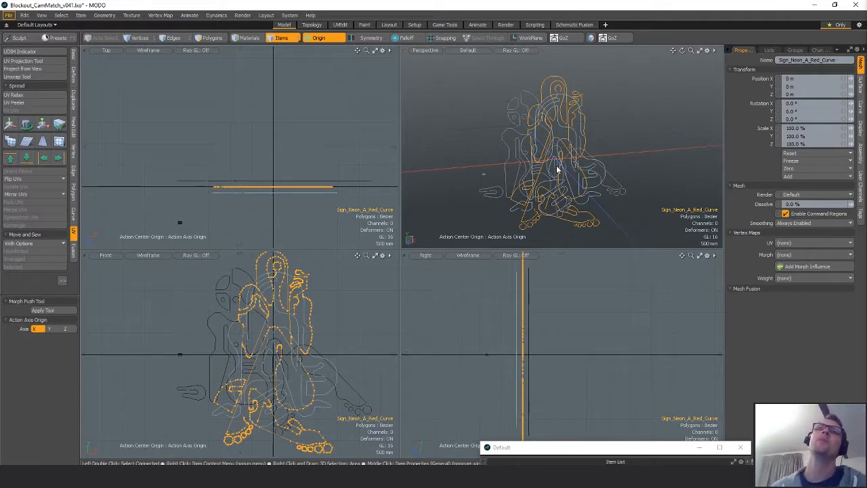
{"action": "left_click_drag", "start_coordinate": [624, 158], "coordinate": [538, 149], "text": "alt"}
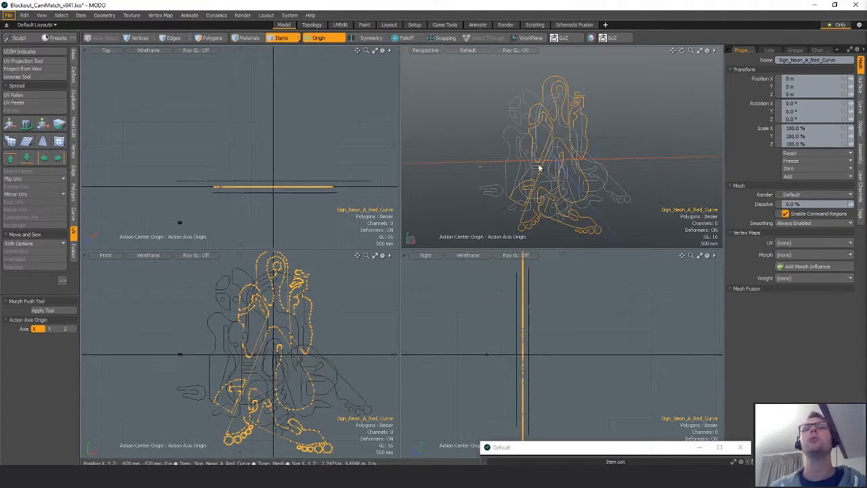
{"action": "left_click_drag", "start_coordinate": [592, 202], "coordinate": [581, 174], "text": "alt"}
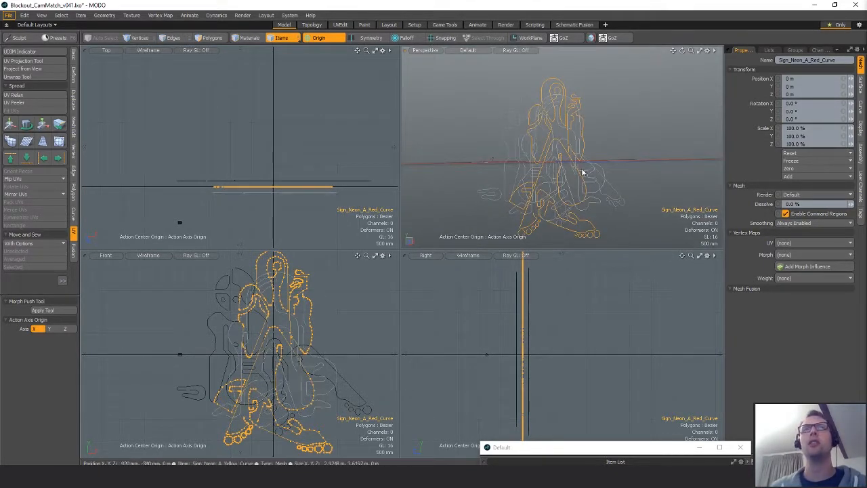
{"action": "left_click_drag", "start_coordinate": [497, 129], "coordinate": [567, 165], "text": "alt"}
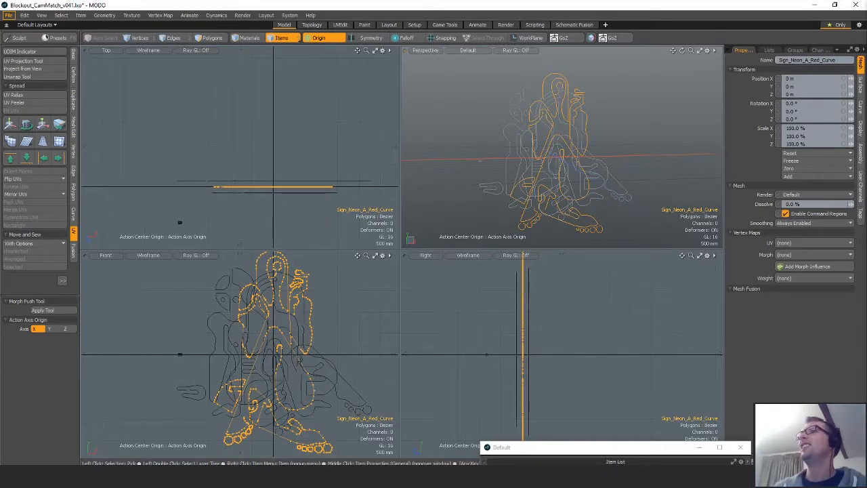
Switch to Windows Photo Viewer, widen the Beyond_Human_Concept window to examine the alley's neon signs, and move it off the screen.
{"action": "key", "text": "alt+Tab"}
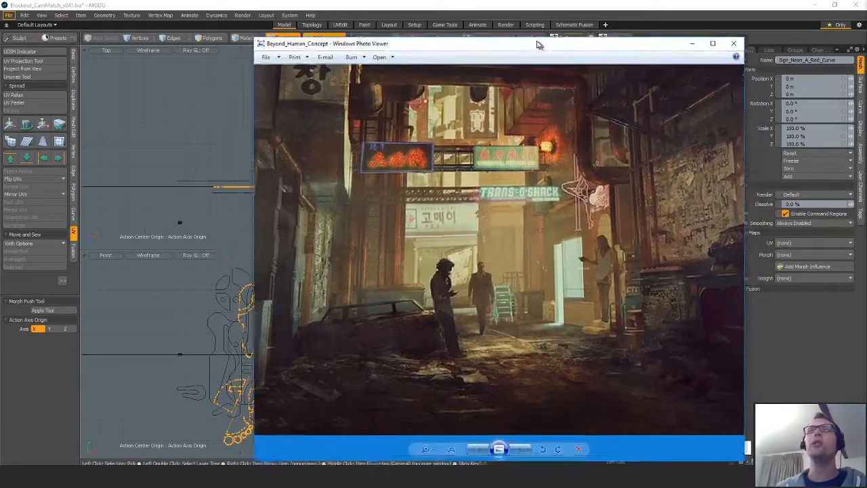
{"action": "left_click_drag", "start_coordinate": [538, 38], "coordinate": [395, 39]}
{"action": "left_click_drag", "start_coordinate": [603, 214], "coordinate": [790, 215]}
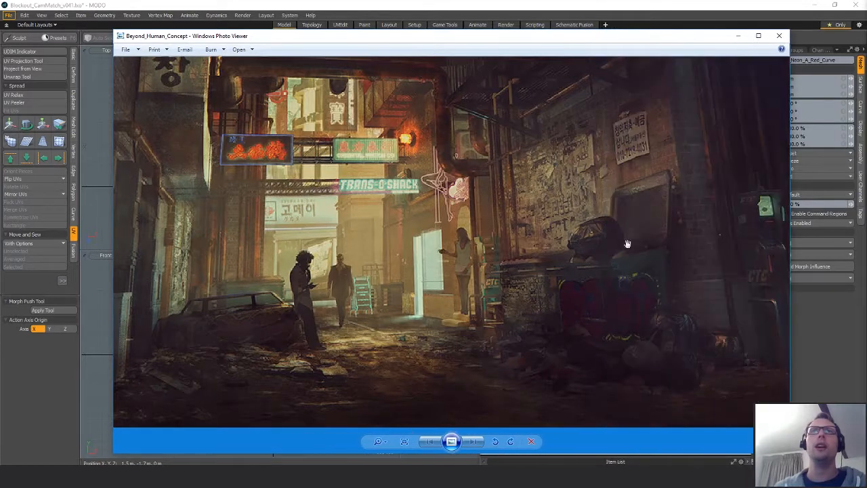
{"action": "scroll", "coordinate": [550, 218], "scroll_direction": "up", "scroll_amount": 2}
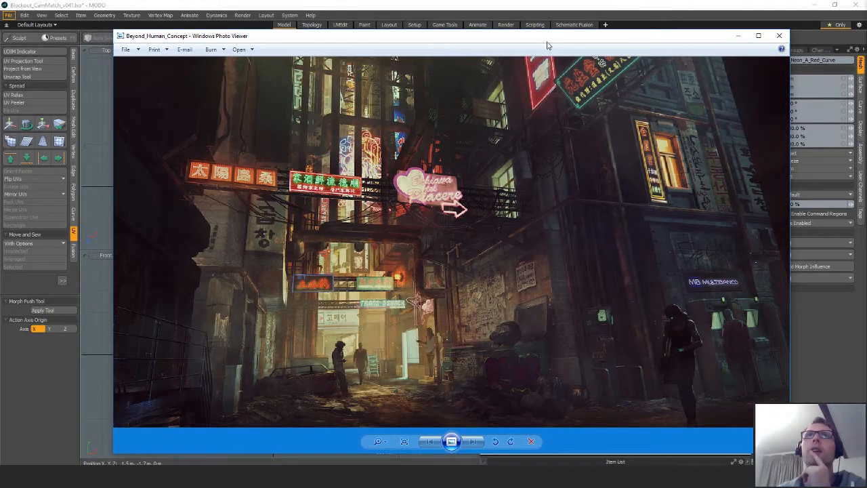
{"action": "left_click_drag", "start_coordinate": [548, 46], "coordinate": [866, 67]}
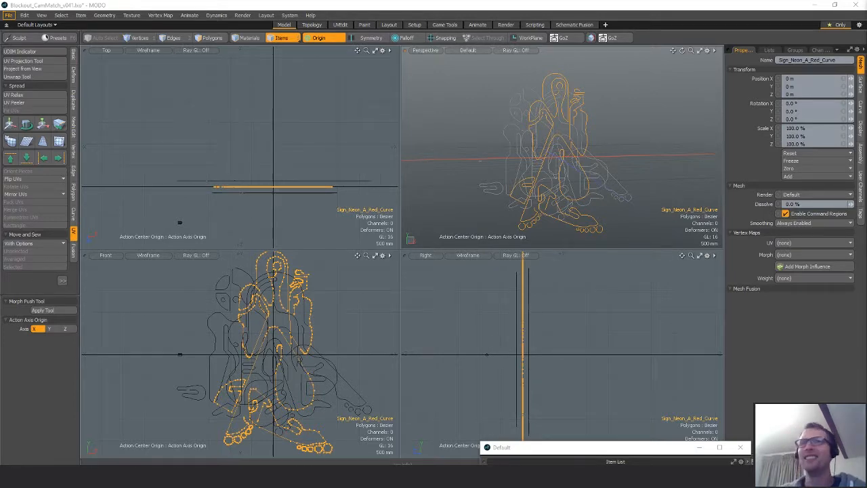
Switch to the ArtStation Chrome window and open textures.com in a new browser tab.
{"action": "mouse_move", "coordinate": [318, 477]}
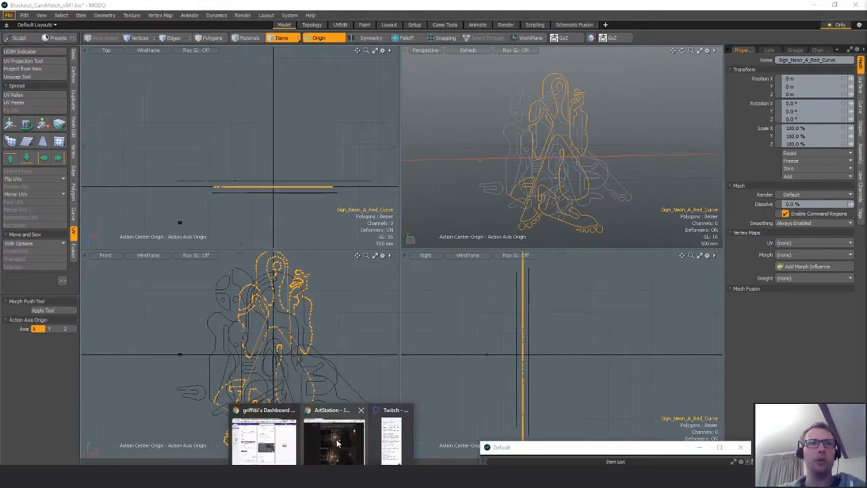
{"action": "left_click", "coordinate": [334, 440]}
{"action": "left_click", "coordinate": [399, 23]}
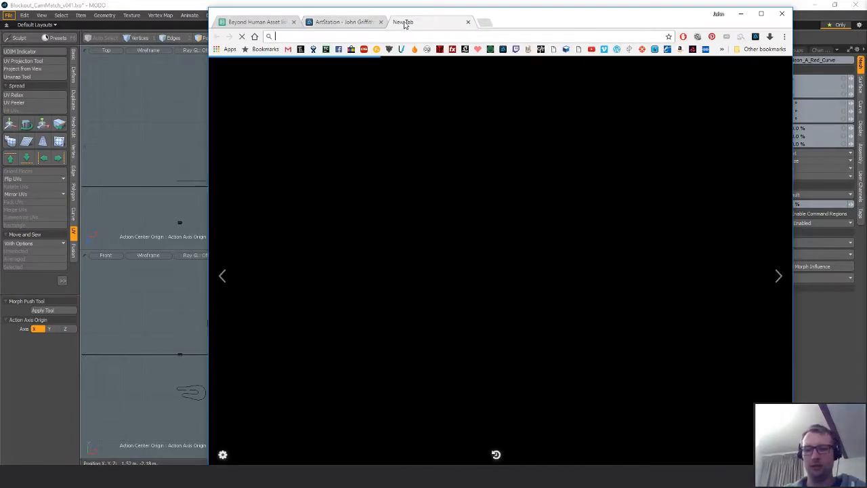
{"action": "type", "text": "texture"}
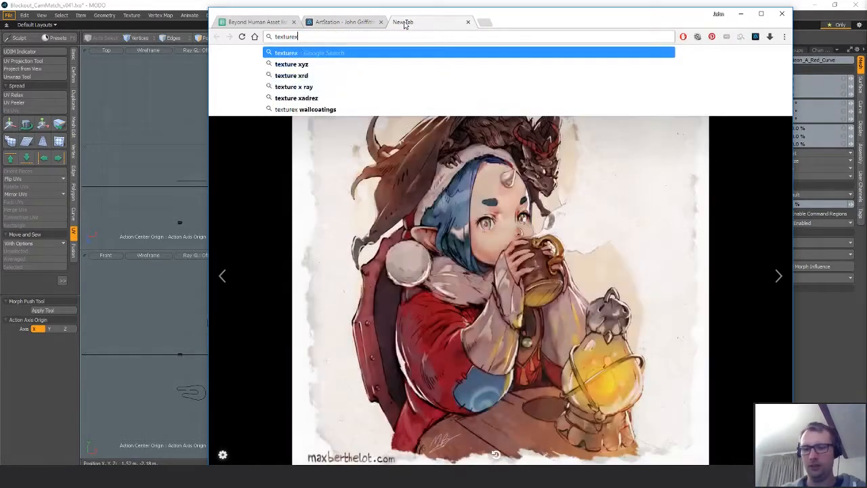
{"action": "type", "text": "s.com"}
{"action": "key", "text": "Return"}
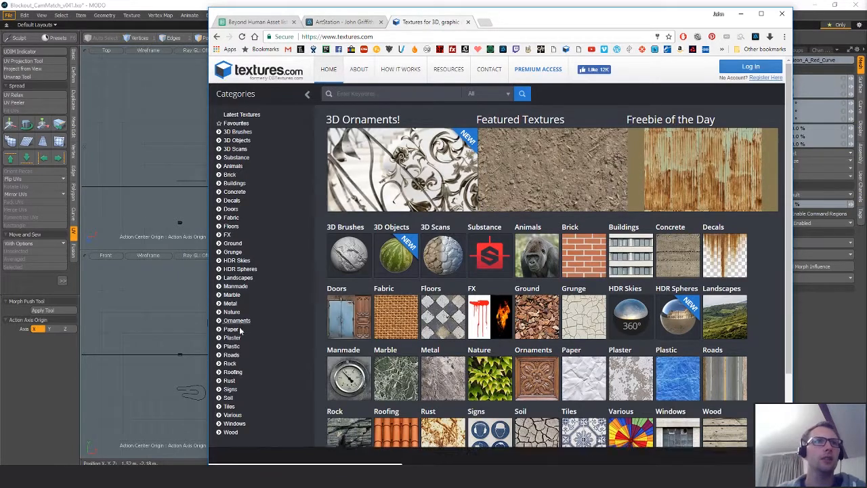
Browse the texture categories through Signs and Asian Signs to the Korean subcategory.
{"action": "left_click", "coordinate": [232, 389]}
{"action": "left_click", "coordinate": [651, 297]}
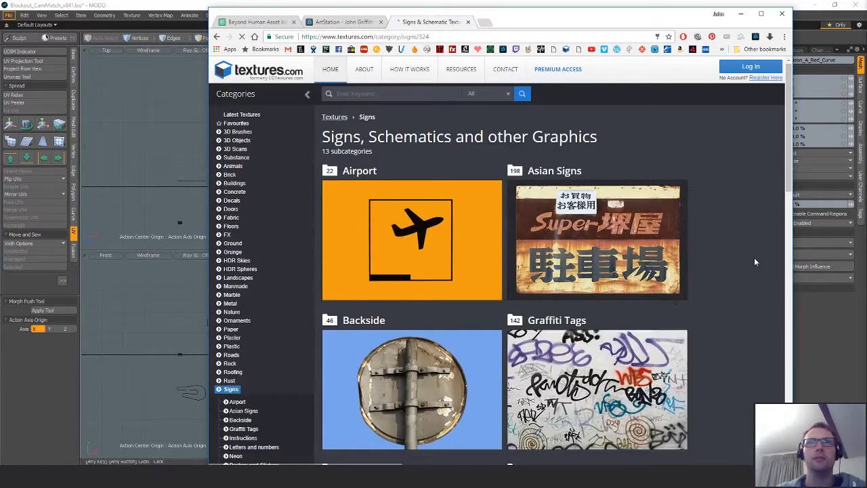
{"action": "scroll", "coordinate": [754, 258], "scroll_direction": "down", "scroll_amount": 1}
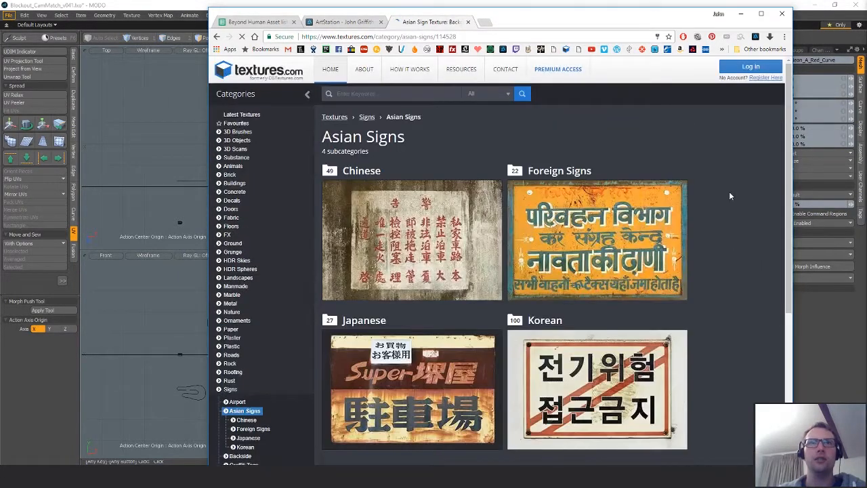
{"action": "scroll", "coordinate": [729, 195], "scroll_direction": "down", "scroll_amount": 2}
{"action": "scroll", "coordinate": [728, 195], "scroll_direction": "up", "scroll_amount": 3}
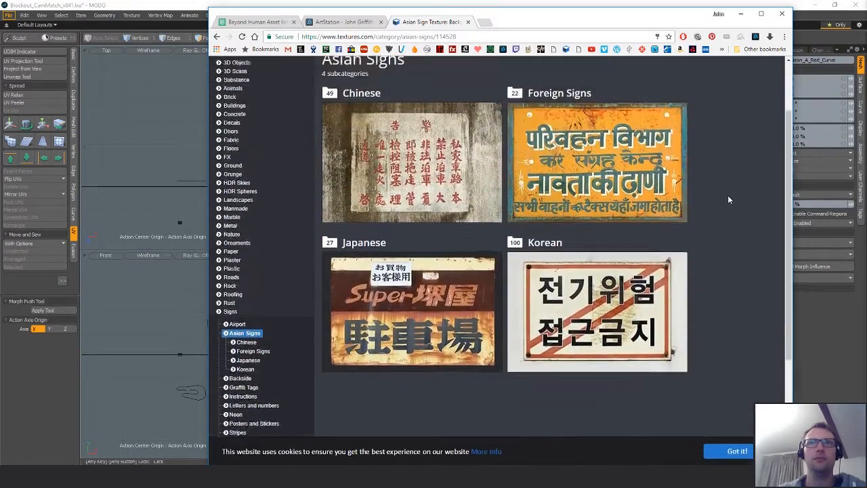
{"action": "scroll", "coordinate": [728, 195], "scroll_direction": "down", "scroll_amount": 1}
{"action": "scroll", "coordinate": [728, 195], "scroll_direction": "up", "scroll_amount": 1}
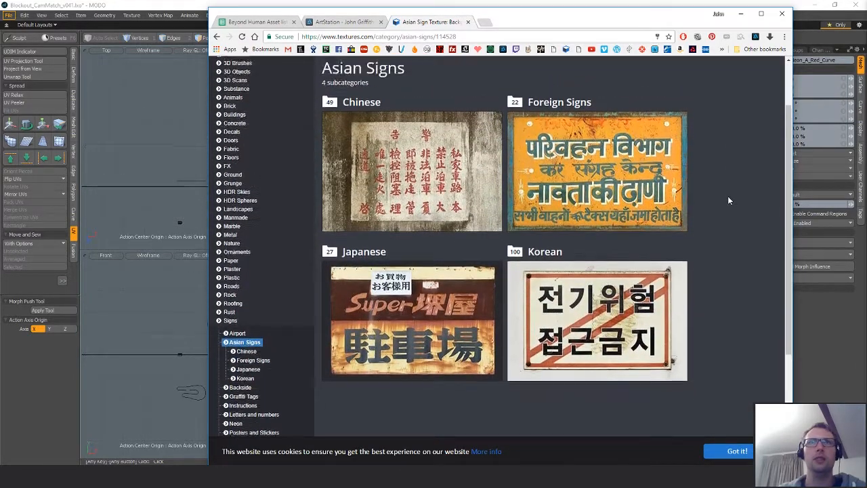
{"action": "left_click", "coordinate": [560, 282]}
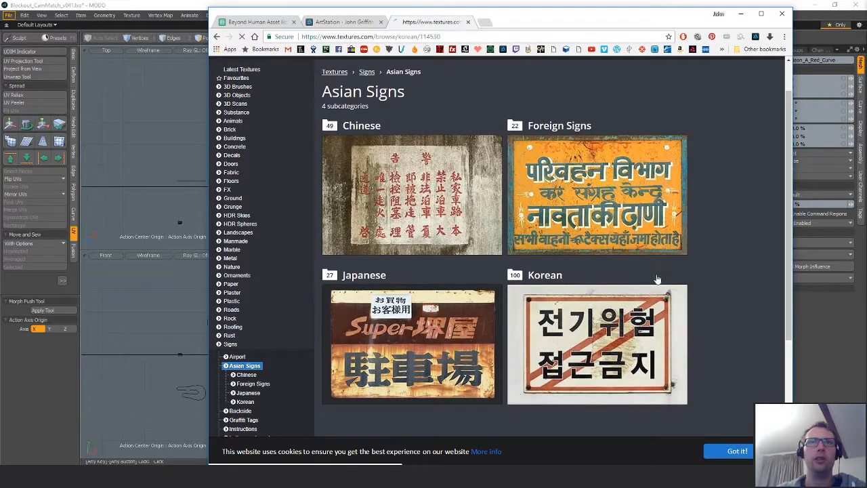
Look through the Korean sign textures for usable signage.
{"action": "scroll", "coordinate": [751, 292], "scroll_direction": "down", "scroll_amount": 6}
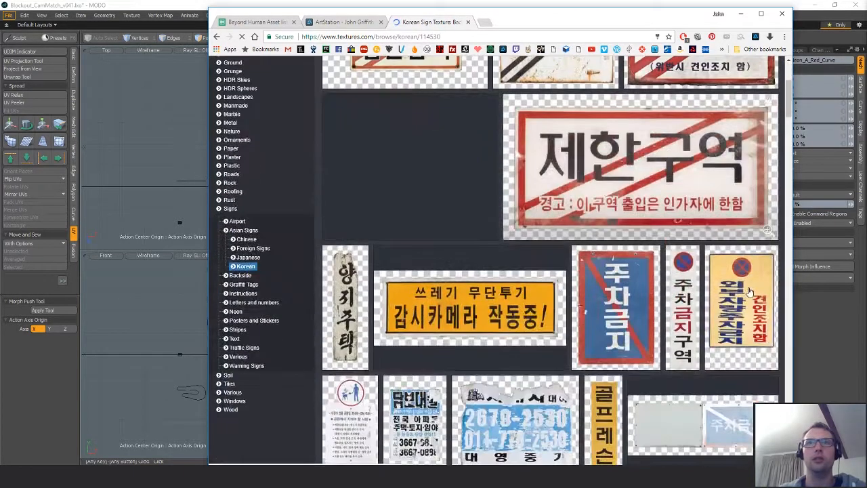
{"action": "scroll", "coordinate": [748, 292], "scroll_direction": "up", "scroll_amount": 6}
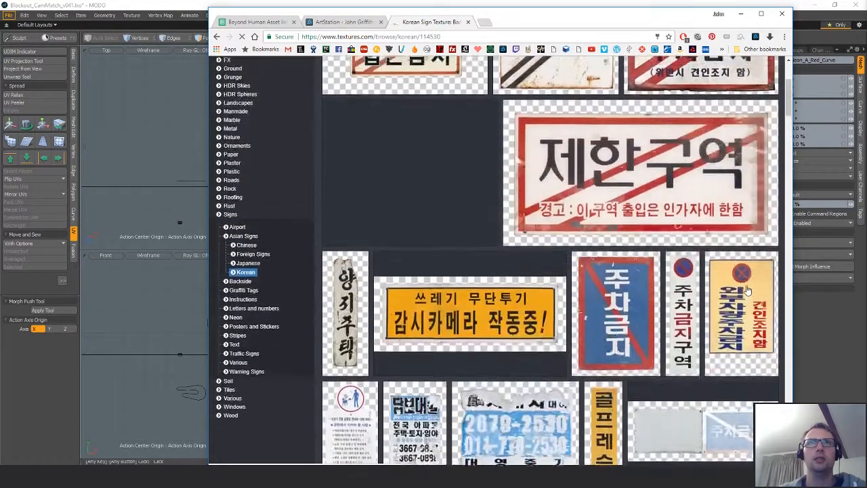
{"action": "scroll", "coordinate": [746, 290], "scroll_direction": "down", "scroll_amount": 7}
{"action": "scroll", "coordinate": [747, 290], "scroll_direction": "down", "scroll_amount": 14}
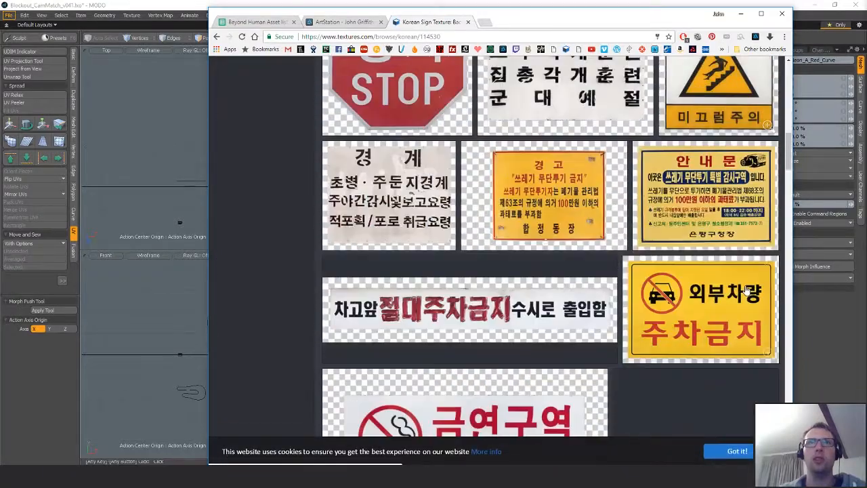
{"action": "scroll", "coordinate": [746, 292], "scroll_direction": "down", "scroll_amount": 11}
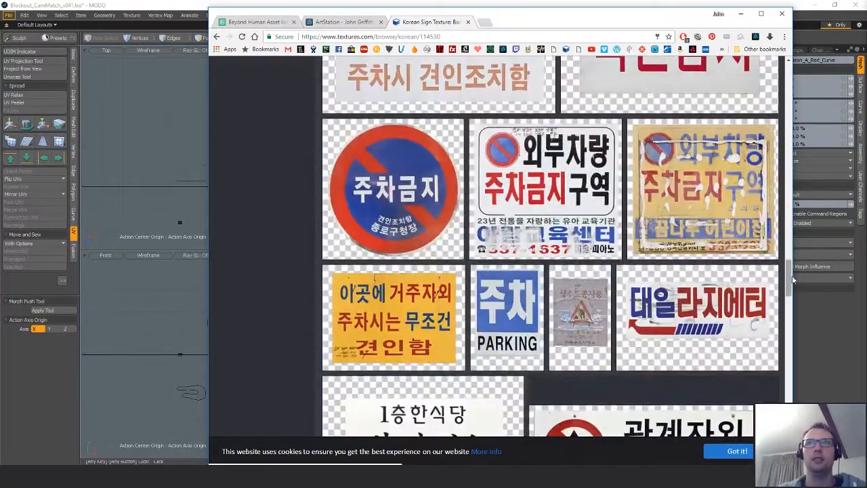
{"action": "scroll", "coordinate": [790, 298], "scroll_direction": "down", "scroll_amount": 1}
{"action": "left_click_drag", "start_coordinate": [790, 298], "coordinate": [789, 90]}
{"action": "scroll", "coordinate": [789, 90], "scroll_direction": "down", "scroll_amount": 1}
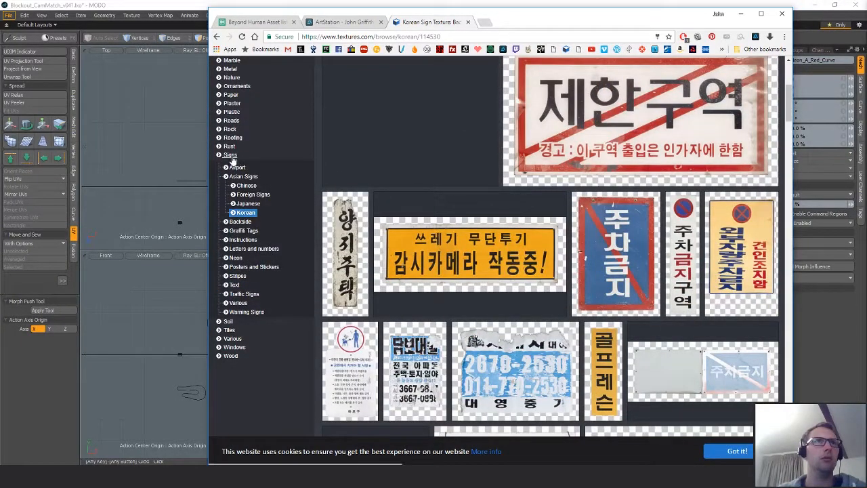
Return to the Signs category and search the texture library for "neon".
{"action": "left_click", "coordinate": [231, 155]}
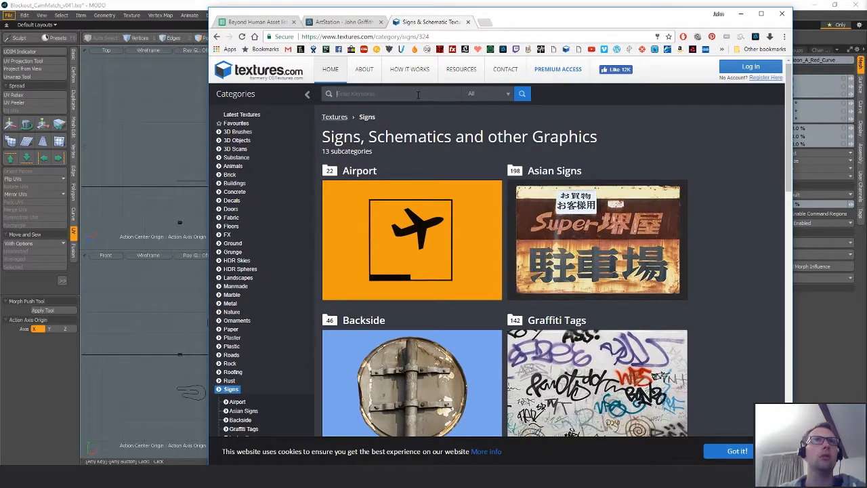
{"action": "type", "text": "neon"}
{"action": "key", "text": "Return"}
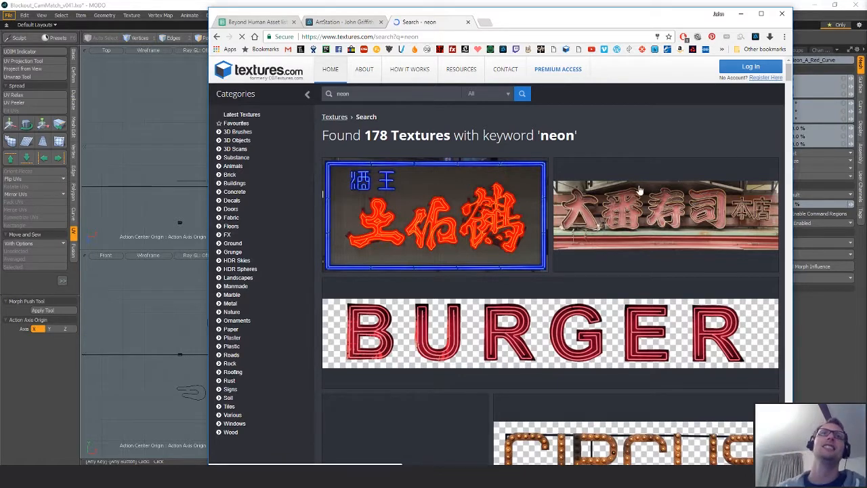
{"action": "mouse_move", "coordinate": [641, 183]}
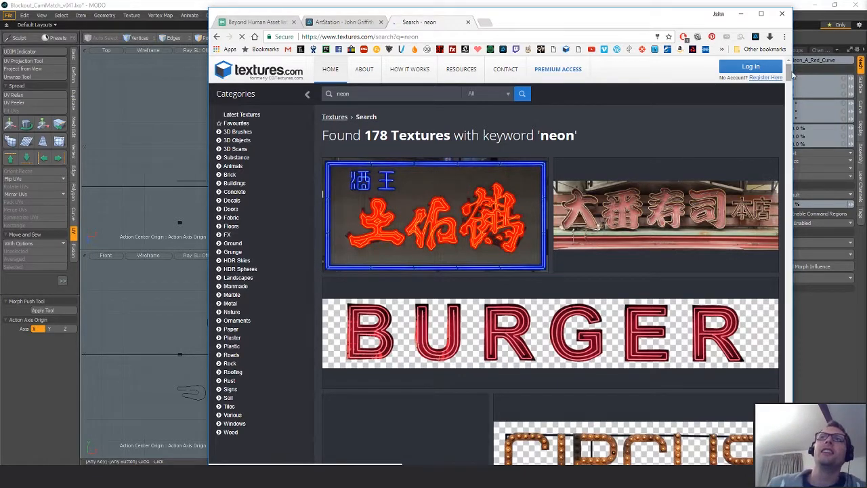
Open the SignsNeon0203 and SignsNeon0183 textures from the neon results in background tabs.
{"action": "left_click_drag", "start_coordinate": [790, 77], "coordinate": [790, 97]}
{"action": "middle_click", "coordinate": [469, 194]}
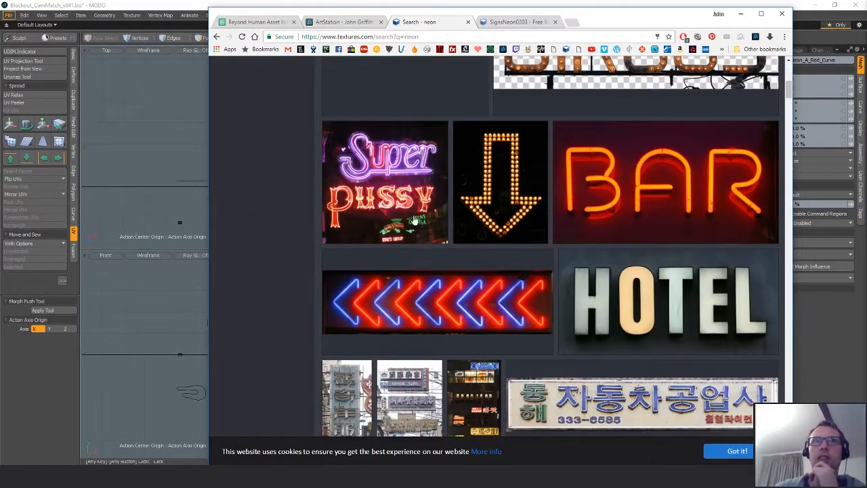
{"action": "left_click_drag", "start_coordinate": [789, 98], "coordinate": [790, 116]}
{"action": "middle_click", "coordinate": [684, 136]}
{"action": "scroll", "coordinate": [789, 113], "scroll_direction": "up", "scroll_amount": 1}
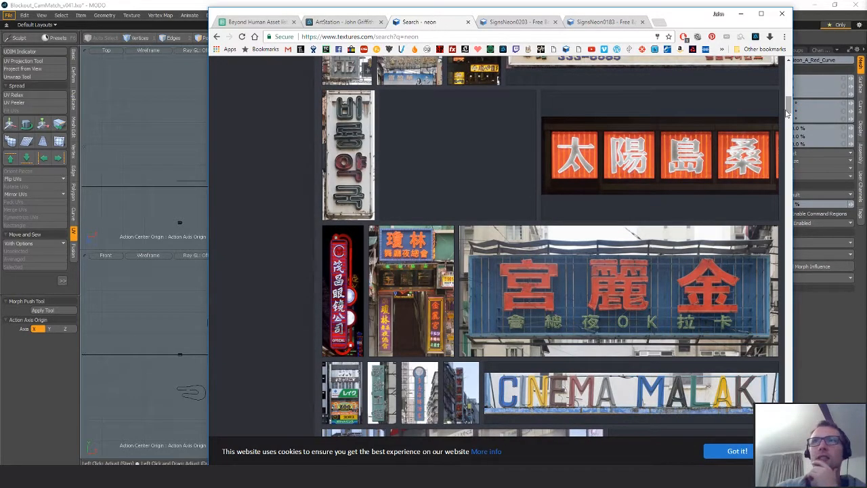
Look through the remaining neon results to the end of the page and return to the orange 太陽島桑 sign.
{"action": "scroll", "coordinate": [789, 109], "scroll_direction": "down", "scroll_amount": 1}
{"action": "left_click_drag", "start_coordinate": [789, 110], "coordinate": [787, 258]}
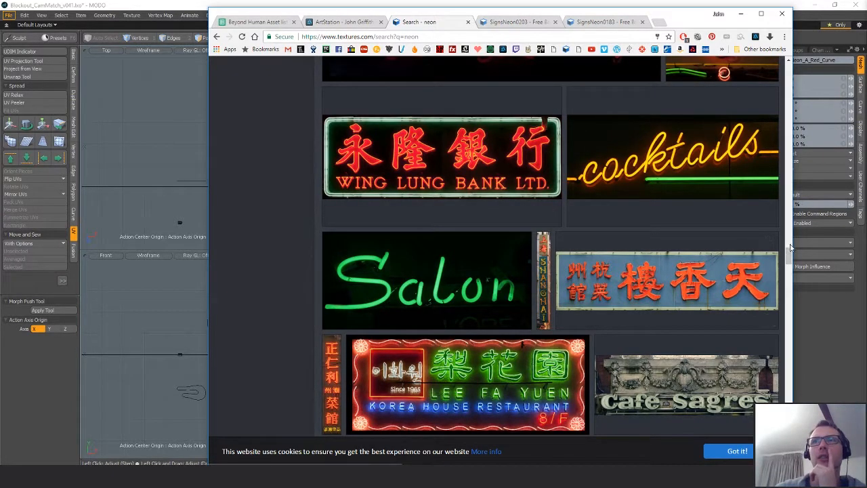
{"action": "left_click_drag", "start_coordinate": [787, 256], "coordinate": [782, 458]}
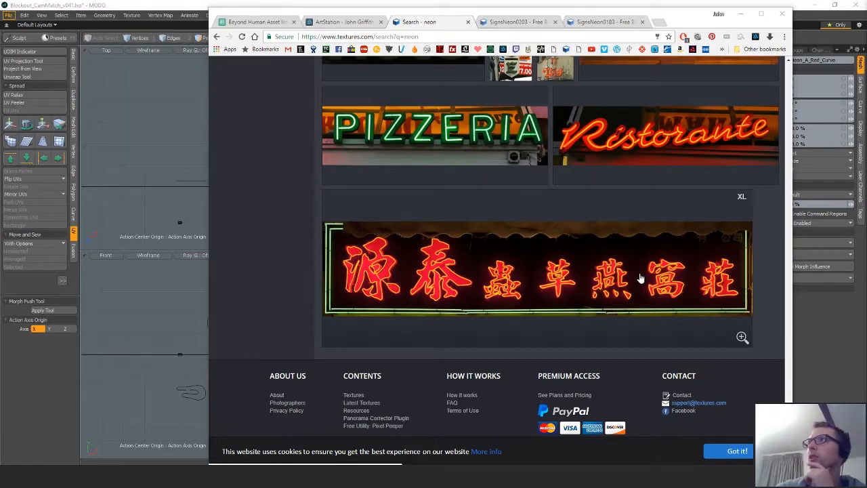
{"action": "left_click_drag", "start_coordinate": [791, 427], "coordinate": [790, 95]}
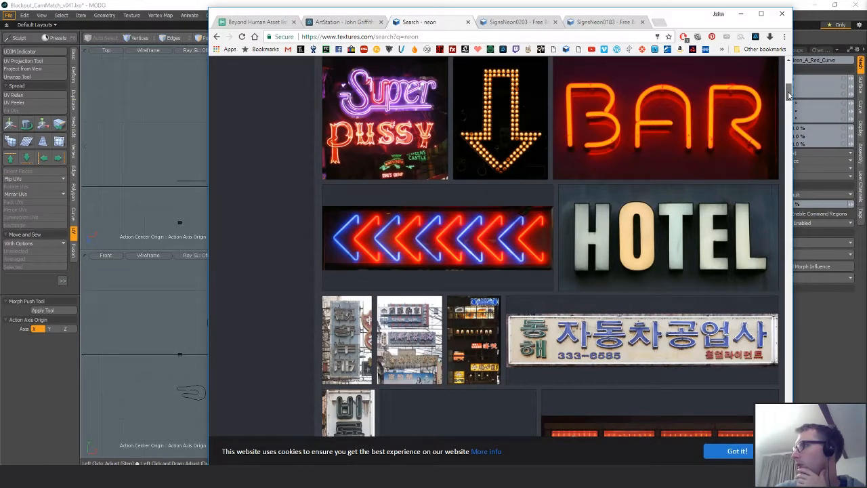
{"action": "left_click_drag", "start_coordinate": [788, 95], "coordinate": [788, 107]}
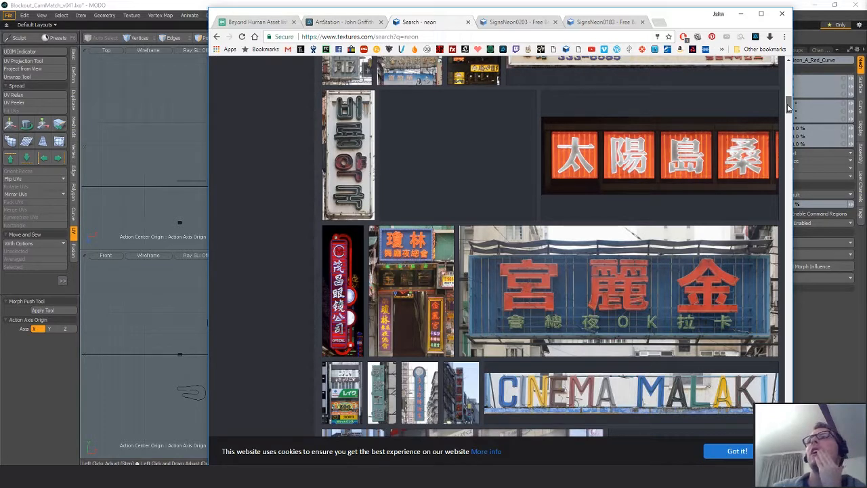
{"action": "mouse_move", "coordinate": [622, 155]}
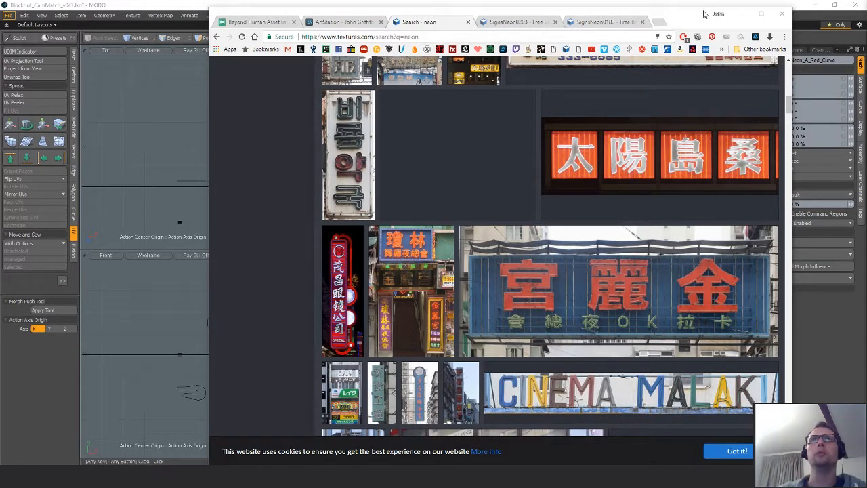
Go back to the ArtStation submission tab, minimize the browser and switch to the Unreal Editor.
{"action": "key", "text": "ctrl+shift+Tab"}
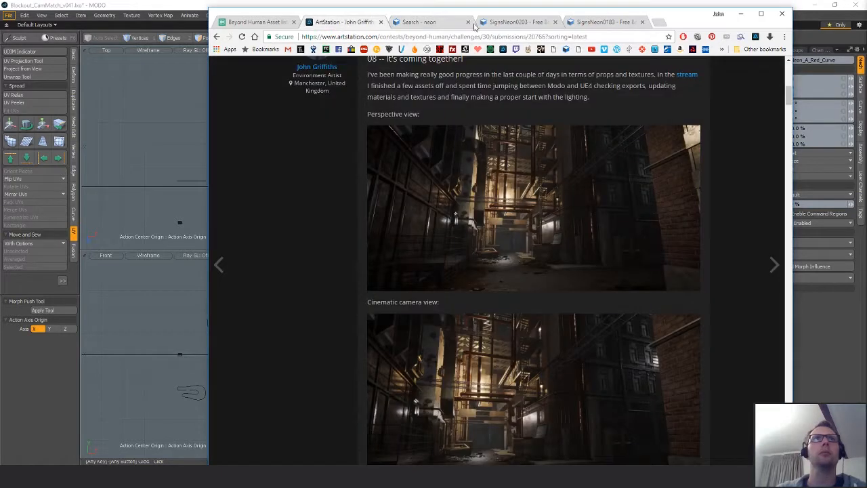
{"action": "left_click", "coordinate": [740, 12]}
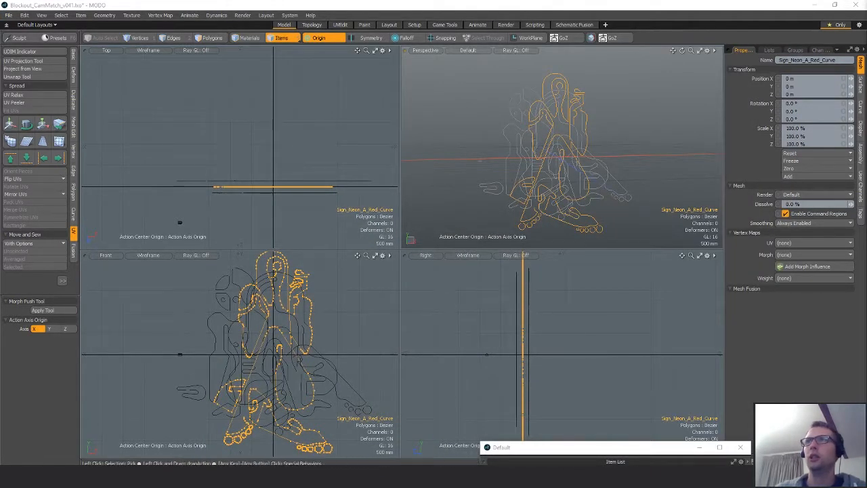
{"action": "key", "text": "h"}
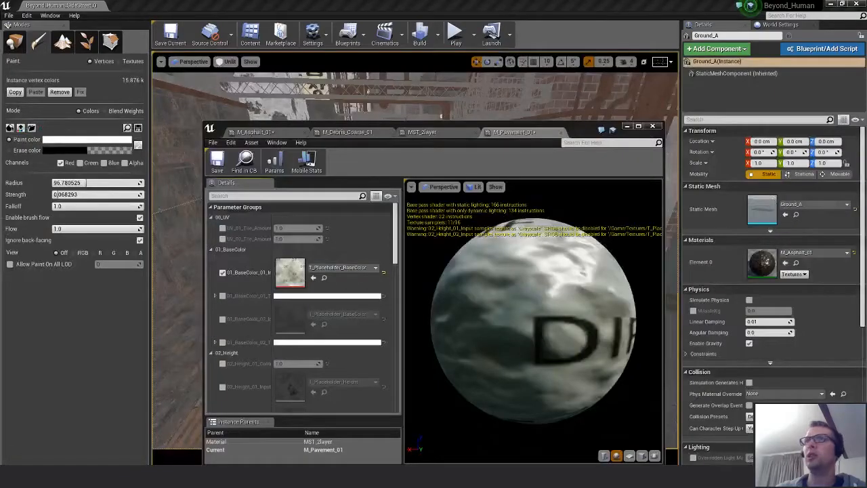
Assign T_Concrete_Rough_01_BaseColor and T_Debris_Coarse_01_BaseColor as the first and second base color inputs of M_Pavement_01.
{"action": "left_click_drag", "start_coordinate": [524, 133], "coordinate": [514, 103]}
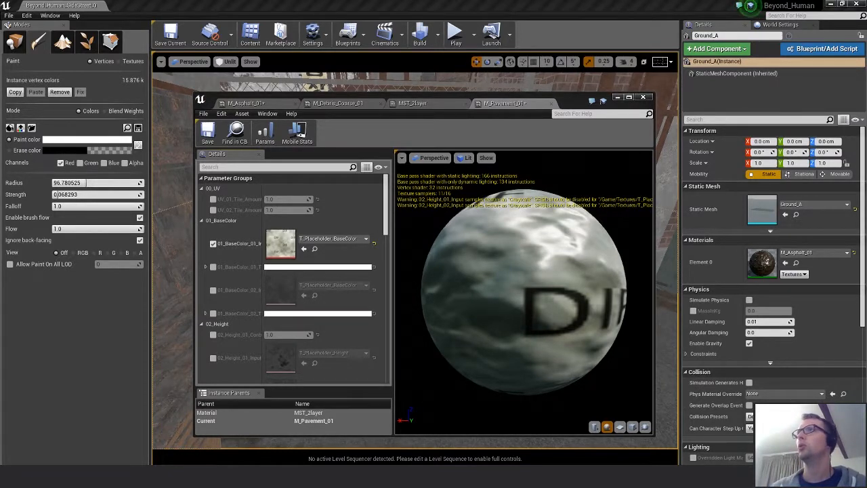
{"action": "left_click_drag", "start_coordinate": [866, 271], "coordinate": [280, 244]}
{"action": "left_click", "coordinate": [213, 291]}
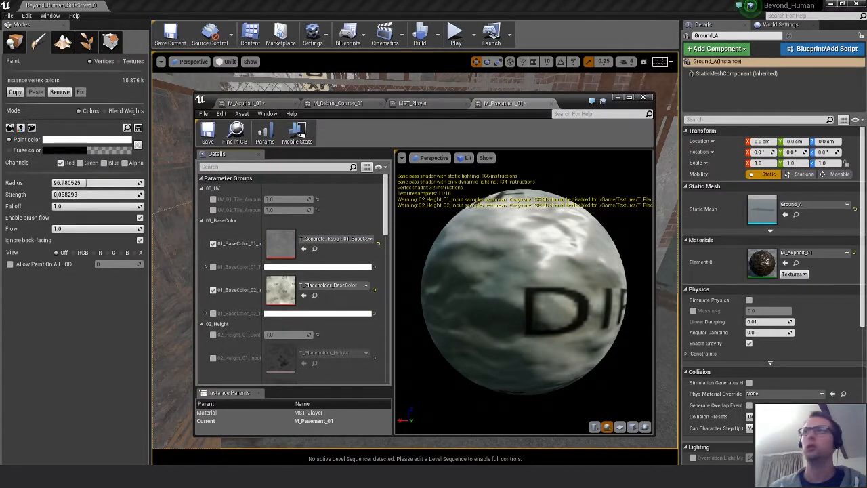
{"action": "left_click_drag", "start_coordinate": [866, 264], "coordinate": [285, 291]}
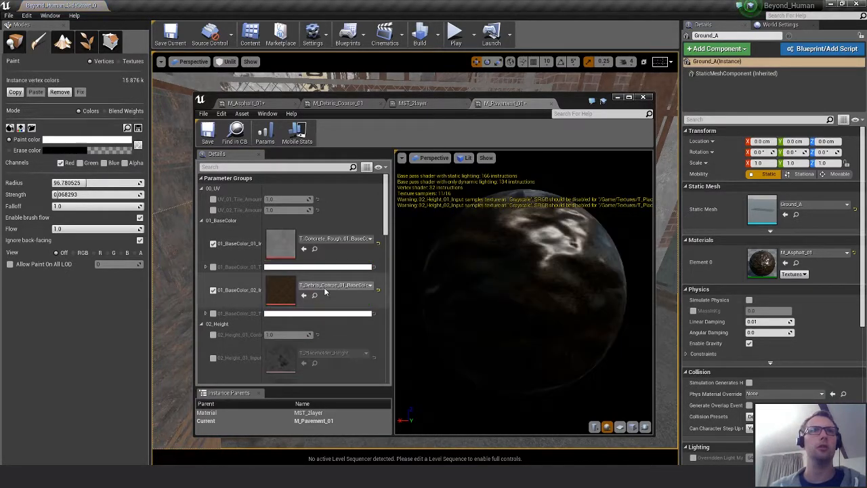
Enable both height inputs of M_Pavement_01 and assign T_Concrete_Rough_01_Height and T_Debris_Coarse_01_Height to them.
{"action": "scroll", "coordinate": [315, 282], "scroll_direction": "down", "scroll_amount": 3}
{"action": "left_click", "coordinate": [213, 300]}
{"action": "scroll", "coordinate": [249, 323], "scroll_direction": "down", "scroll_amount": 2}
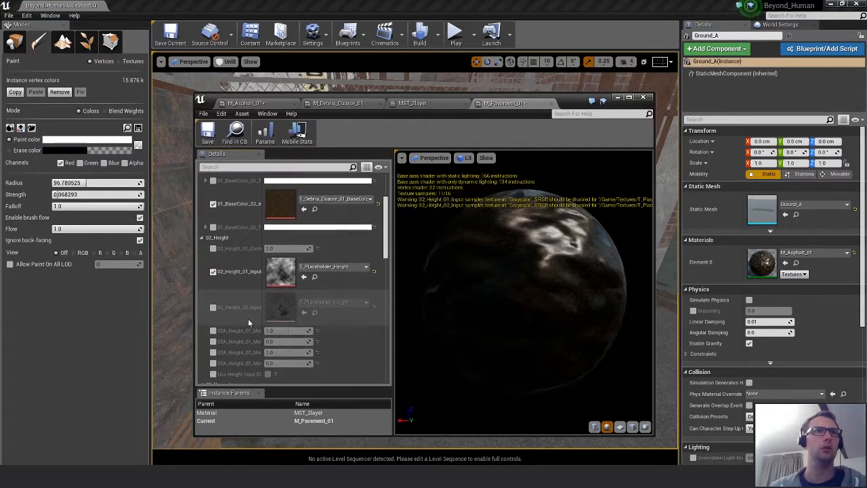
{"action": "left_click", "coordinate": [214, 307]}
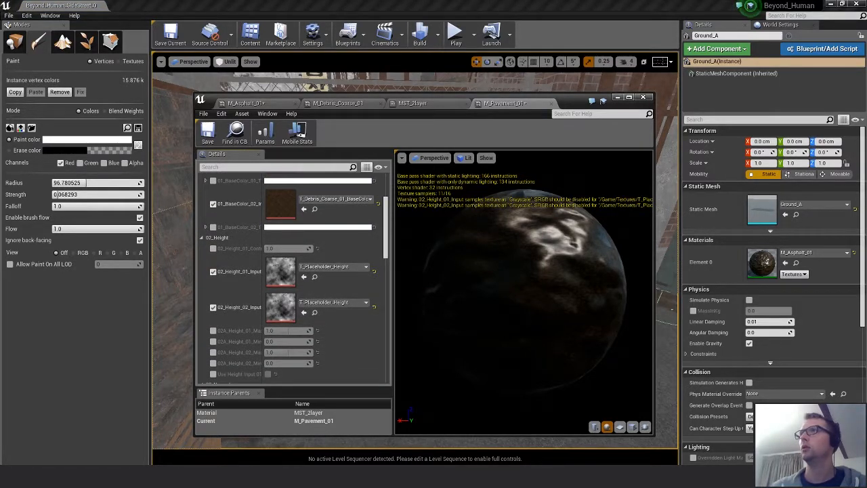
{"action": "left_click_drag", "start_coordinate": [661, 296], "coordinate": [280, 271]}
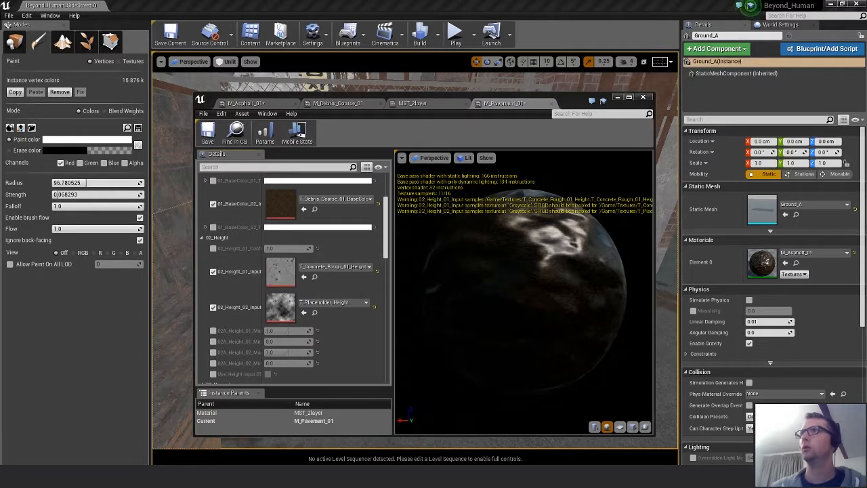
{"action": "left_click_drag", "start_coordinate": [661, 296], "coordinate": [281, 307]}
Enable both normal inputs and assign T_Concrete_Rough_01_Normal to the first and T_Debris_Coarse_01_Normal to the second.
{"action": "scroll", "coordinate": [245, 308], "scroll_direction": "down", "scroll_amount": 4}
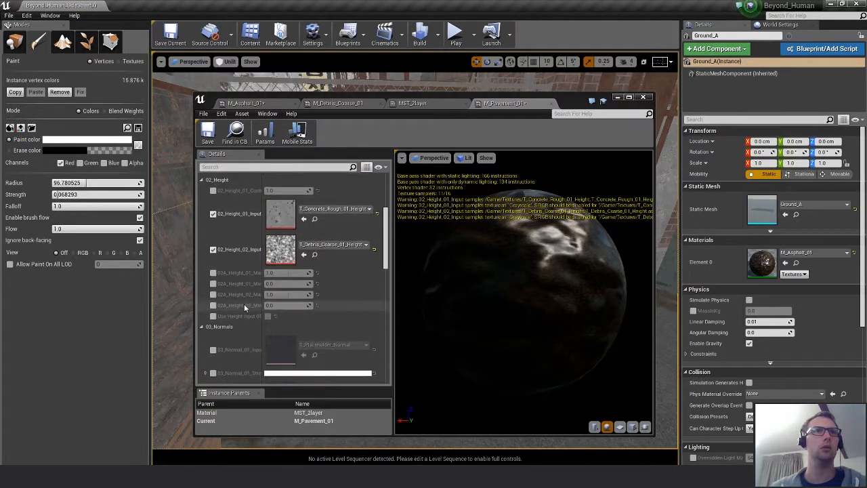
{"action": "scroll", "coordinate": [245, 308], "scroll_direction": "down", "scroll_amount": 2}
{"action": "left_click", "coordinate": [213, 292]}
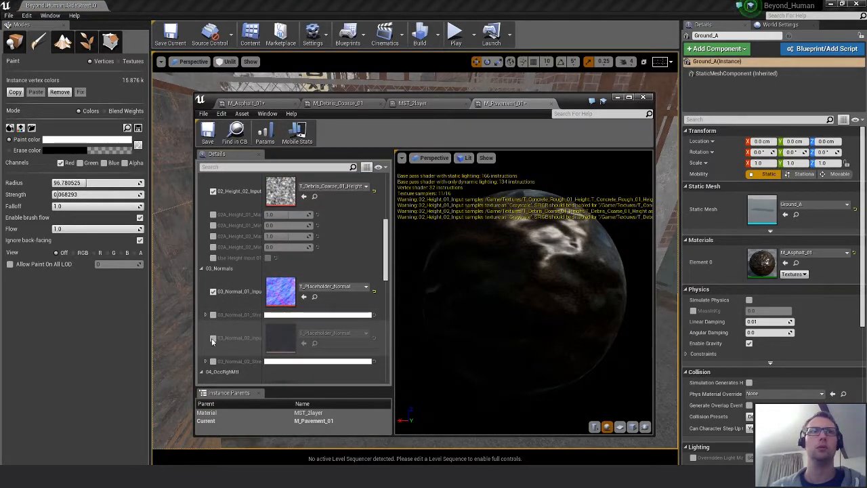
{"action": "left_click", "coordinate": [213, 338]}
{"action": "left_click_drag", "start_coordinate": [661, 296], "coordinate": [280, 291]}
{"action": "left_click_drag", "start_coordinate": [661, 296], "coordinate": [280, 337]}
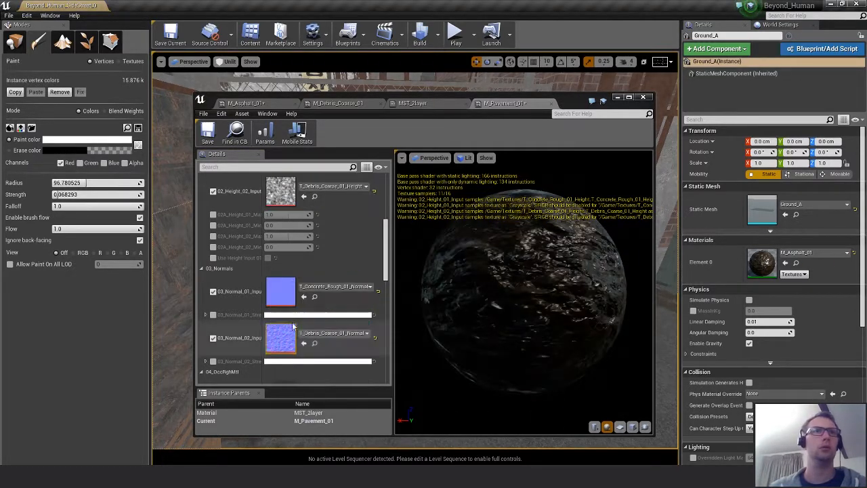
Enable both occlusion-roughness-metalness inputs and assign the matching T_Concrete_Rough_01 and T_Debris_Coarse_01 textures.
{"action": "scroll", "coordinate": [216, 293], "scroll_direction": "down", "scroll_amount": 3}
{"action": "left_click", "coordinate": [214, 294]}
{"action": "scroll", "coordinate": [213, 299], "scroll_direction": "down", "scroll_amount": 2}
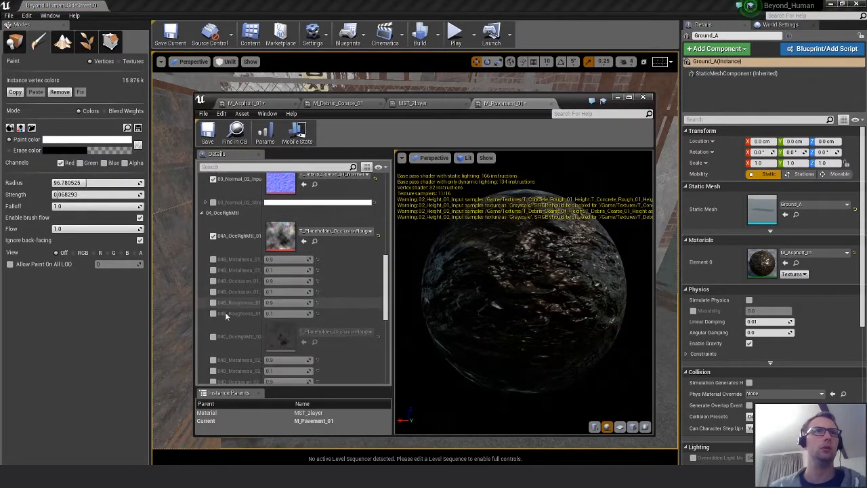
{"action": "left_click", "coordinate": [213, 337]}
{"action": "left_click_drag", "start_coordinate": [661, 296], "coordinate": [280, 235]}
{"action": "left_click_drag", "start_coordinate": [661, 296], "coordinate": [281, 334]}
Check the assigned textures, save M_Pavement_01 and move the material editor window clear of the level view.
{"action": "scroll", "coordinate": [261, 294], "scroll_direction": "down", "scroll_amount": 4}
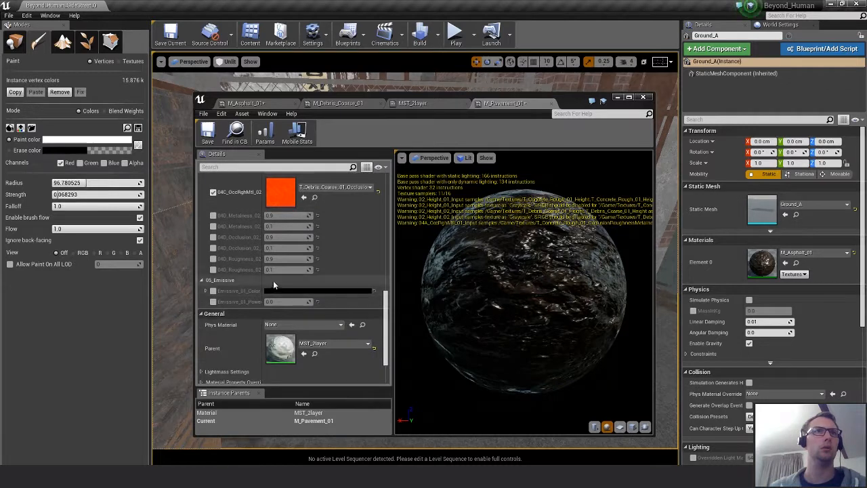
{"action": "scroll", "coordinate": [256, 290], "scroll_direction": "up", "scroll_amount": 5}
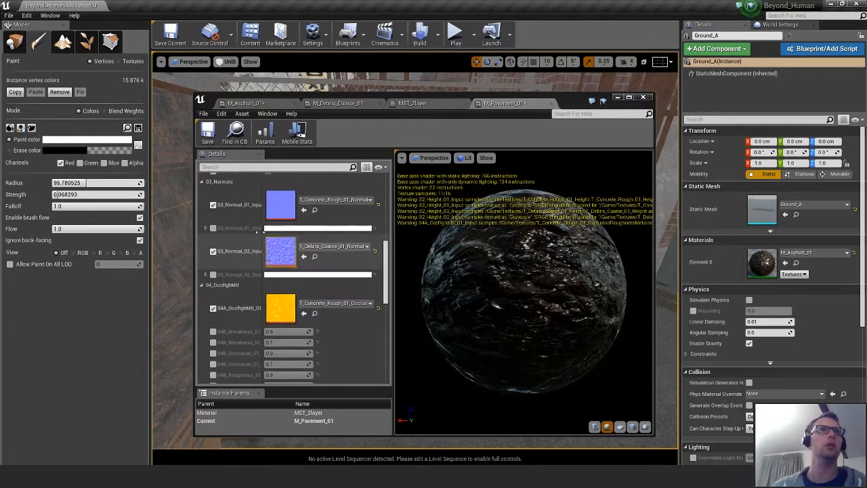
{"action": "left_click", "coordinate": [207, 133]}
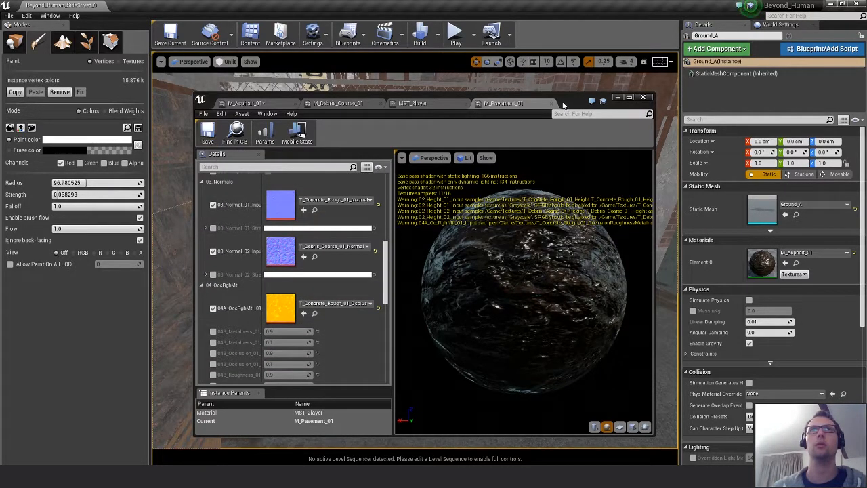
{"action": "left_click_drag", "start_coordinate": [540, 97], "coordinate": [866, 88]}
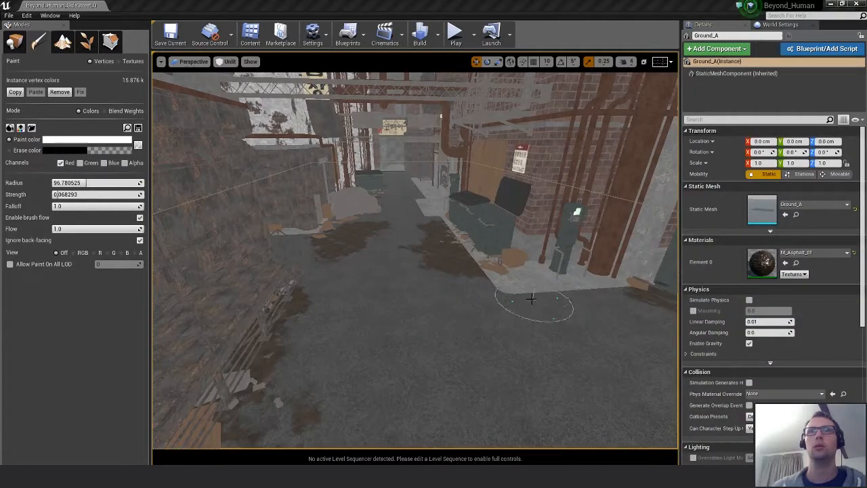
Leave mesh painting, select the Pavement_A mesh in the alley and assign M_Pavement_01 to its material Element 0.
{"action": "left_click", "coordinate": [15, 42]}
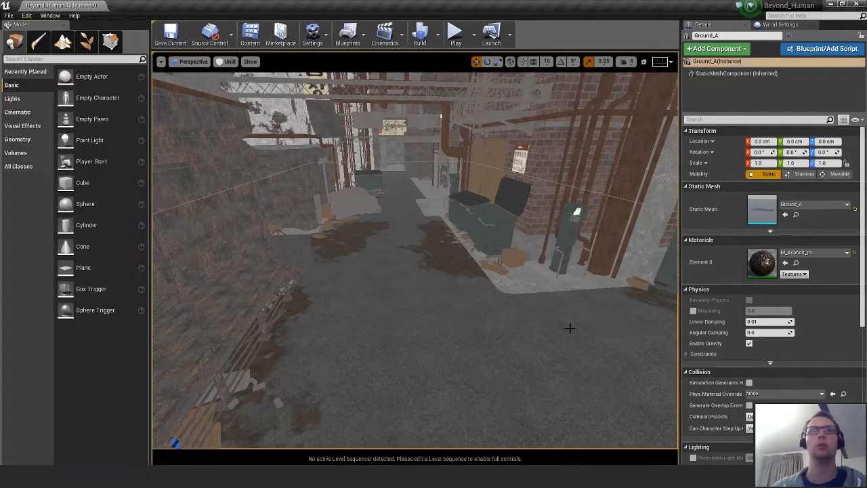
{"action": "left_click", "coordinate": [540, 284]}
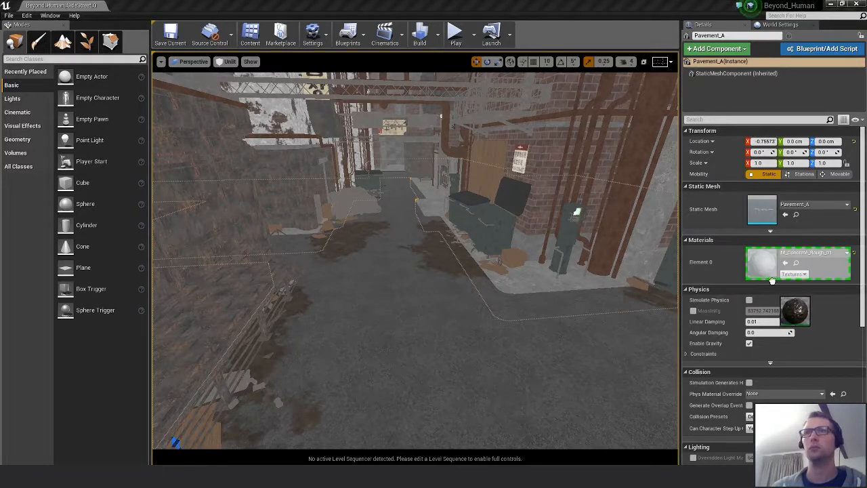
{"action": "key", "text": "ctrl+z"}
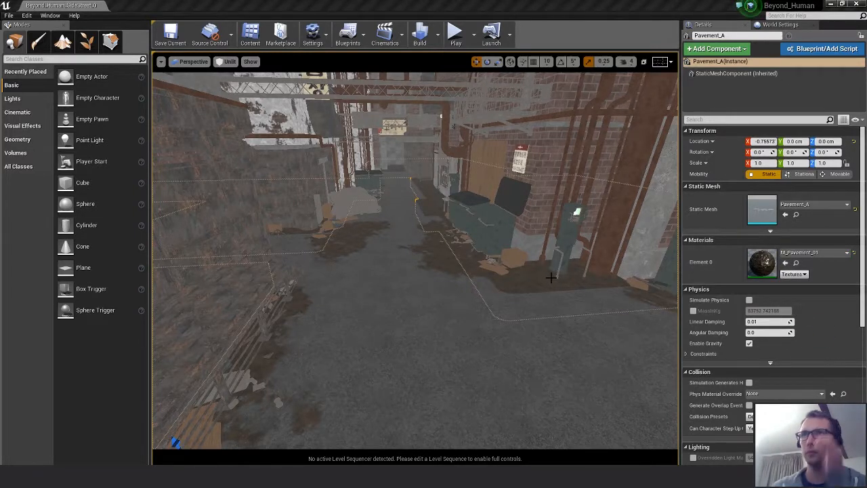
{"action": "left_click", "coordinate": [191, 61]}
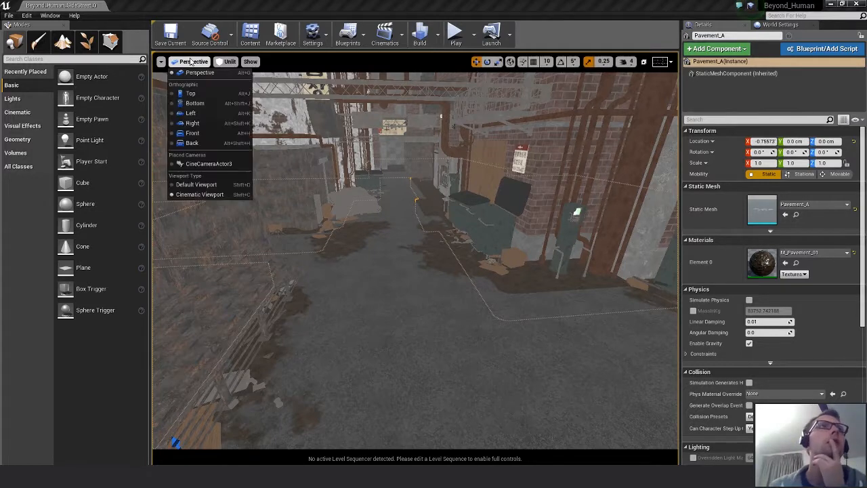
{"action": "left_click", "coordinate": [251, 62]}
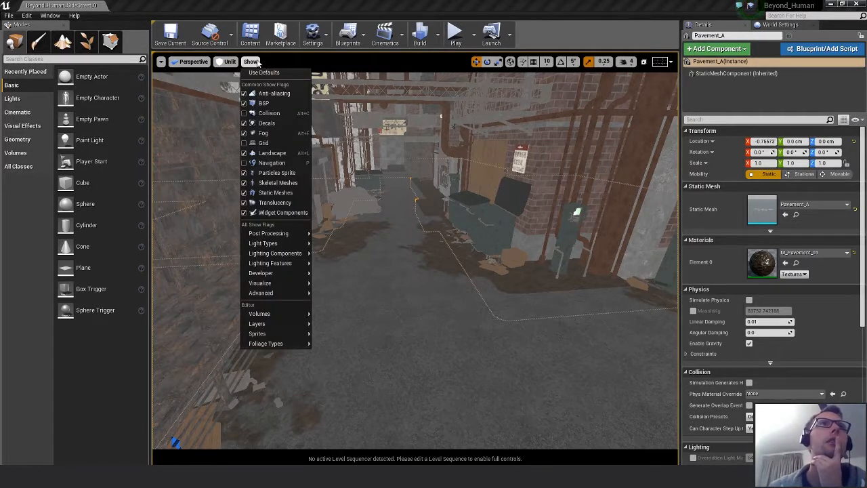
{"action": "left_click", "coordinate": [602, 36]}
Switch to vertex painting for Pavement_A, swap the paint and erase colors and enlarge the brush radius to 181.365875.
{"action": "right_click_drag", "start_coordinate": [531, 278], "coordinate": [624, 287]}
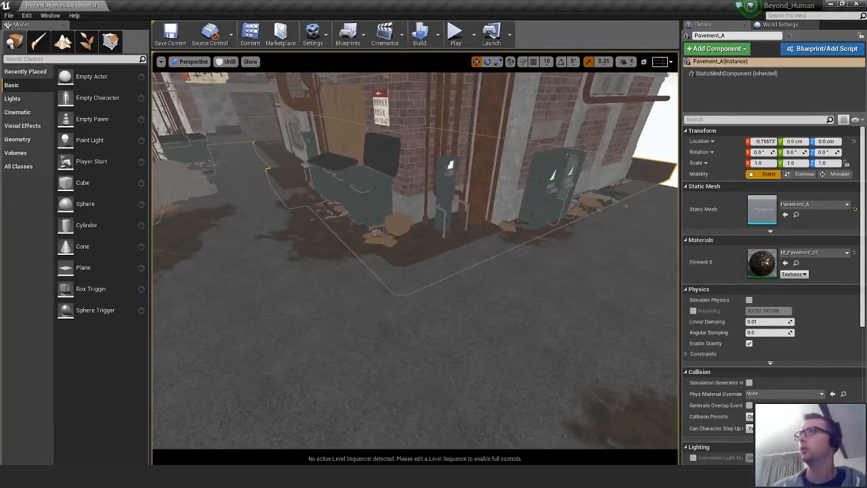
{"action": "left_click", "coordinate": [43, 42]}
{"action": "left_click", "coordinate": [137, 144]}
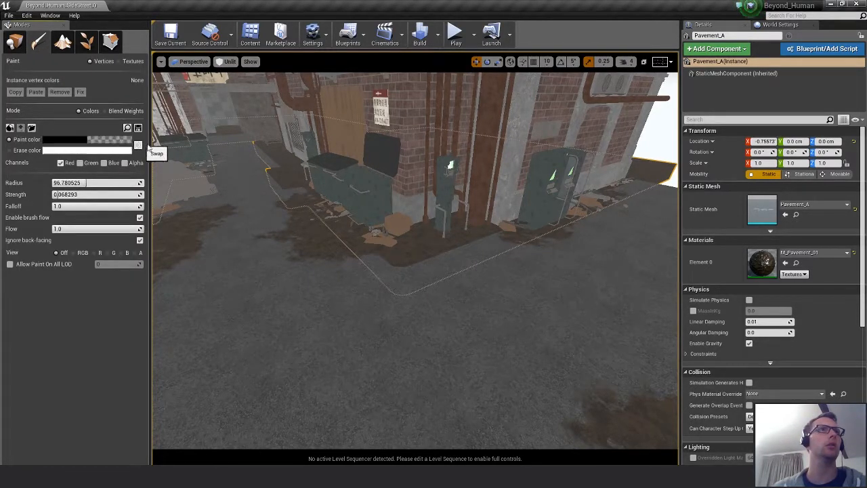
{"action": "right_click_drag", "start_coordinate": [390, 247], "coordinate": [400, 246]}
{"action": "right_click", "coordinate": [406, 179]}
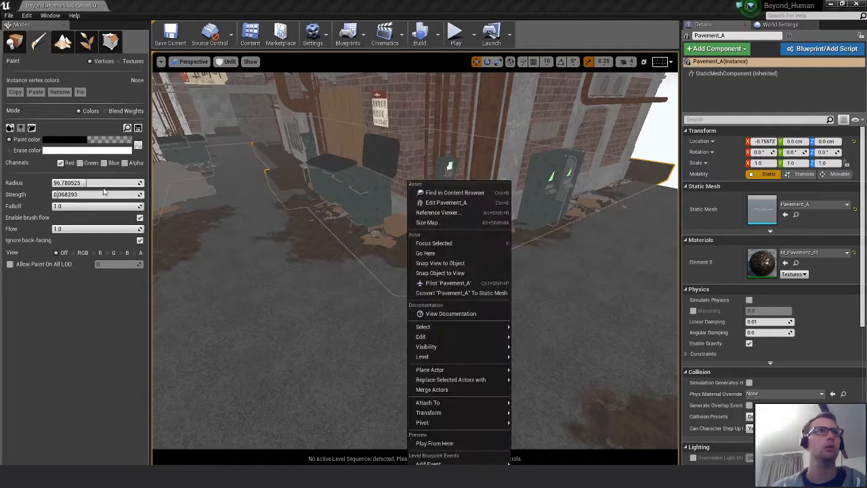
{"action": "key", "text": "Escape"}
{"action": "key", "text": "bracketright"}
{"action": "key", "text": "bracketright"}
{"action": "key", "text": "bracketright"}
Paint the concrete layer over the debris on Pavement_A around the brick building's corner and along its side of the alley.
{"action": "mouse_move", "coordinate": [412, 250]}
{"action": "left_mouse_down", "text": "shift"}
{"action": "mouse_move", "coordinate": [339, 242]}
{"action": "mouse_move", "coordinate": [359, 229]}
{"action": "left_mouse_up", "text": "shift"}
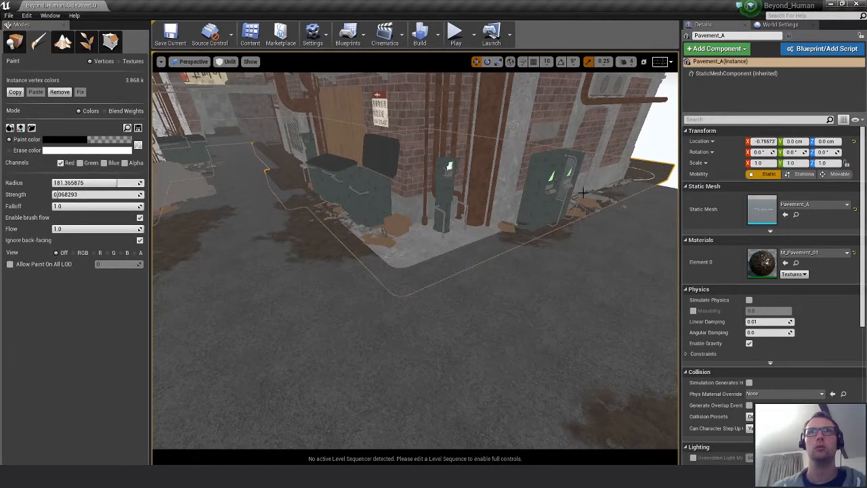
{"action": "mouse_move", "coordinate": [606, 187]}
{"action": "right_mouse_down"}
{"action": "mouse_move", "coordinate": [467, 221]}
{"action": "mouse_move", "coordinate": [379, 271]}
{"action": "mouse_move", "coordinate": [309, 291]}
{"action": "mouse_move", "coordinate": [346, 291]}
{"action": "mouse_move", "coordinate": [291, 293]}
{"action": "mouse_move", "coordinate": [369, 254]}
{"action": "right_mouse_up"}
{"action": "mouse_move", "coordinate": [252, 204]}
{"action": "left_mouse_down", "text": "shift"}
{"action": "mouse_move", "coordinate": [308, 255]}
{"action": "mouse_move", "coordinate": [285, 223]}
{"action": "mouse_move", "coordinate": [338, 202]}
{"action": "mouse_move", "coordinate": [300, 196]}
{"action": "mouse_move", "coordinate": [184, 215]}
{"action": "left_mouse_up", "text": "shift"}
{"action": "right_click_drag", "start_coordinate": [310, 297], "coordinate": [494, 325]}
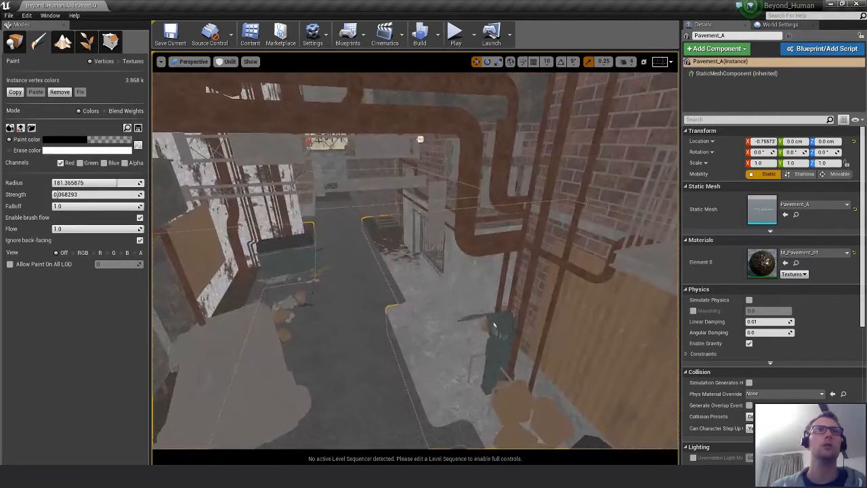
{"action": "mouse_move", "coordinate": [384, 260]}
{"action": "left_mouse_down", "text": "shift"}
{"action": "mouse_move", "coordinate": [385, 231]}
{"action": "mouse_move", "coordinate": [370, 216]}
{"action": "mouse_move", "coordinate": [383, 217]}
{"action": "mouse_move", "coordinate": [379, 225]}
{"action": "mouse_move", "coordinate": [351, 214]}
{"action": "left_mouse_up", "text": "shift"}
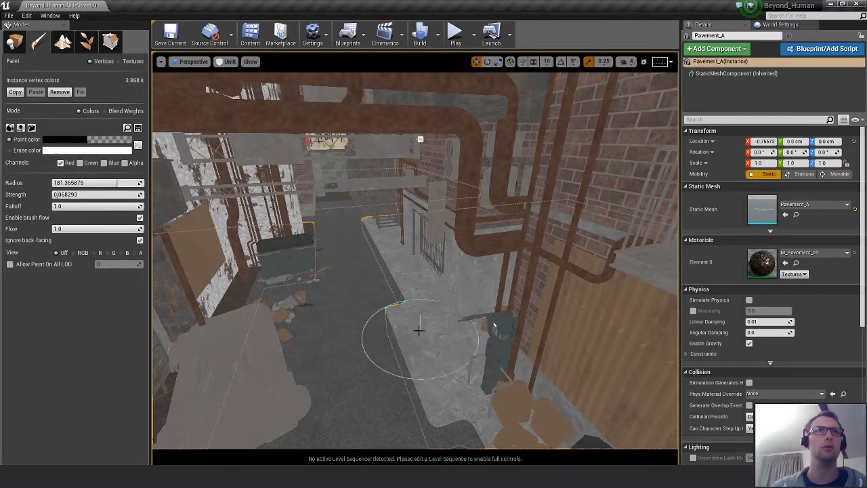
Paint the concrete layer onto the pavement around the opposite peeling-white building, along its street corner, alley side and far end.
{"action": "key", "text": "s"}
{"action": "mouse_move", "coordinate": [418, 332]}
{"action": "right_mouse_down"}
{"action": "mouse_move", "coordinate": [382, 325]}
{"action": "mouse_move", "coordinate": [326, 290]}
{"action": "right_mouse_up"}
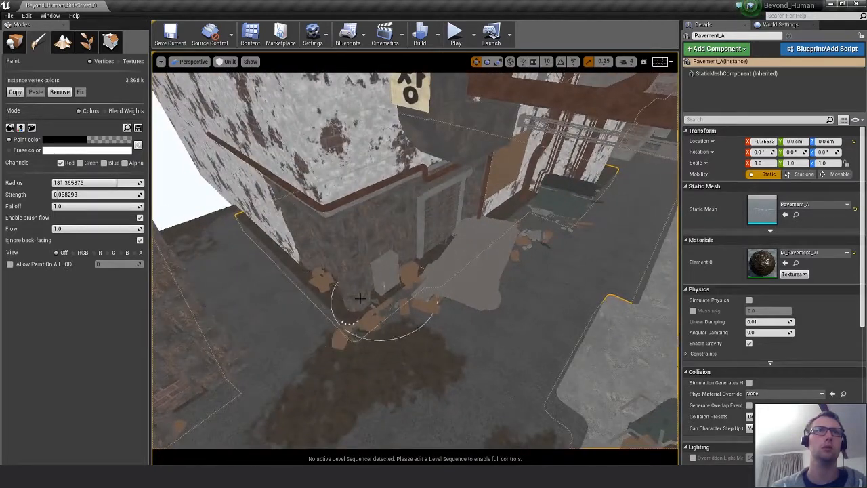
{"action": "mouse_move", "coordinate": [374, 298]}
{"action": "left_mouse_down", "text": "shift"}
{"action": "mouse_move", "coordinate": [298, 252]}
{"action": "mouse_move", "coordinate": [267, 218]}
{"action": "mouse_move", "coordinate": [230, 218]}
{"action": "mouse_move", "coordinate": [239, 226]}
{"action": "left_mouse_up", "text": "shift"}
{"action": "mouse_move", "coordinate": [442, 261]}
{"action": "left_mouse_down", "text": "shift"}
{"action": "mouse_move", "coordinate": [435, 273]}
{"action": "mouse_move", "coordinate": [508, 201]}
{"action": "mouse_move", "coordinate": [537, 193]}
{"action": "left_mouse_up", "text": "shift"}
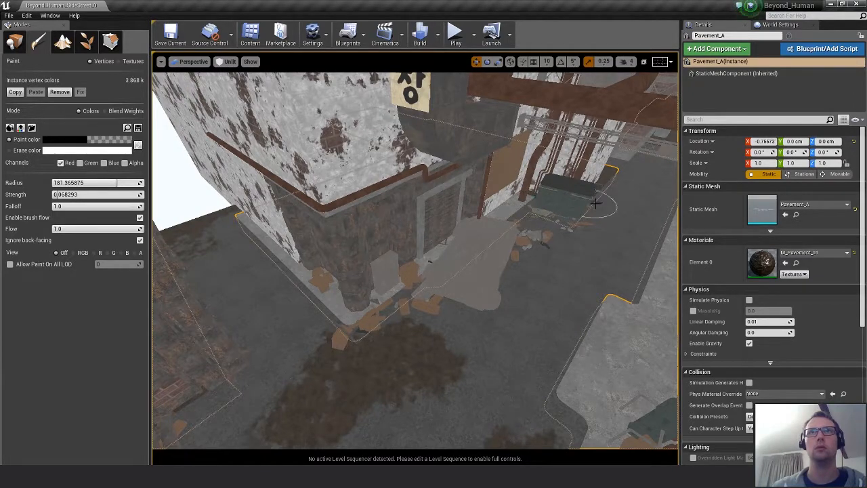
{"action": "mouse_move", "coordinate": [601, 205]}
{"action": "right_mouse_down"}
{"action": "mouse_move", "coordinate": [488, 223]}
{"action": "mouse_move", "coordinate": [465, 271]}
{"action": "right_mouse_up"}
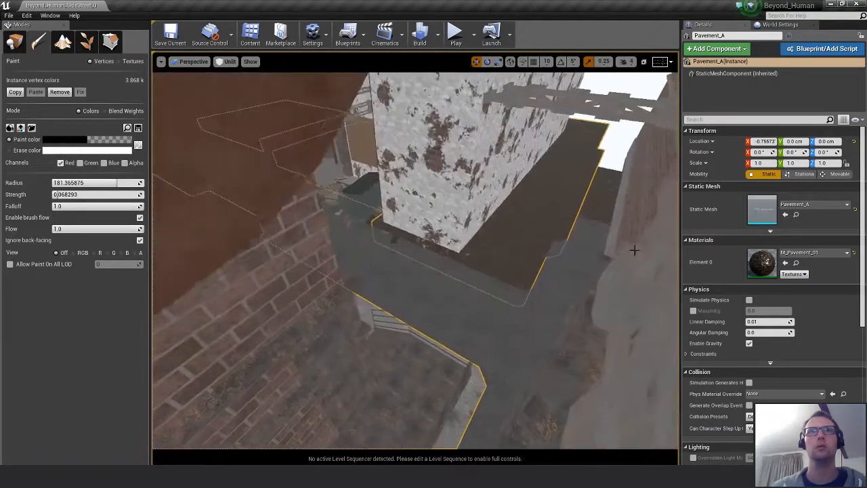
{"action": "mouse_move", "coordinate": [523, 276]}
{"action": "left_mouse_down", "text": "shift"}
{"action": "mouse_move", "coordinate": [513, 242]}
{"action": "mouse_move", "coordinate": [552, 248]}
{"action": "left_mouse_up", "text": "shift"}
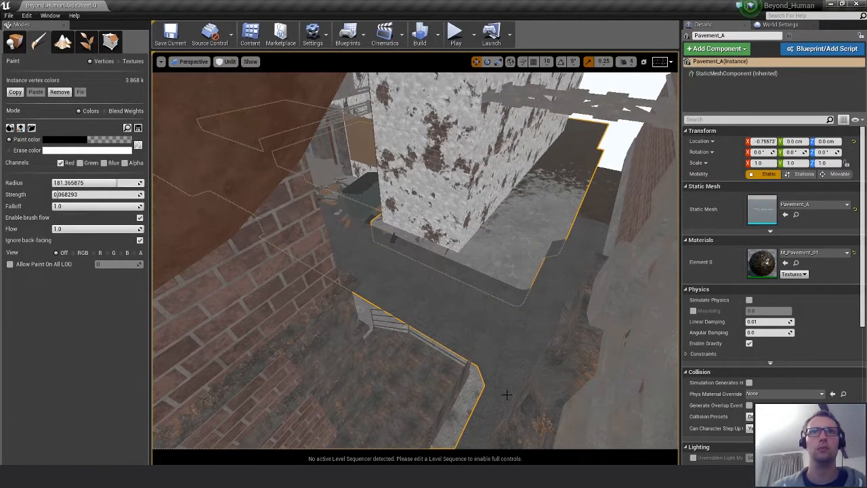
Paint the concrete layer onto the pavement at the alley's end and along the outer brick building near the mannequin.
{"action": "mouse_move", "coordinate": [416, 260]}
{"action": "right_mouse_down"}
{"action": "mouse_move", "coordinate": [516, 291]}
{"action": "mouse_move", "coordinate": [562, 292]}
{"action": "mouse_move", "coordinate": [603, 285]}
{"action": "mouse_move", "coordinate": [624, 256]}
{"action": "right_mouse_up"}
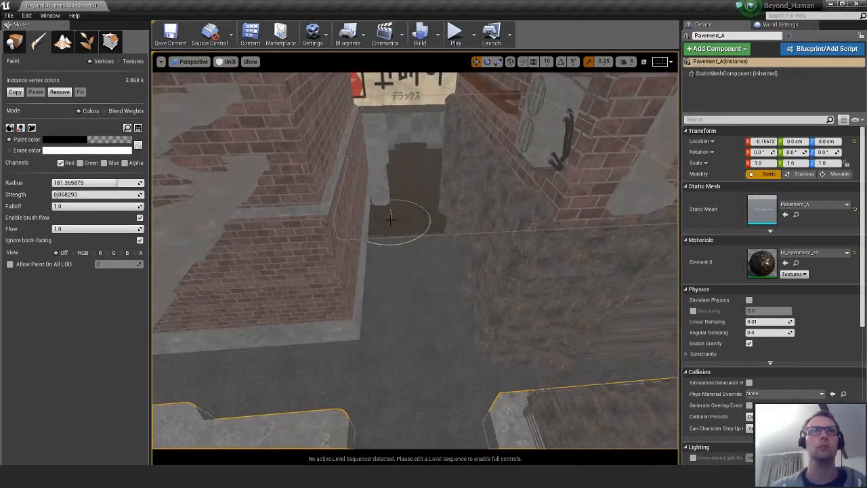
{"action": "left_click", "coordinate": [335, 221]}
{"action": "mouse_move", "coordinate": [336, 221]}
{"action": "left_mouse_down"}
{"action": "mouse_move", "coordinate": [414, 205]}
{"action": "mouse_move", "coordinate": [383, 137]}
{"action": "mouse_move", "coordinate": [346, 151]}
{"action": "left_mouse_up"}
{"action": "mouse_move", "coordinate": [346, 151]}
{"action": "right_mouse_down"}
{"action": "mouse_move", "coordinate": [264, 146]}
{"action": "mouse_move", "coordinate": [217, 156]}
{"action": "mouse_move", "coordinate": [251, 184]}
{"action": "mouse_move", "coordinate": [237, 183]}
{"action": "mouse_move", "coordinate": [467, 258]}
{"action": "right_mouse_up"}
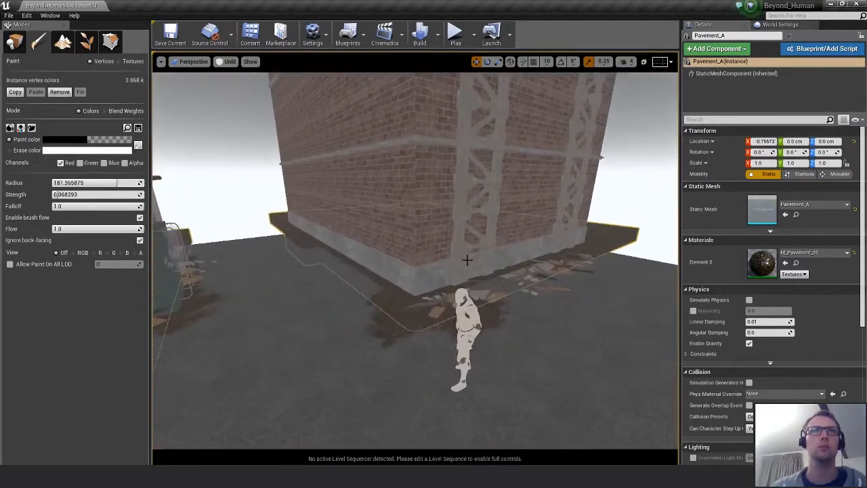
{"action": "mouse_move", "coordinate": [396, 292]}
{"action": "left_mouse_down"}
{"action": "mouse_move", "coordinate": [456, 289]}
{"action": "mouse_move", "coordinate": [421, 297]}
{"action": "mouse_move", "coordinate": [326, 234]}
{"action": "mouse_move", "coordinate": [297, 247]}
{"action": "mouse_move", "coordinate": [276, 215]}
{"action": "left_mouse_up"}
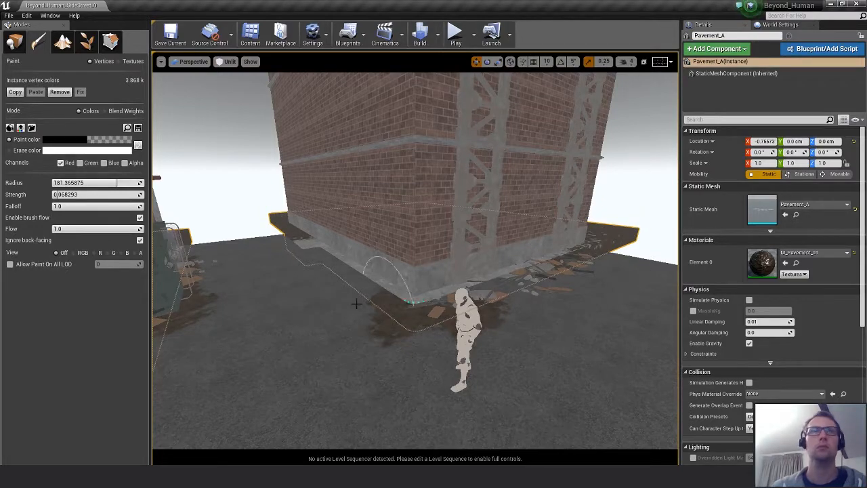
{"action": "right_click_drag", "start_coordinate": [389, 282], "coordinate": [176, 309]}
{"action": "right_click_drag", "start_coordinate": [312, 303], "coordinate": [444, 274]}
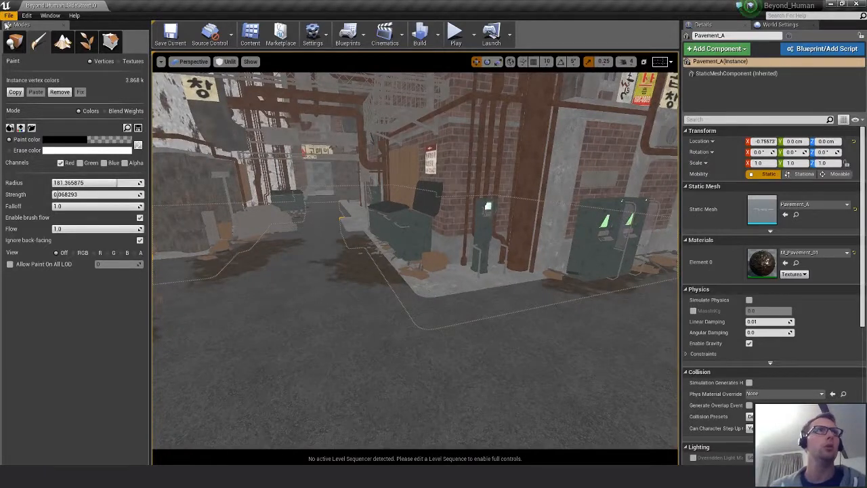
Leave mesh painting, switch to MODO and select the Pavement_A mesh for polygon editing.
{"action": "left_click", "coordinate": [13, 42]}
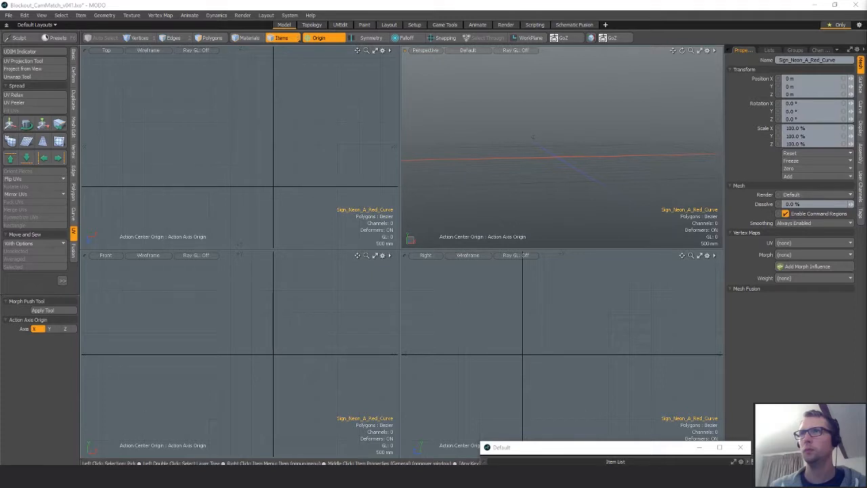
{"action": "left_click", "coordinate": [610, 155]}
{"action": "key", "text": "4"}
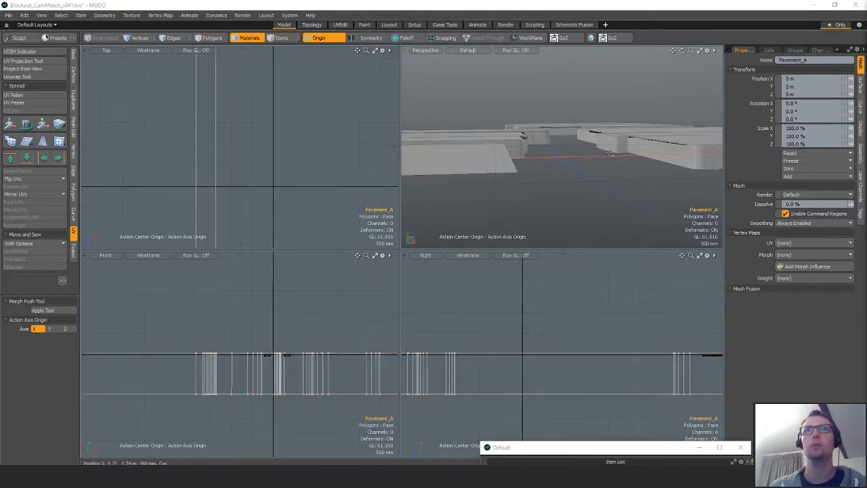
{"action": "left_click_drag", "start_coordinate": [610, 154], "coordinate": [631, 219], "text": "alt"}
{"action": "key", "text": "3"}
{"action": "left_click_drag", "start_coordinate": [680, 194], "coordinate": [510, 173], "text": "alt"}
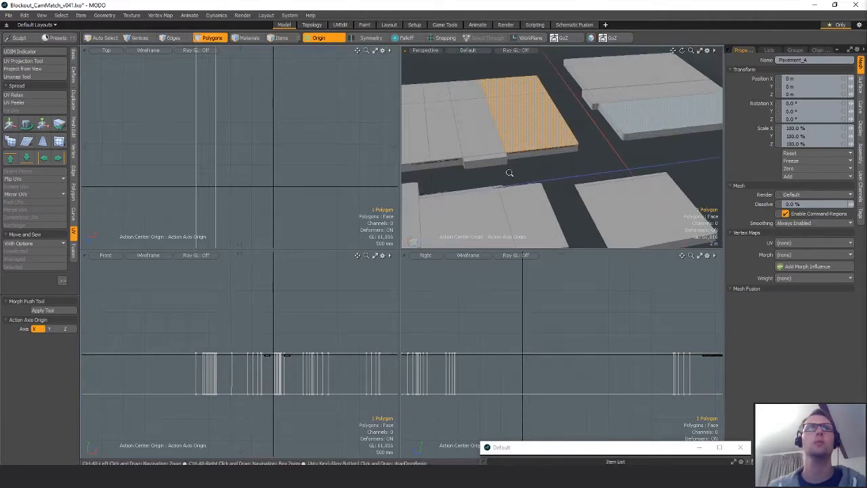
Slice the pavement block with the protruding strip parallel to its outer edge, close to that edge at Z -4.1 m.
{"action": "scroll", "coordinate": [252, 196], "scroll_direction": "up", "scroll_amount": 6}
{"action": "left_click", "coordinate": [202, 182]}
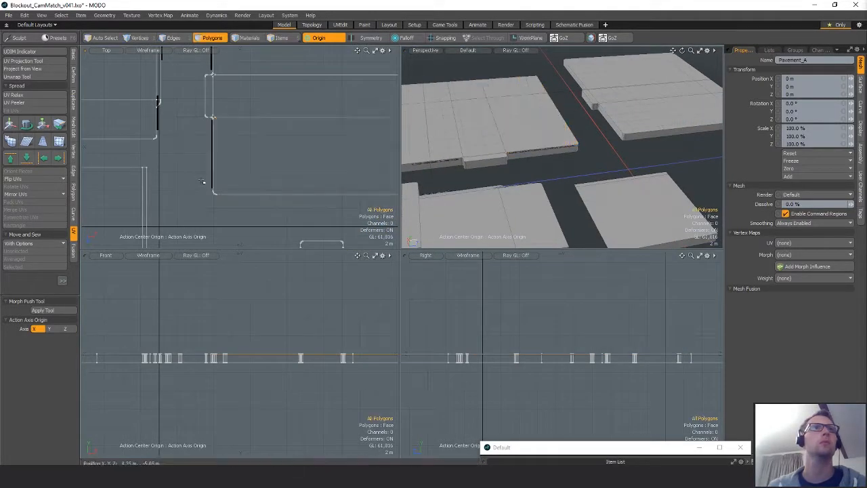
{"action": "scroll", "coordinate": [202, 181], "scroll_direction": "down", "scroll_amount": 2}
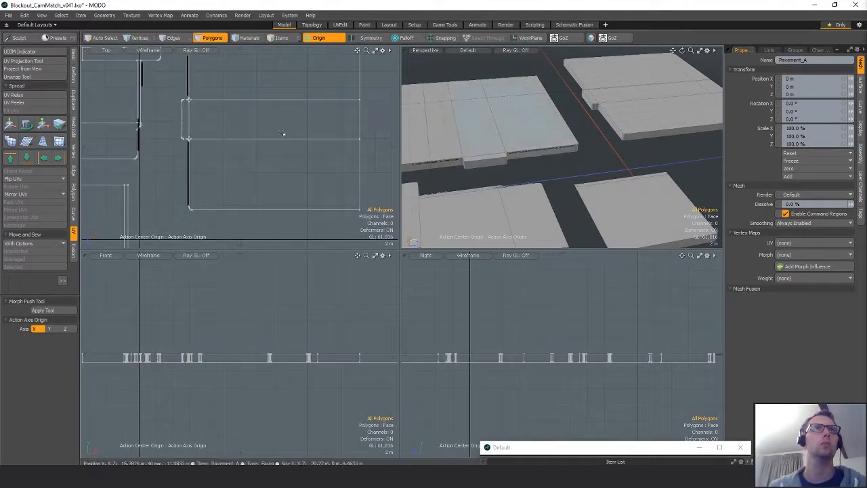
{"action": "key", "text": "shift+c"}
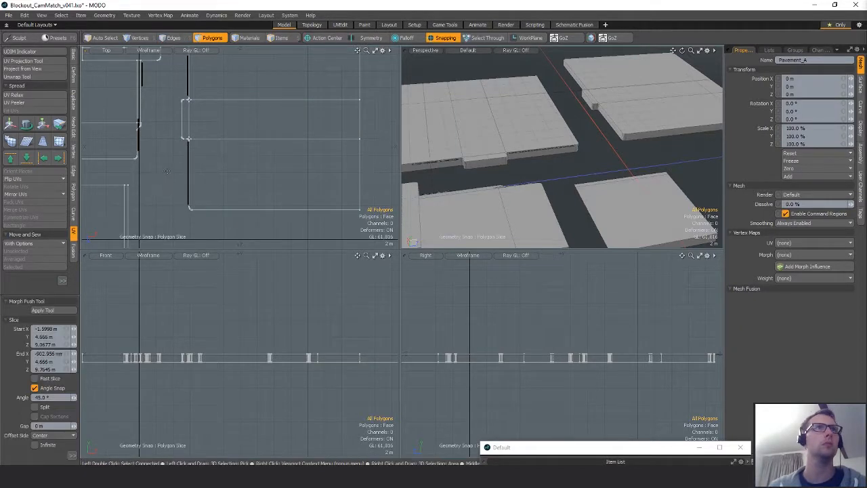
{"action": "left_click_drag", "start_coordinate": [167, 171], "coordinate": [344, 170]}
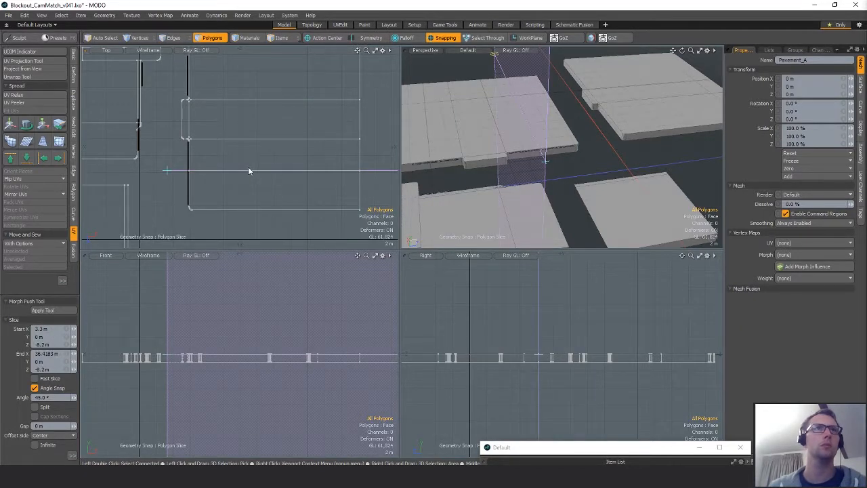
{"action": "left_click_drag", "start_coordinate": [248, 167], "coordinate": [203, 173]}
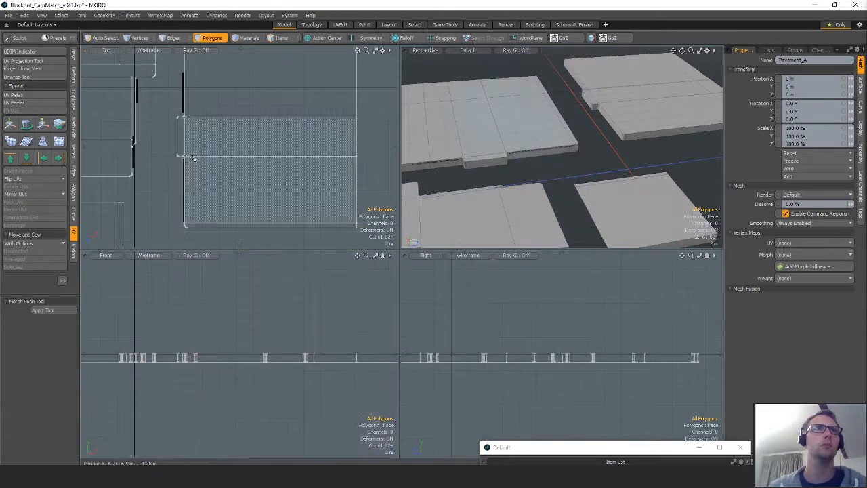
Slice the same block parallel to the protruding strip, just beside it at Z -10.7 m.
{"action": "key", "text": "space"}
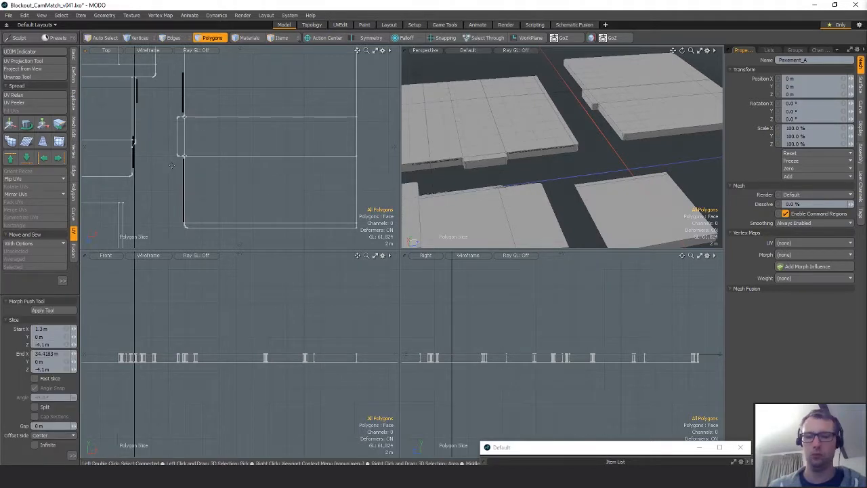
{"action": "left_click_drag", "start_coordinate": [171, 165], "coordinate": [328, 167], "text": "ctrl"}
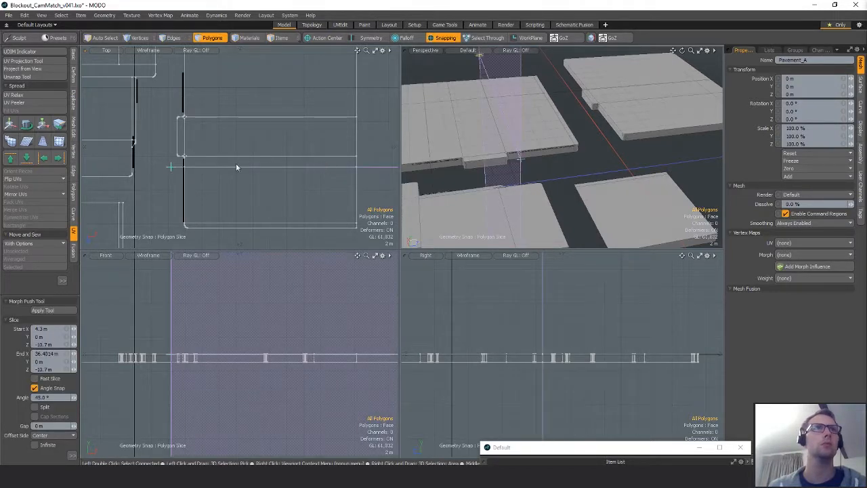
{"action": "key", "text": "space"}
Select the new edge loop beside the protruding strip and slide it towards the strip by about -80.4%.
{"action": "key", "text": "2"}
{"action": "mouse_move", "coordinate": [207, 164]}
{"action": "right_mouse_down"}
{"action": "mouse_move", "coordinate": [397, 178]}
{"action": "mouse_move", "coordinate": [398, 170]}
{"action": "right_mouse_up"}
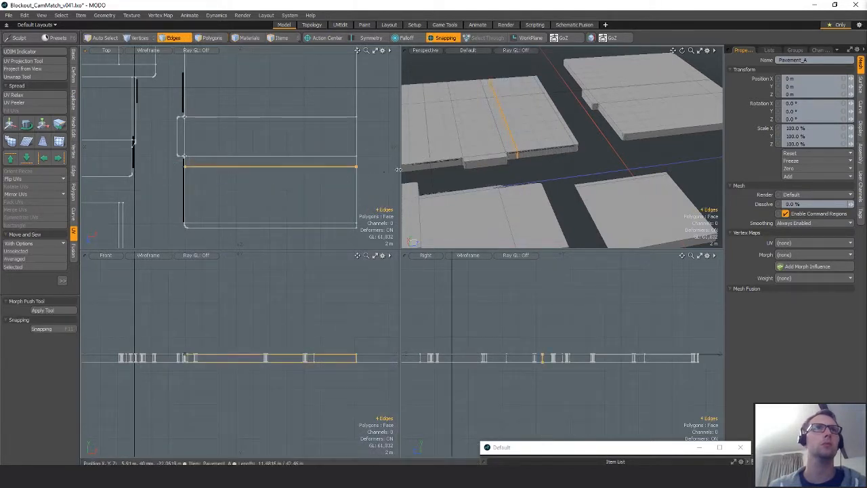
{"action": "left_click", "coordinate": [74, 171]}
{"action": "left_click", "coordinate": [23, 117]}
{"action": "left_click_drag", "start_coordinate": [224, 166], "coordinate": [192, 173]}
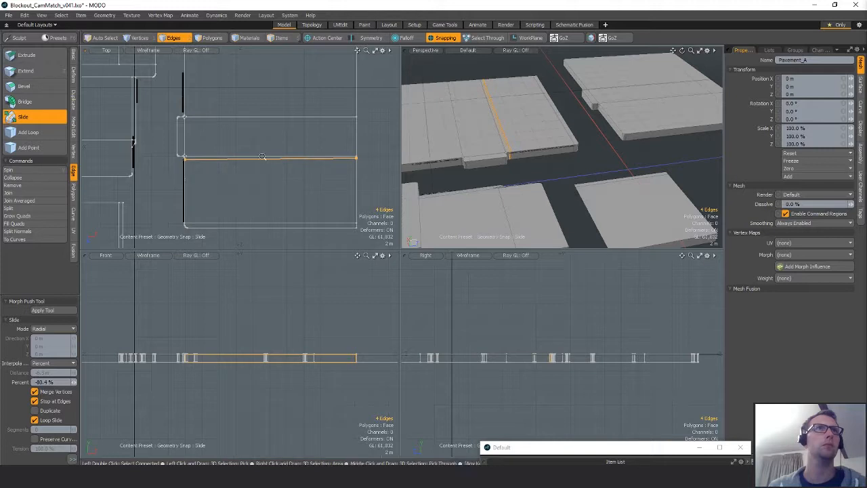
{"action": "scroll", "coordinate": [263, 157], "scroll_direction": "up", "scroll_amount": 5}
{"action": "left_click_drag", "start_coordinate": [304, 170], "coordinate": [244, 173], "text": "alt+shift"}
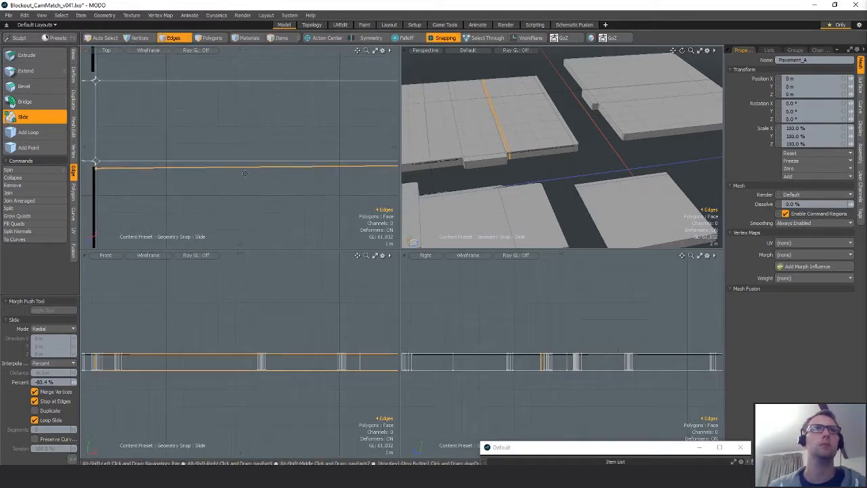
{"action": "scroll", "coordinate": [244, 173], "scroll_direction": "down", "scroll_amount": 5}
Straighten the slid edge by moving its two far-end vertices about 173 mm along Z.
{"action": "key", "text": "space"}
{"action": "key", "text": "space"}
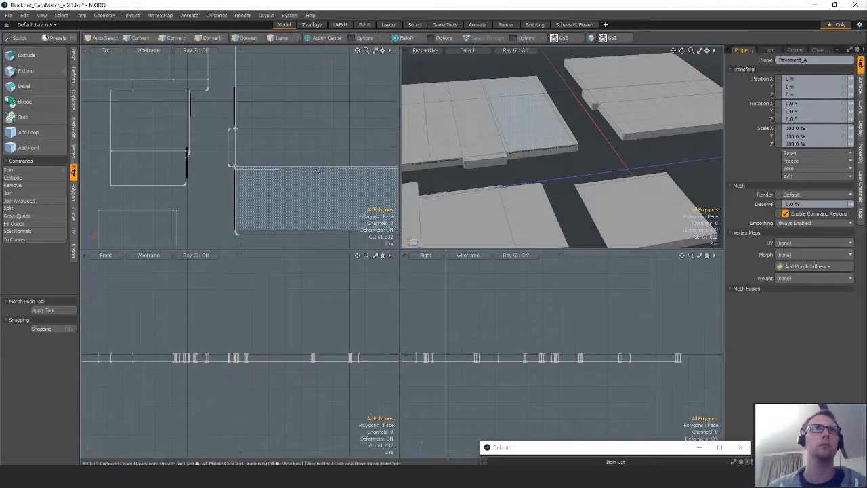
{"action": "left_click_drag", "start_coordinate": [319, 170], "coordinate": [223, 173], "text": "alt+shift"}
{"action": "key", "text": "space"}
{"action": "key", "text": "w"}
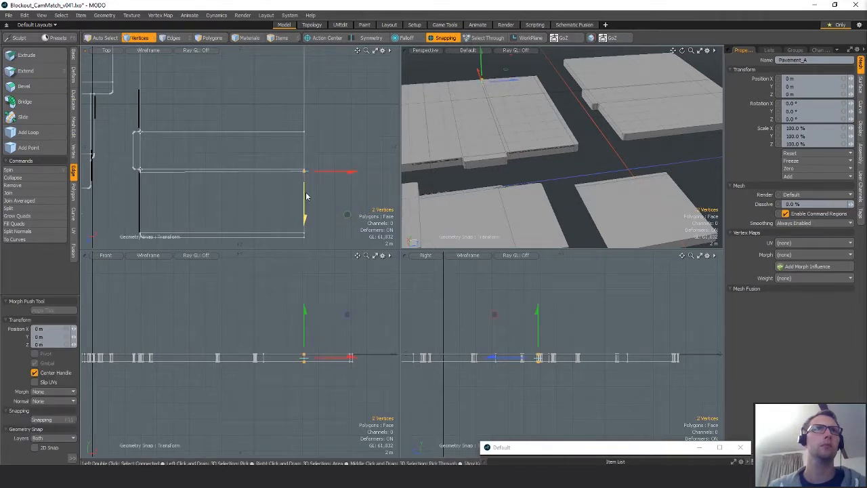
{"action": "left_click_drag", "start_coordinate": [307, 196], "coordinate": [142, 174]}
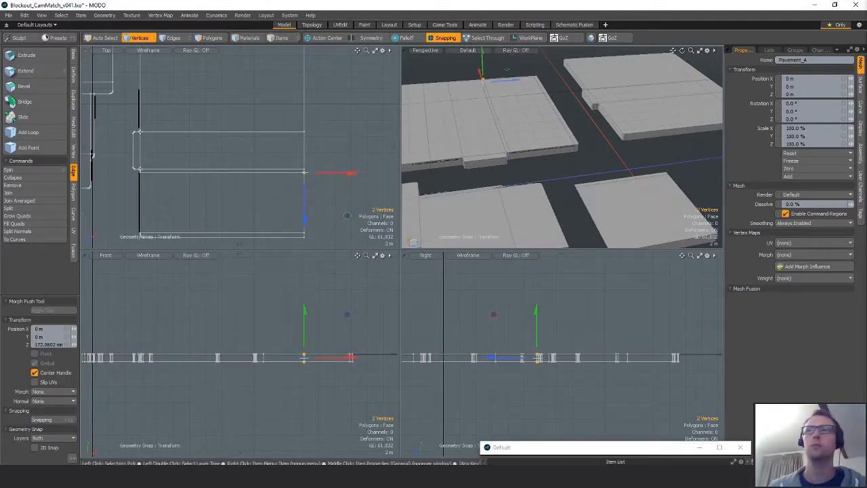
{"action": "key", "text": "ctrl+z"}
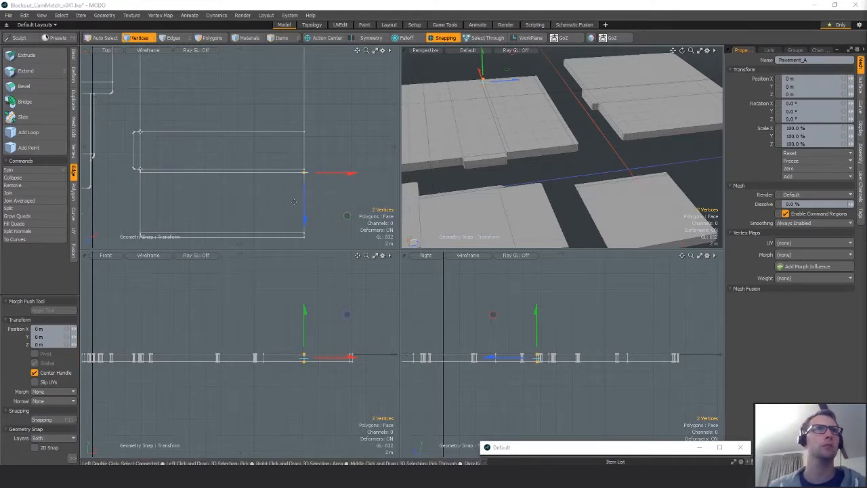
{"action": "left_click_drag", "start_coordinate": [305, 197], "coordinate": [352, 135]}
{"action": "key", "text": "space"}
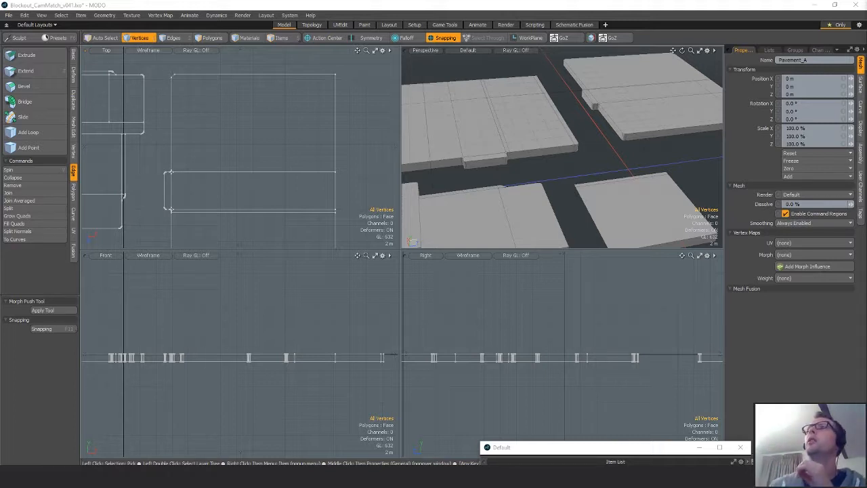
Switch to Unreal Editor and inspect Pavement_A's painted surface, first isolated and then with the whole alley shown.
{"action": "key", "text": "alt+Tab"}
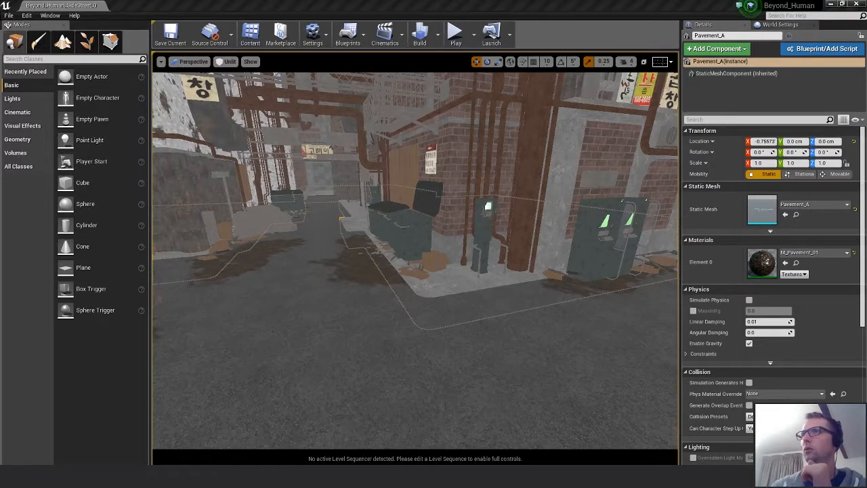
{"action": "key", "text": "shift+h"}
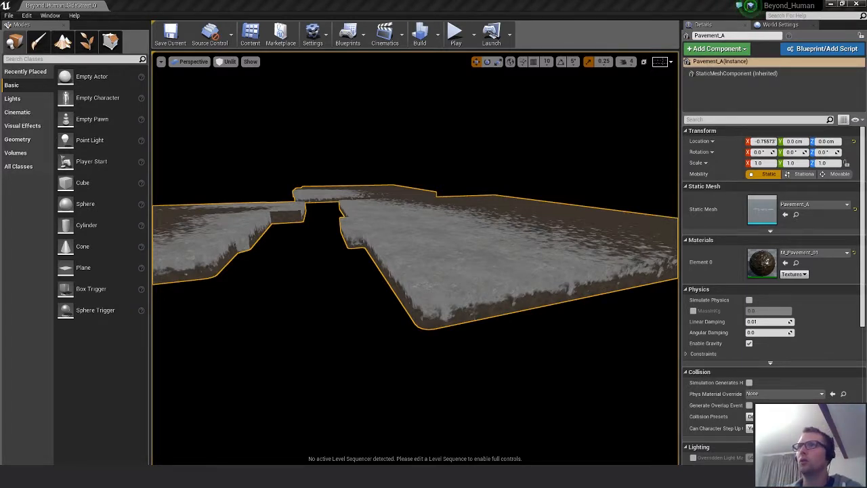
{"action": "key", "text": "ctrl+h"}
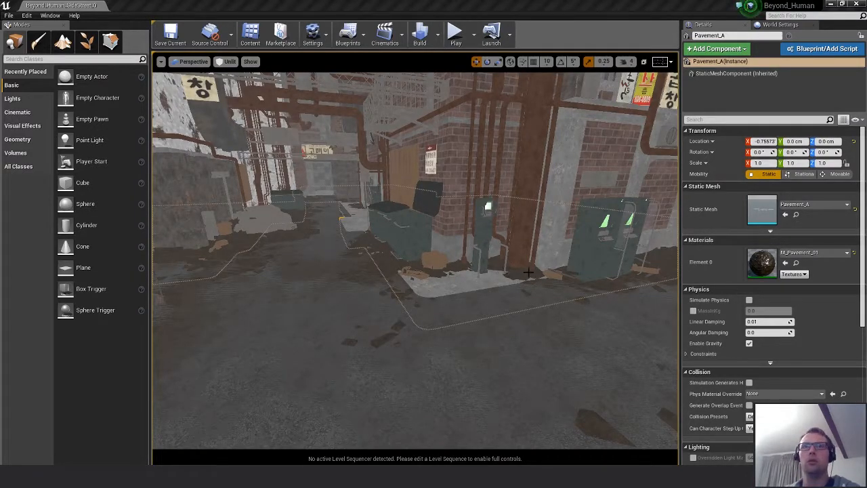
{"action": "right_click_drag", "start_coordinate": [528, 273], "coordinate": [502, 270]}
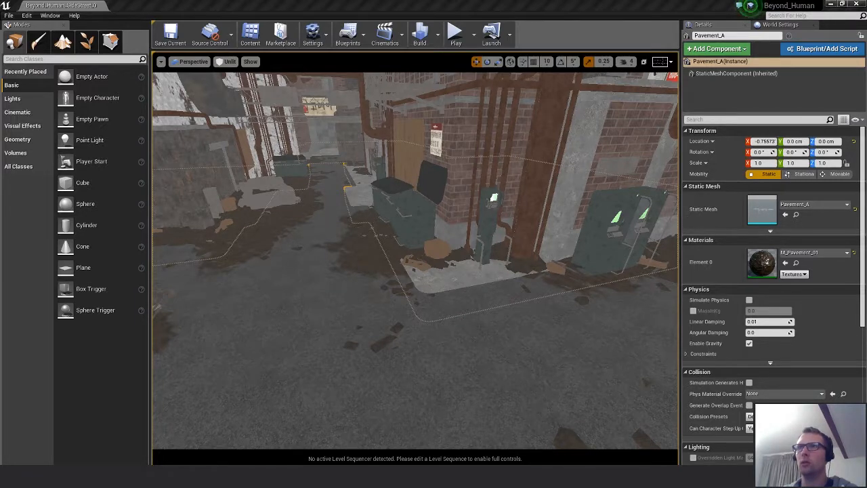
{"action": "right_click_drag", "start_coordinate": [384, 287], "coordinate": [385, 287]}
Switch back to MODO and slice the block just outside the protruding strip's other edge, at Z -17 m.
{"action": "key", "text": "alt+Tab"}
{"action": "scroll", "coordinate": [534, 196], "scroll_direction": "up", "scroll_amount": 3}
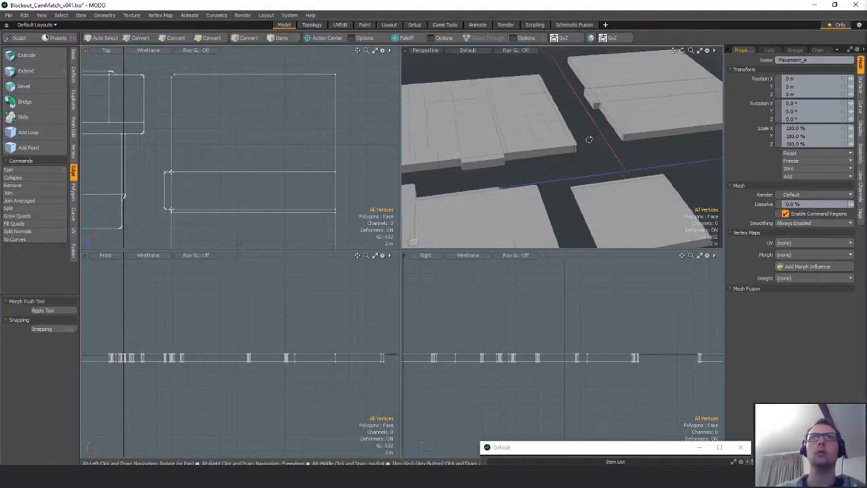
{"action": "left_click_drag", "start_coordinate": [534, 197], "coordinate": [515, 187], "text": "alt"}
{"action": "mouse_move", "coordinate": [244, 149]}
{"action": "left_mouse_down", "text": "alt"}
{"action": "mouse_move", "coordinate": [258, 159]}
{"action": "mouse_move", "coordinate": [249, 153]}
{"action": "left_mouse_up", "text": "alt"}
{"action": "key", "text": "shift+c"}
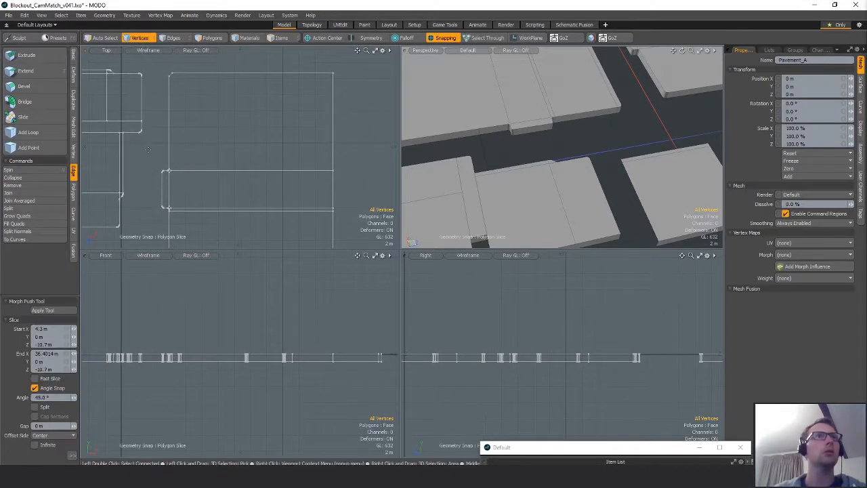
{"action": "left_click_drag", "start_coordinate": [148, 150], "coordinate": [355, 149]}
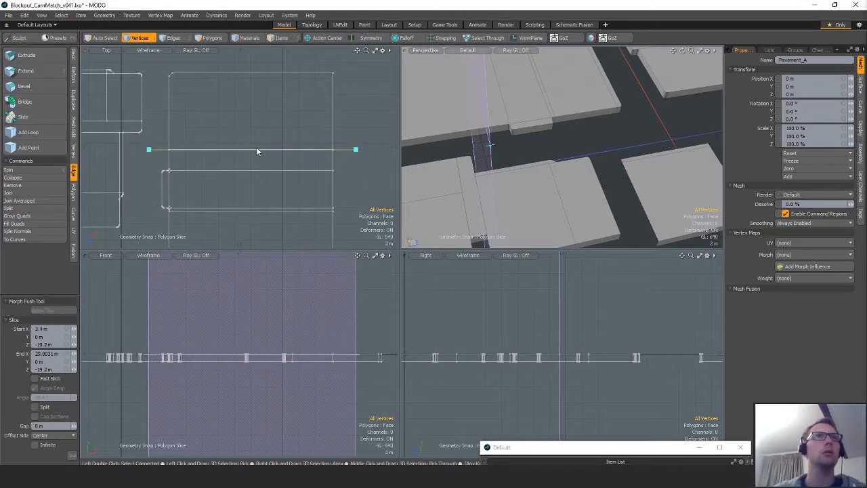
{"action": "left_click_drag", "start_coordinate": [257, 147], "coordinate": [260, 167]}
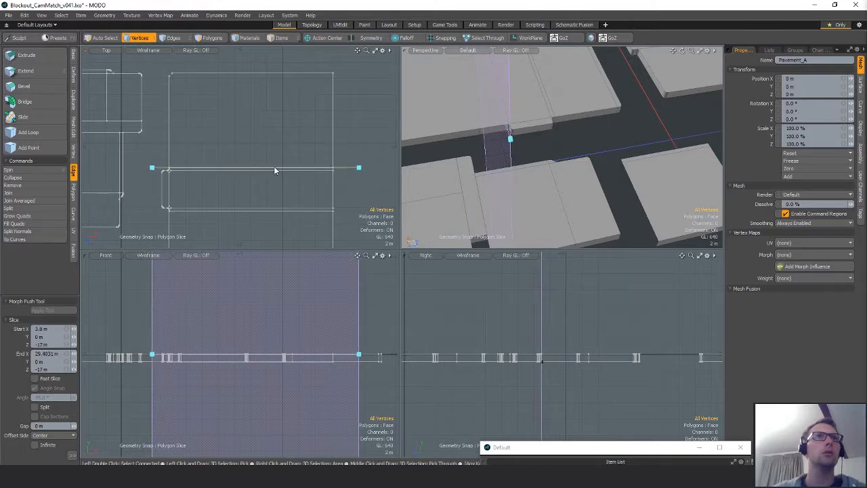
{"action": "key", "text": "space"}
Slice the block's large section parallel to the strip, close to the block's far end.
{"action": "left_click_drag", "start_coordinate": [238, 114], "coordinate": [238, 131], "text": "alt+shift"}
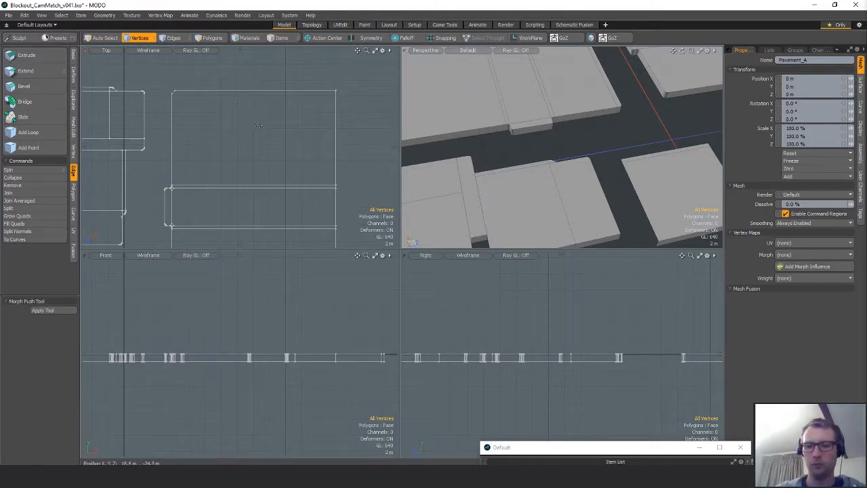
{"action": "key", "text": "x"}
{"action": "key", "text": "shift+c"}
{"action": "left_click_drag", "start_coordinate": [158, 128], "coordinate": [354, 130]}
{"action": "key", "text": "x"}
{"action": "left_click_drag", "start_coordinate": [269, 132], "coordinate": [269, 98]}
{"action": "key", "text": "space"}
Slice the protruding strip lengthwise just inside its far edge, at Z -16.2 m.
{"action": "left_click_drag", "start_coordinate": [209, 120], "coordinate": [263, 150], "text": "alt+shift"}
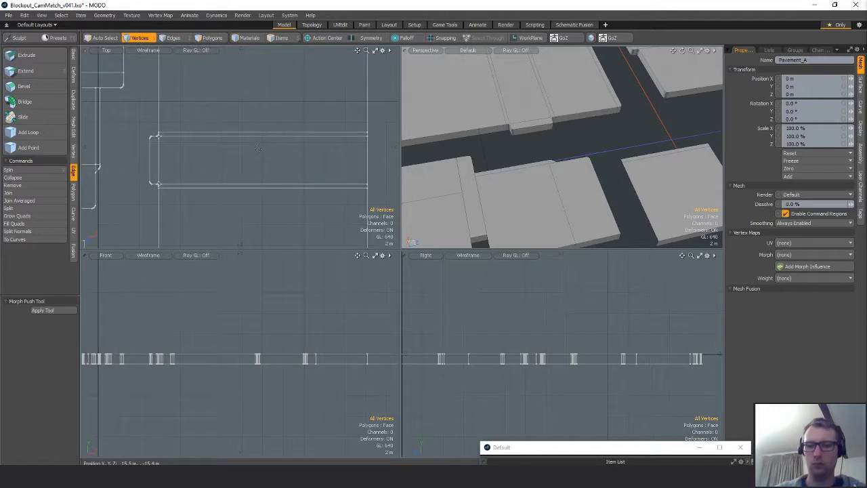
{"action": "key", "text": "x"}
{"action": "key", "text": "shift+c"}
{"action": "left_click_drag", "start_coordinate": [135, 145], "coordinate": [386, 140]}
{"action": "key", "text": "x"}
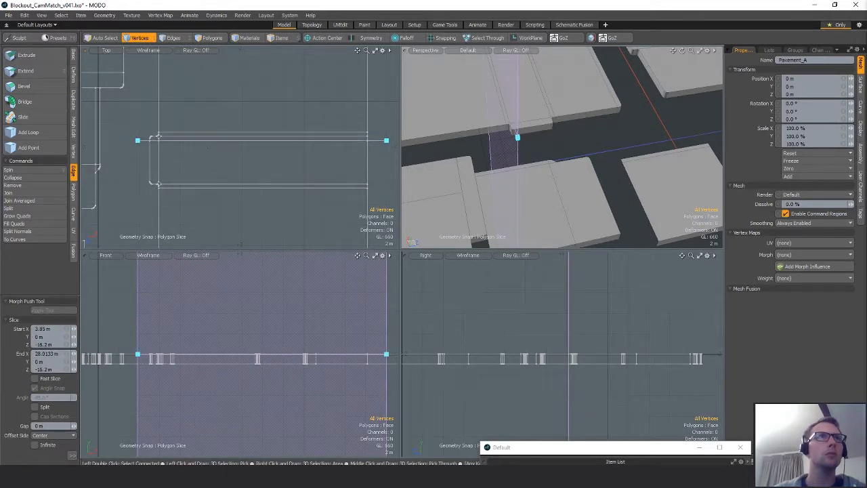
{"action": "key", "text": "space"}
Slice the protruding strip lengthwise just inside its near edge, mirroring the cut at the opposite side.
{"action": "key", "text": "x"}
{"action": "key", "text": "shift+c"}
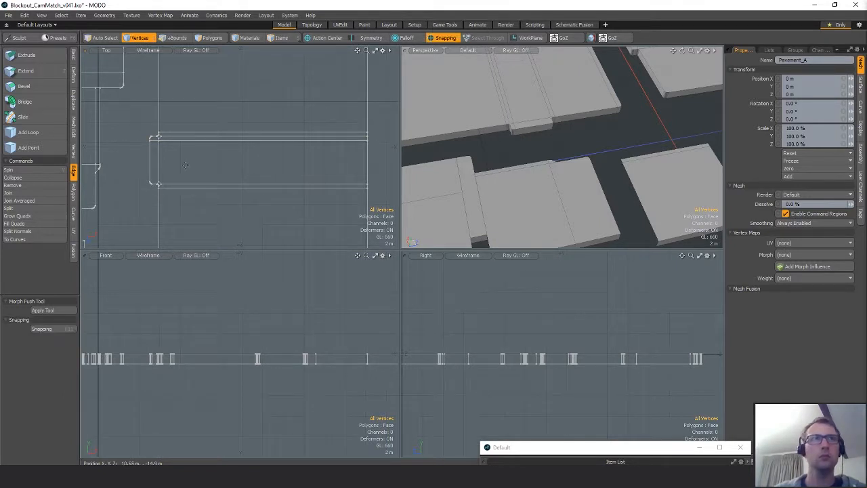
{"action": "left_click_drag", "start_coordinate": [134, 177], "coordinate": [359, 180]}
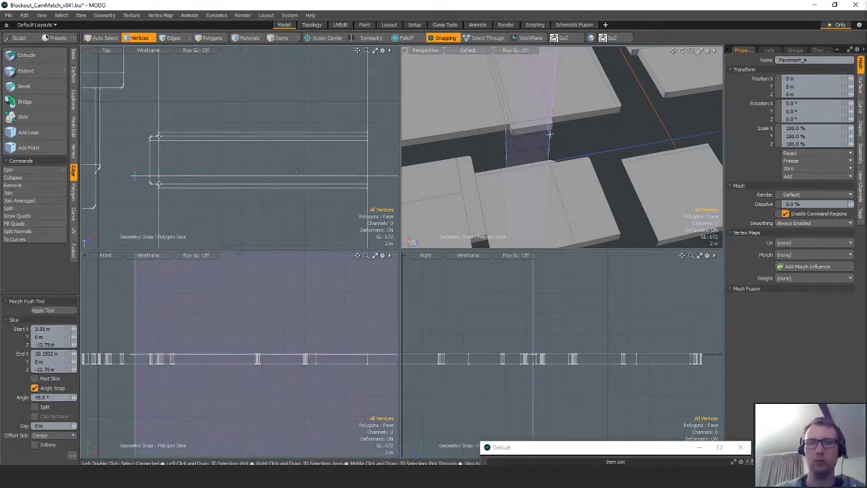
{"action": "key", "text": "x"}
{"action": "left_click_drag", "start_coordinate": [135, 177], "coordinate": [120, 180]}
{"action": "key", "text": "space"}
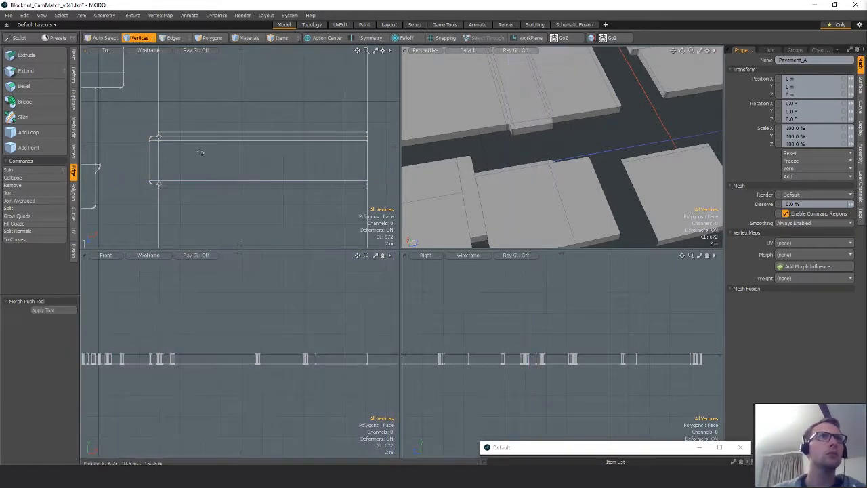
Select the protruding strip's inner band of polygons and loop-slice it with a count of 5.
{"action": "key", "text": "3"}
{"action": "double_click", "coordinate": [156, 151]}
{"action": "key", "text": "alt+c"}
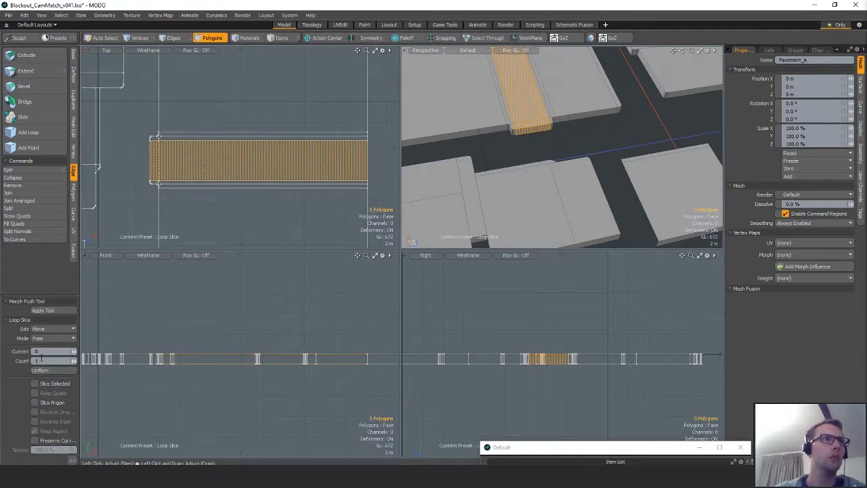
{"action": "left_click", "coordinate": [232, 180]}
{"action": "key", "text": "BackSpace"}
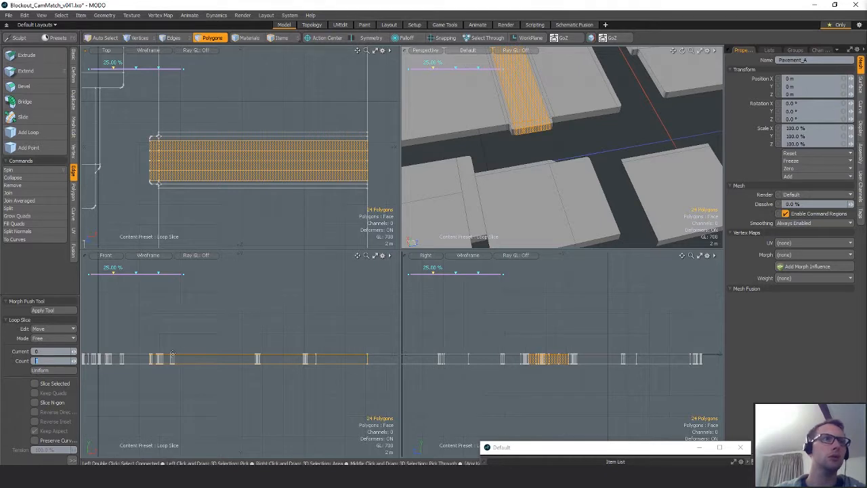
{"action": "type", "text": "5"}
{"action": "key", "text": "Return"}
Select the block's large section below the strip in the top view and loop-slice it lengthwise with a count of 10.
{"action": "left_click_drag", "start_coordinate": [219, 189], "coordinate": [224, 141], "text": "alt+shift"}
{"action": "key", "text": "q"}
{"action": "left_click_drag", "start_coordinate": [158, 166], "coordinate": [222, 166]}
{"action": "key", "text": "alt+c"}
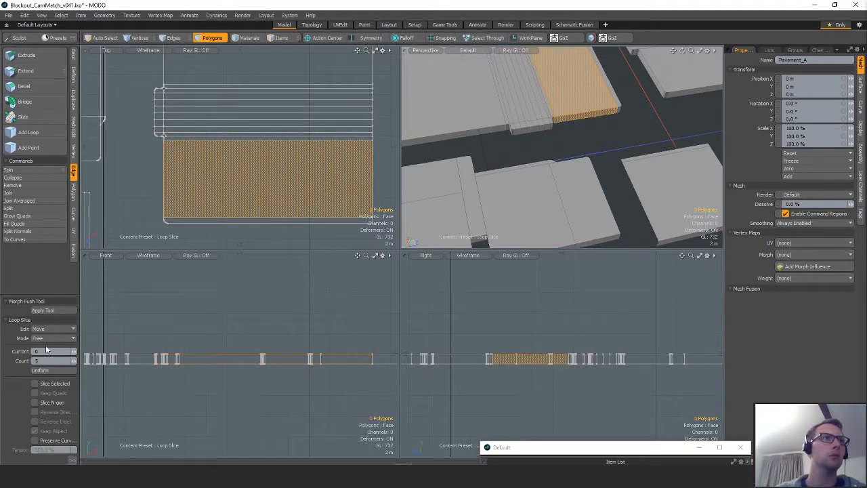
{"action": "left_click", "coordinate": [181, 204]}
{"action": "key", "text": "q"}
{"action": "left_click_drag", "start_coordinate": [215, 132], "coordinate": [215, 157]}
{"action": "key", "text": "alt+c"}
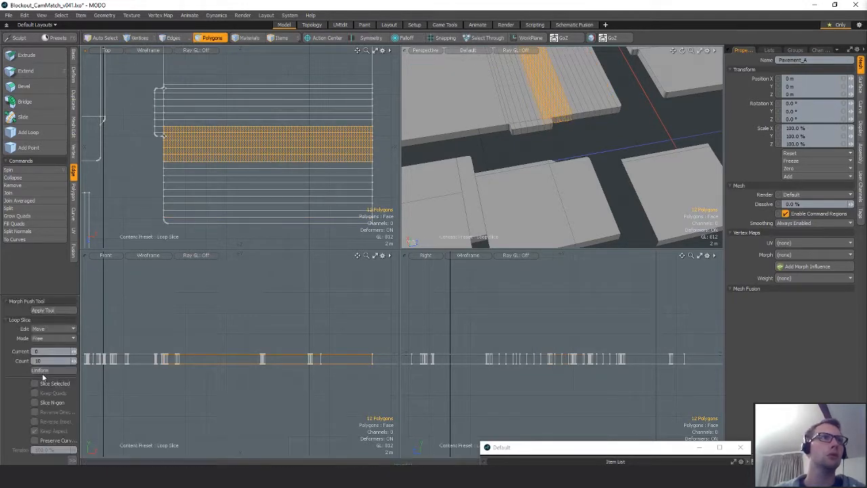
{"action": "left_click", "coordinate": [103, 343]}
{"action": "key", "text": "q"}
{"action": "key", "text": "ctrl+z"}
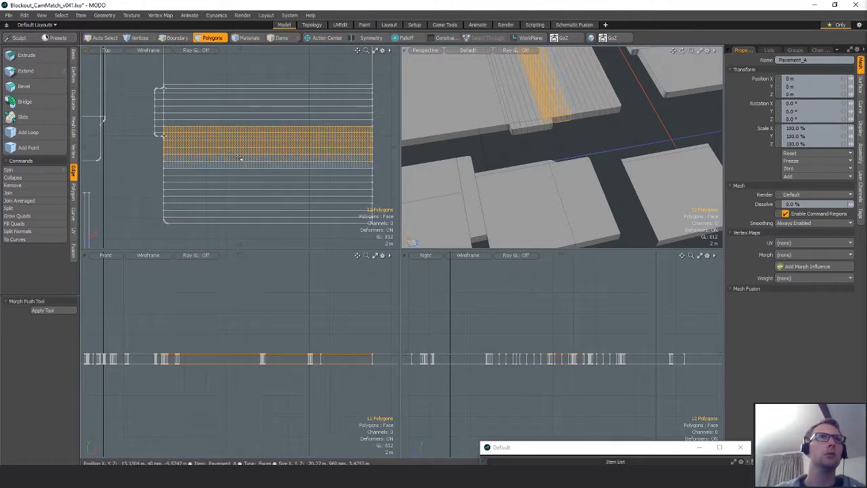
Select all lengthwise bands of the lower section and loop-slice them crosswise with a count of 20.
{"action": "left_click_drag", "start_coordinate": [242, 152], "coordinate": [244, 185]}
{"action": "key", "text": "alt+c"}
{"action": "left_click", "coordinate": [265, 155]}
{"action": "left_click_drag", "start_coordinate": [222, 135], "coordinate": [224, 132], "text": "alt"}
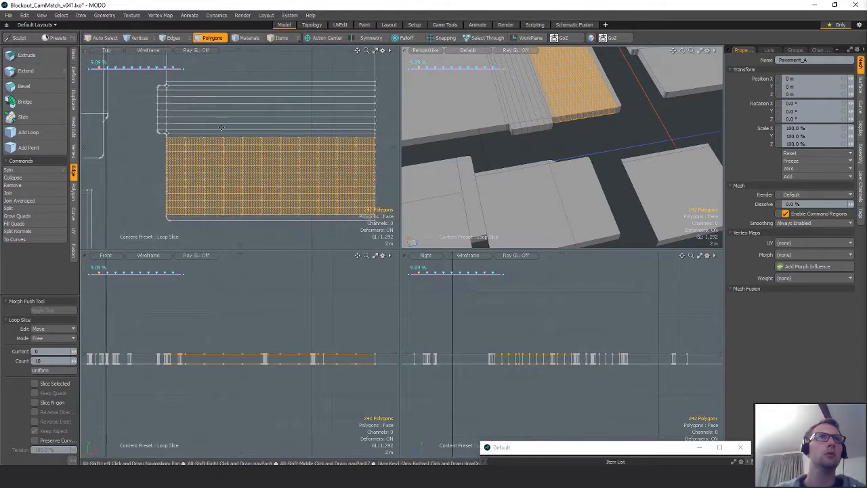
{"action": "left_click", "coordinate": [54, 361]}
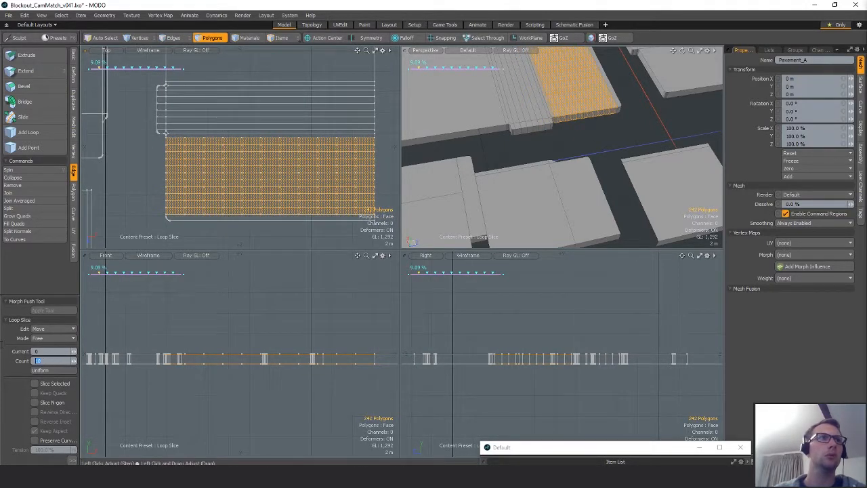
{"action": "type", "text": "20"}
{"action": "key", "text": "Return"}
{"action": "left_click_drag", "start_coordinate": [206, 90], "coordinate": [161, 219], "text": "alt"}
{"action": "key", "text": "q"}
Loop-slice the protruding strip's lengthwise bands crosswise with the same count of 20.
{"action": "key", "text": "alt+c"}
{"action": "left_click", "coordinate": [251, 165]}
{"action": "key", "text": "q"}
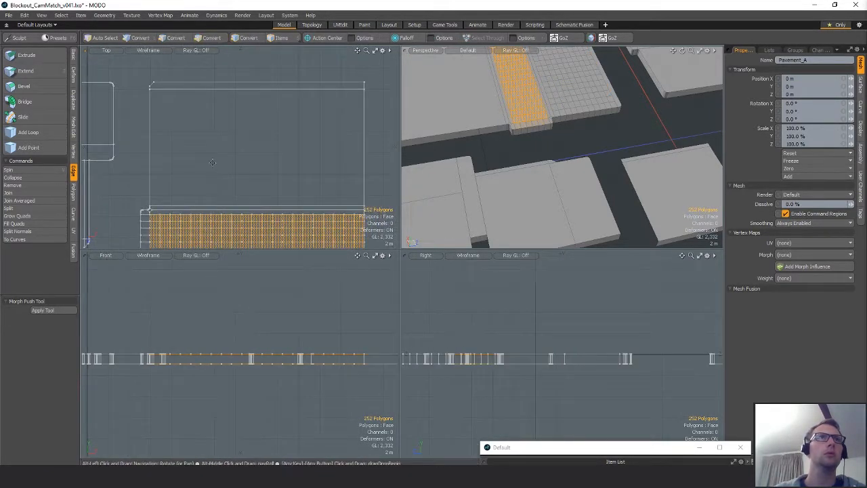
Select the block's large section above the strip in the top view and loop-slice it lengthwise with a count of 15.
{"action": "left_click", "coordinate": [173, 135]}
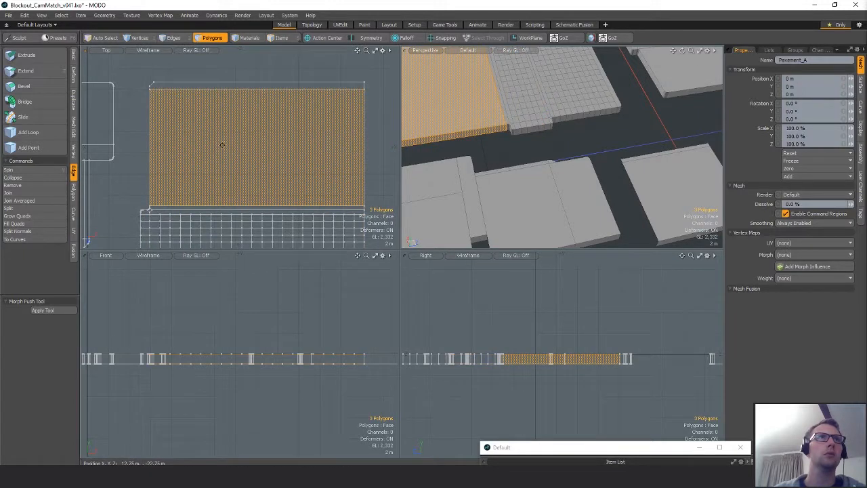
{"action": "key", "text": "alt+c"}
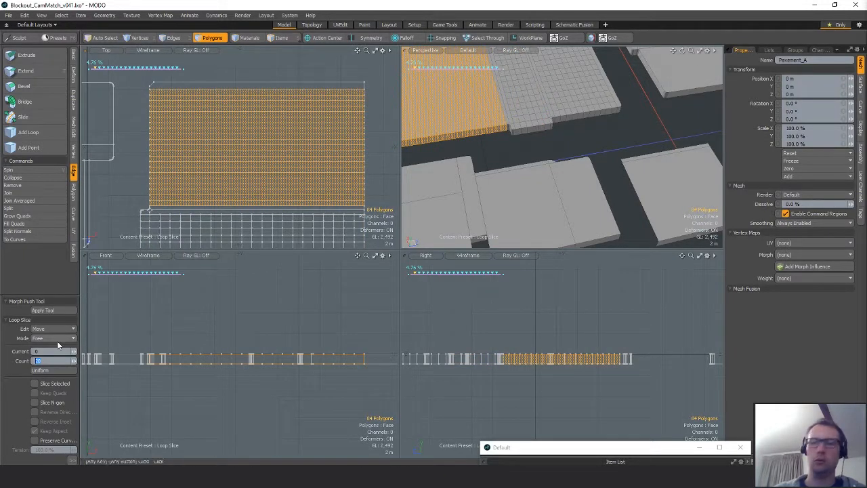
{"action": "type", "text": "10"}
{"action": "key", "text": "Return"}
{"action": "left_click_drag", "start_coordinate": [178, 203], "coordinate": [183, 221], "text": "alt+shift"}
{"action": "left_click", "coordinate": [52, 362]}
{"action": "type", "text": "15"}
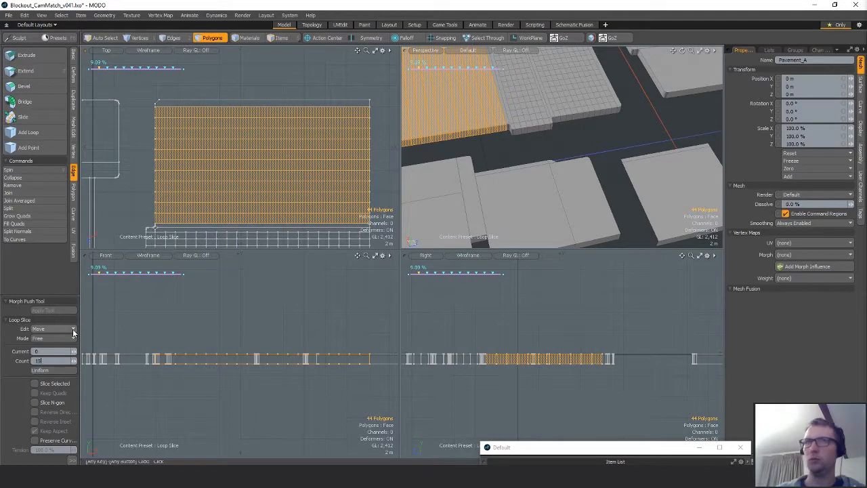
{"action": "key", "text": "Return"}
{"action": "key", "text": "space"}
Select the upper section's lengthwise bands and loop-slice them crosswise to match the neighbouring grid, clearing the polygon selection when done.
{"action": "right_click_drag", "start_coordinate": [206, 133], "coordinate": [203, 176]}
{"action": "key", "text": "alt+c"}
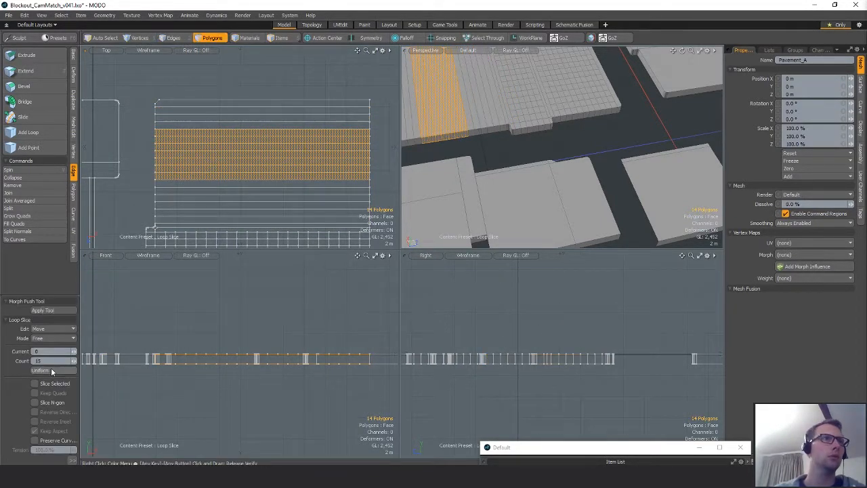
{"action": "left_click", "coordinate": [335, 174]}
{"action": "left_click_drag", "start_coordinate": [335, 174], "coordinate": [352, 88], "text": "alt+shift"}
{"action": "scroll", "coordinate": [352, 102], "scroll_direction": "down", "scroll_amount": 4}
{"action": "key", "text": "space"}
{"action": "left_click", "coordinate": [354, 148]}
{"action": "left_click_drag", "start_coordinate": [354, 149], "coordinate": [326, 164], "text": "alt+shift"}
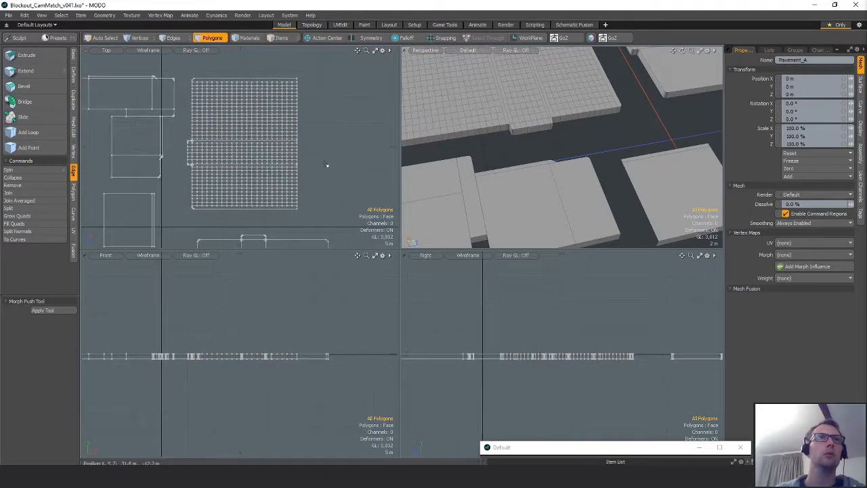
Export the subdivided Pavement_A mesh in Autodesk FBX format with separate files.
{"action": "left_click_drag", "start_coordinate": [228, 225], "coordinate": [275, 257], "text": "alt+shift"}
{"action": "scroll", "coordinate": [267, 148], "scroll_direction": "up", "scroll_amount": 3}
{"action": "left_click_drag", "start_coordinate": [597, 183], "coordinate": [560, 139], "text": "alt"}
{"action": "scroll", "coordinate": [559, 140], "scroll_direction": "up", "scroll_amount": 2}
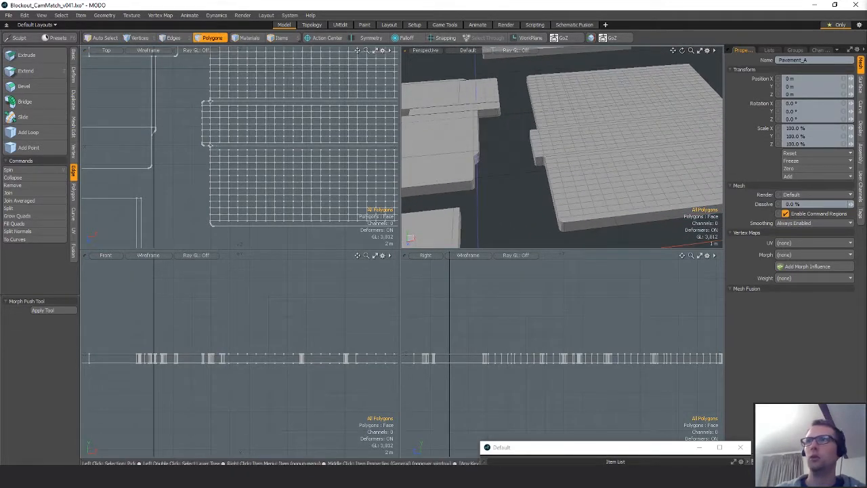
{"action": "key", "text": "alt+Tab"}
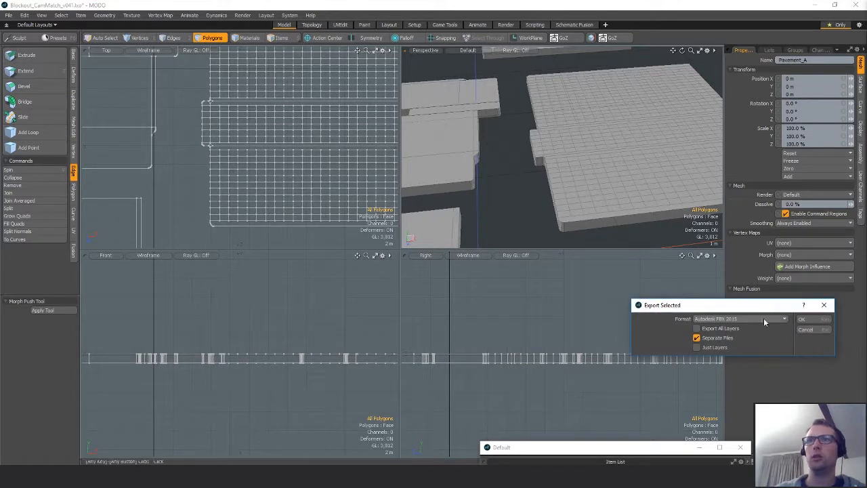
{"action": "left_click", "coordinate": [816, 320]}
{"action": "key", "text": "5"}
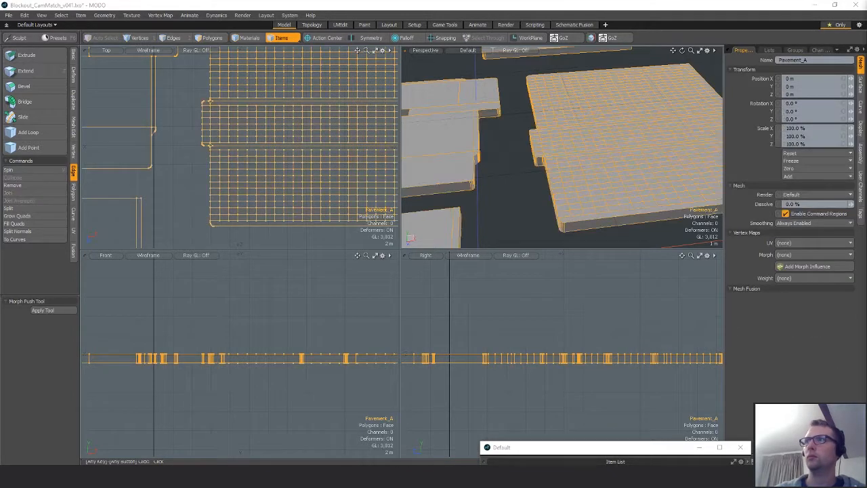
Switch to Unreal Editor, start vertex painting on the reimported Pavement_A, and reduce the brush radius to about 57.
{"action": "key", "text": "alt+Tab"}
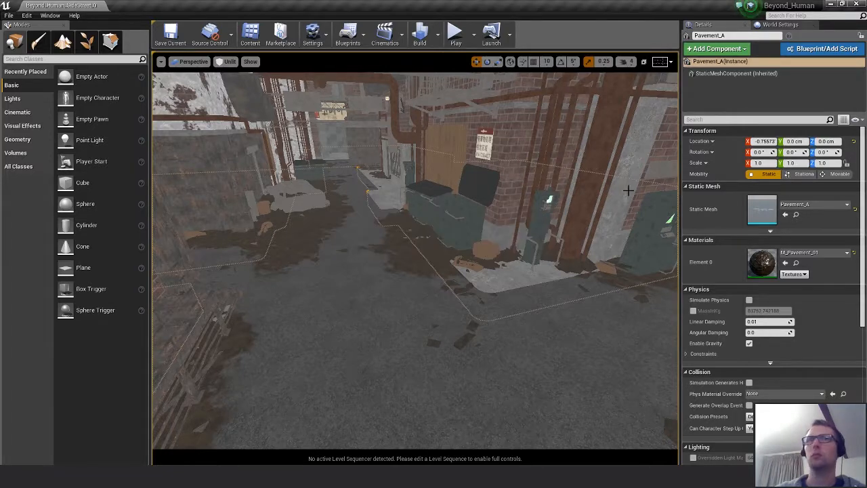
{"action": "right_click_drag", "start_coordinate": [627, 190], "coordinate": [630, 230]}
{"action": "scroll", "coordinate": [415, 257], "scroll_direction": "up", "scroll_amount": 5}
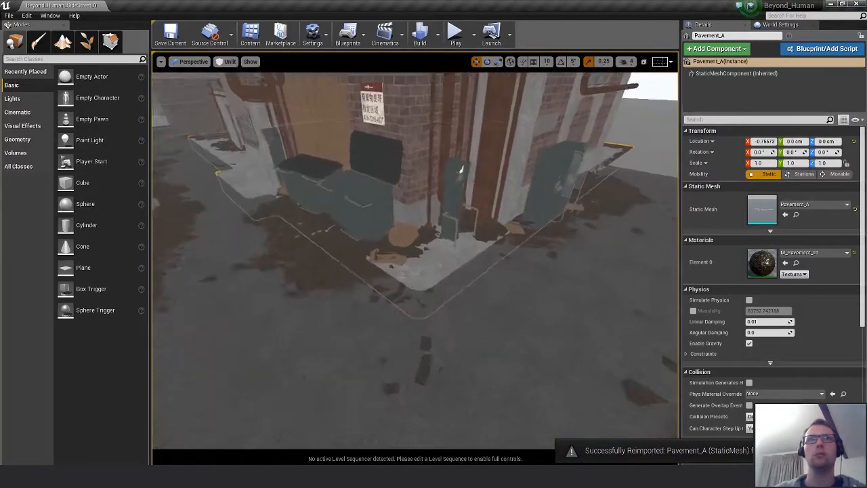
{"action": "left_click", "coordinate": [38, 42]}
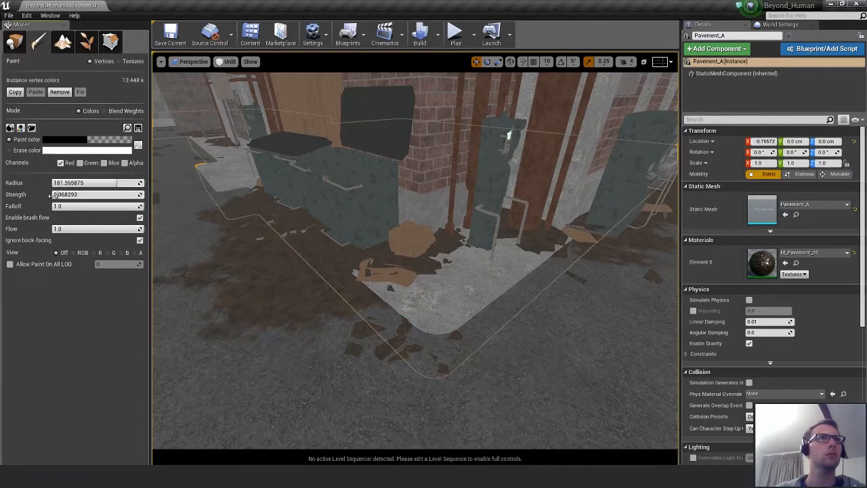
{"action": "left_click", "coordinate": [77, 183]}
{"action": "left_click_drag", "start_coordinate": [77, 183], "coordinate": [68, 183]}
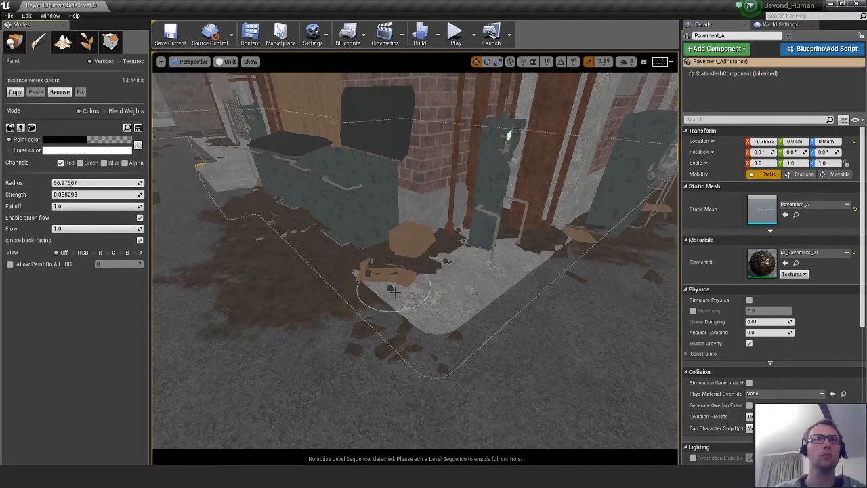
Swap the paint and erase colors, and paint dirt over the pavement corner around the cardboard pieces beside the dumpster.
{"action": "right_click_drag", "start_coordinate": [387, 287], "coordinate": [360, 287]}
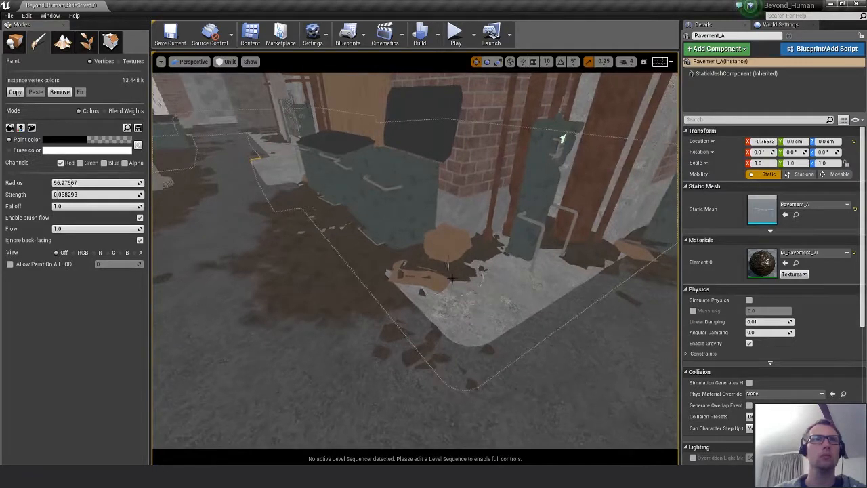
{"action": "mouse_move", "coordinate": [452, 280]}
{"action": "right_mouse_down"}
{"action": "mouse_move", "coordinate": [440, 285]}
{"action": "mouse_move", "coordinate": [468, 292]}
{"action": "right_mouse_up"}
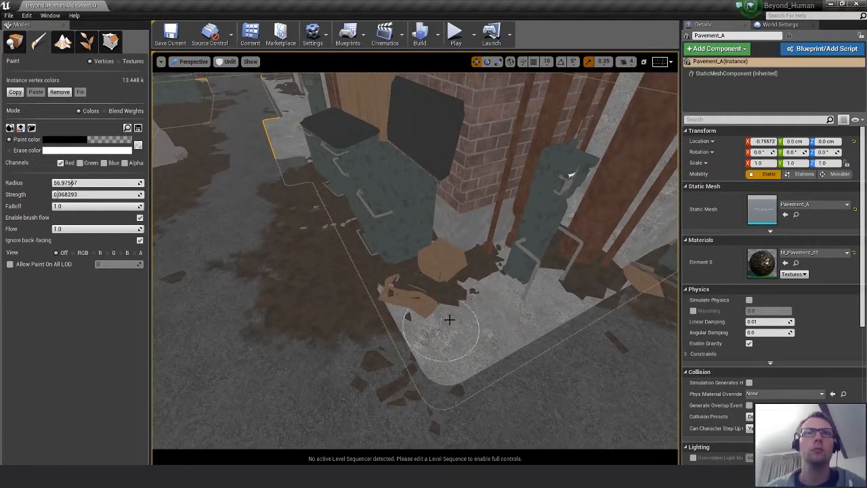
{"action": "left_click", "coordinate": [138, 145]}
{"action": "left_click_drag", "start_coordinate": [455, 303], "coordinate": [502, 238]}
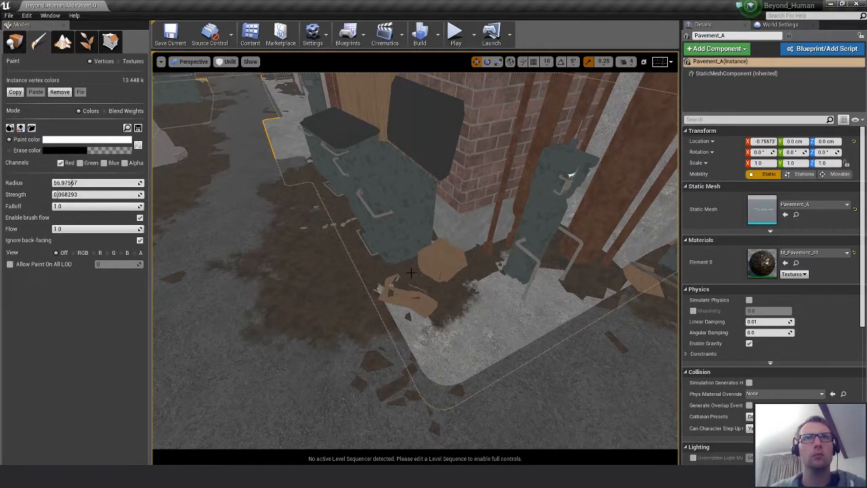
{"action": "mouse_move", "coordinate": [390, 288]}
{"action": "left_mouse_down"}
{"action": "mouse_move", "coordinate": [400, 304]}
{"action": "mouse_move", "coordinate": [436, 310]}
{"action": "mouse_move", "coordinate": [417, 335]}
{"action": "mouse_move", "coordinate": [420, 349]}
{"action": "mouse_move", "coordinate": [430, 338]}
{"action": "left_mouse_up"}
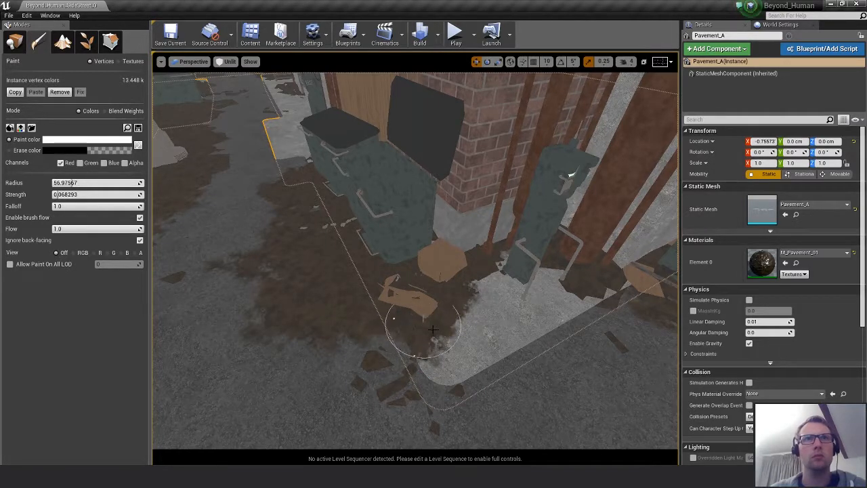
Trim the dirt back from the pavement corner in front of the flattened cardboard and touch it up toward the meter post.
{"action": "mouse_move", "coordinate": [431, 338]}
{"action": "right_mouse_down"}
{"action": "mouse_move", "coordinate": [448, 332]}
{"action": "mouse_move", "coordinate": [467, 342]}
{"action": "right_mouse_up"}
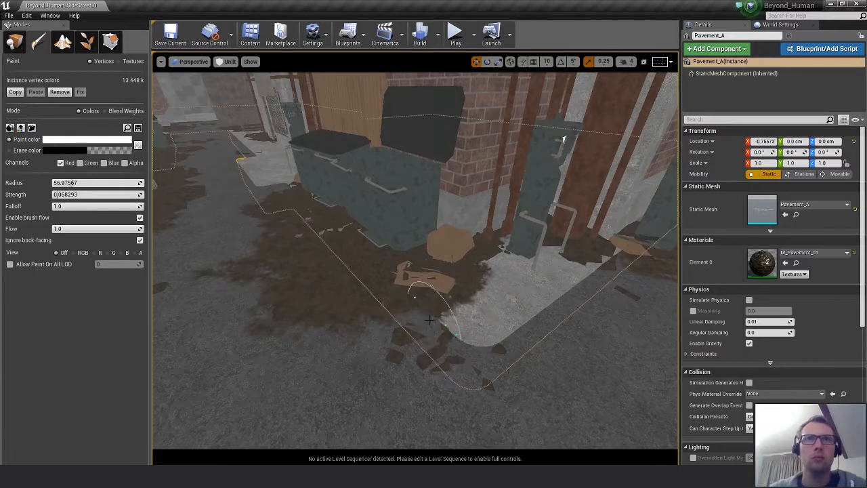
{"action": "mouse_move", "coordinate": [440, 298]}
{"action": "left_mouse_down"}
{"action": "mouse_move", "coordinate": [413, 300]}
{"action": "mouse_move", "coordinate": [420, 266]}
{"action": "left_mouse_up"}
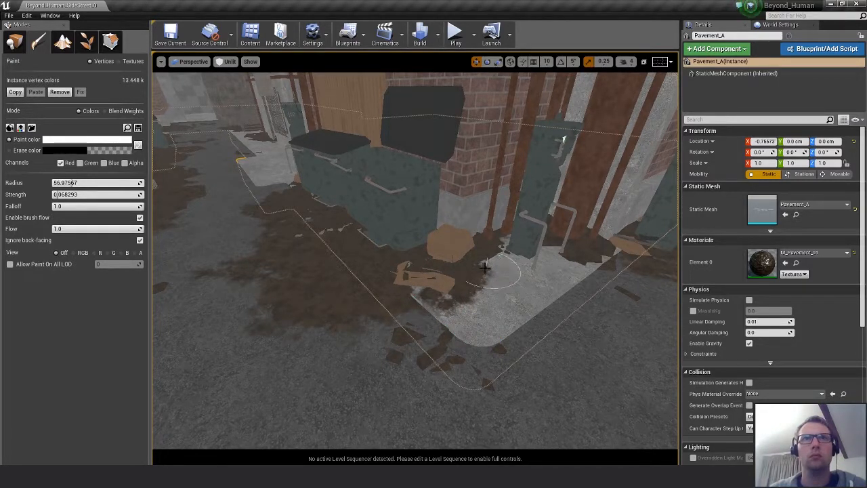
{"action": "left_click", "coordinate": [519, 252]}
{"action": "left_click", "coordinate": [536, 291]}
{"action": "scroll", "coordinate": [515, 319], "scroll_direction": "up", "scroll_amount": 5}
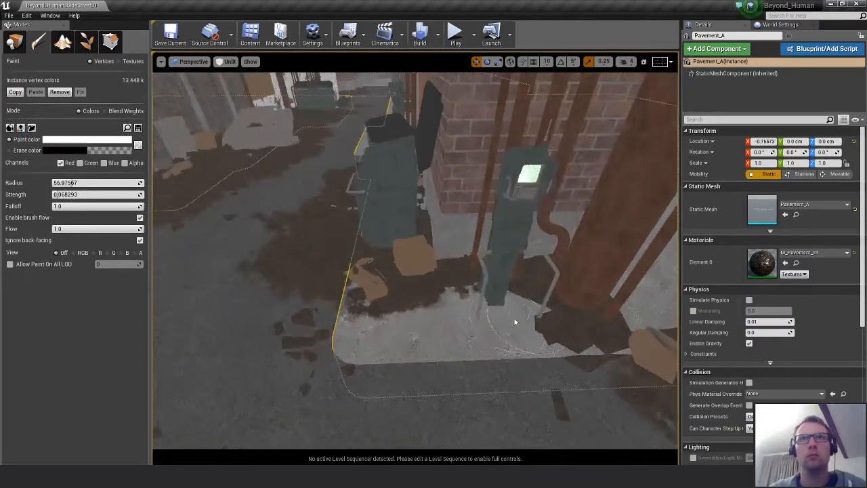
Paint dirt around the base of the meter post and pipes, and along the pavement's front edge.
{"action": "mouse_move", "coordinate": [415, 257]}
{"action": "right_mouse_down"}
{"action": "mouse_move", "coordinate": [447, 257]}
{"action": "mouse_move", "coordinate": [434, 261]}
{"action": "mouse_move", "coordinate": [427, 303]}
{"action": "right_mouse_up"}
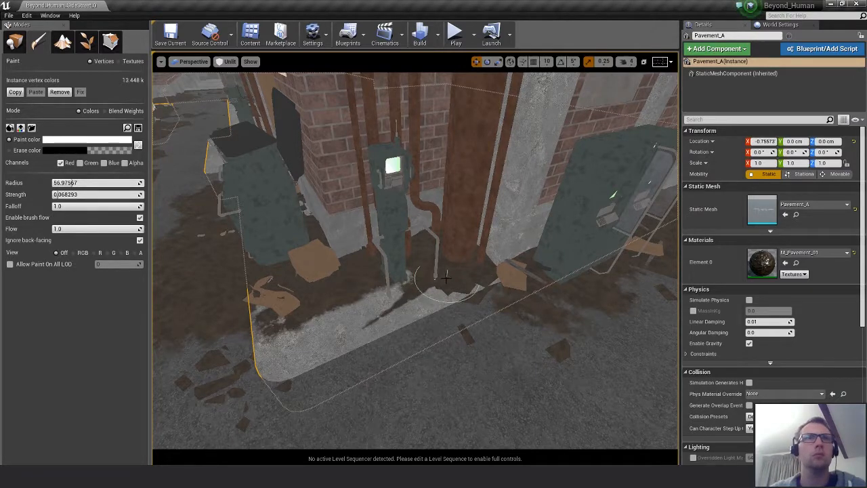
{"action": "mouse_move", "coordinate": [460, 307]}
{"action": "right_mouse_down"}
{"action": "mouse_move", "coordinate": [386, 268]}
{"action": "mouse_move", "coordinate": [447, 271]}
{"action": "right_mouse_up"}
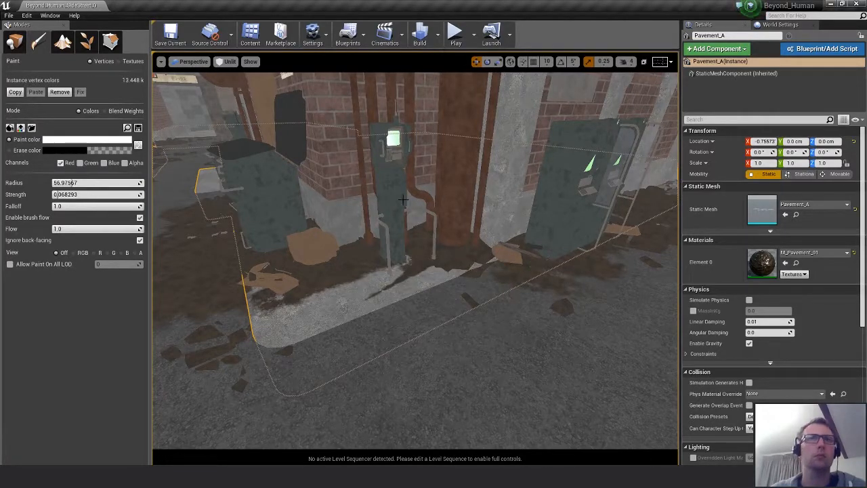
{"action": "right_click_drag", "start_coordinate": [291, 345], "coordinate": [418, 319]}
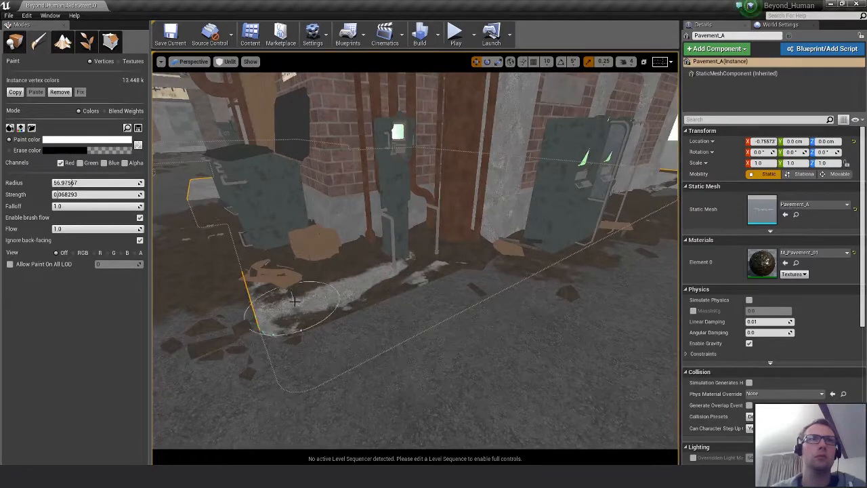
{"action": "right_click_drag", "start_coordinate": [281, 339], "coordinate": [319, 335]}
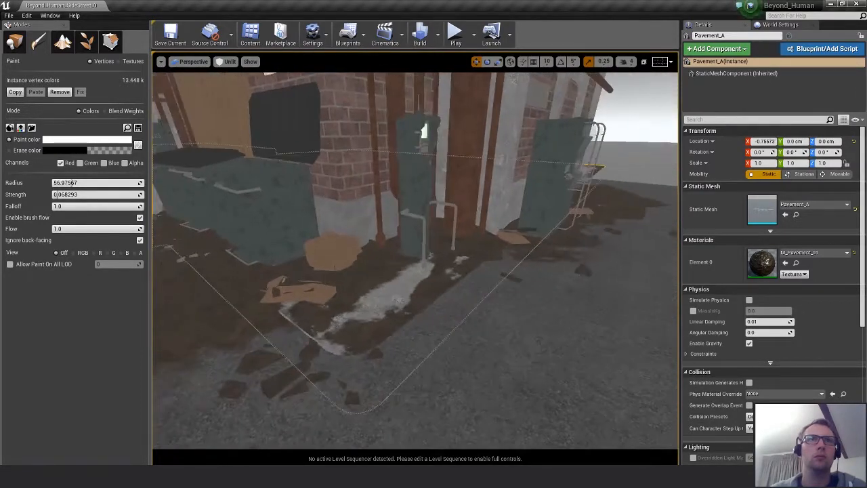
Clear the dirt from the pavement's outer edge in front of the meter post, restoring the light concrete strip.
{"action": "mouse_move", "coordinate": [319, 359]}
{"action": "left_mouse_down"}
{"action": "mouse_move", "coordinate": [387, 333]}
{"action": "mouse_move", "coordinate": [372, 329]}
{"action": "mouse_move", "coordinate": [444, 273]}
{"action": "left_mouse_up"}
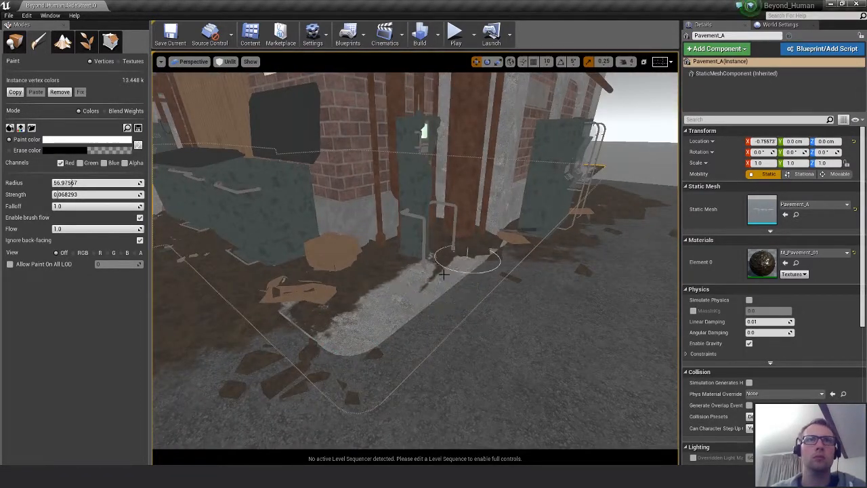
{"action": "mouse_move", "coordinate": [400, 298]}
{"action": "left_mouse_down"}
{"action": "mouse_move", "coordinate": [351, 333]}
{"action": "mouse_move", "coordinate": [447, 267]}
{"action": "left_mouse_up"}
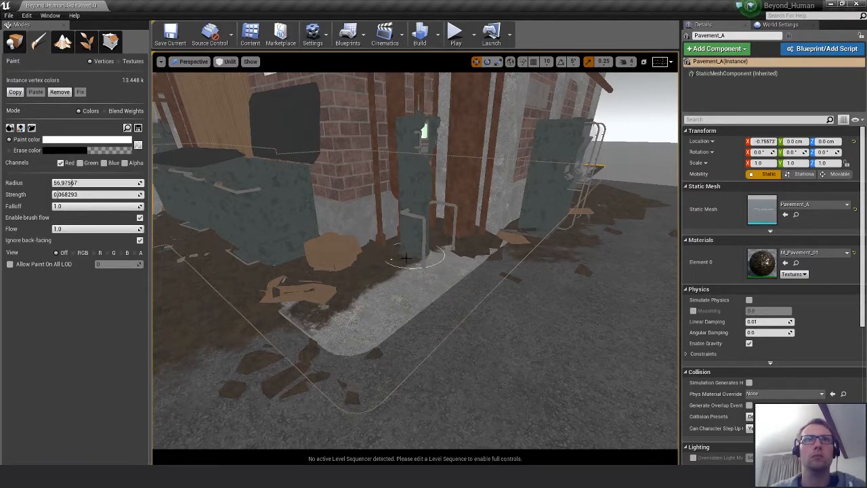
Paint dirt into the recess behind the second meter post, between the concrete wall and the pipes further down the alley.
{"action": "mouse_move", "coordinate": [405, 257]}
{"action": "right_mouse_down"}
{"action": "mouse_move", "coordinate": [481, 255]}
{"action": "mouse_move", "coordinate": [339, 255]}
{"action": "mouse_move", "coordinate": [366, 250]}
{"action": "mouse_move", "coordinate": [416, 151]}
{"action": "mouse_move", "coordinate": [407, 204]}
{"action": "mouse_move", "coordinate": [459, 183]}
{"action": "right_mouse_up"}
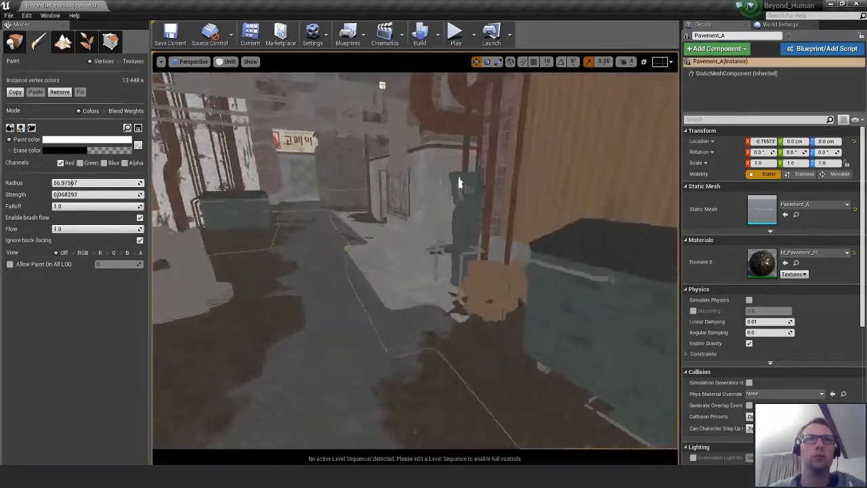
{"action": "right_click_drag", "start_coordinate": [434, 312], "coordinate": [443, 321]}
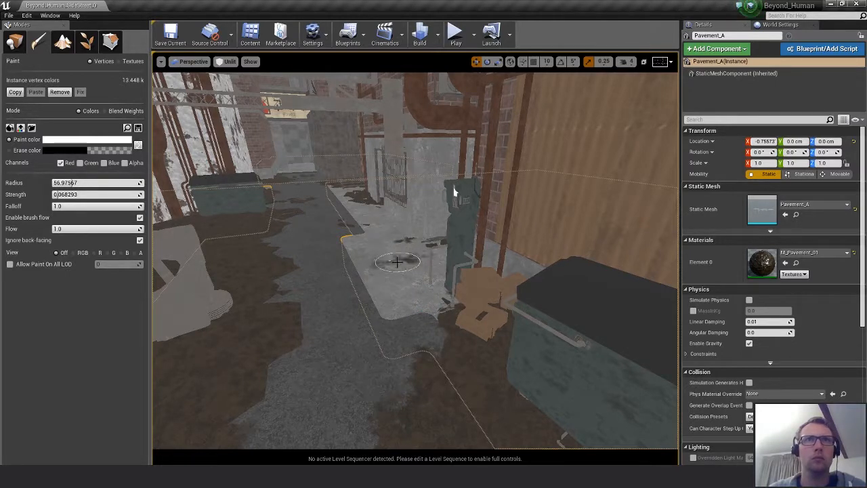
{"action": "right_click_drag", "start_coordinate": [459, 190], "coordinate": [398, 294]}
{"action": "mouse_move", "coordinate": [397, 294]}
{"action": "left_mouse_down"}
{"action": "mouse_move", "coordinate": [360, 233]}
{"action": "mouse_move", "coordinate": [427, 239]}
{"action": "mouse_move", "coordinate": [393, 219]}
{"action": "mouse_move", "coordinate": [434, 230]}
{"action": "mouse_move", "coordinate": [394, 210]}
{"action": "mouse_move", "coordinate": [439, 232]}
{"action": "mouse_move", "coordinate": [444, 252]}
{"action": "mouse_move", "coordinate": [434, 230]}
{"action": "left_mouse_up"}
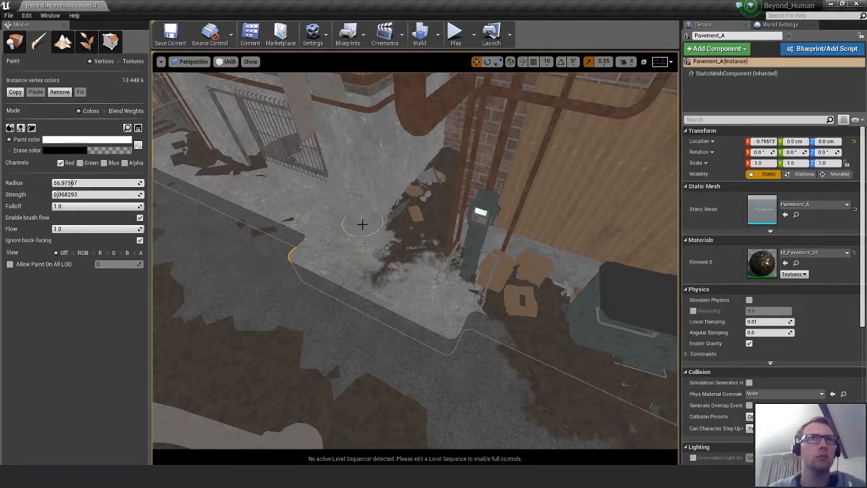
{"action": "right_click_drag", "start_coordinate": [362, 223], "coordinate": [391, 229]}
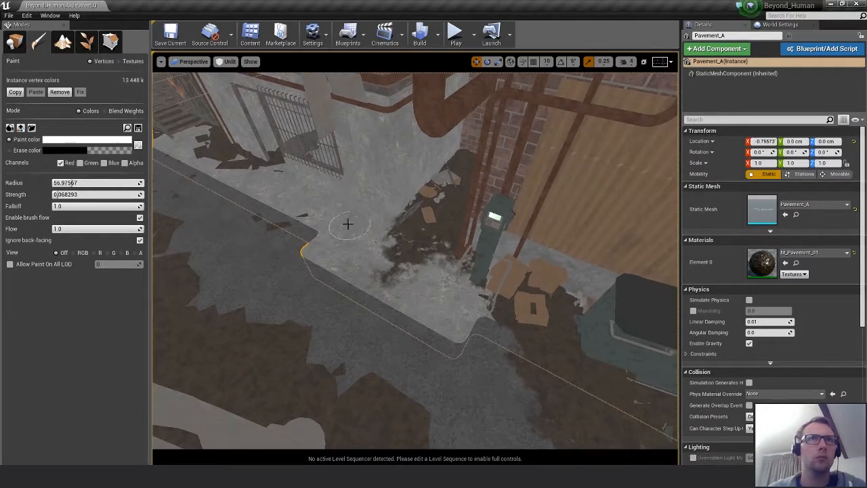
Paint small dirt patches on the pavement in front of the barred gate and toward the wall recess, and leave vertex painting.
{"action": "mouse_move", "coordinate": [320, 189]}
{"action": "left_mouse_down"}
{"action": "mouse_move", "coordinate": [332, 192]}
{"action": "mouse_move", "coordinate": [310, 184]}
{"action": "mouse_move", "coordinate": [338, 201]}
{"action": "mouse_move", "coordinate": [232, 158]}
{"action": "left_mouse_up"}
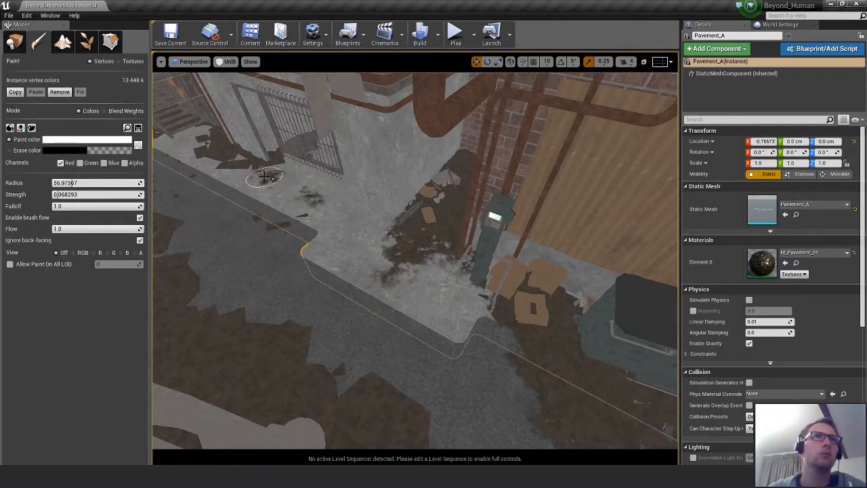
{"action": "mouse_move", "coordinate": [286, 198]}
{"action": "right_mouse_down"}
{"action": "mouse_move", "coordinate": [210, 186]}
{"action": "mouse_move", "coordinate": [190, 210]}
{"action": "mouse_move", "coordinate": [316, 194]}
{"action": "mouse_move", "coordinate": [289, 143]}
{"action": "right_mouse_up"}
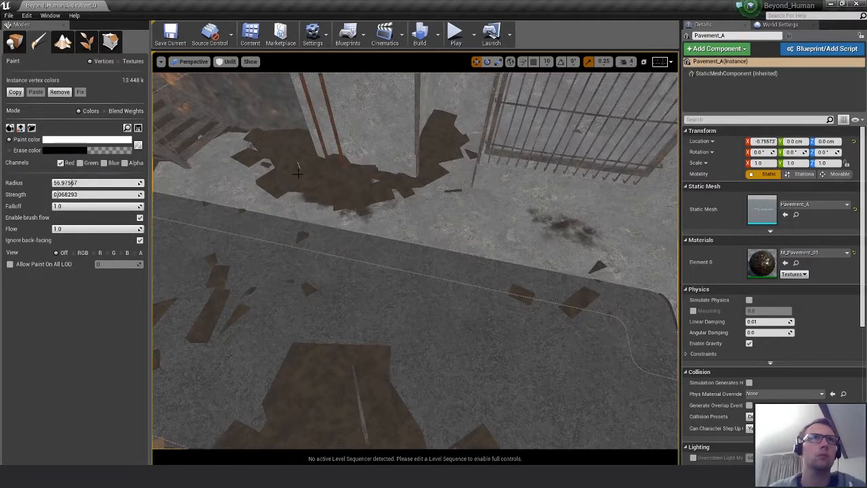
{"action": "mouse_move", "coordinate": [352, 237]}
{"action": "right_mouse_down"}
{"action": "mouse_move", "coordinate": [295, 232]}
{"action": "mouse_move", "coordinate": [275, 216]}
{"action": "mouse_move", "coordinate": [305, 252]}
{"action": "mouse_move", "coordinate": [288, 264]}
{"action": "mouse_move", "coordinate": [305, 261]}
{"action": "mouse_move", "coordinate": [351, 212]}
{"action": "mouse_move", "coordinate": [316, 206]}
{"action": "mouse_move", "coordinate": [334, 207]}
{"action": "right_mouse_up"}
{"action": "left_click", "coordinate": [14, 43]}
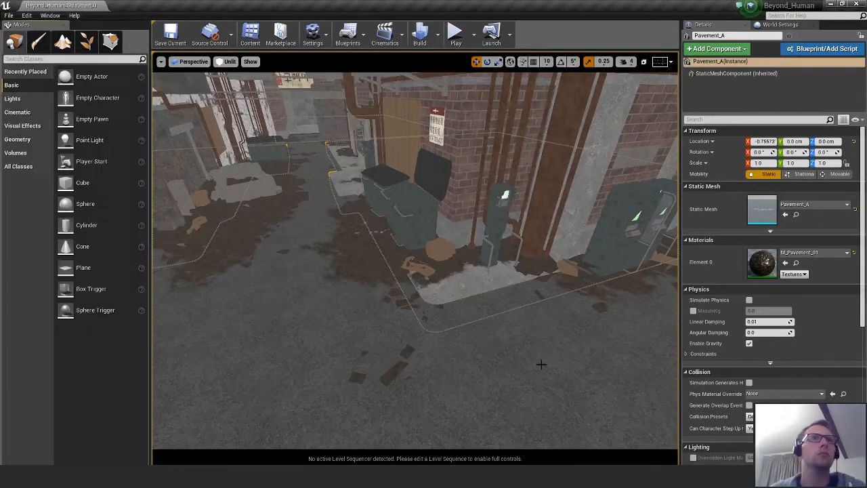
Return the viewport to lit shading and deselect Pavement_A.
{"action": "right_click_drag", "start_coordinate": [542, 364], "coordinate": [541, 330]}
{"action": "left_click", "coordinate": [227, 62]}
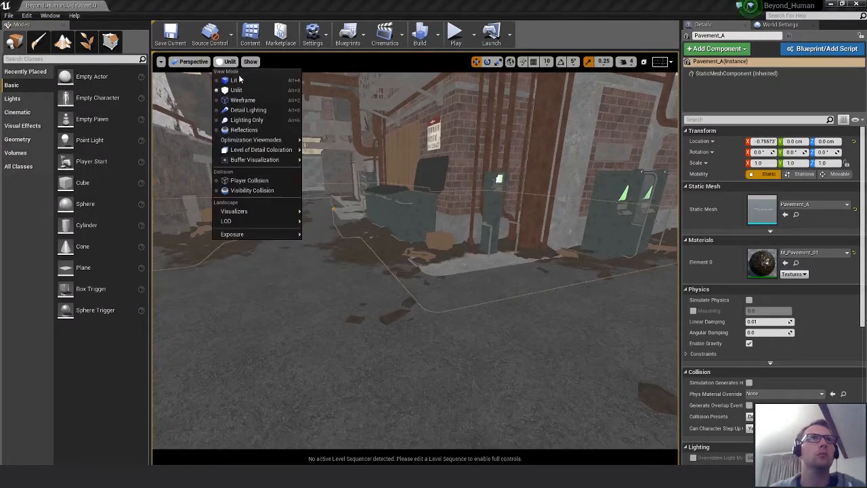
{"action": "left_click", "coordinate": [233, 79]}
{"action": "key", "text": "Escape"}
Examine the painted dirt from several viewpoints along the lit alley and save the level.
{"action": "key", "text": "s"}
{"action": "right_click_drag", "start_coordinate": [414, 261], "coordinate": [447, 247]}
{"action": "key", "text": "w"}
{"action": "key", "text": "s"}
{"action": "key", "text": "w"}
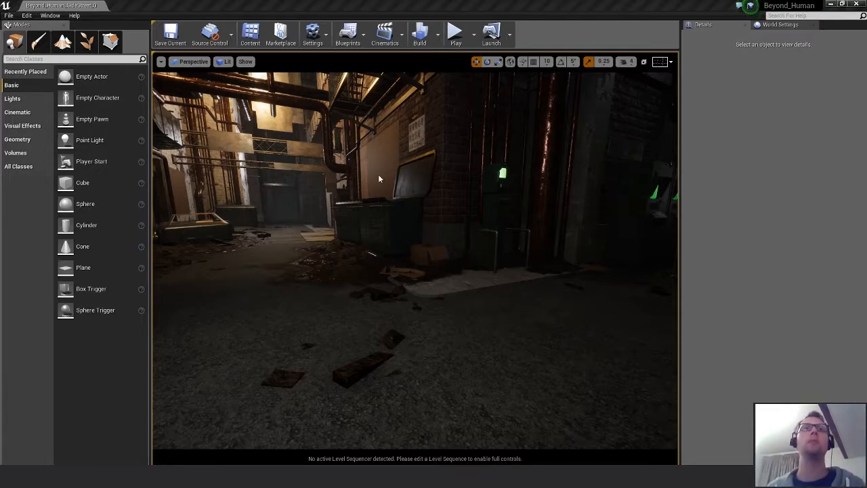
{"action": "right_click_drag", "start_coordinate": [379, 179], "coordinate": [342, 163]}
{"action": "key", "text": "s"}
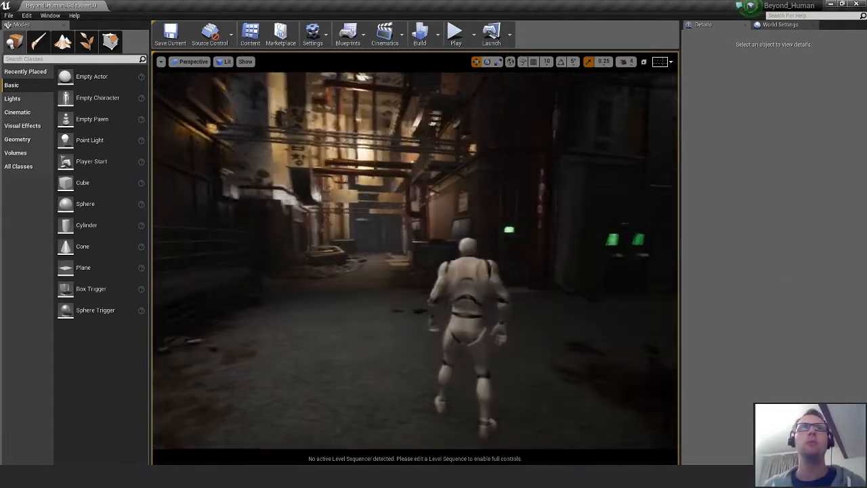
{"action": "right_click_drag", "start_coordinate": [383, 271], "coordinate": [437, 258]}
{"action": "key", "text": "w"}
{"action": "key", "text": "a"}
{"action": "key", "text": "s"}
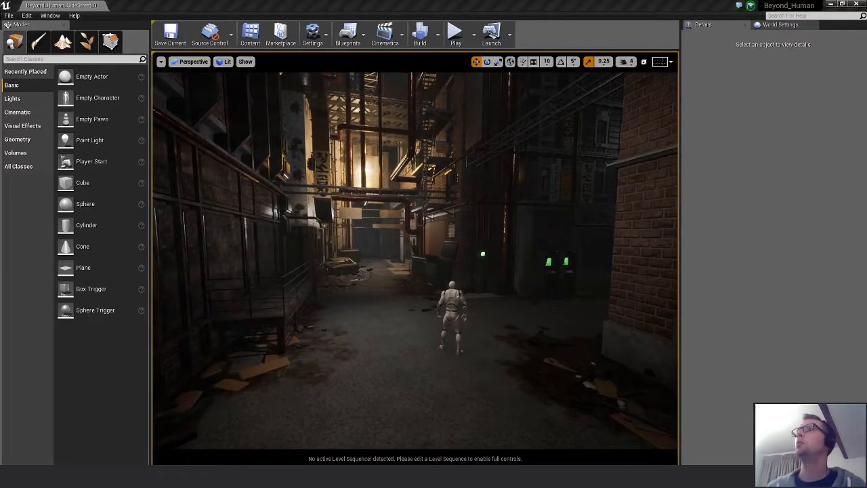
{"action": "key", "text": "ctrl+s"}
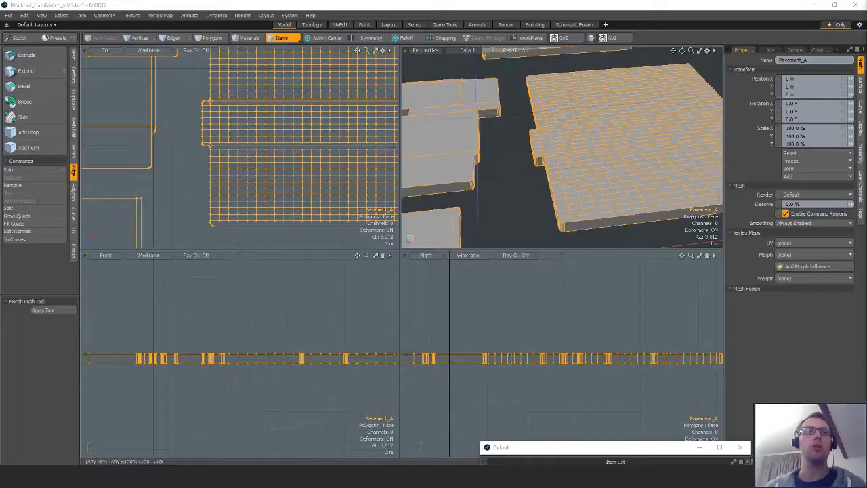
In MODO, hide the pavement meshes, select and frame the red neon sign curve, and switch to polygon selection.
{"action": "key", "text": "h"}
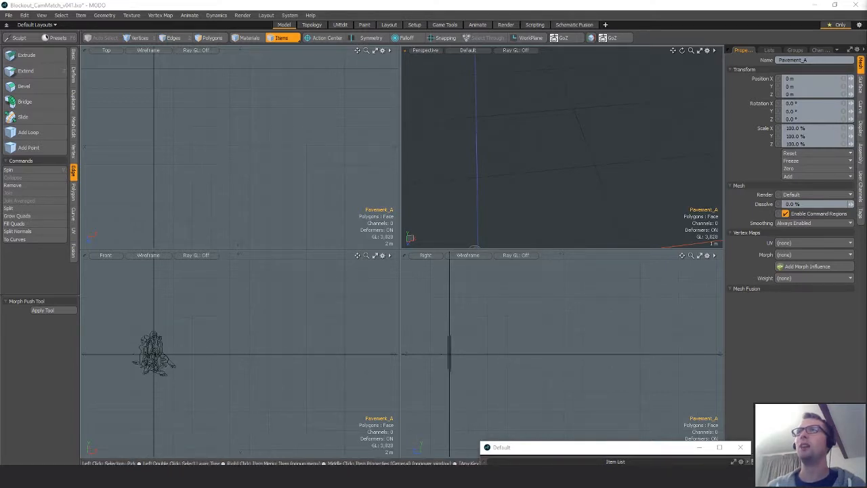
{"action": "left_click", "coordinate": [154, 353]}
{"action": "key", "text": "a"}
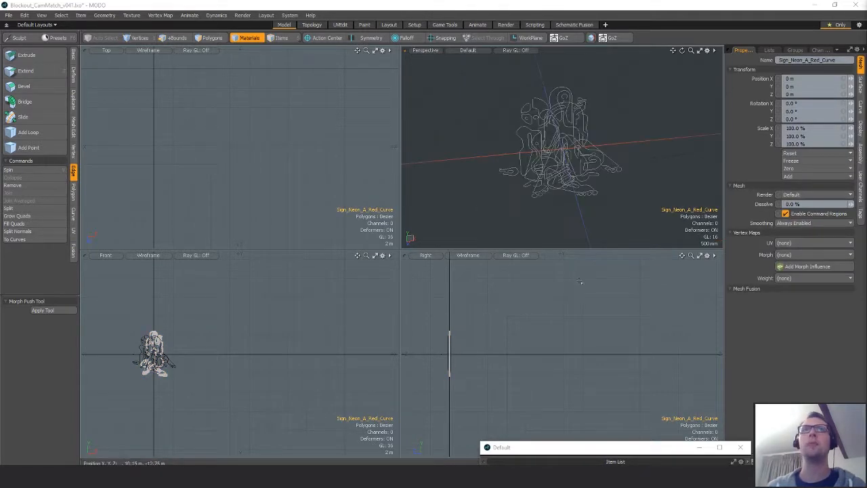
{"action": "left_click_drag", "start_coordinate": [552, 145], "coordinate": [571, 158], "text": "alt"}
{"action": "key", "text": "3"}
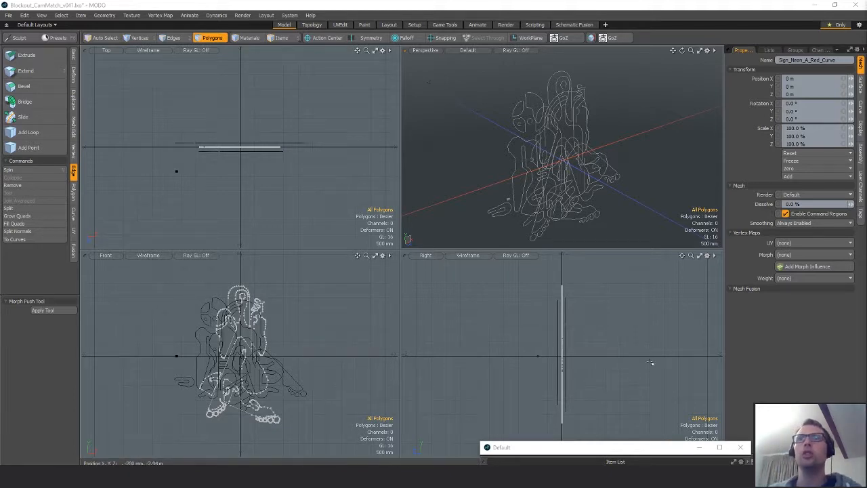
{"action": "left_click_drag", "start_coordinate": [556, 223], "coordinate": [590, 215], "text": "alt"}
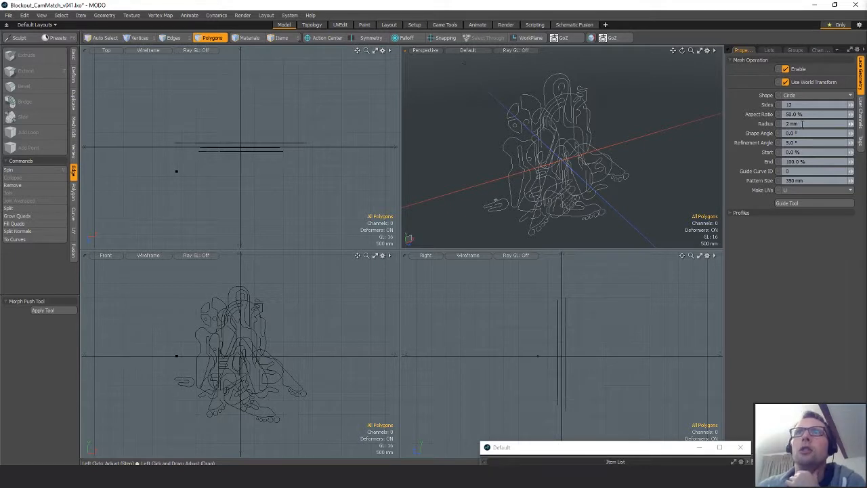
Raise the lace geometry's radius to 40.3 mm and name the new mesh Lace.
{"action": "left_click_drag", "start_coordinate": [853, 127], "coordinate": [852, 112]}
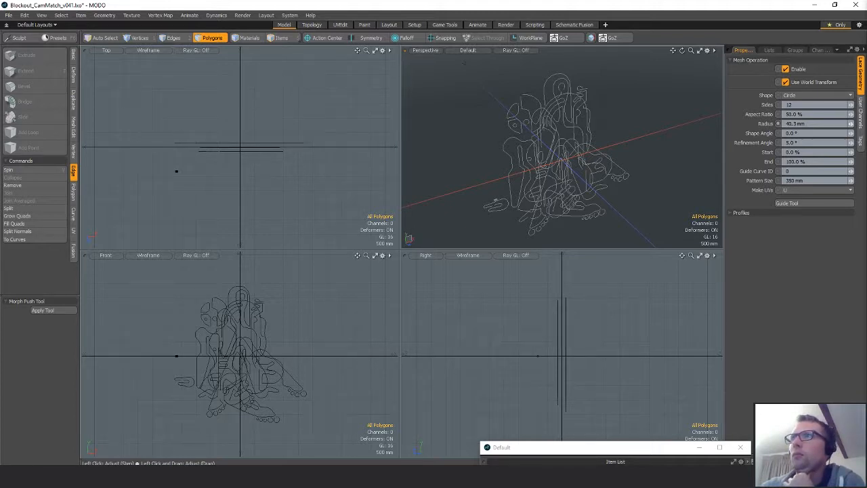
{"action": "key", "text": "space"}
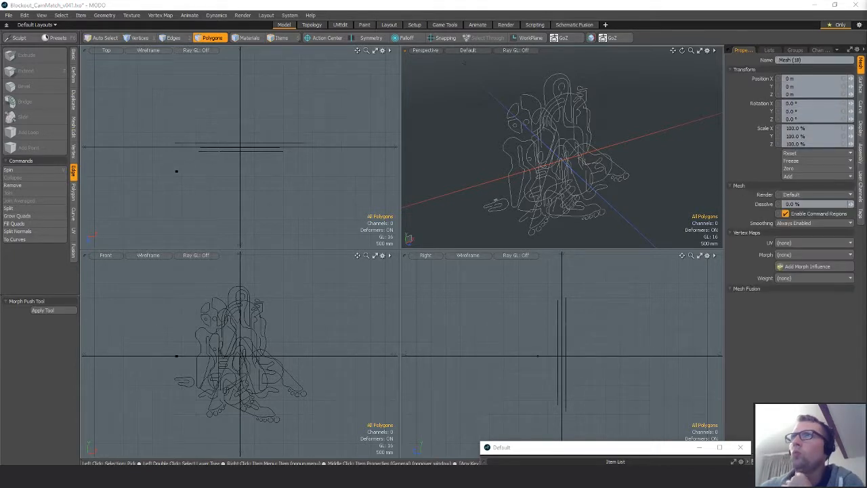
{"action": "type", "text": "Tank"}
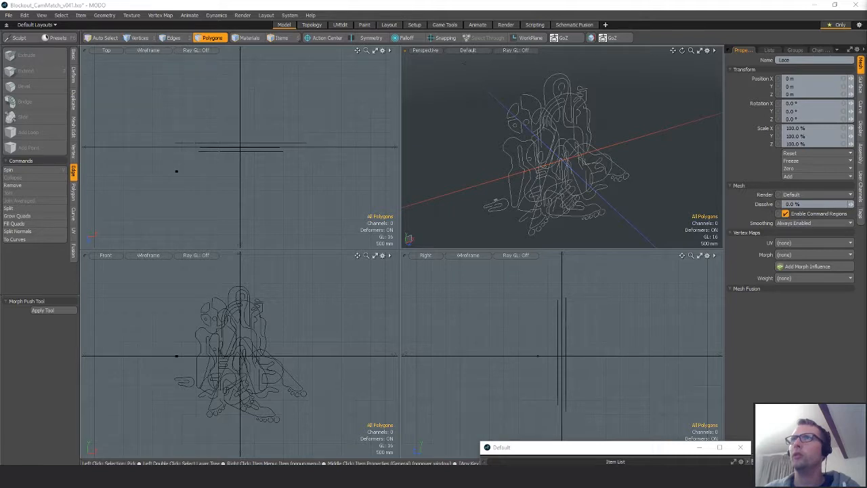
Try to link the yellow neon sign curve to the lace geometry operation.
{"action": "left_click", "coordinate": [237, 318]}
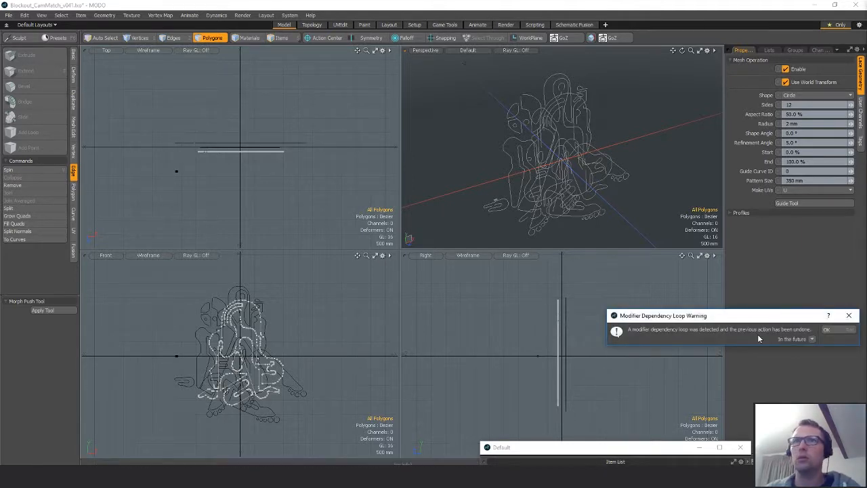
{"action": "left_click", "coordinate": [827, 329]}
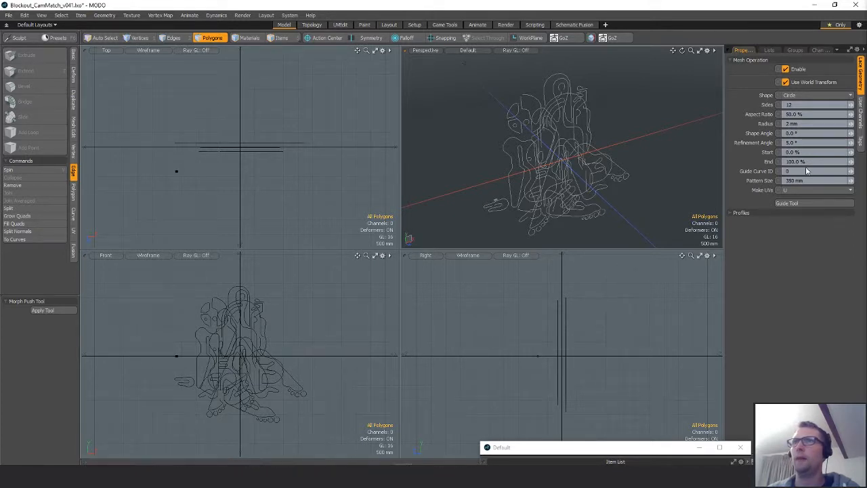
{"action": "left_click_drag", "start_coordinate": [616, 194], "coordinate": [555, 196], "text": "alt"}
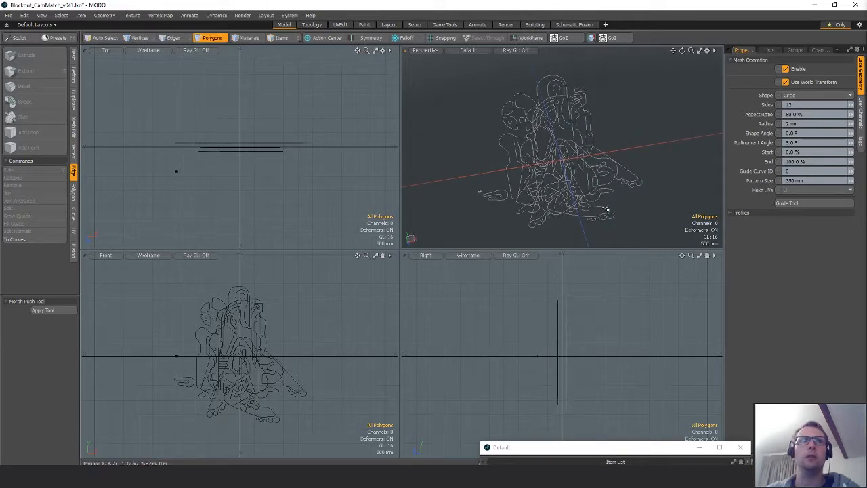
{"action": "left_click_drag", "start_coordinate": [617, 206], "coordinate": [568, 152], "text": "alt"}
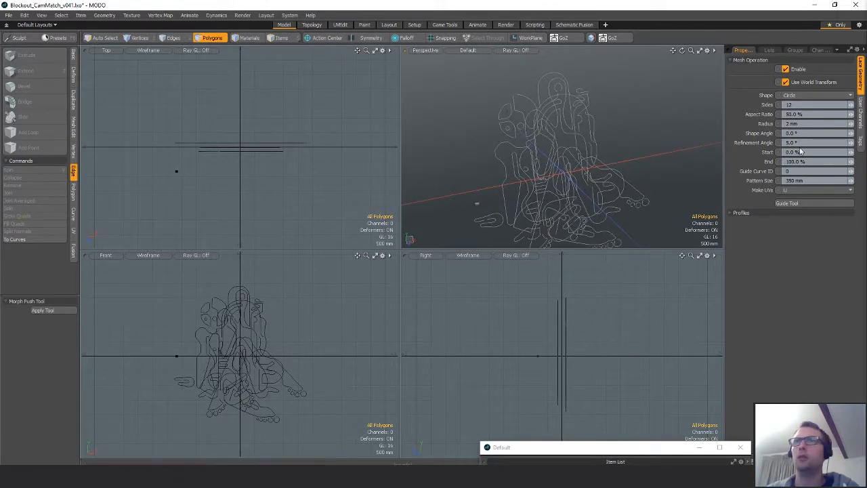
Set the lace geometry to 30 sides, 7 mm radius, 8.1° shape angle, 6.7° refinement angle, 10% start, guide curve ID 50 and 409 mm pattern size.
{"action": "left_click", "coordinate": [801, 123]}
{"action": "left_click_drag", "start_coordinate": [852, 124], "coordinate": [859, 152]}
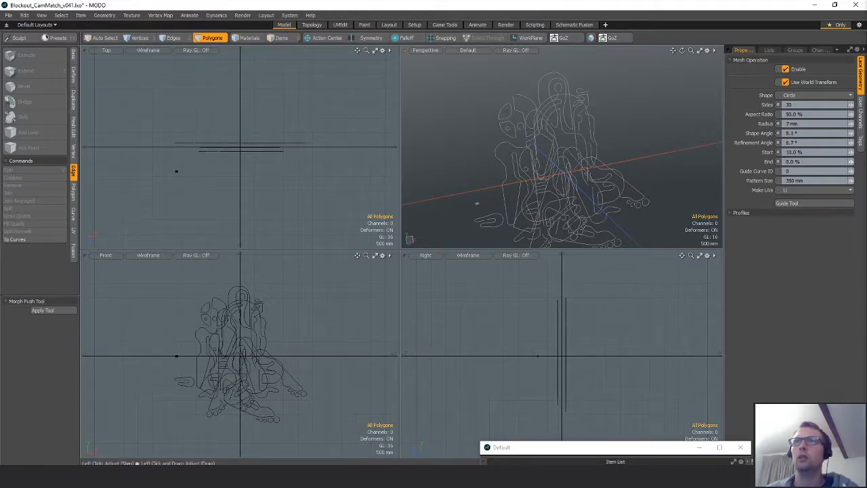
{"action": "left_click_drag", "start_coordinate": [852, 171], "coordinate": [855, 181]}
Try the lace geometry's Guide Tool on the neon sign curves and leave it again.
{"action": "left_click", "coordinate": [814, 202]}
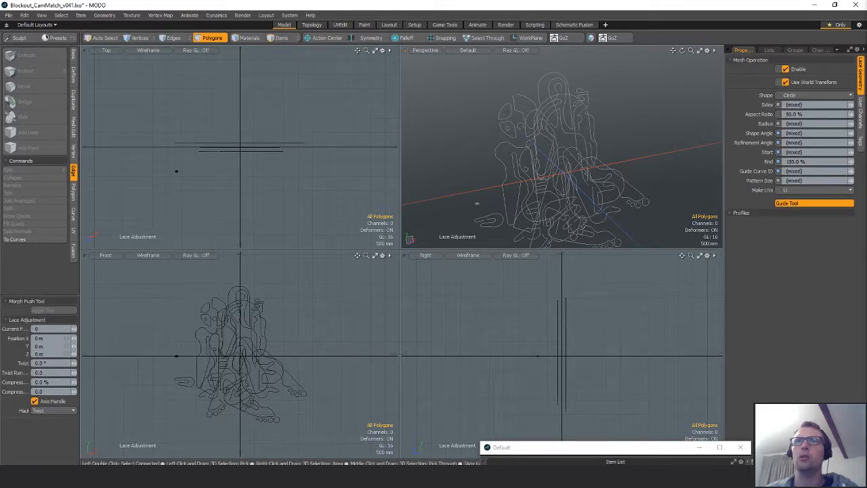
{"action": "mouse_move", "coordinate": [563, 170]}
{"action": "left_mouse_down", "text": "alt"}
{"action": "mouse_move", "coordinate": [542, 160]}
{"action": "mouse_move", "coordinate": [575, 196]}
{"action": "mouse_move", "coordinate": [581, 153]}
{"action": "mouse_move", "coordinate": [640, 148]}
{"action": "mouse_move", "coordinate": [591, 146]}
{"action": "mouse_move", "coordinate": [589, 82]}
{"action": "mouse_move", "coordinate": [554, 172]}
{"action": "left_mouse_up", "text": "alt"}
{"action": "key", "text": "space"}
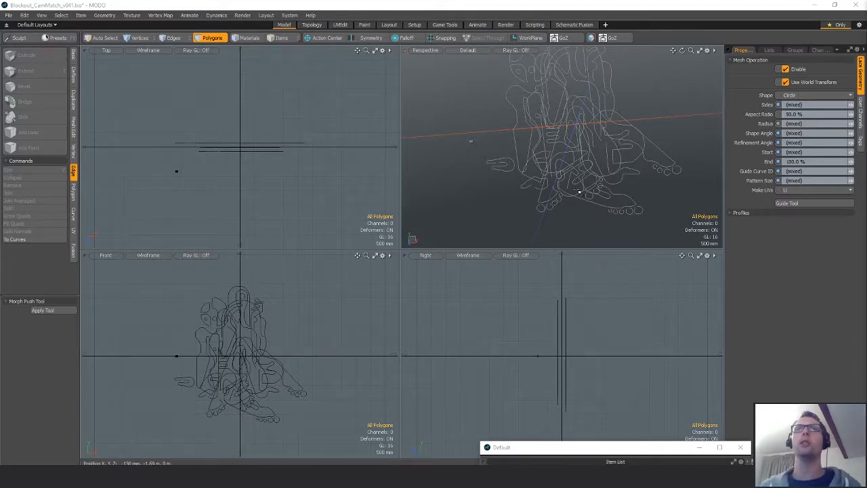
{"action": "mouse_move", "coordinate": [577, 192]}
{"action": "left_mouse_down", "text": "alt"}
{"action": "mouse_move", "coordinate": [591, 158]}
{"action": "mouse_move", "coordinate": [601, 174]}
{"action": "left_mouse_up", "text": "alt"}
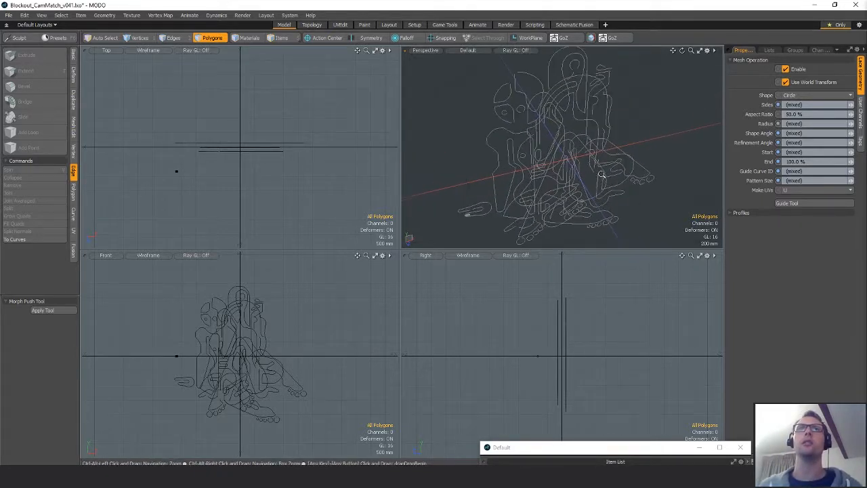
Try selecting individual Bezier curves within Sign_Neon_A_Yellow_Curve.
{"action": "left_click", "coordinate": [572, 103]}
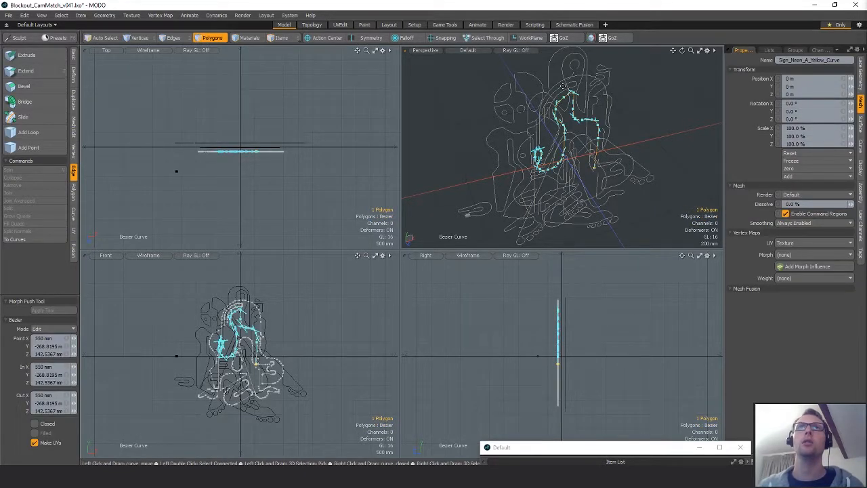
{"action": "double_click", "coordinate": [561, 85]}
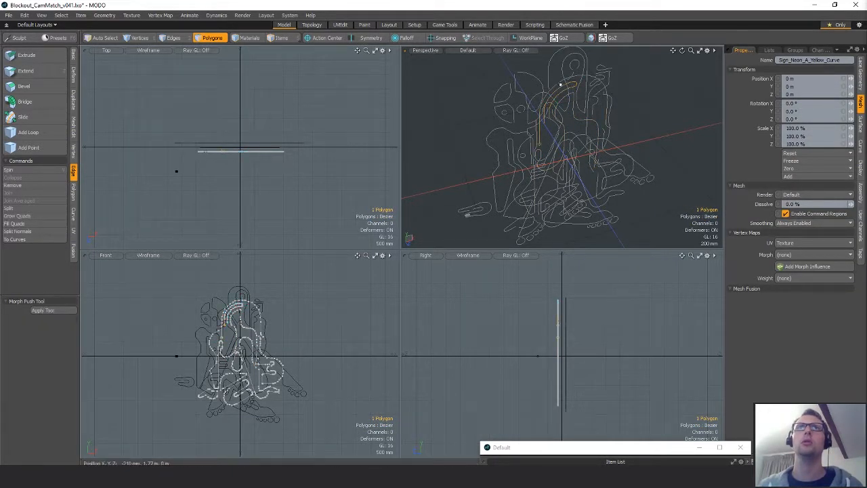
{"action": "double_click", "coordinate": [561, 85]}
{"action": "left_click_drag", "start_coordinate": [555, 135], "coordinate": [610, 152], "text": "alt"}
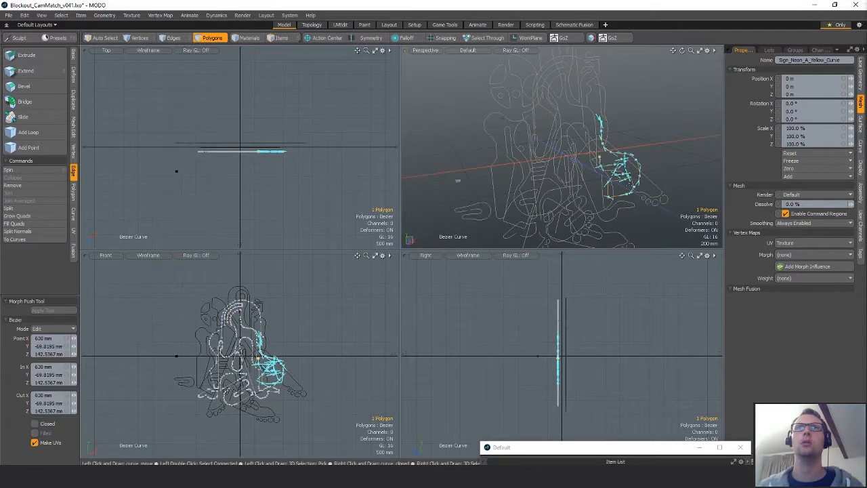
{"action": "left_click_drag", "start_coordinate": [610, 192], "coordinate": [586, 167], "text": "alt"}
{"action": "key", "text": "q"}
Select only the long central Bezier curve, running from the head down to the hand, in the yellow neon mesh.
{"action": "left_click", "coordinate": [559, 154]}
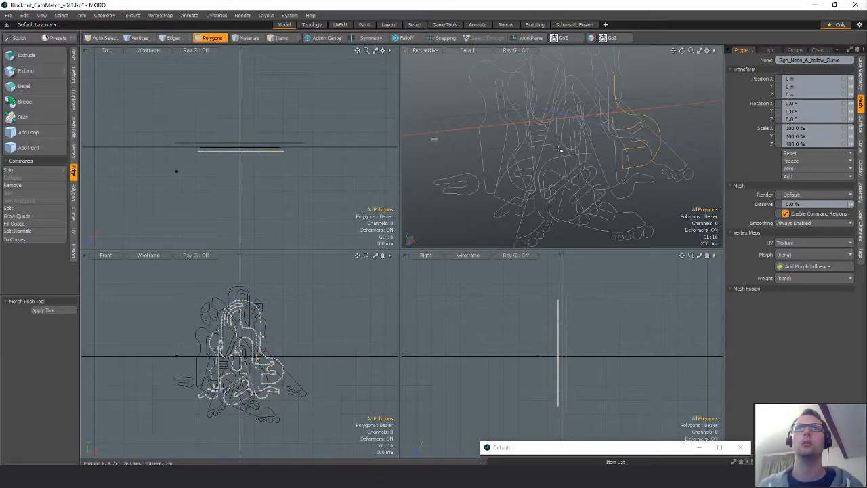
{"action": "left_click", "coordinate": [561, 150]}
{"action": "key", "text": "shift+a"}
{"action": "left_click", "coordinate": [309, 328]}
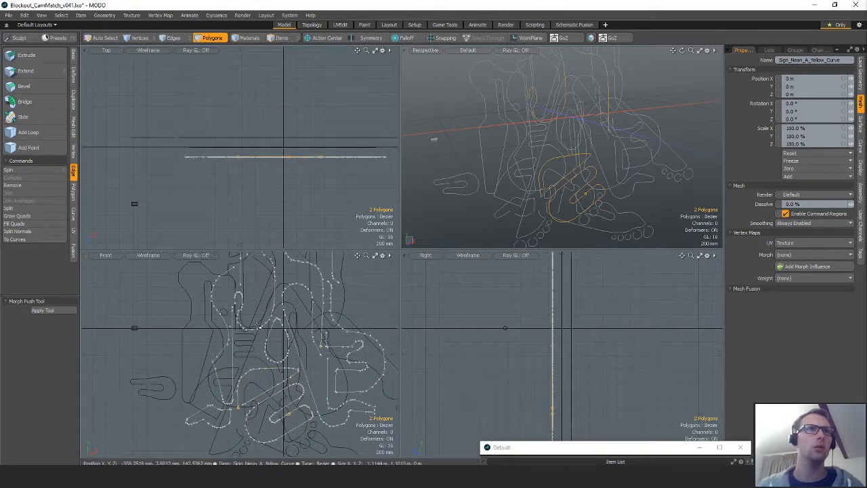
{"action": "key", "text": "shift+b"}
{"action": "key", "text": "space"}
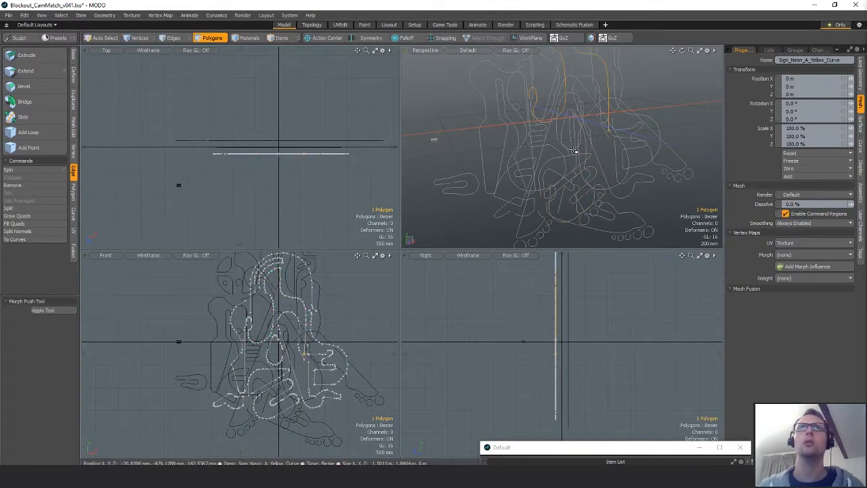
Copy the selected Bezier curve into a separate mesh named Curve_test and select that mesh.
{"action": "left_click_drag", "start_coordinate": [575, 145], "coordinate": [627, 140], "text": "alt"}
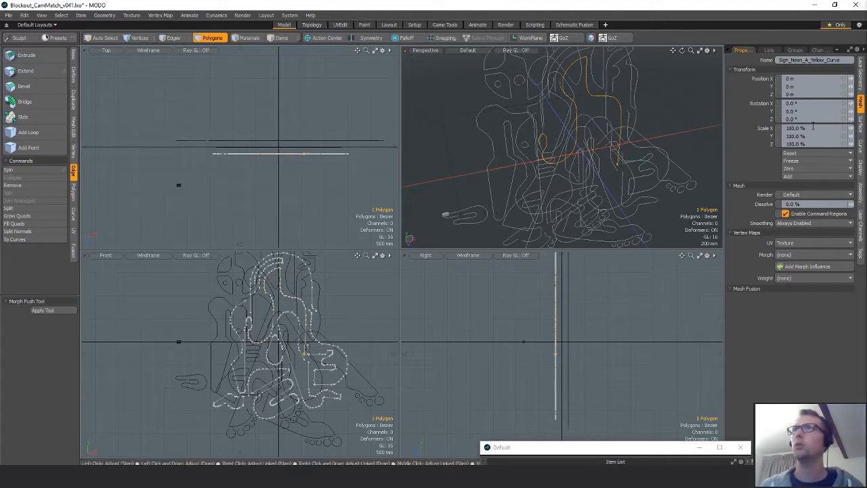
{"action": "left_click", "coordinate": [646, 119]}
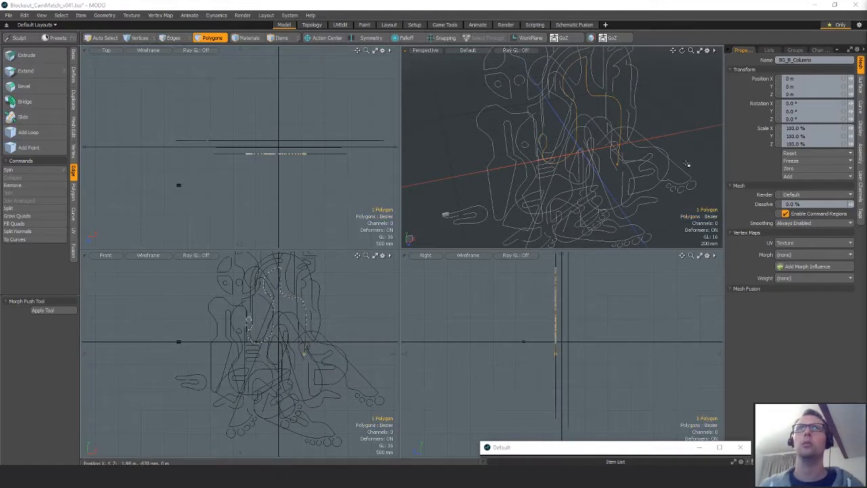
{"action": "left_click", "coordinate": [641, 178]}
{"action": "left_click_drag", "start_coordinate": [641, 179], "coordinate": [668, 178], "text": "alt"}
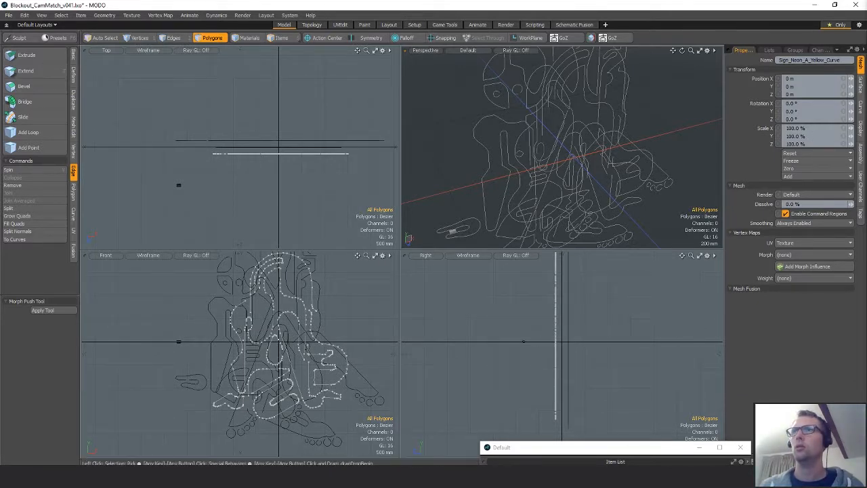
{"action": "left_click", "coordinate": [306, 313]}
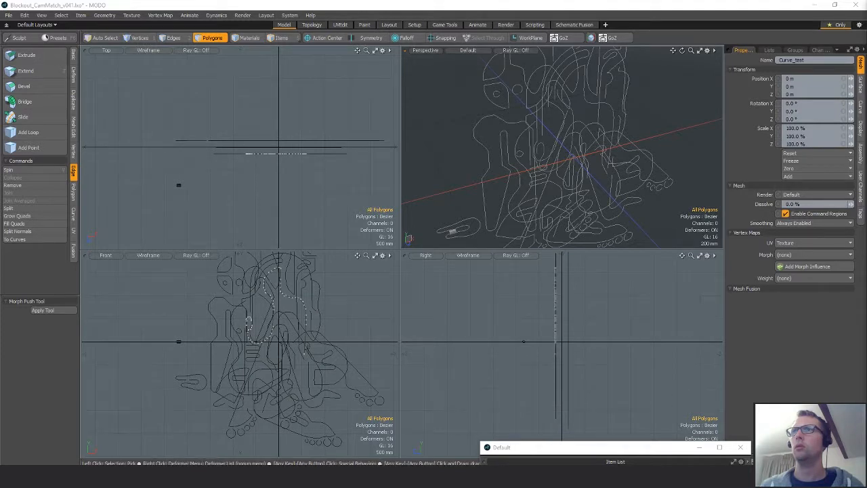
Set the lace geometry's radius to 18.2 mm.
{"action": "key", "text": "Escape"}
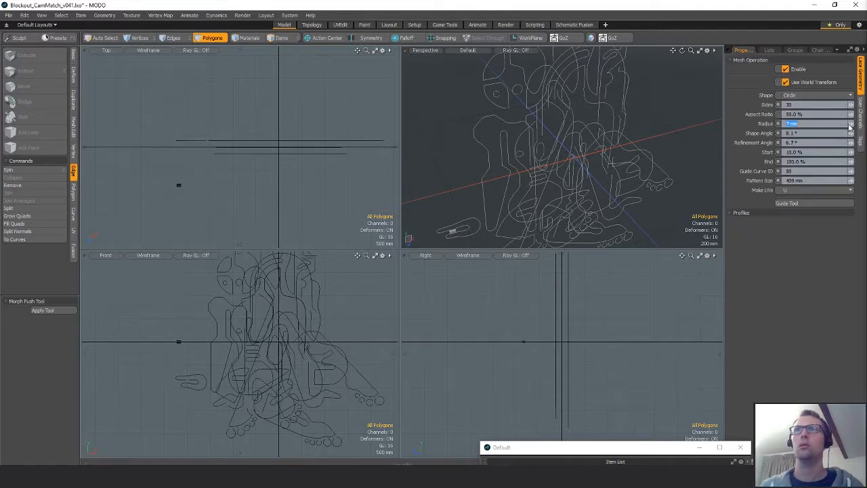
{"action": "key", "text": "Return"}
{"action": "left_click_drag", "start_coordinate": [620, 133], "coordinate": [542, 116], "text": "ctrl+alt"}
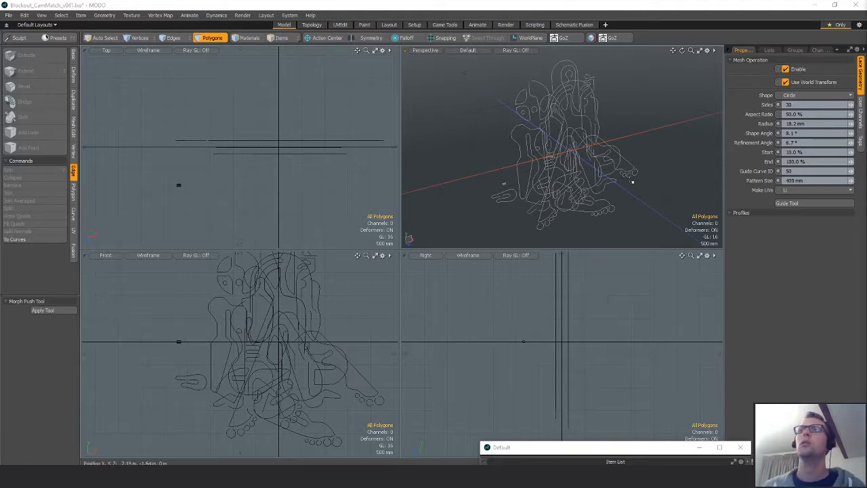
Draw an open, looping seven-point curve in the top view with the Curve tool.
{"action": "left_click_drag", "start_coordinate": [552, 126], "coordinate": [576, 174], "text": "alt"}
{"action": "left_click", "coordinate": [73, 56]}
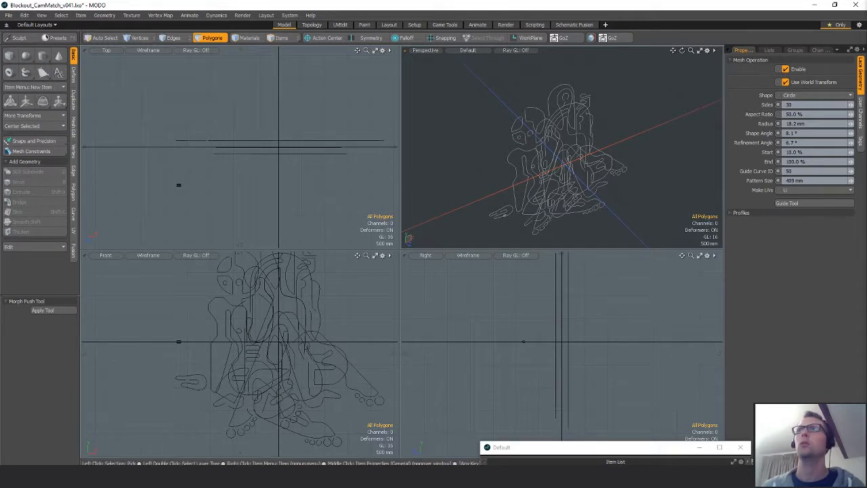
{"action": "key", "text": "space"}
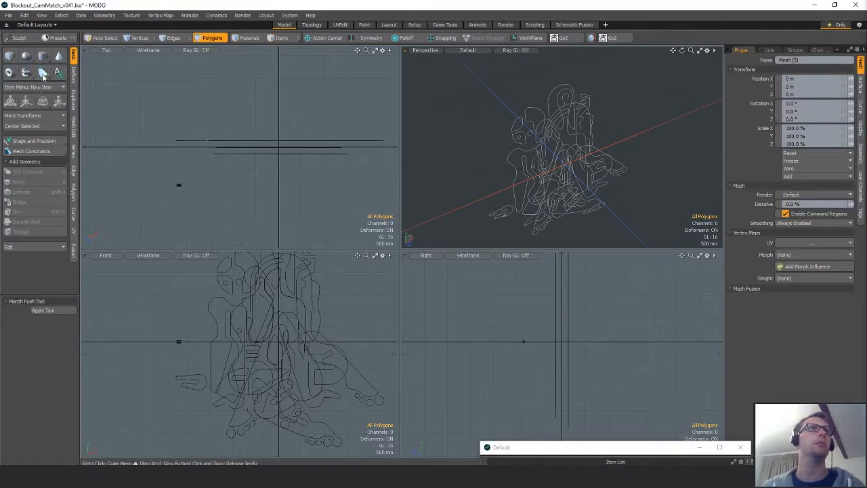
{"action": "left_click", "coordinate": [58, 56]}
{"action": "left_click", "coordinate": [45, 91]}
{"action": "left_click", "coordinate": [243, 86]}
{"action": "left_click", "coordinate": [326, 133]}
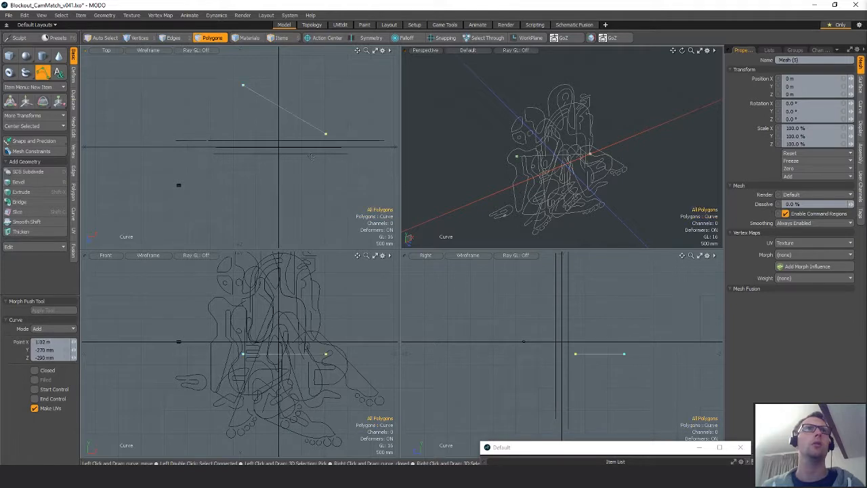
{"action": "left_click", "coordinate": [267, 199]}
{"action": "left_click", "coordinate": [222, 156]}
{"action": "left_click", "coordinate": [225, 145]}
{"action": "left_click", "coordinate": [304, 144]}
{"action": "left_click", "coordinate": [330, 215]}
{"action": "left_click_drag", "start_coordinate": [471, 150], "coordinate": [515, 152], "text": "alt"}
{"action": "key", "text": "space"}
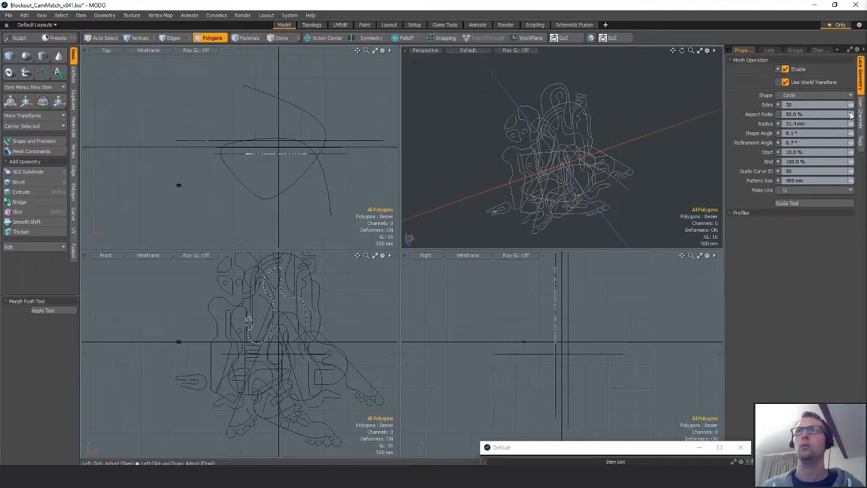
Set the lace geometry's start to 0.0% and its refinement angle to 4.8°.
{"action": "left_click_drag", "start_coordinate": [851, 107], "coordinate": [851, 106]}
{"action": "left_click", "coordinate": [813, 95]}
{"action": "left_click", "coordinate": [847, 122]}
{"action": "left_click", "coordinate": [850, 95]}
{"action": "left_click", "coordinate": [837, 87]}
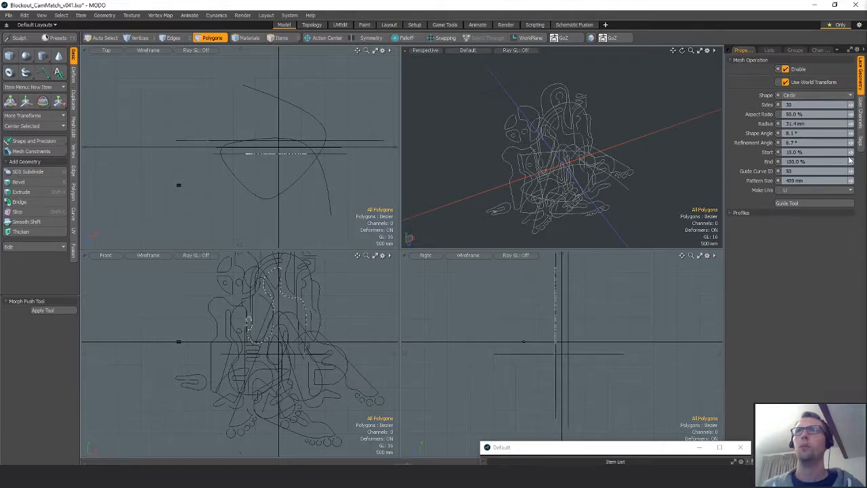
{"action": "mouse_move", "coordinate": [851, 152]}
{"action": "left_mouse_down"}
{"action": "mouse_move", "coordinate": [851, 139]}
{"action": "mouse_move", "coordinate": [852, 147]}
{"action": "left_mouse_up"}
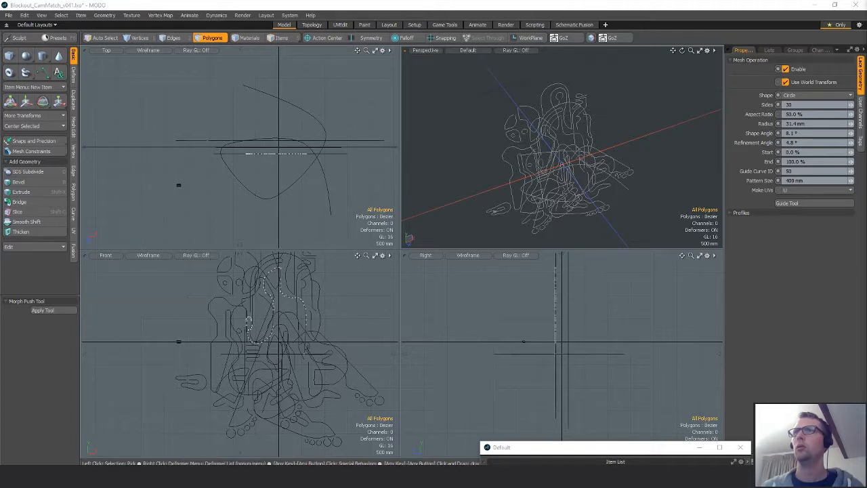
Try enabling Render Curves in the mesh's curve settings and undo the change.
{"action": "left_click", "coordinate": [616, 482]}
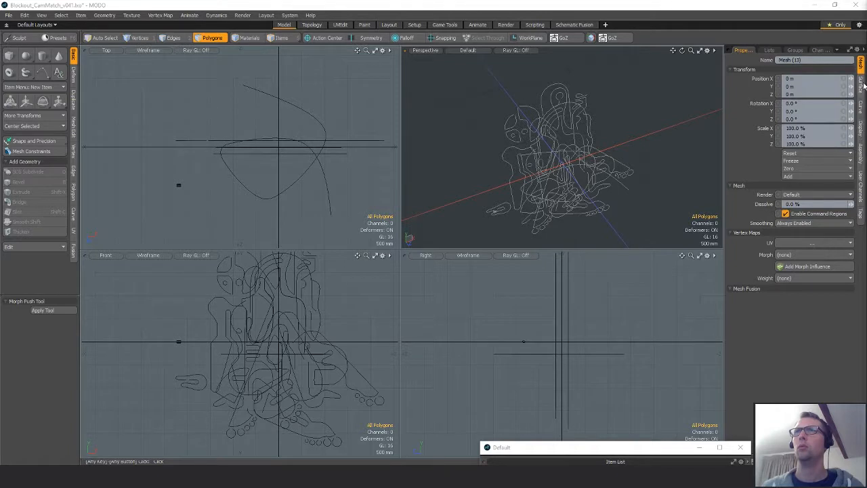
{"action": "left_click", "coordinate": [862, 109]}
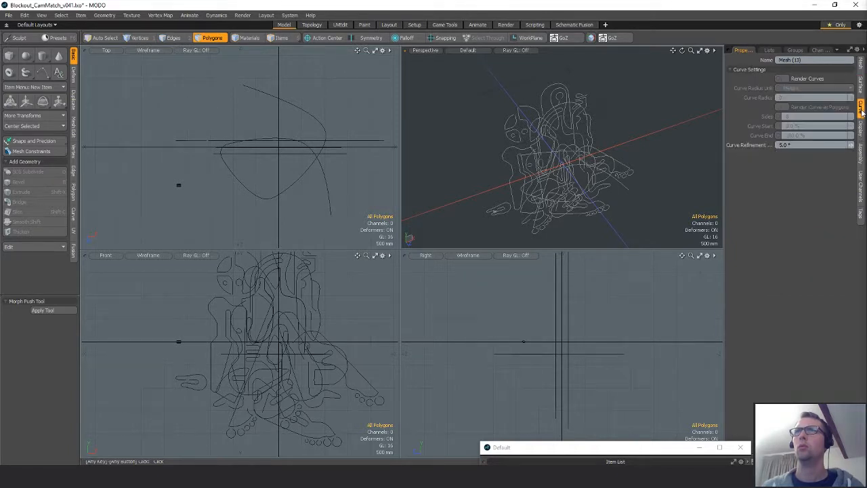
{"action": "left_click", "coordinate": [788, 81]}
{"action": "key", "text": "ctrl+z"}
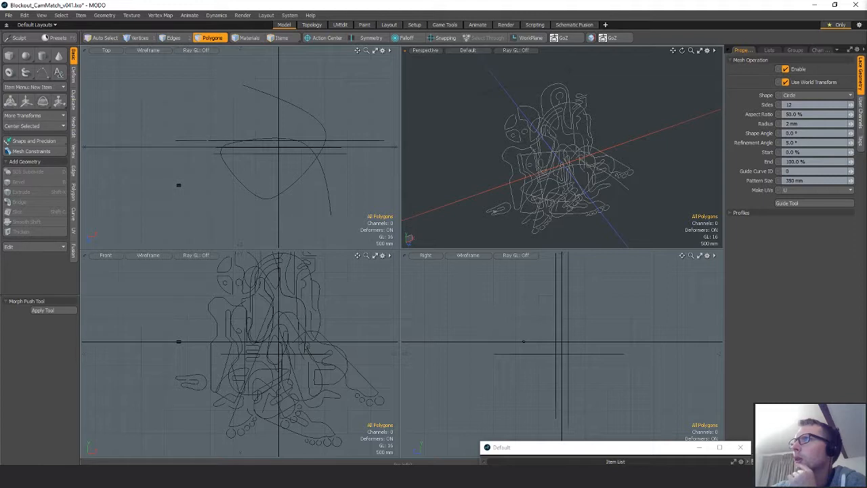
Set the new lace geometry's radius to 100 mm and name its source mesh curve.
{"action": "left_click", "coordinate": [802, 122]}
{"action": "type", "text": "100"}
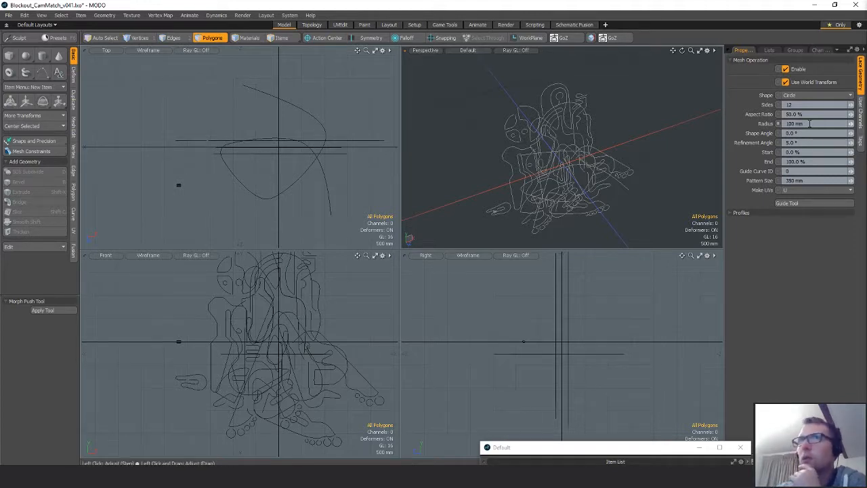
{"action": "key", "text": "Return"}
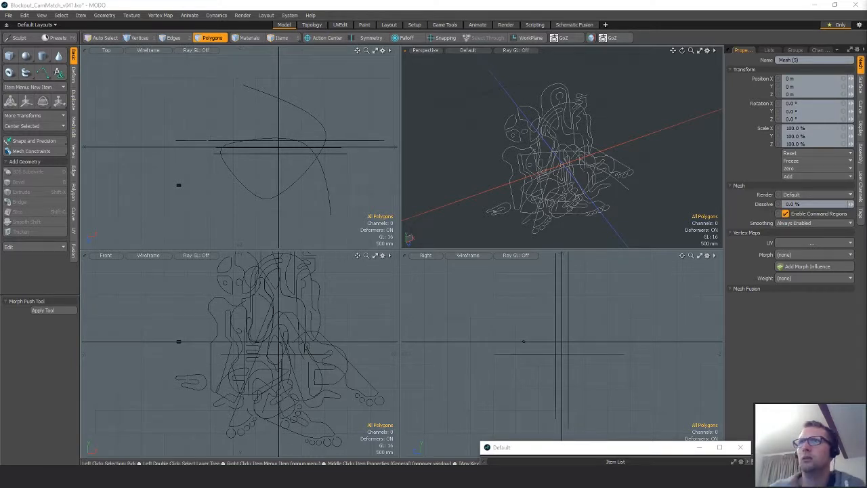
{"action": "key", "text": "Return"}
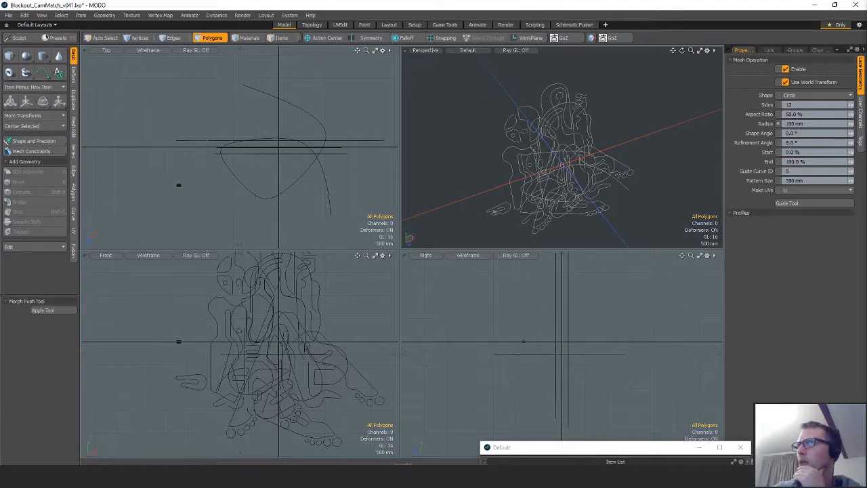
Draw a winding test curve of about a dozen points in the top view, inside the mesh named curve.
{"action": "left_click", "coordinate": [183, 141]}
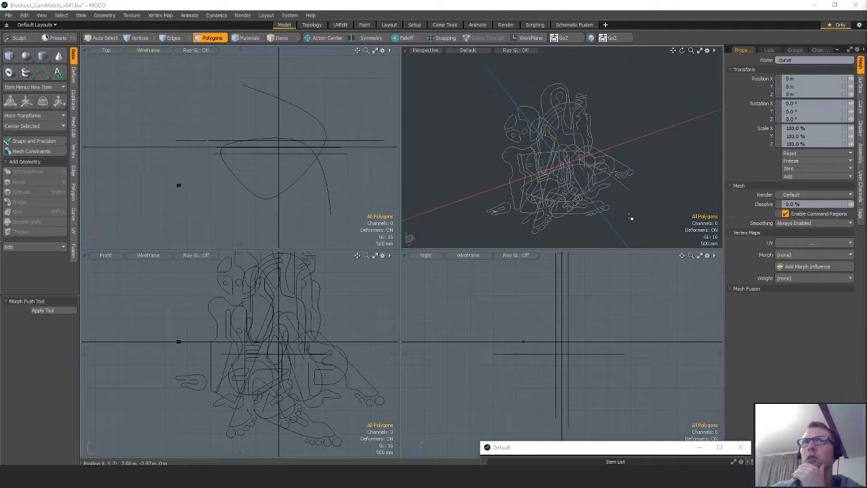
{"action": "left_click", "coordinate": [42, 73]}
{"action": "left_click", "coordinate": [260, 105]}
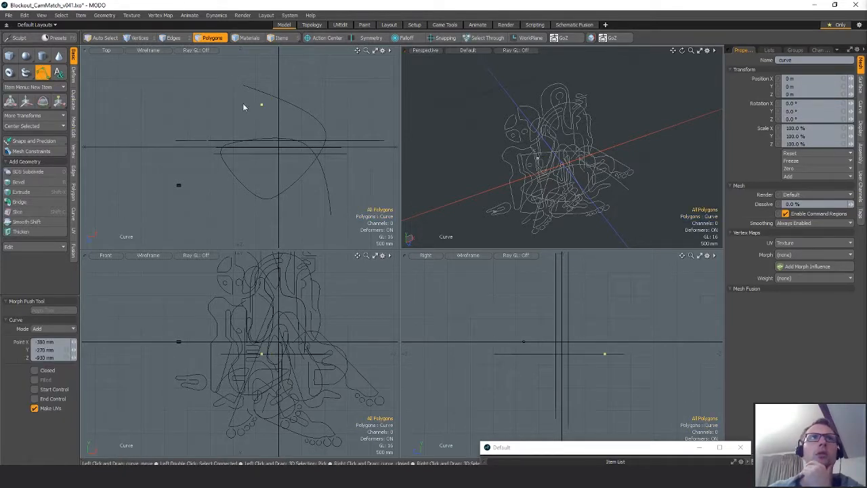
{"action": "left_click", "coordinate": [312, 135]}
{"action": "left_click", "coordinate": [330, 166]}
{"action": "left_click", "coordinate": [271, 197]}
{"action": "left_click", "coordinate": [238, 183]}
{"action": "left_click", "coordinate": [251, 143]}
{"action": "left_click", "coordinate": [278, 156]}
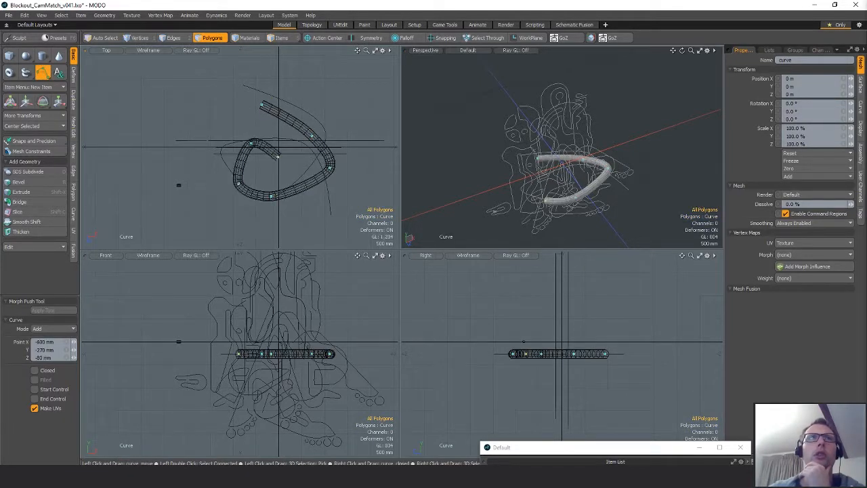
{"action": "left_click", "coordinate": [281, 174]}
{"action": "left_click", "coordinate": [319, 172]}
{"action": "left_click", "coordinate": [293, 190]}
{"action": "left_click", "coordinate": [353, 216]}
{"action": "left_click", "coordinate": [360, 145]}
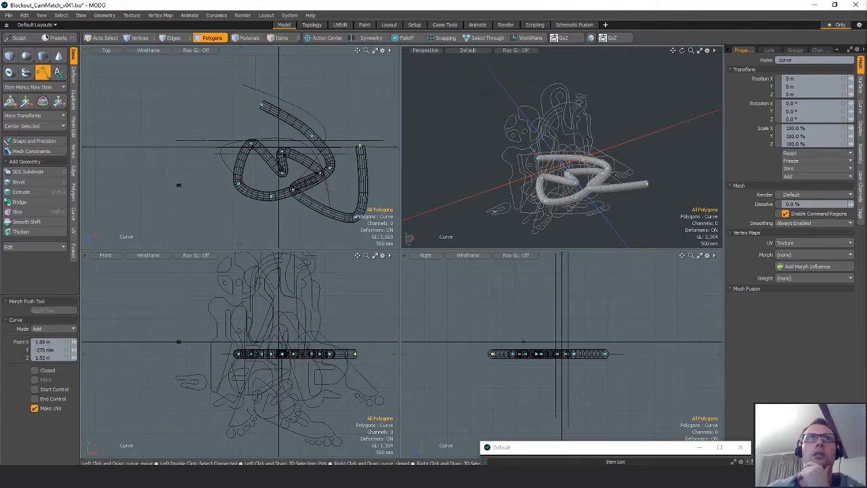
{"action": "left_click", "coordinate": [330, 144]}
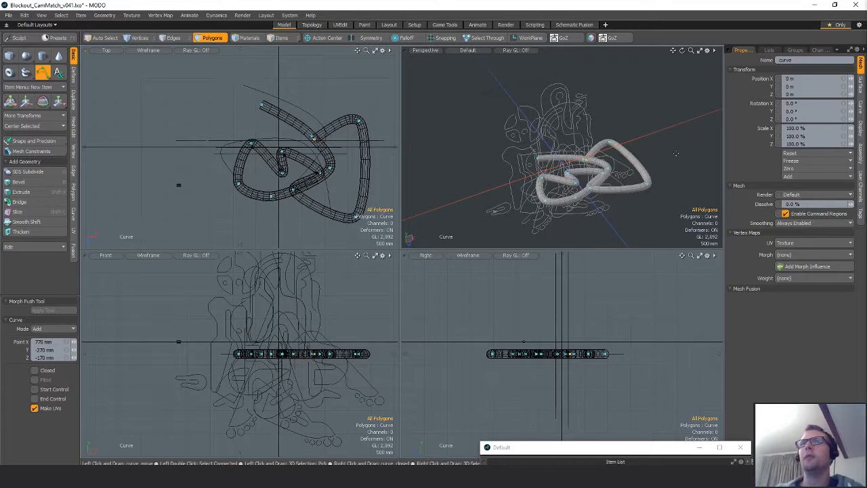
Undo all points of the winding test curve in the curve mesh.
{"action": "key", "text": "ctrl+z"}
{"action": "key", "text": "ctrl+z"}
{"action": "key", "text": "ctrl+z"}
{"action": "key", "text": "ctrl+z"}
{"action": "key", "text": "ctrl+z"}
{"action": "key", "text": "ctrl+z"}
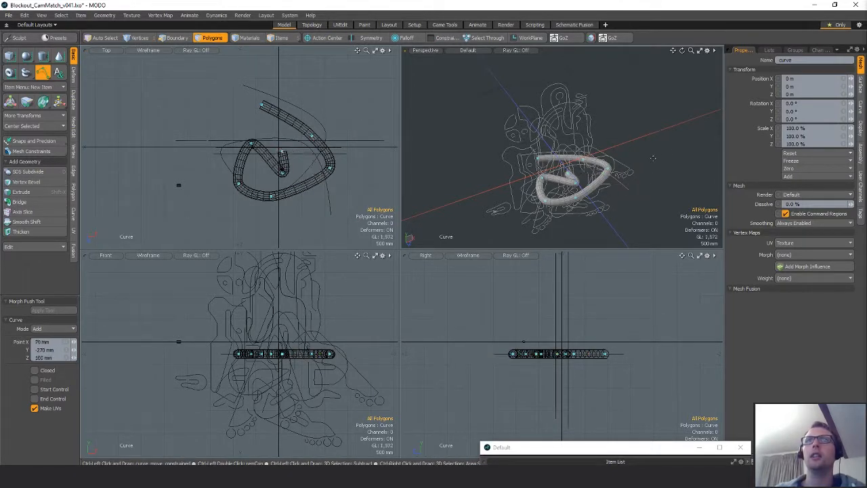
{"action": "key", "text": "ctrl+z"}
{"action": "key", "text": "ctrl+z"}
{"action": "key", "text": "ctrl+z"}
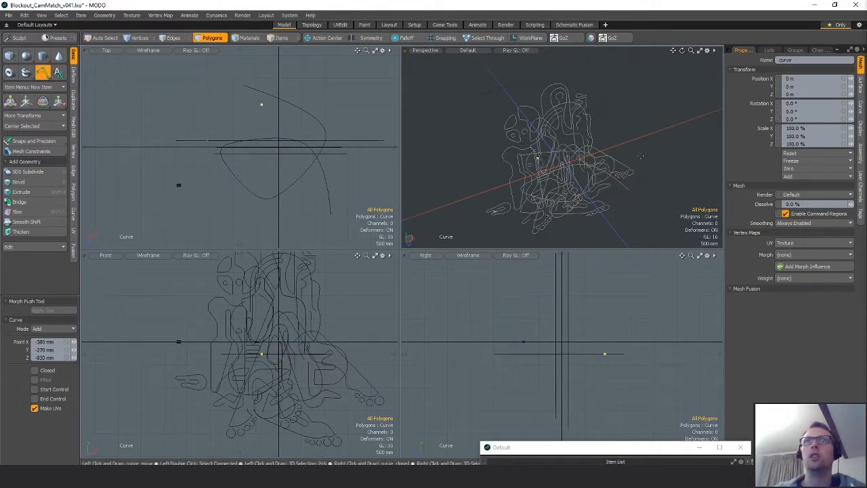
{"action": "key", "text": "ctrl+z"}
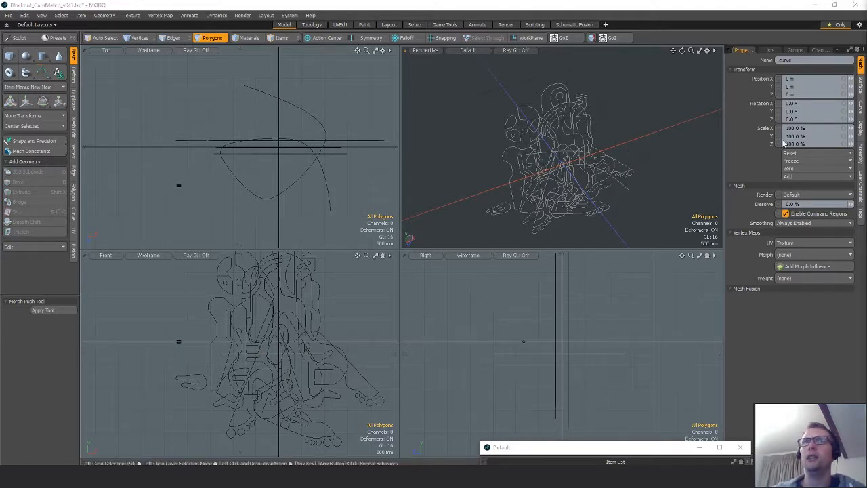
Copy all Bezier curves from Sign_Neon_A_Yellow_Curve into the mesh named curve and clear the selection.
{"action": "left_click", "coordinate": [587, 120]}
{"action": "key", "text": "3"}
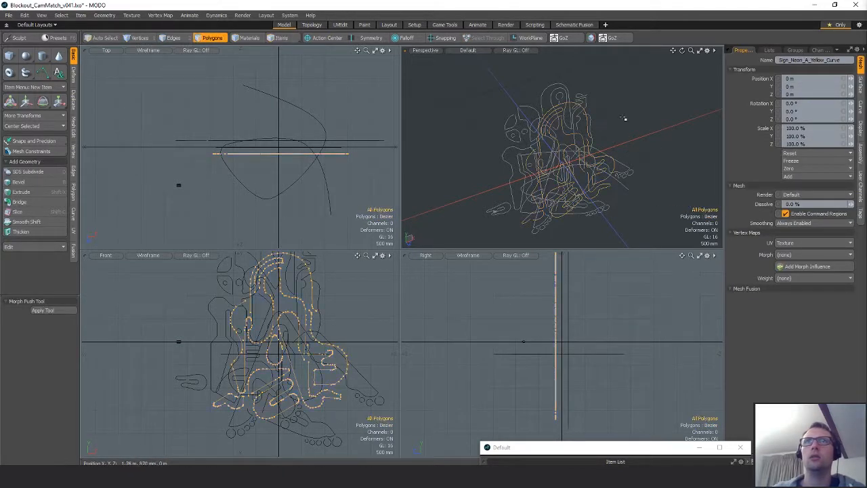
{"action": "left_click_drag", "start_coordinate": [600, 333], "coordinate": [610, 311], "text": "ctrl+alt"}
{"action": "left_click_drag", "start_coordinate": [610, 311], "coordinate": [627, 309], "text": "alt+shift"}
{"action": "right_click_drag", "start_coordinate": [603, 266], "coordinate": [637, 373]}
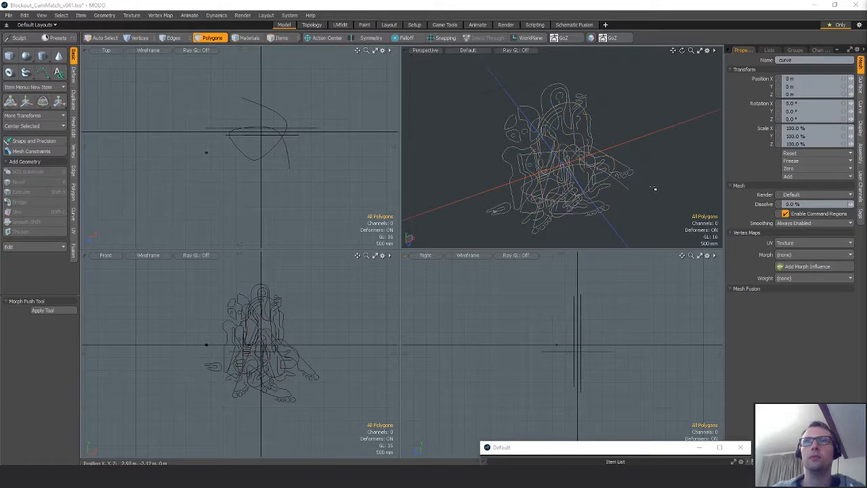
{"action": "key", "text": "ctrl+v"}
{"action": "left_click_drag", "start_coordinate": [662, 185], "coordinate": [629, 200], "text": "alt"}
{"action": "scroll", "coordinate": [630, 196], "scroll_direction": "up", "scroll_amount": 2}
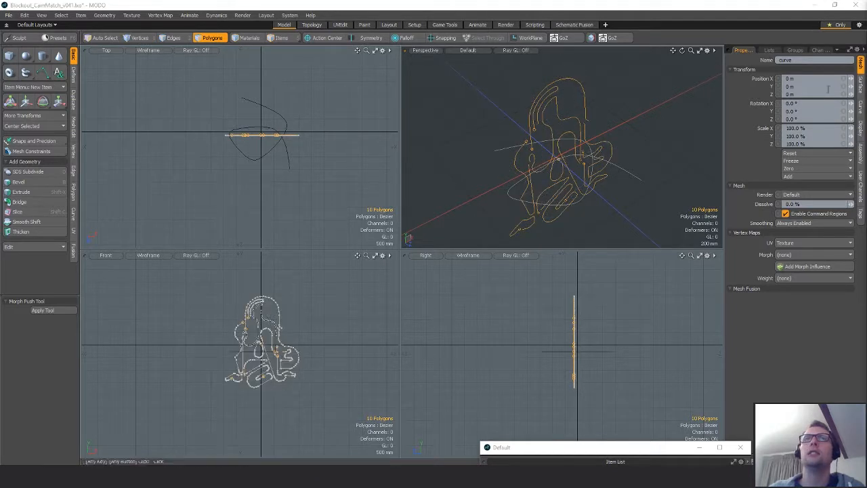
{"action": "left_click", "coordinate": [666, 120]}
{"action": "left_click_drag", "start_coordinate": [620, 138], "coordinate": [606, 135], "text": "alt"}
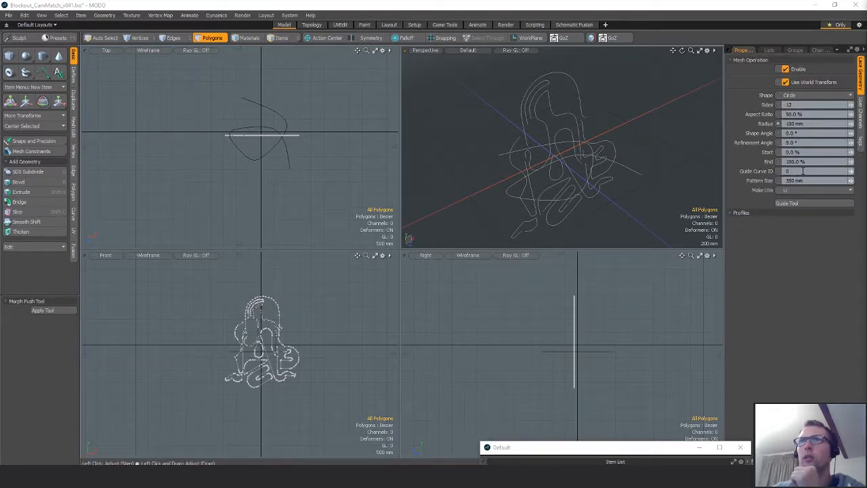
Set the lace geometry's Guide Curve ID to 10.
{"action": "left_click", "coordinate": [842, 173]}
{"action": "type", "text": "10"}
{"action": "key", "text": "Return"}
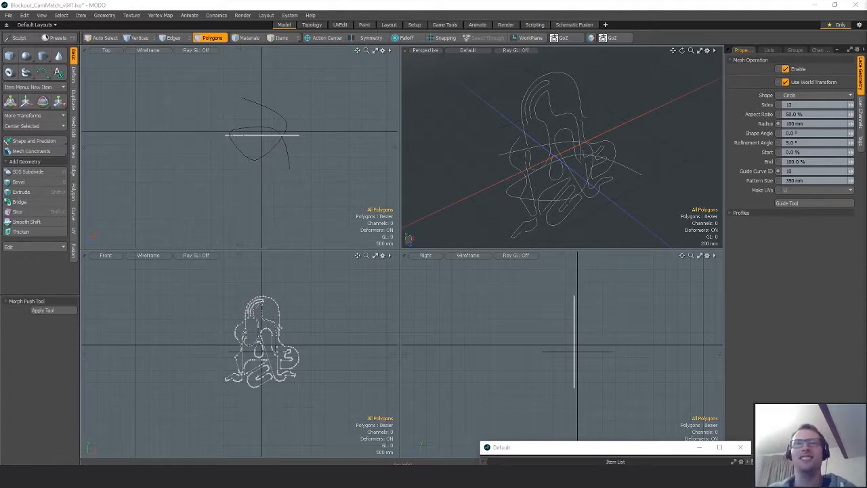
Switch to the browser to view the rifle picture on Gyazo, and close that window to return to MODO.
{"action": "key", "text": "alt+Tab"}
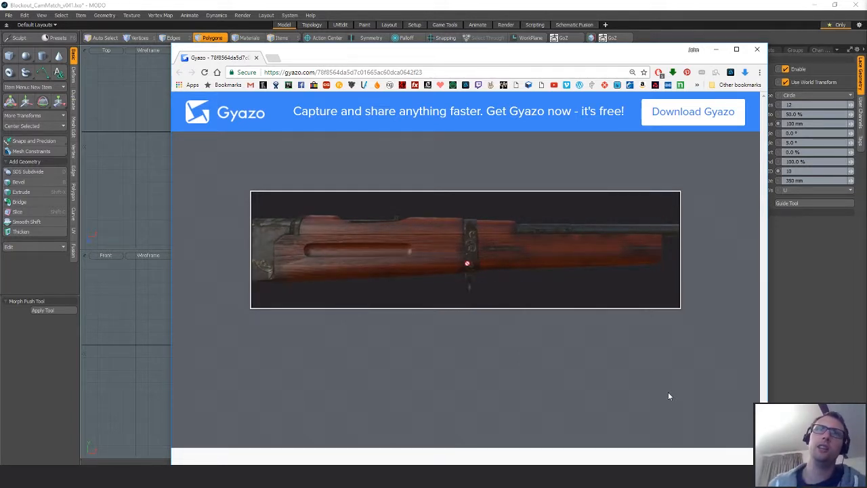
{"action": "left_click", "coordinate": [759, 51]}
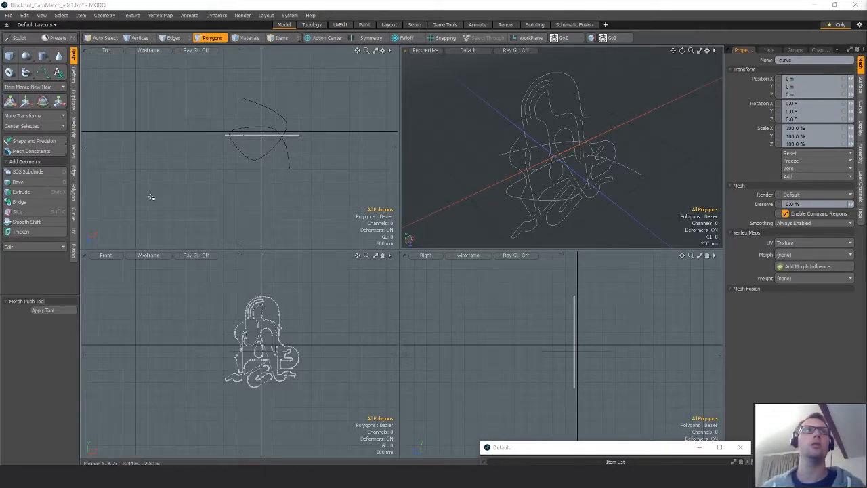
{"action": "left_click", "coordinate": [42, 71]}
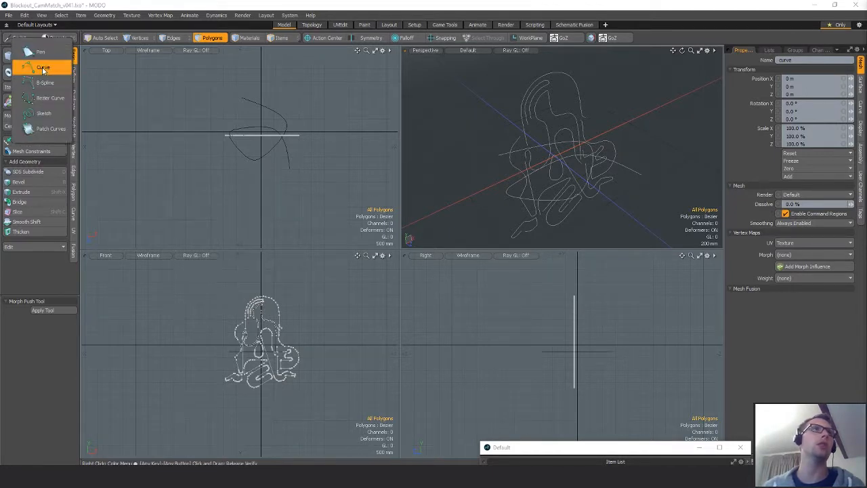
{"action": "left_click", "coordinate": [43, 67]}
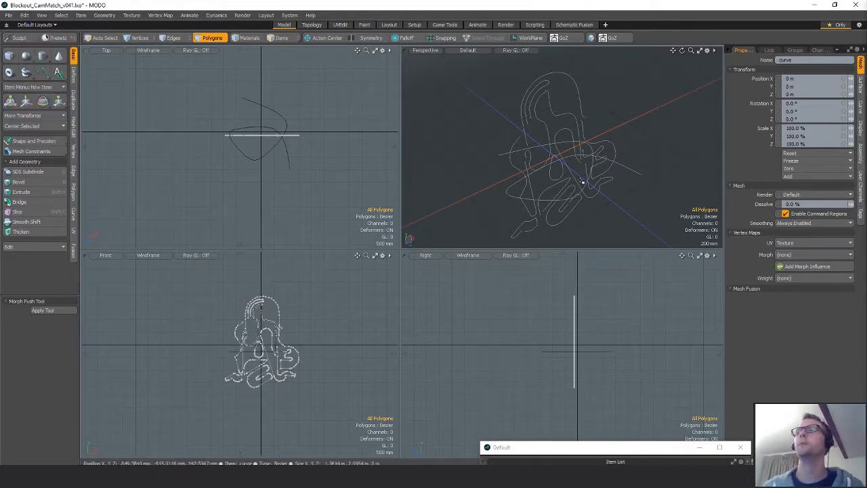
{"action": "mouse_move", "coordinate": [582, 181]}
{"action": "left_mouse_down", "text": "alt"}
{"action": "mouse_move", "coordinate": [527, 141]}
{"action": "mouse_move", "coordinate": [561, 164]}
{"action": "mouse_move", "coordinate": [570, 156]}
{"action": "left_mouse_up", "text": "alt"}
{"action": "scroll", "coordinate": [562, 165], "scroll_direction": "up", "scroll_amount": 3}
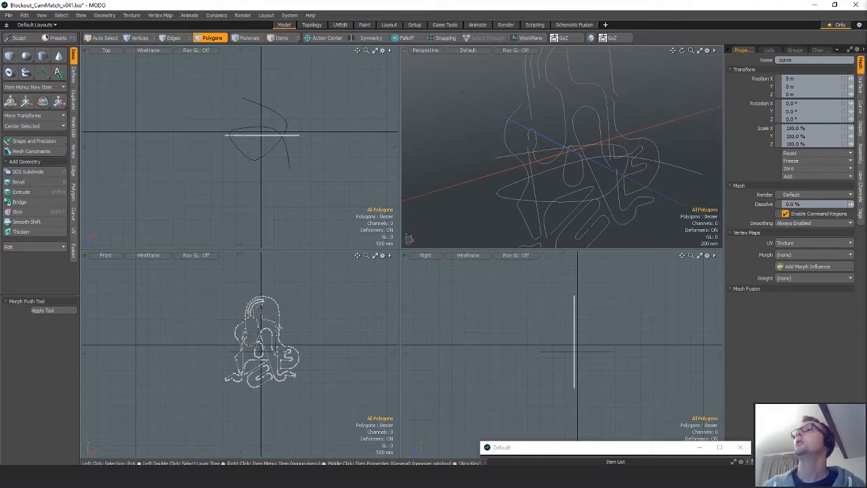
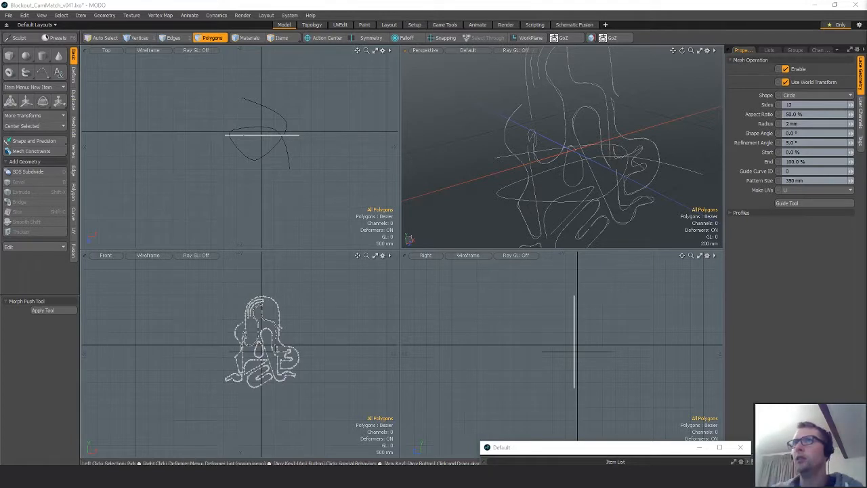
Inspect the yellow neon curve, the curve mesh, the lace geometry and the Curve Rebuild operation's settings.
{"action": "key", "text": "q"}
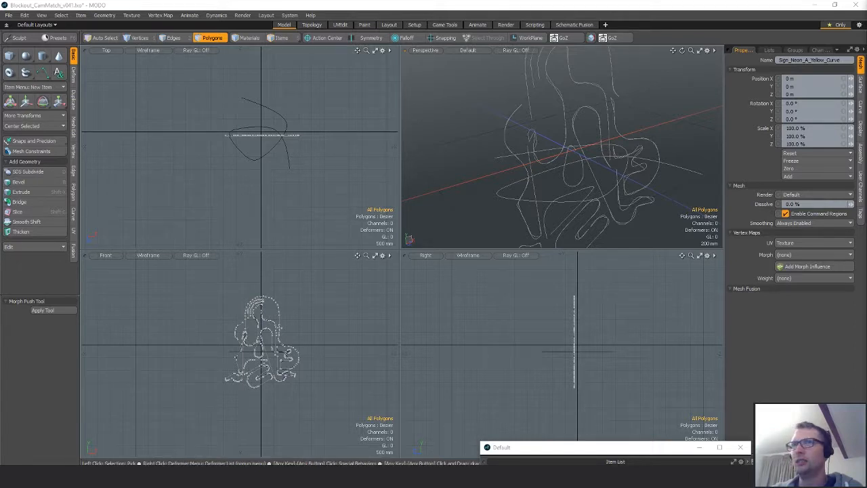
{"action": "key", "text": "ctrl+z"}
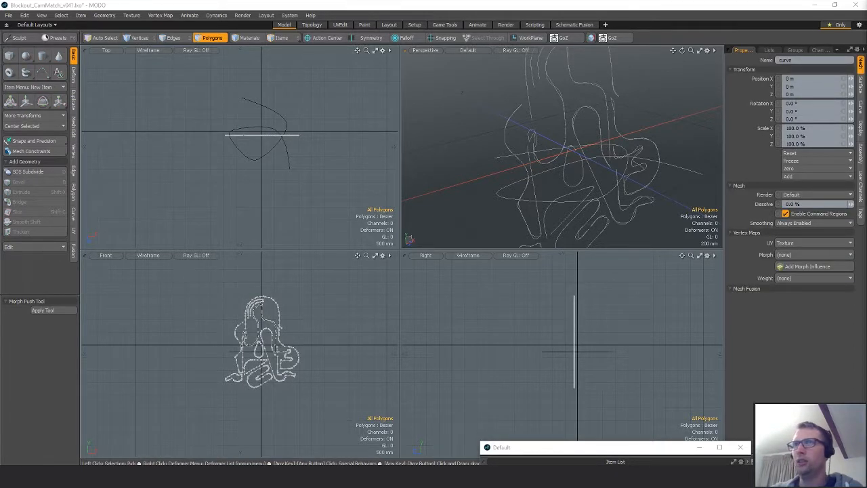
{"action": "key", "text": "ctrl+z"}
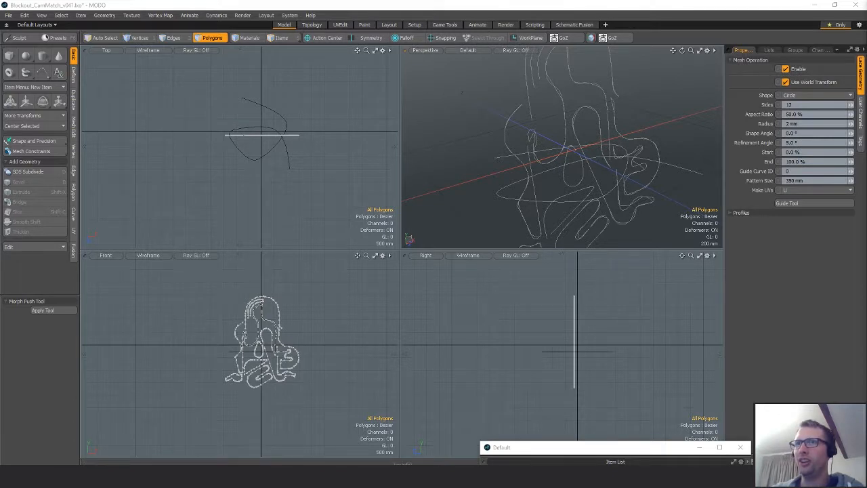
{"action": "key", "text": "ctrl+z"}
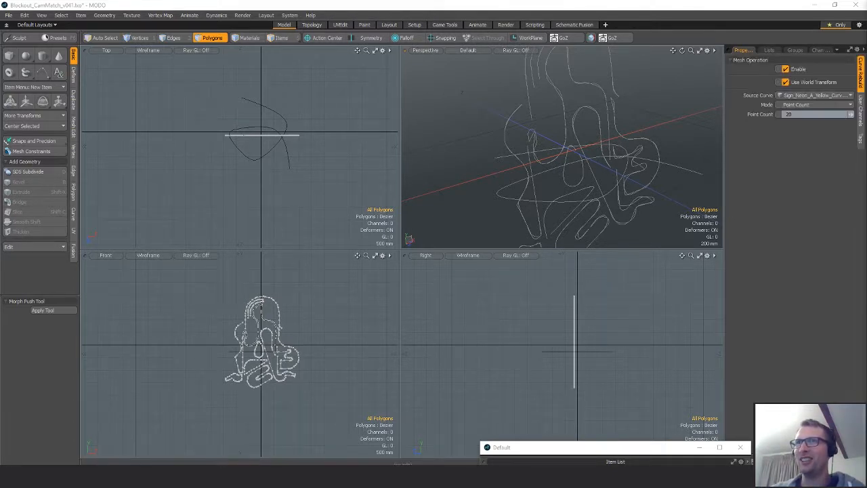
Undo the last two actions and reopen the floating Item List at the sign meshes.
{"action": "key", "text": "ctrl+z"}
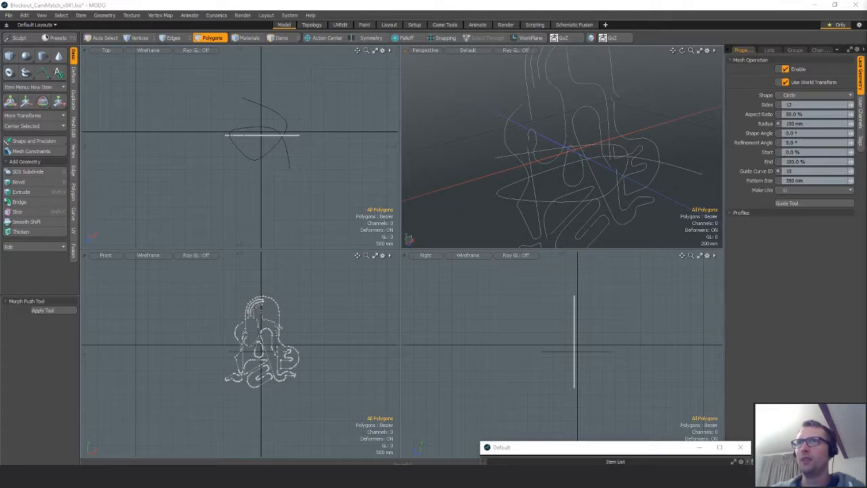
{"action": "key", "text": "ctrl+z"}
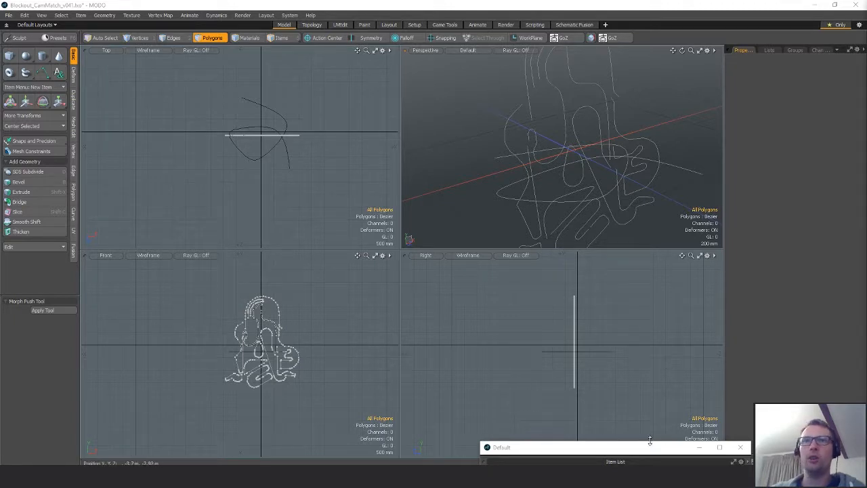
{"action": "left_click", "coordinate": [719, 447]}
{"action": "left_click_drag", "start_coordinate": [536, 361], "coordinate": [262, 135]}
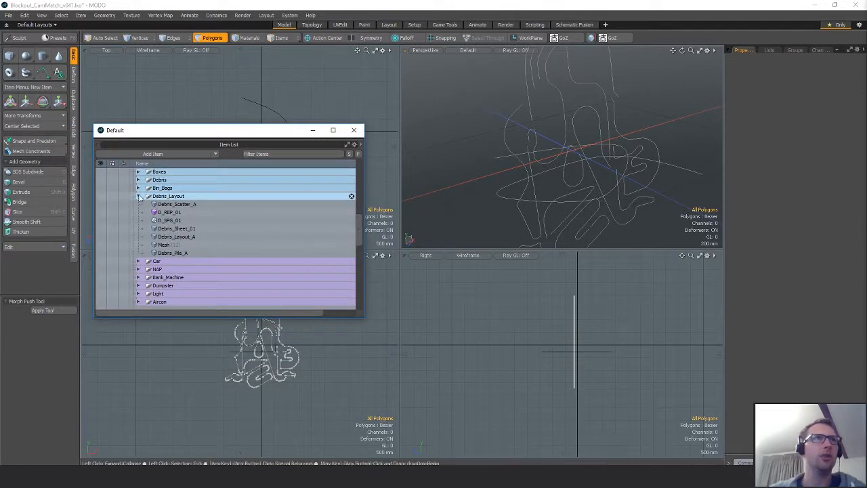
{"action": "scroll", "coordinate": [215, 239], "scroll_direction": "up", "scroll_amount": 8}
{"action": "scroll", "coordinate": [212, 252], "scroll_direction": "up", "scroll_amount": 3}
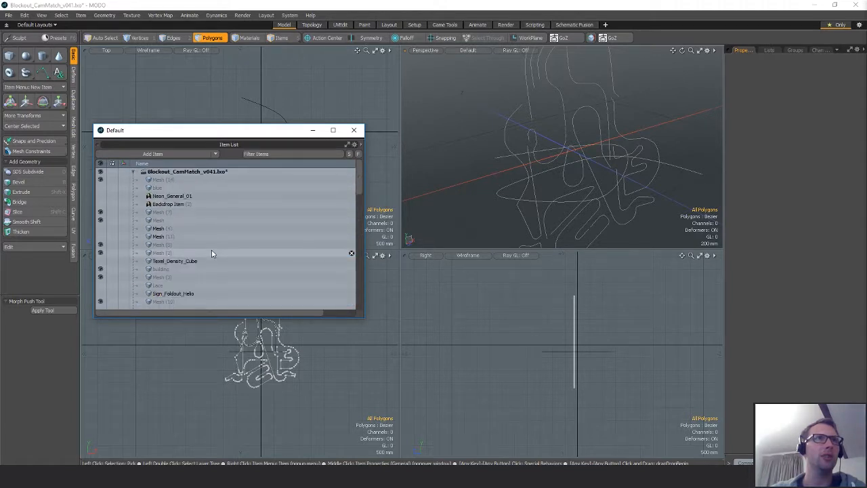
{"action": "scroll", "coordinate": [212, 252], "scroll_direction": "down", "scroll_amount": 3}
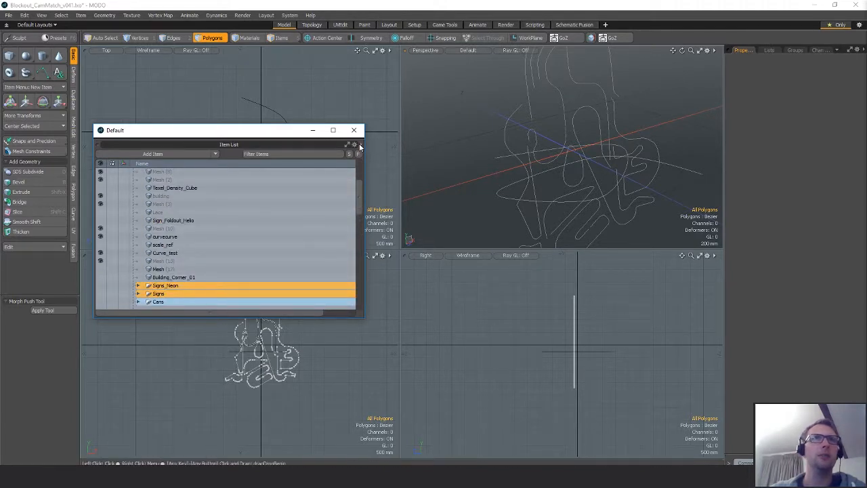
{"action": "left_click", "coordinate": [360, 145]}
{"action": "mouse_move", "coordinate": [373, 280]}
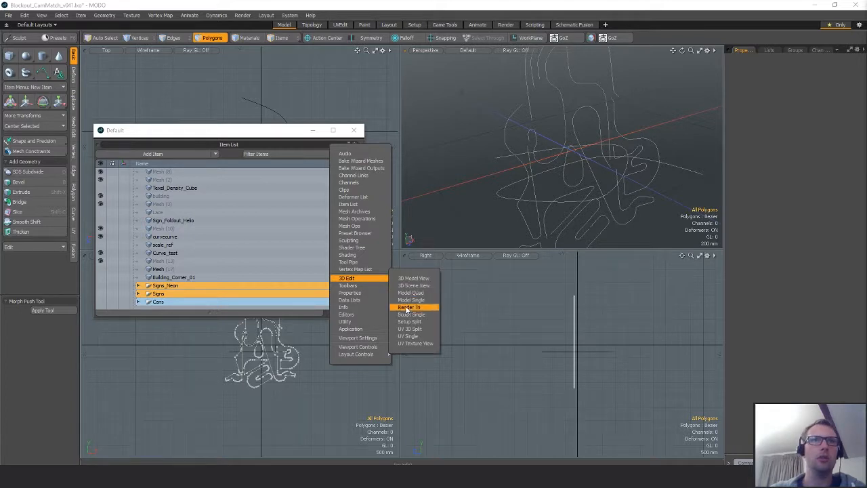
{"action": "left_click", "coordinate": [264, 14]}
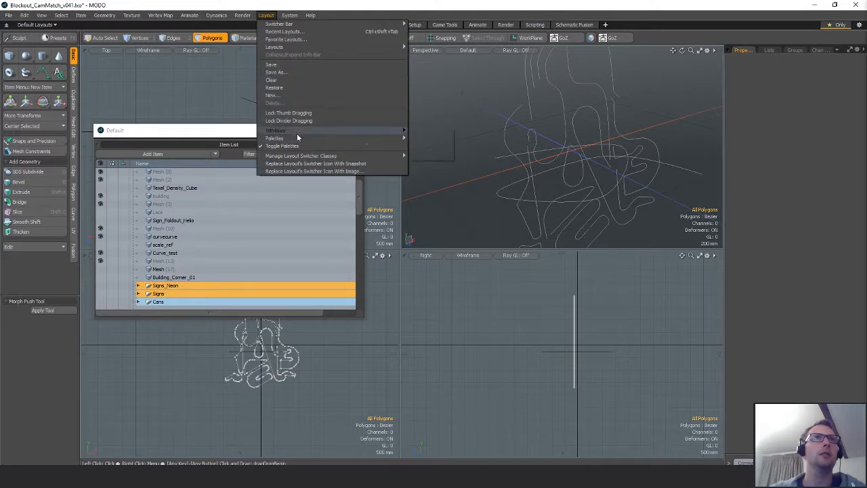
{"action": "left_click", "coordinate": [423, 140]}
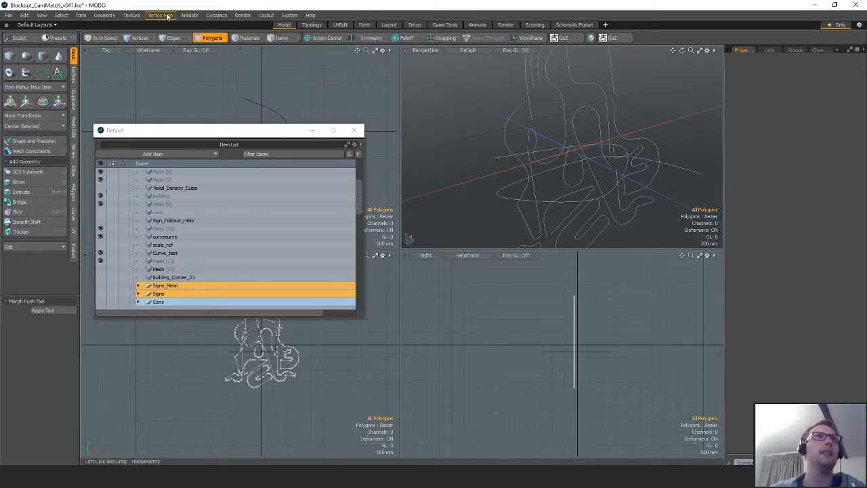
{"action": "left_click", "coordinate": [242, 15]}
{"action": "left_click", "coordinate": [265, 15]}
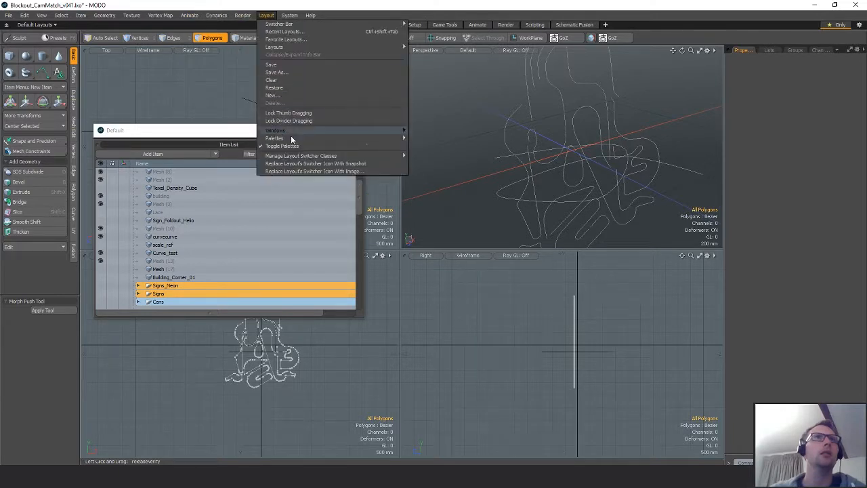
{"action": "mouse_move", "coordinate": [295, 132]}
{"action": "left_click", "coordinate": [465, 147]}
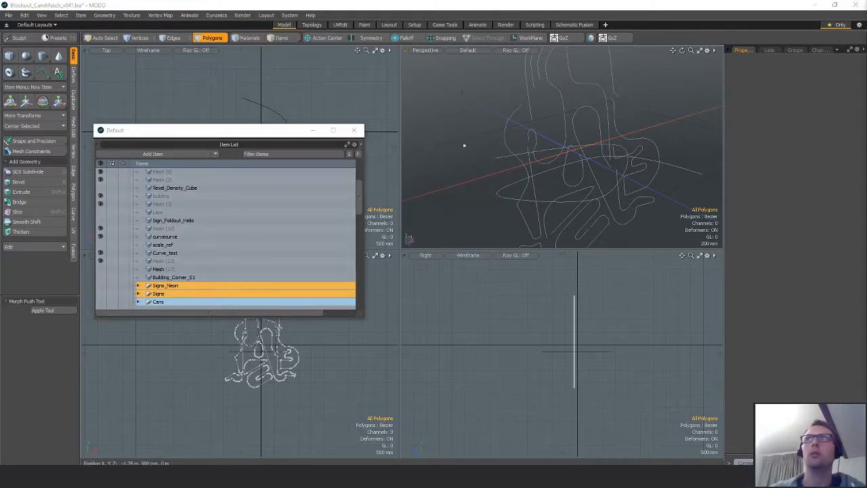
Create a new floating window and set its content to the Mesh Operations list.
{"action": "left_click", "coordinate": [276, 15]}
{"action": "left_click", "coordinate": [265, 15]}
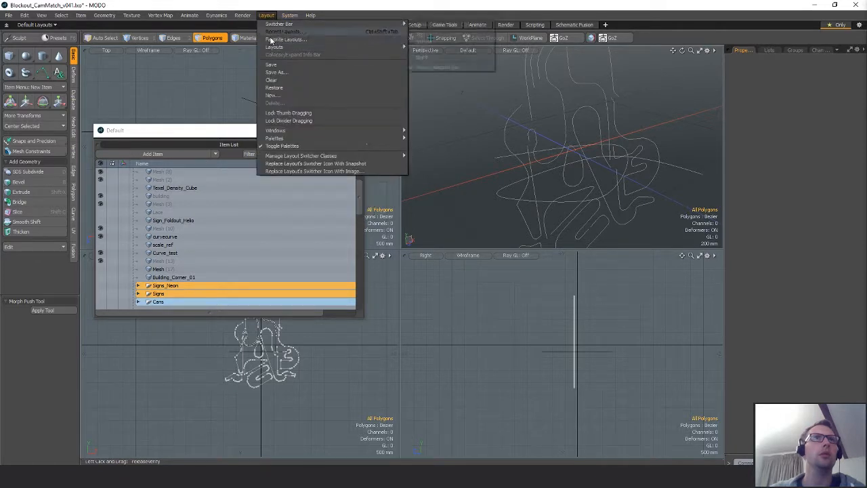
{"action": "mouse_move", "coordinate": [287, 131]}
{"action": "mouse_move", "coordinate": [431, 131]}
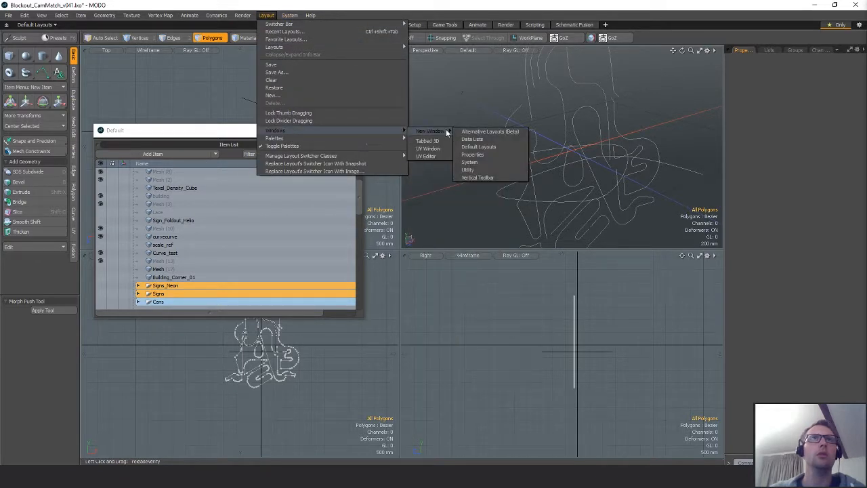
{"action": "left_click", "coordinate": [479, 143]}
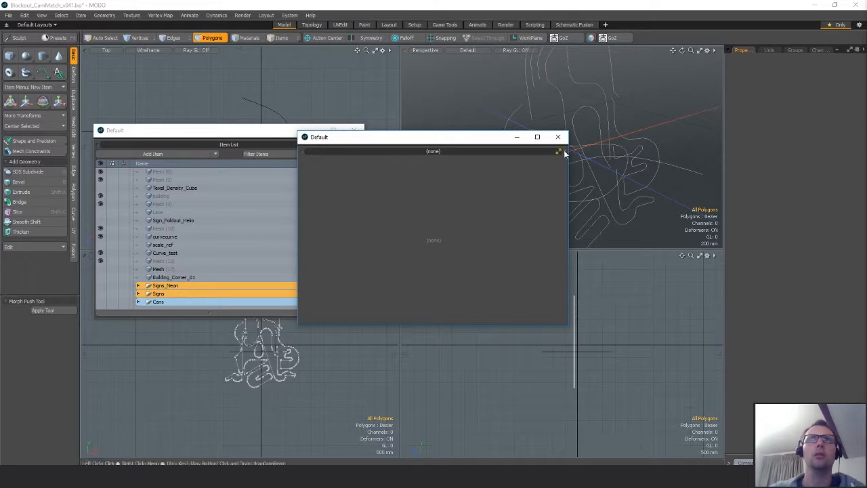
{"action": "left_click", "coordinate": [560, 151]}
{"action": "left_click", "coordinate": [560, 150]}
{"action": "left_click", "coordinate": [560, 150]}
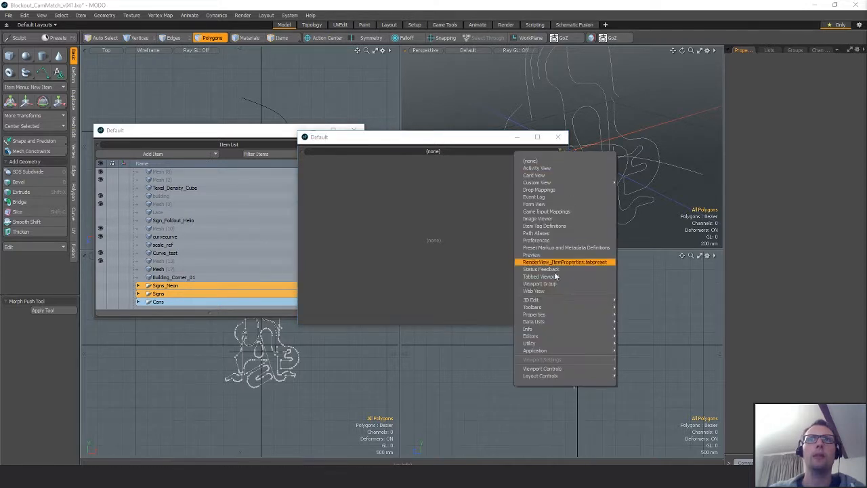
{"action": "mouse_move", "coordinate": [560, 323]}
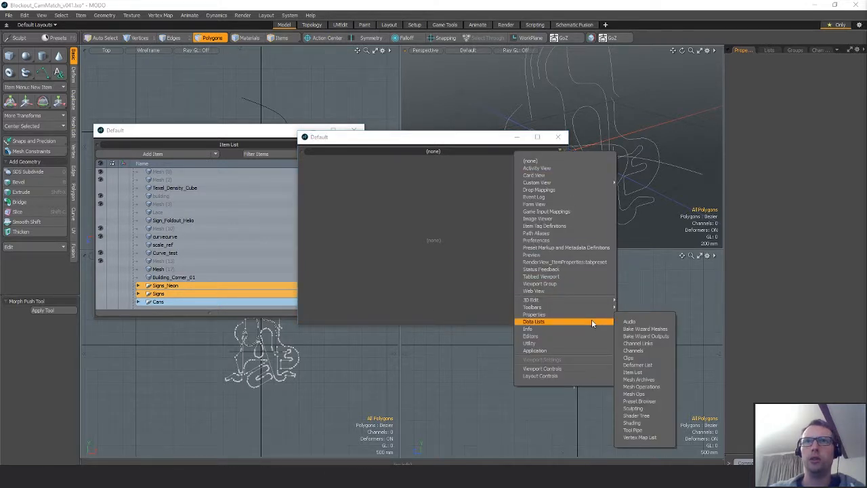
{"action": "left_click", "coordinate": [641, 387]}
Arrange the two floating windows with the Item List directly above the Mesh Operations list.
{"action": "left_click_drag", "start_coordinate": [412, 141], "coordinate": [418, 286]}
{"action": "left_click_drag", "start_coordinate": [265, 135], "coordinate": [290, 90]}
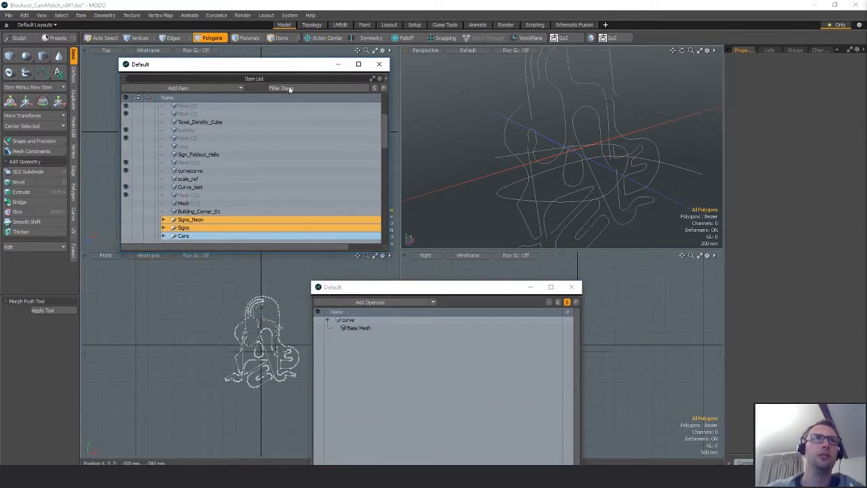
{"action": "left_click_drag", "start_coordinate": [400, 286], "coordinate": [213, 269]}
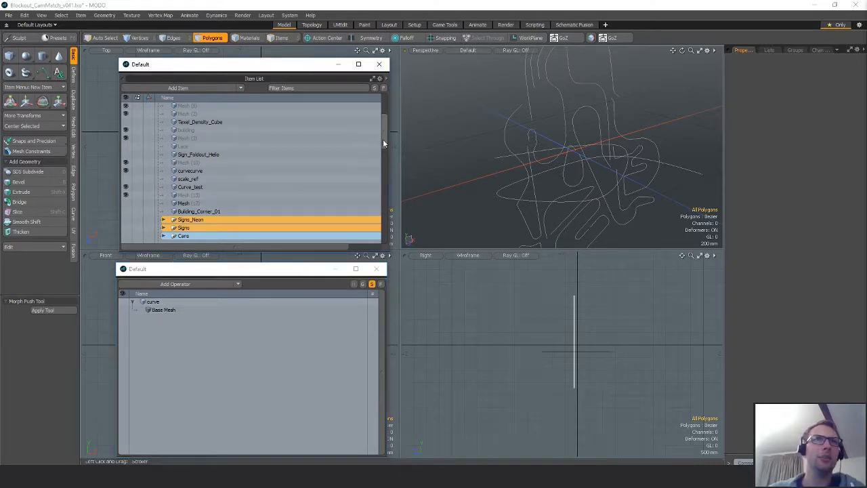
Delete the copied neon curve mesh named curve from the scene.
{"action": "left_click_drag", "start_coordinate": [383, 139], "coordinate": [383, 230]}
{"action": "left_click", "coordinate": [199, 235]}
{"action": "key", "text": "Delete"}
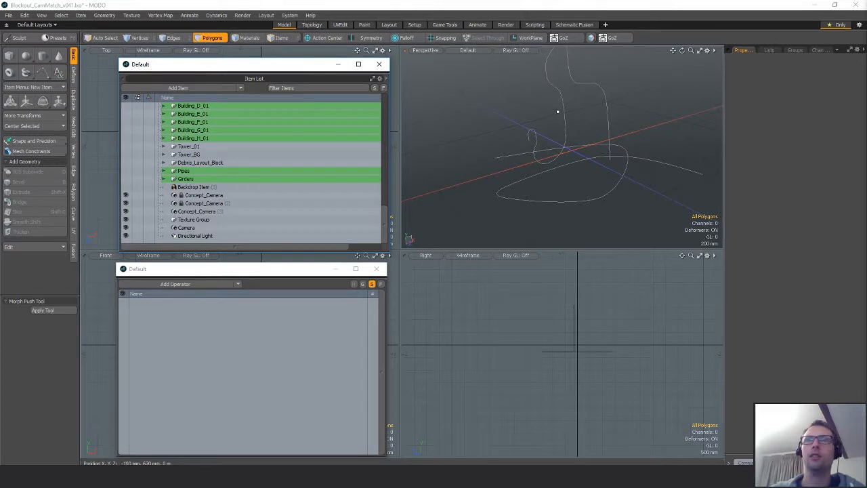
{"action": "scroll", "coordinate": [254, 190], "scroll_direction": "up", "scroll_amount": 4}
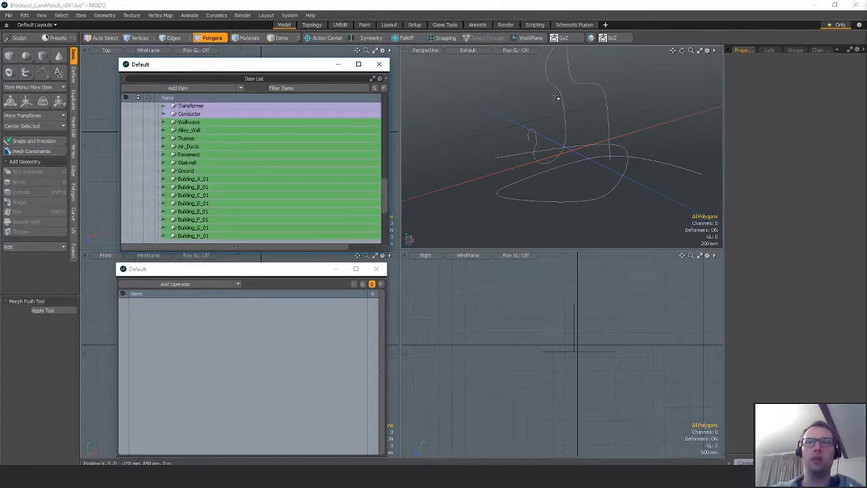
Delete the Bezier test curve in Curve_test and the looping curve in curvecurve.
{"action": "key", "text": "ctrl+z"}
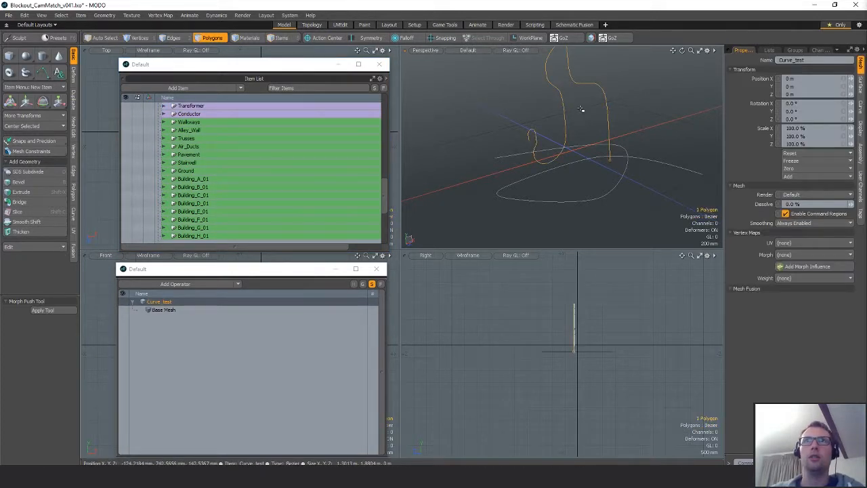
{"action": "key", "text": "Delete"}
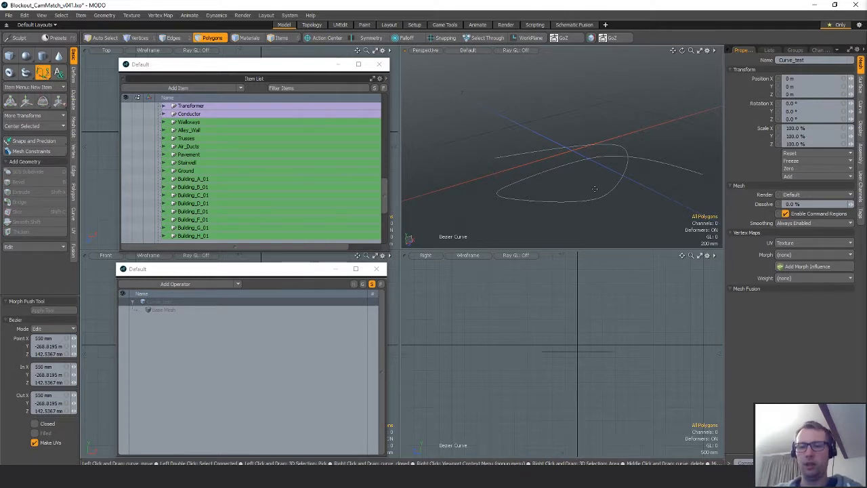
{"action": "key", "text": "5"}
{"action": "left_click", "coordinate": [593, 199]}
{"action": "key", "text": "3"}
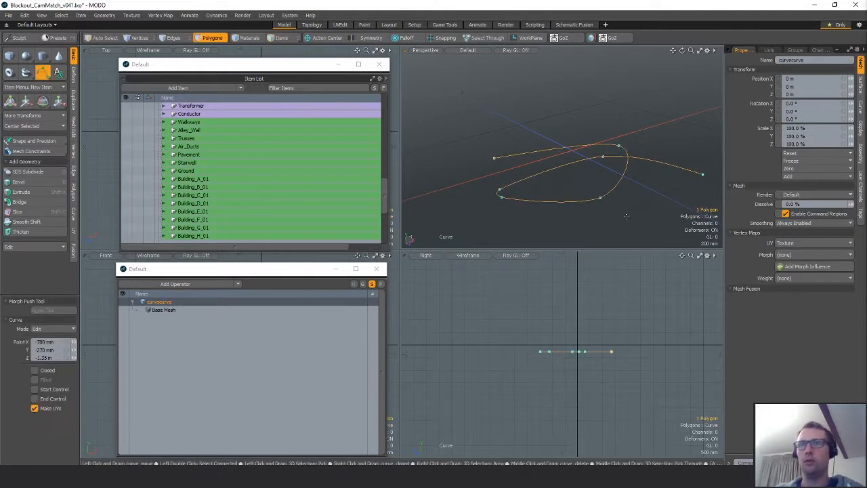
{"action": "key", "text": "Delete"}
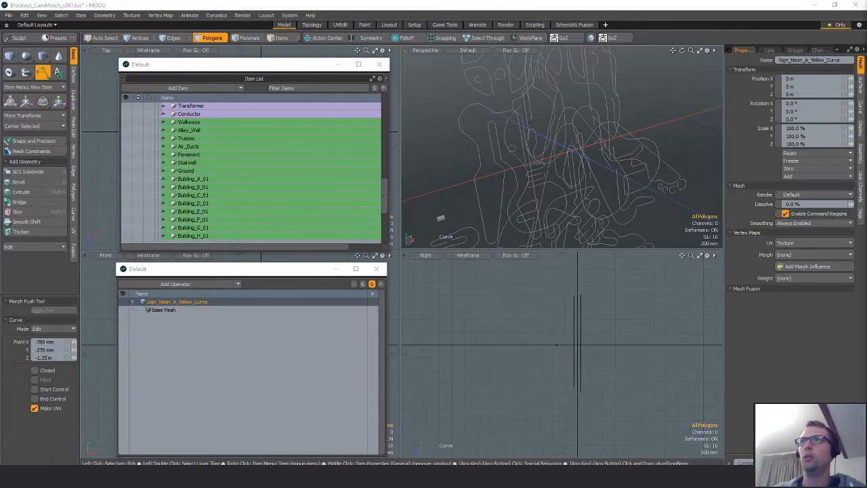
Drop the Curve tool and add four new empty meshes above Curve_test in the Item List.
{"action": "left_click_drag", "start_coordinate": [616, 141], "coordinate": [586, 151], "text": "alt"}
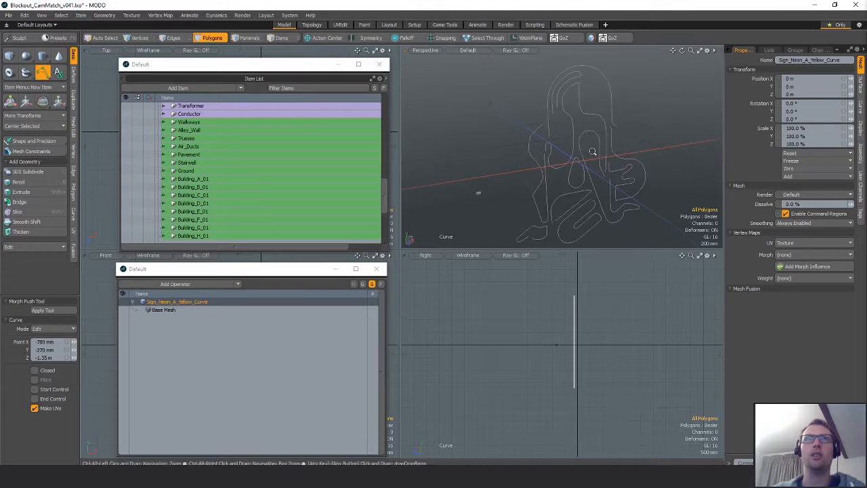
{"action": "key", "text": "space"}
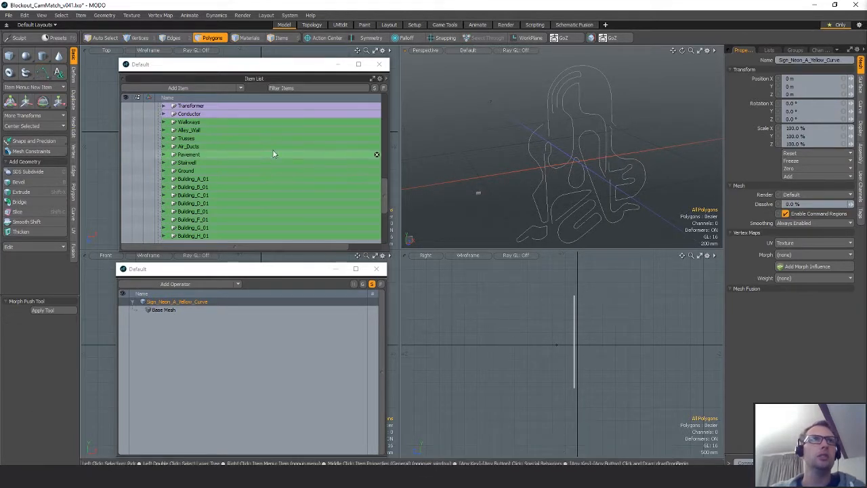
{"action": "scroll", "coordinate": [272, 170], "scroll_direction": "up", "scroll_amount": 10}
{"action": "scroll", "coordinate": [273, 171], "scroll_direction": "down", "scroll_amount": 2}
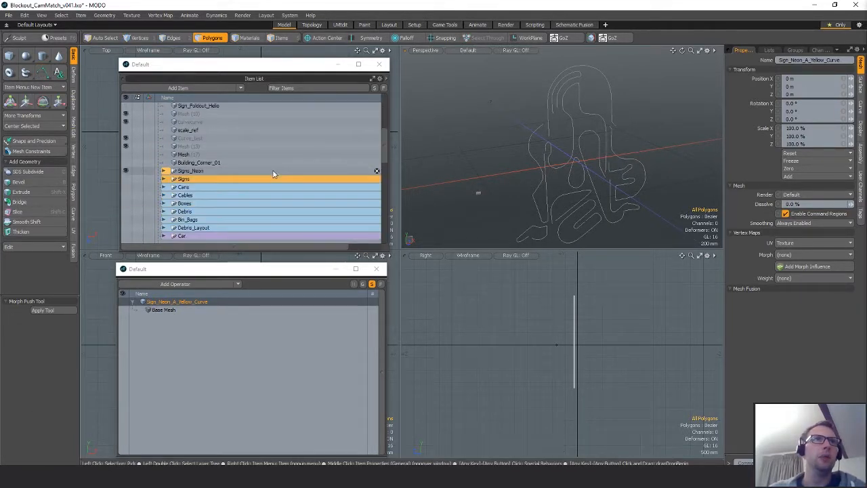
{"action": "left_click", "coordinate": [209, 138]}
{"action": "scroll", "coordinate": [201, 144], "scroll_direction": "up", "scroll_amount": 1}
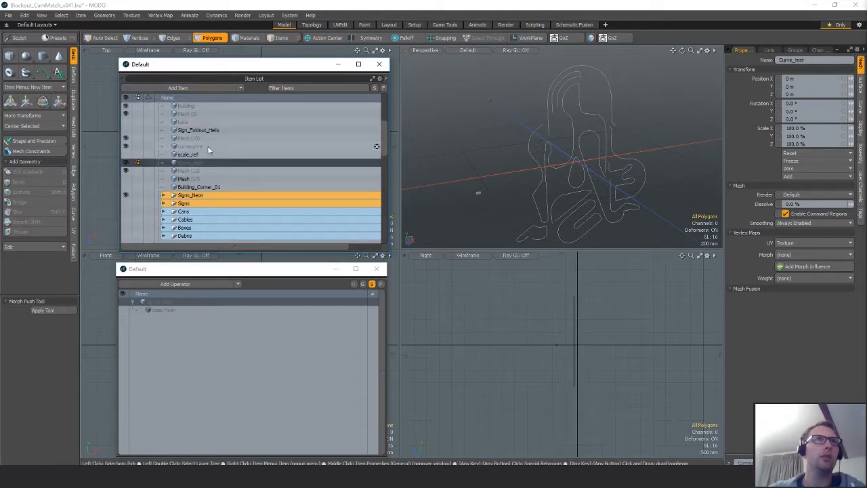
{"action": "key", "text": "n"}
{"action": "key", "text": "n"}
{"action": "key", "text": "n"}
{"action": "key", "text": "n"}
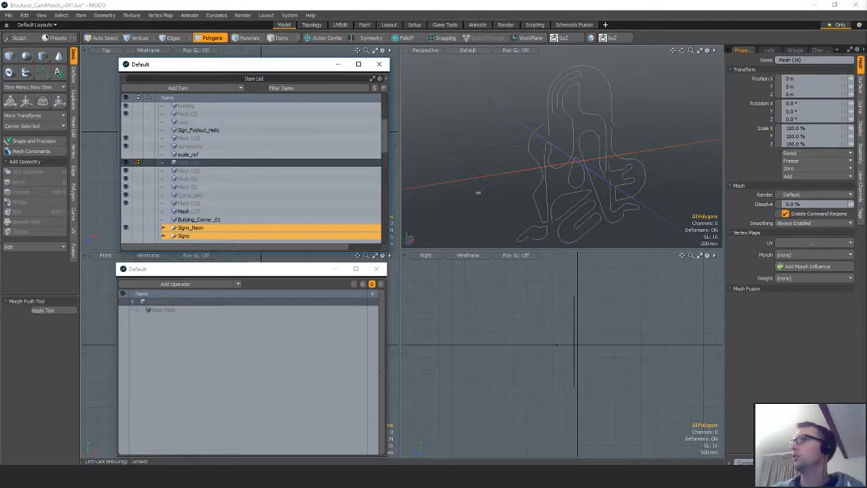
Add a Curve Rebuild operation to the newest empty mesh with Sign_Neon_A_Yellow_Curve as its source curve.
{"action": "left_click", "coordinate": [183, 284]}
{"action": "type", "text": "curve"}
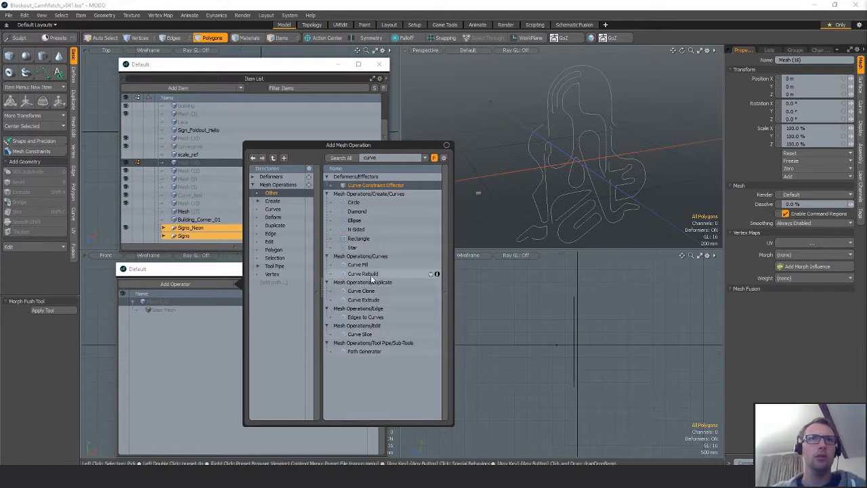
{"action": "left_click", "coordinate": [373, 274]}
{"action": "left_click", "coordinate": [142, 319]}
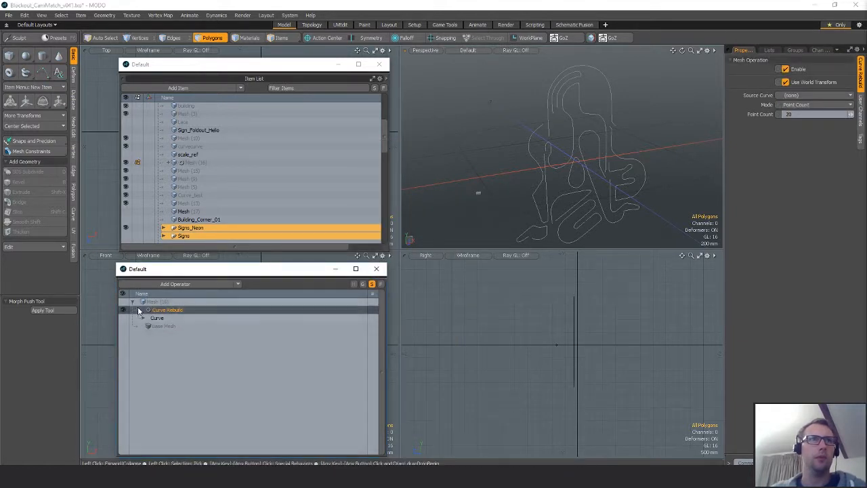
{"action": "left_click", "coordinate": [179, 326]}
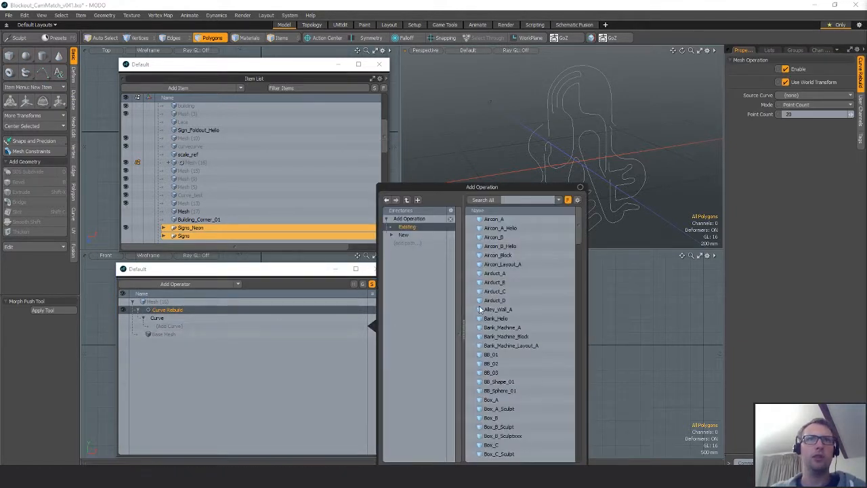
{"action": "left_click_drag", "start_coordinate": [580, 222], "coordinate": [581, 441]}
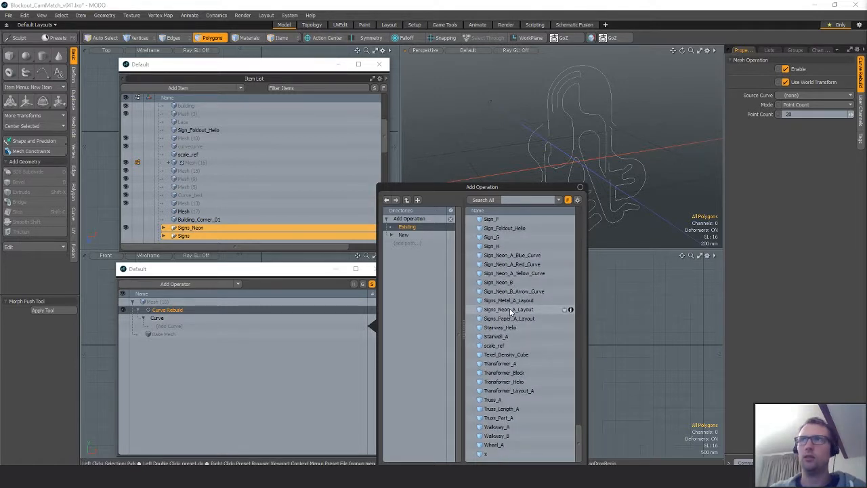
{"action": "double_click", "coordinate": [514, 273]}
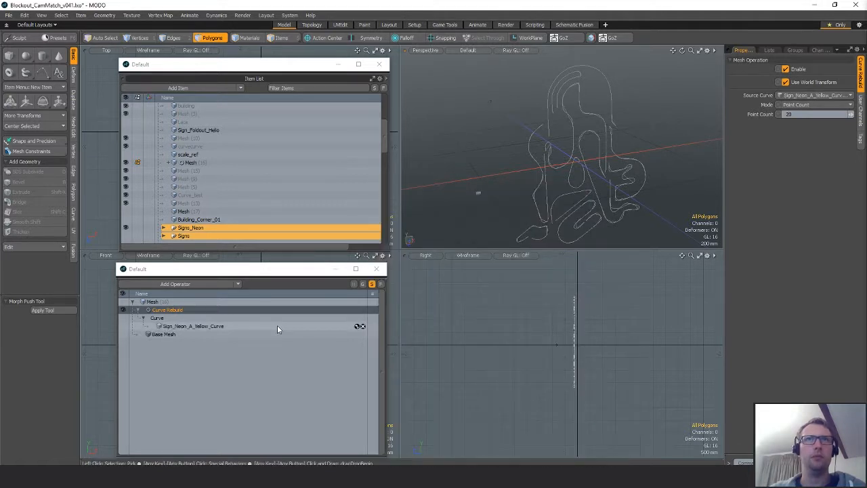
Inspect the rebuilt neon curves in the perspective view and select the mesh that holds them.
{"action": "left_click_drag", "start_coordinate": [550, 204], "coordinate": [583, 252], "text": "ctrl+alt"}
{"action": "left_click_drag", "start_coordinate": [583, 252], "coordinate": [560, 230], "text": "ctrl+alt"}
{"action": "left_click_drag", "start_coordinate": [570, 179], "coordinate": [572, 175], "text": "alt+shift"}
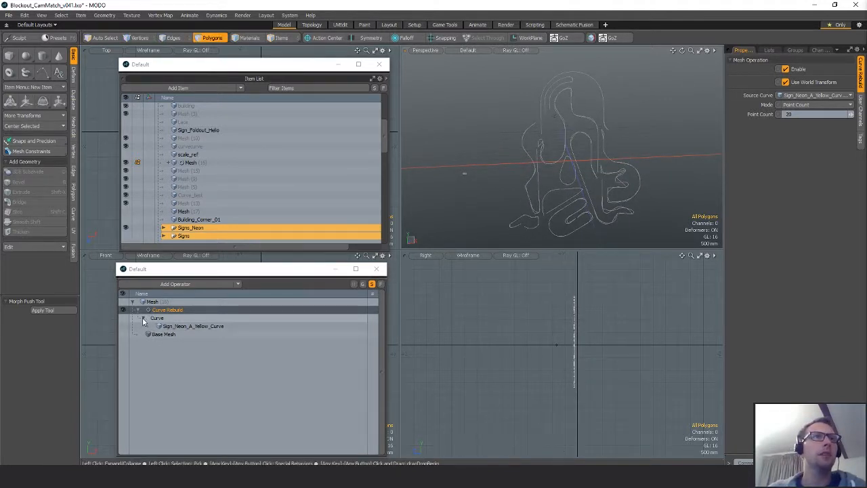
{"action": "left_click", "coordinate": [156, 302]}
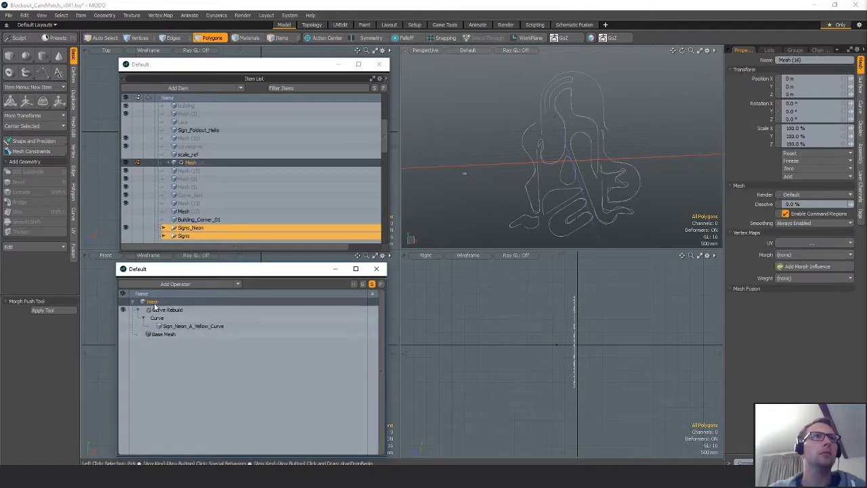
Rename the mesh that holds the rebuilt neon curves to Yellow_Curve_Rebuilt.
{"action": "left_click", "coordinate": [174, 303]}
{"action": "type", "text": "Yellow_"}
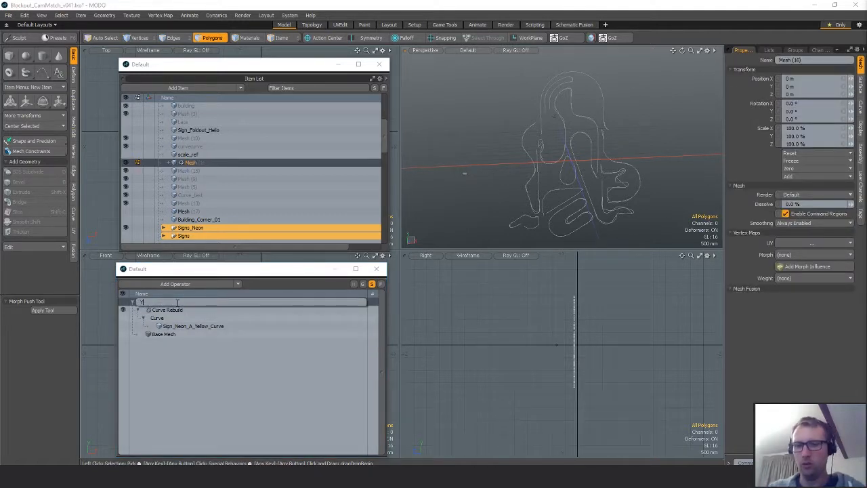
{"action": "type", "text": "reb"}
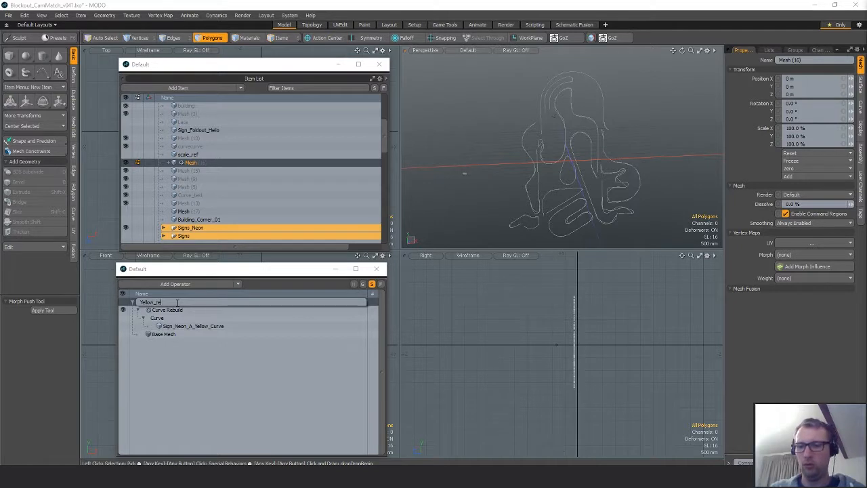
{"action": "type", "text": "uilt"}
{"action": "key", "text": "Return"}
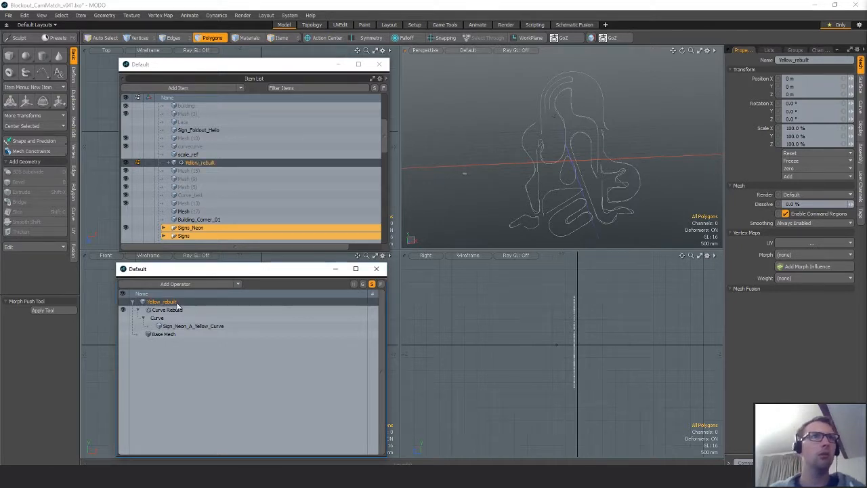
{"action": "double_click", "coordinate": [165, 302]}
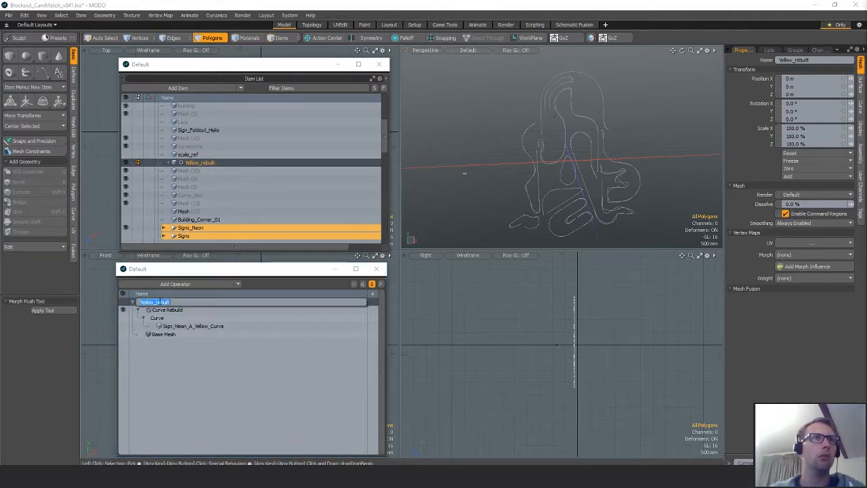
{"action": "left_click", "coordinate": [160, 302]}
{"action": "key", "text": "BackSpace"}
{"action": "type", "text": "C"}
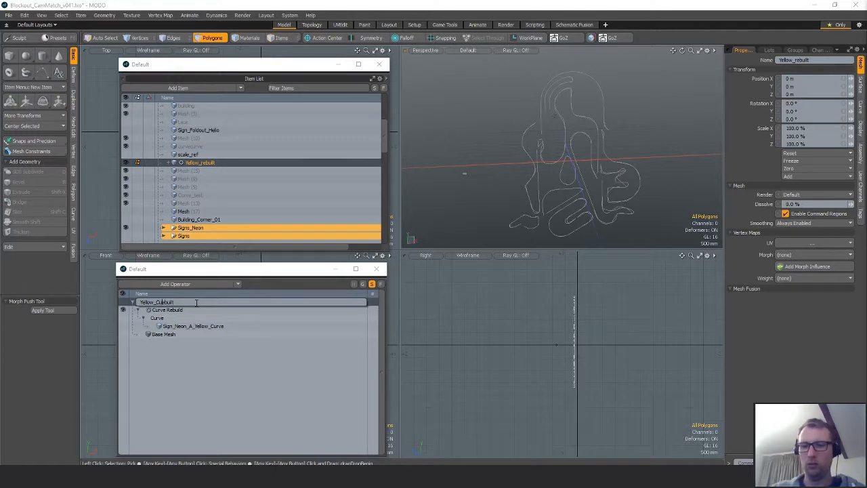
{"action": "type", "text": "urve_R"}
{"action": "key", "text": "Return"}
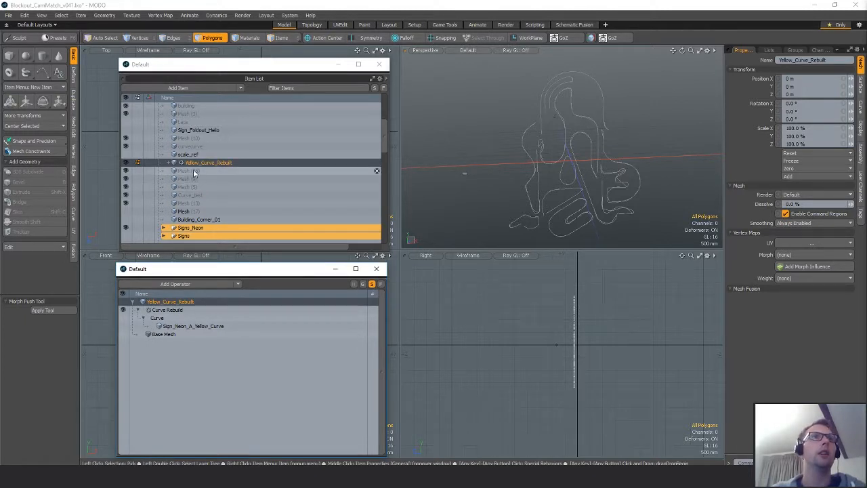
Add a Lace Geometry operation to the Yellow_Curve_Rebuilt mesh and expand its inputs.
{"action": "left_click", "coordinate": [191, 283]}
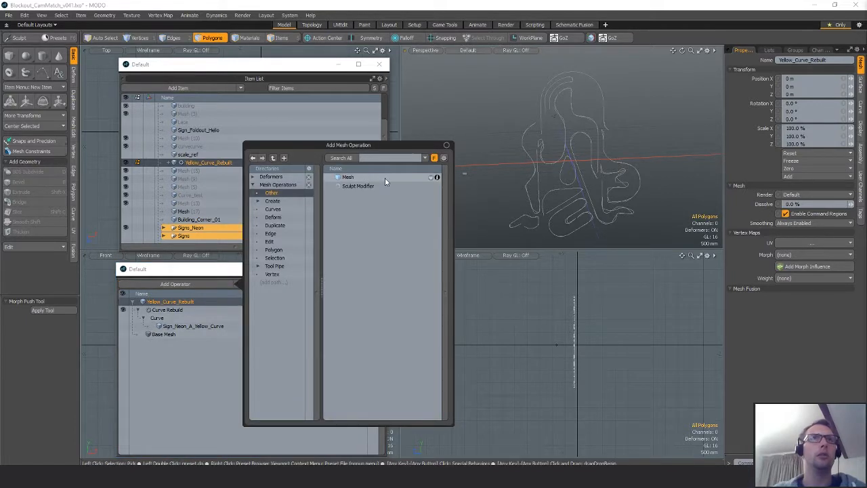
{"action": "type", "text": "lace"}
{"action": "double_click", "coordinate": [359, 185]}
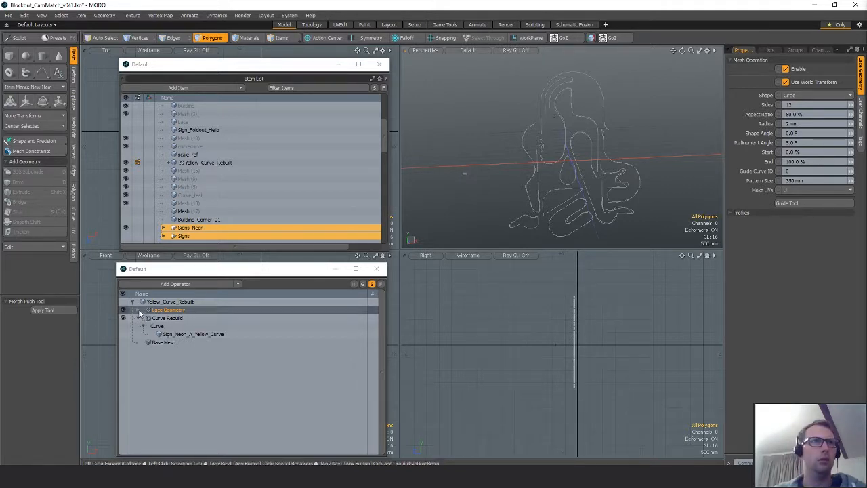
{"action": "left_click", "coordinate": [138, 310]}
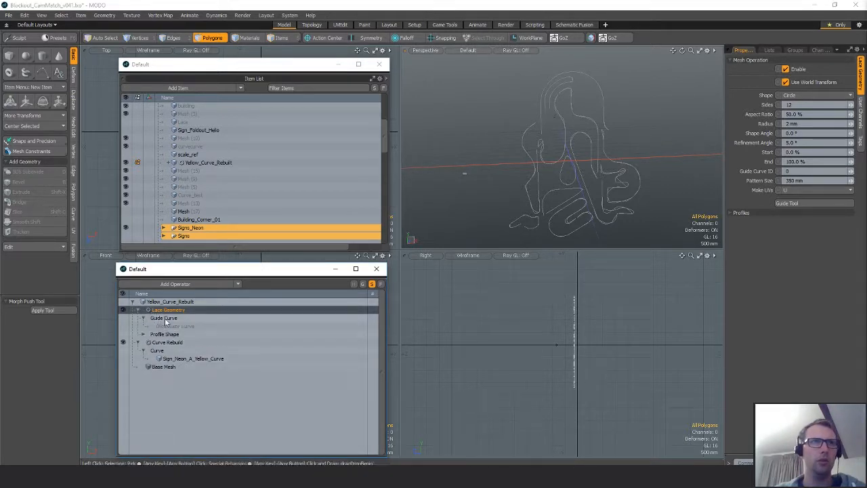
Try to assign Yellow_Curve_Rebuilt as the guide curve of its own Lace Geometry operation, and delete that operation.
{"action": "left_click", "coordinate": [175, 327]}
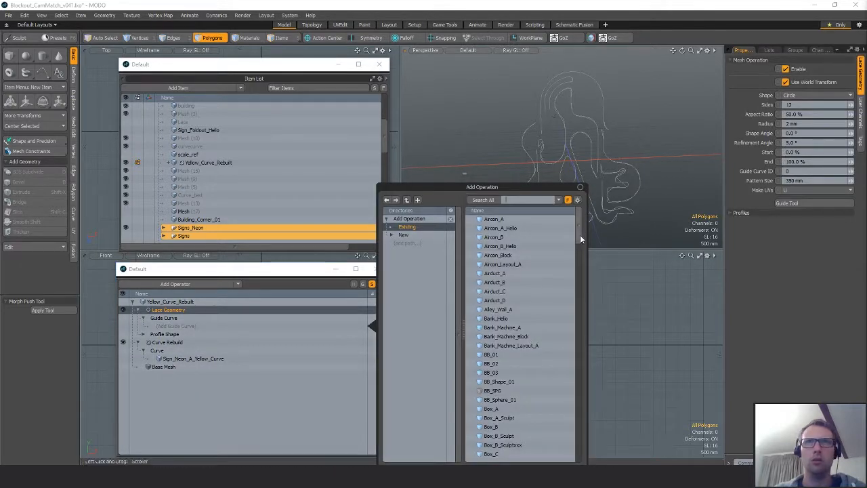
{"action": "left_click_drag", "start_coordinate": [576, 336], "coordinate": [587, 435]}
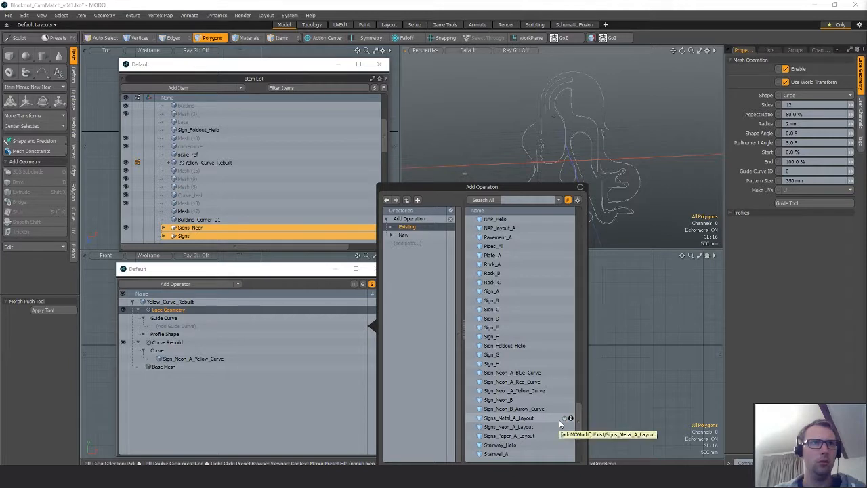
{"action": "scroll", "coordinate": [558, 419], "scroll_direction": "down", "scroll_amount": 5}
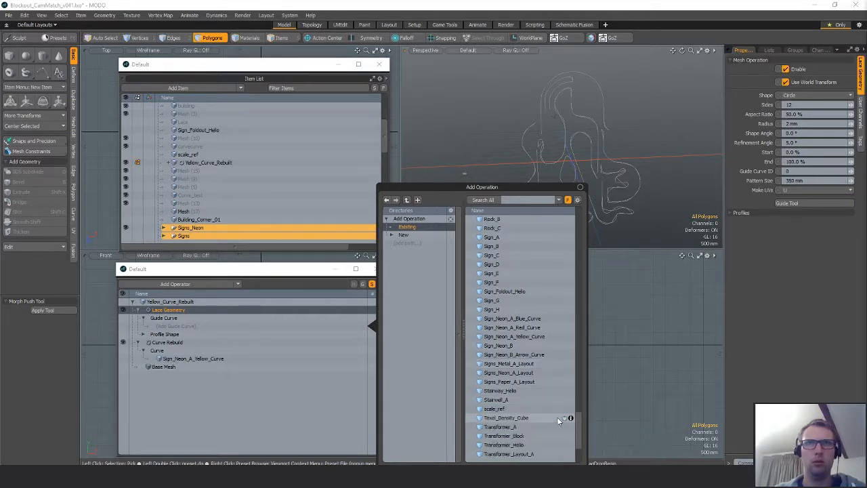
{"action": "scroll", "coordinate": [558, 417], "scroll_direction": "up", "scroll_amount": 2}
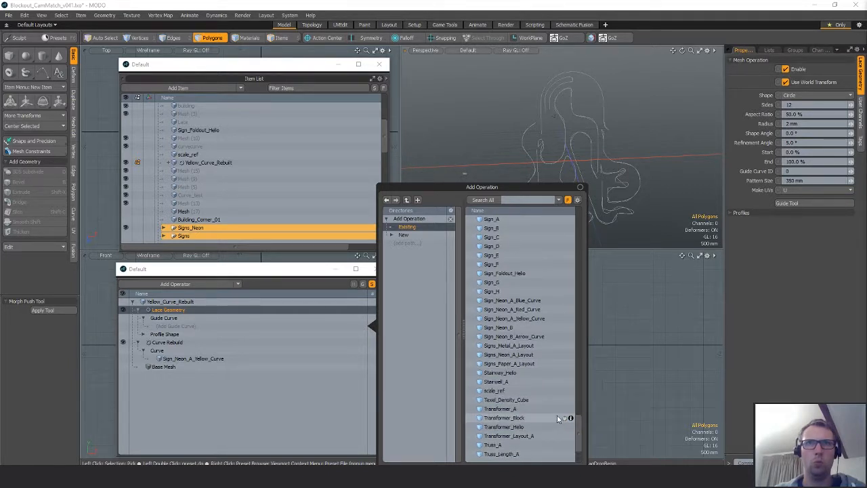
{"action": "scroll", "coordinate": [539, 354], "scroll_direction": "up", "scroll_amount": 3}
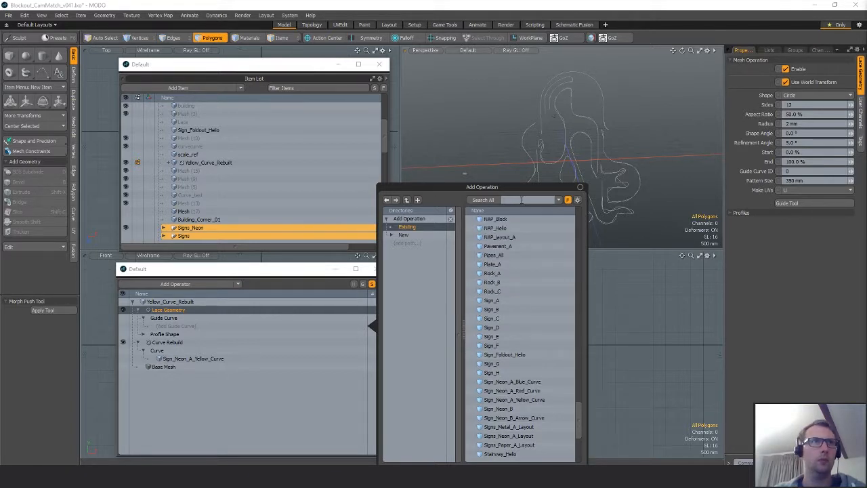
{"action": "scroll", "coordinate": [578, 423], "scroll_direction": "down", "scroll_amount": 5}
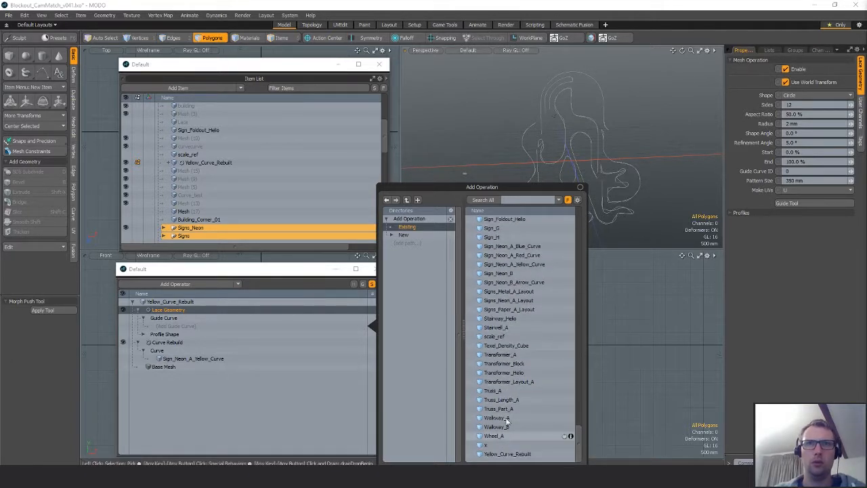
{"action": "double_click", "coordinate": [483, 452]}
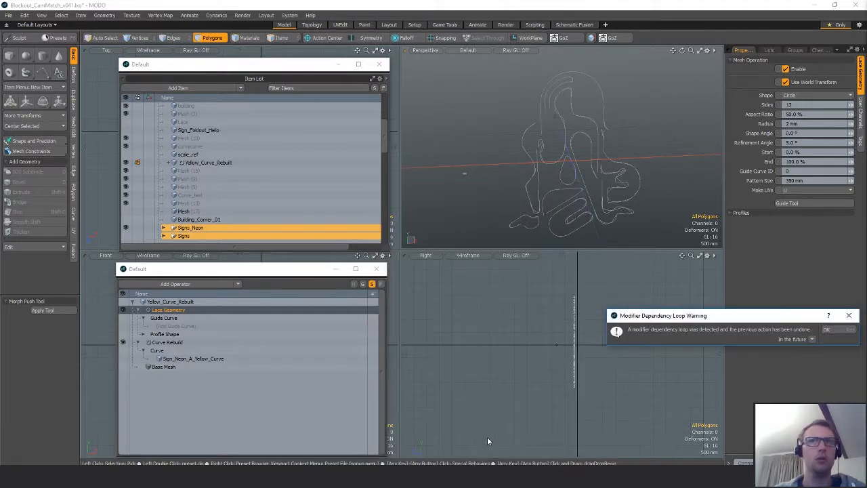
{"action": "left_click", "coordinate": [828, 330]}
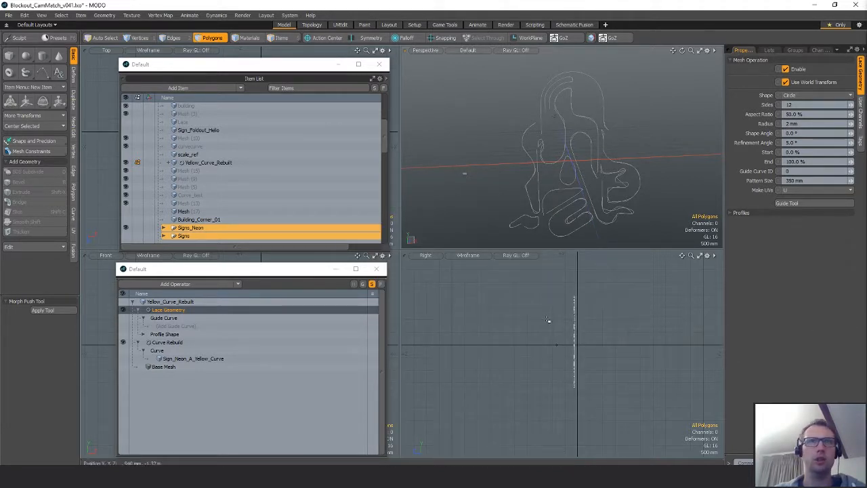
{"action": "right_click", "coordinate": [193, 310]}
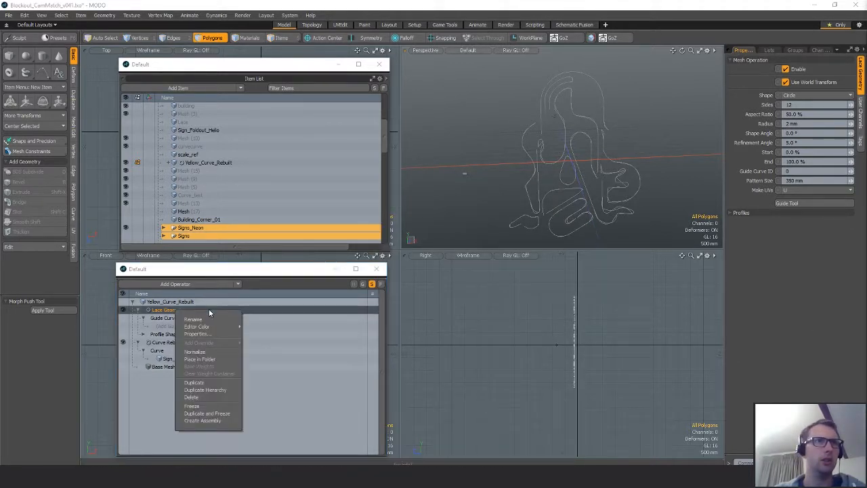
{"action": "left_click", "coordinate": [205, 399]}
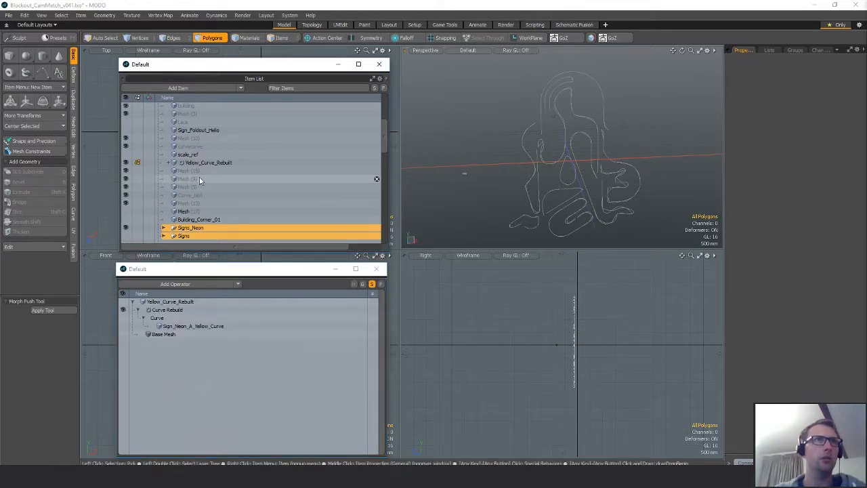
Add a Lace Geometry operation to the empty mesh directly below Yellow_Curve_Rebuilt in the Item List.
{"action": "left_click", "coordinate": [200, 178]}
{"action": "left_click", "coordinate": [190, 170]}
{"action": "left_click", "coordinate": [183, 285]}
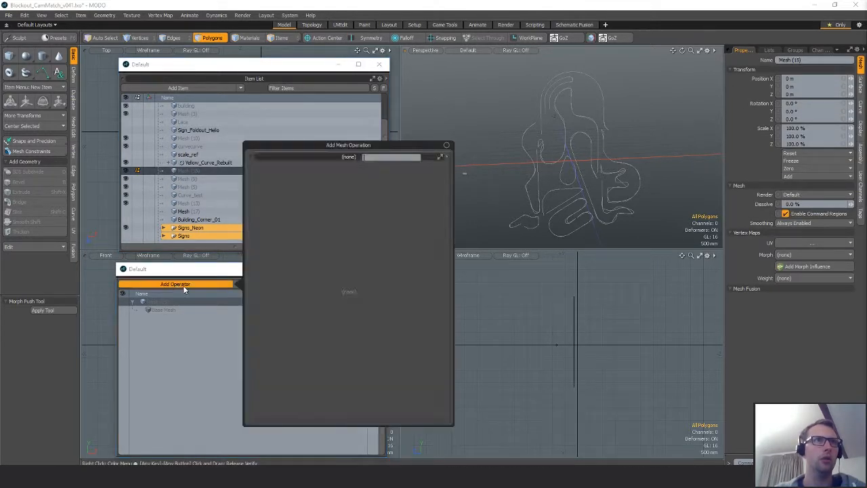
{"action": "type", "text": "lace"}
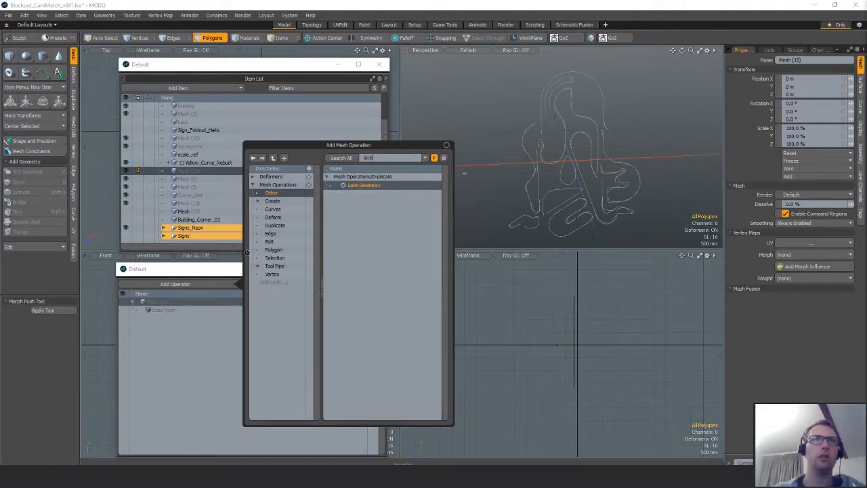
{"action": "key", "text": "Return"}
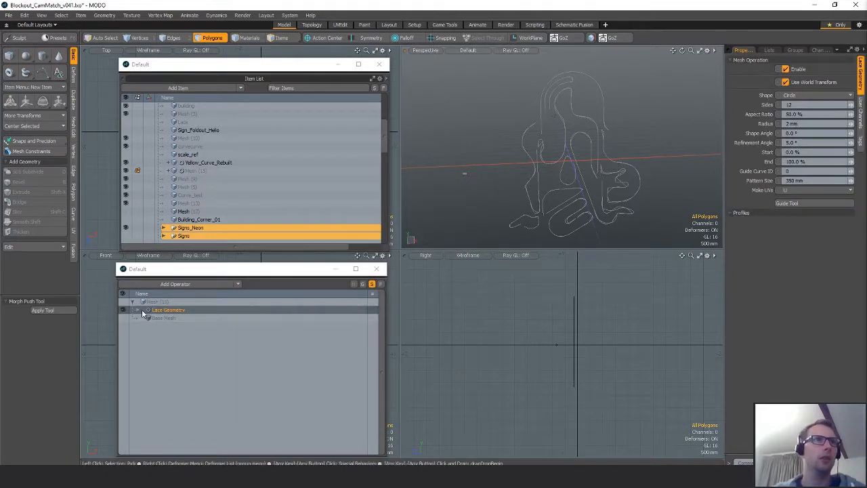
Assign Yellow_Curve_Rebuilt as the guide curve of the new Lace Geometry operation.
{"action": "left_click", "coordinate": [148, 310]}
{"action": "left_click", "coordinate": [143, 318]}
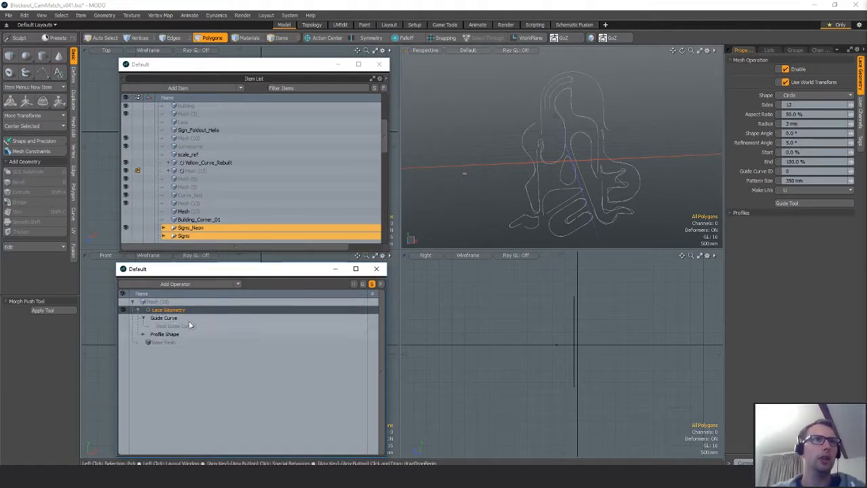
{"action": "left_click", "coordinate": [175, 326]}
{"action": "left_click", "coordinate": [579, 436]}
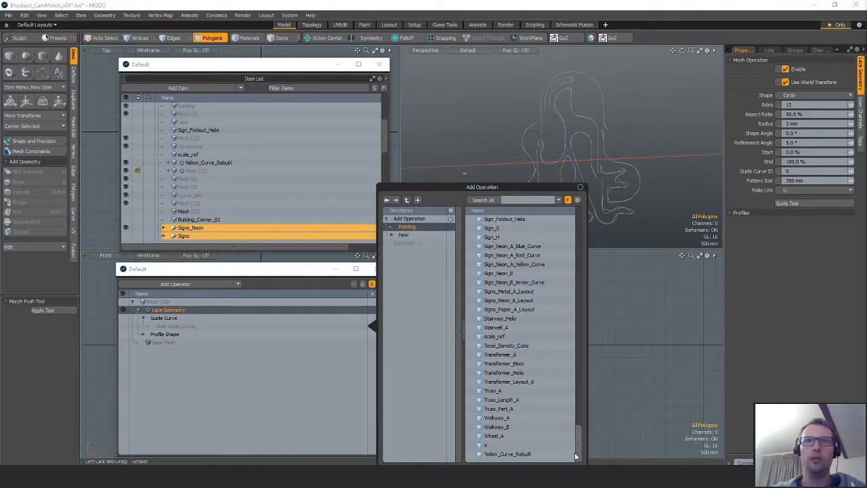
{"action": "double_click", "coordinate": [507, 455]}
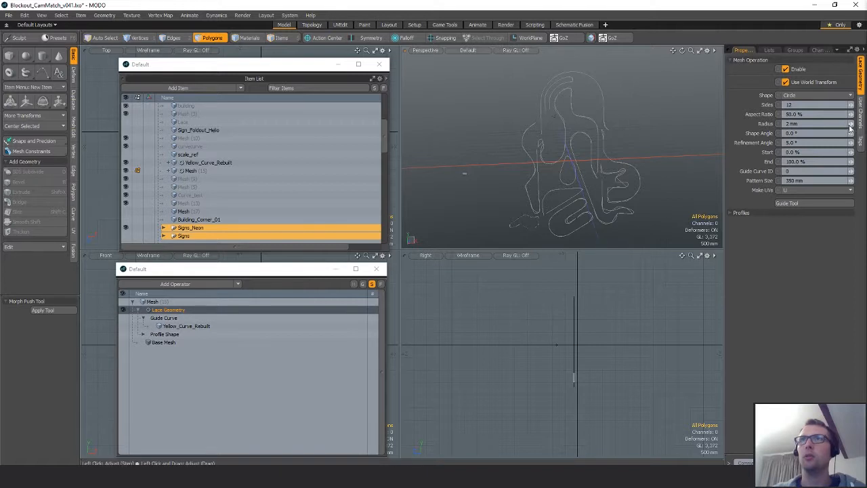
Set the Lace Geometry tube's radius to 20 mm and its number of sides to 8.
{"action": "left_click_drag", "start_coordinate": [851, 123], "coordinate": [863, 123]}
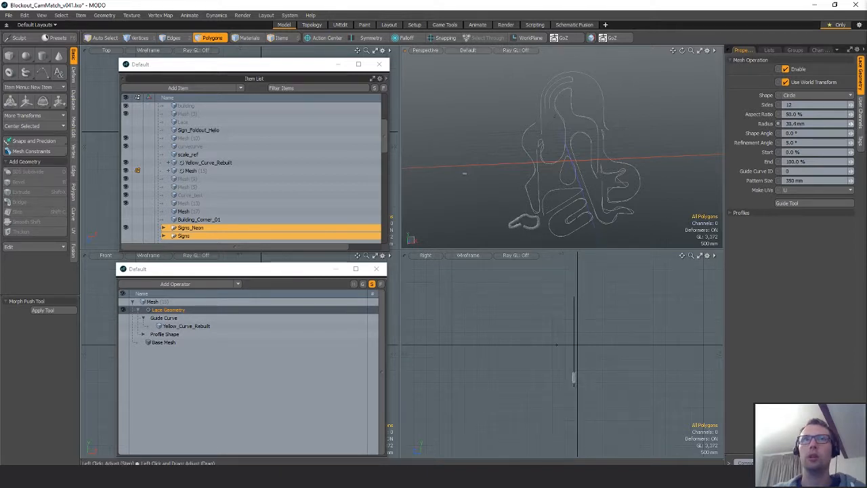
{"action": "scroll", "coordinate": [589, 163], "scroll_direction": "up", "scroll_amount": 5}
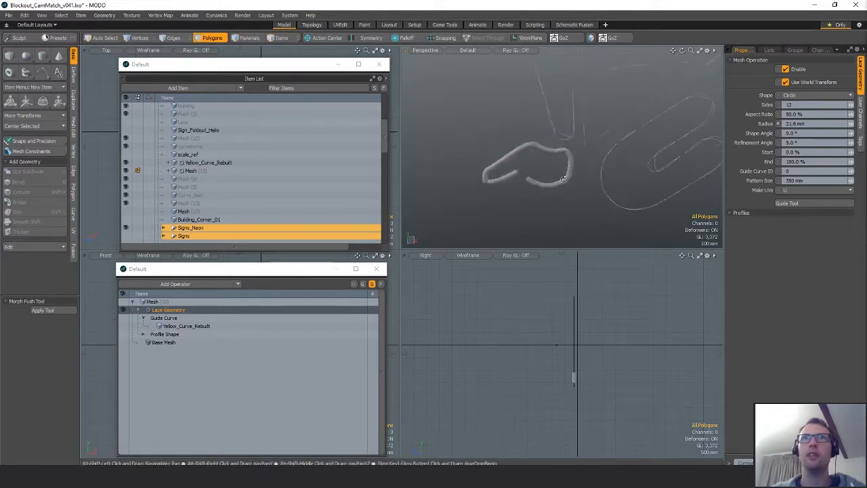
{"action": "scroll", "coordinate": [588, 162], "scroll_direction": "up", "scroll_amount": 2}
{"action": "left_click", "coordinate": [818, 124]}
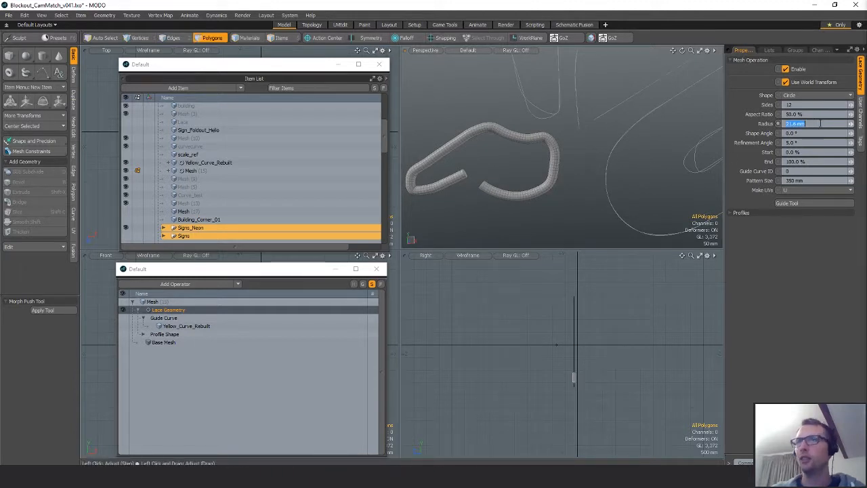
{"action": "type", "text": "20"}
{"action": "key", "text": "Return"}
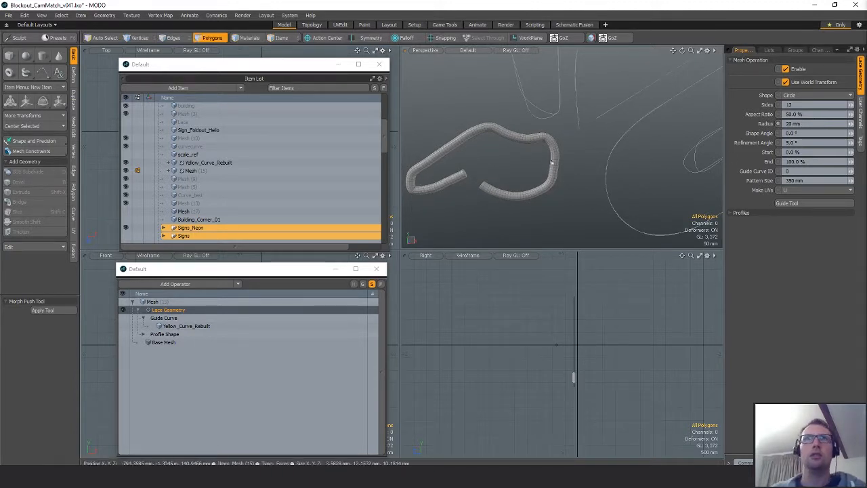
{"action": "mouse_move", "coordinate": [556, 158]}
{"action": "left_mouse_down", "text": "alt"}
{"action": "mouse_move", "coordinate": [581, 156]}
{"action": "mouse_move", "coordinate": [569, 157]}
{"action": "left_mouse_up", "text": "alt"}
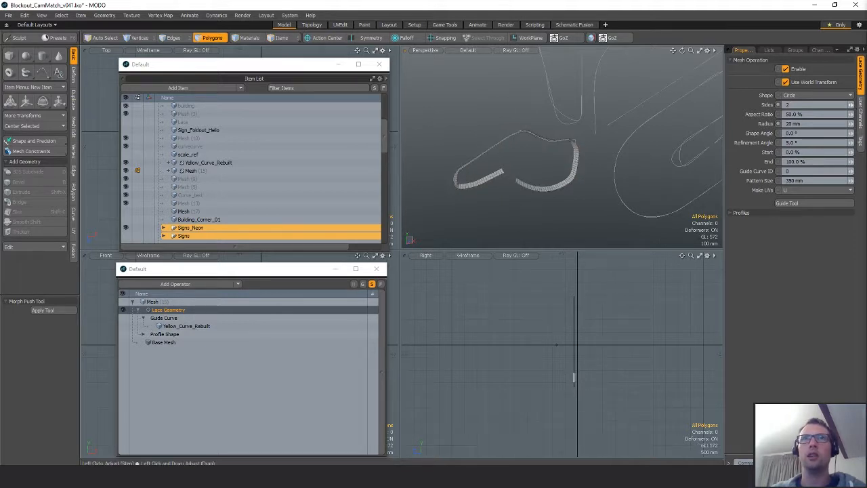
{"action": "left_click_drag", "start_coordinate": [851, 105], "coordinate": [823, 104]}
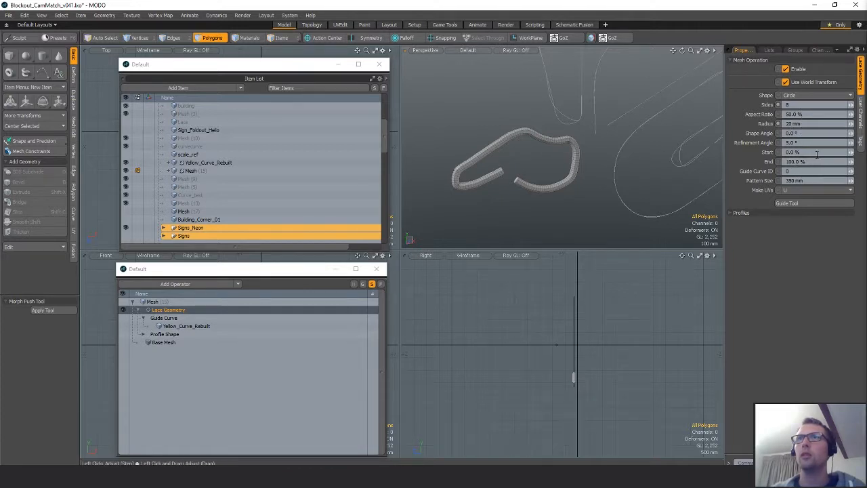
Try different guide curve IDs for the Lace Geometry, settle on 4, and inspect the resulting tube.
{"action": "left_click", "coordinate": [851, 171]}
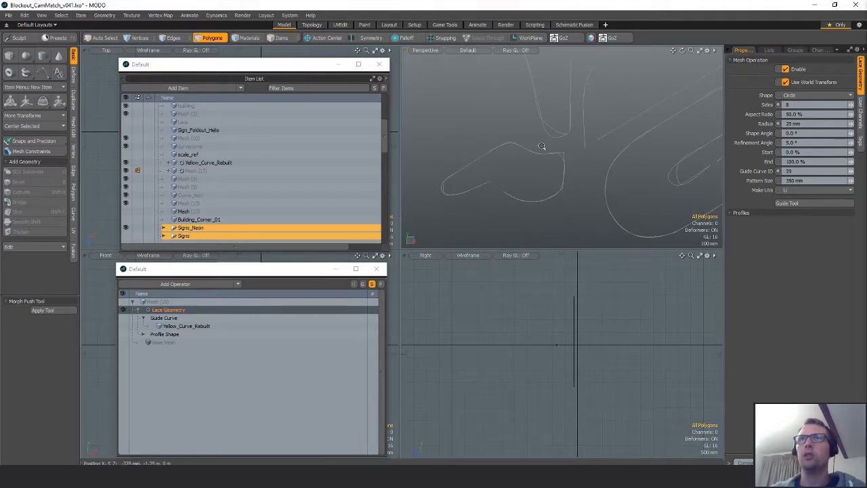
{"action": "left_click_drag", "start_coordinate": [545, 143], "coordinate": [576, 146], "text": "alt"}
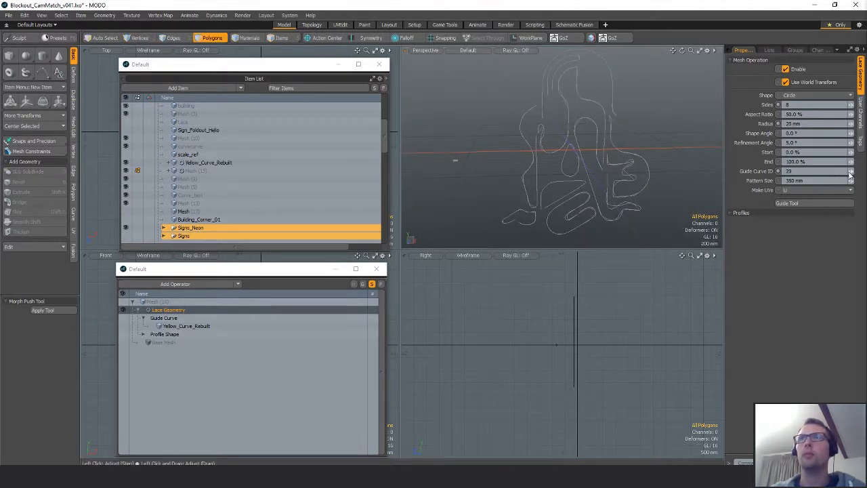
{"action": "left_click_drag", "start_coordinate": [851, 172], "coordinate": [837, 171]}
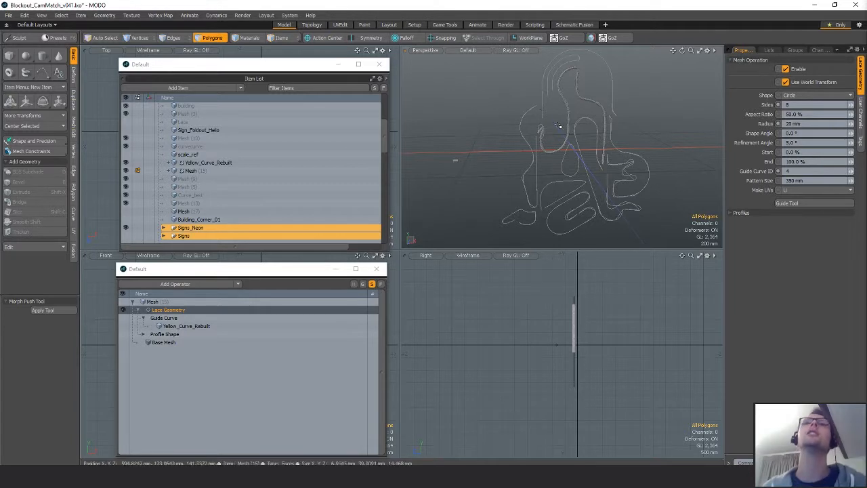
{"action": "scroll", "coordinate": [642, 137], "scroll_direction": "up", "scroll_amount": 3}
{"action": "left_click_drag", "start_coordinate": [642, 137], "coordinate": [563, 142], "text": "alt"}
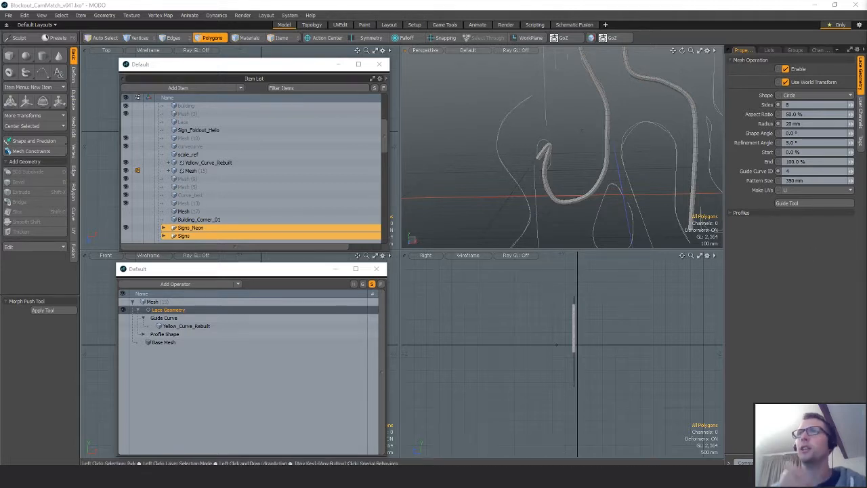
Review the lace mesh, Yellow_Curve_Rebuilt and the source curve, examining the Lace Geometry and Curve Rebuild settings and their inputs.
{"action": "left_click", "coordinate": [182, 212]}
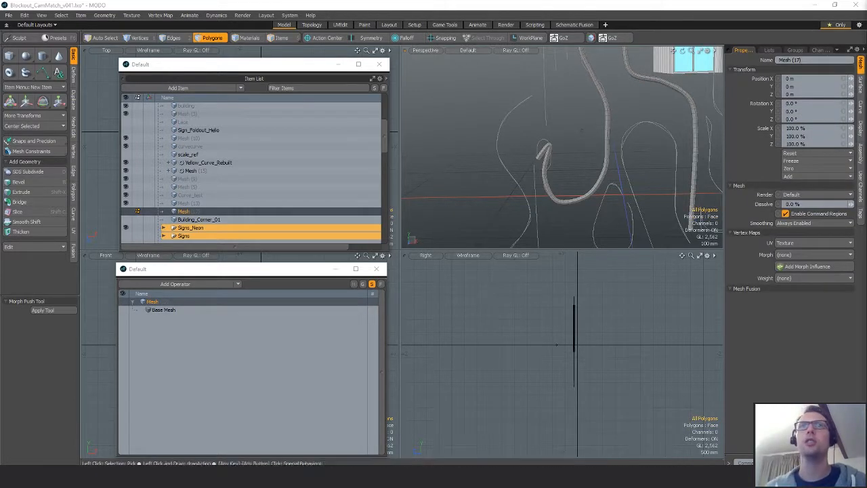
{"action": "left_click_drag", "start_coordinate": [673, 159], "coordinate": [656, 196], "text": "alt"}
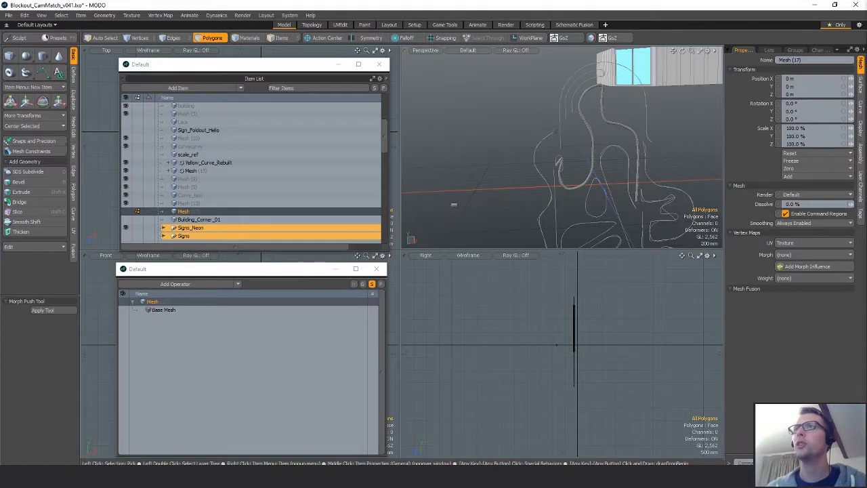
{"action": "left_click", "coordinate": [203, 236]}
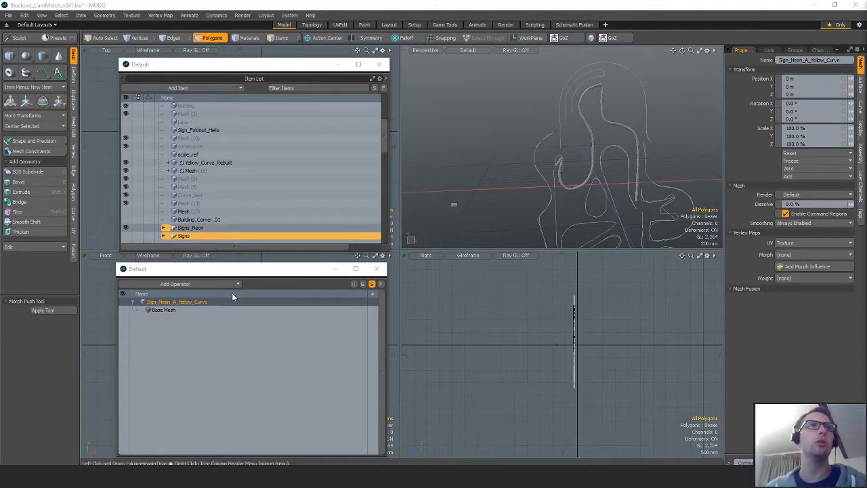
{"action": "left_click", "coordinate": [233, 163]}
{"action": "left_click", "coordinate": [194, 171]}
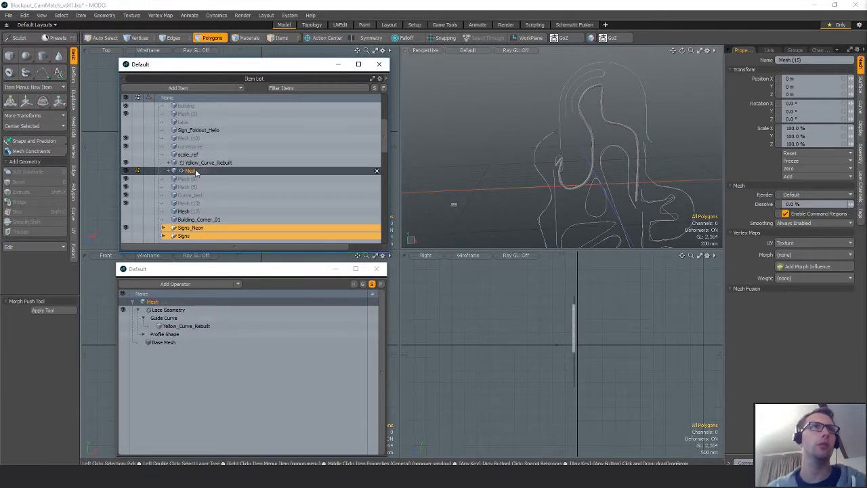
{"action": "left_click", "coordinate": [179, 327]}
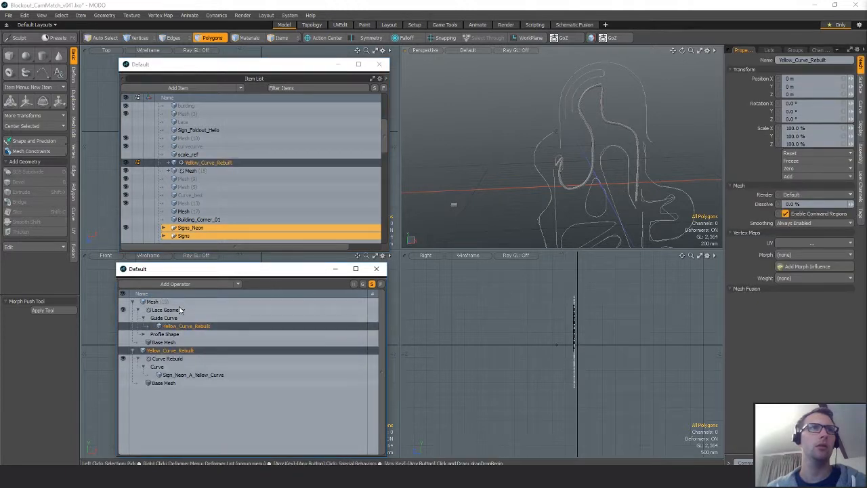
{"action": "left_click", "coordinate": [175, 311]}
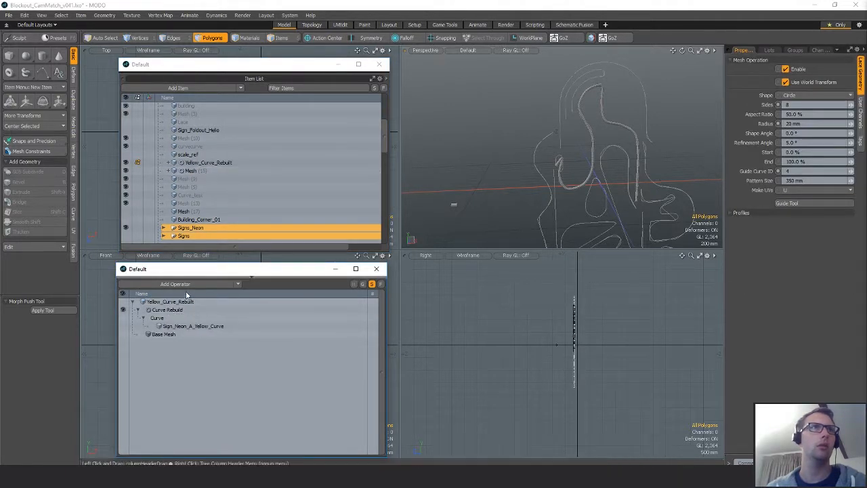
{"action": "left_click", "coordinate": [168, 309]}
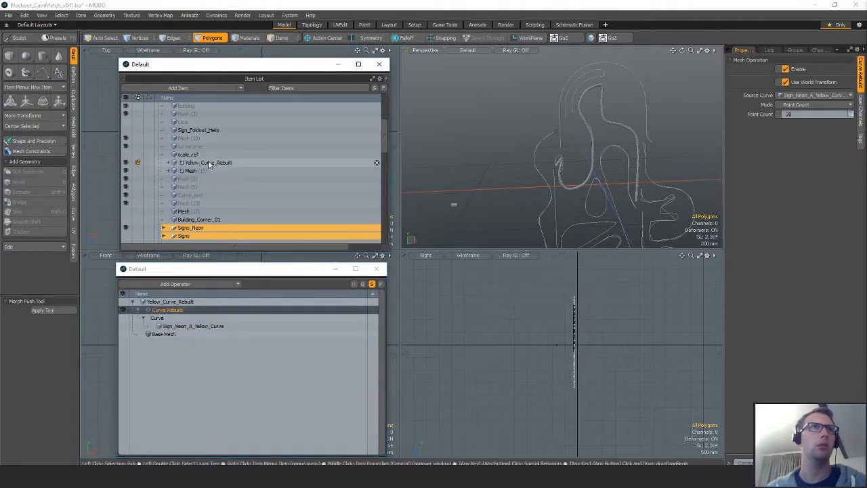
{"action": "left_click", "coordinate": [191, 170]}
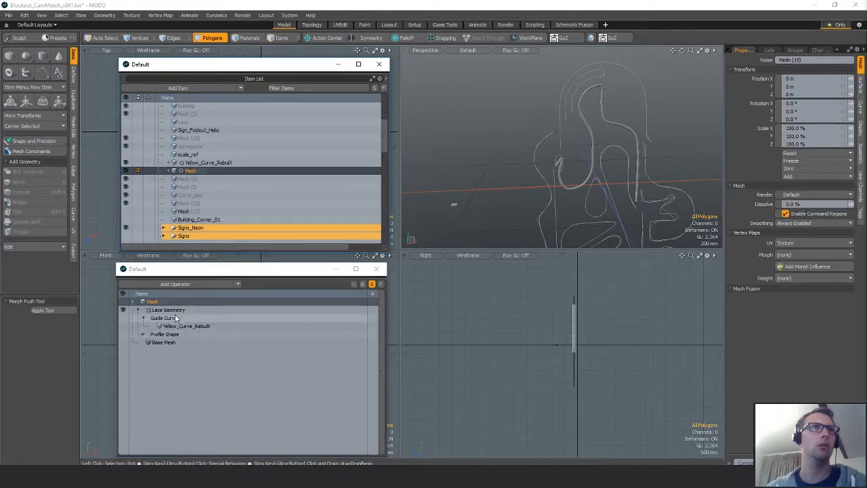
{"action": "left_click", "coordinate": [168, 310]}
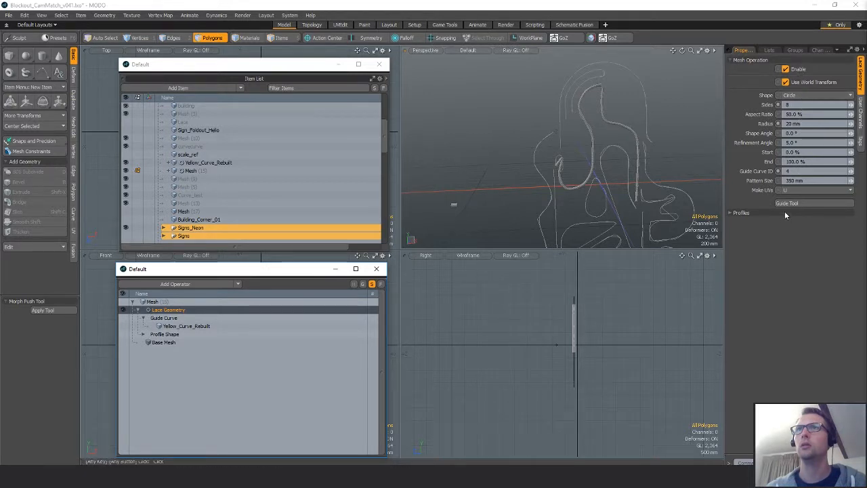
{"action": "left_click", "coordinate": [739, 214]}
{"action": "left_click", "coordinate": [740, 214]}
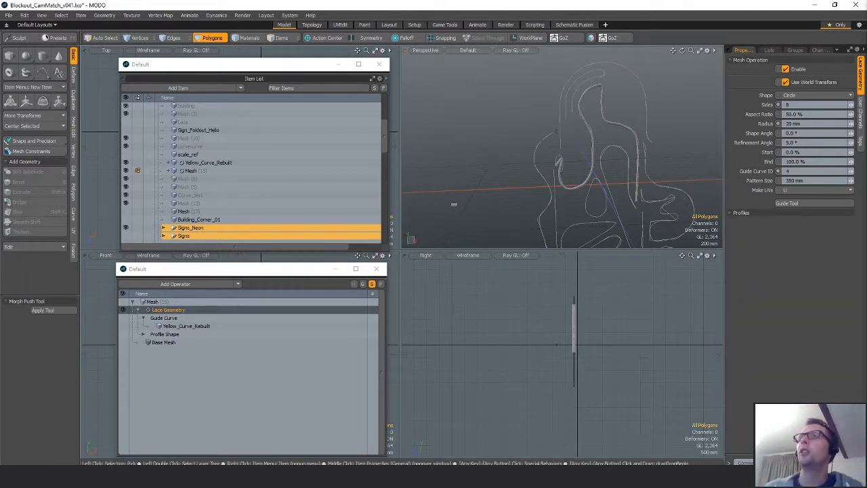
Copy all curves of Sign_Neon_A_Yellow_Curve into the Curve_test mesh.
{"action": "left_click", "coordinate": [191, 227]}
{"action": "scroll", "coordinate": [643, 149], "scroll_direction": "down", "scroll_amount": 4}
{"action": "left_click_drag", "start_coordinate": [650, 176], "coordinate": [613, 192], "text": "alt+shift"}
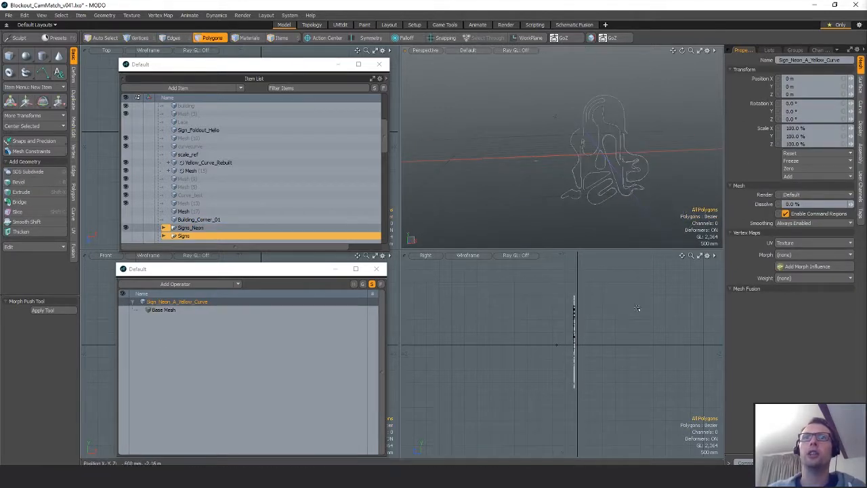
{"action": "scroll", "coordinate": [602, 142], "scroll_direction": "up", "scroll_amount": 5}
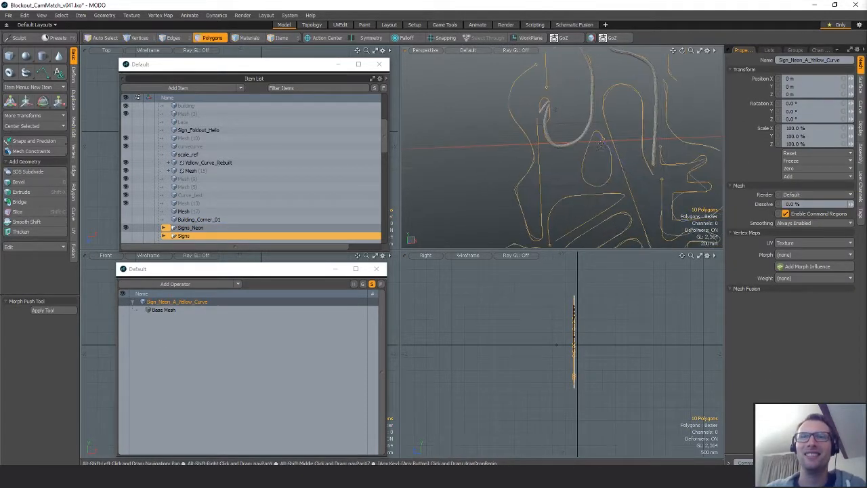
{"action": "scroll", "coordinate": [601, 143], "scroll_direction": "down", "scroll_amount": 4}
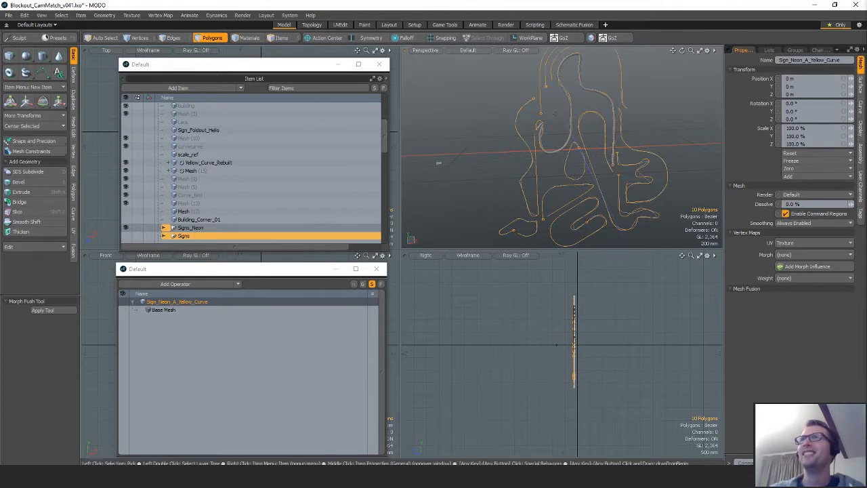
{"action": "left_click", "coordinate": [191, 196]}
{"action": "key", "text": "ctrl+v"}
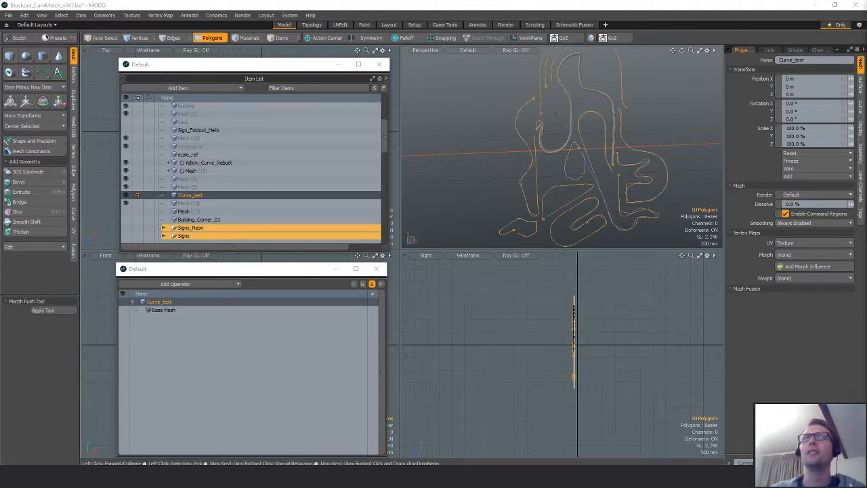
Hide Yellow_Curve_Rebuilt and the Lace Geometry mesh directly below it so only the copied curves are in view.
{"action": "left_click_drag", "start_coordinate": [677, 175], "coordinate": [675, 202], "text": "alt+shift"}
{"action": "scroll", "coordinate": [675, 202], "scroll_direction": "down", "scroll_amount": 2}
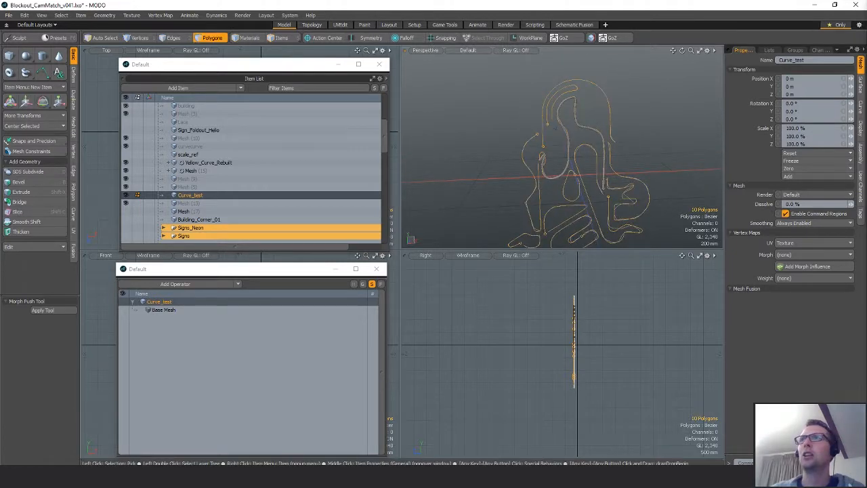
{"action": "left_click", "coordinate": [126, 162]}
{"action": "left_click", "coordinate": [125, 170]}
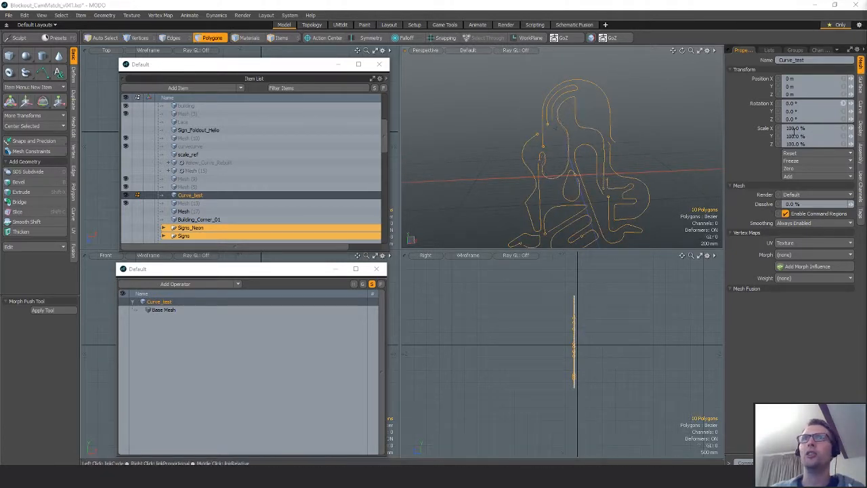
{"action": "left_click_drag", "start_coordinate": [609, 177], "coordinate": [613, 160], "text": "alt+shift"}
{"action": "scroll", "coordinate": [613, 160], "scroll_direction": "down", "scroll_amount": 1}
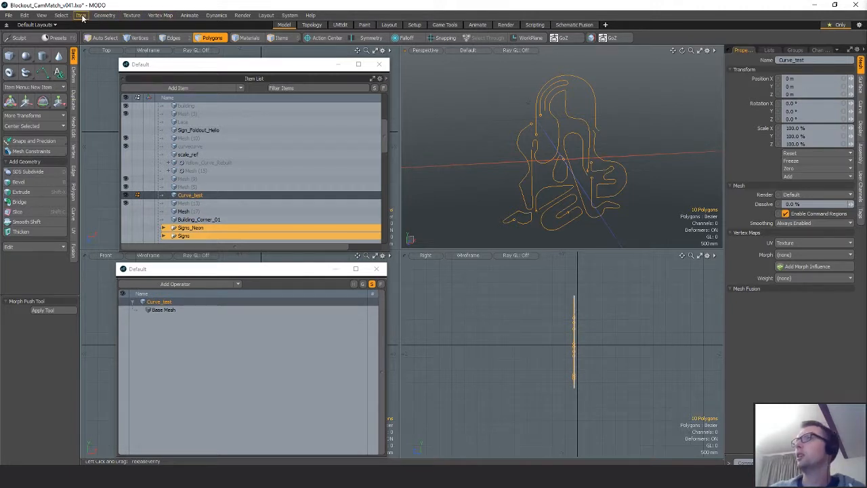
Freeze the Curve_test curves as Faces, keeping displacement, deformation, tessellation and fixed-span subdivision enabled.
{"action": "left_click", "coordinate": [105, 15]}
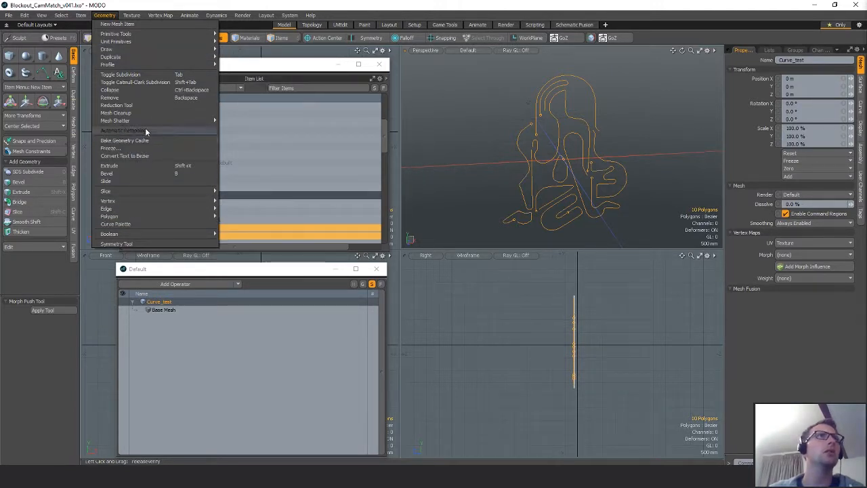
{"action": "mouse_move", "coordinate": [152, 122]}
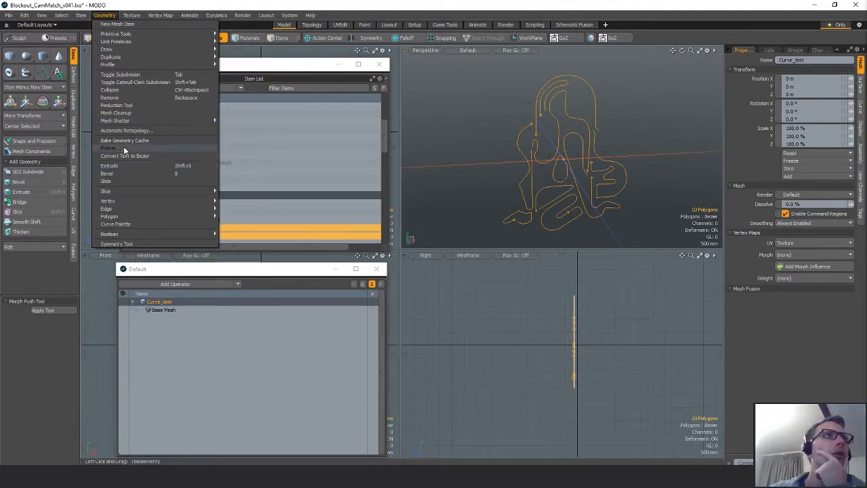
{"action": "left_click", "coordinate": [130, 147]}
{"action": "left_click_drag", "start_coordinate": [693, 277], "coordinate": [539, 268]}
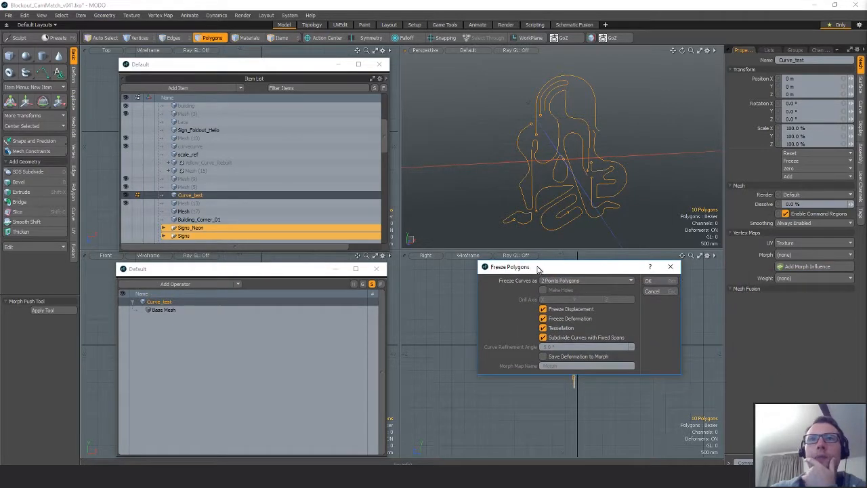
{"action": "left_click", "coordinate": [578, 280]}
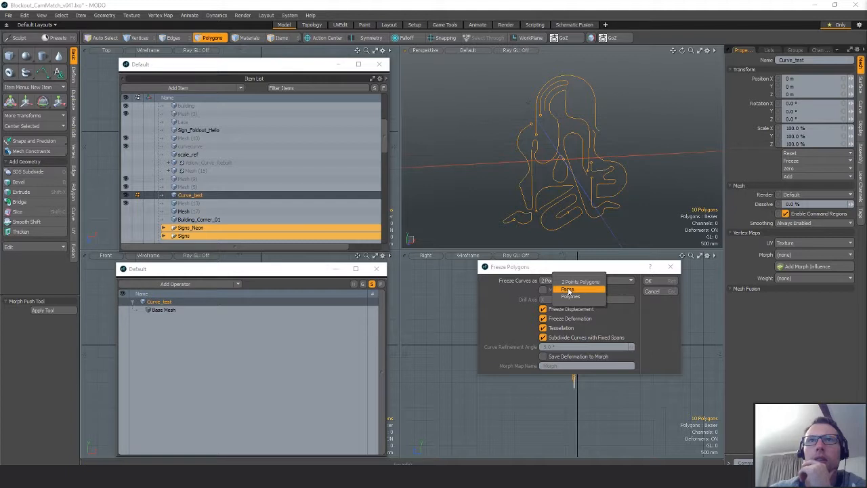
{"action": "left_click", "coordinate": [568, 290]}
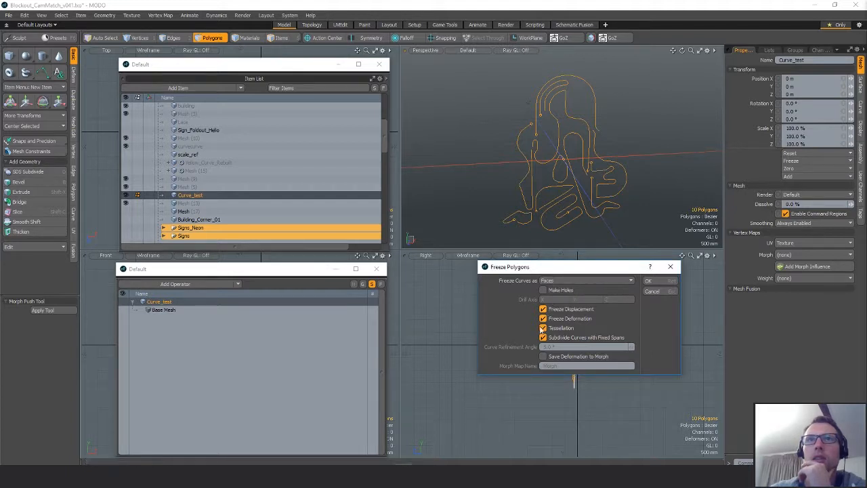
{"action": "left_click", "coordinate": [649, 281]}
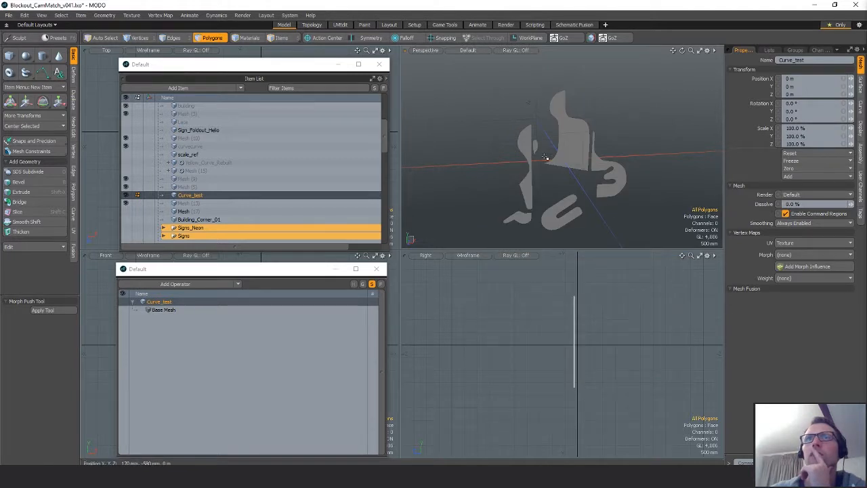
Select and inspect the frozen faces of Curve_test, and undo the freeze to restore the Bezier curves.
{"action": "left_click_drag", "start_coordinate": [536, 114], "coordinate": [593, 168]}
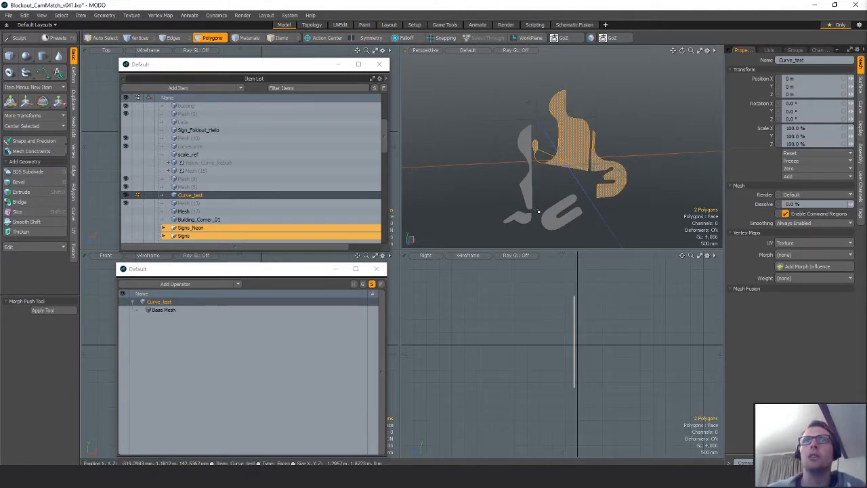
{"action": "mouse_move", "coordinate": [538, 211]}
{"action": "left_mouse_down"}
{"action": "mouse_move", "coordinate": [567, 187]}
{"action": "mouse_move", "coordinate": [507, 209]}
{"action": "mouse_move", "coordinate": [512, 215]}
{"action": "left_mouse_up"}
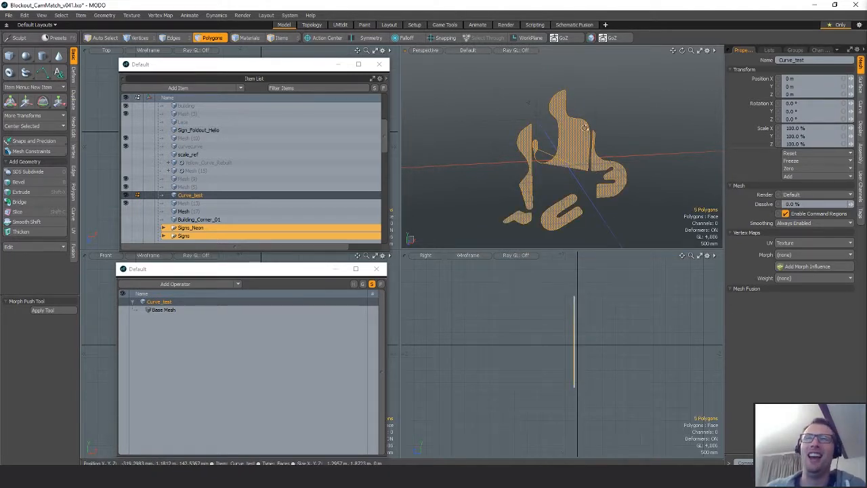
{"action": "left_click_drag", "start_coordinate": [585, 127], "coordinate": [606, 108], "text": "alt"}
{"action": "left_click_drag", "start_coordinate": [560, 183], "coordinate": [593, 178], "text": "alt"}
{"action": "left_click", "coordinate": [555, 149]}
{"action": "left_click", "coordinate": [583, 134]}
{"action": "key", "text": "ctrl+z"}
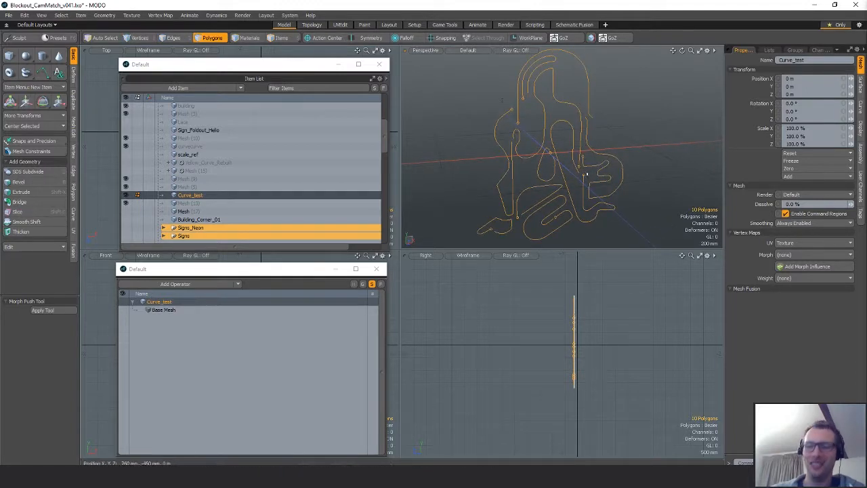
Try to freeze the Curve_test curves with Freeze Displacement, Freeze Deformation and Tessellation turned off.
{"action": "left_click", "coordinate": [105, 15]}
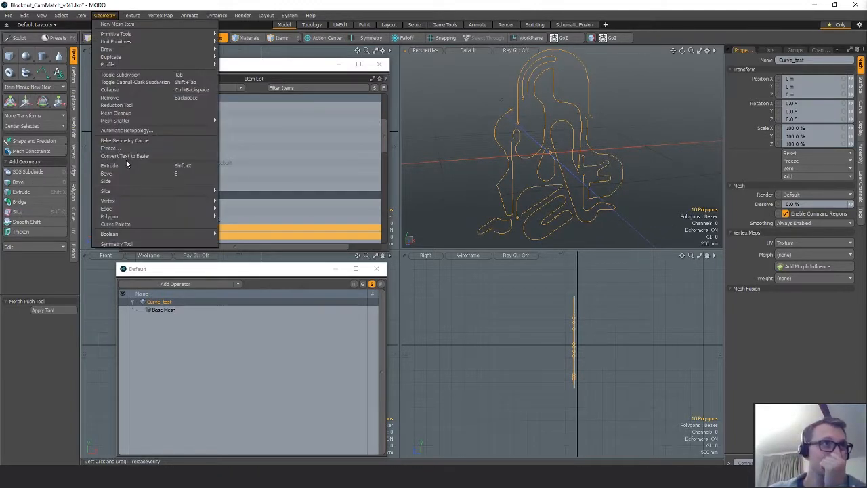
{"action": "left_click", "coordinate": [81, 15]}
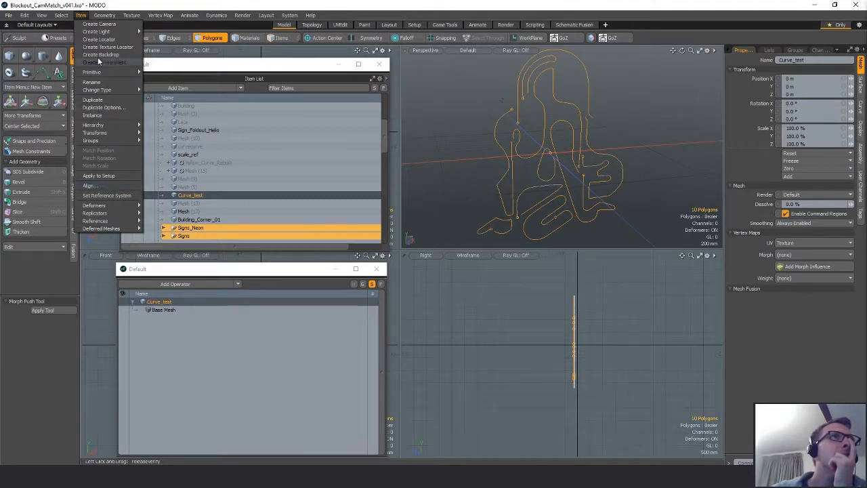
{"action": "key", "text": "Escape"}
{"action": "left_click", "coordinate": [104, 15]}
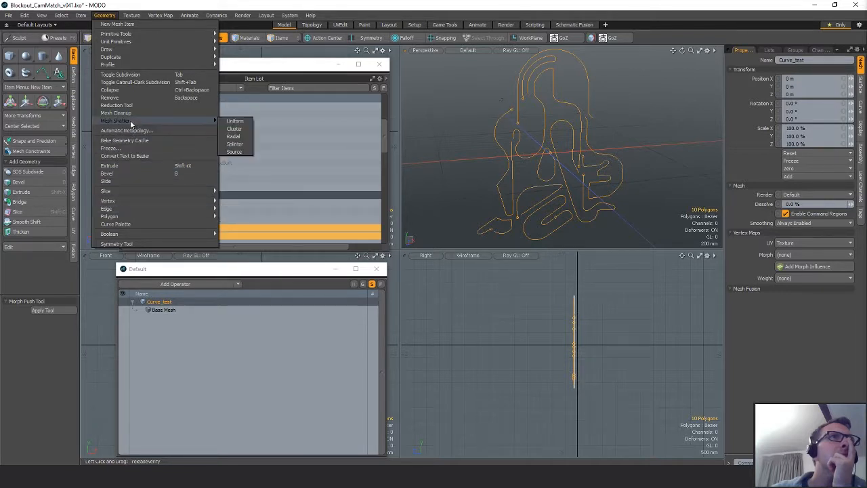
{"action": "left_click", "coordinate": [123, 149]}
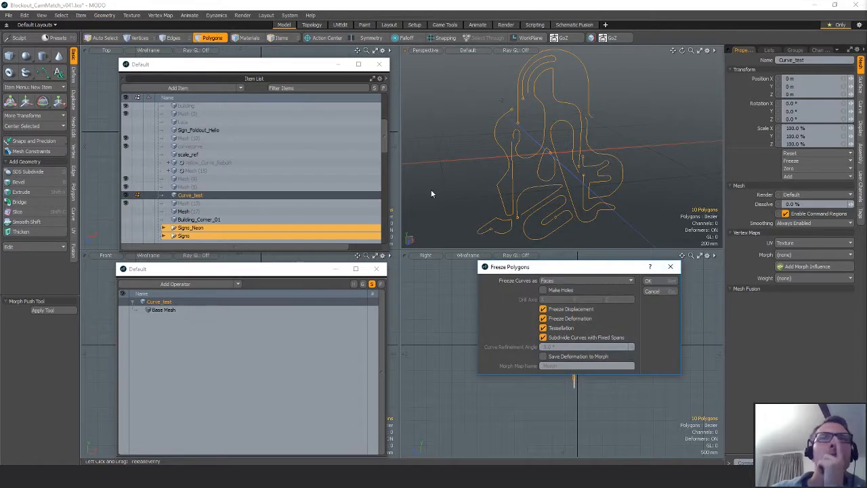
{"action": "left_click", "coordinate": [567, 328]}
{"action": "left_click", "coordinate": [567, 318]}
{"action": "left_click", "coordinate": [568, 310]}
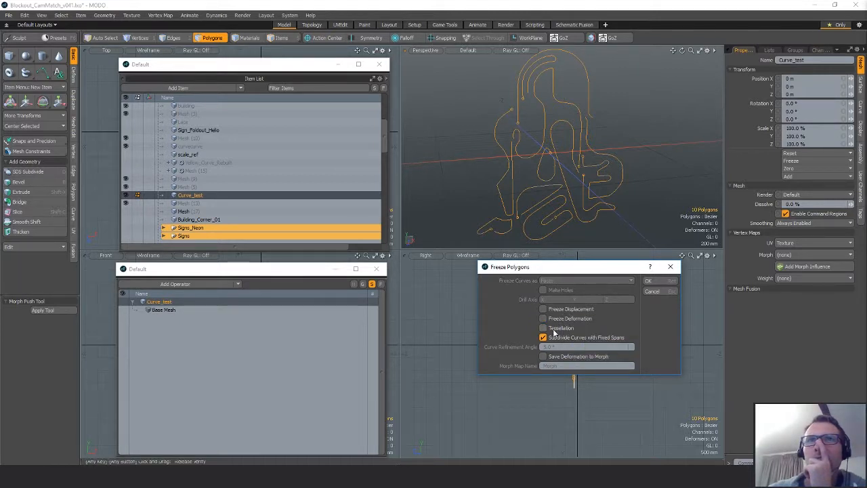
{"action": "left_click", "coordinate": [651, 281]}
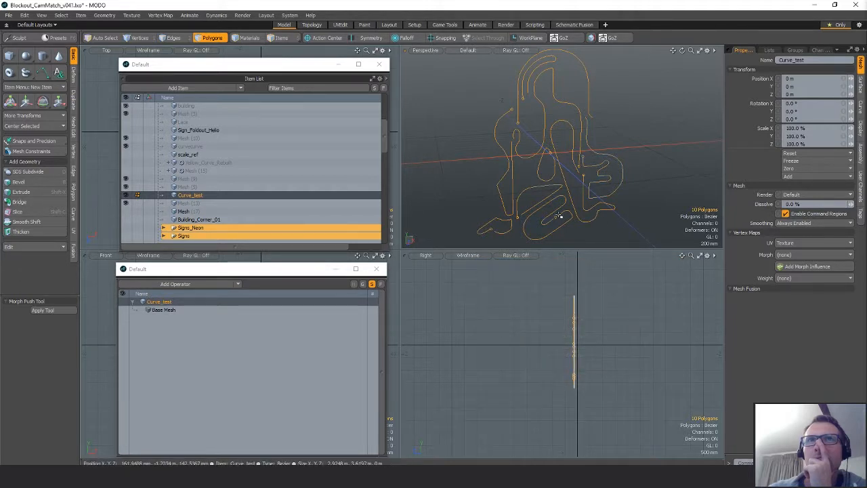
Freeze the Curve_test curves as Polylines with Tessellation turned on.
{"action": "left_click", "coordinate": [104, 14]}
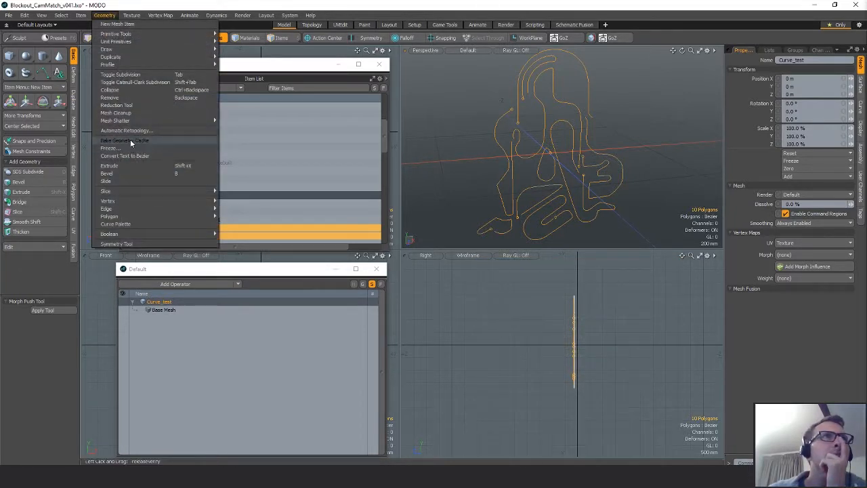
{"action": "left_click", "coordinate": [120, 148]}
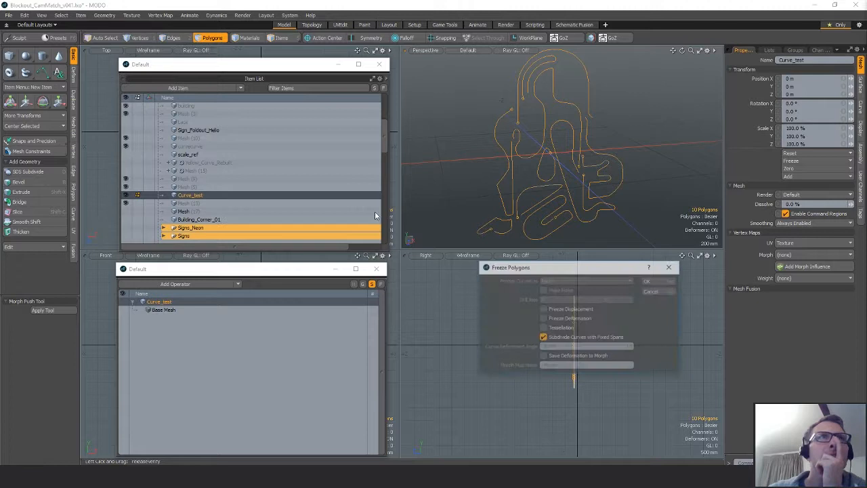
{"action": "left_click", "coordinate": [556, 327]}
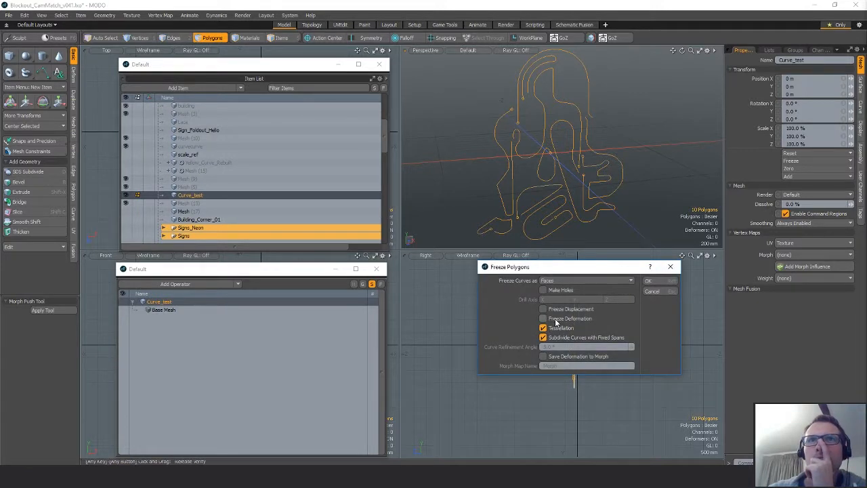
{"action": "left_click", "coordinate": [587, 280]}
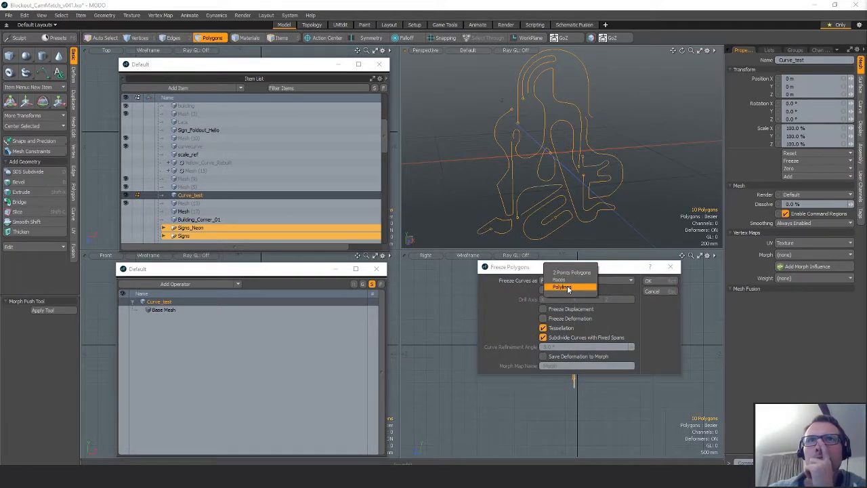
{"action": "left_click", "coordinate": [570, 288]}
{"action": "left_click", "coordinate": [658, 281]}
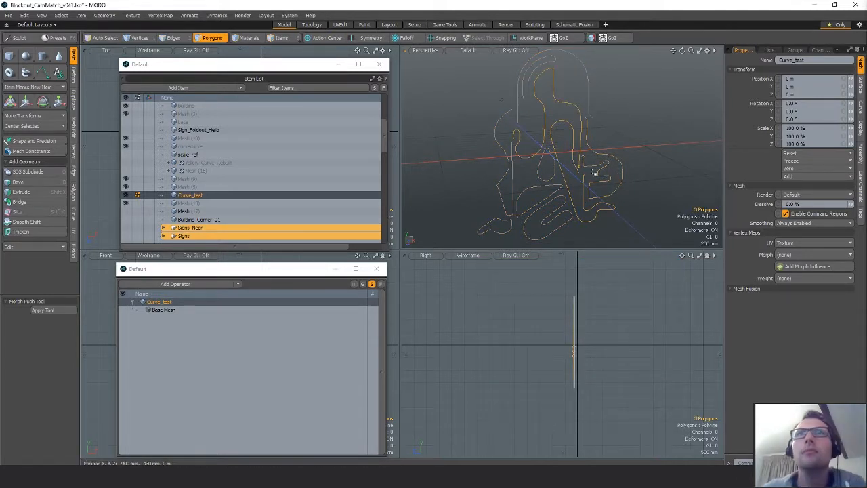
Select only the hand-shaped polyline of Curve_test and convert the selection to its vertices.
{"action": "scroll", "coordinate": [595, 177], "scroll_direction": "up", "scroll_amount": 5}
{"action": "key", "text": "w"}
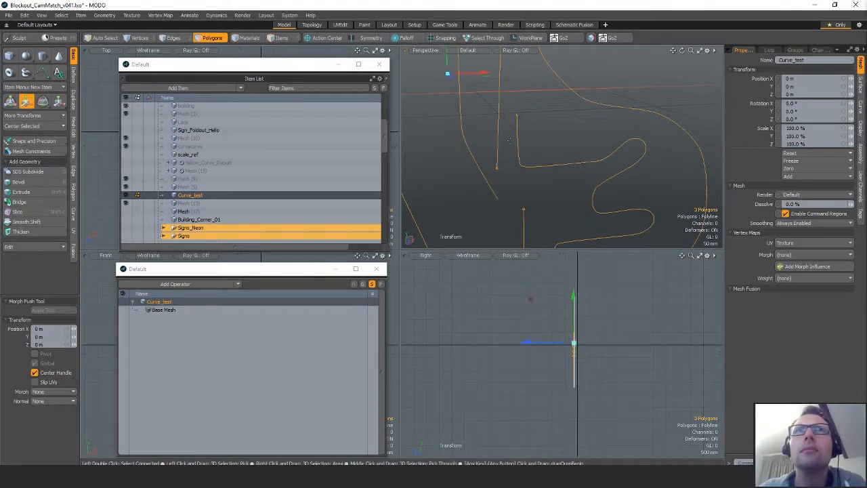
{"action": "left_click_drag", "start_coordinate": [563, 183], "coordinate": [508, 177], "text": "alt"}
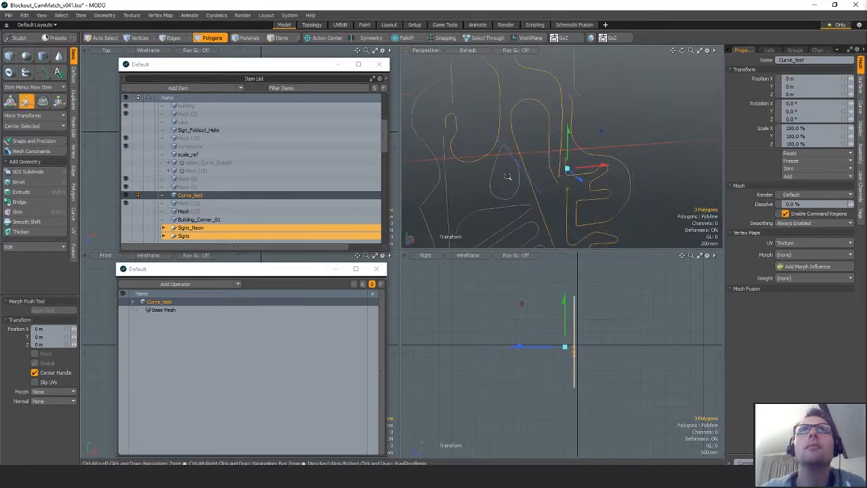
{"action": "key", "text": "space"}
{"action": "left_click", "coordinate": [576, 180]}
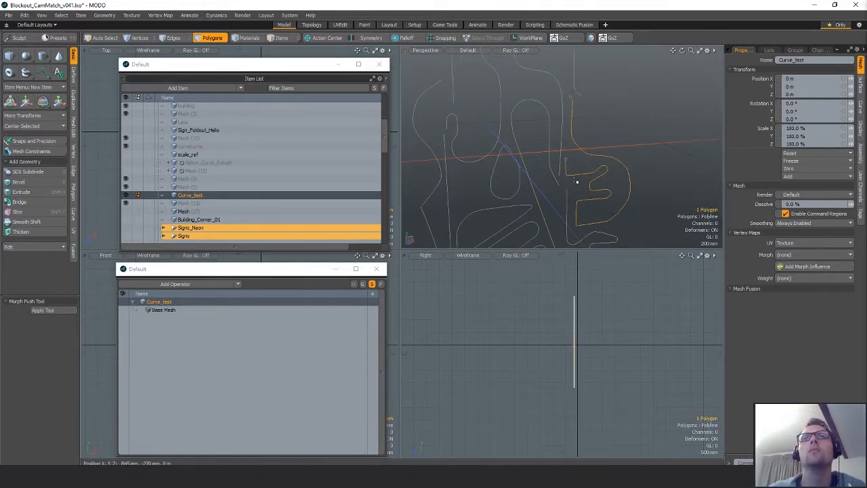
{"action": "key", "text": "1"}
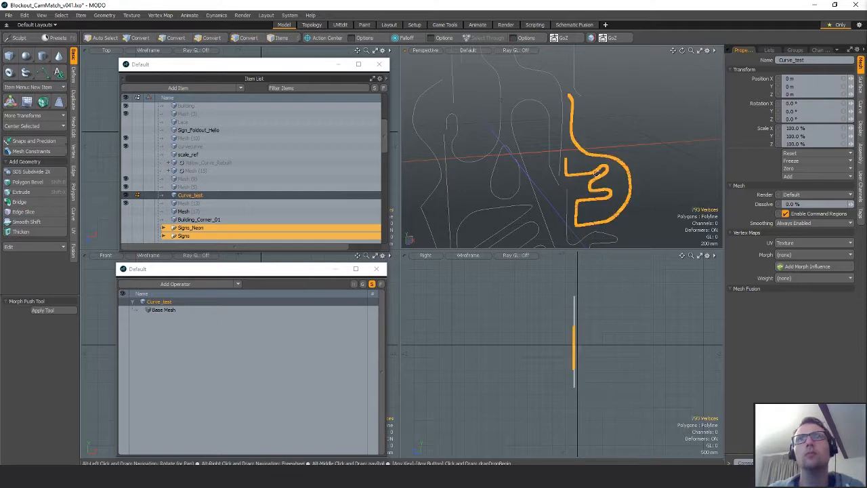
Examine the Curve_test figure's edges, polylines and vertices around the hand-shaped curve and clear the vertex selection.
{"action": "left_click_drag", "start_coordinate": [602, 166], "coordinate": [583, 157], "text": "alt"}
{"action": "scroll", "coordinate": [583, 156], "scroll_direction": "up", "scroll_amount": 3}
{"action": "key", "text": "2"}
{"action": "left_click", "coordinate": [559, 142]}
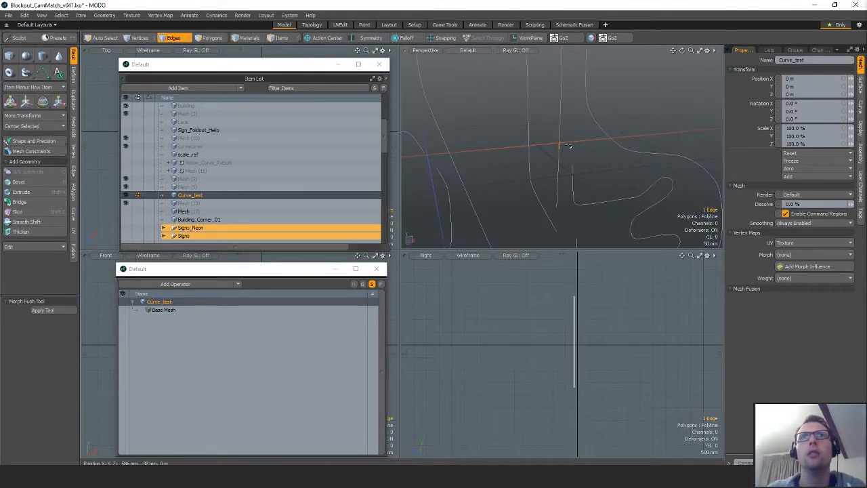
{"action": "key", "text": "3"}
{"action": "scroll", "coordinate": [600, 166], "scroll_direction": "down", "scroll_amount": 5}
{"action": "key", "text": "1"}
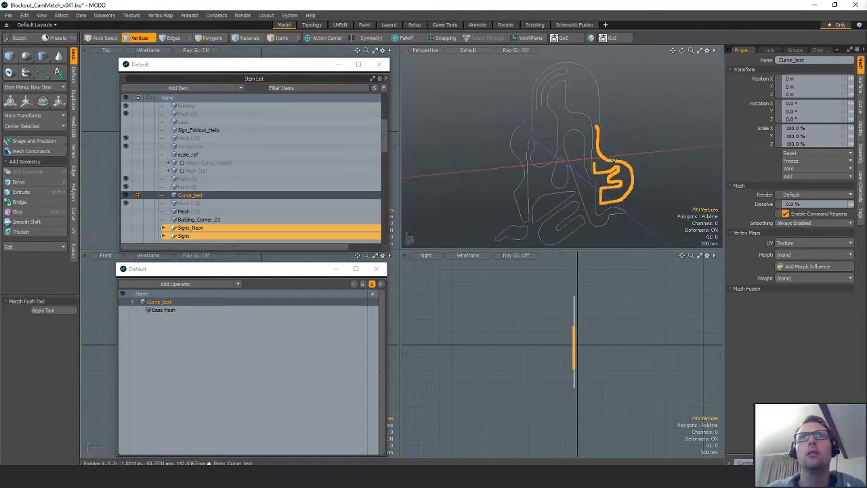
{"action": "mouse_move", "coordinate": [648, 145]}
{"action": "right_mouse_down"}
{"action": "mouse_move", "coordinate": [634, 234]}
{"action": "mouse_move", "coordinate": [640, 197]}
{"action": "right_mouse_up"}
{"action": "left_click_drag", "start_coordinate": [620, 166], "coordinate": [609, 163], "text": "alt"}
{"action": "left_click", "coordinate": [678, 168]}
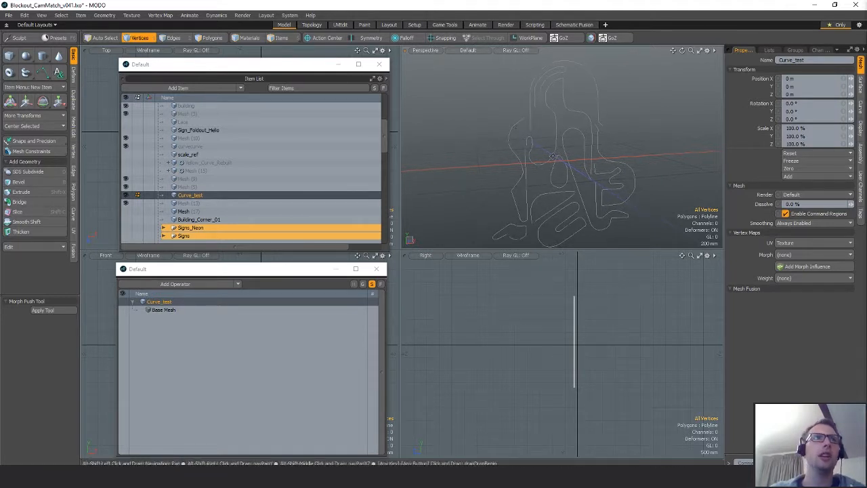
Add a Lace Geometry mesh operation to Mesh (5).
{"action": "left_click", "coordinate": [197, 179]}
{"action": "left_click", "coordinate": [218, 191]}
{"action": "left_click", "coordinate": [192, 283]}
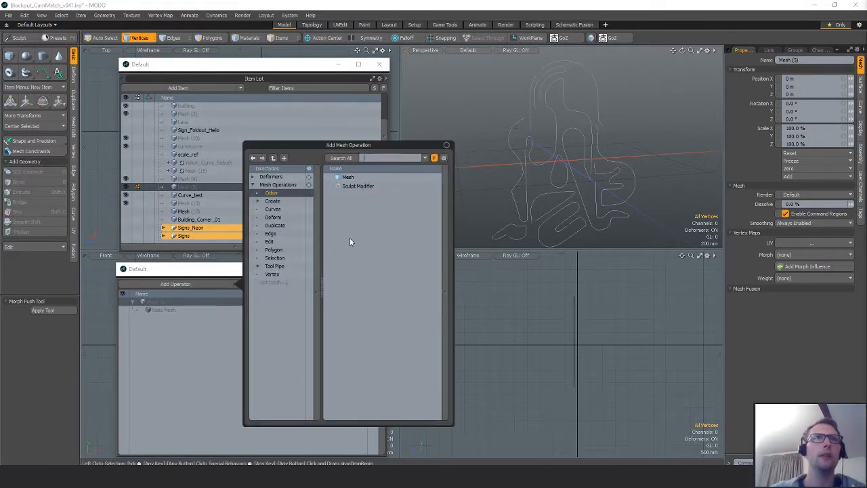
{"action": "type", "text": "lace"}
{"action": "key", "text": "Return"}
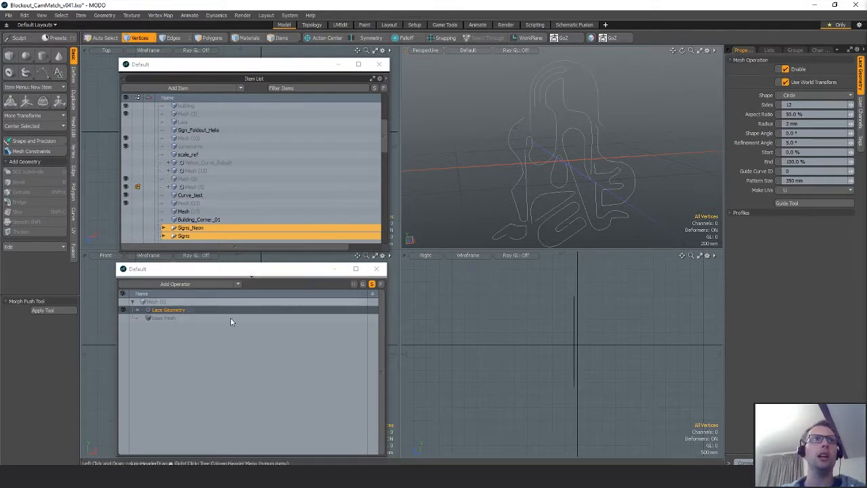
Assign Curve_test as the Lace Geometry guide curve and set the lace radius to 23.3 mm.
{"action": "left_click", "coordinate": [140, 309]}
{"action": "left_click", "coordinate": [151, 317]}
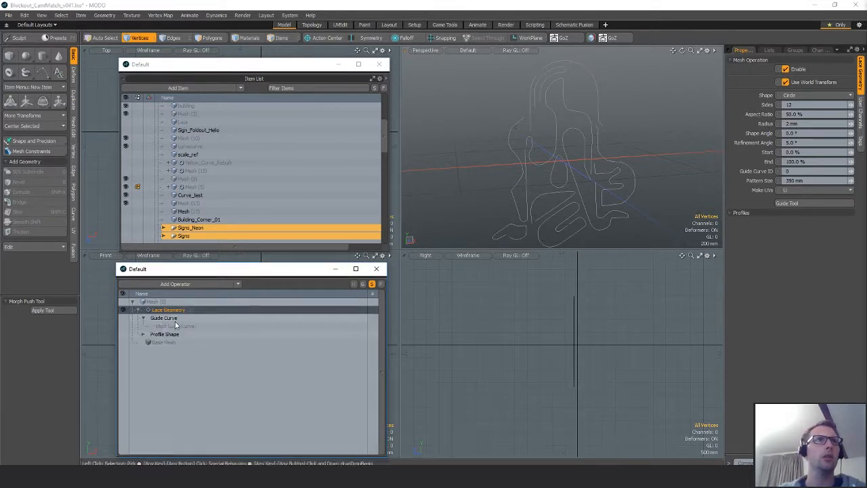
{"action": "left_click", "coordinate": [185, 327]}
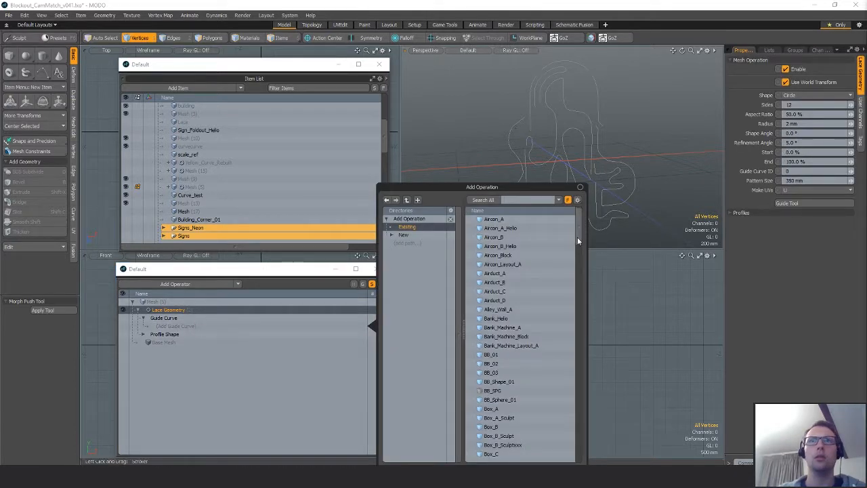
{"action": "left_click_drag", "start_coordinate": [578, 237], "coordinate": [575, 298]}
{"action": "double_click", "coordinate": [478, 356]}
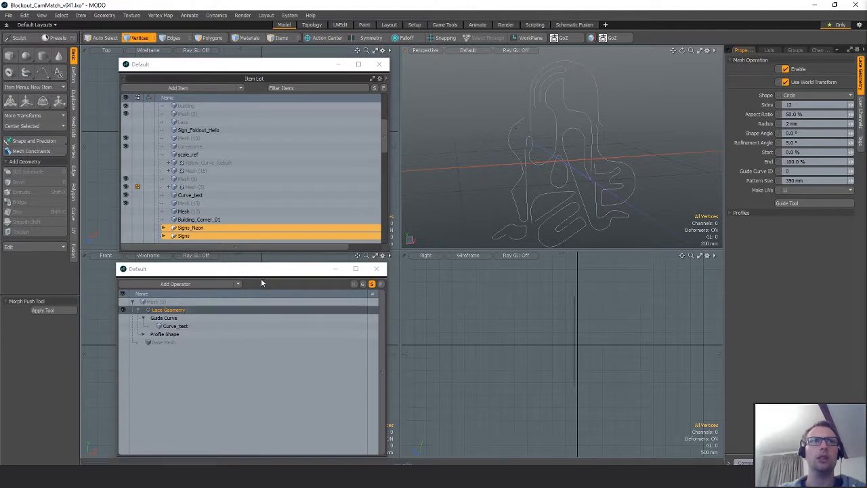
{"action": "left_click_drag", "start_coordinate": [853, 126], "coordinate": [855, 126]}
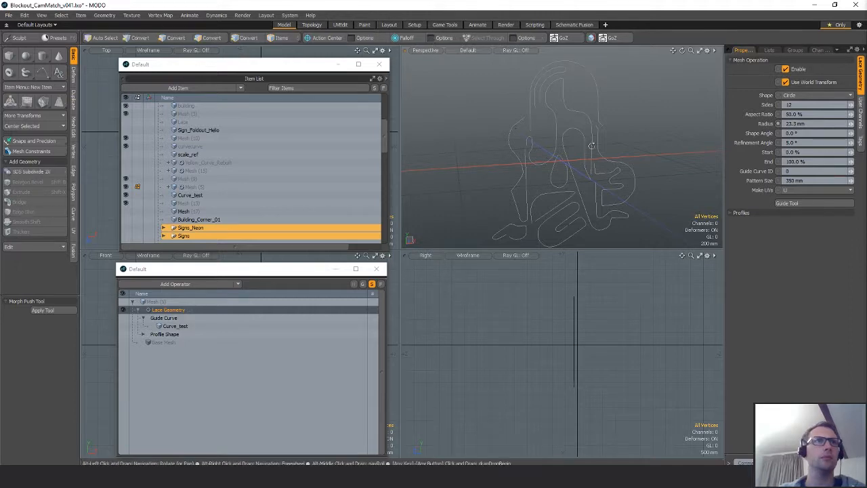
{"action": "left_click_drag", "start_coordinate": [592, 146], "coordinate": [520, 222], "text": "alt"}
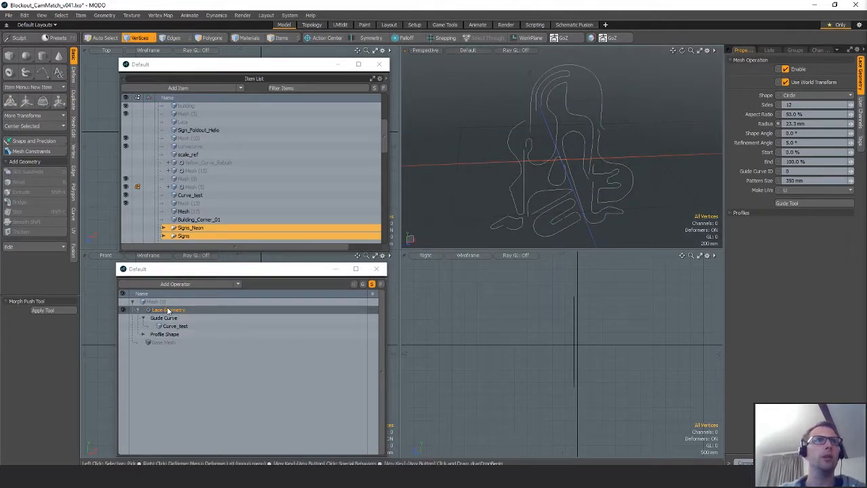
Delete Mesh (5), which holds the Lace Geometry operation.
{"action": "right_click", "coordinate": [188, 189]}
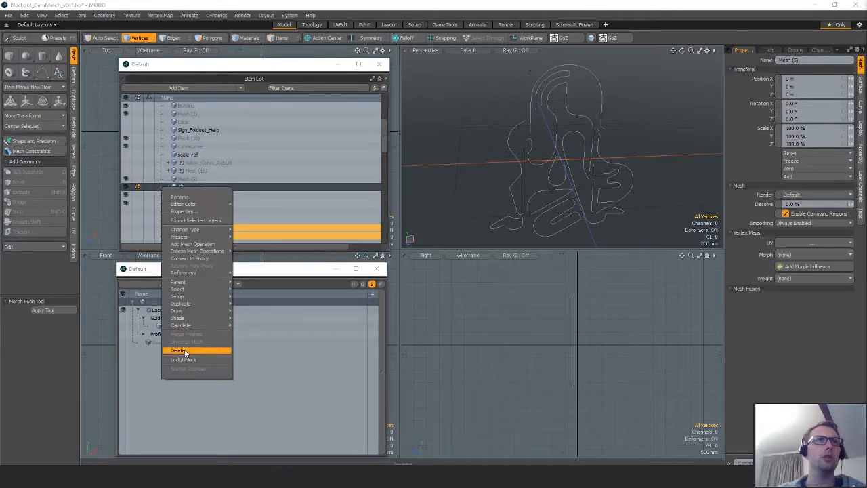
{"action": "left_click", "coordinate": [190, 352]}
Add a Curve Rebuild mesh operation to Mesh (9).
{"action": "left_click", "coordinate": [189, 180]}
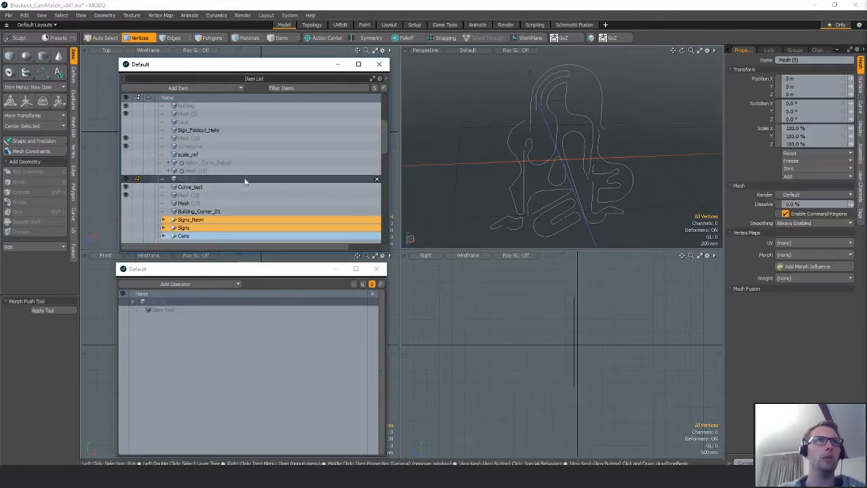
{"action": "left_click", "coordinate": [196, 285]}
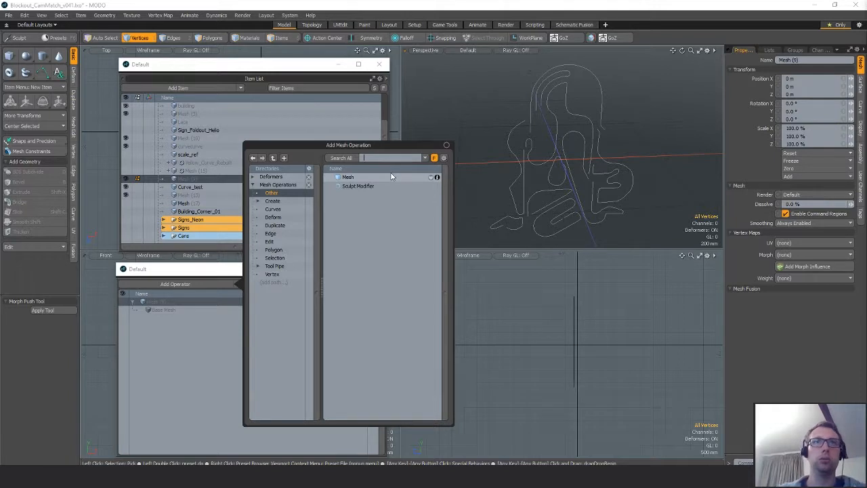
{"action": "type", "text": "curve"}
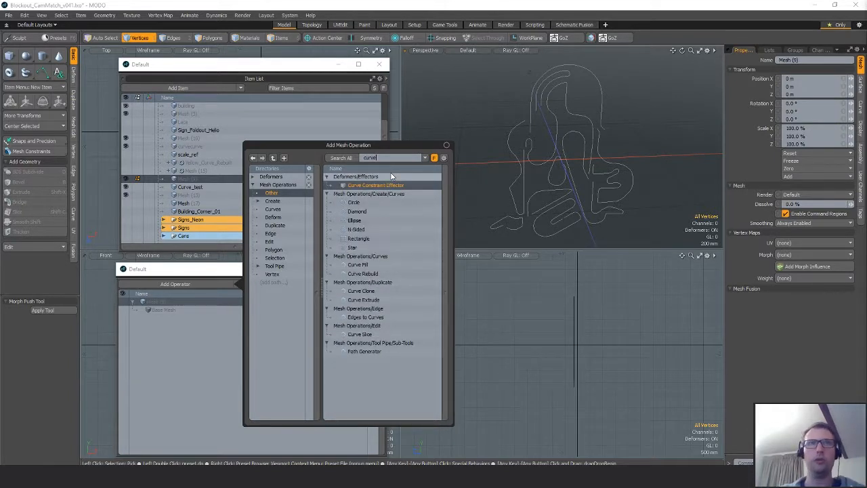
{"action": "double_click", "coordinate": [362, 273]}
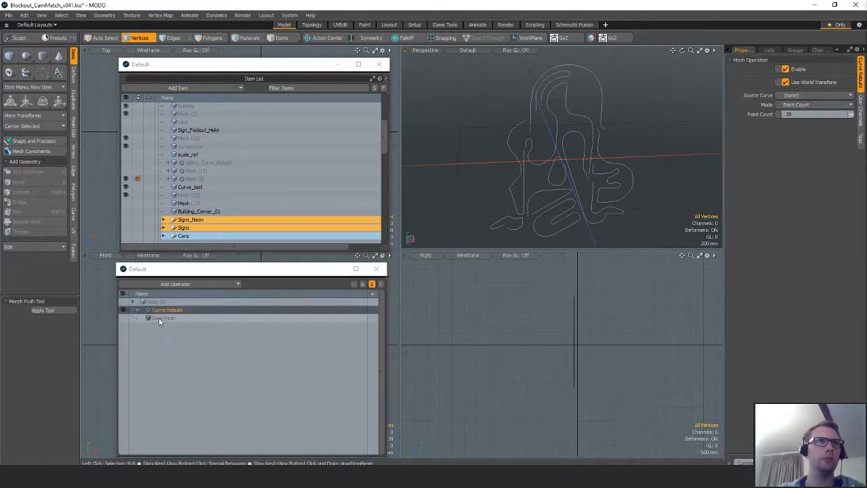
Assign the existing Curve_test mesh as the source curve of the Curve Rebuild operation.
{"action": "left_click", "coordinate": [138, 310]}
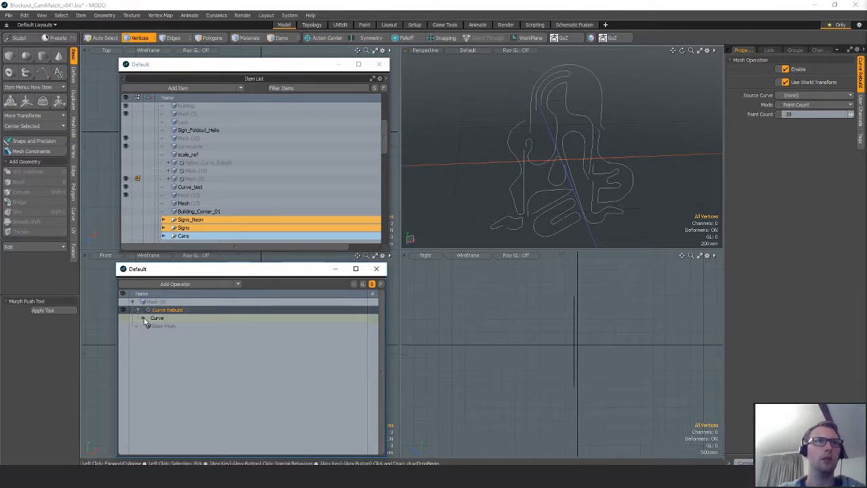
{"action": "left_click", "coordinate": [143, 317]}
{"action": "left_click", "coordinate": [178, 326]}
{"action": "left_click_drag", "start_coordinate": [579, 234], "coordinate": [580, 297]}
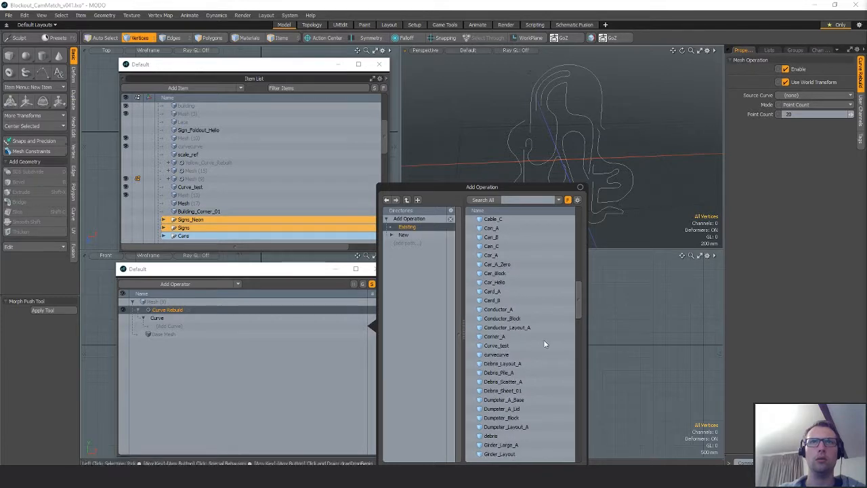
{"action": "double_click", "coordinate": [482, 347]}
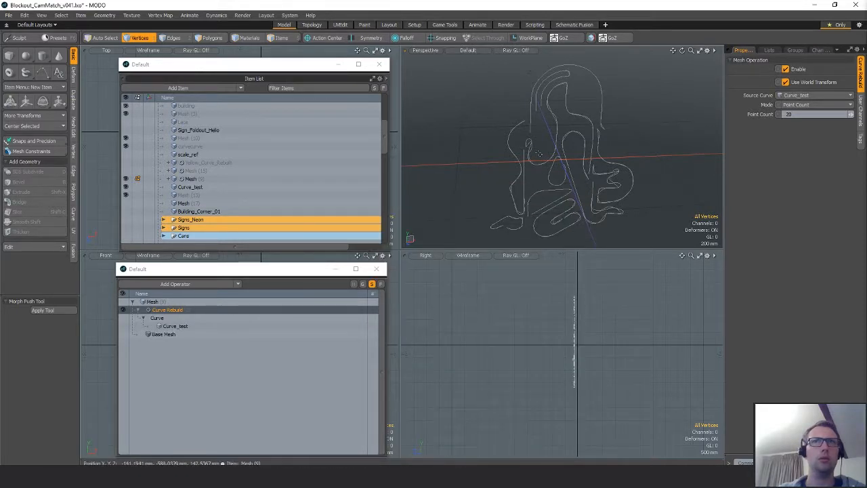
Inspect the rebuilt curve by checking its vertices and how closely it follows the original figure.
{"action": "scroll", "coordinate": [558, 113], "scroll_direction": "up", "scroll_amount": 3}
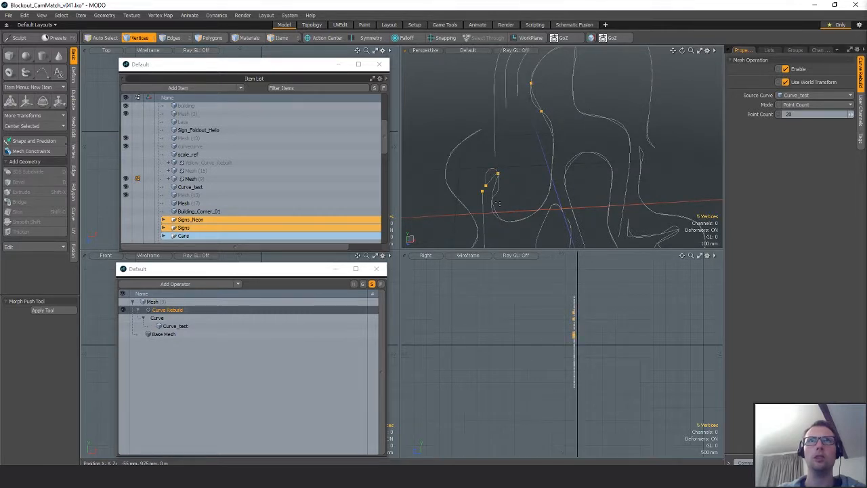
{"action": "scroll", "coordinate": [499, 204], "scroll_direction": "down", "scroll_amount": 3}
{"action": "left_click", "coordinate": [509, 201]}
{"action": "left_click_drag", "start_coordinate": [510, 200], "coordinate": [539, 143], "text": "alt"}
{"action": "key", "text": "ctrl+z"}
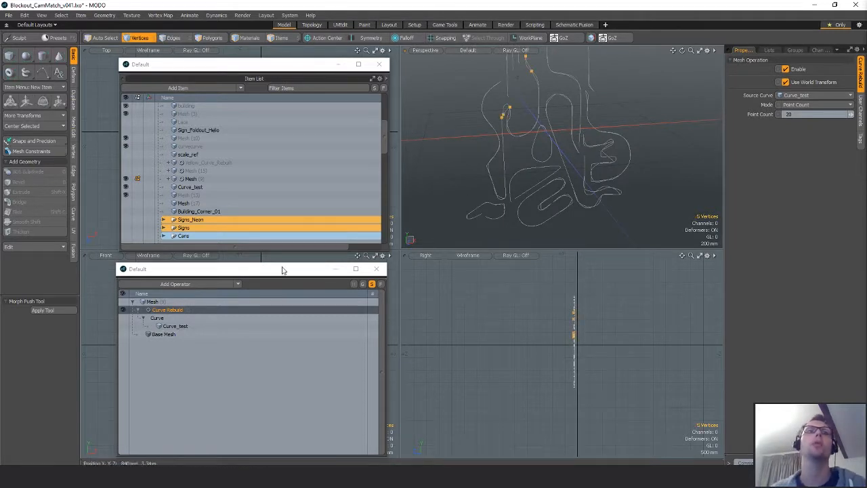
Delete Mesh (9), which holds the Curve Rebuild operation.
{"action": "right_click", "coordinate": [191, 178]}
{"action": "left_click", "coordinate": [170, 332]}
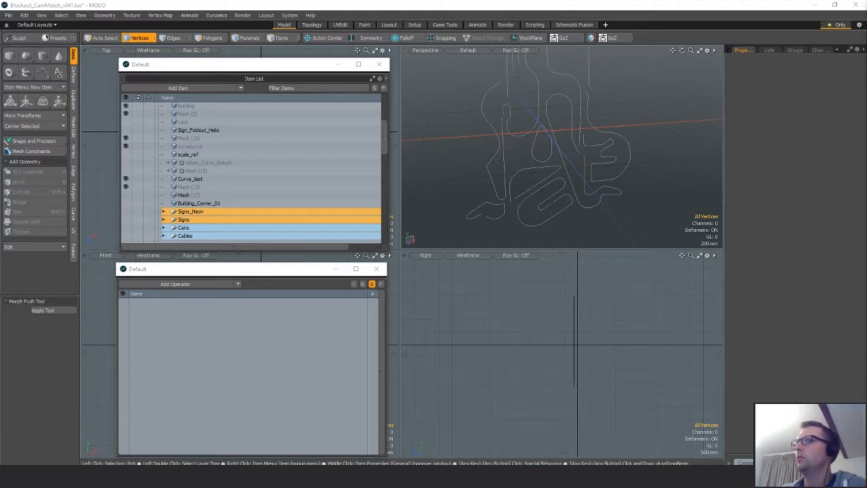
Switch to File Explorer, load Live_Curve_Vaughan_001.lxo from Downloads into MODO, and bring its scene items into view in the item list.
{"action": "key", "text": "alt+Tab"}
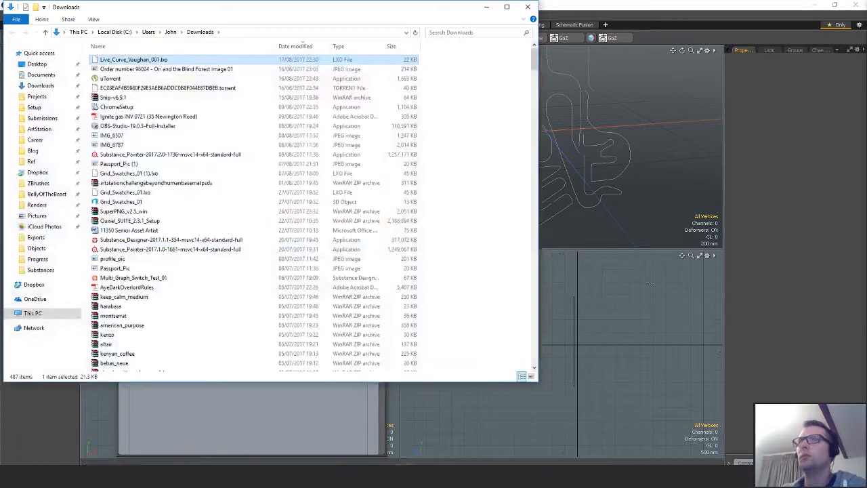
{"action": "left_click_drag", "start_coordinate": [169, 60], "coordinate": [674, 154]}
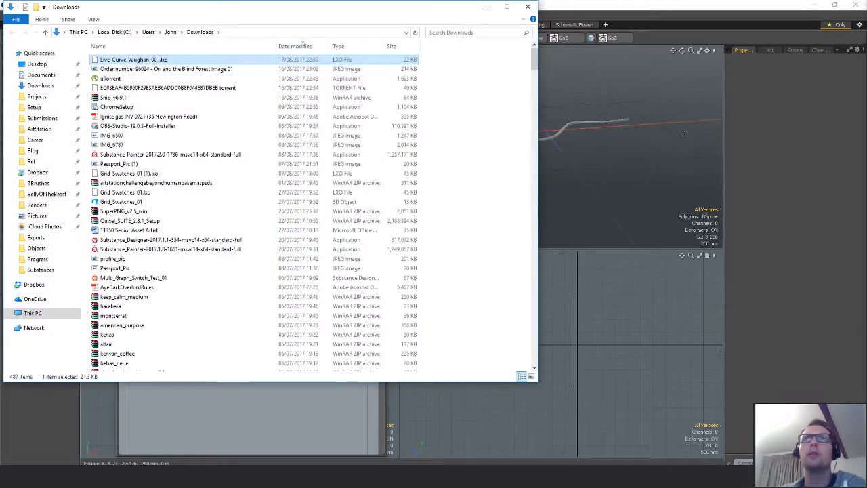
{"action": "left_click", "coordinate": [610, 178]}
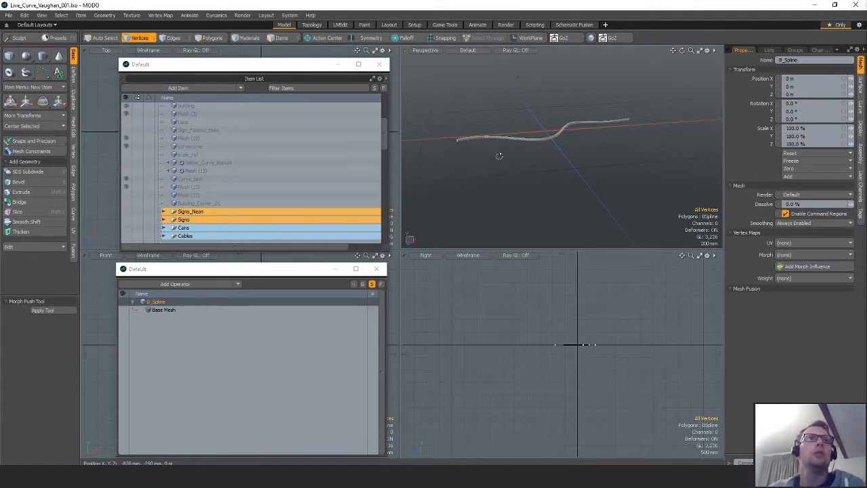
{"action": "left_click_drag", "start_coordinate": [499, 156], "coordinate": [565, 175], "text": "alt"}
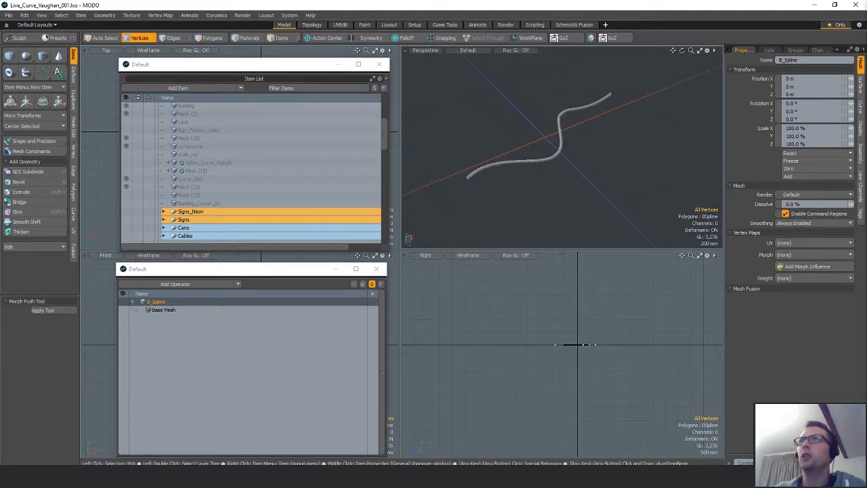
{"action": "left_click", "coordinate": [384, 177]}
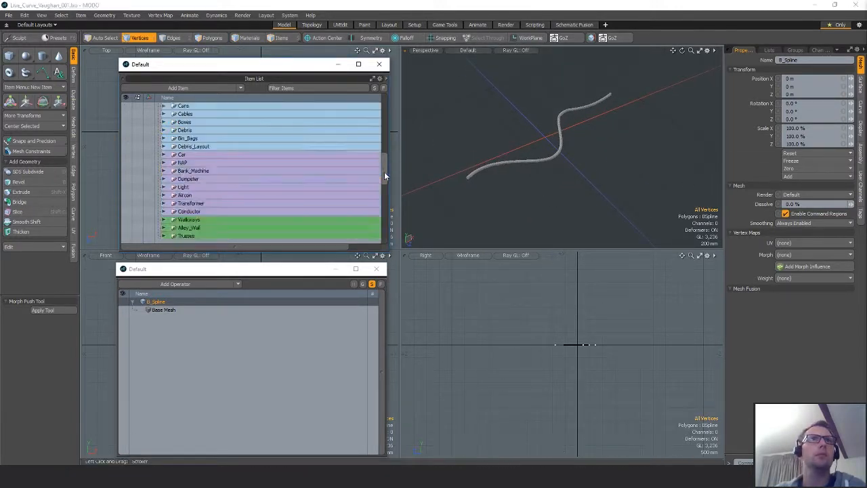
{"action": "left_click", "coordinate": [385, 177]}
Move one outer control vertex of B_Spline to reshape the bend of the lace tube.
{"action": "left_click_drag", "start_coordinate": [515, 162], "coordinate": [542, 185], "text": "alt"}
{"action": "key", "text": "1"}
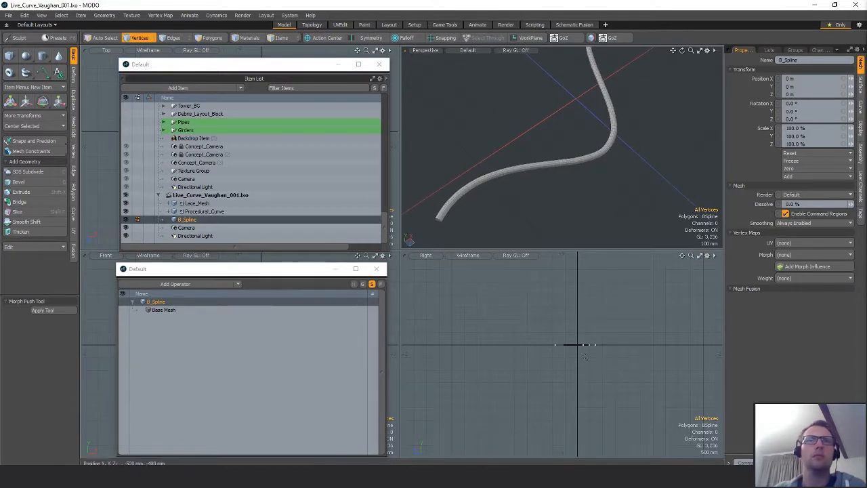
{"action": "right_click_drag", "start_coordinate": [566, 368], "coordinate": [564, 369]}
{"action": "key", "text": "w"}
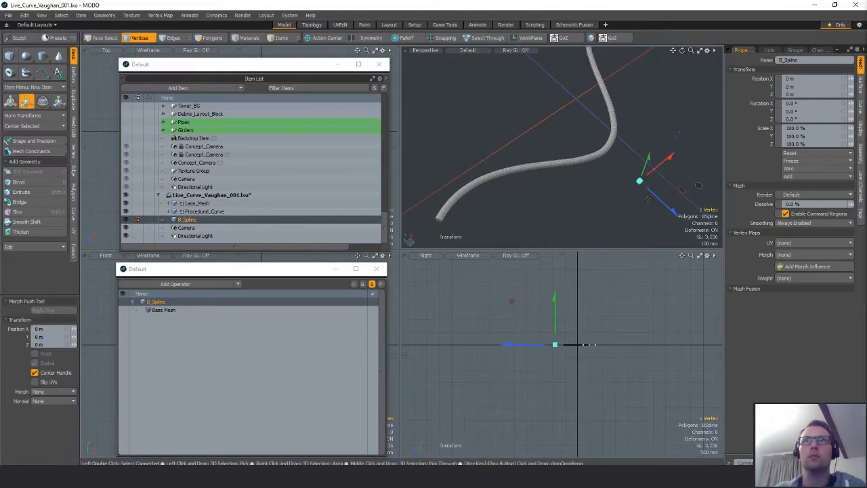
{"action": "mouse_move", "coordinate": [639, 184]}
{"action": "left_mouse_down"}
{"action": "mouse_move", "coordinate": [643, 136]}
{"action": "mouse_move", "coordinate": [610, 152]}
{"action": "mouse_move", "coordinate": [612, 203]}
{"action": "mouse_move", "coordinate": [636, 158]}
{"action": "mouse_move", "coordinate": [580, 230]}
{"action": "mouse_move", "coordinate": [576, 203]}
{"action": "mouse_move", "coordinate": [597, 136]}
{"action": "mouse_move", "coordinate": [617, 144]}
{"action": "left_mouse_up"}
{"action": "key", "text": "space"}
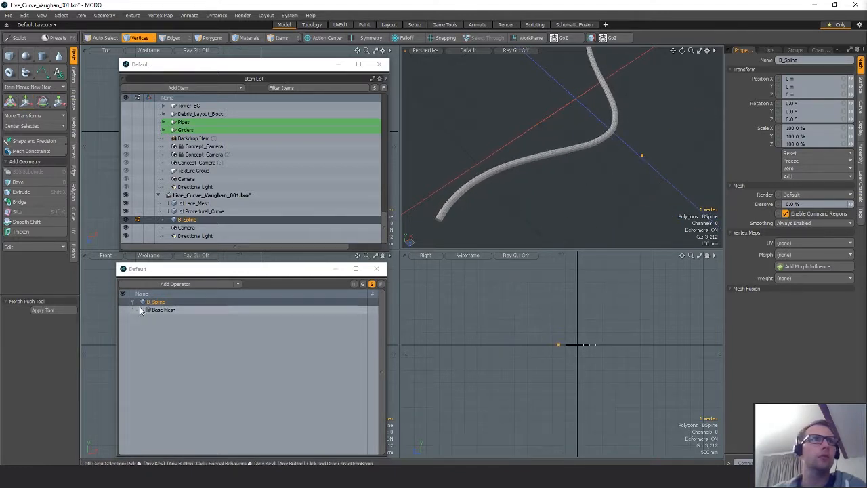
Examine the Curve Rebuild operation of Procedural_Curve in the example scene, including its source curve and available modes.
{"action": "left_click", "coordinate": [169, 212]}
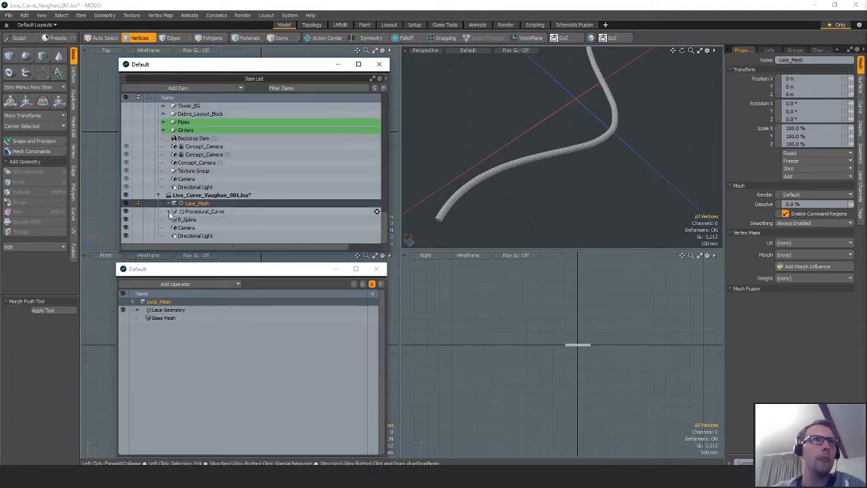
{"action": "left_click", "coordinate": [169, 211]}
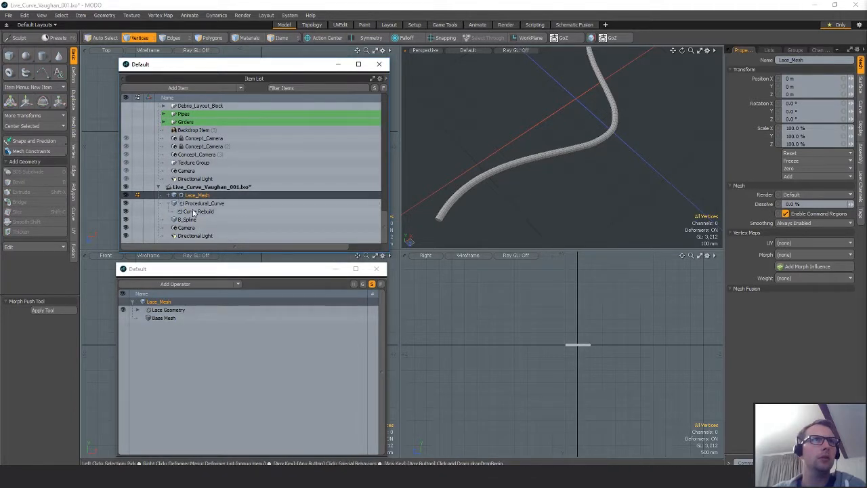
{"action": "left_click", "coordinate": [200, 212]}
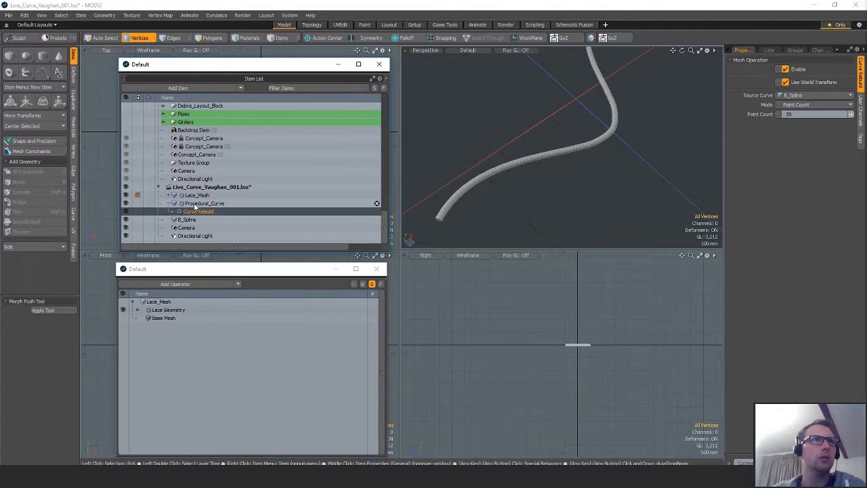
{"action": "left_click", "coordinate": [196, 204]}
{"action": "left_click", "coordinate": [202, 212]}
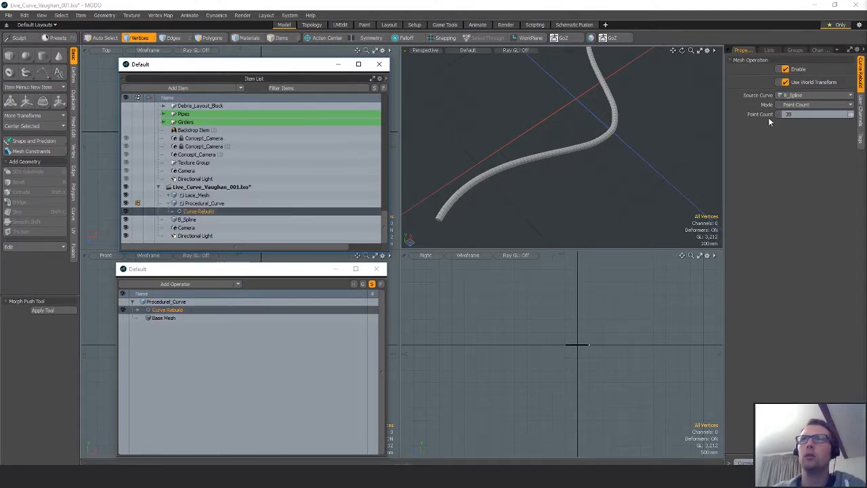
{"action": "left_click", "coordinate": [813, 104]}
{"action": "left_click", "coordinate": [800, 144]}
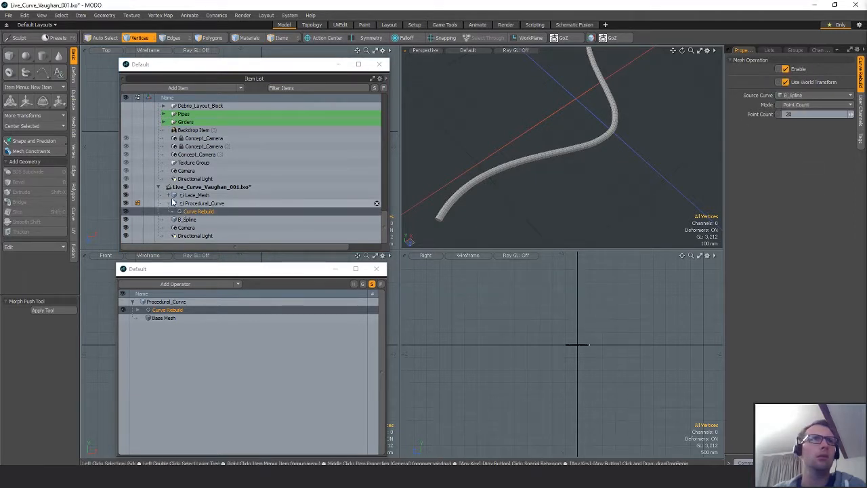
Examine the Lace Geometry settings of Lace_Mesh and the curve input feeding Procedural_Curve's Curve Rebuild.
{"action": "left_click", "coordinate": [175, 195]}
{"action": "left_click", "coordinate": [202, 203]}
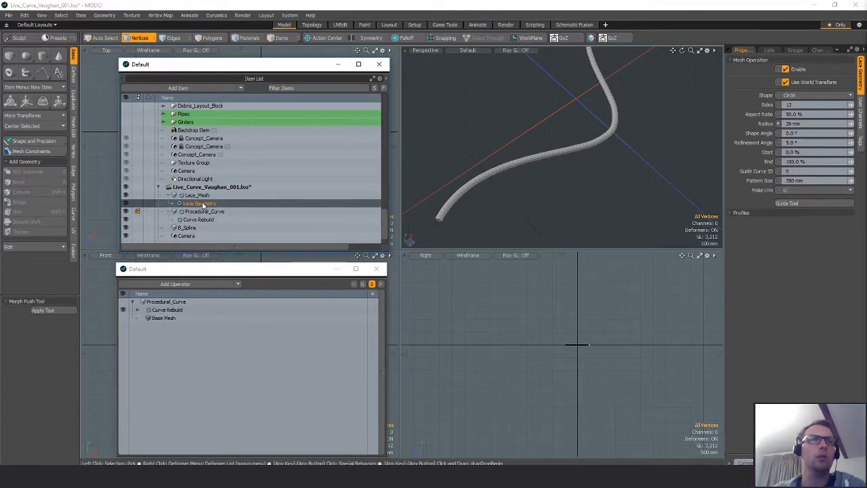
{"action": "left_click", "coordinate": [138, 303]}
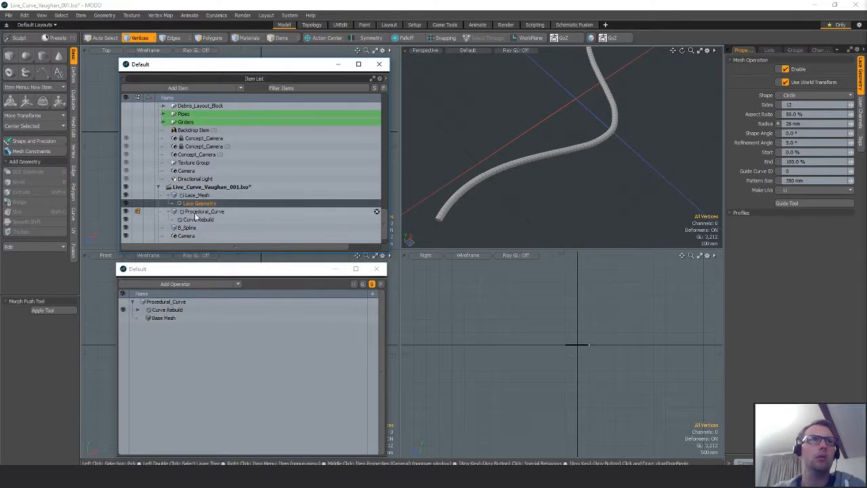
{"action": "left_click", "coordinate": [137, 310]}
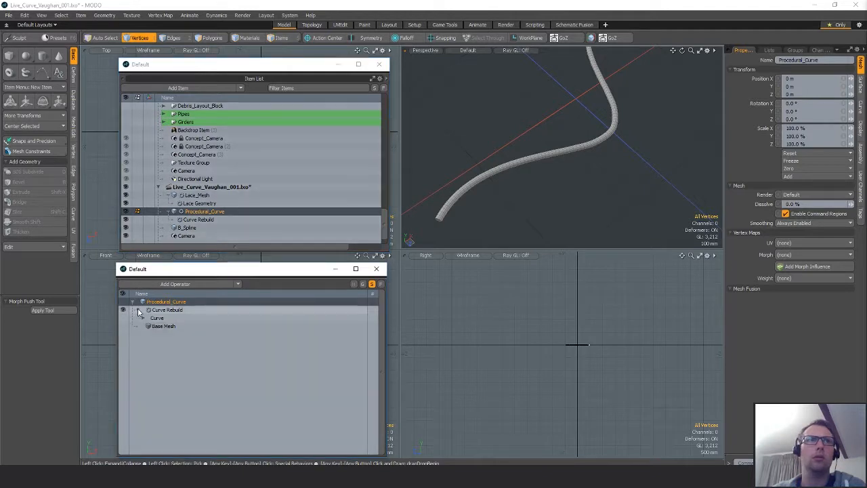
{"action": "left_click", "coordinate": [143, 318]}
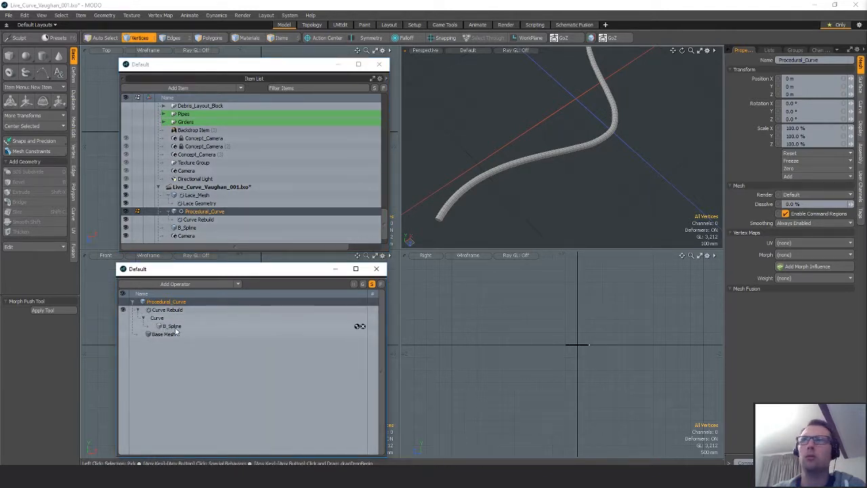
{"action": "left_click", "coordinate": [172, 327]}
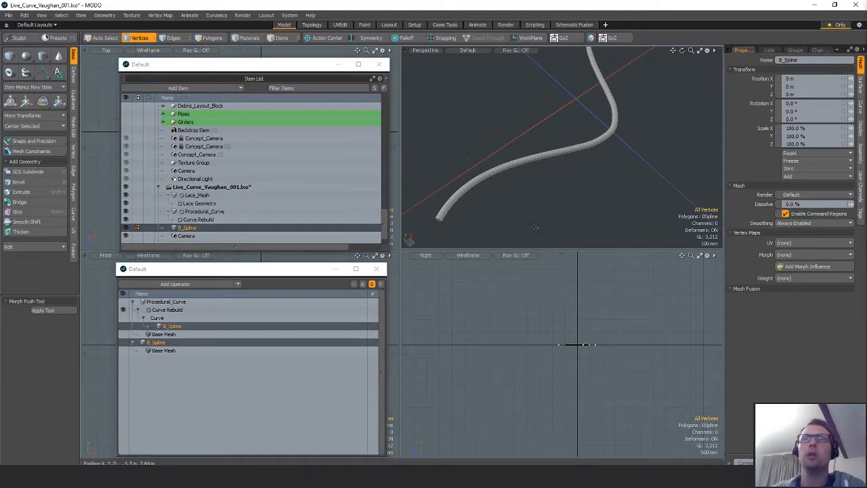
Return to the Blockout_CamMatch_v041.lxo scene and add new empty mesh items around Curve_test in the item list.
{"action": "scroll", "coordinate": [264, 176], "scroll_direction": "up", "scroll_amount": 5}
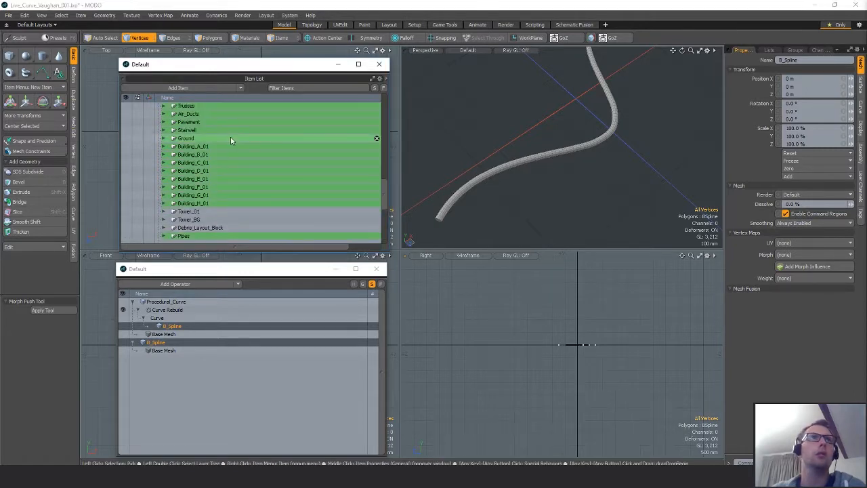
{"action": "left_click", "coordinate": [233, 140]}
{"action": "scroll", "coordinate": [249, 197], "scroll_direction": "down", "scroll_amount": 15}
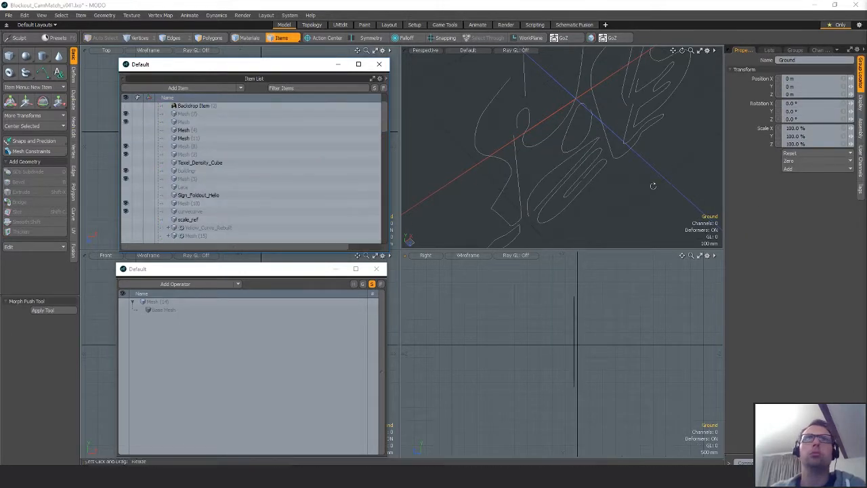
{"action": "scroll", "coordinate": [213, 183], "scroll_direction": "down", "scroll_amount": 5}
{"action": "scroll", "coordinate": [210, 175], "scroll_direction": "up", "scroll_amount": 2}
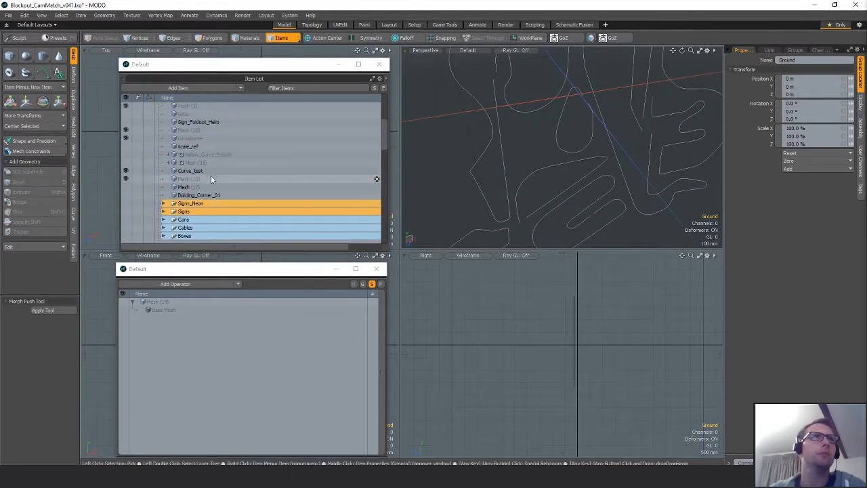
{"action": "left_click", "coordinate": [202, 178]}
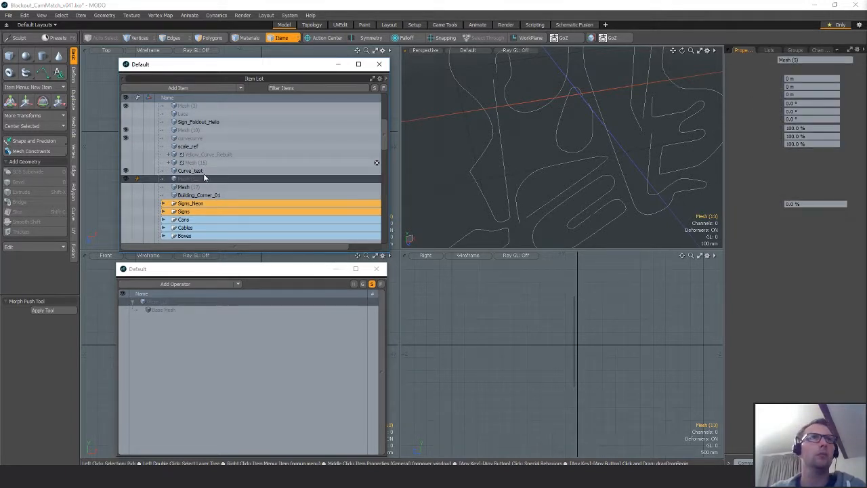
{"action": "left_click_drag", "start_coordinate": [192, 171], "coordinate": [196, 190]}
Add a Curve Rebuild mesh operation to the empty mesh directly below Curve_test.
{"action": "left_click", "coordinate": [195, 197]}
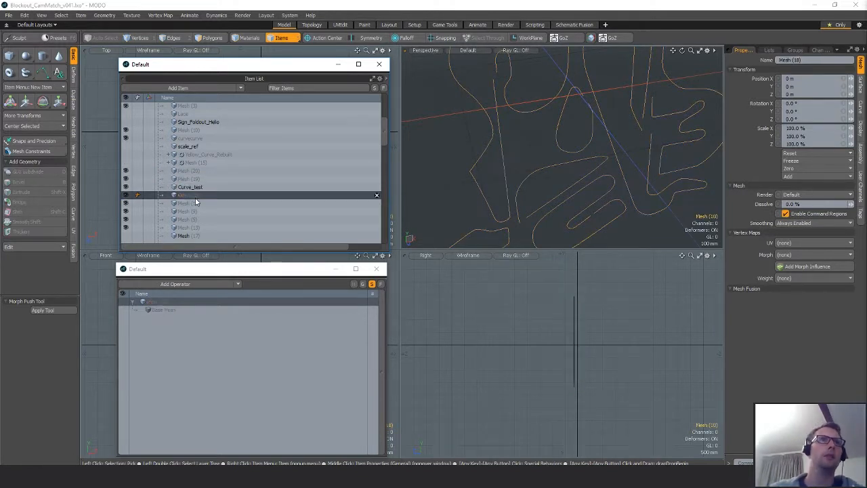
{"action": "left_click", "coordinate": [189, 282]}
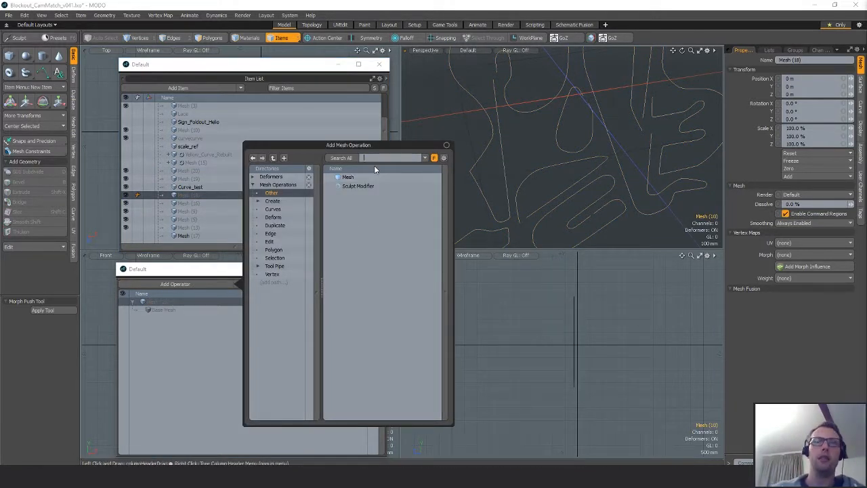
{"action": "type", "text": "curve"}
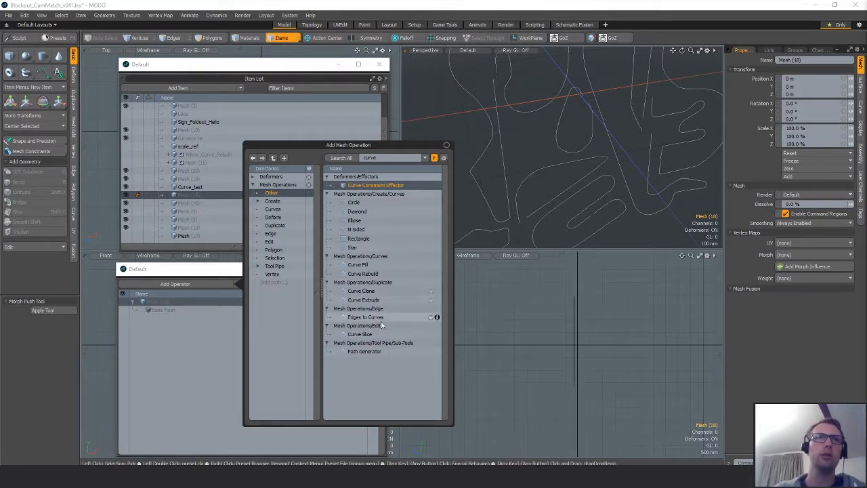
{"action": "double_click", "coordinate": [364, 273]}
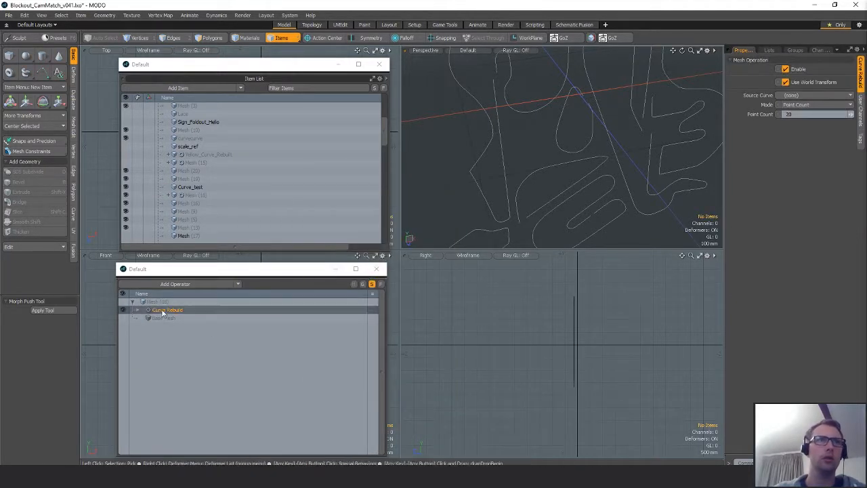
Set the Curve Rebuild operation's source curve to Sign_Neon_A_Yellow_Curve.
{"action": "left_click", "coordinate": [790, 95]}
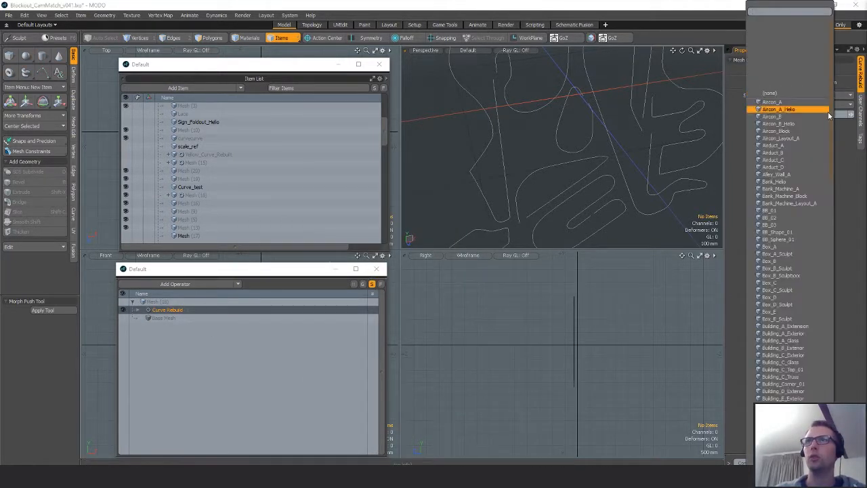
{"action": "scroll", "coordinate": [828, 111], "scroll_direction": "down", "scroll_amount": 10}
{"action": "left_click", "coordinate": [826, 376]}
{"action": "left_click", "coordinate": [807, 94]}
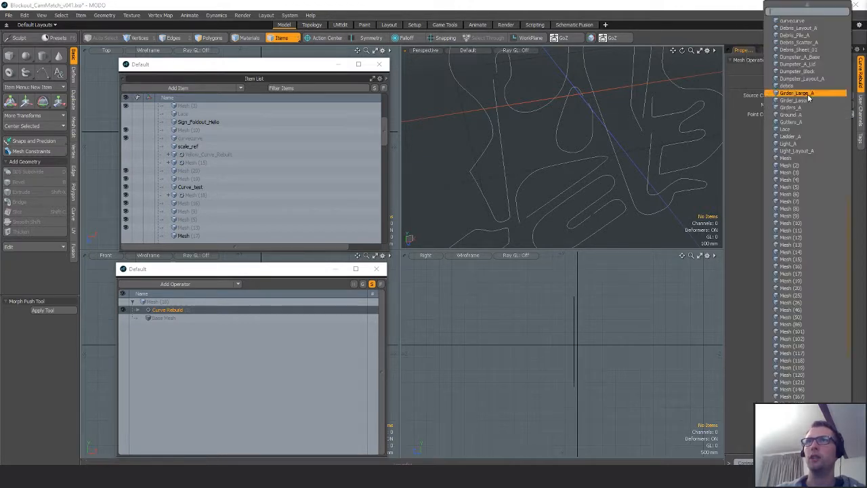
{"action": "scroll", "coordinate": [806, 370], "scroll_direction": "down", "scroll_amount": 10}
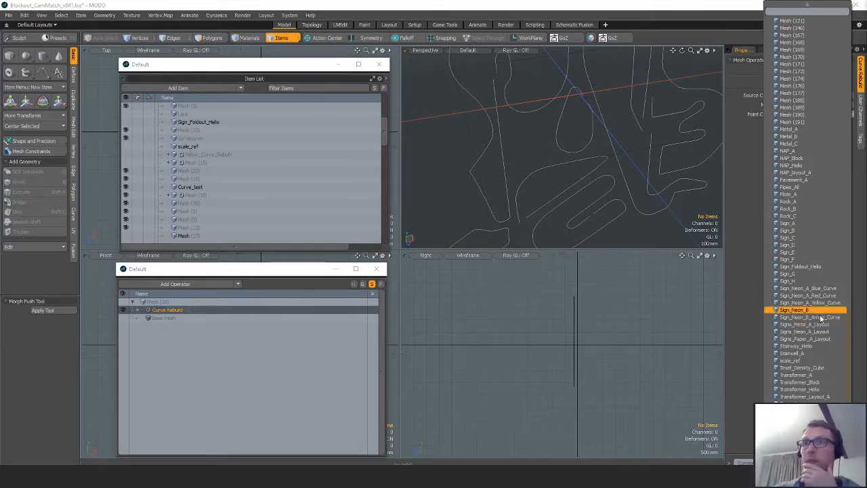
{"action": "key", "text": "Escape"}
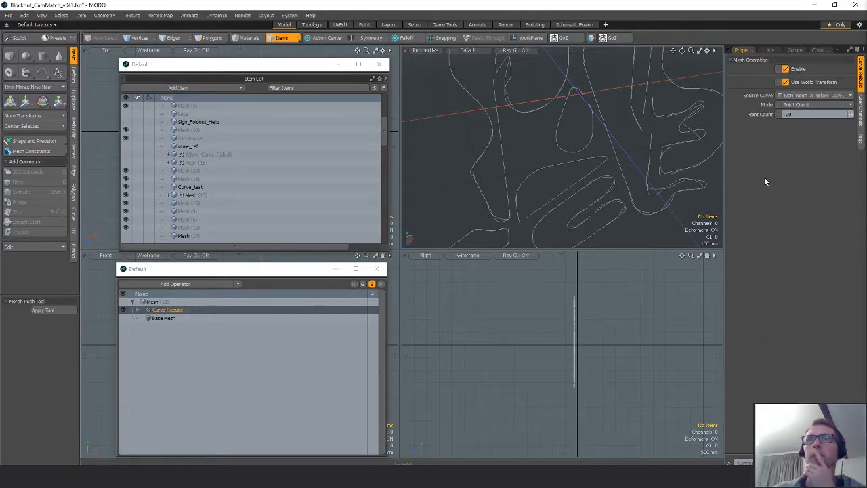
Change the Curve Rebuild mode to Spacing Distance and check the rebuilt curves against the whole figure.
{"action": "left_click", "coordinate": [813, 104]}
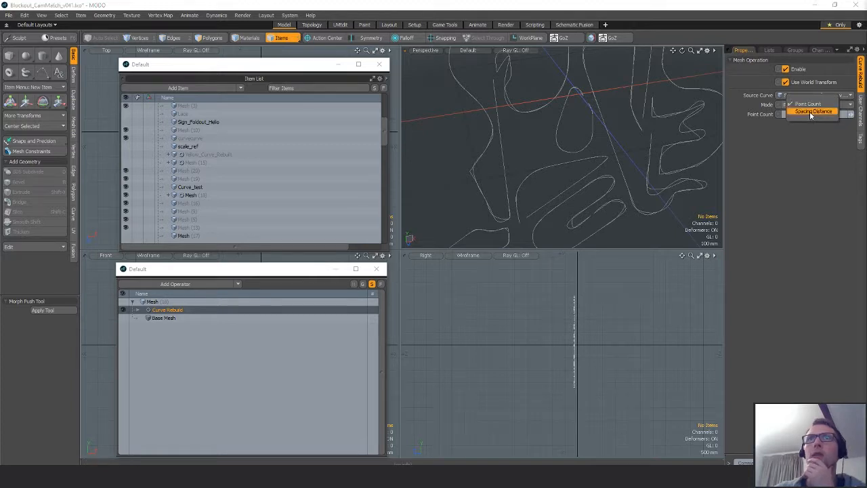
{"action": "left_click", "coordinate": [813, 111]}
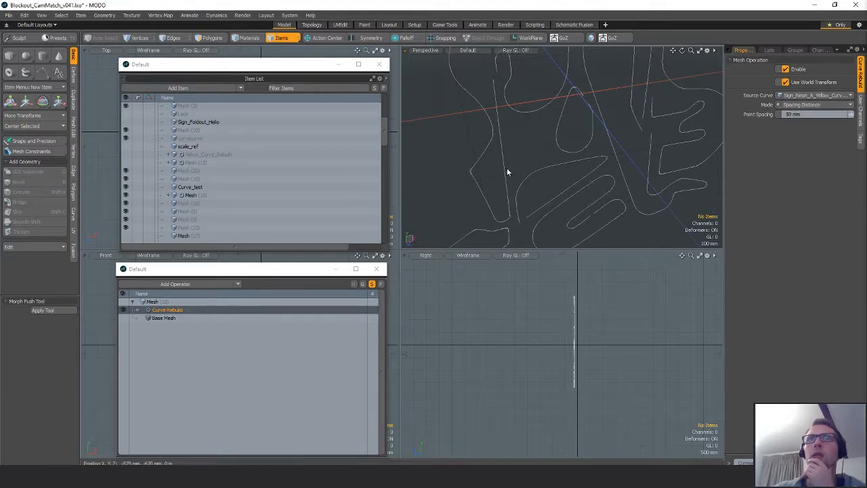
{"action": "mouse_move", "coordinate": [581, 181]}
{"action": "left_mouse_down", "text": "alt"}
{"action": "mouse_move", "coordinate": [610, 132]}
{"action": "mouse_move", "coordinate": [598, 142]}
{"action": "mouse_move", "coordinate": [606, 183]}
{"action": "left_mouse_up", "text": "alt"}
{"action": "scroll", "coordinate": [610, 131], "scroll_direction": "down", "scroll_amount": 4}
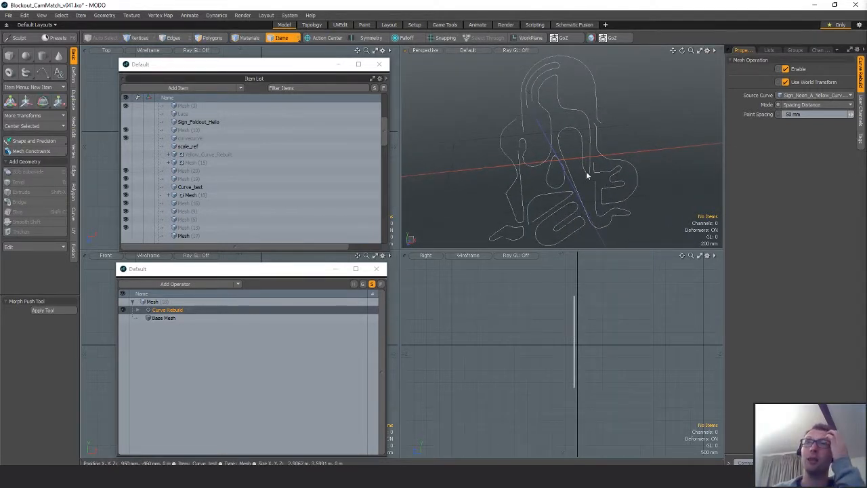
Rename the mesh holding the Curve Rebuild operation as Curve_Rebuild_Spacing.
{"action": "left_click", "coordinate": [200, 195]}
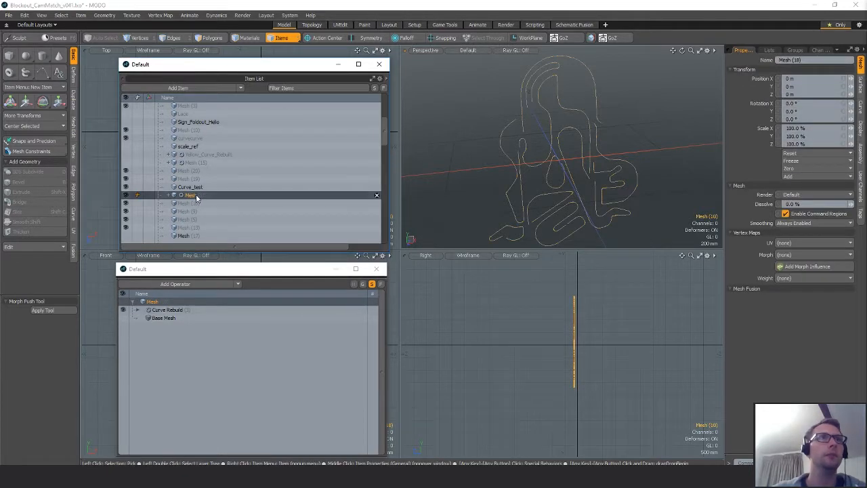
{"action": "double_click", "coordinate": [196, 196]}
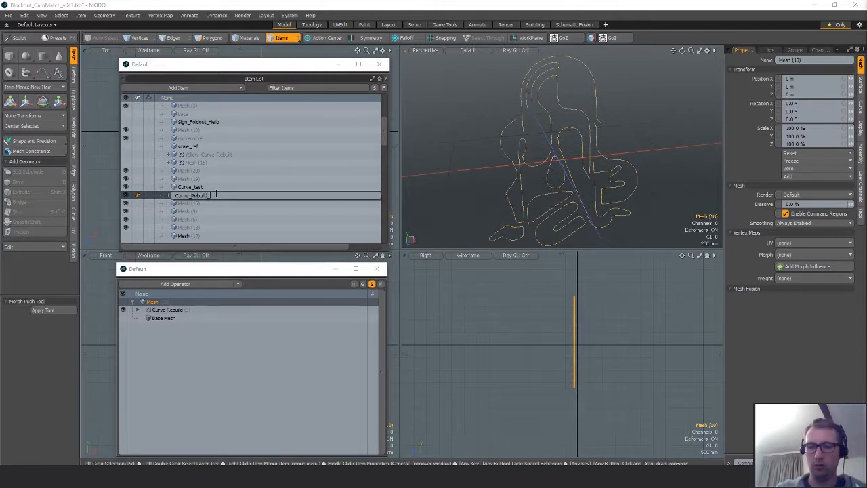
{"action": "type", "text": "Curve_Rebuild_Spacing"}
{"action": "key", "text": "Return"}
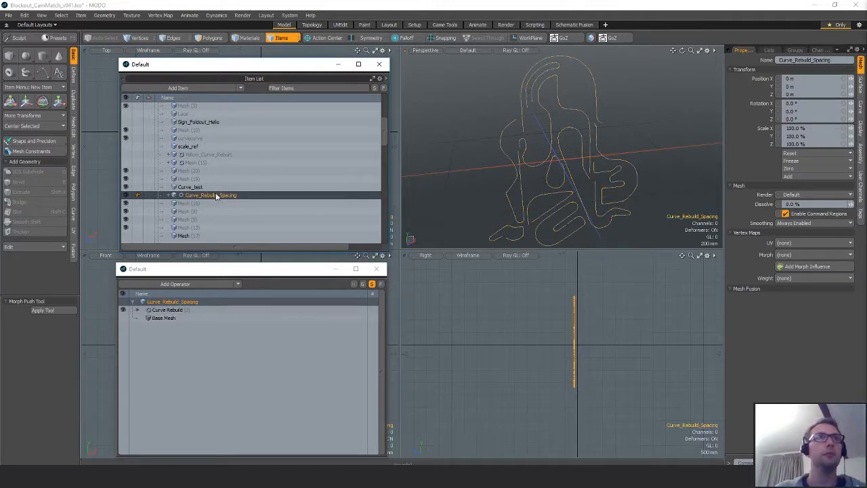
Add a Lace Geometry mesh operation to the empty mesh directly below Curve_Rebuild_Spacing.
{"action": "left_click", "coordinate": [198, 203]}
{"action": "left_click", "coordinate": [191, 283]}
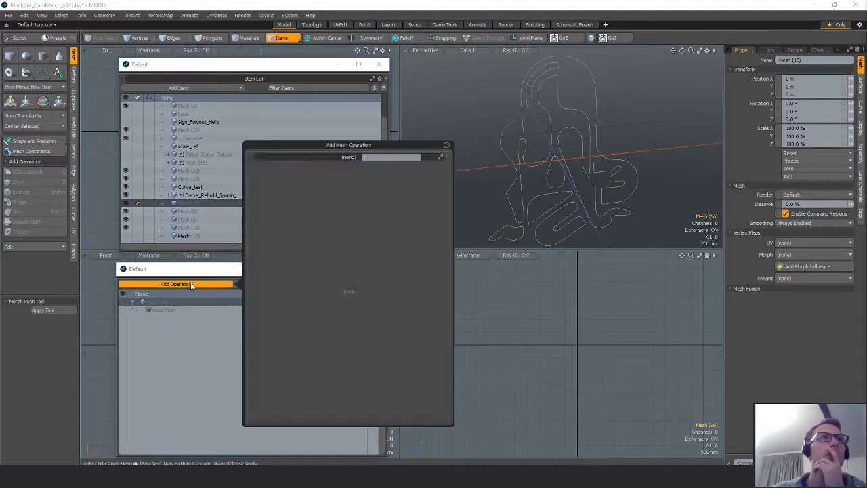
{"action": "type", "text": "lace"}
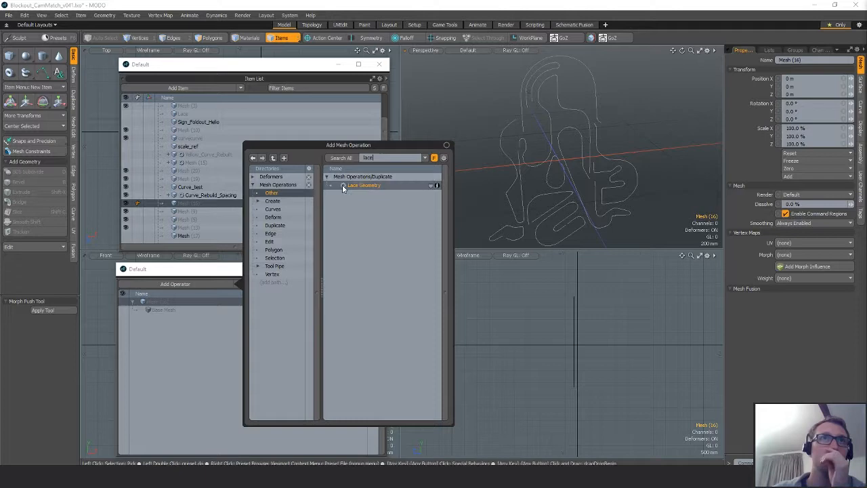
{"action": "double_click", "coordinate": [343, 184]}
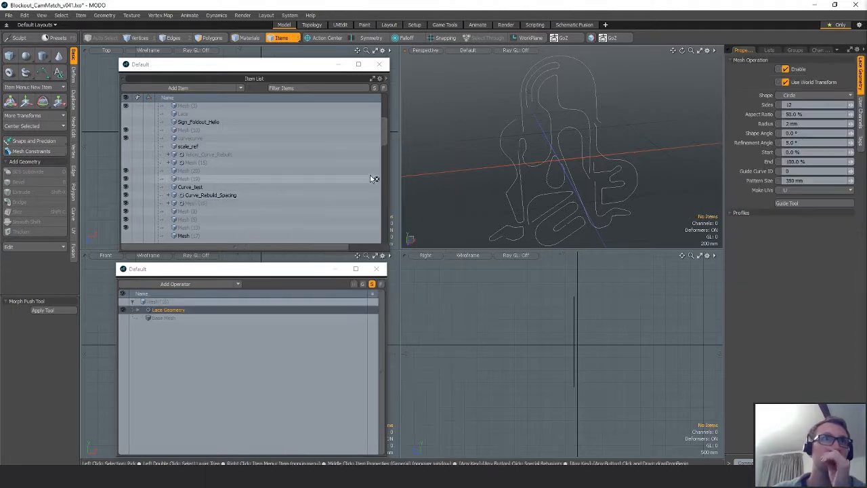
Assign the existing Curve_Rebuild_Spacing mesh as the guide curve of the Lace Geometry operation.
{"action": "left_click", "coordinate": [140, 311]}
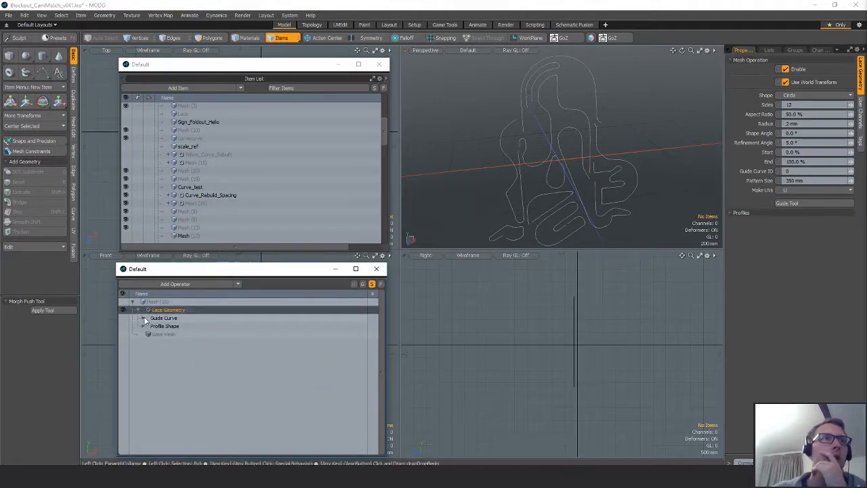
{"action": "left_click", "coordinate": [143, 318]}
{"action": "left_click", "coordinate": [175, 326]}
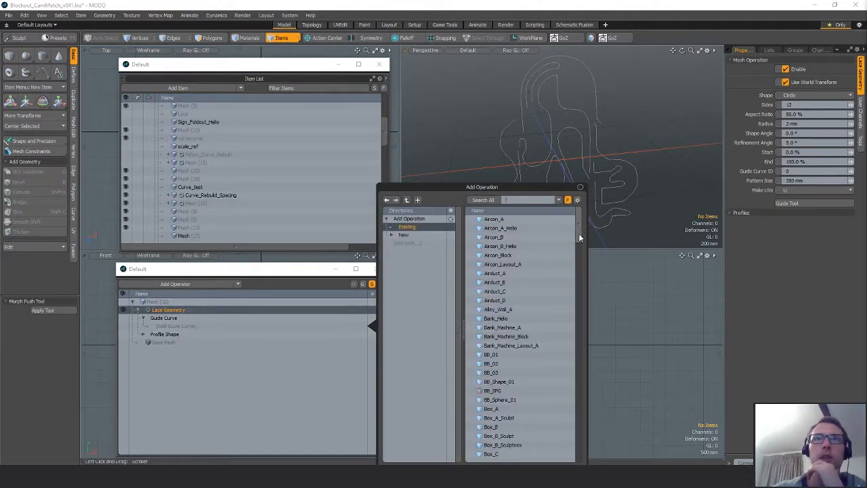
{"action": "left_click_drag", "start_coordinate": [579, 234], "coordinate": [584, 301]}
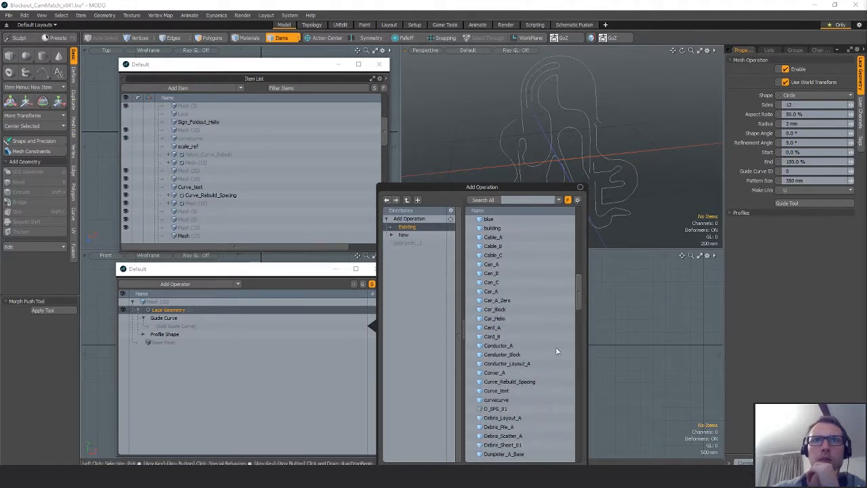
{"action": "double_click", "coordinate": [483, 382]}
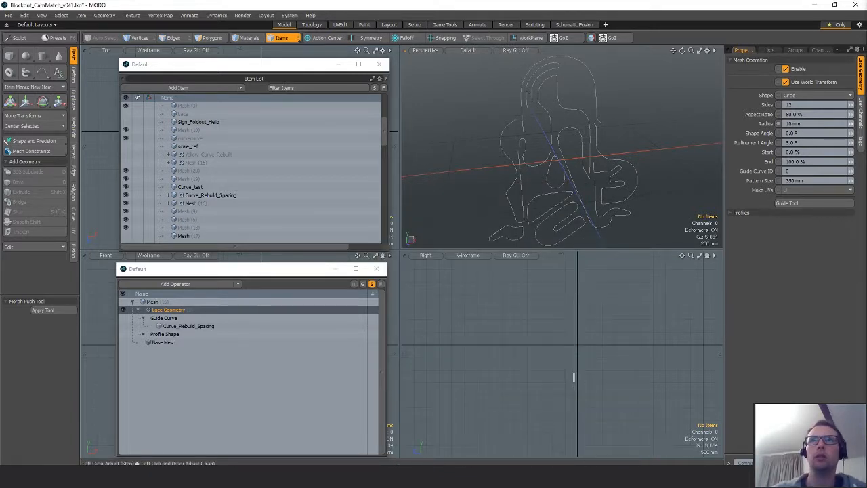
Set the radius of the Lace Geometry operation to 20 mm.
{"action": "left_click", "coordinate": [805, 123]}
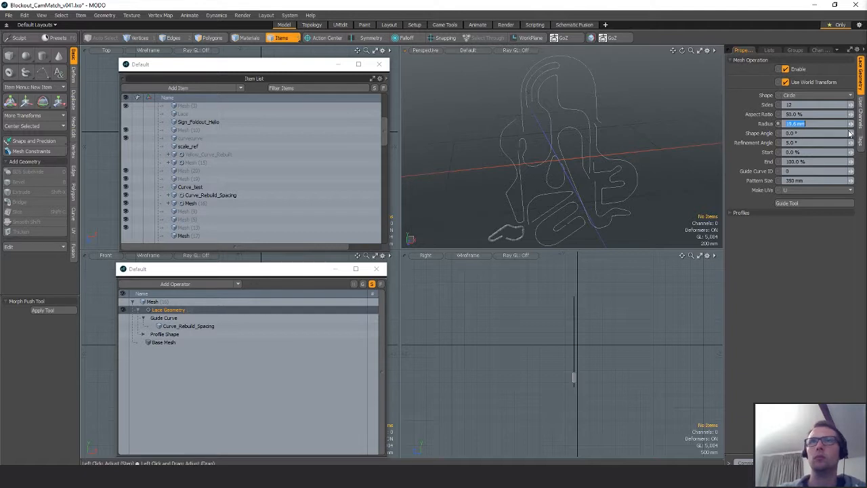
{"action": "type", "text": "30"}
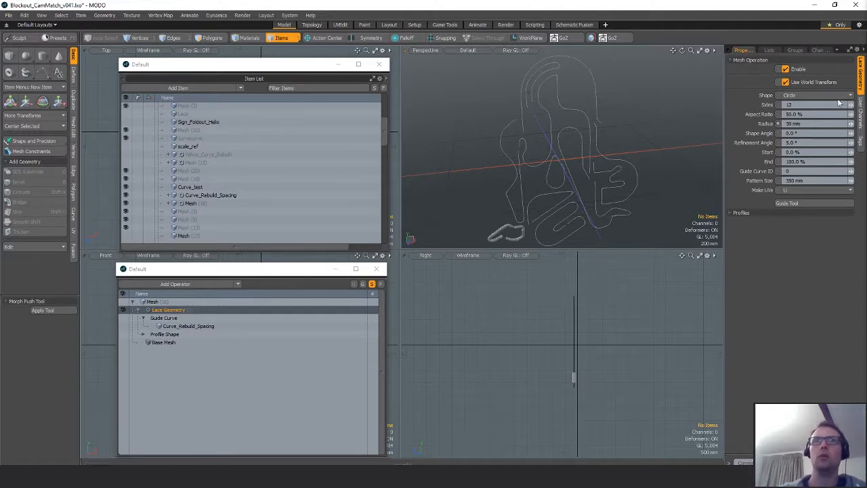
{"action": "key", "text": "Return"}
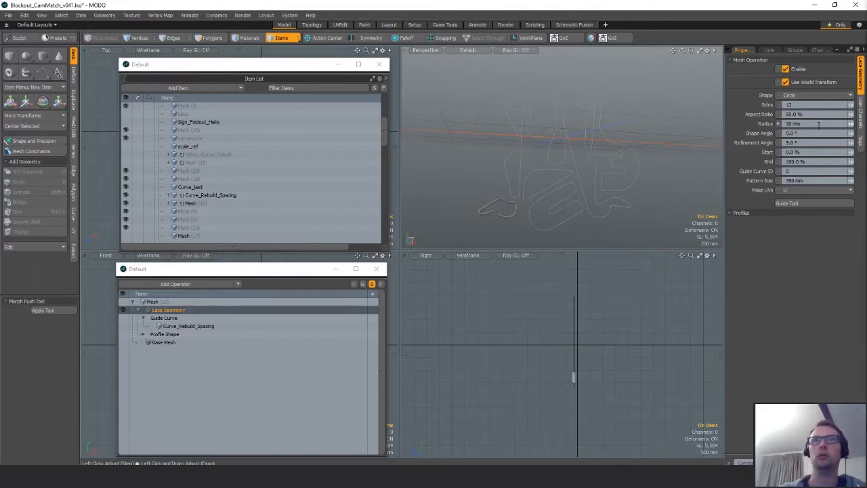
Set the Lace Geometry refinement angle to 0° and the pattern size to about 142 mm.
{"action": "scroll", "coordinate": [568, 199], "scroll_direction": "up", "scroll_amount": 4}
{"action": "left_click_drag", "start_coordinate": [568, 199], "coordinate": [576, 178], "text": "alt"}
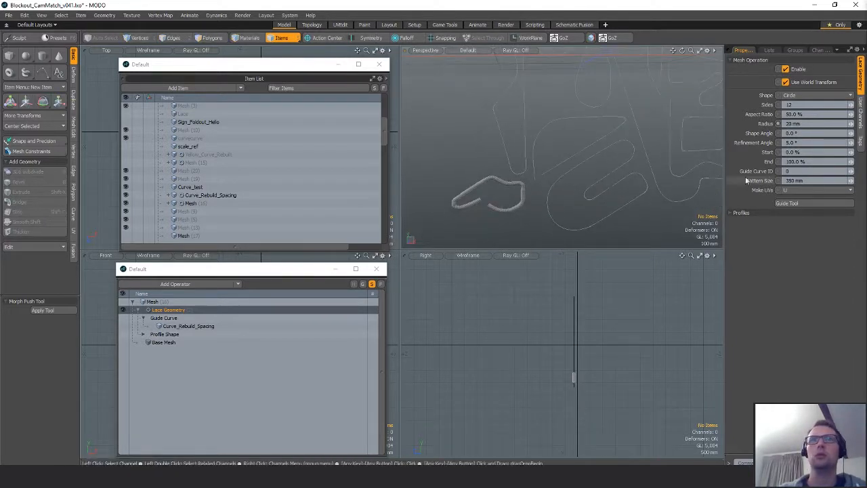
{"action": "left_click_drag", "start_coordinate": [510, 188], "coordinate": [551, 163], "text": "ctrl+alt"}
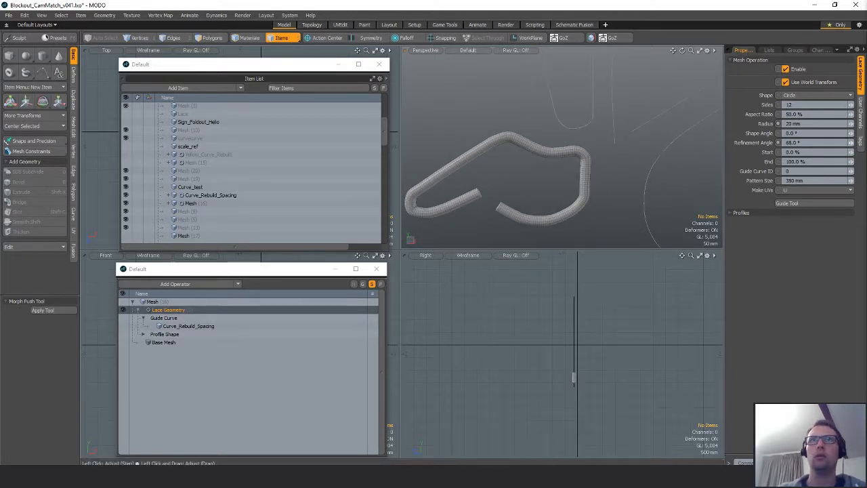
{"action": "mouse_move", "coordinate": [851, 142]}
{"action": "left_mouse_down"}
{"action": "mouse_move", "coordinate": [842, 140]}
{"action": "mouse_move", "coordinate": [855, 134]}
{"action": "mouse_move", "coordinate": [854, 152]}
{"action": "mouse_move", "coordinate": [834, 152]}
{"action": "mouse_move", "coordinate": [850, 152]}
{"action": "left_mouse_up"}
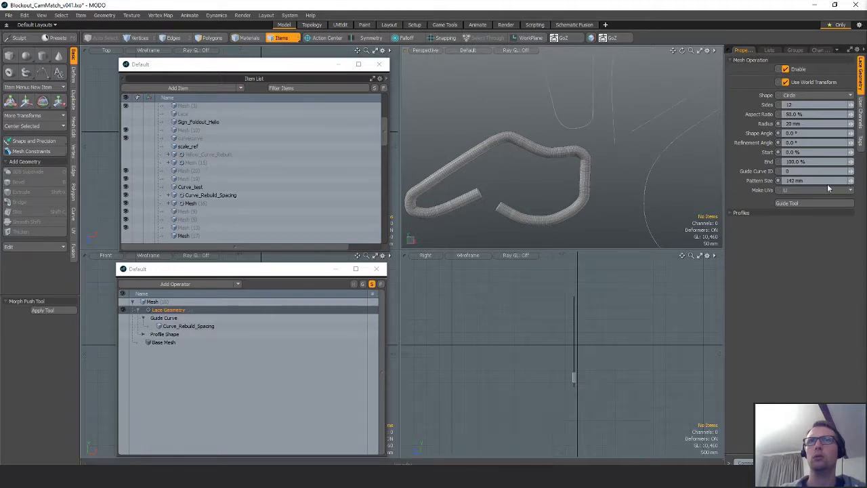
Set the lace profile to 8 sides and its aspect ratio to 0%.
{"action": "left_click", "coordinate": [806, 105]}
{"action": "type", "text": "6"}
{"action": "key", "text": "Return"}
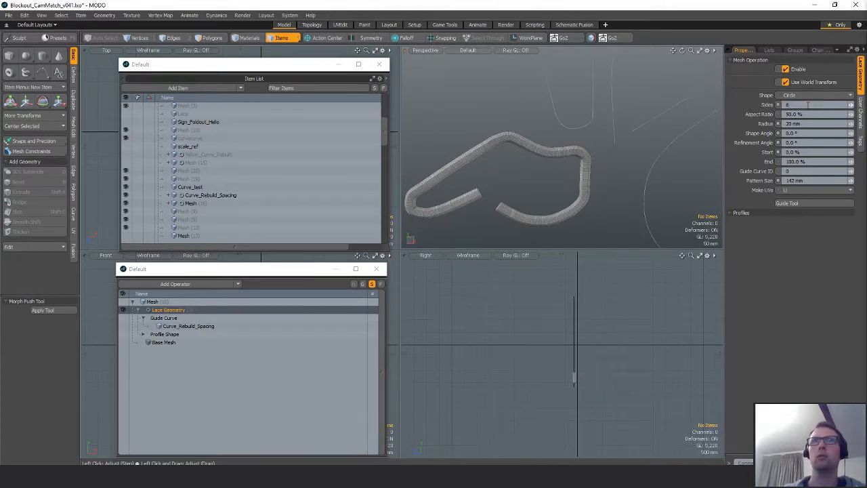
{"action": "type", "text": "8"}
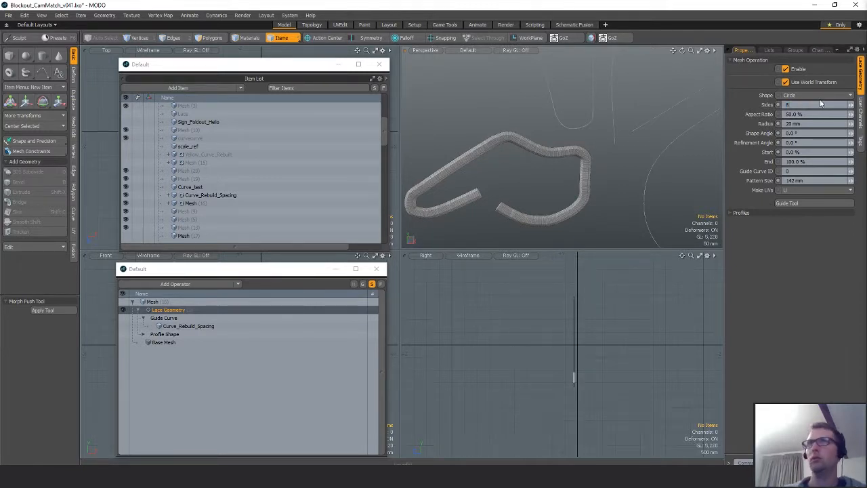
{"action": "key", "text": "Return"}
{"action": "type", "text": "0"}
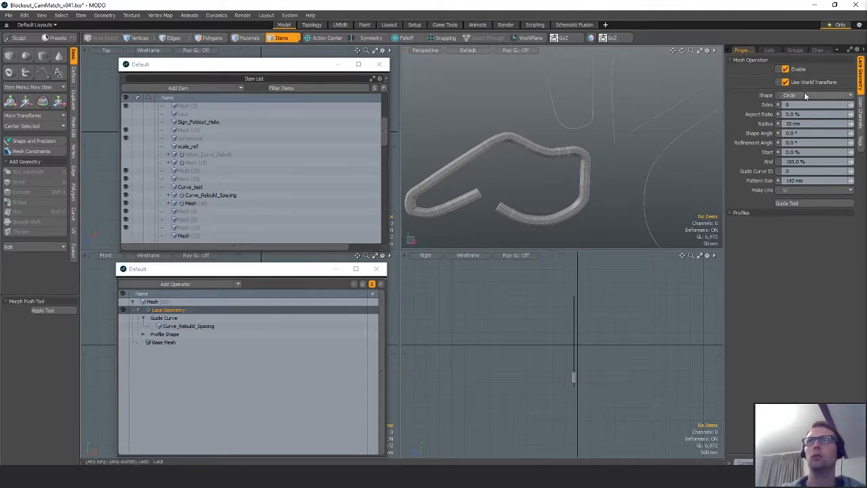
Try the Rectangle, Square and Oval shapes on the lace tube and return the shape to Circle.
{"action": "left_click", "coordinate": [804, 95]}
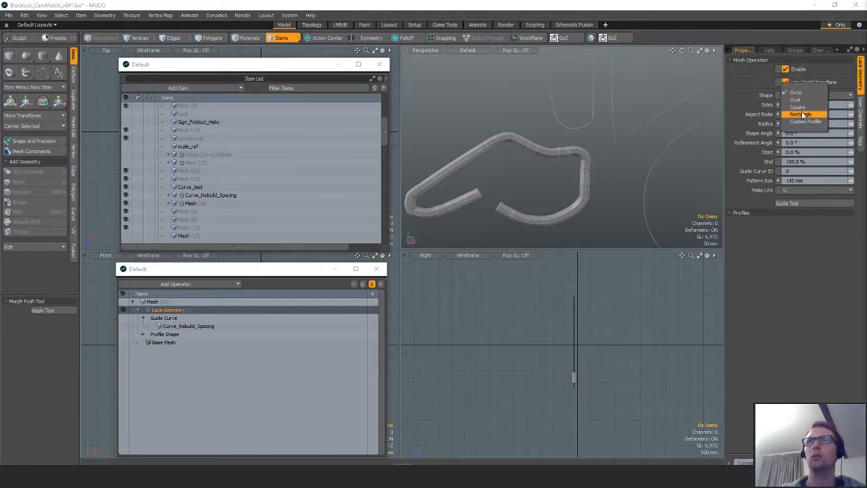
{"action": "left_click", "coordinate": [802, 115]}
{"action": "left_click", "coordinate": [803, 99]}
{"action": "left_click", "coordinate": [797, 89]}
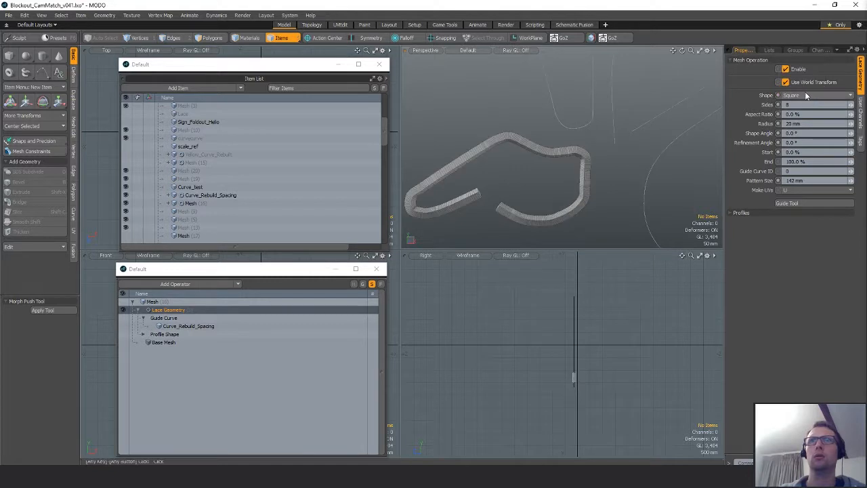
{"action": "left_click", "coordinate": [804, 92]}
{"action": "left_click", "coordinate": [800, 89]}
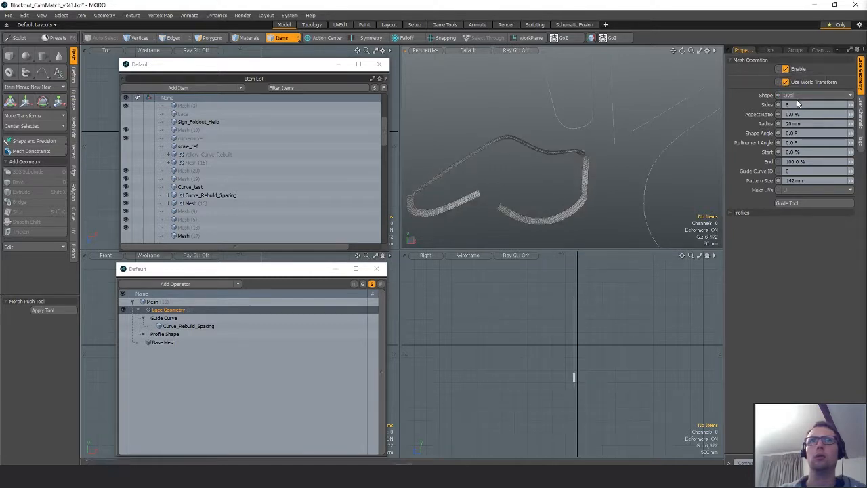
{"action": "left_click", "coordinate": [798, 99]}
{"action": "left_click", "coordinate": [786, 89]}
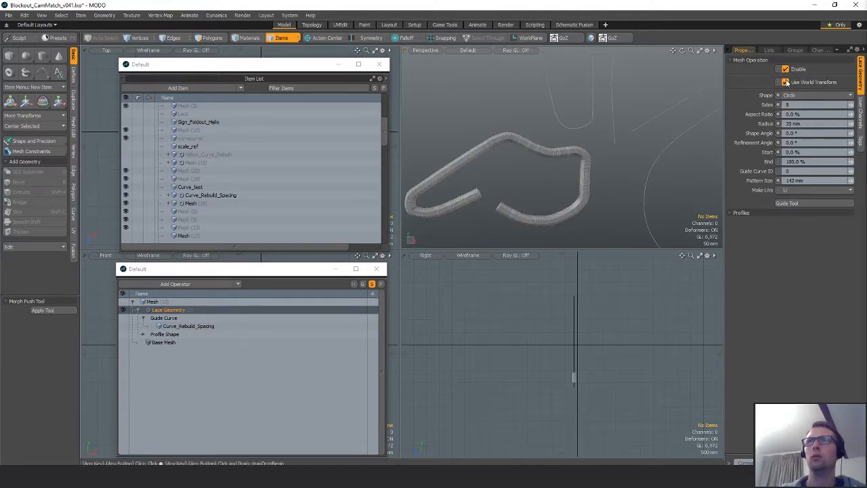
Switch the Use World Transform and Enable options of the Lace Geometry operation off and back on.
{"action": "left_click", "coordinate": [785, 82]}
{"action": "left_click", "coordinate": [786, 69]}
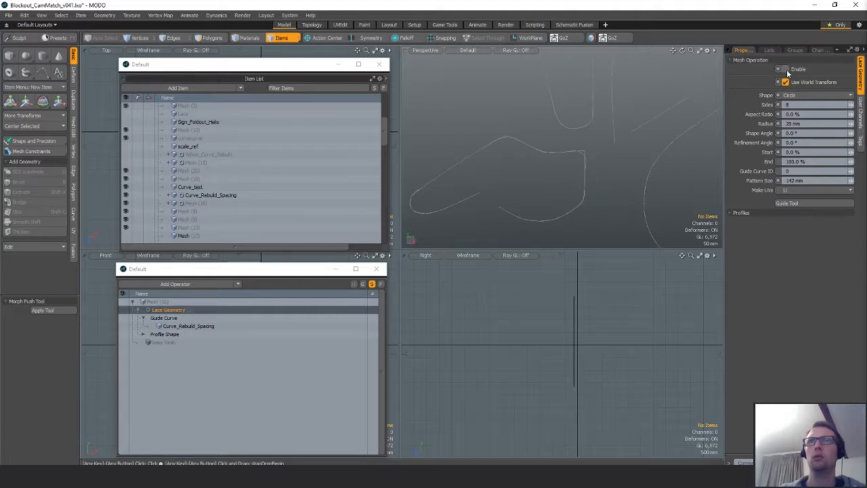
{"action": "left_click", "coordinate": [785, 69]}
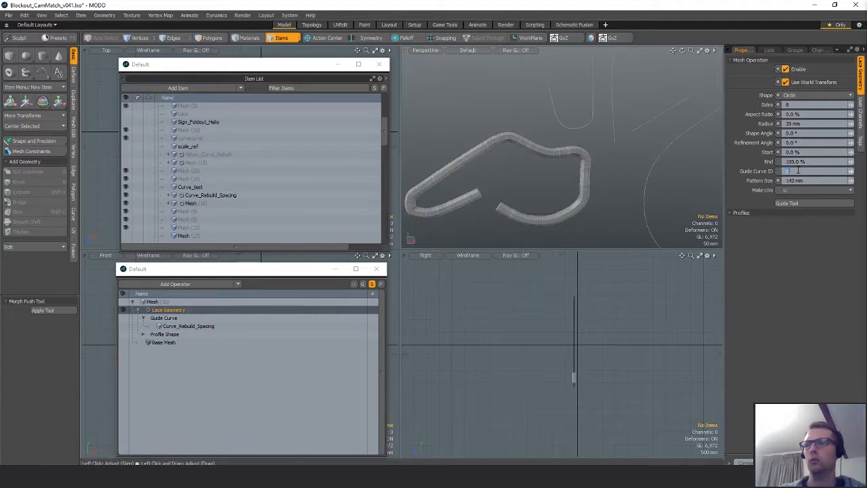
Set the Guide Curve ID of the Lace Geometry operation to 1 so the tube follows another curve.
{"action": "type", "text": "1"}
{"action": "key", "text": "Return"}
{"action": "left_click_drag", "start_coordinate": [604, 145], "coordinate": [549, 160], "text": "alt"}
Make the Curve_Rebuild_Spacing mesh active in vertex mode and close the mesh operations window.
{"action": "left_click", "coordinate": [556, 134]}
{"action": "key", "text": "3"}
{"action": "left_click", "coordinate": [543, 156]}
{"action": "scroll", "coordinate": [552, 160], "scroll_direction": "up", "scroll_amount": 3}
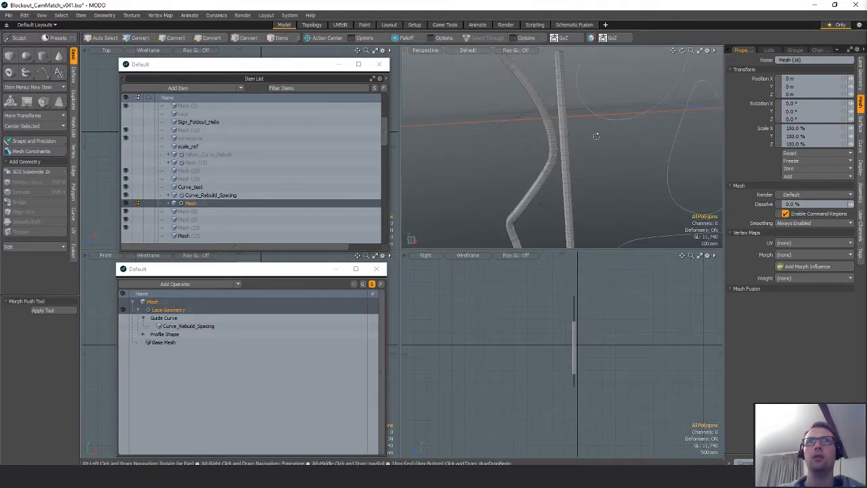
{"action": "key", "text": "5"}
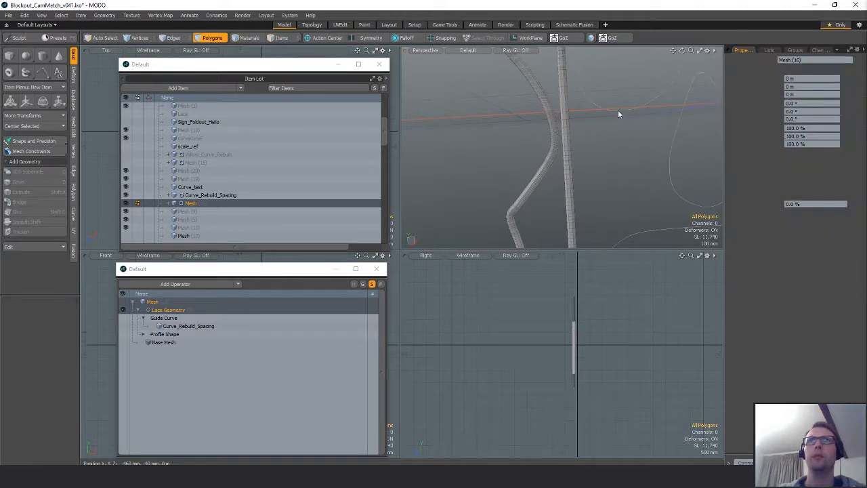
{"action": "left_click", "coordinate": [618, 110]}
{"action": "key", "text": "1"}
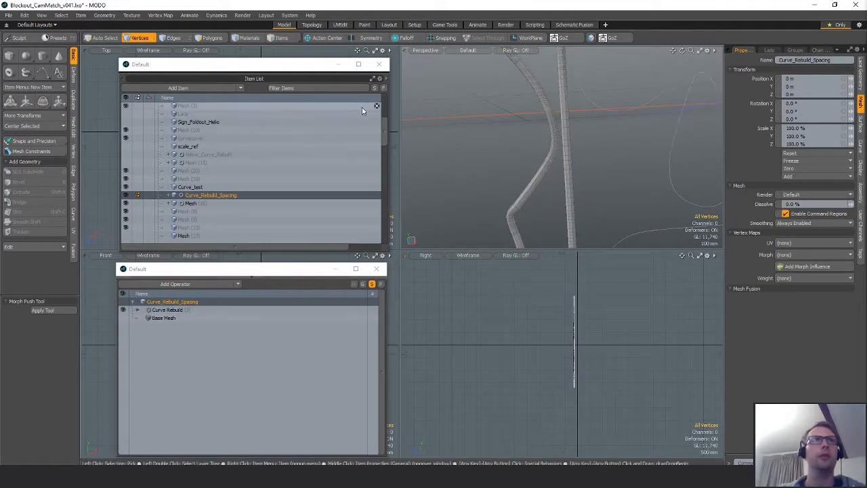
{"action": "left_click_drag", "start_coordinate": [372, 264], "coordinate": [373, 325]}
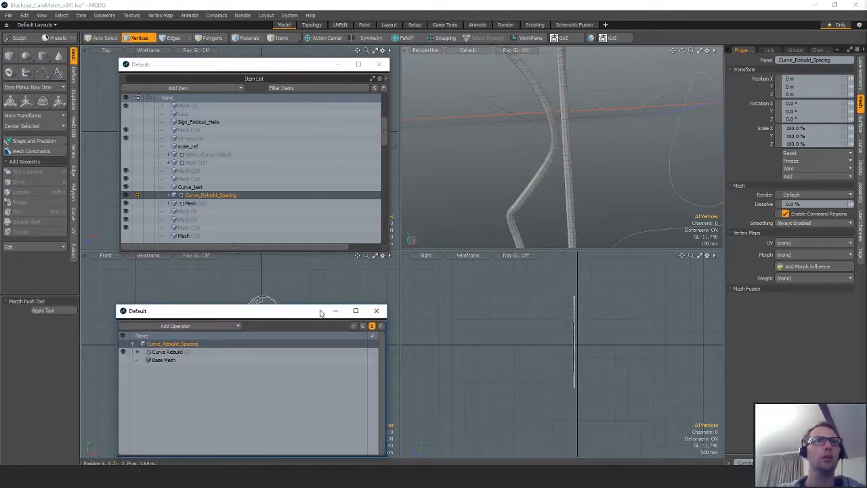
{"action": "left_click", "coordinate": [376, 330]}
Try to move three vertices of the rebuilt curve inside the bend of the lace tube.
{"action": "left_click_drag", "start_coordinate": [234, 349], "coordinate": [412, 354], "text": "ctrl+alt"}
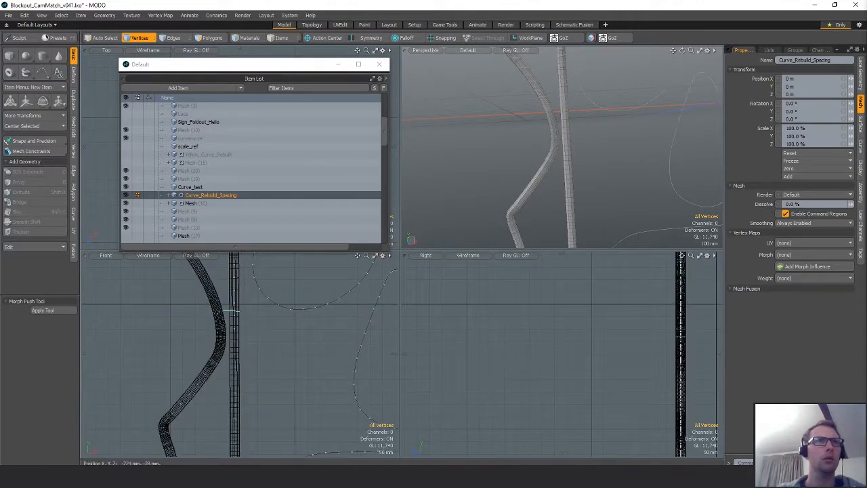
{"action": "right_click_drag", "start_coordinate": [271, 311], "coordinate": [292, 380]}
{"action": "scroll", "coordinate": [231, 339], "scroll_direction": "up", "scroll_amount": 2}
{"action": "key", "text": "ctrl+z"}
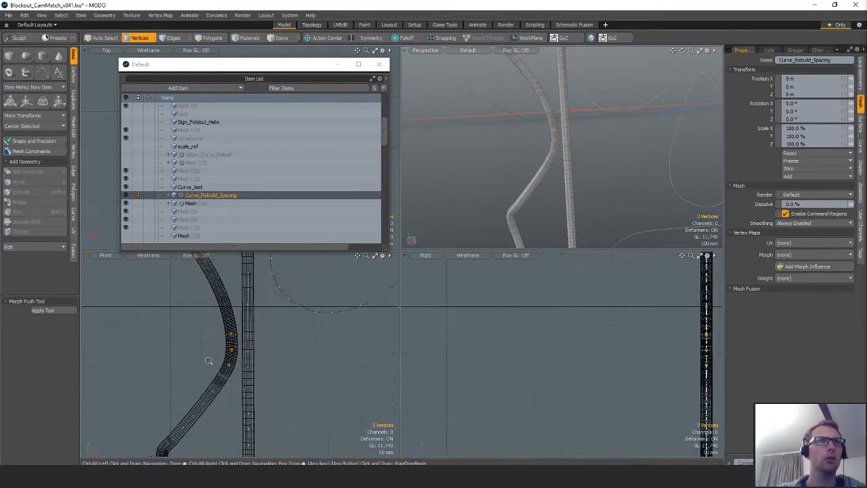
{"action": "key", "text": "w"}
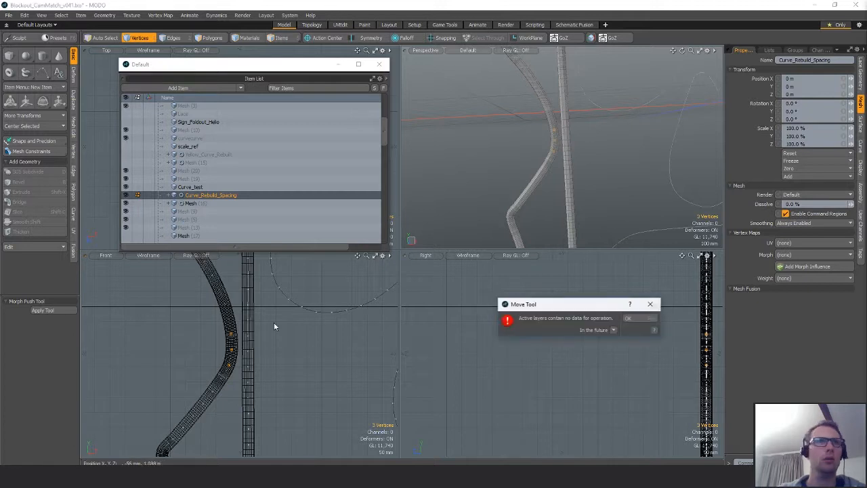
{"action": "key", "text": "Return"}
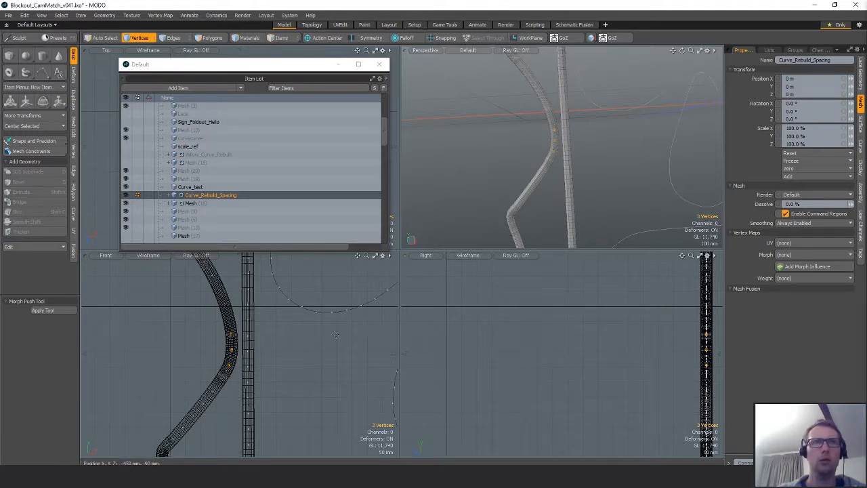
{"action": "key", "text": "w"}
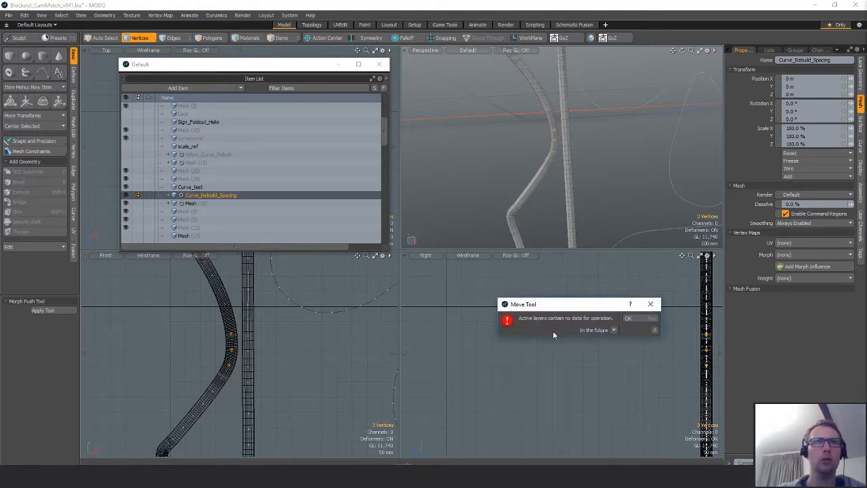
{"action": "left_click", "coordinate": [626, 320]}
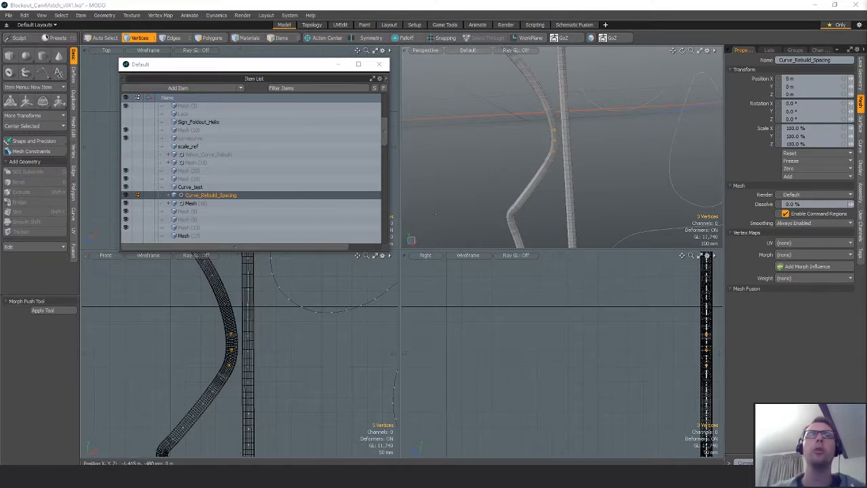
Clear the vertex selection and inspect the lace tube against the rest of the figure's curves.
{"action": "key", "text": "alt+Tab"}
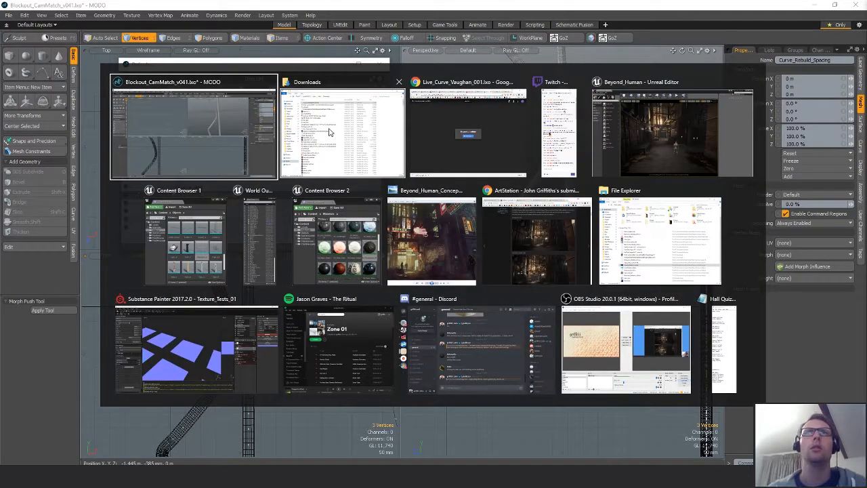
{"action": "left_click", "coordinate": [234, 130]}
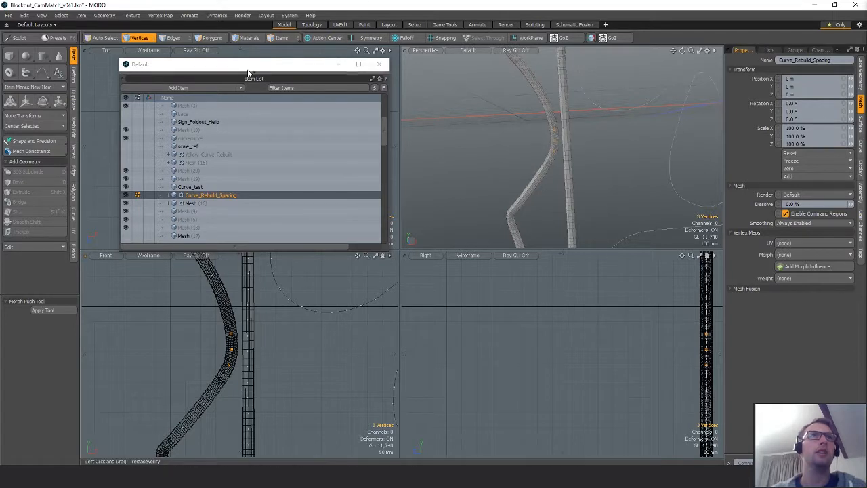
{"action": "left_click_drag", "start_coordinate": [248, 75], "coordinate": [239, 59]}
{"action": "left_click", "coordinate": [620, 203]}
{"action": "key", "text": "a"}
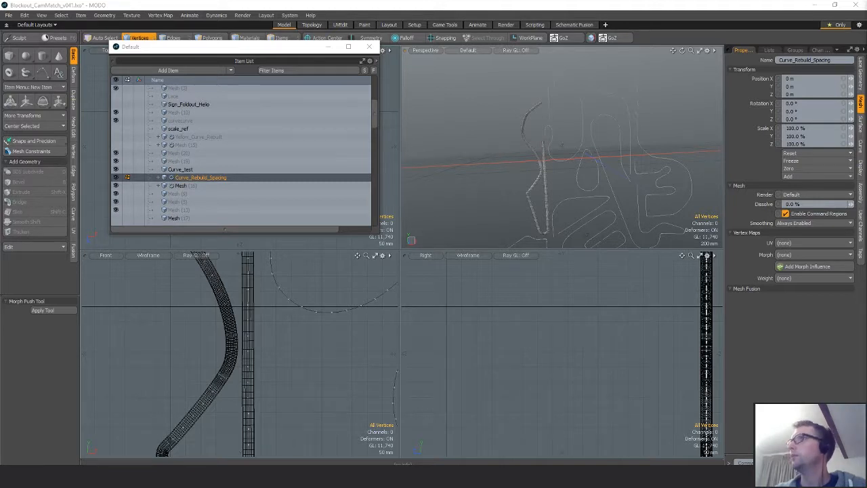
{"action": "left_click_drag", "start_coordinate": [516, 203], "coordinate": [610, 203], "text": "alt"}
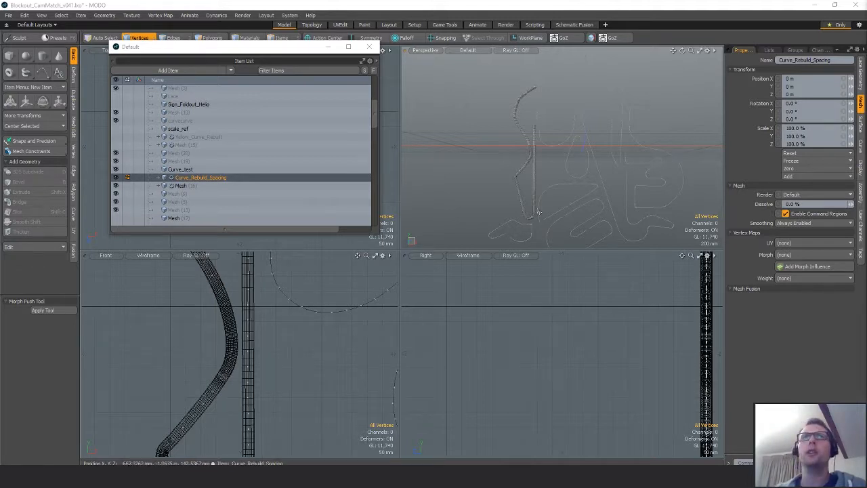
{"action": "left_click_drag", "start_coordinate": [542, 178], "coordinate": [550, 201], "text": "ctrl+alt"}
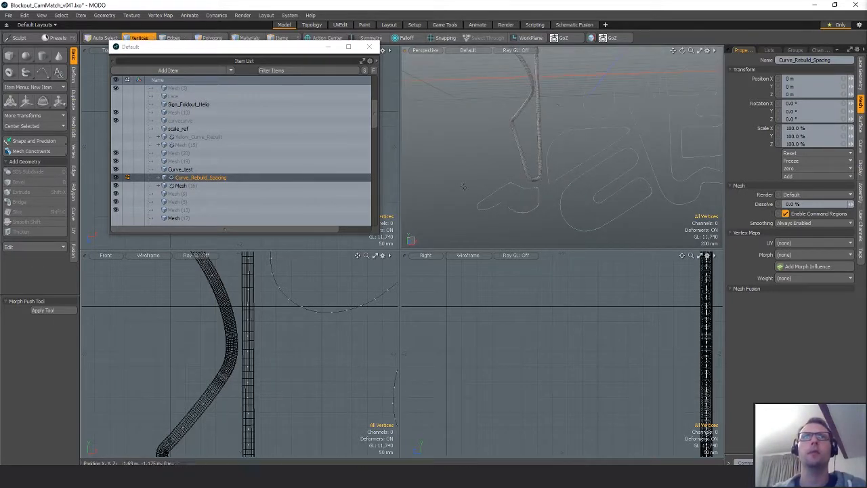
Rename the mesh holding the lace as Curve_Lace and show the settings of its Lace Geometry operation.
{"action": "left_click", "coordinate": [181, 186]}
{"action": "double_click", "coordinate": [193, 187]}
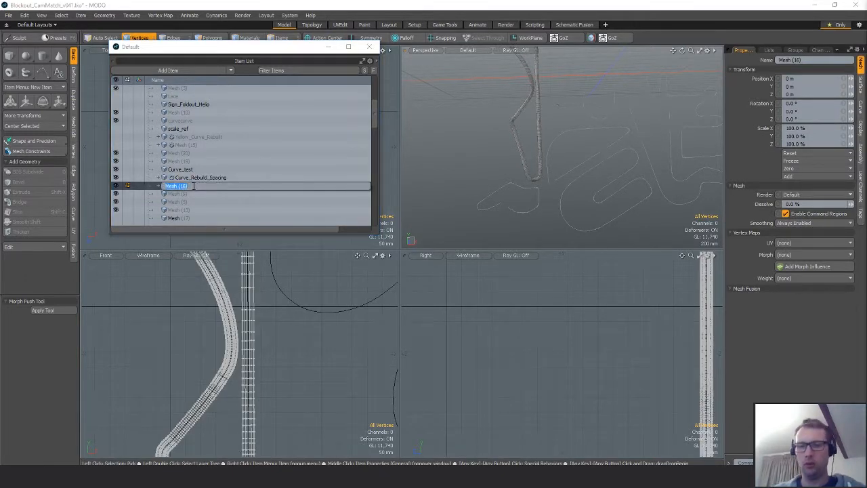
{"action": "type", "text": "Curve_Lace"}
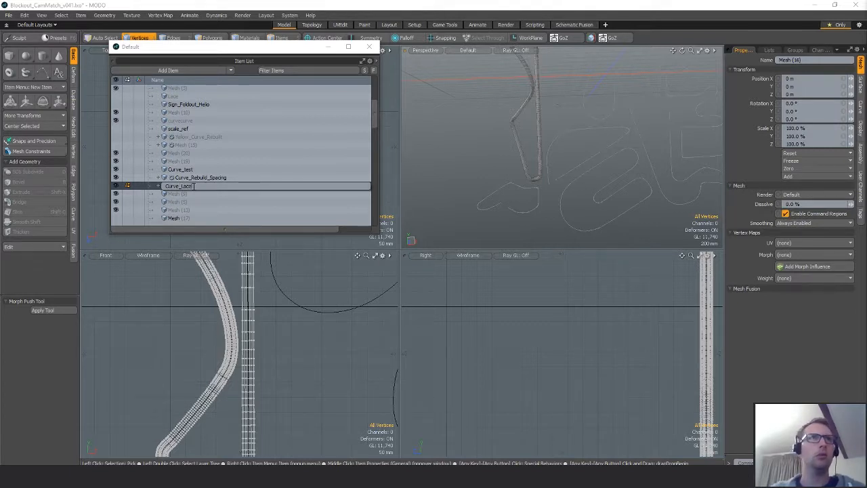
{"action": "key", "text": "Return"}
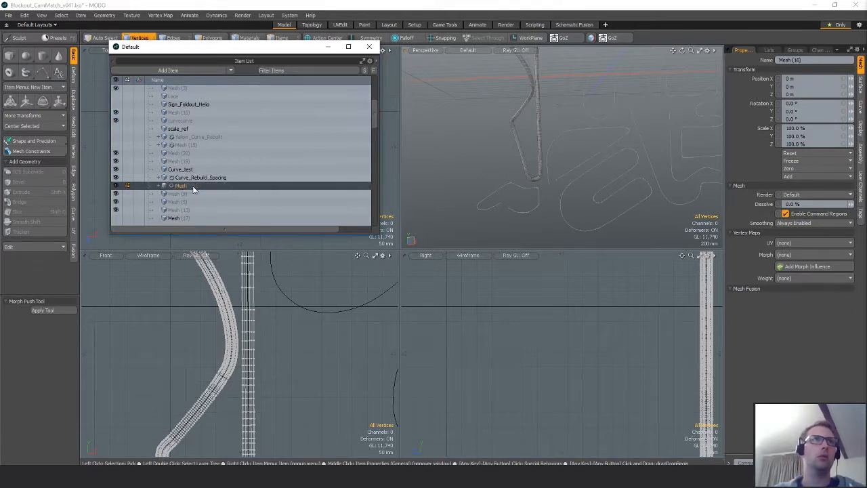
{"action": "left_click", "coordinate": [159, 186]}
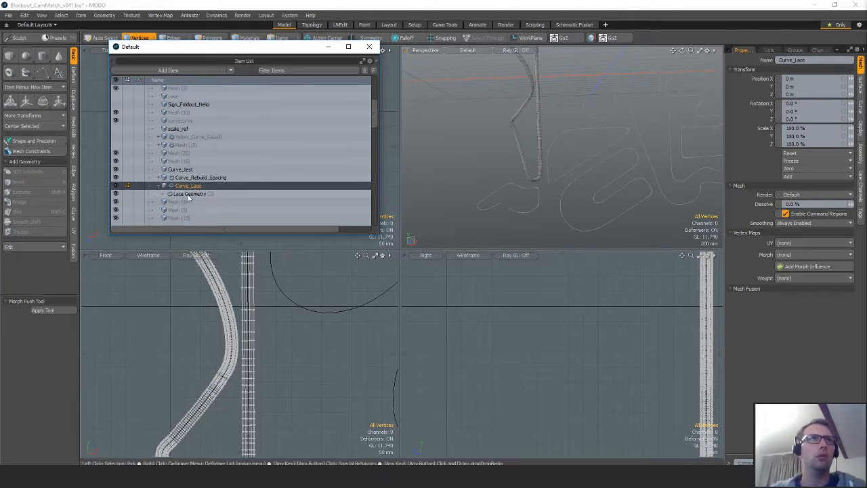
{"action": "left_click", "coordinate": [190, 195]}
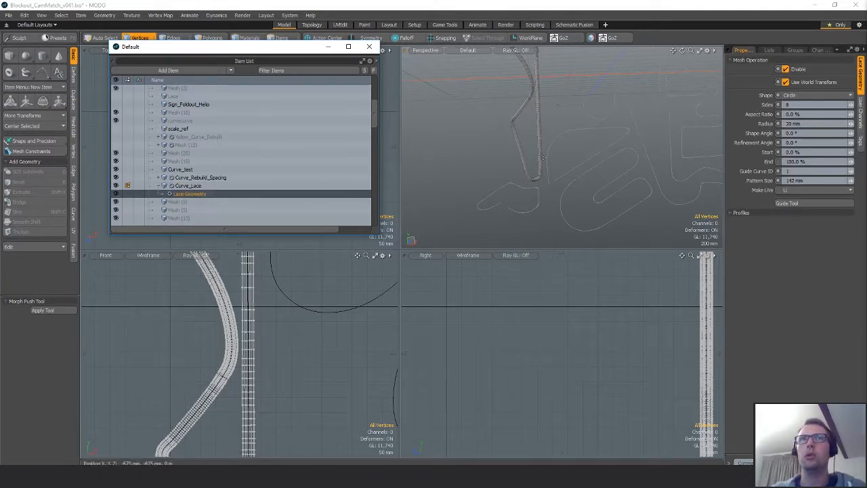
Set the Lace Geometry guide curve ID to 0 and copy the resulting tube's polygons into a new mesh.
{"action": "type", "text": "0"}
{"action": "key", "text": "Return"}
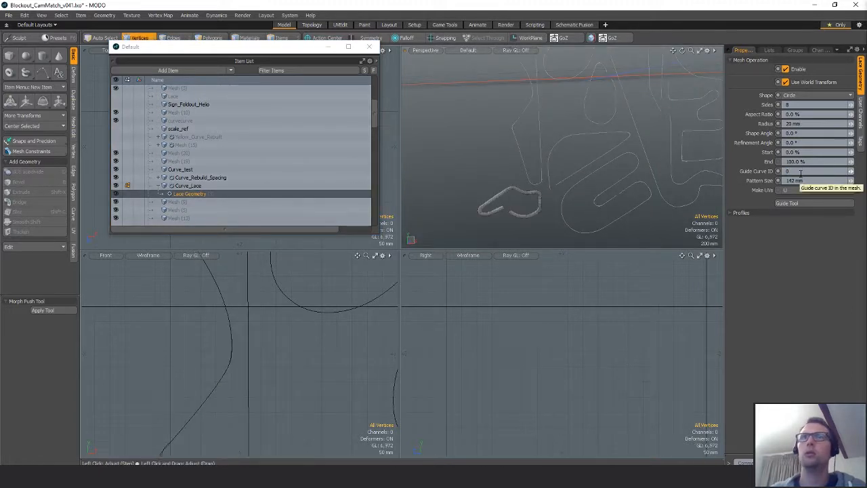
{"action": "key", "text": "3"}
{"action": "left_click_drag", "start_coordinate": [590, 190], "coordinate": [622, 193], "text": "alt"}
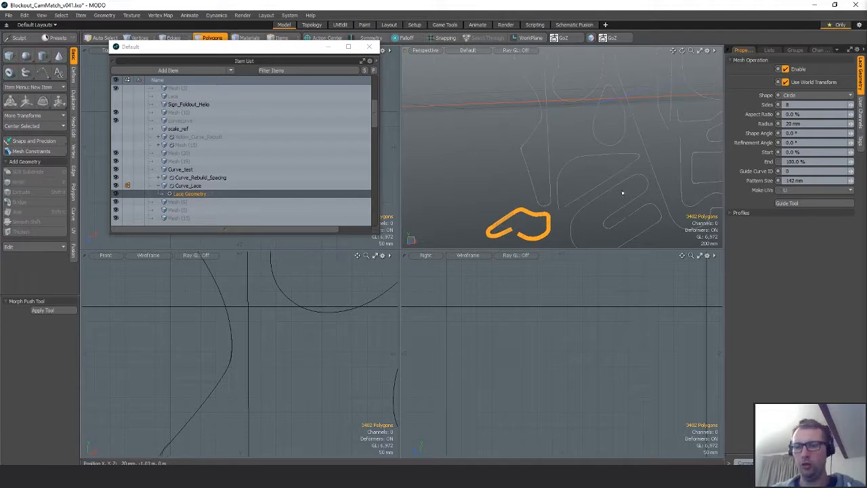
{"action": "left_click", "coordinate": [606, 217]}
{"action": "key", "text": "ctrl+z"}
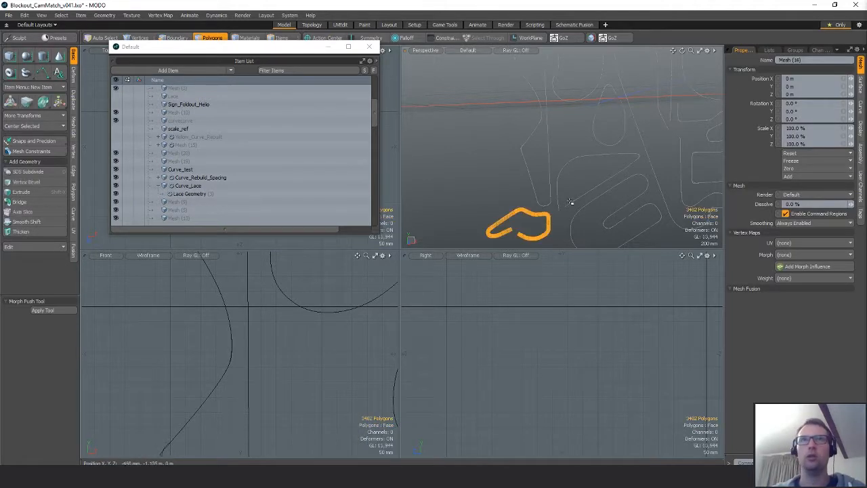
Try to move vertices at the upper bend of the copied tube mesh.
{"action": "key", "text": "shift+a"}
{"action": "scroll", "coordinate": [305, 306], "scroll_direction": "up", "scroll_amount": 5}
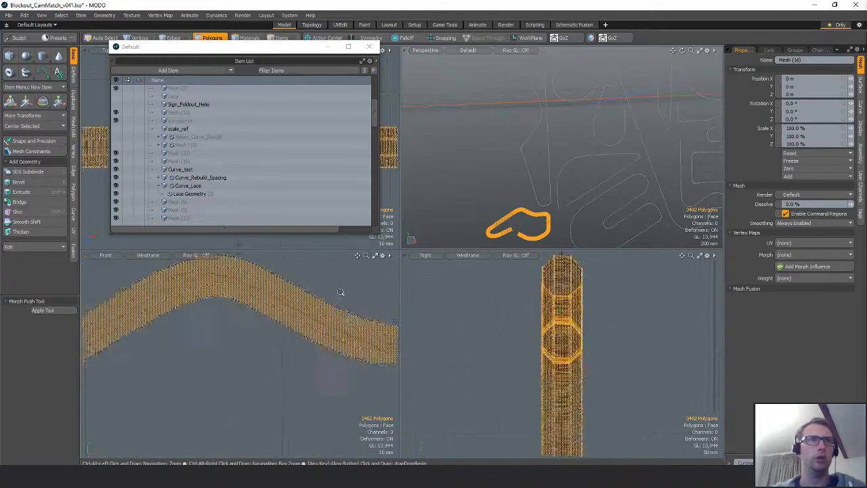
{"action": "scroll", "coordinate": [305, 307], "scroll_direction": "down", "scroll_amount": 5}
{"action": "key", "text": "1"}
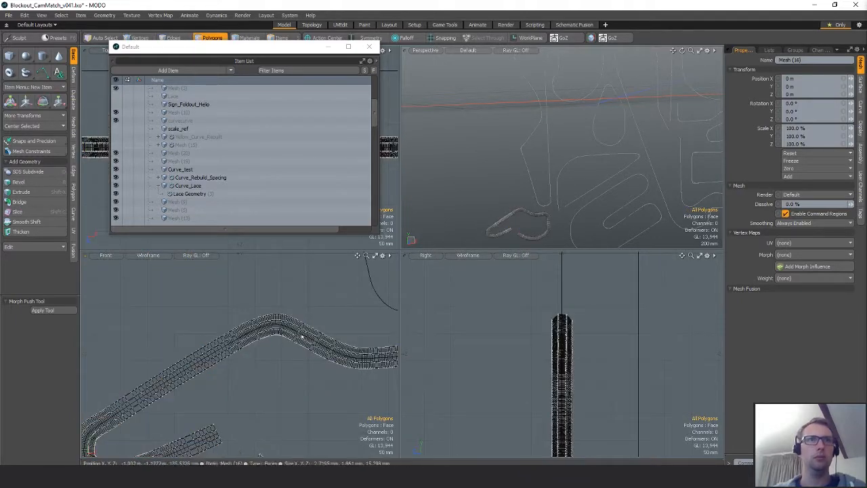
{"action": "left_click_drag", "start_coordinate": [291, 299], "coordinate": [319, 339]}
{"action": "key", "text": "w"}
{"action": "key", "text": "ctrl+z"}
{"action": "key", "text": "ctrl+z"}
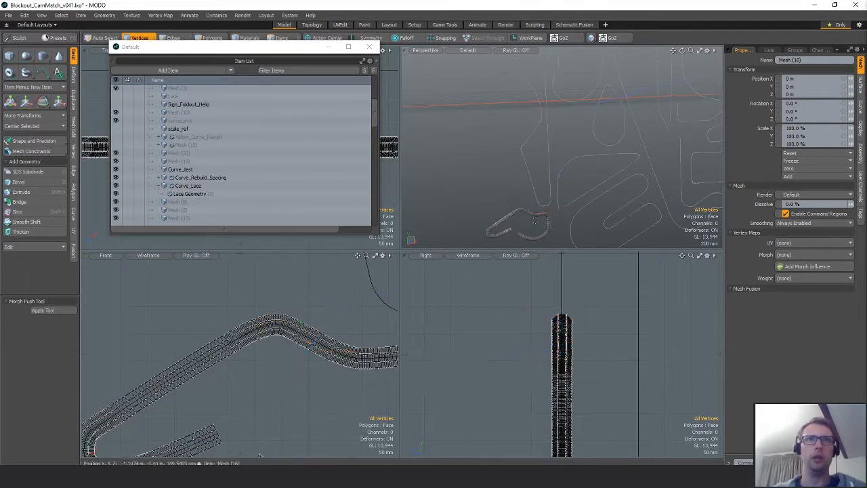
Select all connected polygons of the copied foot-shaped tube.
{"action": "key", "text": "3"}
{"action": "double_click", "coordinate": [532, 211]}
{"action": "left_click_drag", "start_coordinate": [531, 211], "coordinate": [561, 141], "text": "alt"}
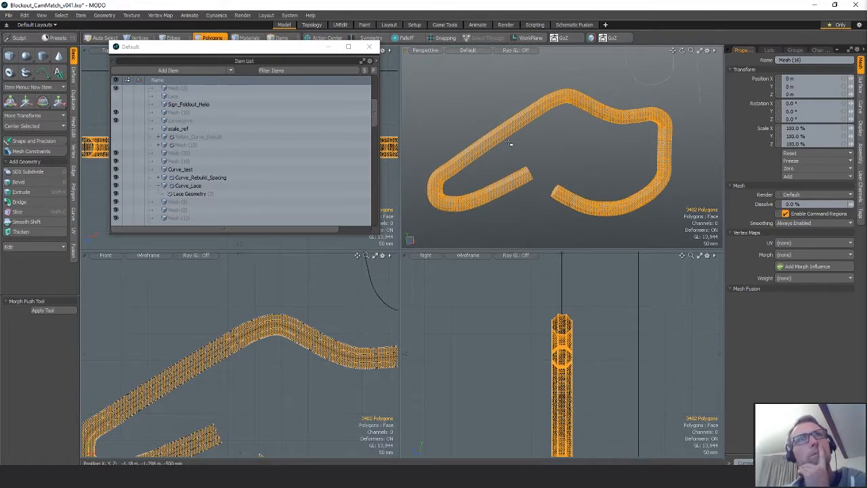
{"action": "left_click", "coordinate": [104, 14]}
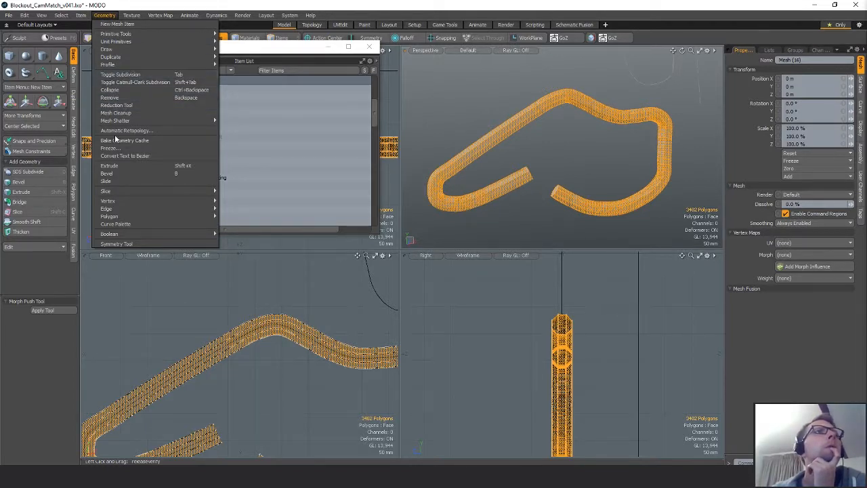
{"action": "mouse_move", "coordinate": [84, 17]}
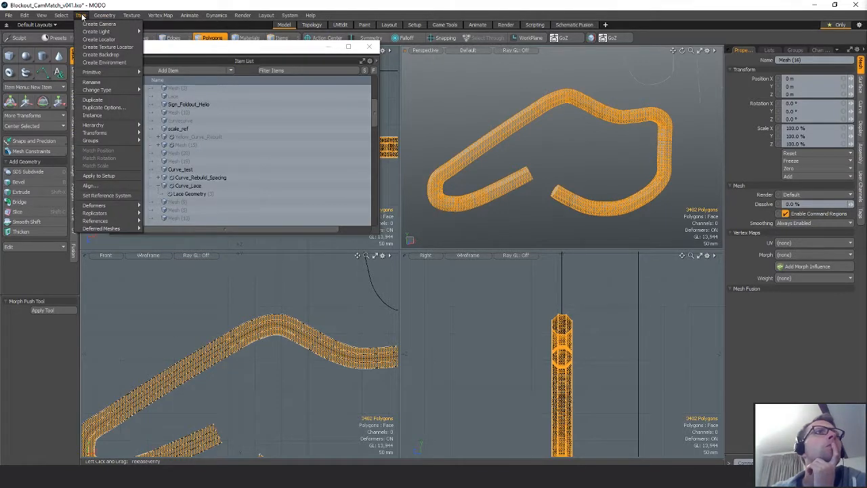
{"action": "left_click", "coordinate": [104, 15]}
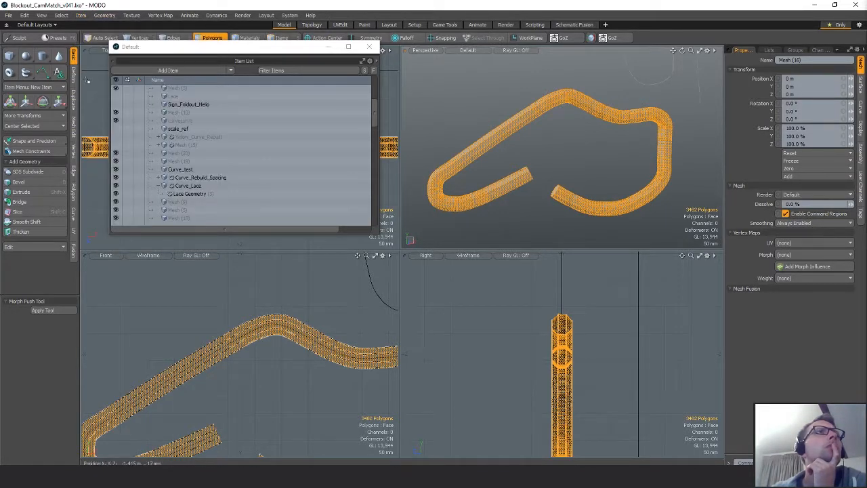
{"action": "left_click", "coordinate": [73, 208]}
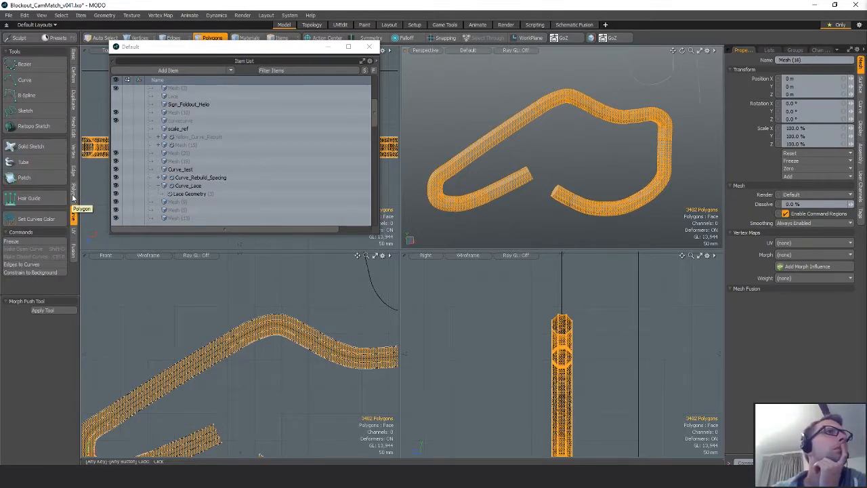
{"action": "left_click", "coordinate": [74, 192]}
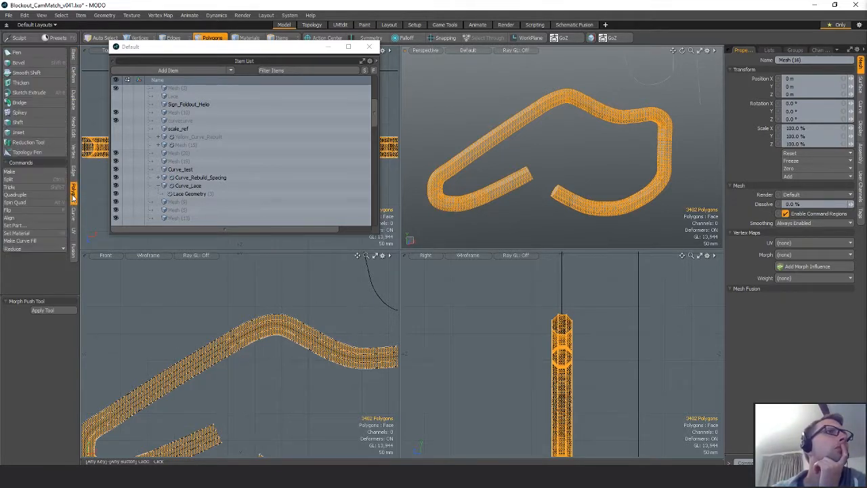
{"action": "left_click", "coordinate": [41, 145]}
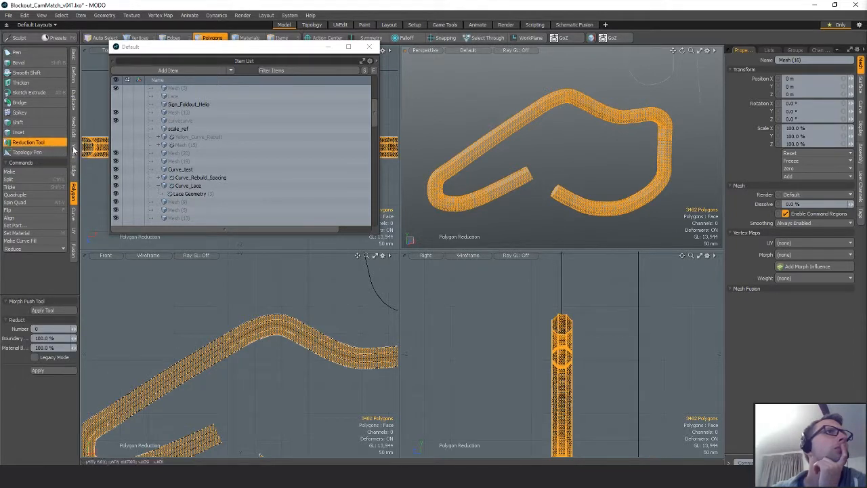
{"action": "left_click", "coordinate": [73, 171]}
{"action": "left_click", "coordinate": [73, 156]}
Run Auto Retopo on the copied tube with a 60° crease angle and alignment to open boundaries.
{"action": "left_click", "coordinate": [75, 137]}
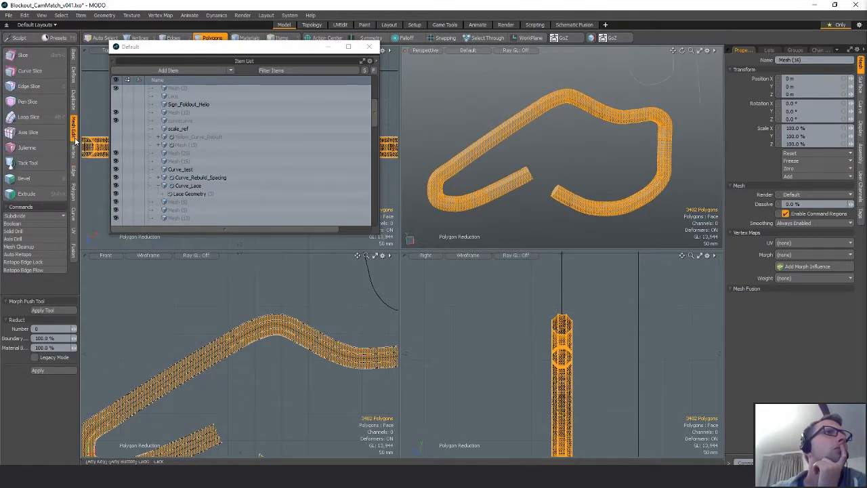
{"action": "left_click", "coordinate": [35, 254]}
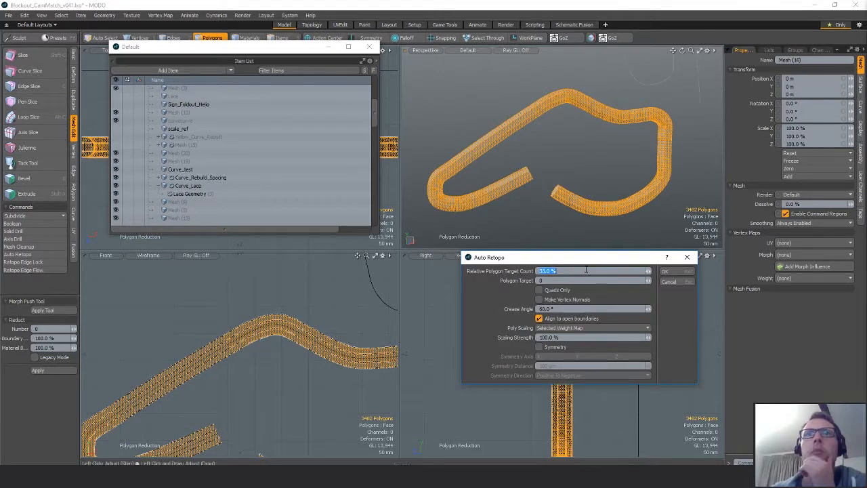
{"action": "left_click", "coordinate": [562, 280]}
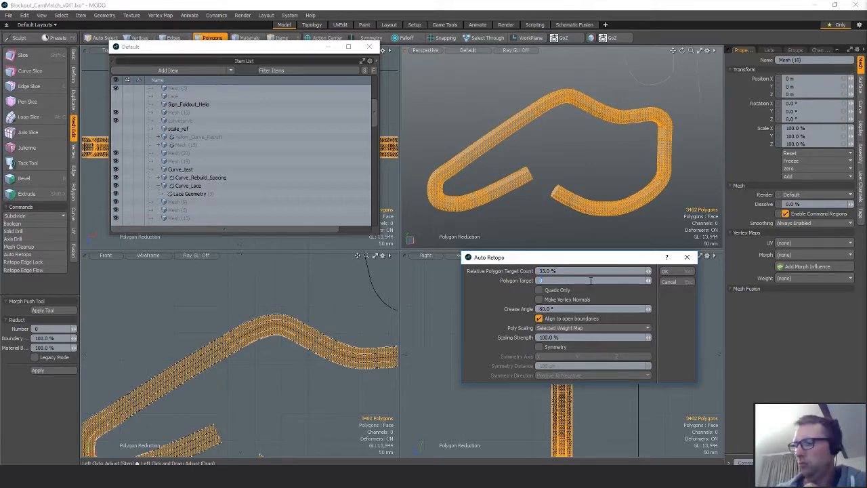
{"action": "key", "text": "Return"}
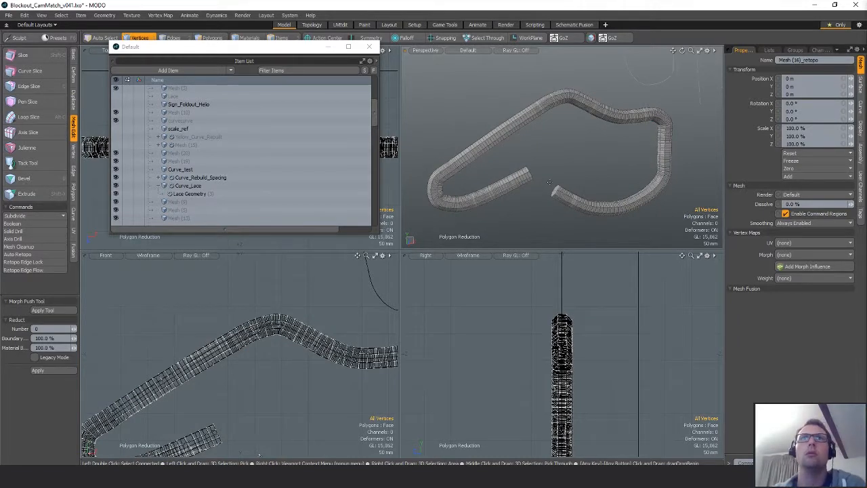
Isolate the retopologized tube from its denser source geometry by hiding Curve_Rebuild_Spacing and Curve_Lace.
{"action": "key", "text": "2"}
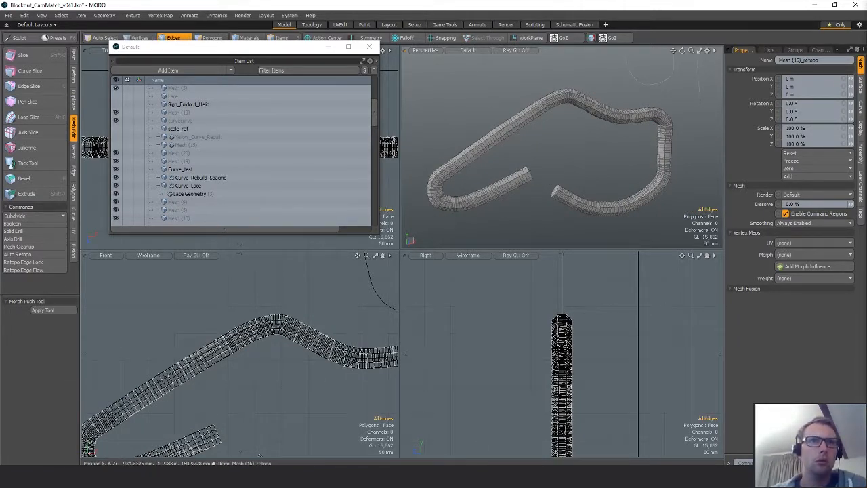
{"action": "key", "text": "3"}
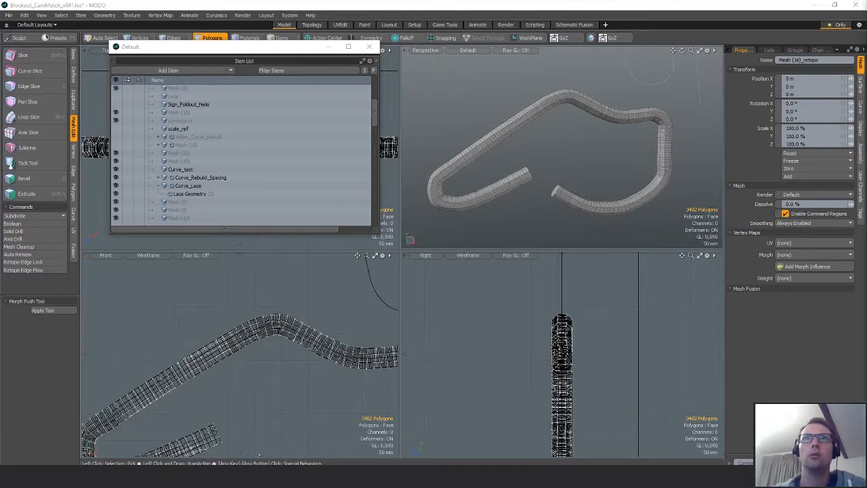
{"action": "key", "text": "2"}
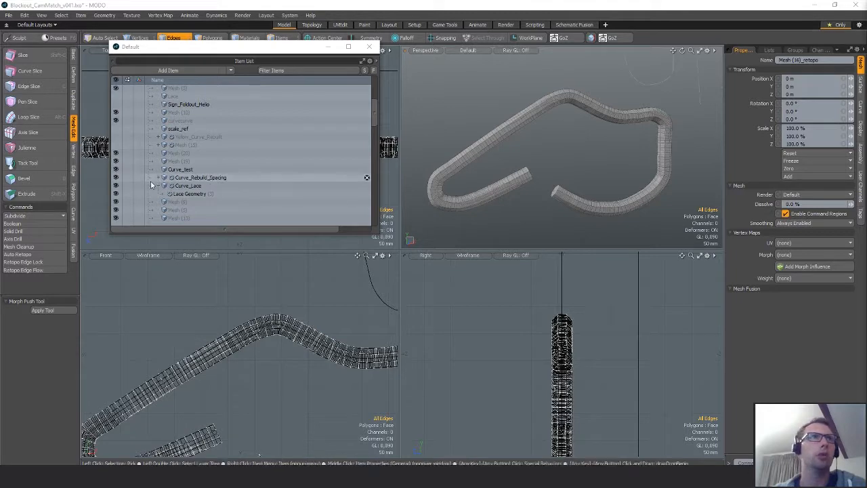
{"action": "left_click", "coordinate": [116, 185]}
{"action": "left_click", "coordinate": [115, 178]}
{"action": "left_click", "coordinate": [115, 185]}
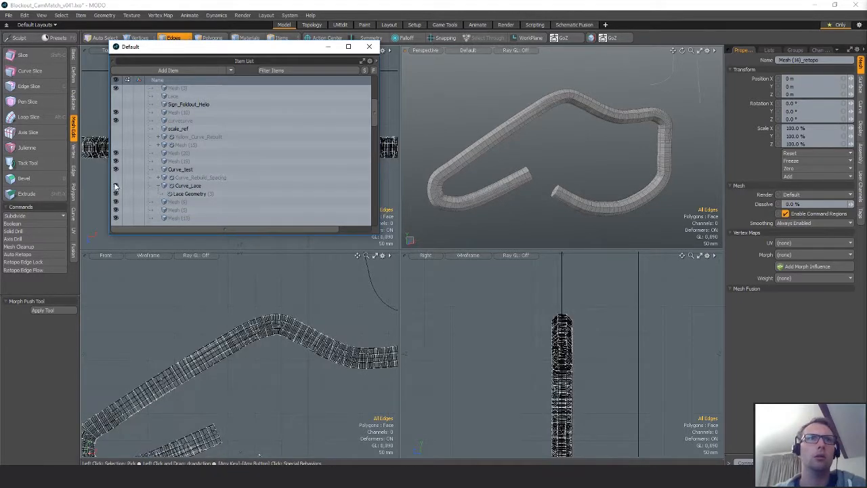
{"action": "left_click", "coordinate": [115, 185]}
{"action": "key", "text": "1"}
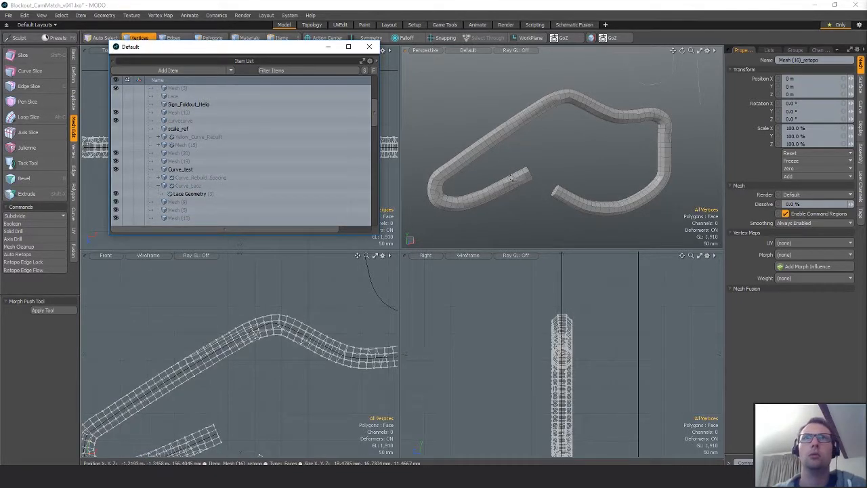
Inspect the retopologized tube's polygon layout up close and against the curves of the whole sign figure.
{"action": "key", "text": "space"}
{"action": "key", "text": "space"}
{"action": "double_click", "coordinate": [513, 180]}
{"action": "scroll", "coordinate": [596, 167], "scroll_direction": "down", "scroll_amount": 5}
{"action": "left_click", "coordinate": [589, 211]}
{"action": "left_click_drag", "start_coordinate": [589, 211], "coordinate": [680, 163], "text": "alt"}
{"action": "scroll", "coordinate": [525, 166], "scroll_direction": "up", "scroll_amount": 4}
{"action": "scroll", "coordinate": [525, 167], "scroll_direction": "down", "scroll_amount": 3}
{"action": "left_click_drag", "start_coordinate": [525, 168], "coordinate": [553, 197], "text": "alt"}
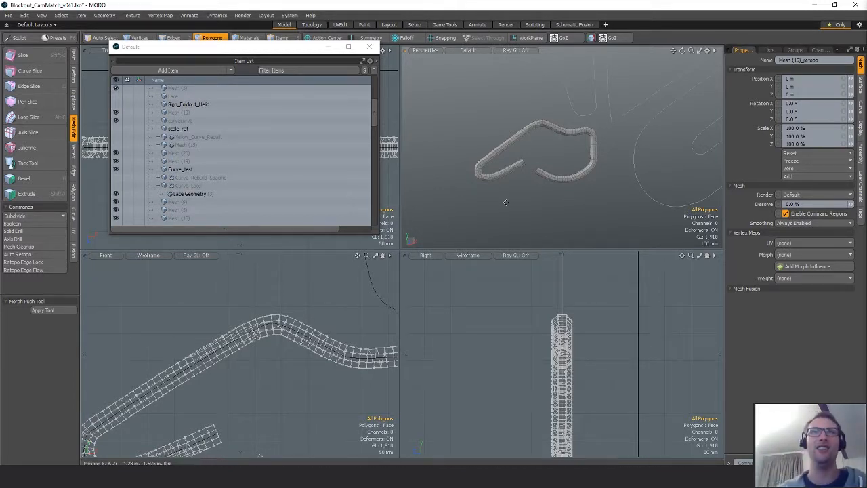
{"action": "mouse_move", "coordinate": [506, 203]}
{"action": "left_mouse_down", "text": "alt"}
{"action": "mouse_move", "coordinate": [493, 212]}
{"action": "mouse_move", "coordinate": [503, 214]}
{"action": "left_mouse_up", "text": "alt"}
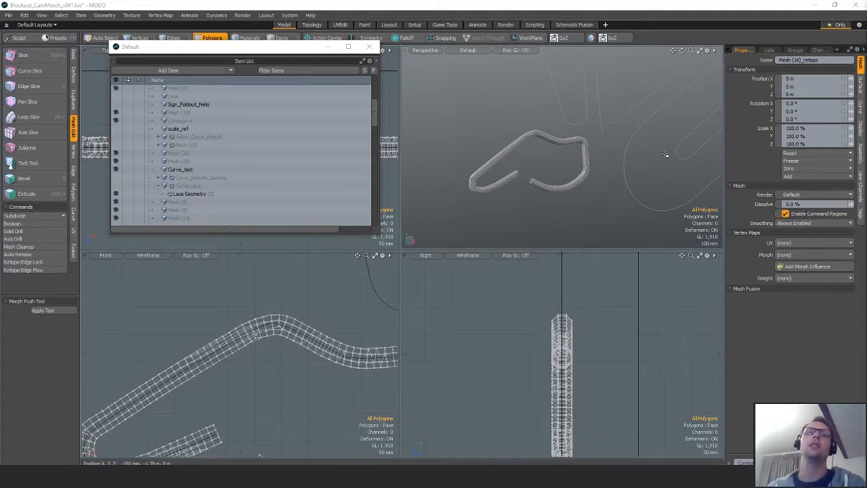
{"action": "mouse_move", "coordinate": [633, 174]}
{"action": "left_mouse_down", "text": "alt"}
{"action": "mouse_move", "coordinate": [544, 176]}
{"action": "mouse_move", "coordinate": [637, 177]}
{"action": "left_mouse_up", "text": "alt"}
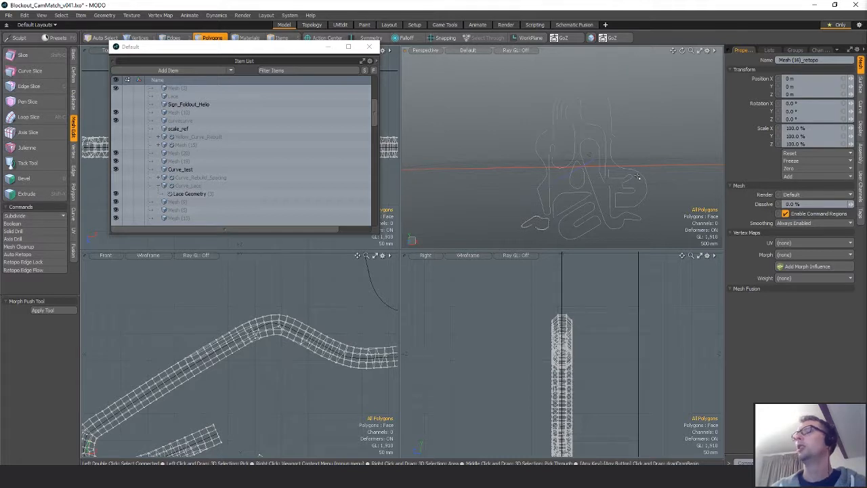
{"action": "left_click_drag", "start_coordinate": [637, 177], "coordinate": [620, 132], "text": "alt"}
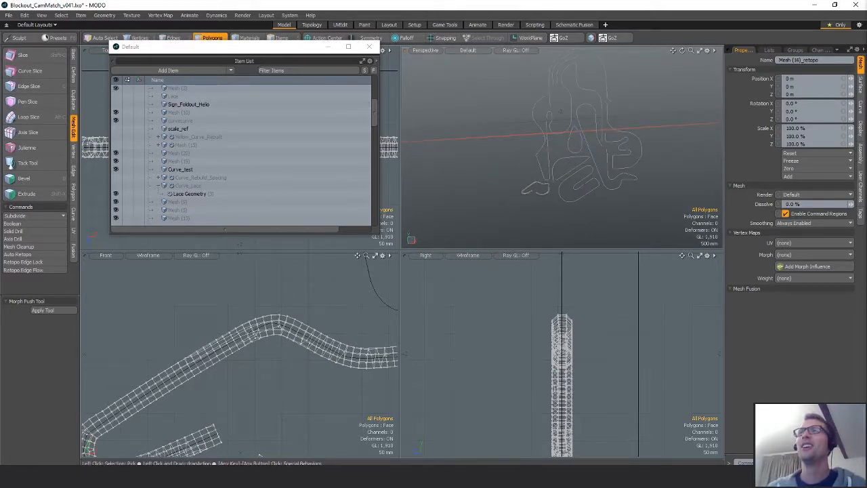
{"action": "left_click_drag", "start_coordinate": [624, 171], "coordinate": [605, 189], "text": "alt"}
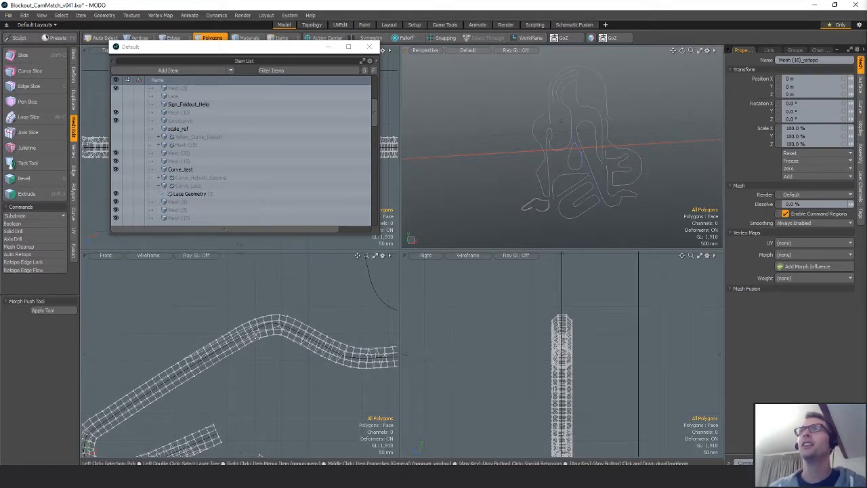
Make Curve_test the active mesh and turn on Render Curves in its curve settings.
{"action": "left_click", "coordinate": [178, 218]}
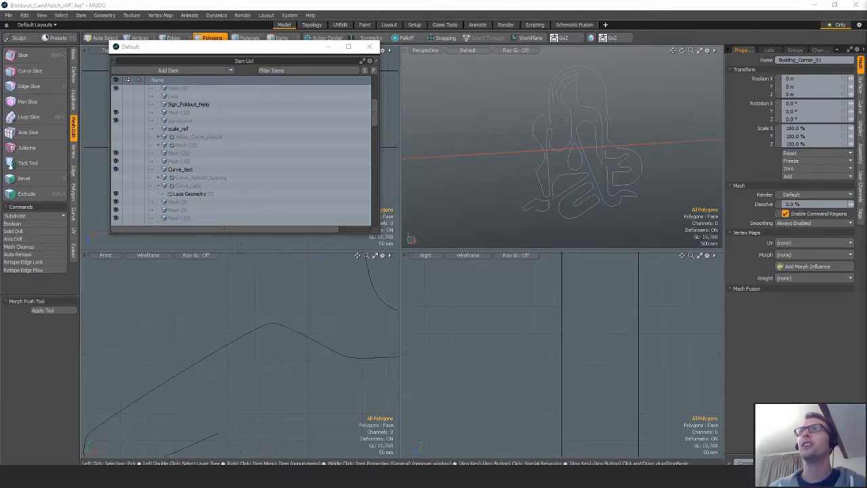
{"action": "left_click_drag", "start_coordinate": [614, 141], "coordinate": [597, 133], "text": "alt"}
{"action": "left_click", "coordinate": [596, 147]}
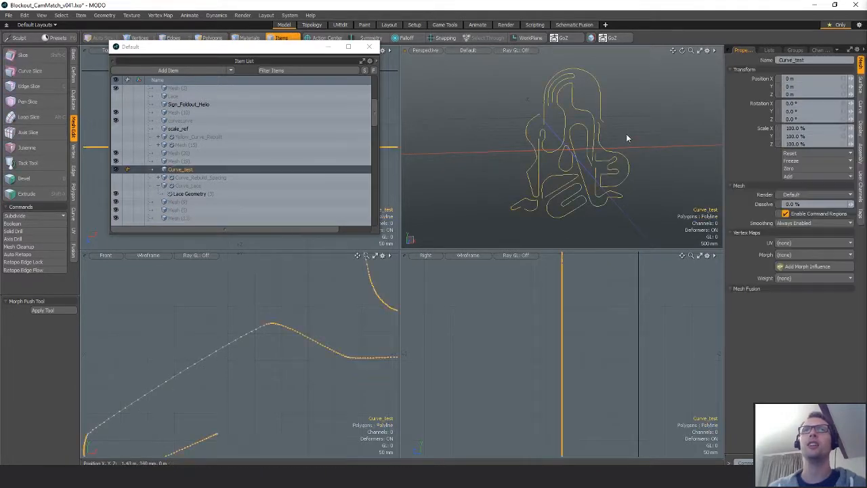
{"action": "left_click_drag", "start_coordinate": [673, 165], "coordinate": [654, 166], "text": "alt"}
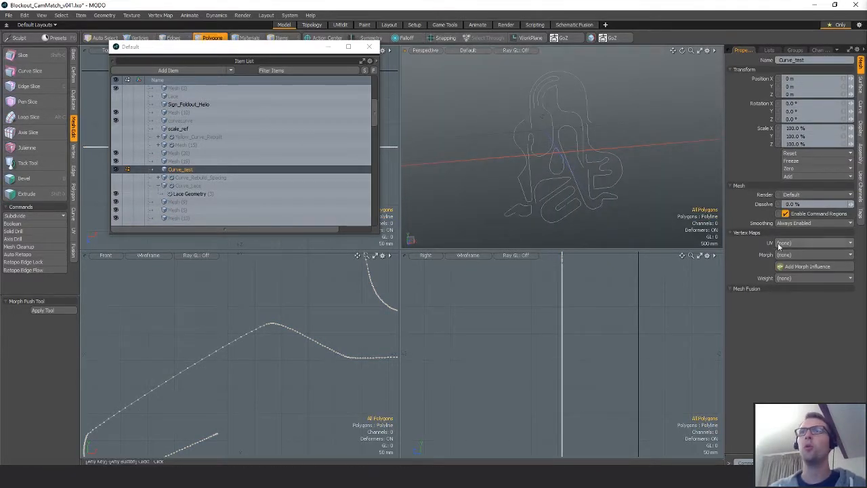
{"action": "left_click", "coordinate": [862, 87]}
{"action": "left_click", "coordinate": [861, 109]}
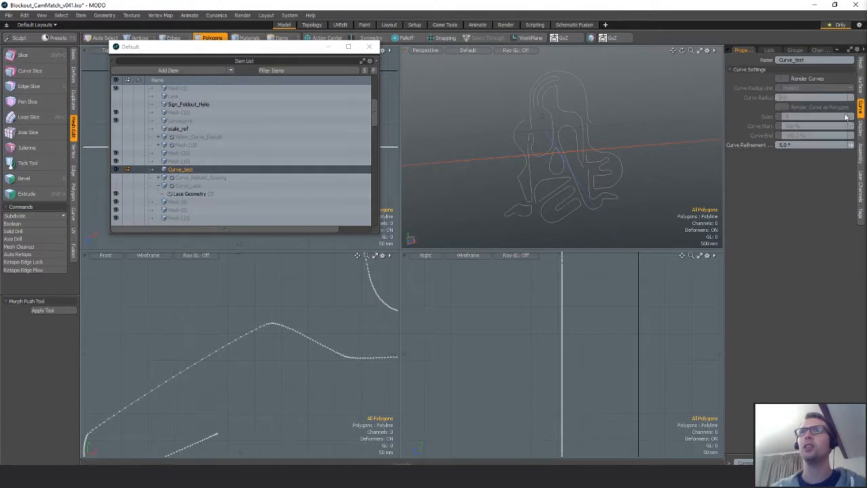
{"action": "left_click", "coordinate": [780, 80]}
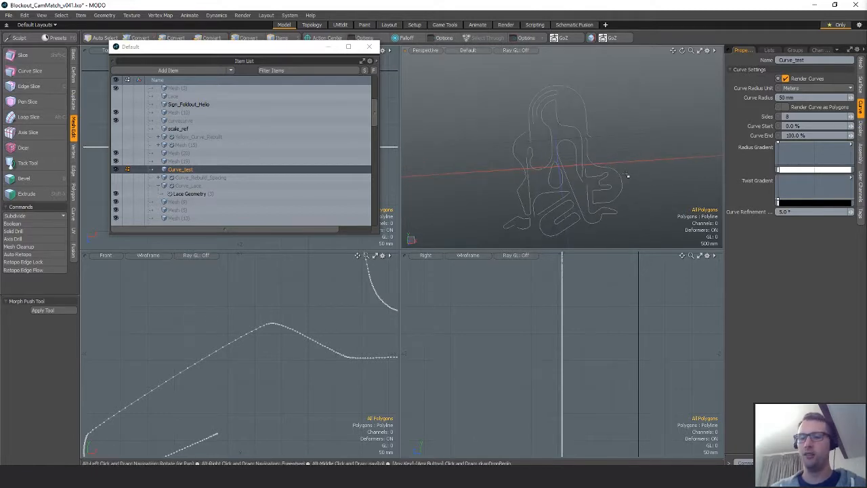
Open a render preview of the sign curves and set Curve_test's curve radius to 20 mm.
{"action": "key", "text": "F9"}
{"action": "left_click", "coordinate": [334, 328]}
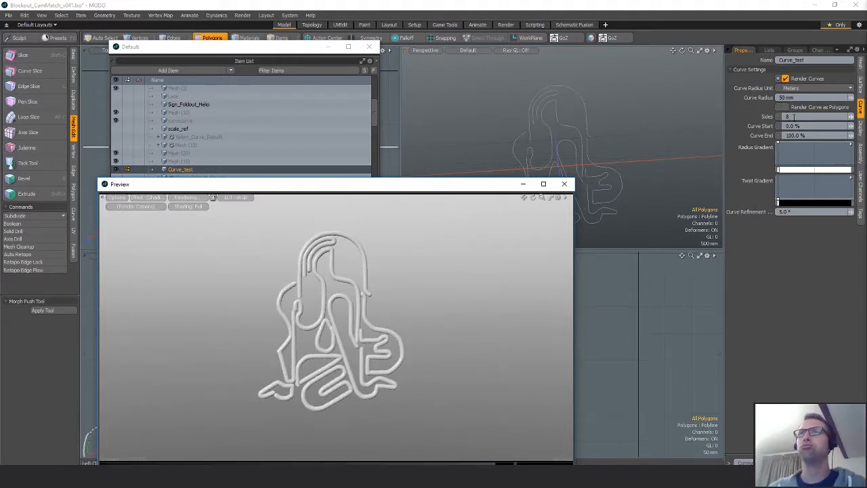
{"action": "left_click", "coordinate": [801, 118]}
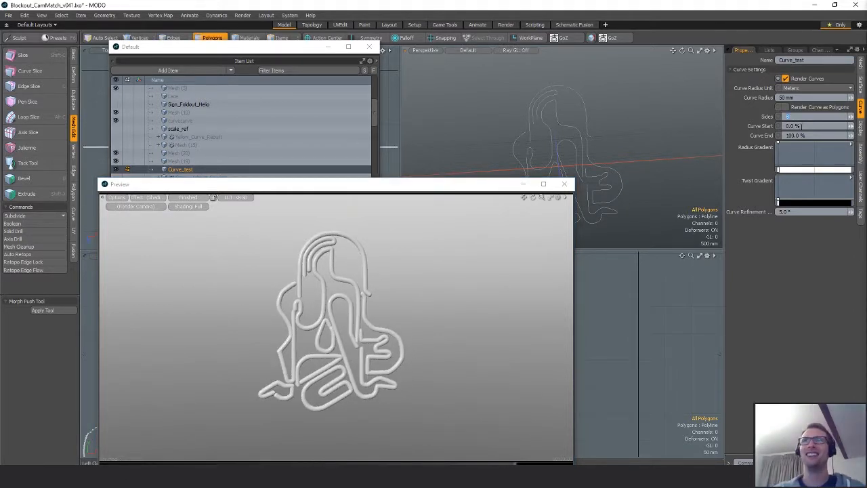
{"action": "left_click", "coordinate": [781, 98]}
{"action": "type", "text": "20"}
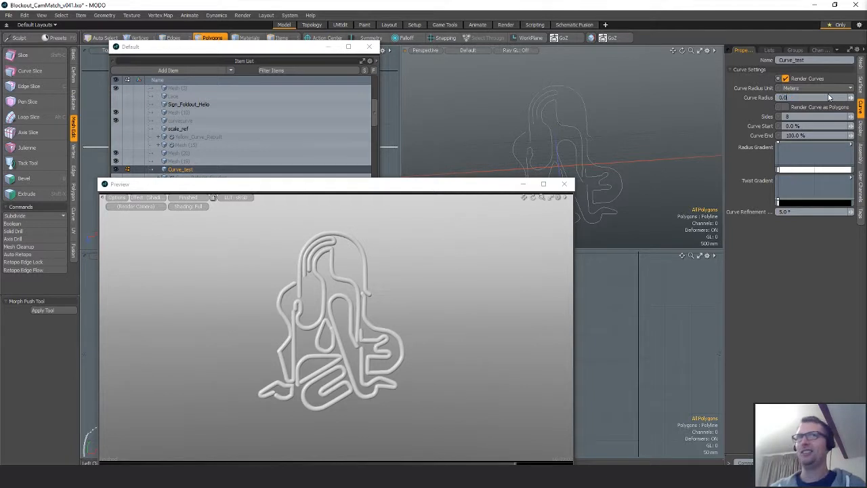
{"action": "key", "text": "Return"}
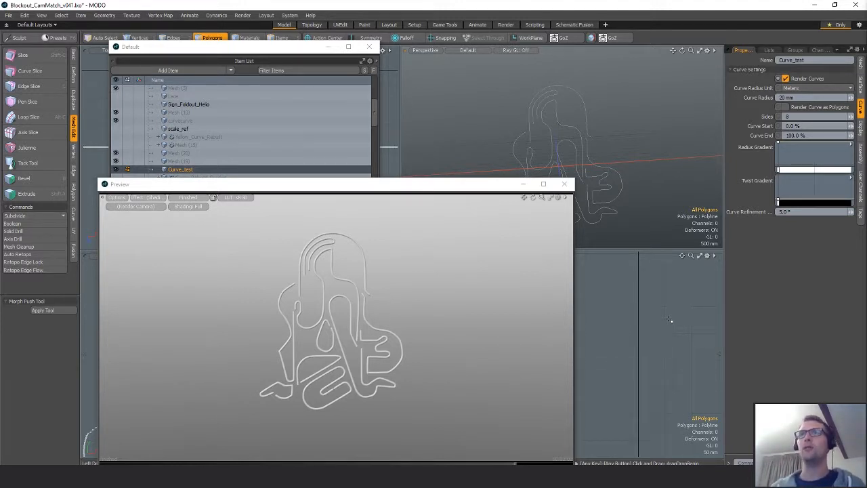
Turn on Render Curve as Polygons for Curve_test, and compare the preview with Render Curves off and on.
{"action": "left_click", "coordinate": [786, 107]}
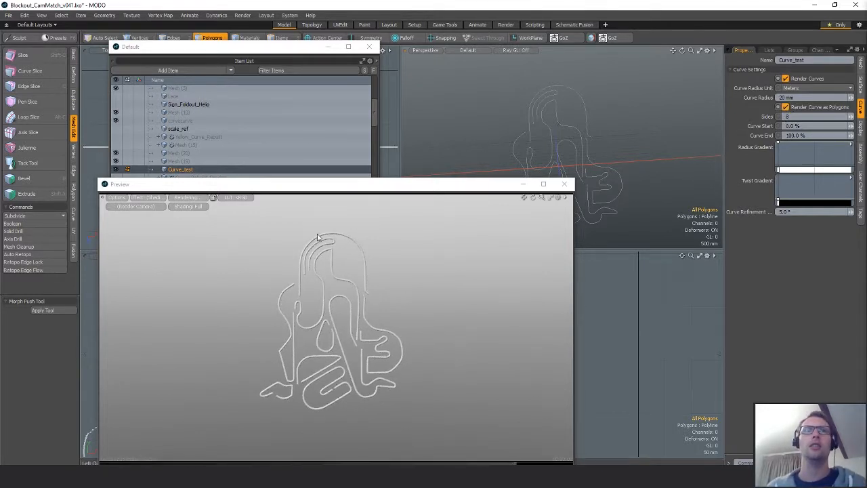
{"action": "left_click", "coordinate": [786, 79]}
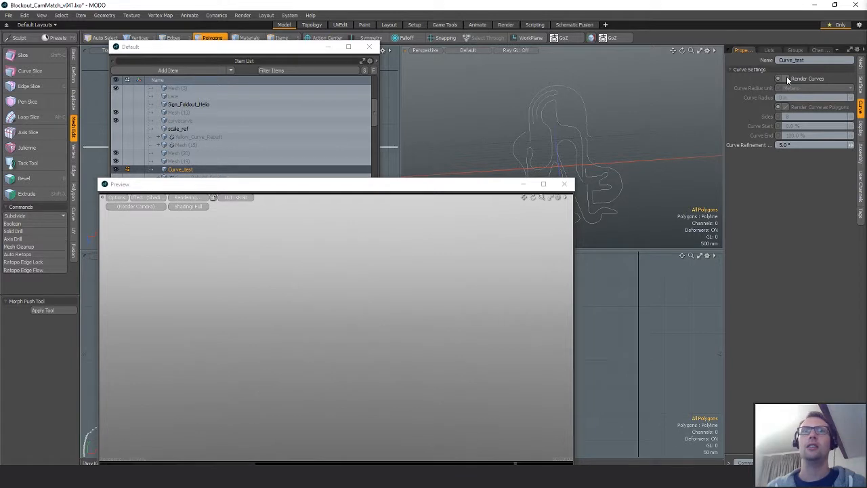
{"action": "left_click", "coordinate": [785, 79]}
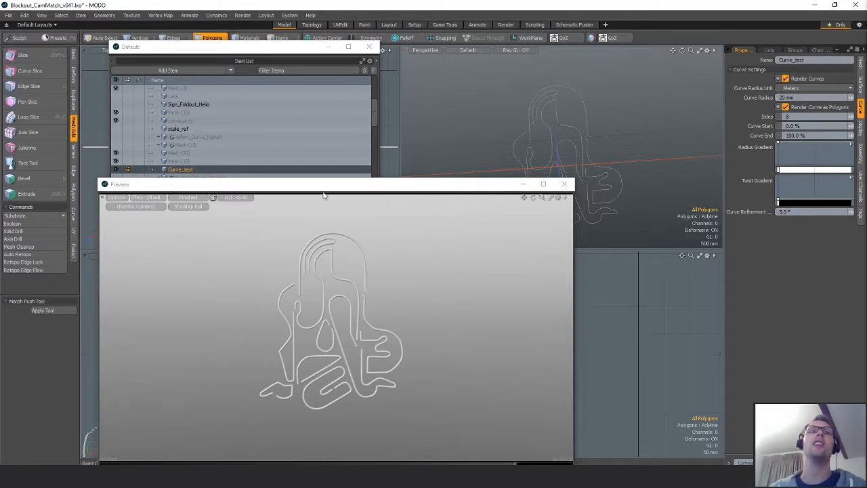
{"action": "mouse_move", "coordinate": [316, 184]}
{"action": "left_mouse_down"}
{"action": "mouse_move", "coordinate": [341, 315]}
{"action": "mouse_move", "coordinate": [319, 176]}
{"action": "left_mouse_up"}
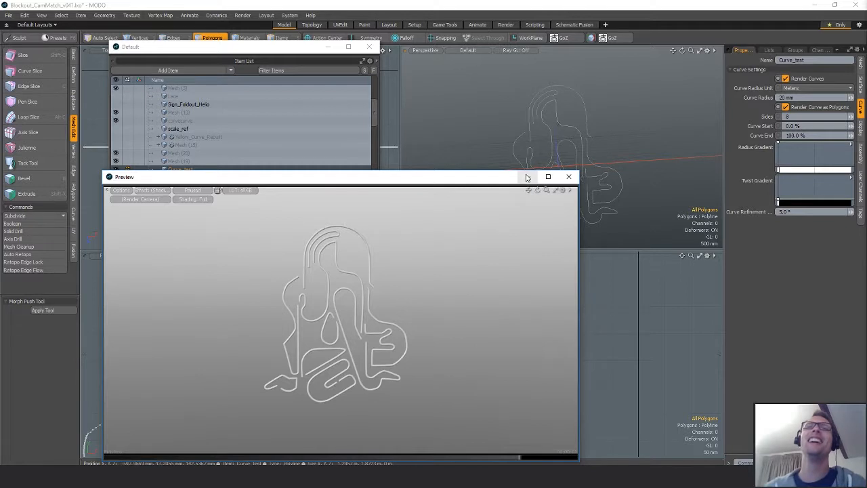
{"action": "mouse_move", "coordinate": [470, 182]}
{"action": "left_mouse_down"}
{"action": "mouse_move", "coordinate": [484, 303]}
{"action": "mouse_move", "coordinate": [477, 180]}
{"action": "mouse_move", "coordinate": [486, 276]}
{"action": "mouse_move", "coordinate": [484, 292]}
{"action": "mouse_move", "coordinate": [470, 183]}
{"action": "mouse_move", "coordinate": [478, 307]}
{"action": "mouse_move", "coordinate": [479, 165]}
{"action": "mouse_move", "coordinate": [474, 187]}
{"action": "left_mouse_up"}
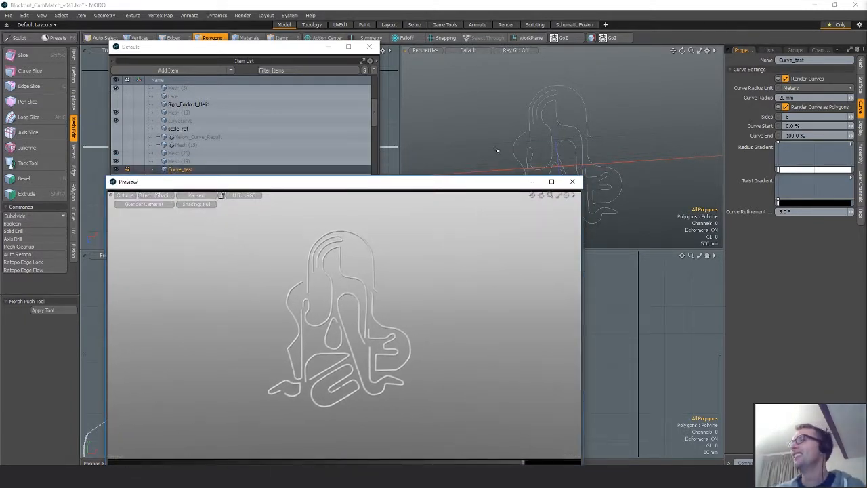
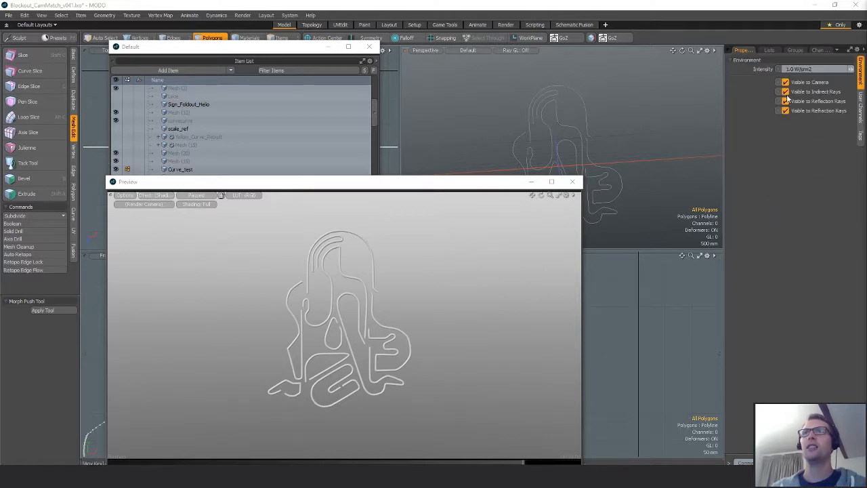
Make the environment invisible to the camera, refresh the render preview to check the curves, and put the preview away.
{"action": "left_click", "coordinate": [784, 82]}
{"action": "left_click", "coordinate": [199, 196]}
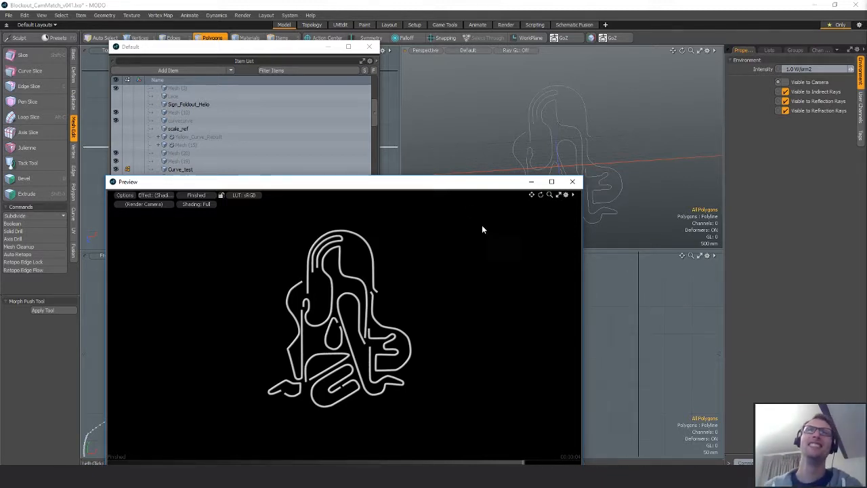
{"action": "left_click_drag", "start_coordinate": [411, 184], "coordinate": [394, 134]}
{"action": "left_click", "coordinate": [563, 132]}
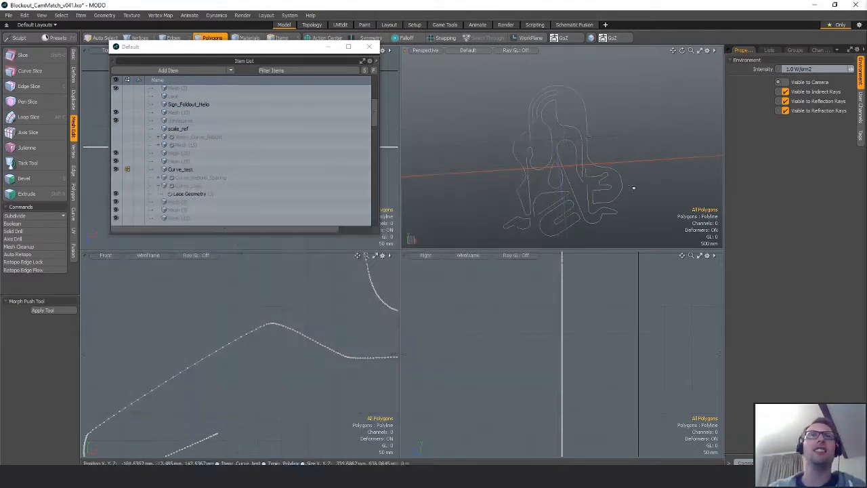
Select the empty mesh Mesh (5) and add a unit cube to it at the origin.
{"action": "left_click", "coordinate": [598, 137]}
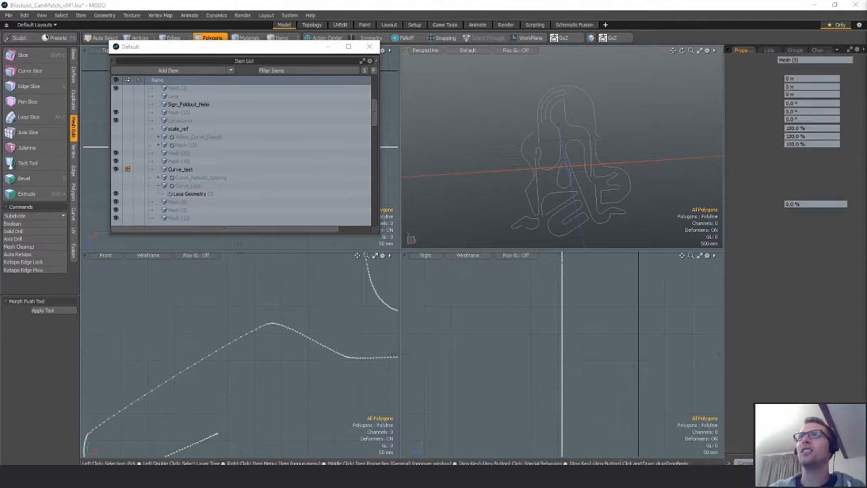
{"action": "mouse_move", "coordinate": [620, 135]}
{"action": "left_mouse_down", "text": "alt+shift"}
{"action": "mouse_move", "coordinate": [606, 122]}
{"action": "mouse_move", "coordinate": [605, 131]}
{"action": "left_mouse_up", "text": "alt+shift"}
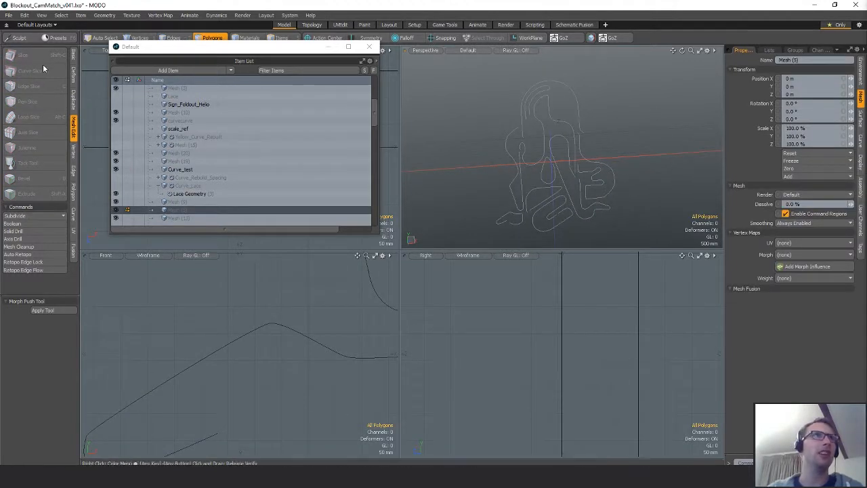
{"action": "left_click", "coordinate": [73, 57]}
{"action": "left_click", "coordinate": [9, 56]}
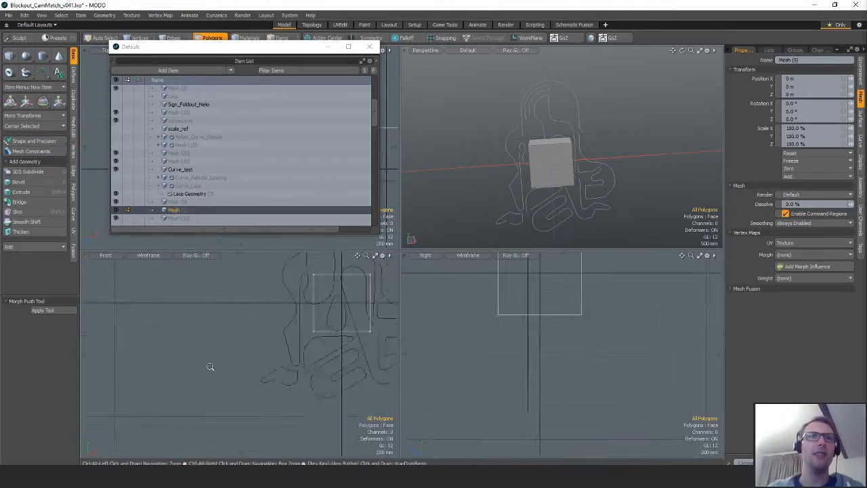
Close the item list and scale the cube uniformly to about 3.2 m so it spans the sign's width.
{"action": "left_click", "coordinate": [369, 47]}
{"action": "scroll", "coordinate": [305, 344], "scroll_direction": "up", "scroll_amount": 2}
{"action": "left_click_drag", "start_coordinate": [305, 345], "coordinate": [320, 366], "text": "alt+shift"}
{"action": "key", "text": "r"}
{"action": "left_click_drag", "start_coordinate": [298, 372], "coordinate": [313, 349], "text": "alt+shift"}
{"action": "scroll", "coordinate": [305, 351], "scroll_direction": "down", "scroll_amount": 2}
{"action": "key", "text": "w"}
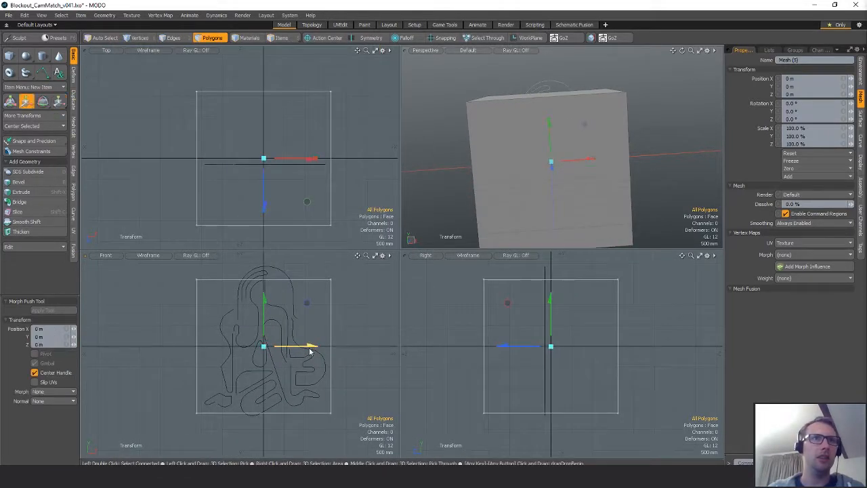
Fit the cube around the sign figure in the front view, about 3.14 m wide and 3.83 m high.
{"action": "key", "text": "r"}
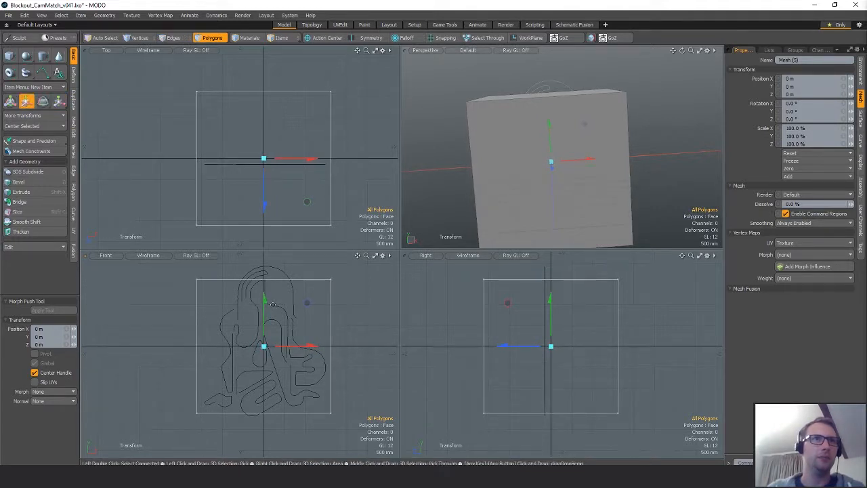
{"action": "mouse_move", "coordinate": [264, 295]}
{"action": "left_mouse_down"}
{"action": "mouse_move", "coordinate": [263, 279]}
{"action": "mouse_move", "coordinate": [264, 293]}
{"action": "left_mouse_up"}
{"action": "key", "text": "w"}
{"action": "key", "text": "r"}
{"action": "key", "text": "w"}
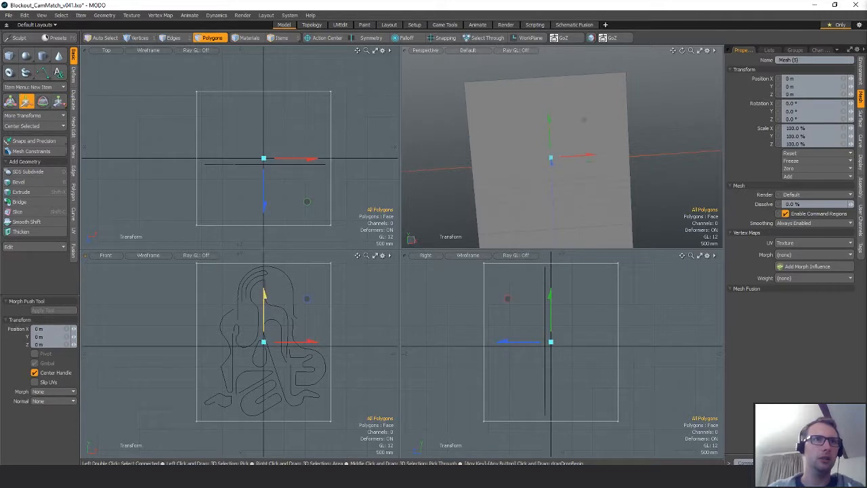
{"action": "left_click_drag", "start_coordinate": [309, 343], "coordinate": [314, 343]}
{"action": "key", "text": "r"}
{"action": "key", "text": "q"}
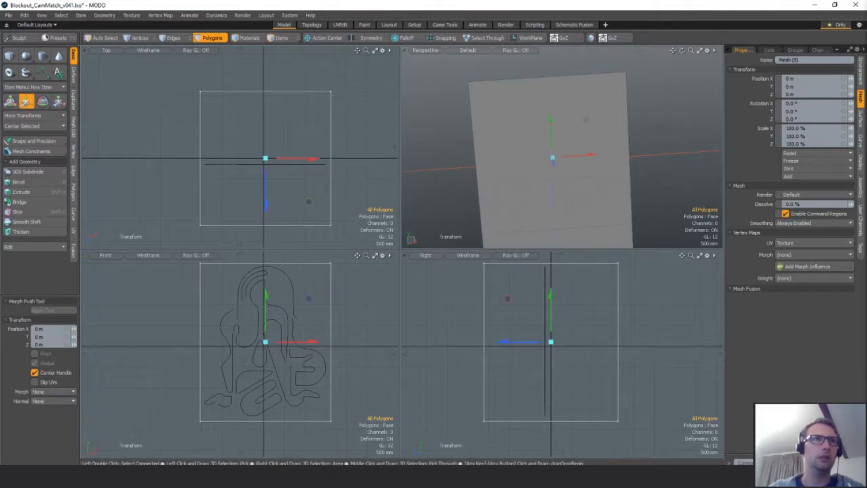
{"action": "left_click_drag", "start_coordinate": [268, 307], "coordinate": [270, 272]}
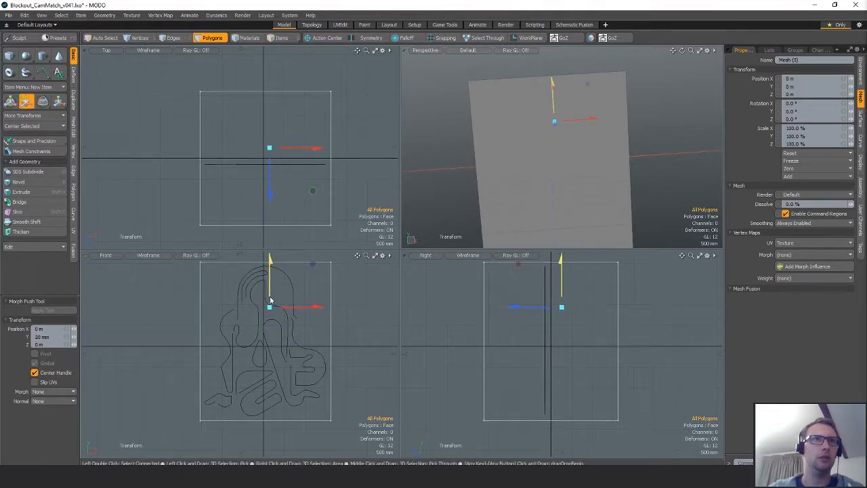
{"action": "key", "text": "r"}
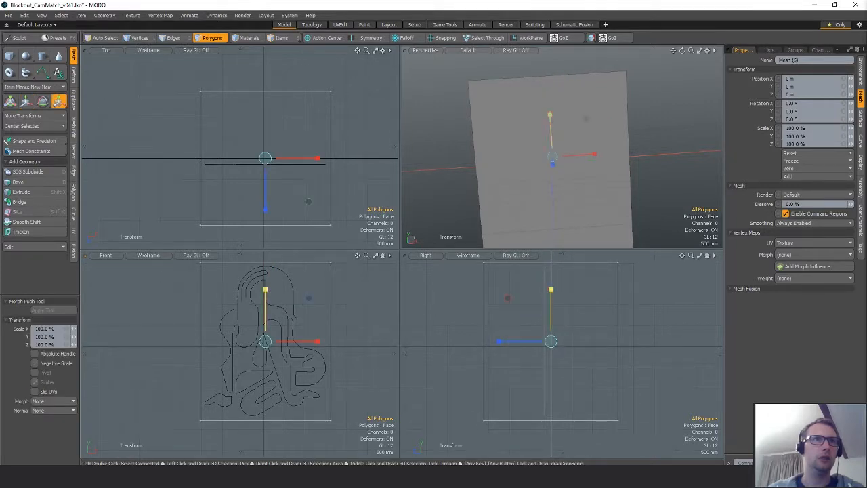
{"action": "key", "text": "w"}
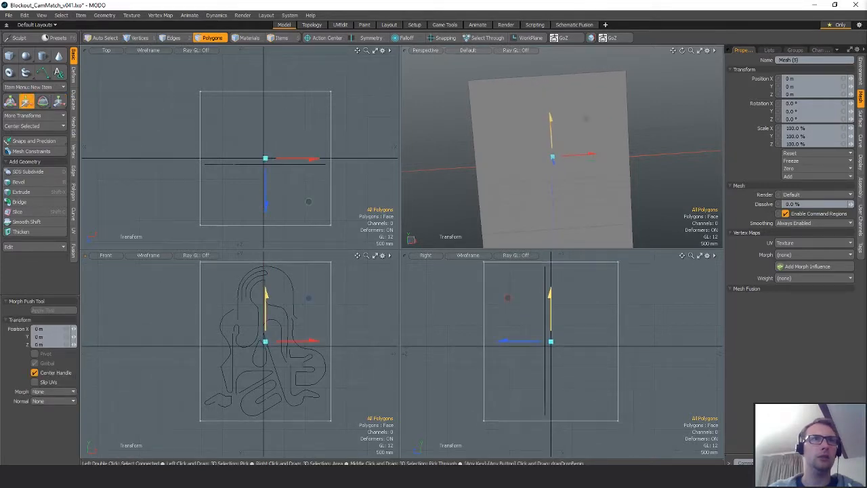
{"action": "key", "text": "q"}
{"action": "left_click_drag", "start_coordinate": [364, 321], "coordinate": [320, 326], "text": "alt"}
Delete every polygon of the cube except its front face.
{"action": "left_click", "coordinate": [556, 173]}
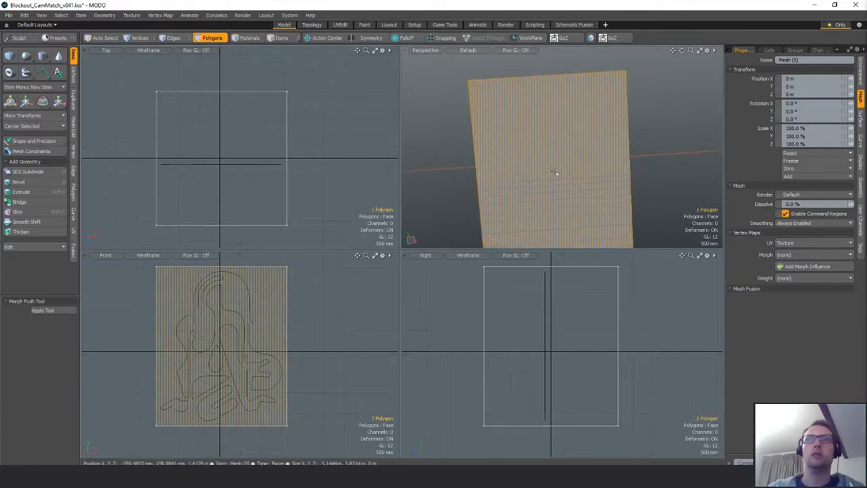
{"action": "key", "text": "bracketleft"}
{"action": "key", "text": "Delete"}
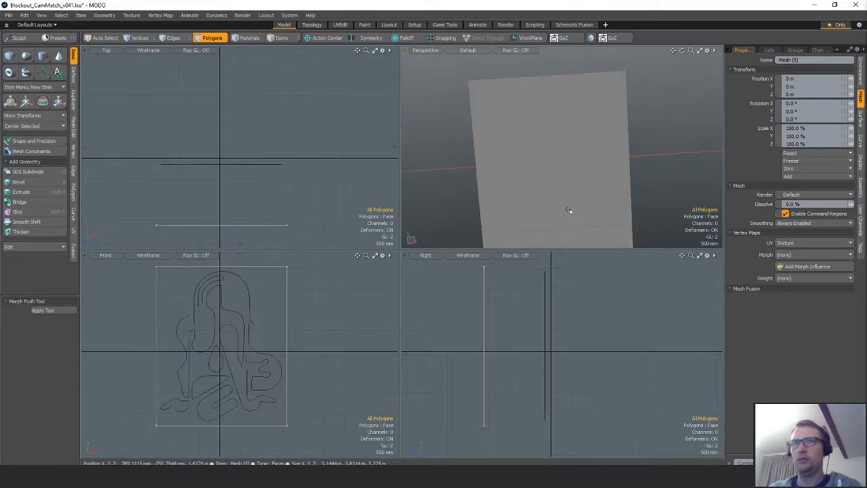
Center the remaining plane on the Z axis so it sits just behind the sign curves.
{"action": "left_click", "coordinate": [22, 126]}
{"action": "left_click", "coordinate": [25, 159]}
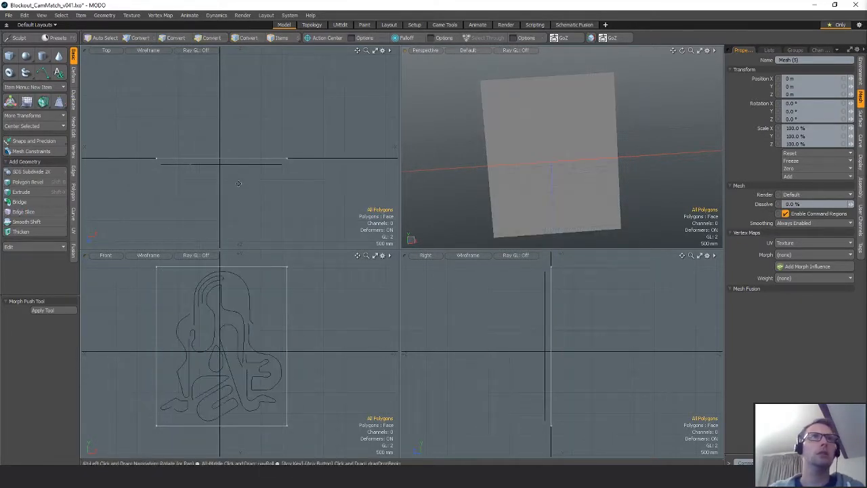
{"action": "left_click_drag", "start_coordinate": [596, 190], "coordinate": [485, 183], "text": "alt"}
{"action": "left_click_drag", "start_coordinate": [575, 167], "coordinate": [571, 173], "text": "alt+shift"}
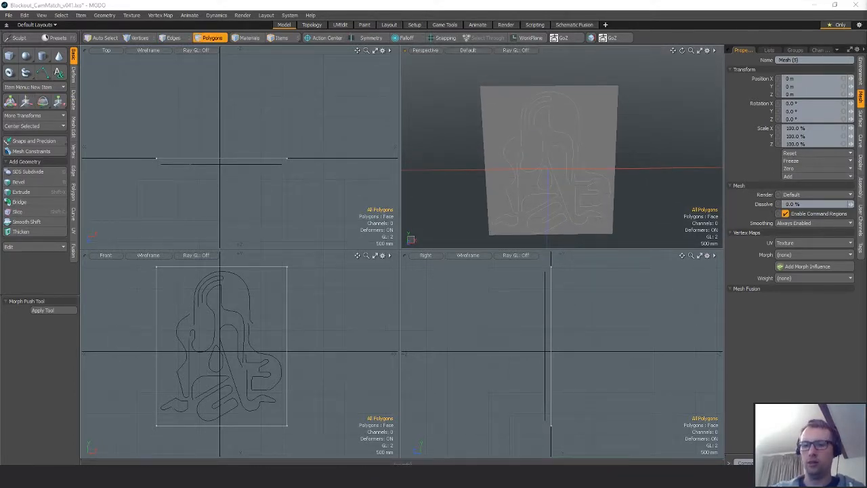
Copy the backing plane for the next sign and bring up that standing figure's curves.
{"action": "left_click", "coordinate": [535, 170]}
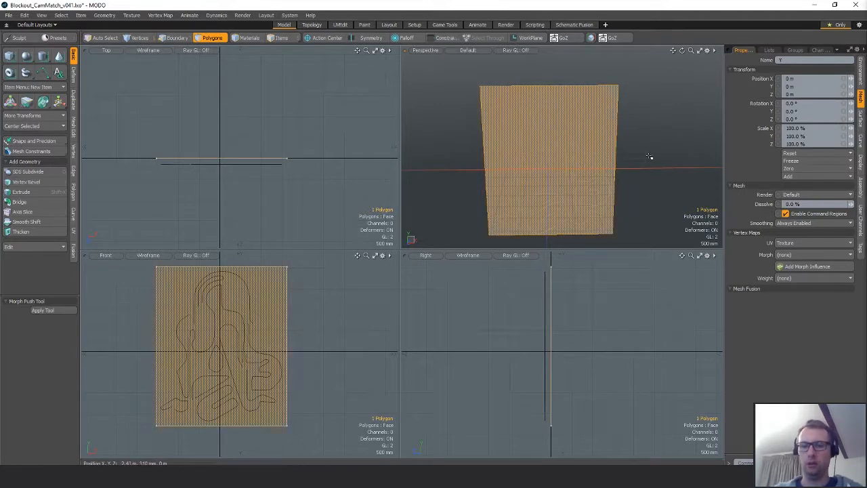
{"action": "key", "text": "n"}
{"action": "key", "text": "ctrl+v"}
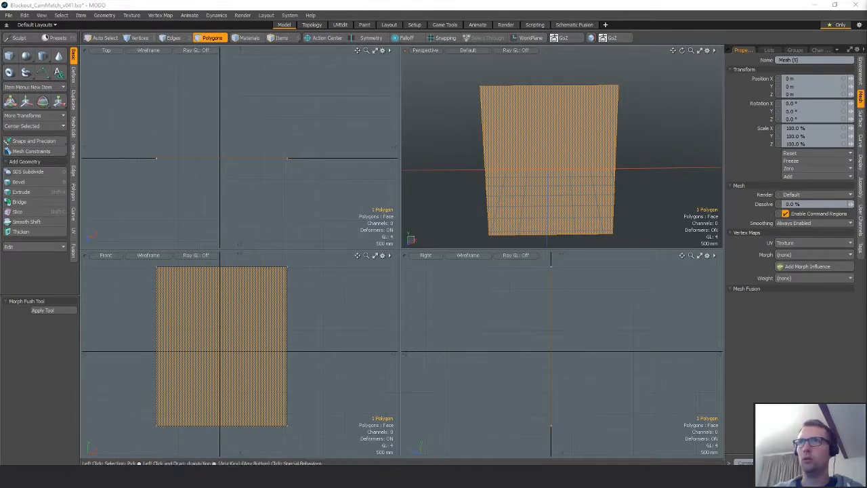
{"action": "key", "text": "ctrl+z"}
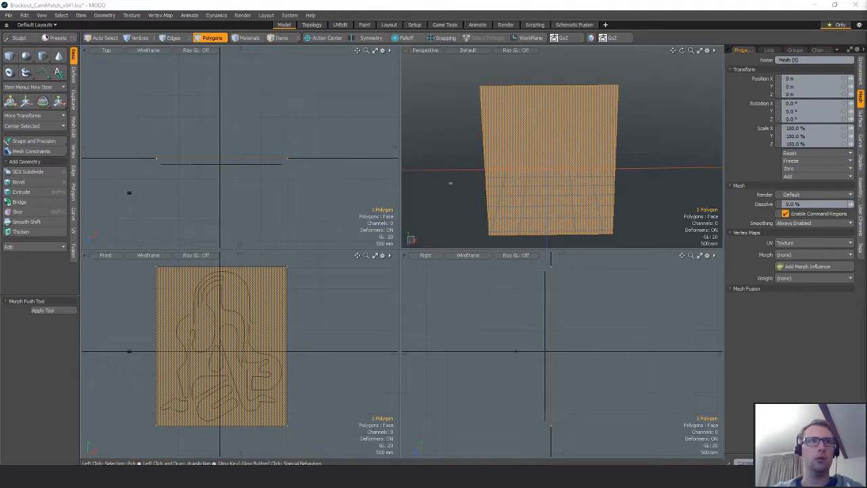
{"action": "key", "text": "ctrl+z"}
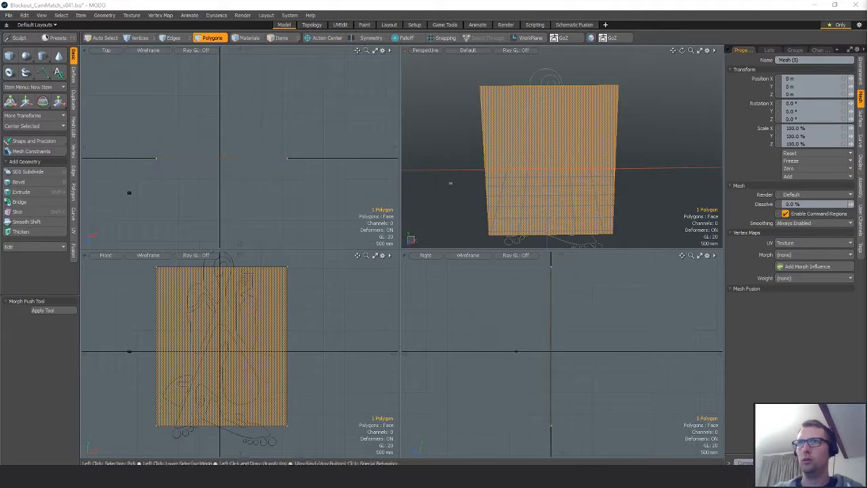
Scale the copied plane vertically to about 130% so it covers the full height of the standing figure.
{"action": "scroll", "coordinate": [308, 359], "scroll_direction": "down", "scroll_amount": 2}
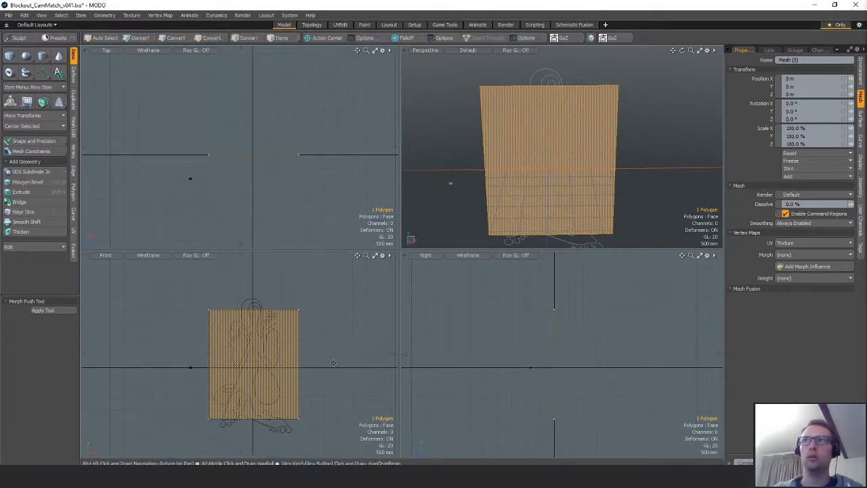
{"action": "key", "text": "y"}
{"action": "left_click_drag", "start_coordinate": [252, 313], "coordinate": [252, 297]}
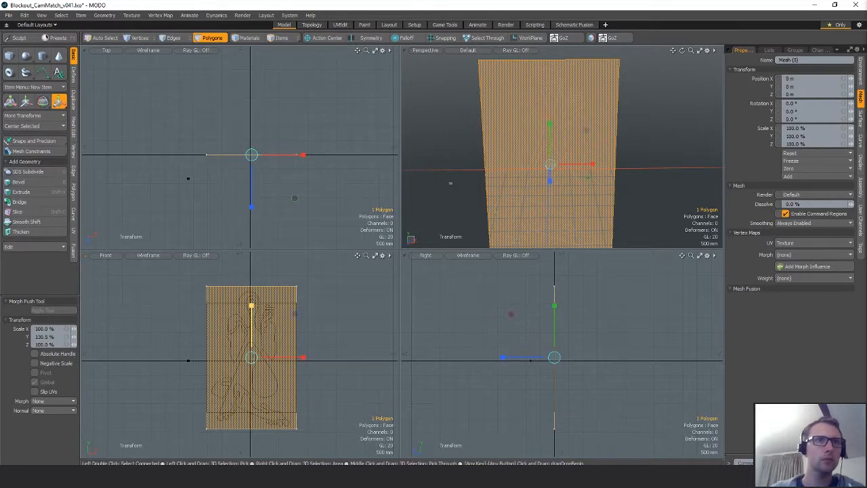
{"action": "key", "text": "space"}
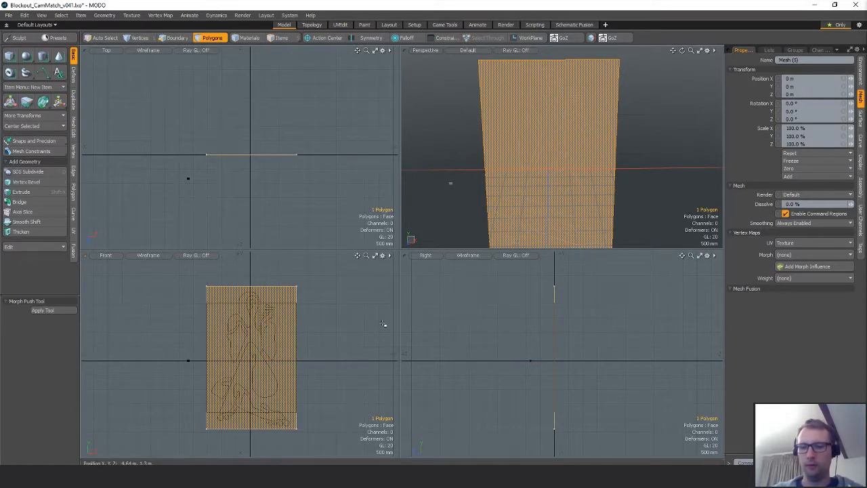
Copy the backing plane for the reclining figure and scale it to about 4.84 m wide by 4.28 m high around its curves.
{"action": "key", "text": "ctrl+d"}
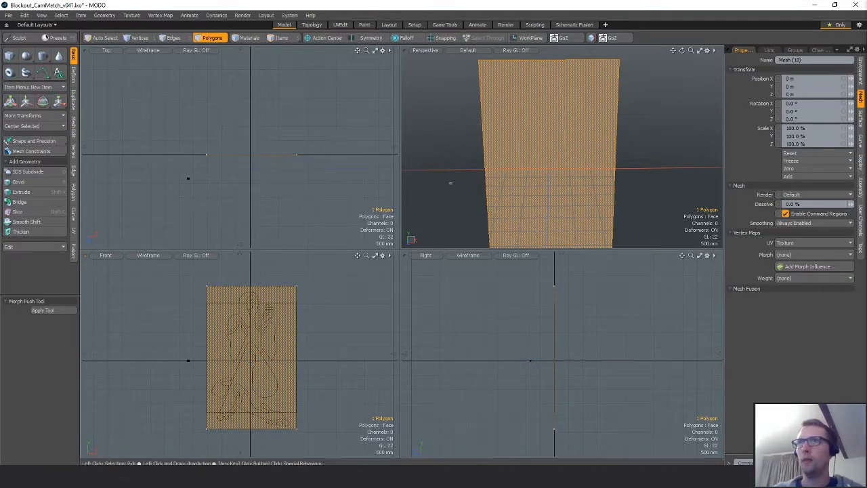
{"action": "left_click_drag", "start_coordinate": [347, 318], "coordinate": [351, 312], "text": "alt+shift"}
{"action": "key", "text": "y"}
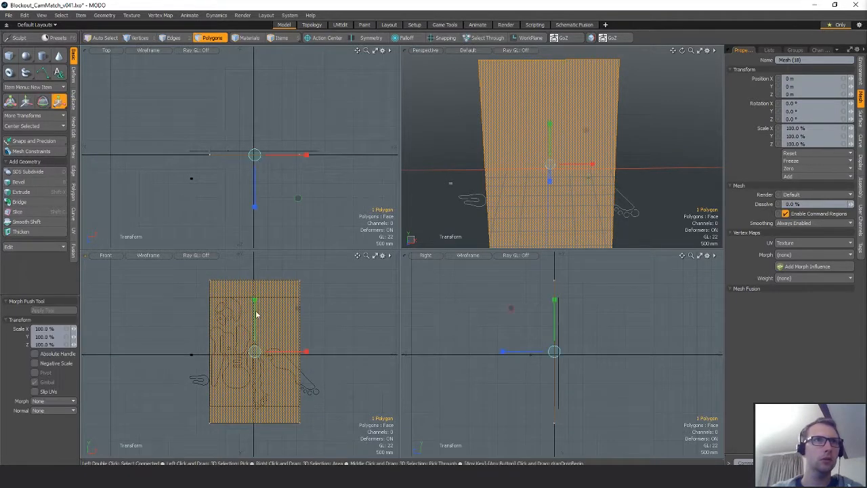
{"action": "left_click_drag", "start_coordinate": [255, 304], "coordinate": [256, 306]}
{"action": "left_click_drag", "start_coordinate": [307, 354], "coordinate": [335, 353]}
{"action": "key", "text": "q"}
Name the reclining figure's backing plane B and the standing figure's backing plane R.
{"action": "left_click", "coordinate": [364, 330]}
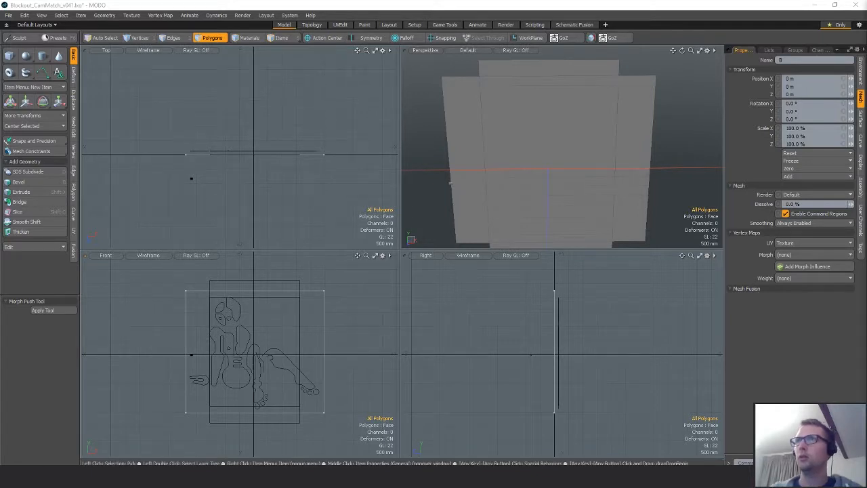
{"action": "key", "text": "Down"}
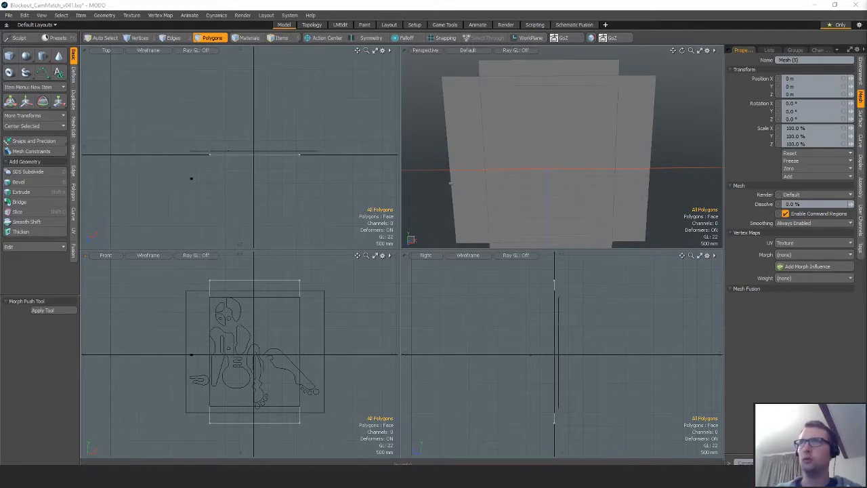
{"action": "left_click_drag", "start_coordinate": [365, 318], "coordinate": [356, 304], "text": "alt+shift"}
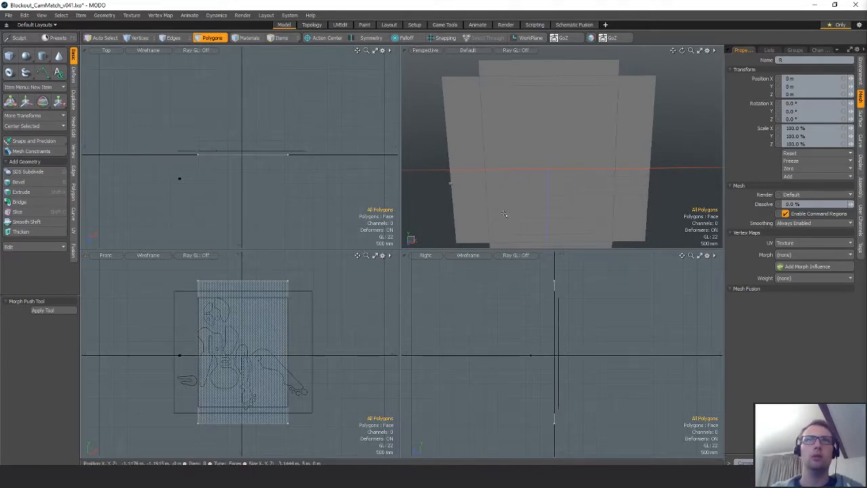
{"action": "left_click_drag", "start_coordinate": [503, 213], "coordinate": [623, 201], "text": "alt"}
{"action": "key", "text": "3"}
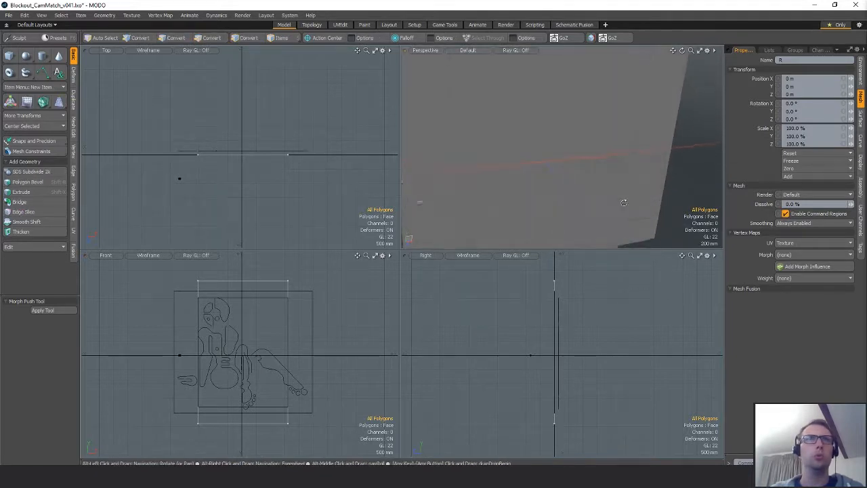
{"action": "left_click_drag", "start_coordinate": [513, 183], "coordinate": [513, 242], "text": "alt"}
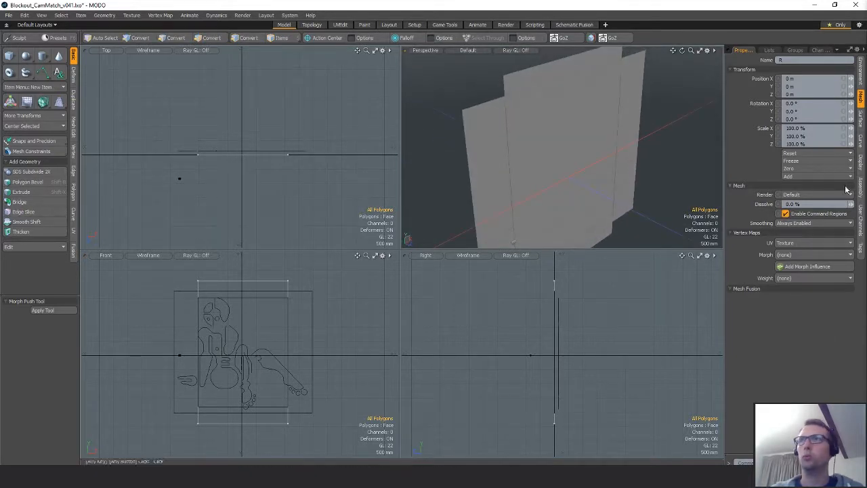
Align all the sign curves at one depth and center them on the Z axis with the backing planes.
{"action": "key", "text": "ctrl+v"}
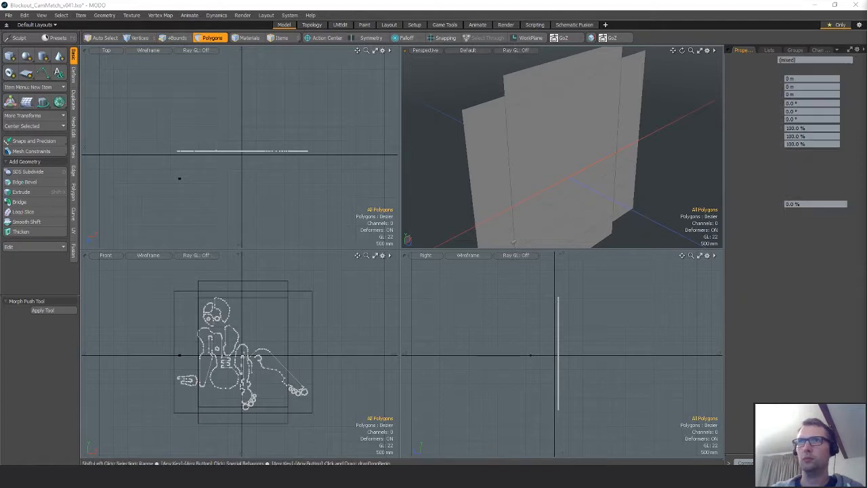
{"action": "key", "text": "y"}
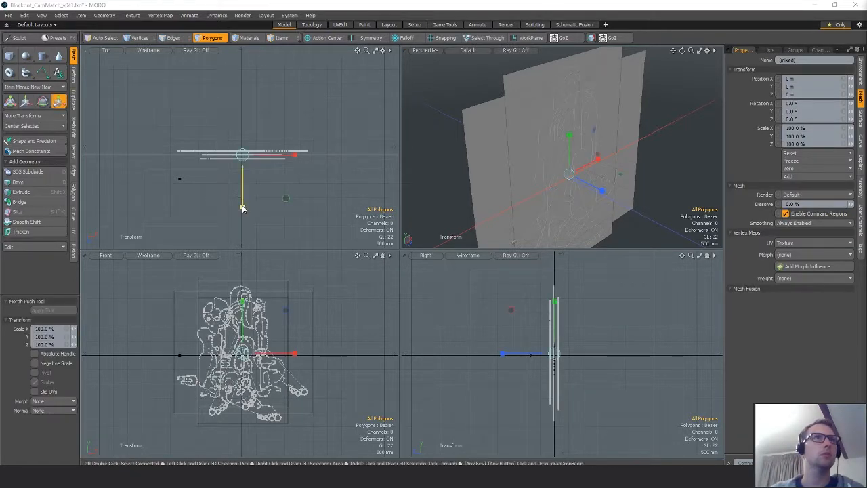
{"action": "key", "text": "w"}
{"action": "left_click_drag", "start_coordinate": [242, 202], "coordinate": [242, 206]}
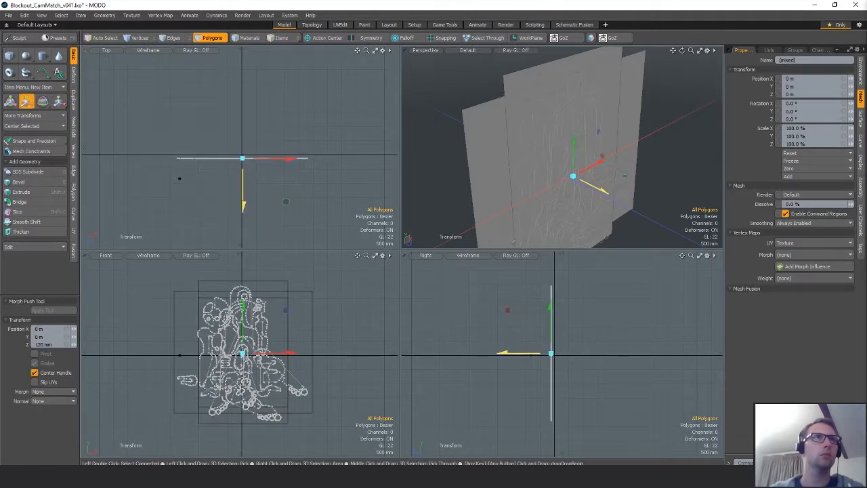
{"action": "key", "text": "space"}
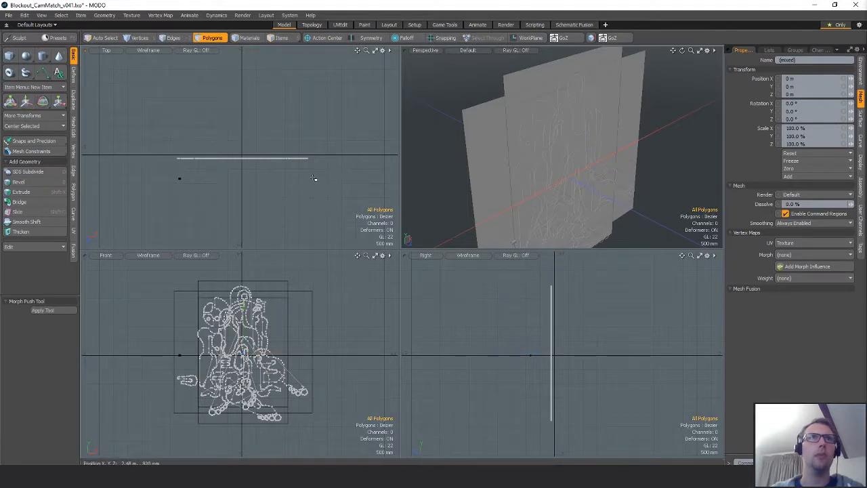
{"action": "key", "text": "y"}
{"action": "key", "text": "space"}
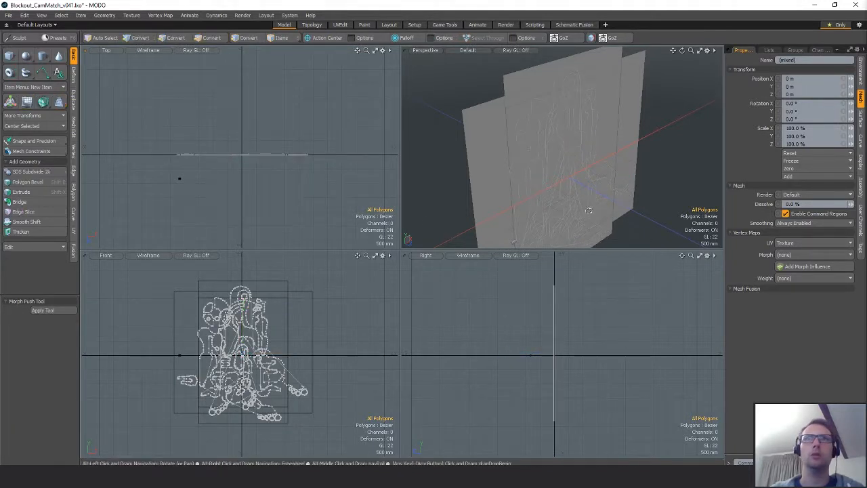
Select the backing planes of all three figures together as items.
{"action": "left_click_drag", "start_coordinate": [576, 142], "coordinate": [632, 135], "text": "alt"}
{"action": "key", "text": "5"}
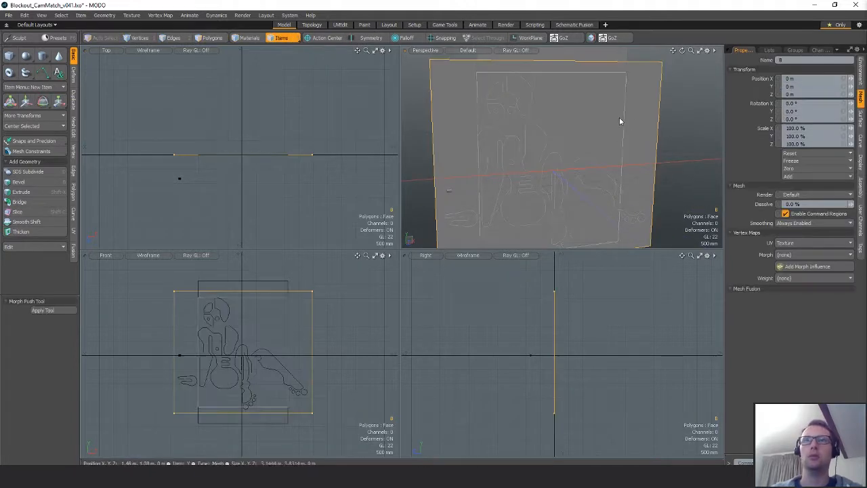
{"action": "left_click_drag", "start_coordinate": [648, 150], "coordinate": [630, 120], "text": "alt"}
{"action": "key", "text": "3"}
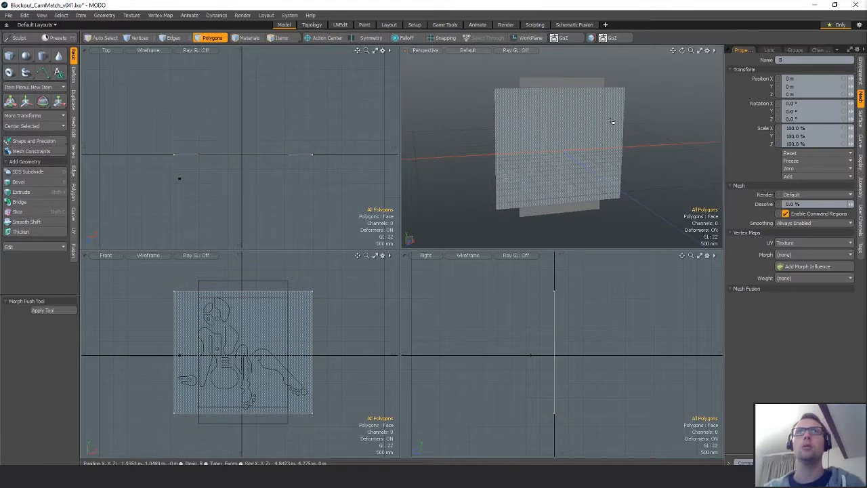
{"action": "key", "text": "5"}
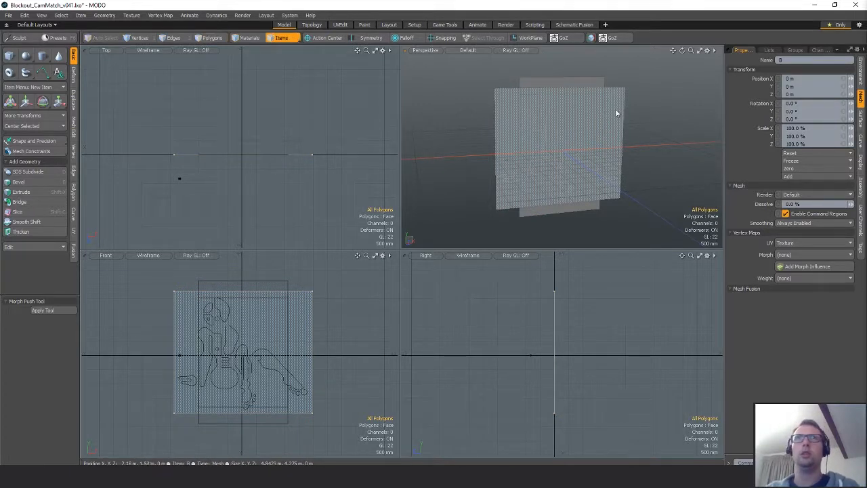
{"action": "left_click", "coordinate": [600, 107], "text": "shift"}
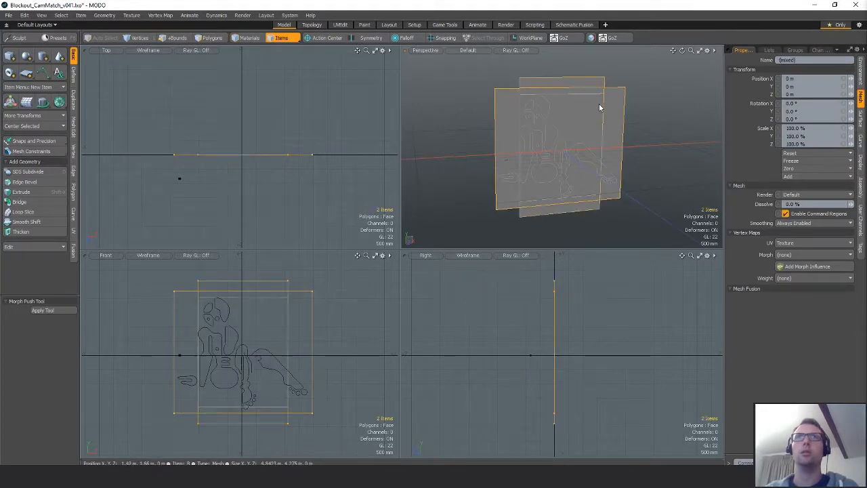
{"action": "left_click", "coordinate": [622, 128], "text": "shift"}
{"action": "left_click_drag", "start_coordinate": [594, 152], "coordinate": [614, 149], "text": "alt"}
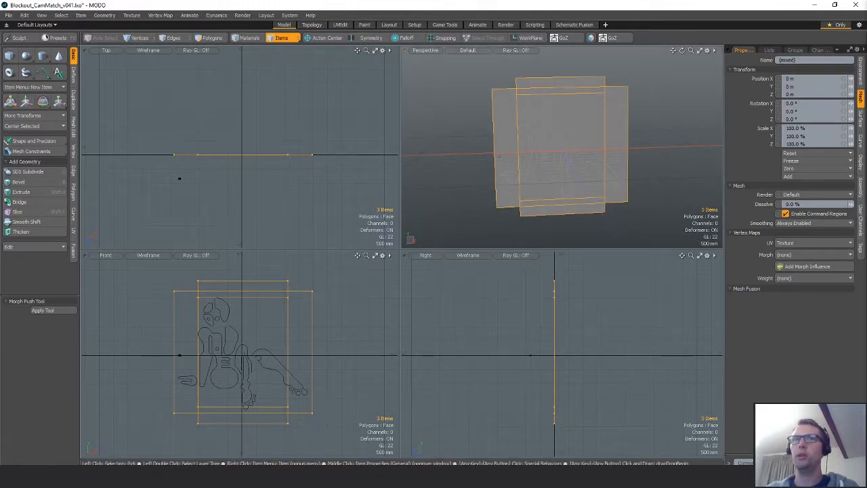
Create a new mesh with a unit cube and delete every polygon except its front face.
{"action": "key", "text": "ctrl+shift+m"}
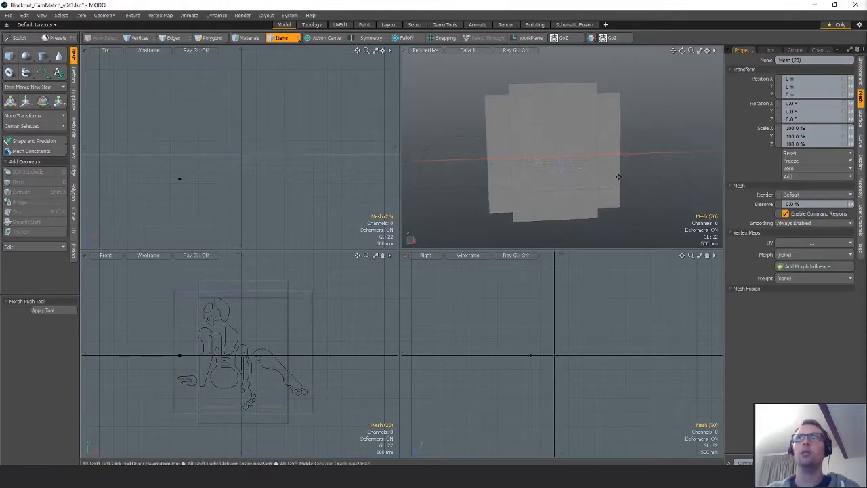
{"action": "key", "text": "3"}
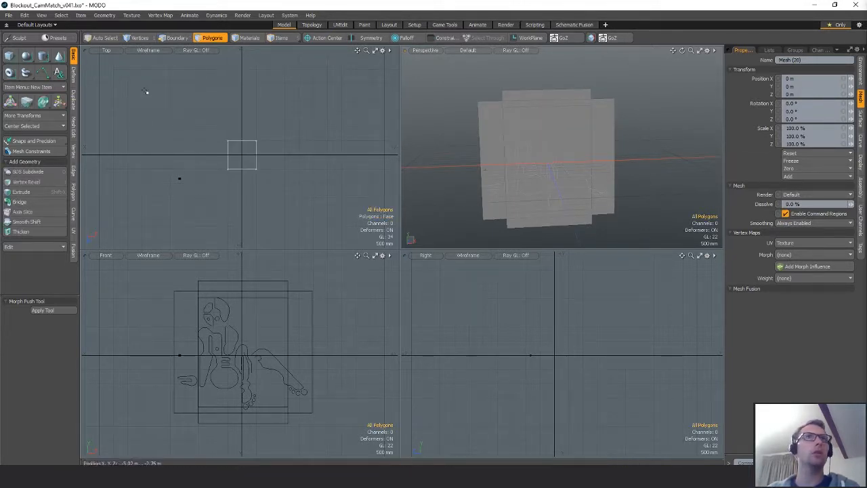
{"action": "left_click", "coordinate": [552, 171]}
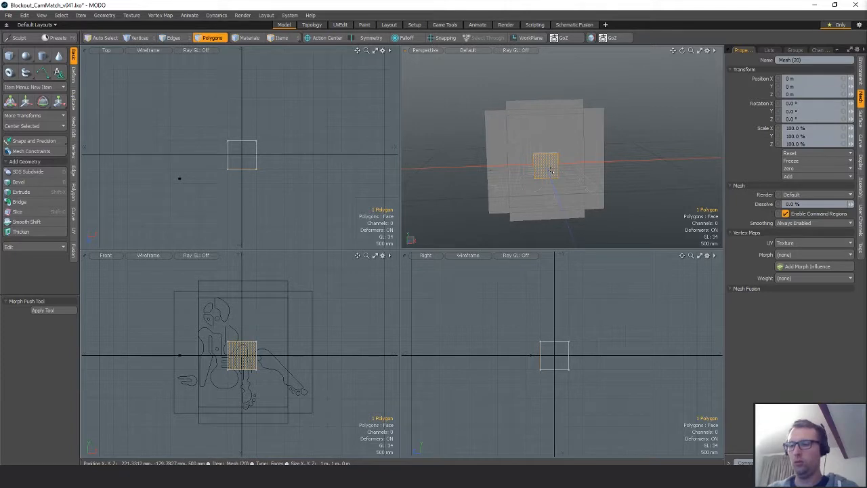
{"action": "left_click", "coordinate": [447, 136]}
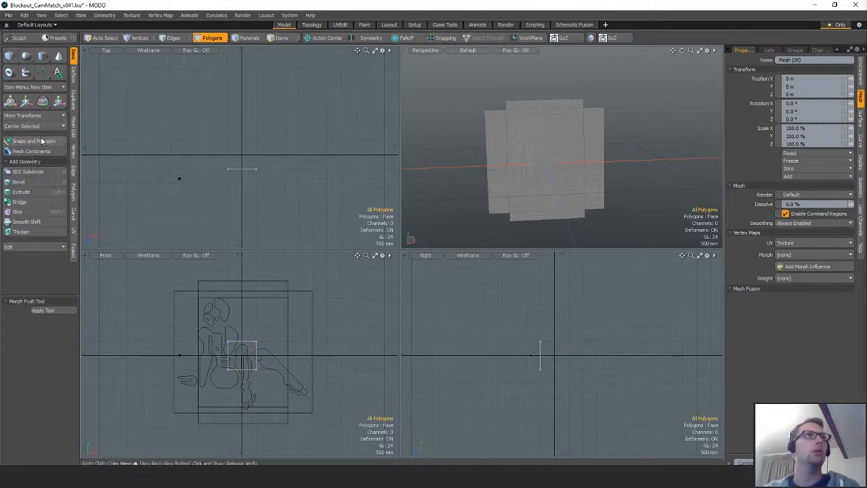
Center the new square on the Z axis and scale it uniformly to about 840% so it surrounds all the backing planes.
{"action": "key", "text": "y"}
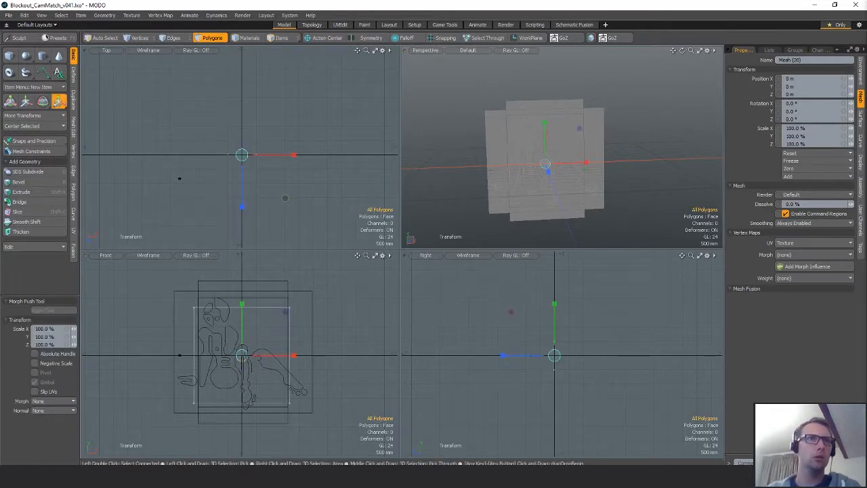
{"action": "left_click_drag", "start_coordinate": [291, 319], "coordinate": [258, 361]}
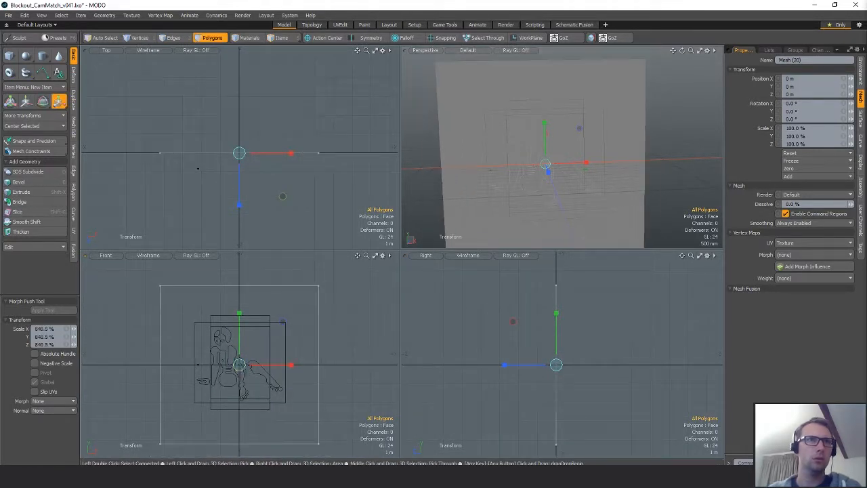
{"action": "key", "text": "space"}
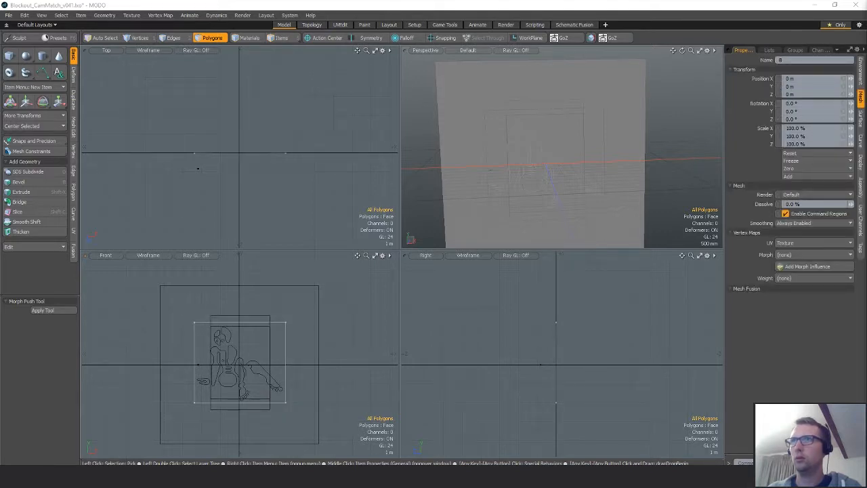
Move the reclining figure with its plane into the large square's lower-left corner, and the standing figure with its plane beside it.
{"action": "left_click_drag", "start_coordinate": [322, 383], "coordinate": [326, 357], "text": "alt+shift"}
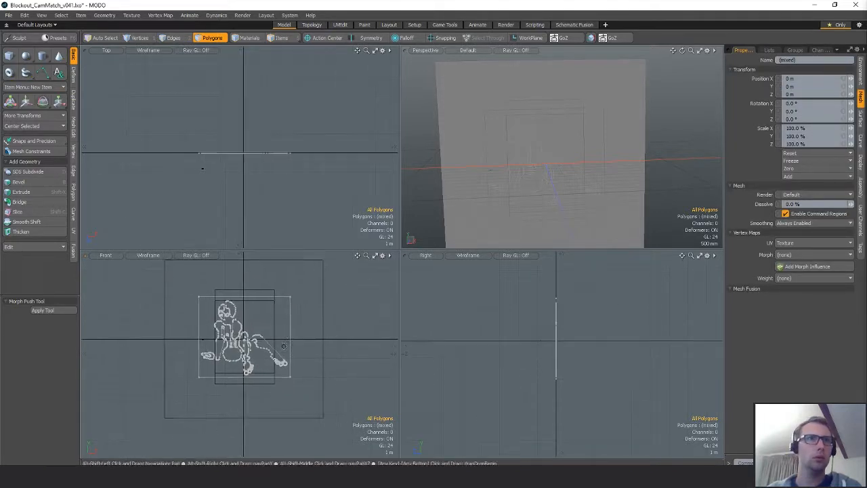
{"action": "key", "text": "w"}
{"action": "left_click_drag", "start_coordinate": [295, 299], "coordinate": [317, 391]}
{"action": "key", "text": "ctrl+z"}
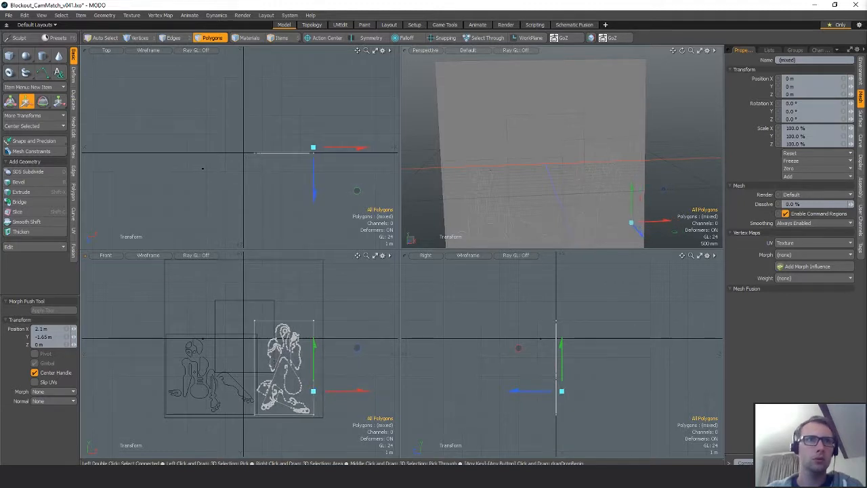
Turn on snapping and snap the standing figure's plane and curves by the lower-left corner to the reclining figure's plane.
{"action": "key", "text": "shift+a"}
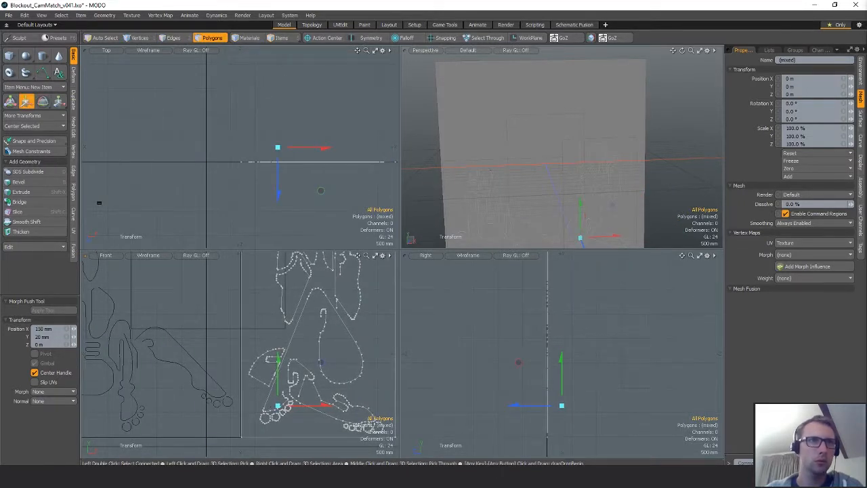
{"action": "key", "text": "shift+a"}
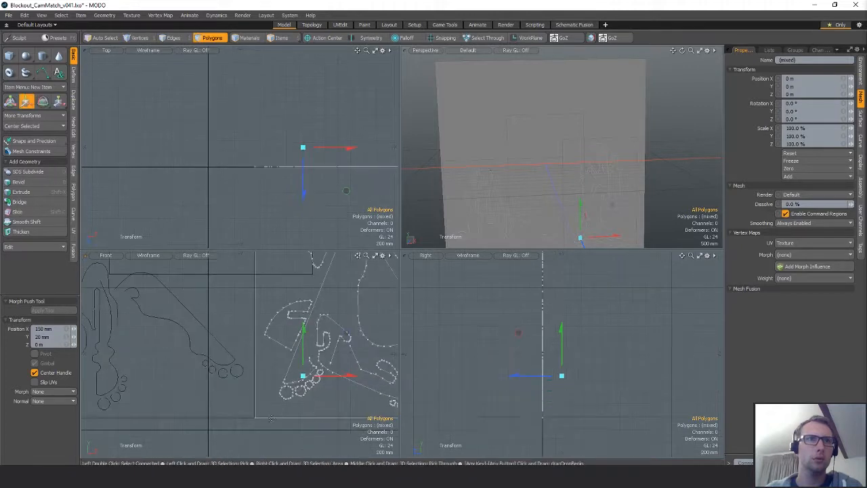
{"action": "key", "text": "F11"}
{"action": "left_click", "coordinate": [257, 418]}
{"action": "left_click", "coordinate": [302, 365]}
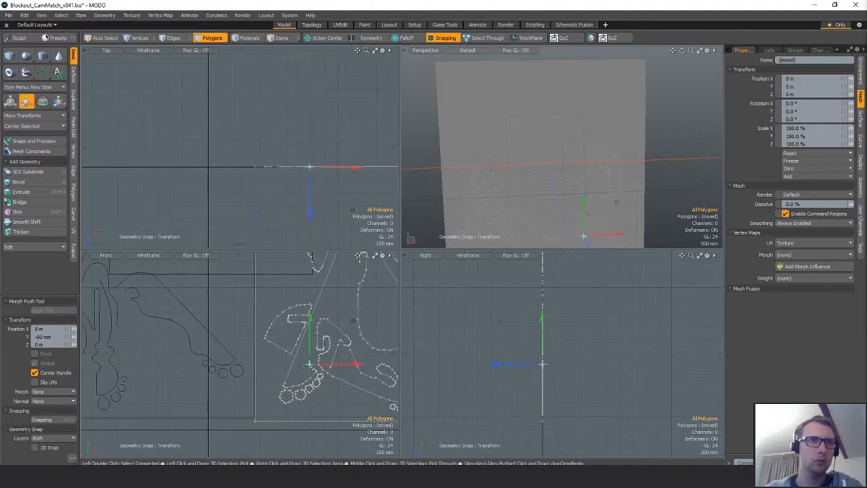
{"action": "left_click_drag", "start_coordinate": [259, 424], "coordinate": [256, 416]}
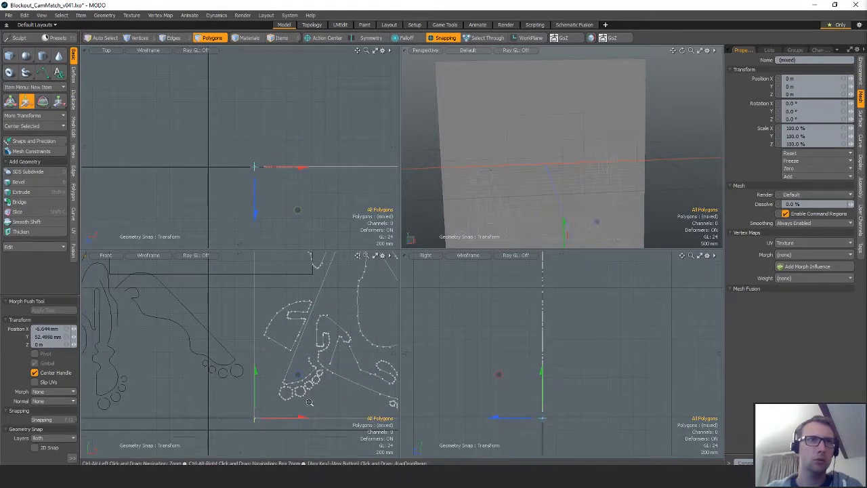
{"action": "key", "text": "a"}
{"action": "key", "text": "space"}
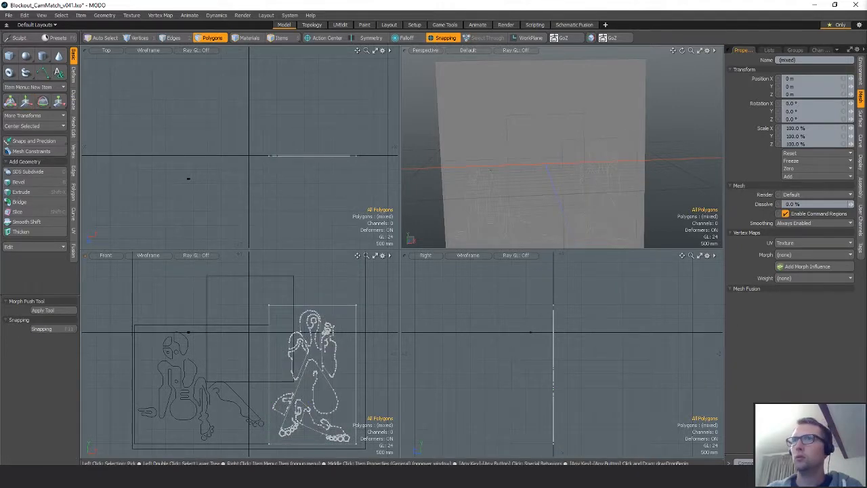
Move the crouching figure's curves and plane above the reclining figure, snapping the lower-right corner to that plane's upper-right corner.
{"action": "key", "text": "ctrl+z"}
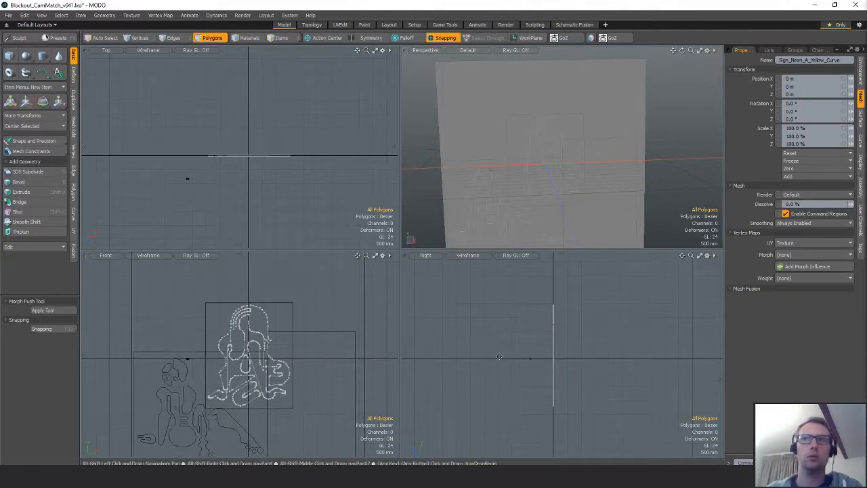
{"action": "key", "text": "ctrl+z"}
{"action": "key", "text": "a"}
{"action": "key", "text": "w"}
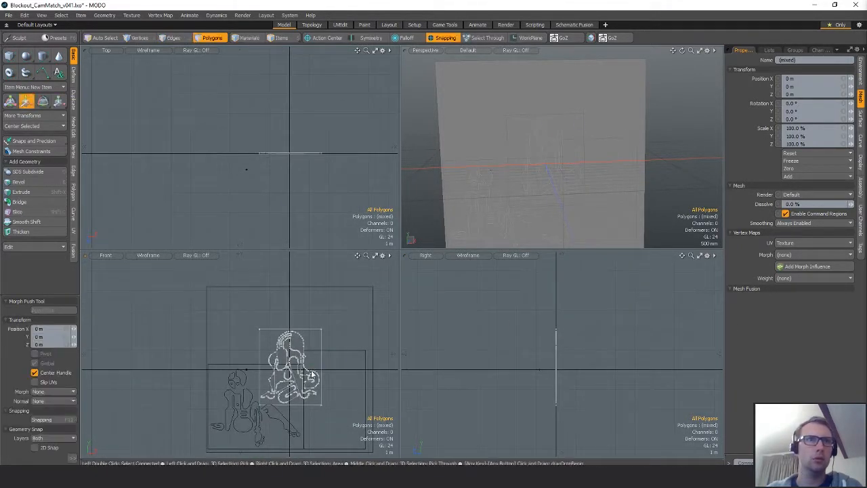
{"action": "left_click_drag", "start_coordinate": [321, 405], "coordinate": [304, 366]}
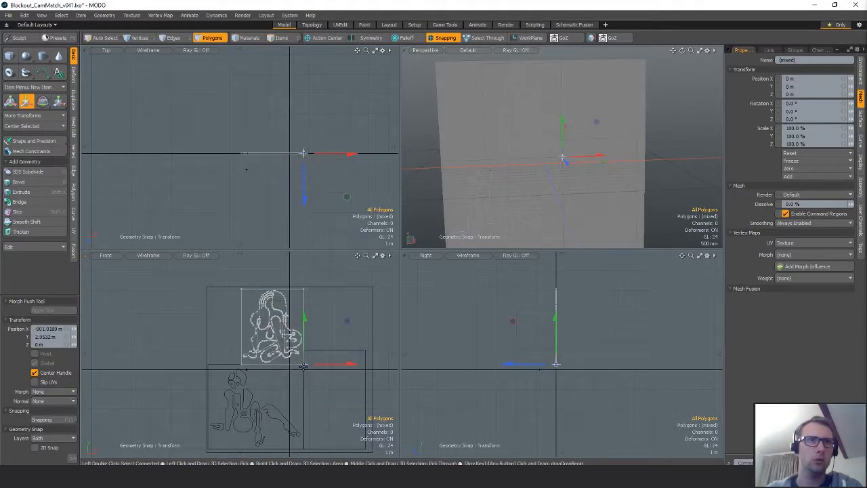
{"action": "key", "text": "q"}
{"action": "left_click_drag", "start_coordinate": [351, 317], "coordinate": [314, 305], "text": "alt+shift"}
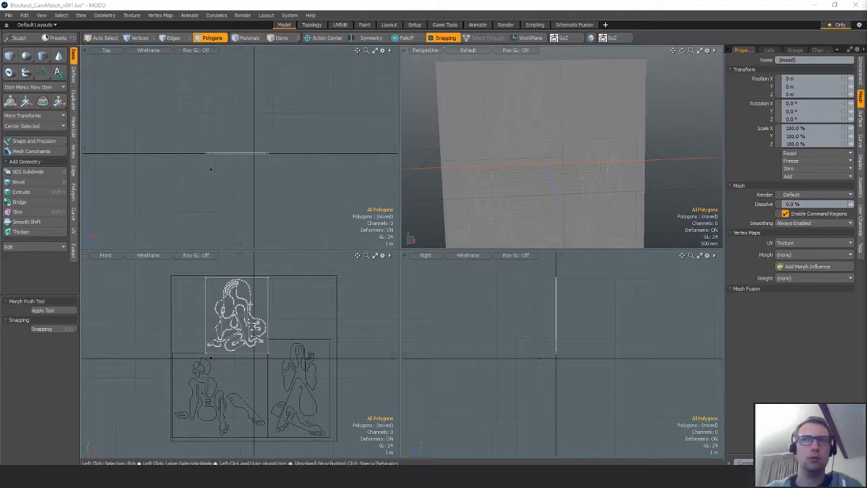
Scale the large square down slightly and uniformly about its center to fit closer around the three sign planes, and turn snapping off.
{"action": "left_click_drag", "start_coordinate": [364, 324], "coordinate": [362, 317], "text": "alt+shift"}
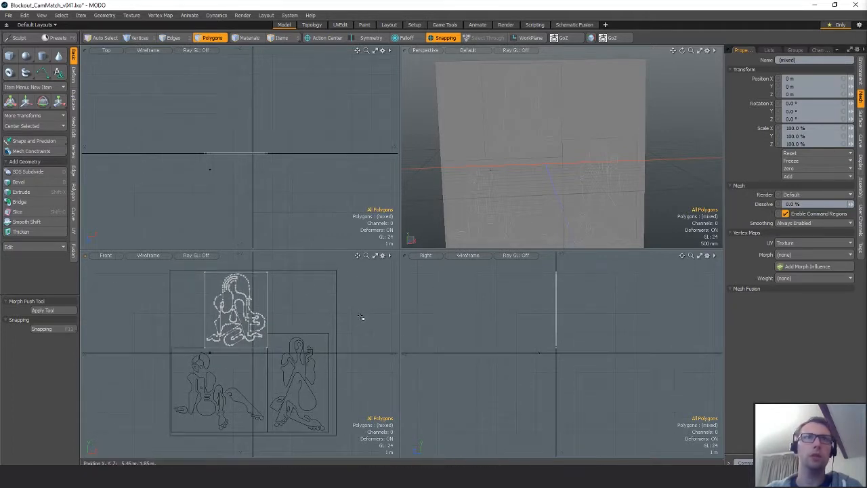
{"action": "key", "text": "1"}
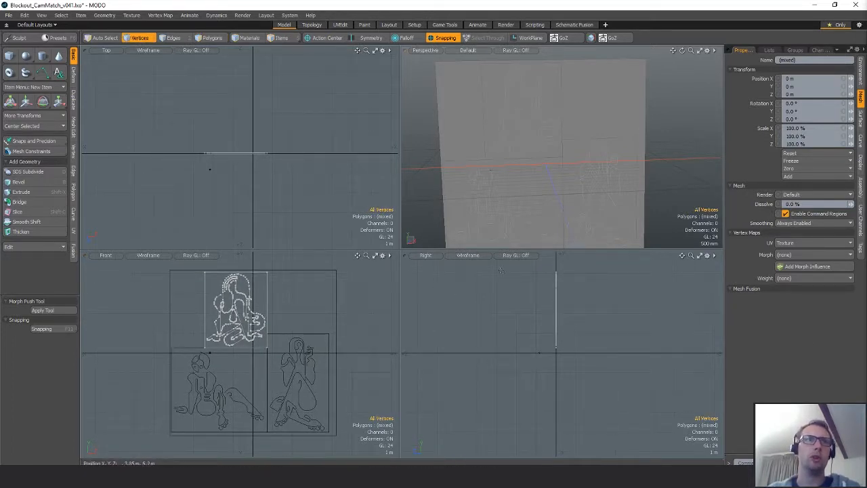
{"action": "left_click_drag", "start_coordinate": [589, 145], "coordinate": [566, 143], "text": "alt"}
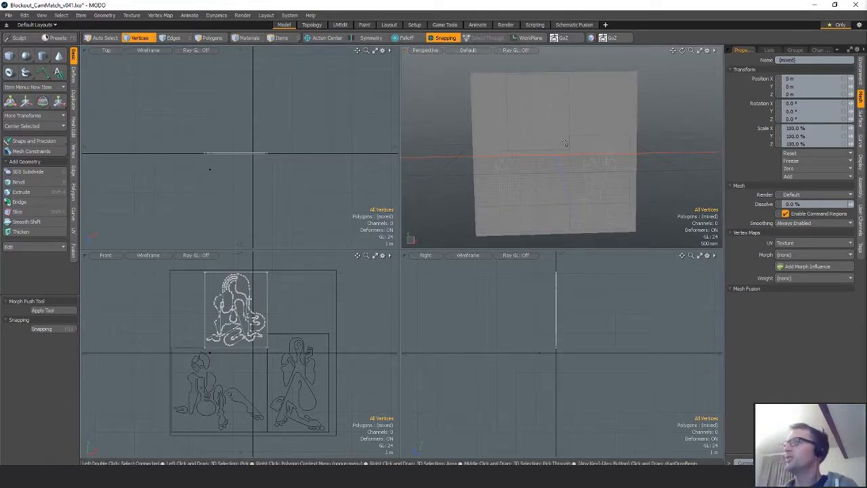
{"action": "left_click_drag", "start_coordinate": [565, 143], "coordinate": [516, 175], "text": "alt"}
{"action": "left_click", "coordinate": [609, 105]}
{"action": "key", "text": "3"}
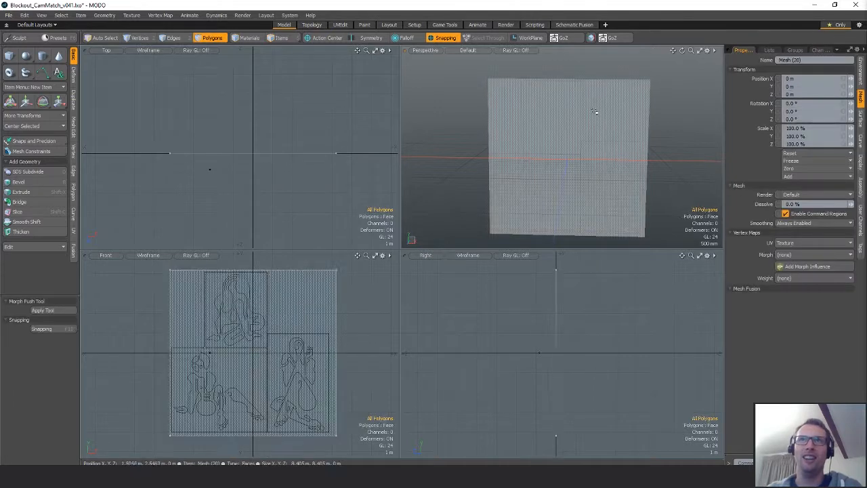
{"action": "key", "text": "5"}
{"action": "key", "text": "3"}
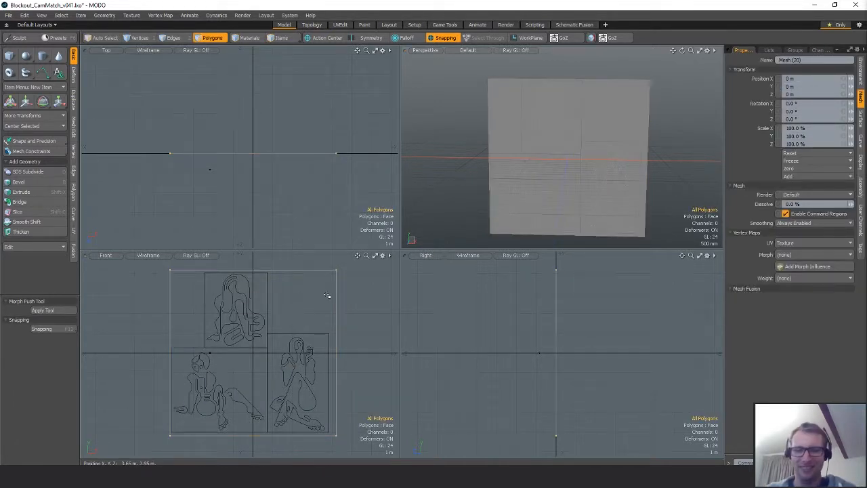
{"action": "key", "text": "r"}
{"action": "left_click_drag", "start_coordinate": [255, 357], "coordinate": [252, 352]}
{"action": "key", "text": "w"}
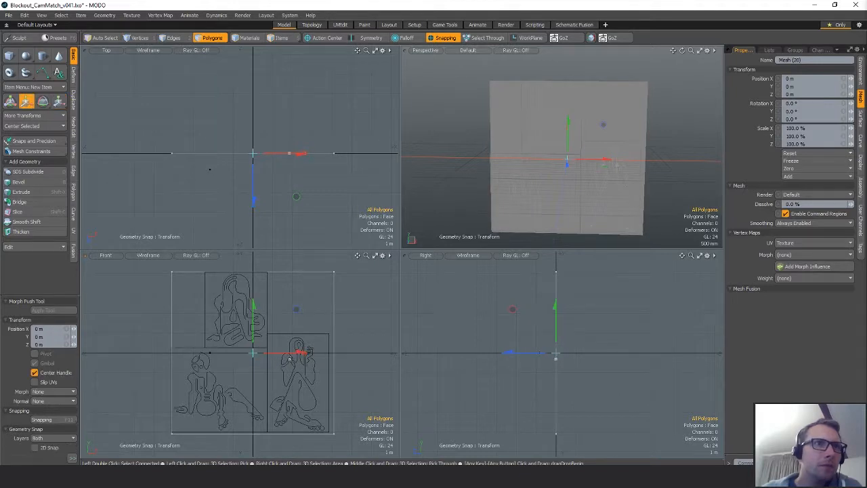
{"action": "key", "text": "x"}
{"action": "key", "text": "q"}
Delete the small stray item named x lying just above the reclining figure.
{"action": "key", "text": "5"}
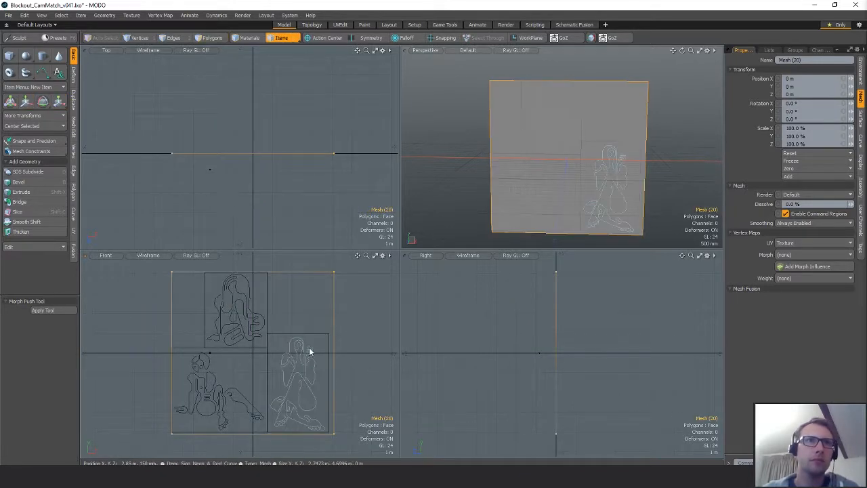
{"action": "right_click_drag", "start_coordinate": [302, 313], "coordinate": [297, 384]}
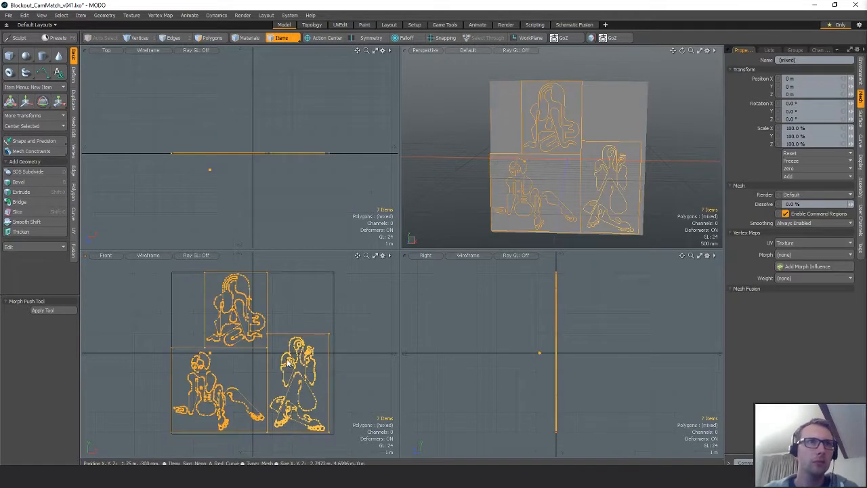
{"action": "left_click", "coordinate": [237, 363]}
{"action": "left_click", "coordinate": [211, 354]}
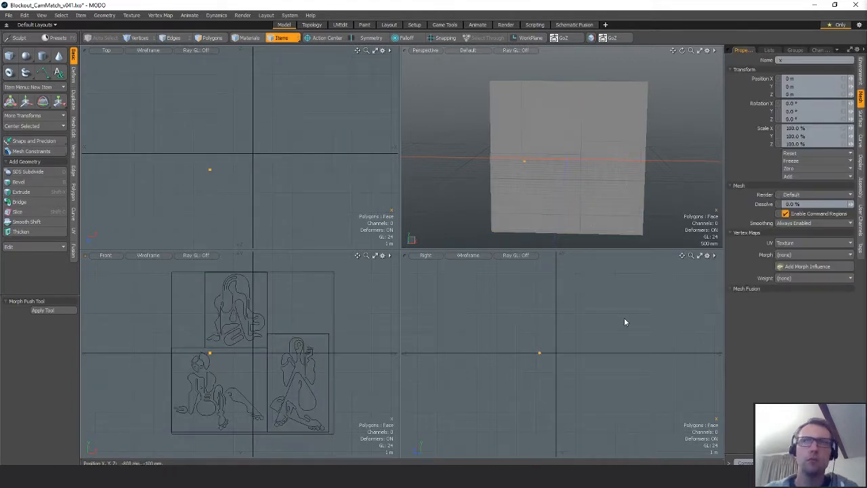
{"action": "key", "text": "Delete"}
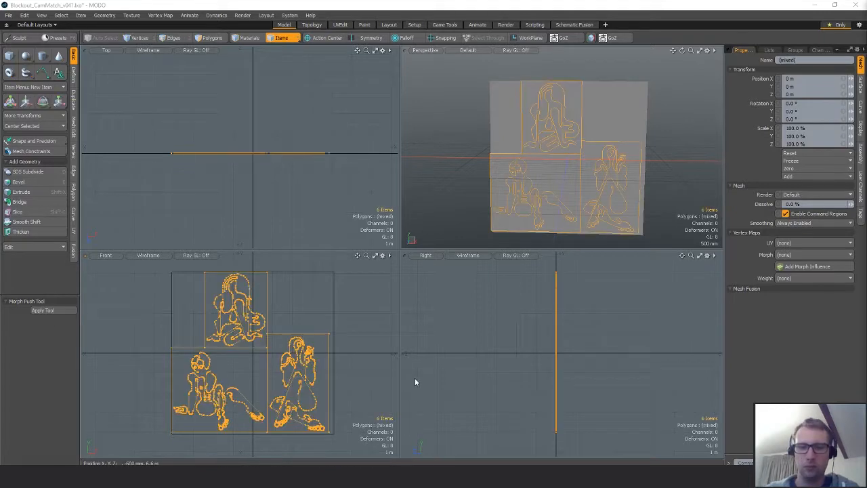
Move all three figures' curves and backing planes together by 150 mm in X and -30 mm in Y within the large square.
{"action": "key", "text": "3"}
{"action": "left_click_drag", "start_coordinate": [241, 354], "coordinate": [246, 352], "text": "alt+shift"}
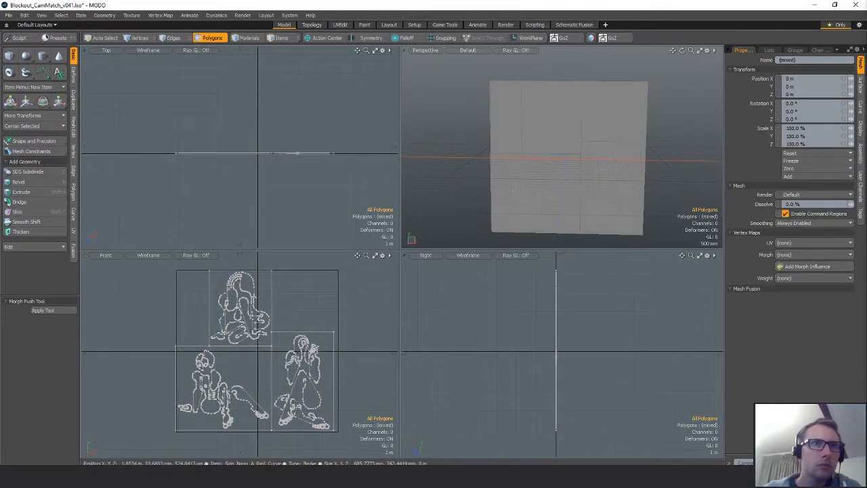
{"action": "key", "text": "y"}
{"action": "left_click_drag", "start_coordinate": [301, 350], "coordinate": [305, 349]}
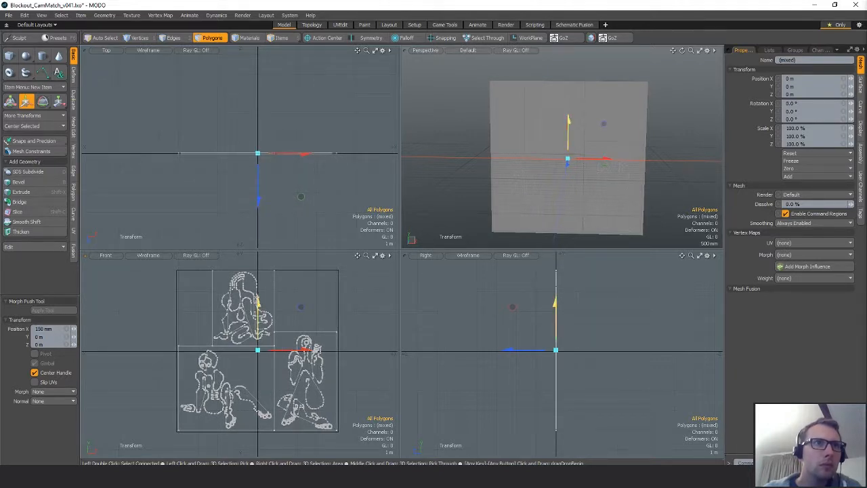
{"action": "left_click_drag", "start_coordinate": [258, 303], "coordinate": [260, 320]}
{"action": "scroll", "coordinate": [254, 327], "scroll_direction": "up", "scroll_amount": 1}
{"action": "left_click_drag", "start_coordinate": [262, 326], "coordinate": [261, 333]}
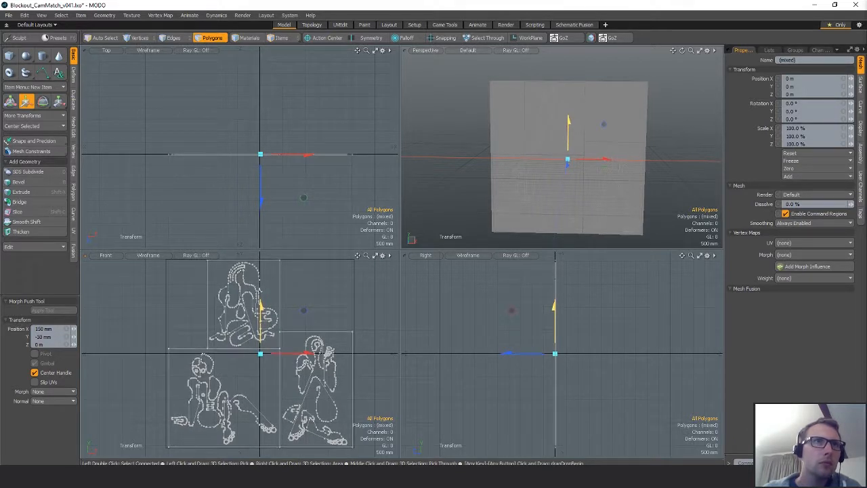
Scale the large square uniformly to 99% so its edges meet the outer edges of the backing planes.
{"action": "key", "text": "5"}
{"action": "key", "text": "3"}
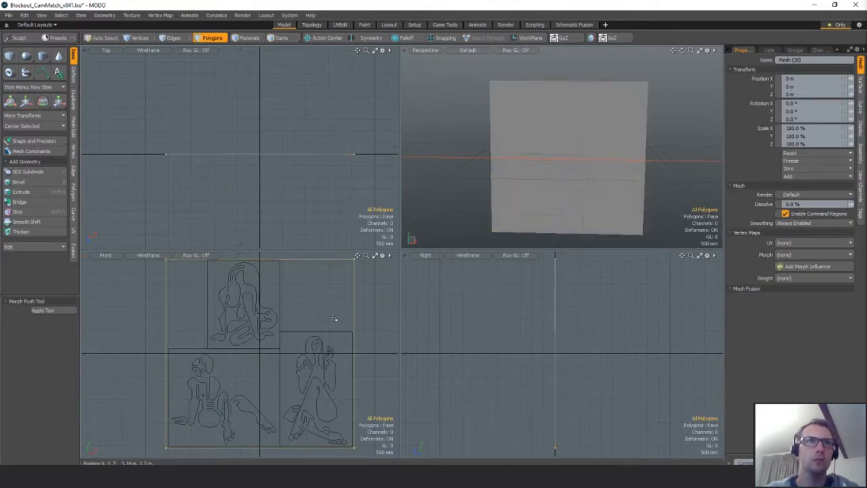
{"action": "key", "text": "y"}
{"action": "left_click_drag", "start_coordinate": [260, 353], "coordinate": [256, 354]}
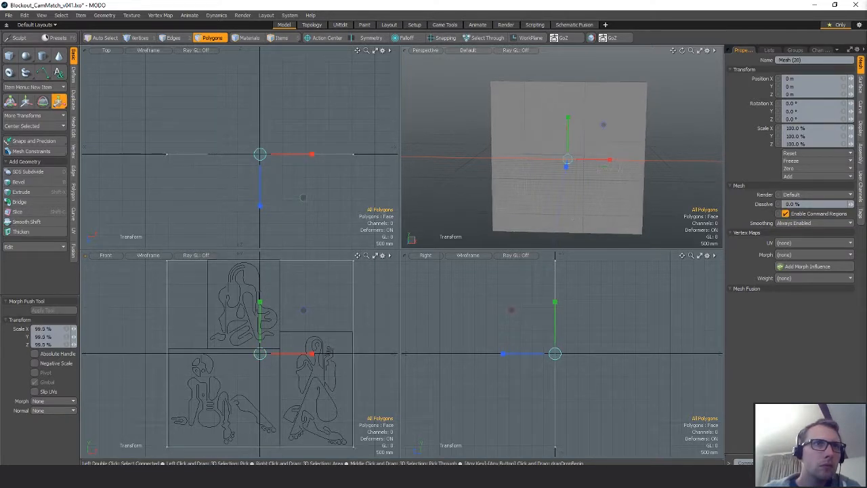
{"action": "key", "text": "q"}
{"action": "scroll", "coordinate": [320, 311], "scroll_direction": "down", "scroll_amount": 3}
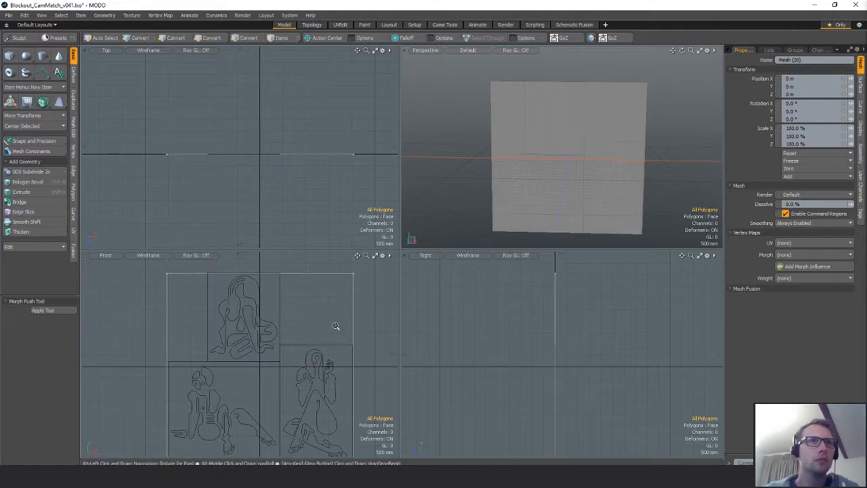
{"action": "scroll", "coordinate": [325, 376], "scroll_direction": "up", "scroll_amount": 3}
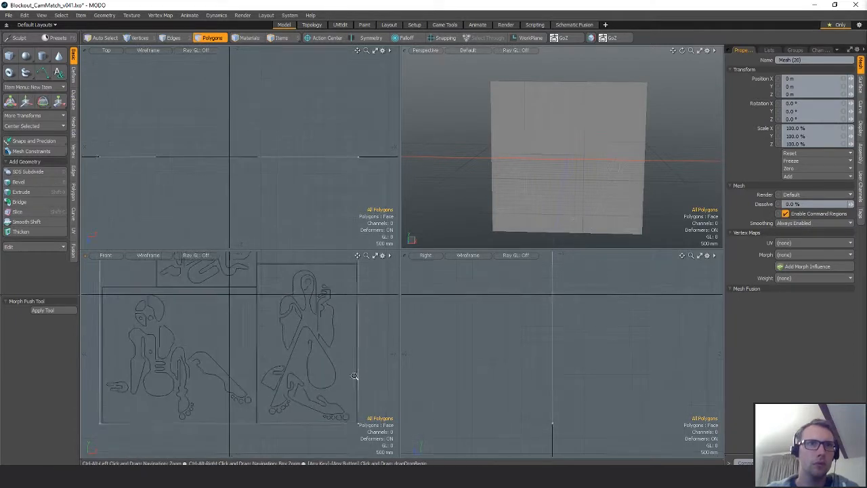
{"action": "scroll", "coordinate": [329, 376], "scroll_direction": "down", "scroll_amount": 4}
Move the three figures' curves and backing planes forward about 240 mm along Z, away from the large square.
{"action": "middle_click_drag", "start_coordinate": [502, 160], "coordinate": [613, 143]}
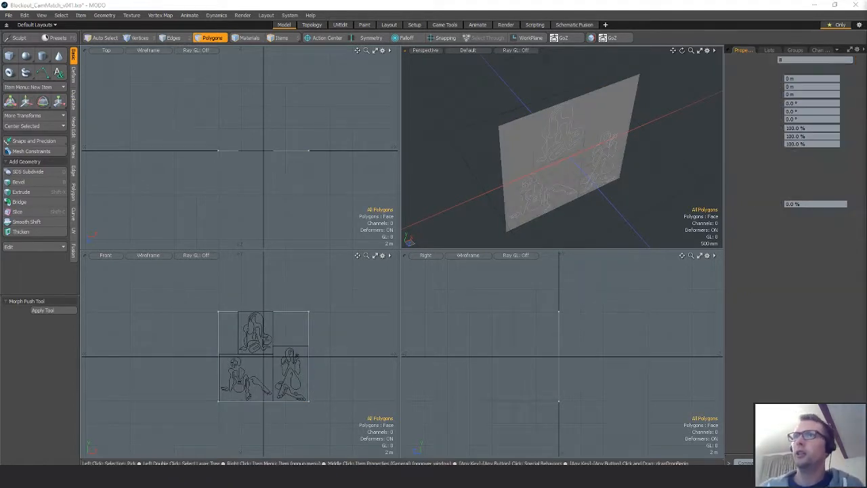
{"action": "key", "text": "w"}
{"action": "left_click_drag", "start_coordinate": [591, 182], "coordinate": [594, 185]}
{"action": "key", "text": "space"}
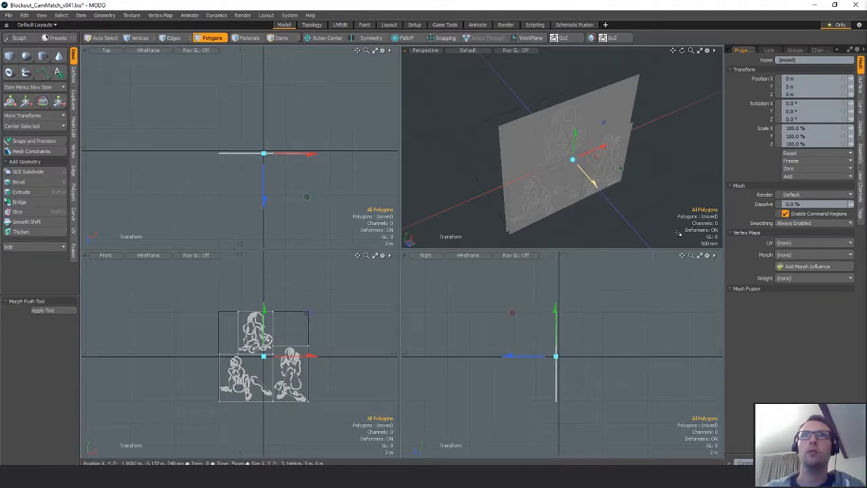
{"action": "key", "text": "Escape"}
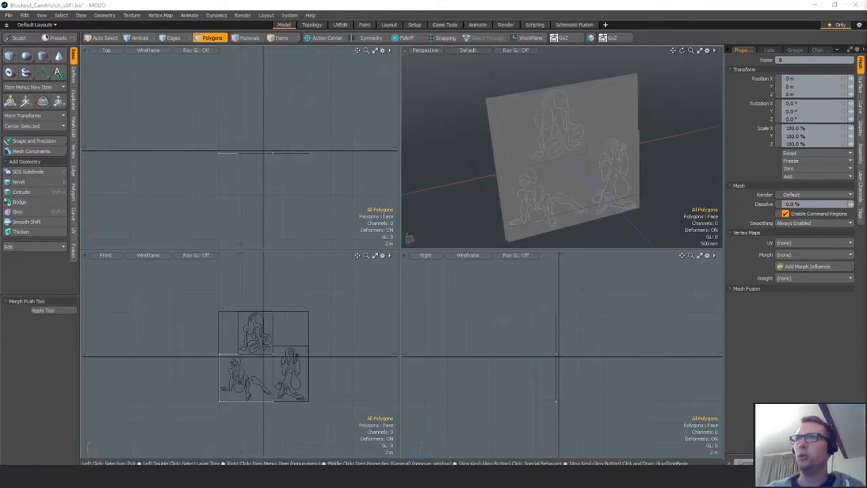
Select the three backing planes together with the large square and open their Texture UV map for editing.
{"action": "key", "text": "ctrl"}
{"action": "left_click", "coordinate": [291, 373], "text": "ctrl"}
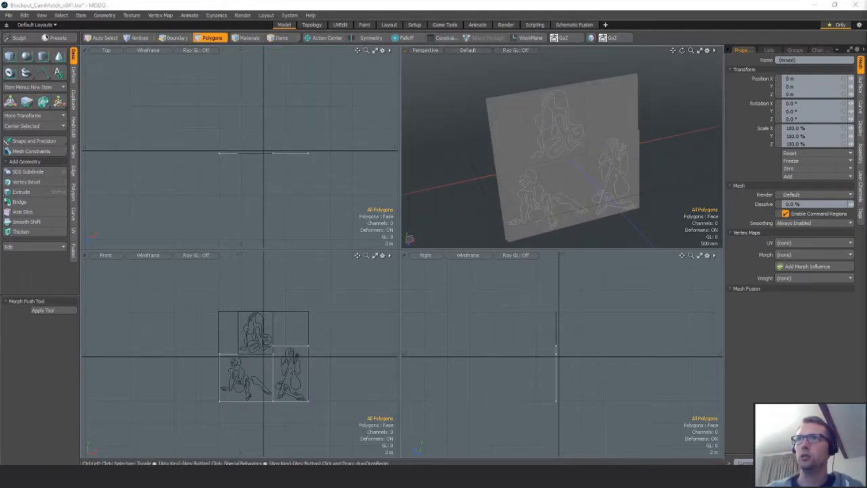
{"action": "left_click", "coordinate": [255, 332], "text": "ctrl"}
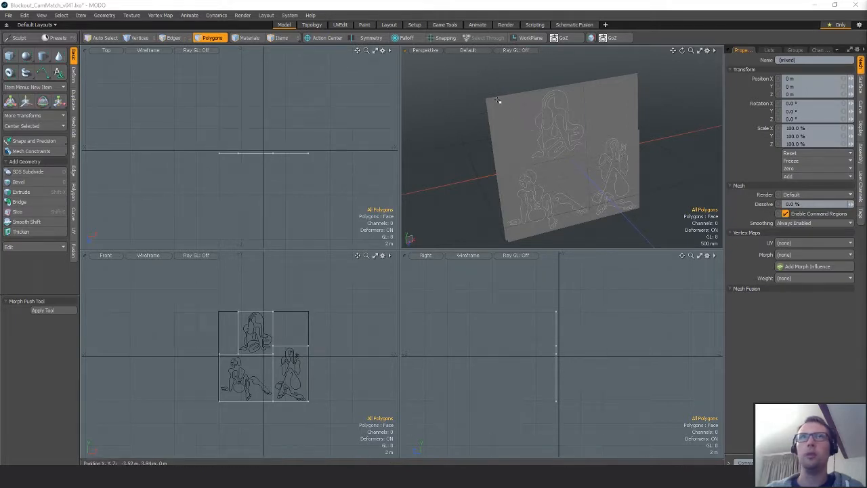
{"action": "key", "text": "5"}
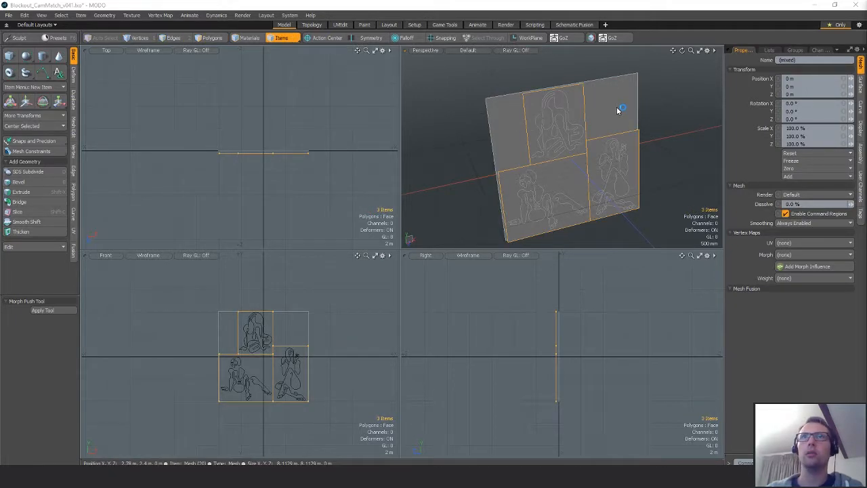
{"action": "left_click", "coordinate": [577, 106], "text": "shift"}
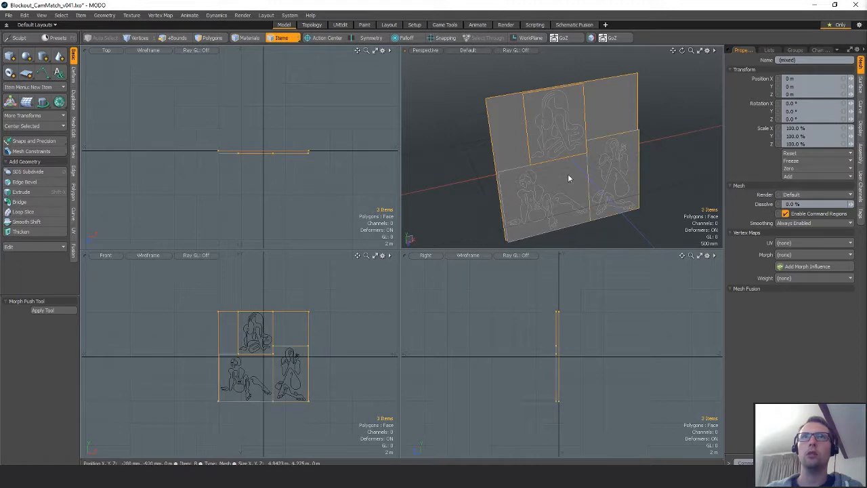
{"action": "key", "text": "3"}
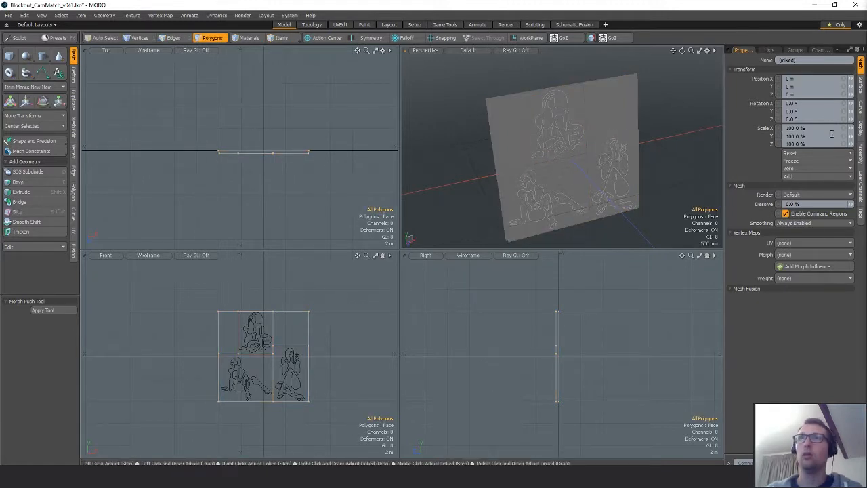
{"action": "left_click", "coordinate": [769, 50]}
{"action": "double_click", "coordinate": [752, 86]}
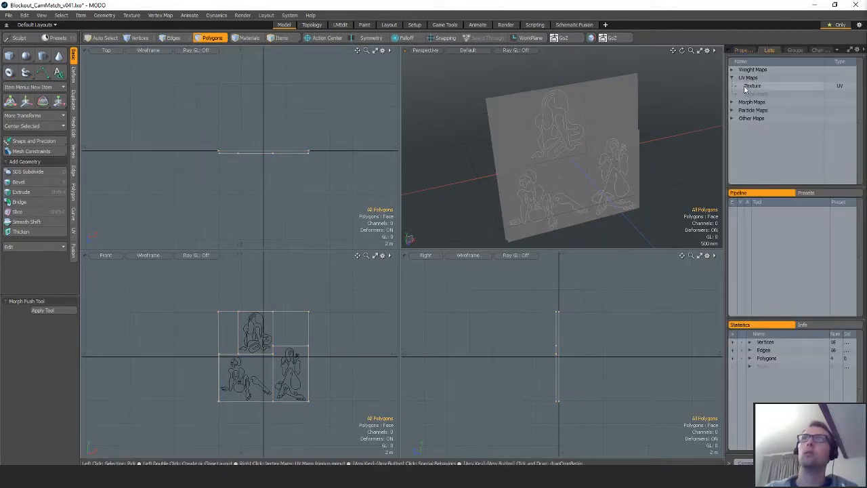
Create UVs for the four planes with one Planar projection along the Z axis, then close the UV editor.
{"action": "left_click", "coordinate": [73, 232]}
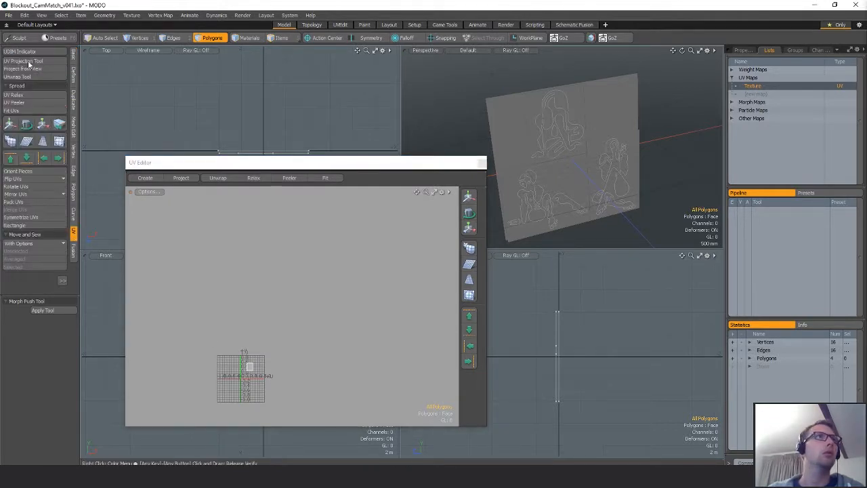
{"action": "left_click", "coordinate": [27, 60]}
{"action": "left_click", "coordinate": [54, 329]}
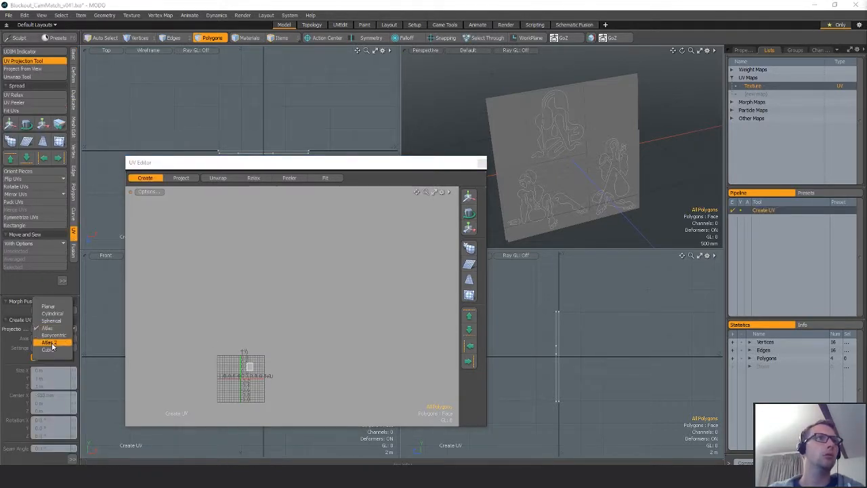
{"action": "left_click", "coordinate": [48, 307]}
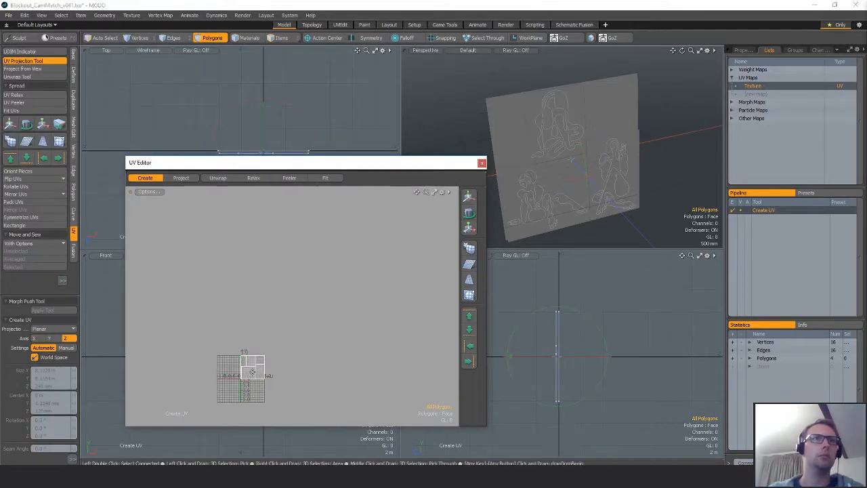
{"action": "scroll", "coordinate": [298, 359], "scroll_direction": "up", "scroll_amount": 5}
{"action": "scroll", "coordinate": [304, 341], "scroll_direction": "up", "scroll_amount": 4}
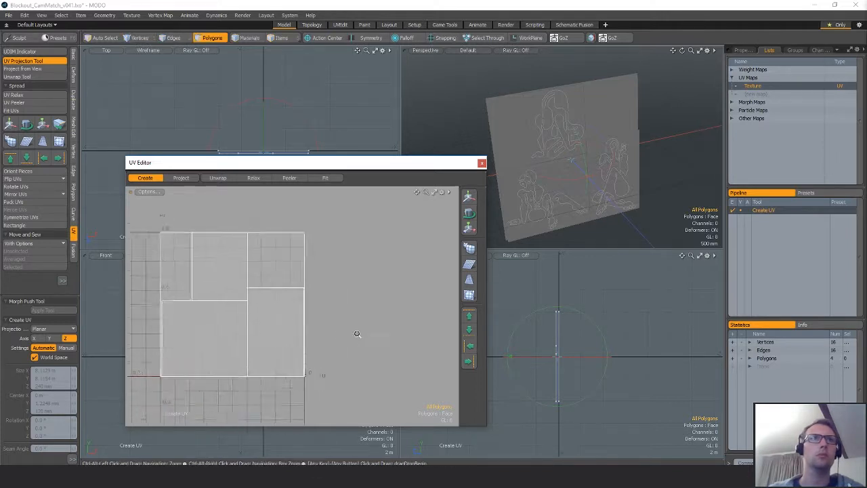
{"action": "key", "text": "space"}
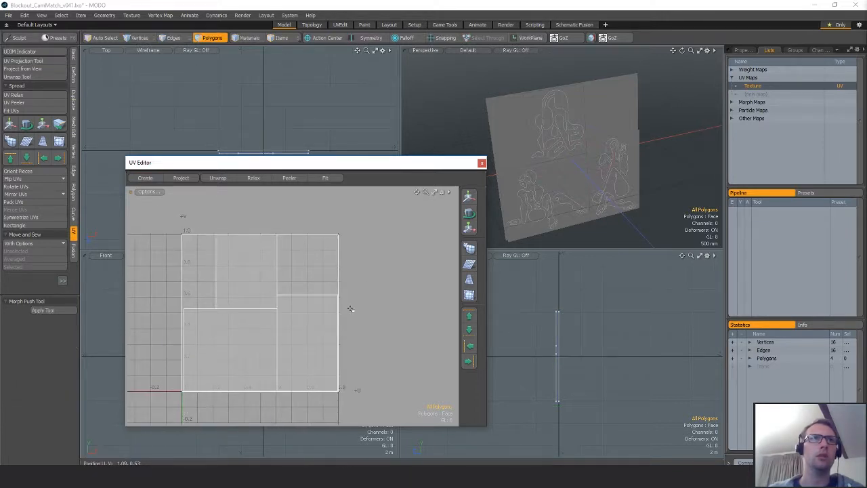
{"action": "left_click", "coordinate": [482, 163]}
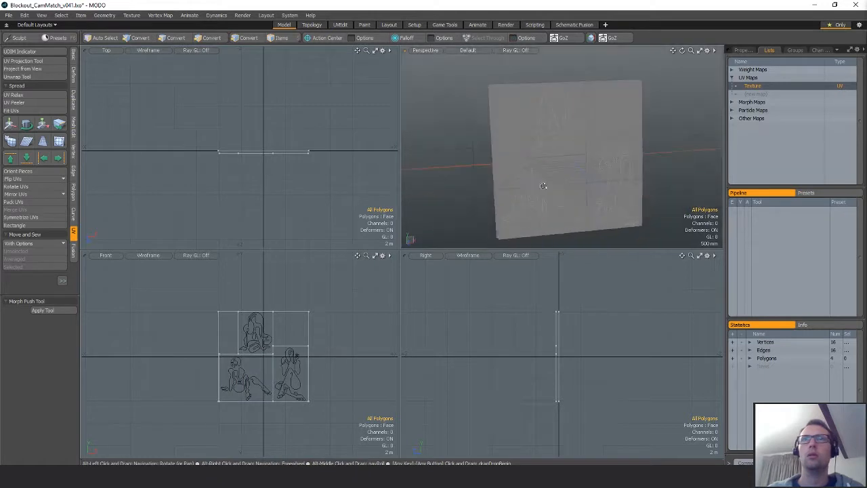
{"action": "key", "text": "3"}
{"action": "left_click", "coordinate": [634, 132]}
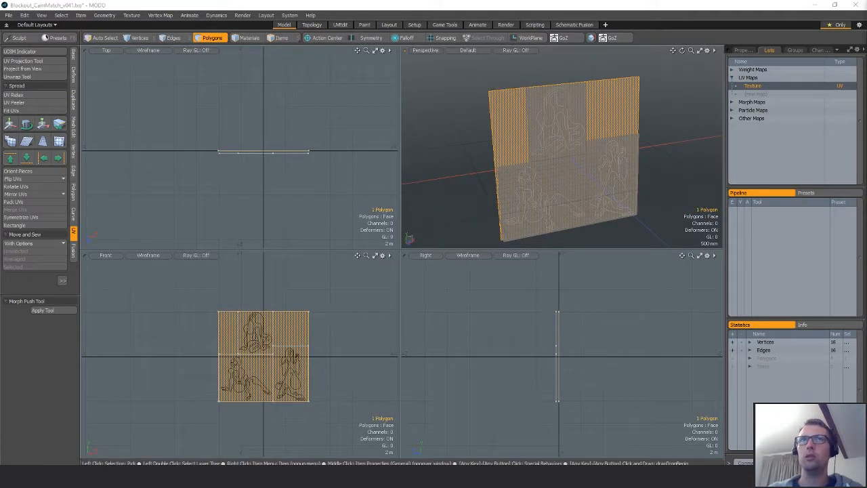
{"action": "key", "text": "Escape"}
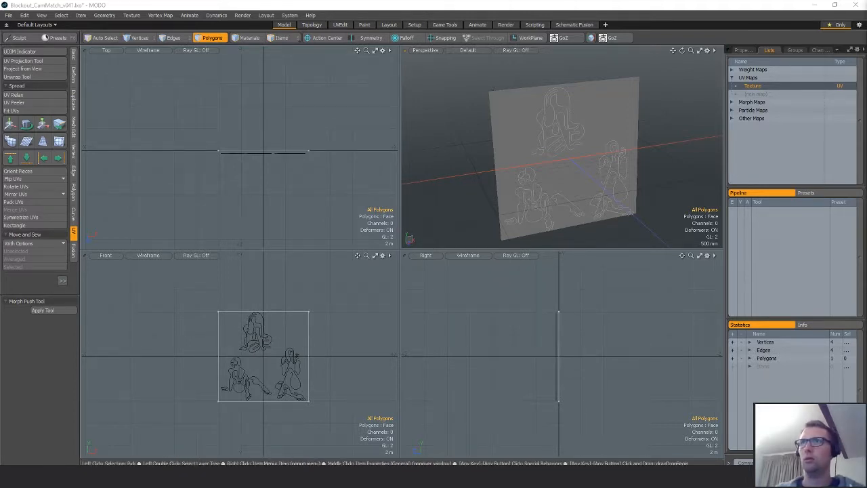
{"action": "left_click_drag", "start_coordinate": [569, 191], "coordinate": [655, 200], "text": "alt"}
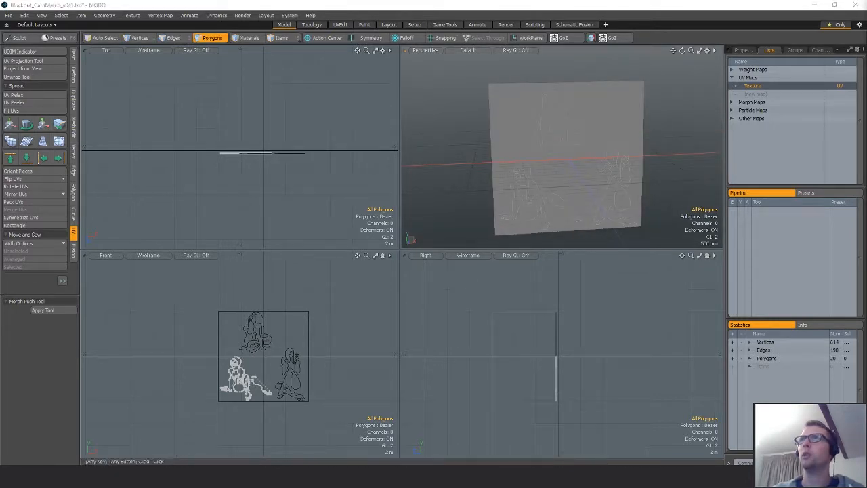
Select the Camera_Ortho item and set its projection type to Orthographic.
{"action": "key", "text": "5"}
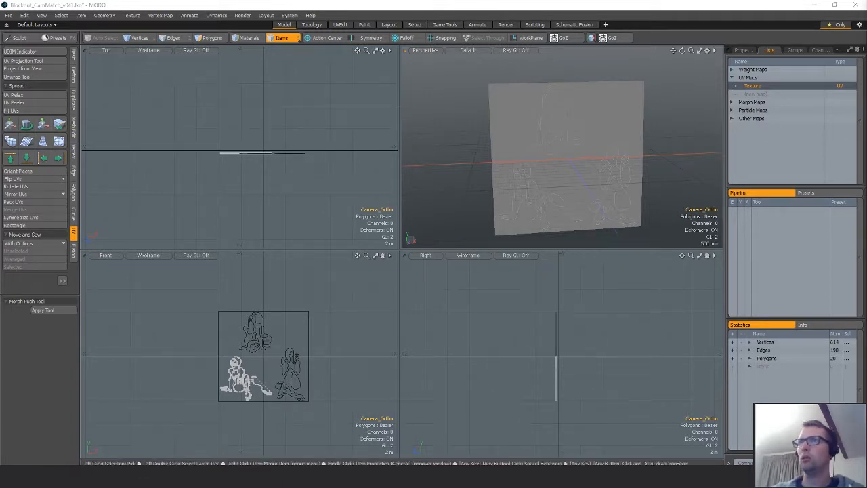
{"action": "left_click", "coordinate": [743, 50]}
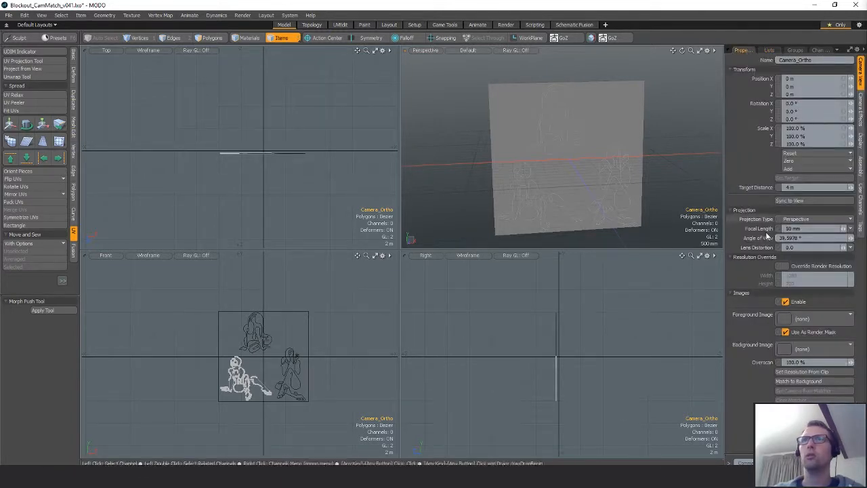
{"action": "left_click", "coordinate": [810, 218]}
{"action": "left_click", "coordinate": [802, 222]}
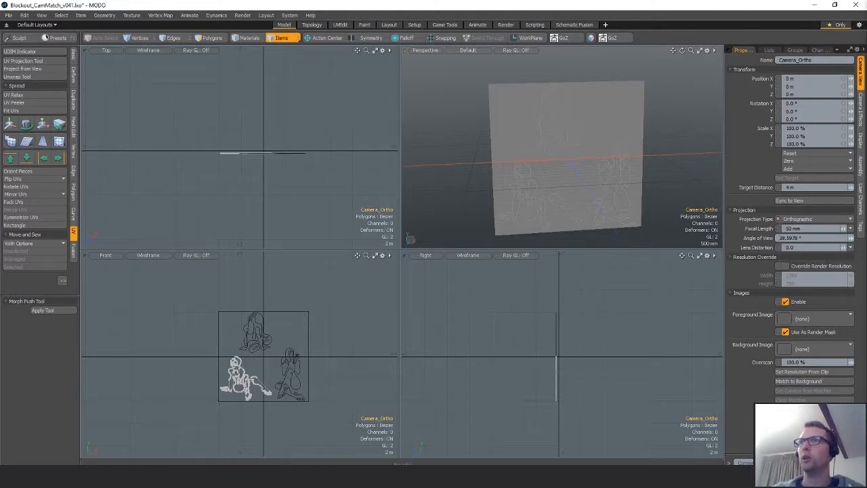
Move Camera_Ortho forward along Z to 2.06 m, in front of the square, and widen its angle of view to about 164.2°.
{"action": "left_click_drag", "start_coordinate": [626, 196], "coordinate": [638, 141], "text": "alt"}
{"action": "key", "text": "w"}
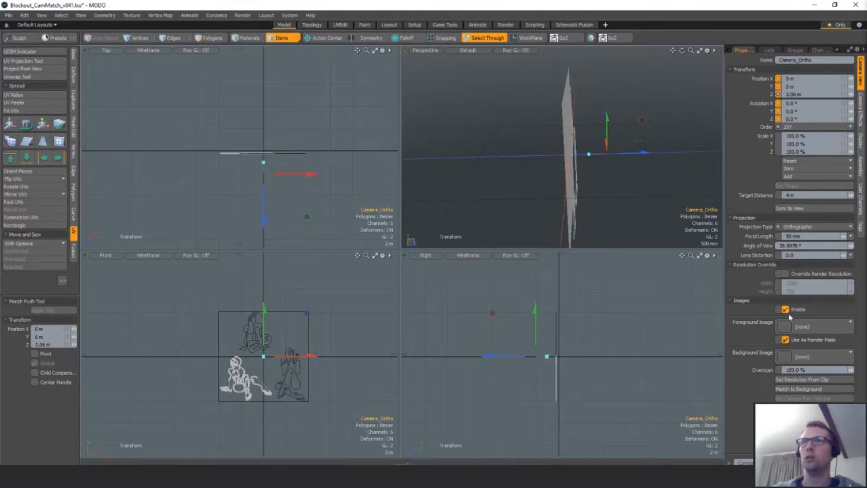
{"action": "left_click", "coordinate": [852, 245]}
{"action": "left_click_drag", "start_coordinate": [852, 245], "coordinate": [852, 211]}
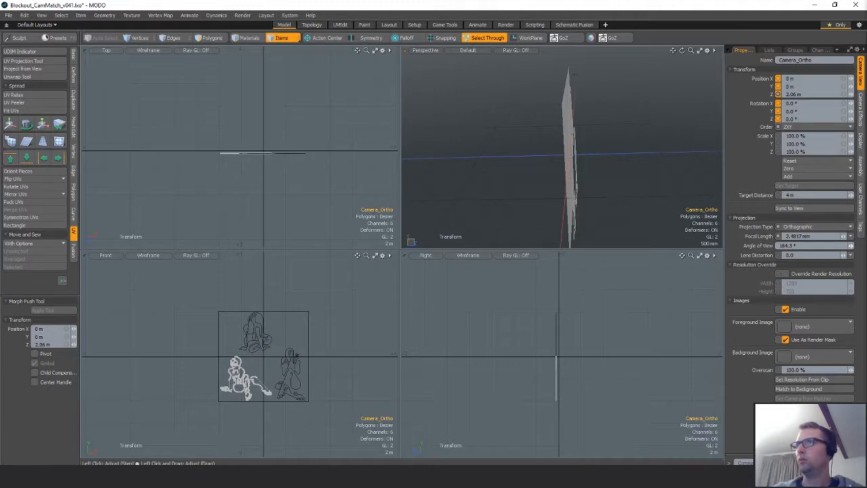
{"action": "key", "text": "y"}
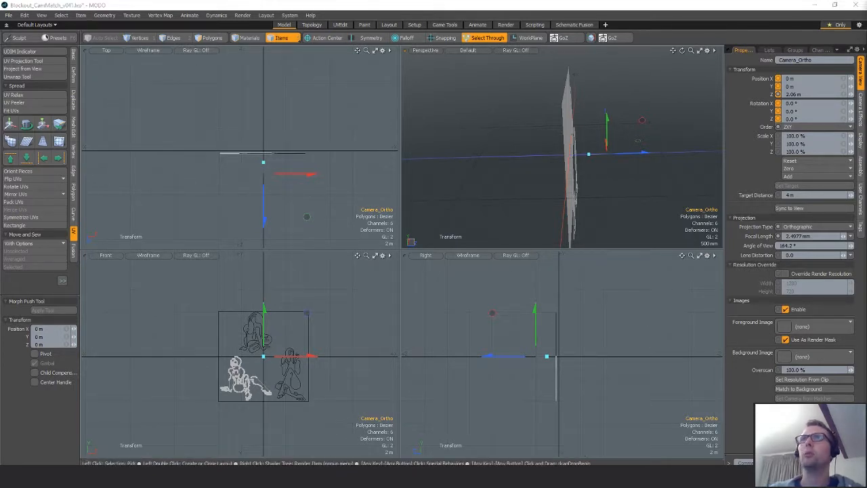
Set the render frame resolution to a square 2048 × 2048 pixels.
{"action": "left_click", "coordinate": [678, 197]}
{"action": "left_click", "coordinate": [810, 142]}
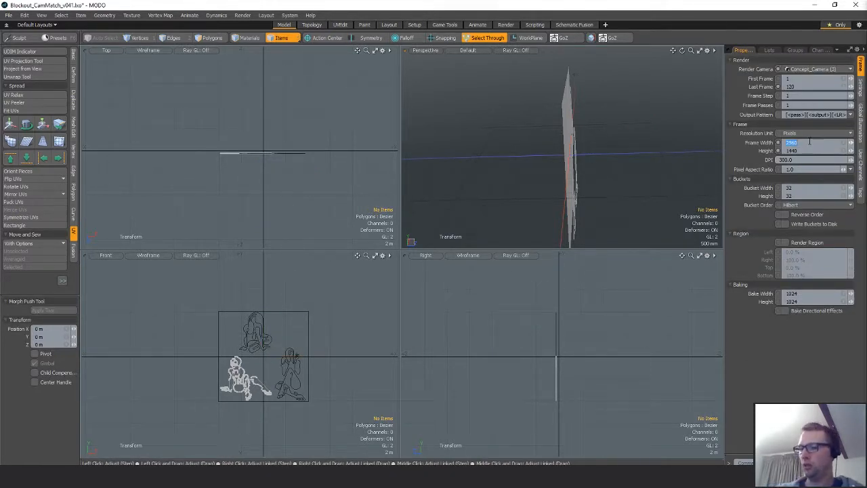
{"action": "type", "text": "2"}
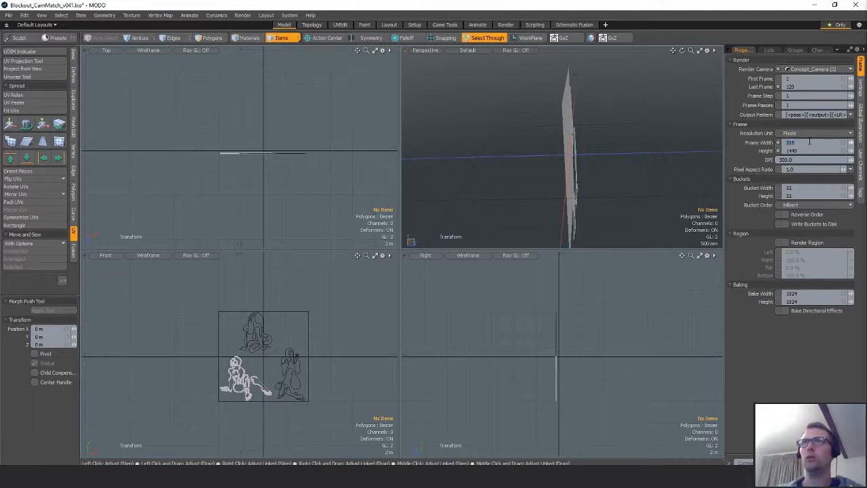
{"action": "key", "text": "Tab"}
{"action": "type", "text": "2"}
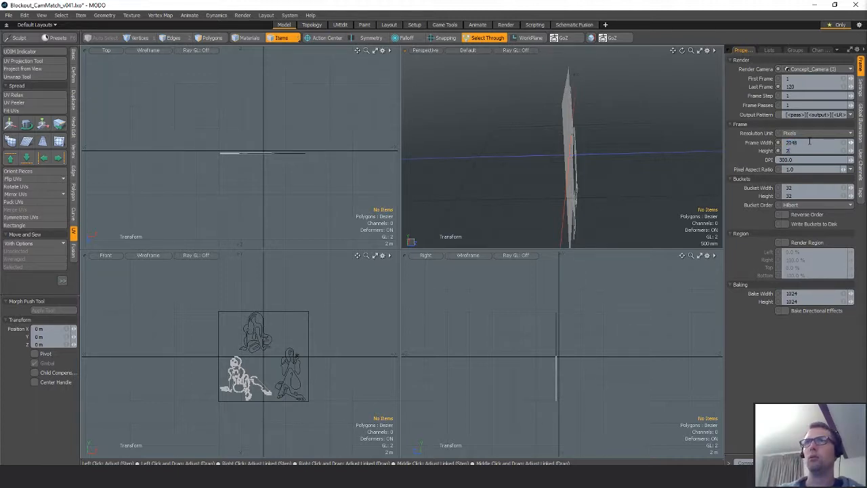
{"action": "type", "text": "048"}
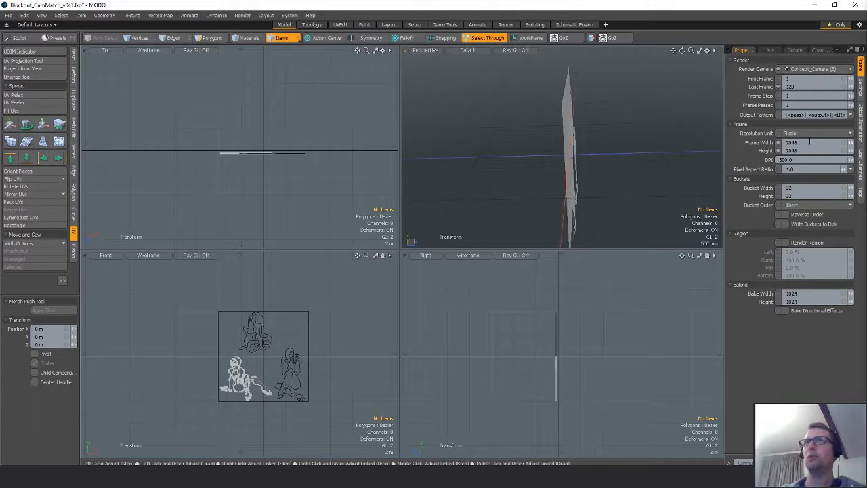
{"action": "key", "text": "Return"}
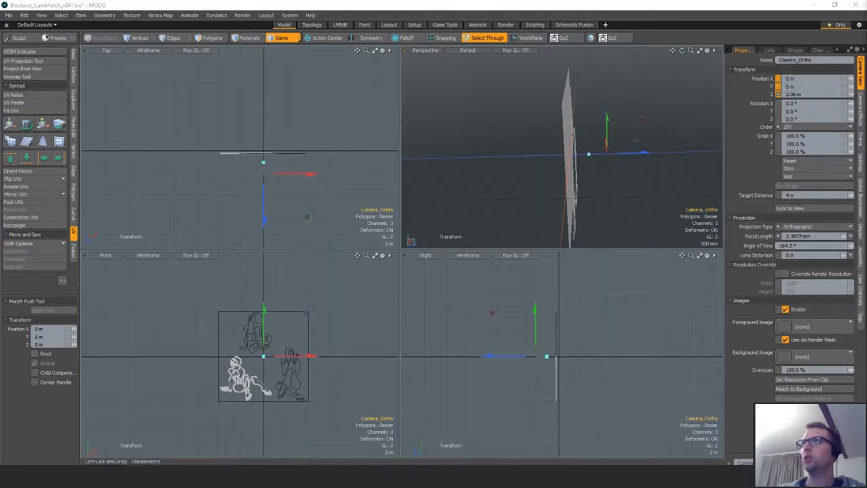
Using a floating Camera_Ortho view, reduce the camera's angle of view to about 161.4° so the large square fills the frame.
{"action": "left_click_drag", "start_coordinate": [393, 179], "coordinate": [320, 198]}
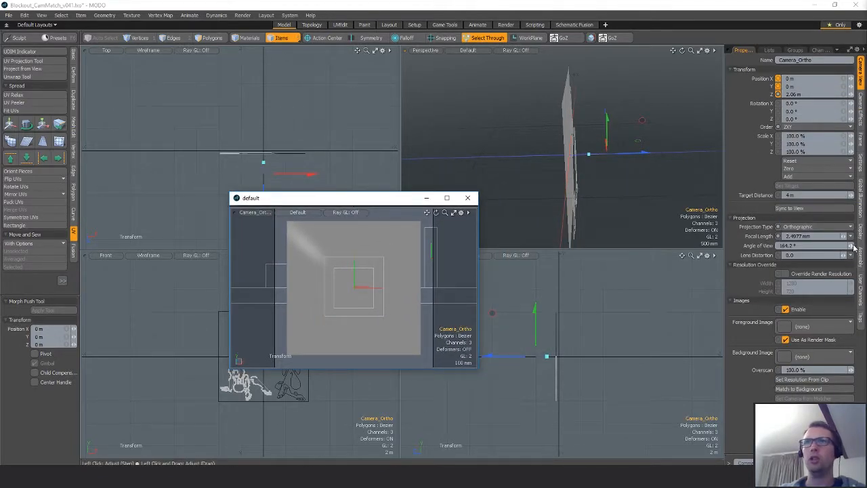
{"action": "left_click_drag", "start_coordinate": [852, 246], "coordinate": [841, 246]}
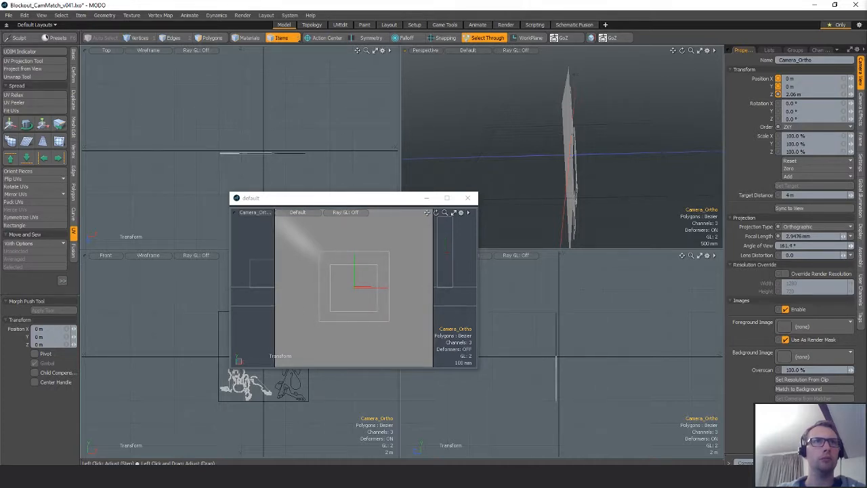
{"action": "left_click_drag", "start_coordinate": [360, 206], "coordinate": [362, 213]}
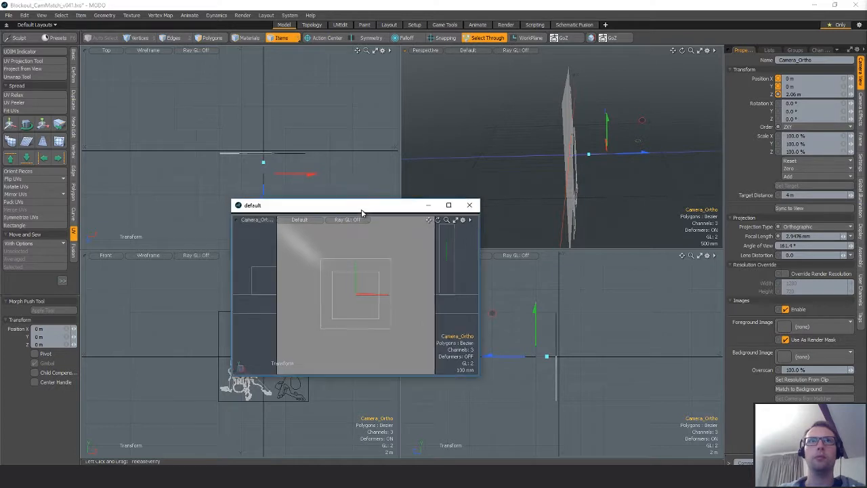
{"action": "left_click", "coordinate": [469, 219]}
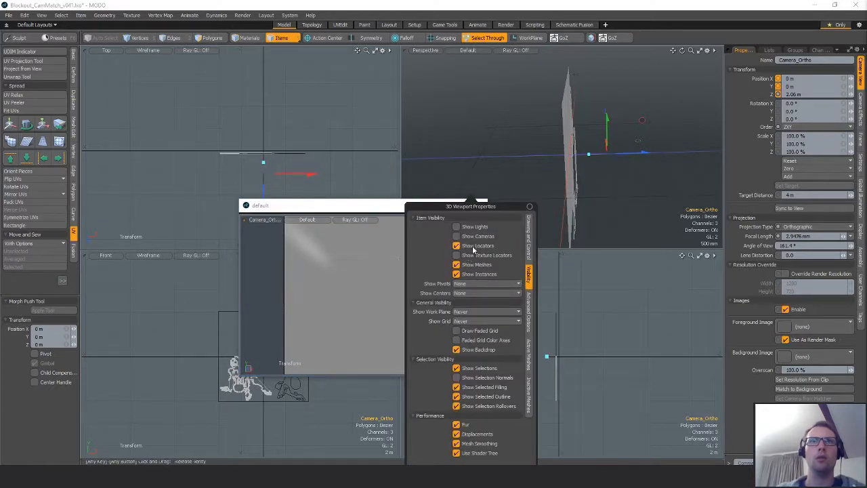
{"action": "left_click_drag", "start_coordinate": [359, 207], "coordinate": [866, 223]}
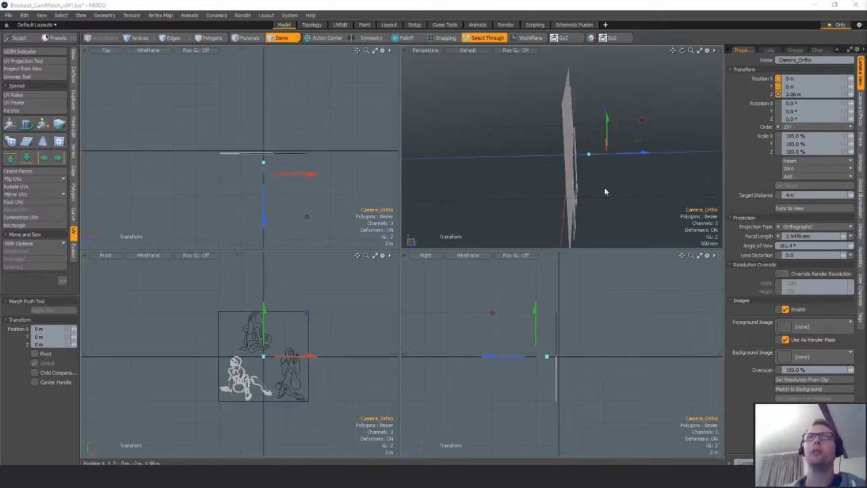
Enable Render Curves on the upper figure's yellow neon curve and set its curve radius to 20 mm.
{"action": "left_click_drag", "start_coordinate": [605, 190], "coordinate": [529, 178], "text": "alt"}
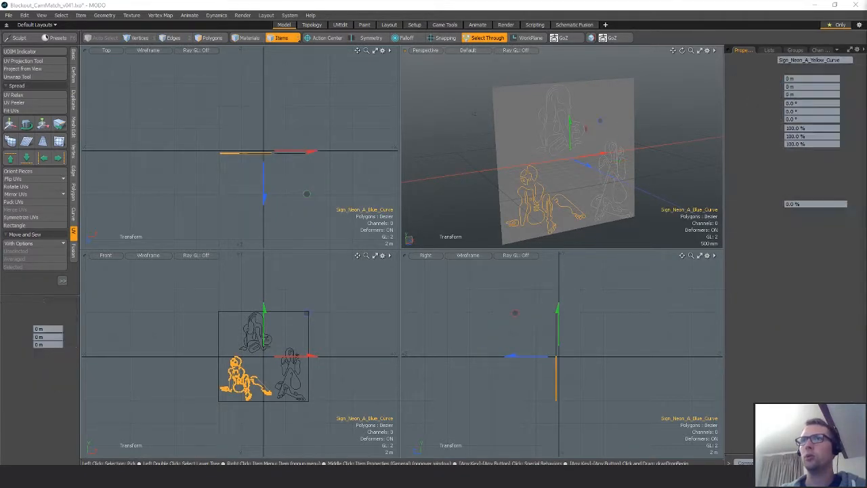
{"action": "left_click", "coordinate": [860, 198]}
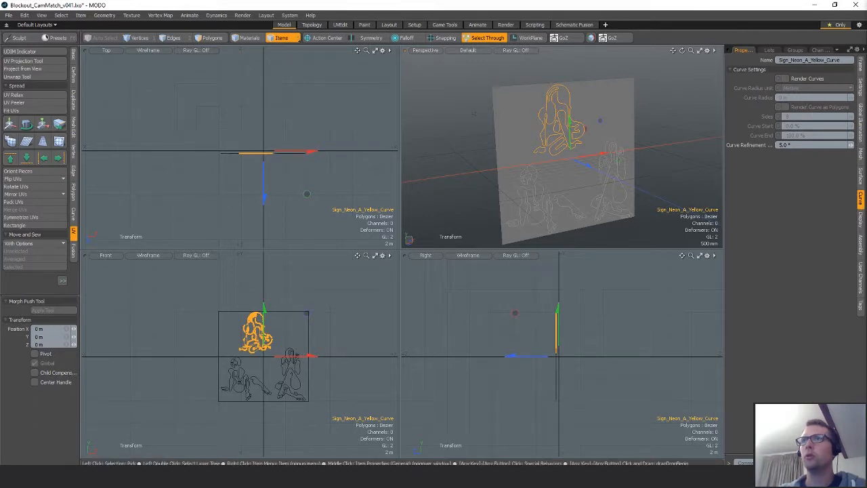
{"action": "left_click", "coordinate": [785, 79]}
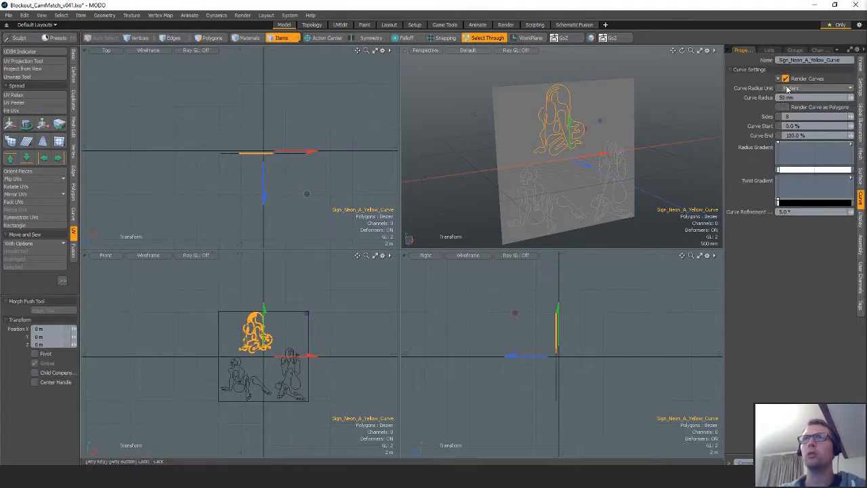
{"action": "left_click", "coordinate": [806, 97]}
{"action": "type", "text": "0."}
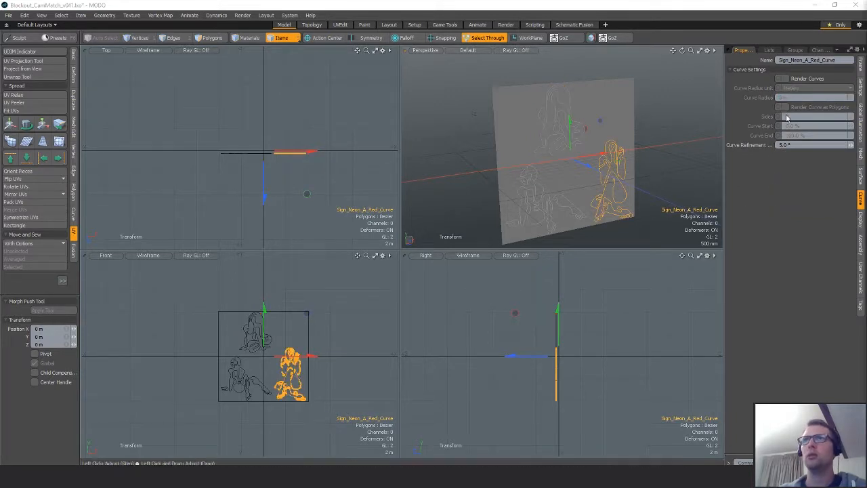
Enable Render Curves on the red and blue neon curves and give each a 20 mm curve radius.
{"action": "left_click", "coordinate": [785, 80]}
{"action": "left_click", "coordinate": [800, 97]}
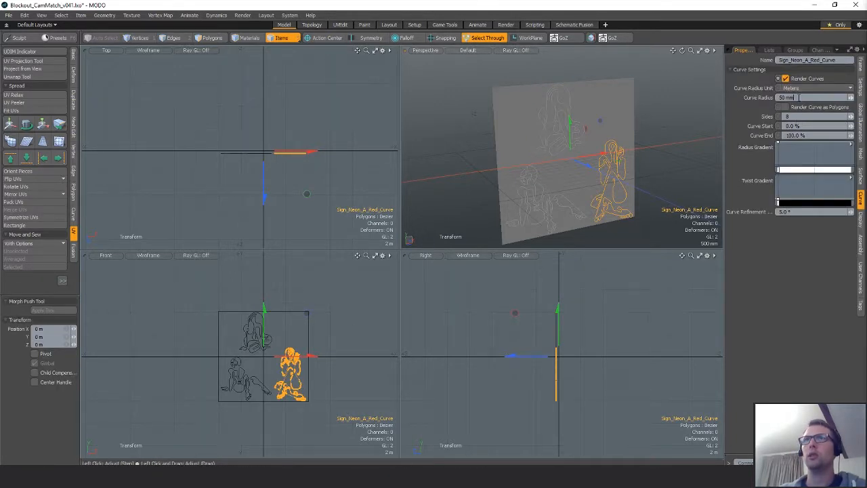
{"action": "type", "text": "0."}
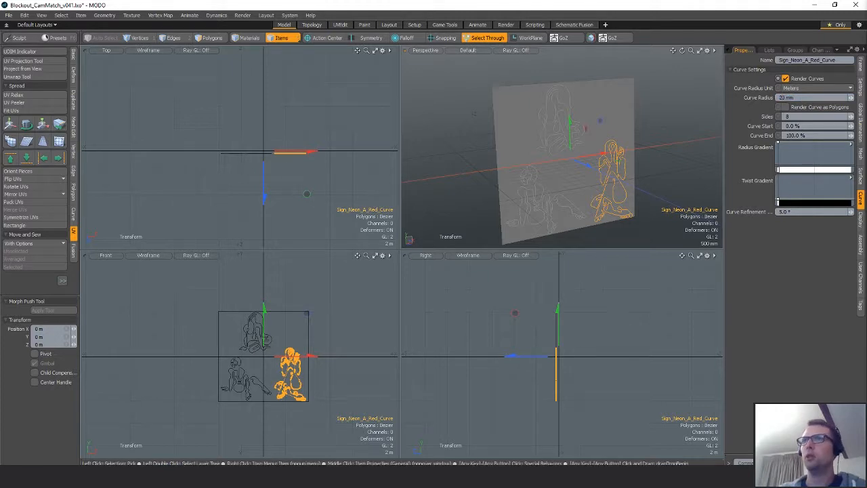
{"action": "left_click", "coordinate": [785, 79]}
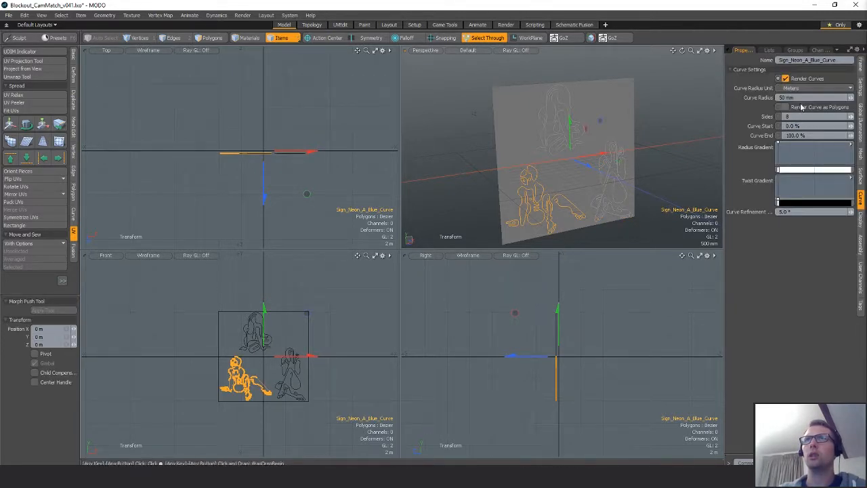
{"action": "left_click", "coordinate": [803, 97]}
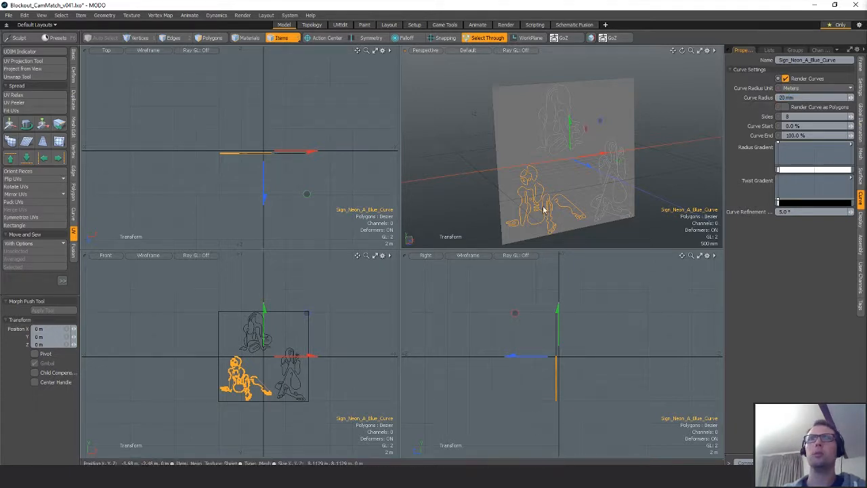
Open a render preview and show it through Camera_Ortho to check the thickness of the neon curves.
{"action": "left_click_drag", "start_coordinate": [546, 208], "coordinate": [510, 203], "text": "alt"}
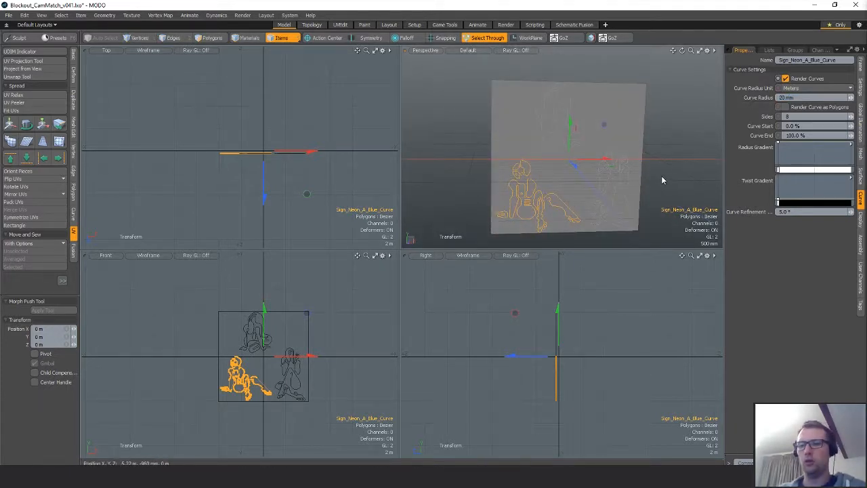
{"action": "key", "text": "F8"}
{"action": "left_click", "coordinate": [142, 155]}
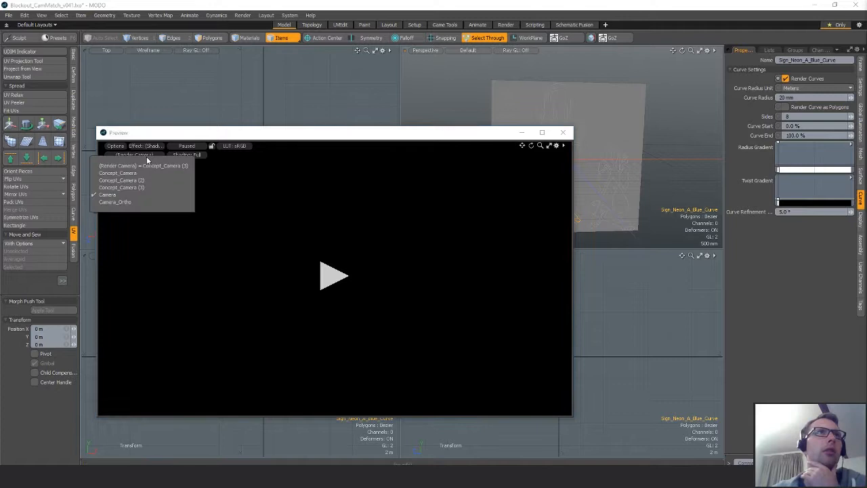
{"action": "left_click", "coordinate": [133, 202]}
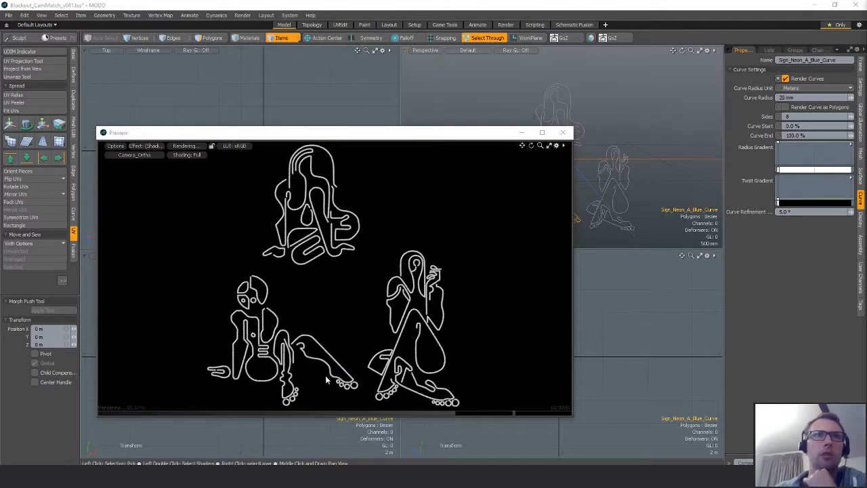
Try Render Curve as Polygons on the blue neon curve, turn it off again, and set the curve radius to 15 mm.
{"action": "left_click", "coordinate": [786, 107]}
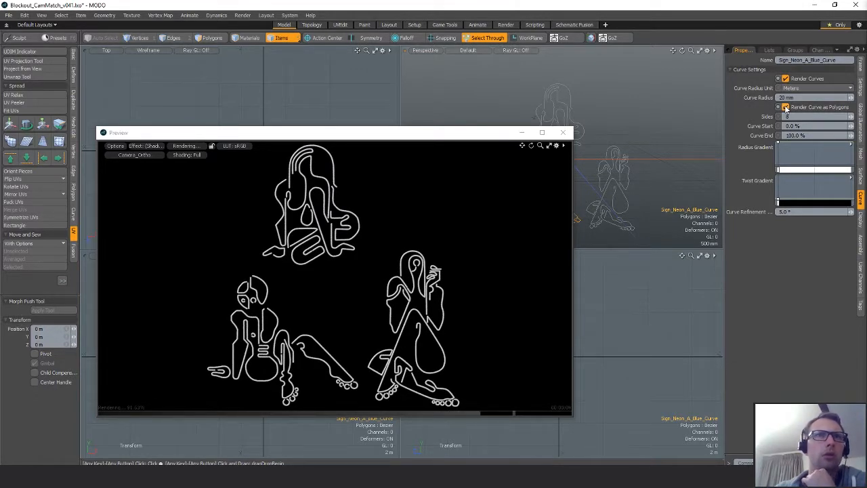
{"action": "left_click", "coordinate": [786, 108]}
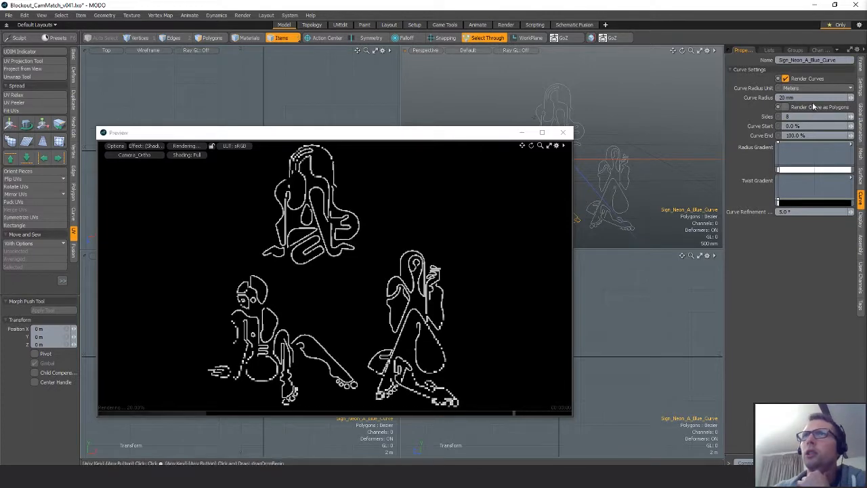
{"action": "left_click", "coordinate": [834, 97]}
{"action": "type", "text": "0.0"}
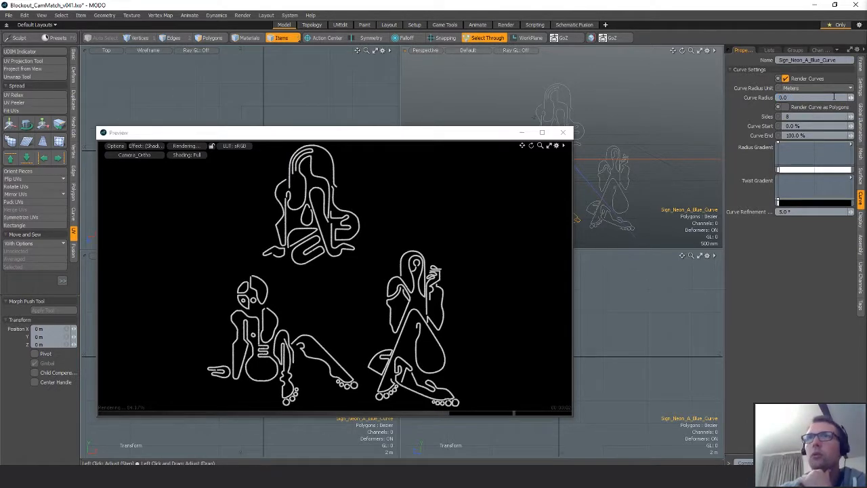
{"action": "type", "text": "15"}
{"action": "key", "text": "Return"}
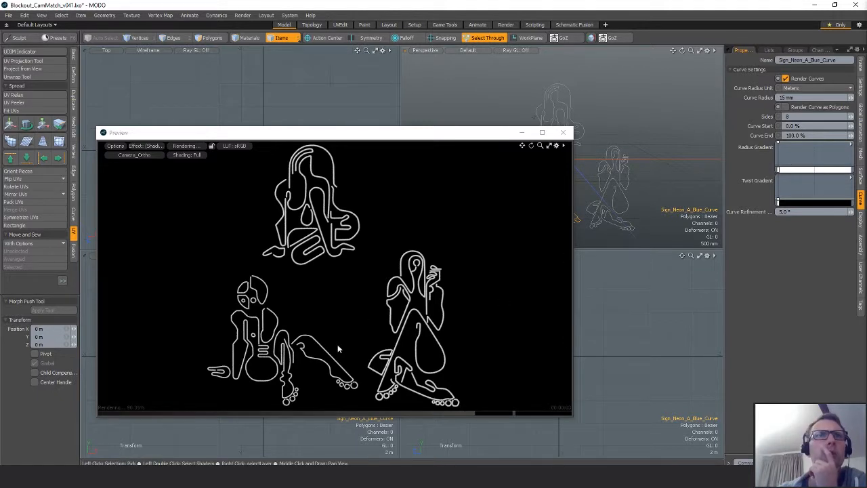
Select the red neon curve and set its curve radius to 15 mm.
{"action": "left_click", "coordinate": [614, 193]}
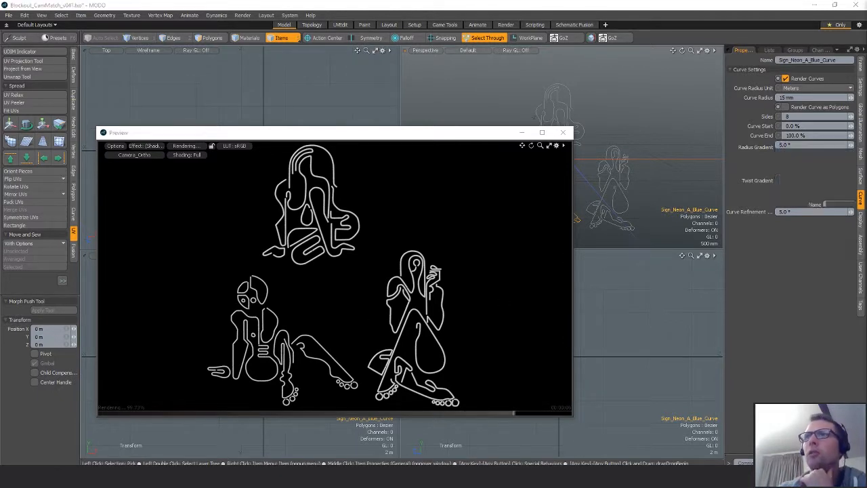
{"action": "left_click", "coordinate": [808, 97]}
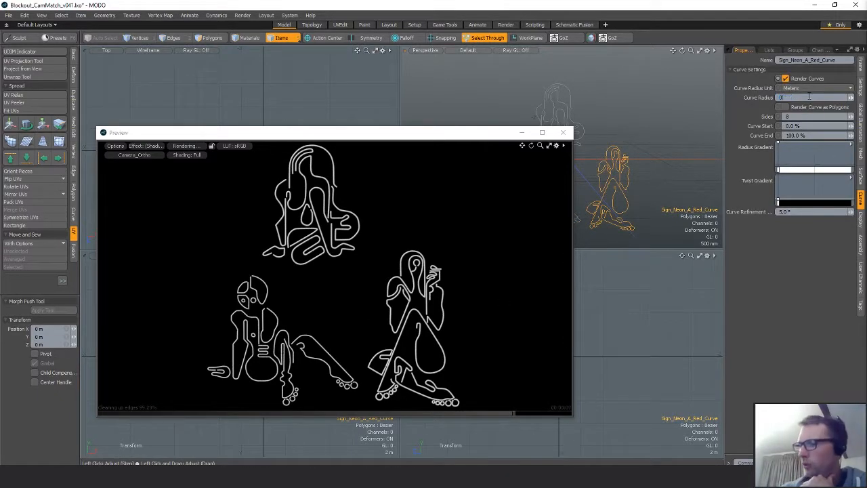
{"action": "type", "text": "0.015"}
{"action": "key", "text": "Return"}
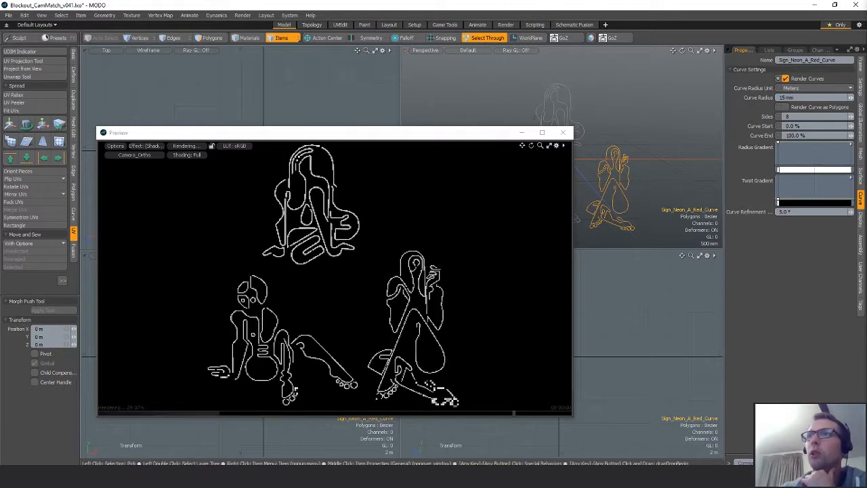
Select the yellow neon curve, set its curve radius to 15 mm, and pause the render preview.
{"action": "left_click", "coordinate": [556, 105]}
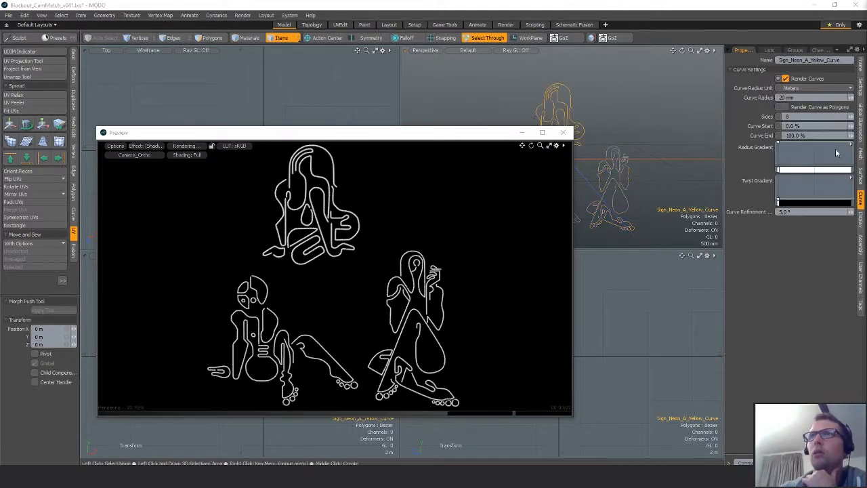
{"action": "left_click", "coordinate": [800, 97]}
{"action": "type", "text": "0.015"}
{"action": "key", "text": "Return"}
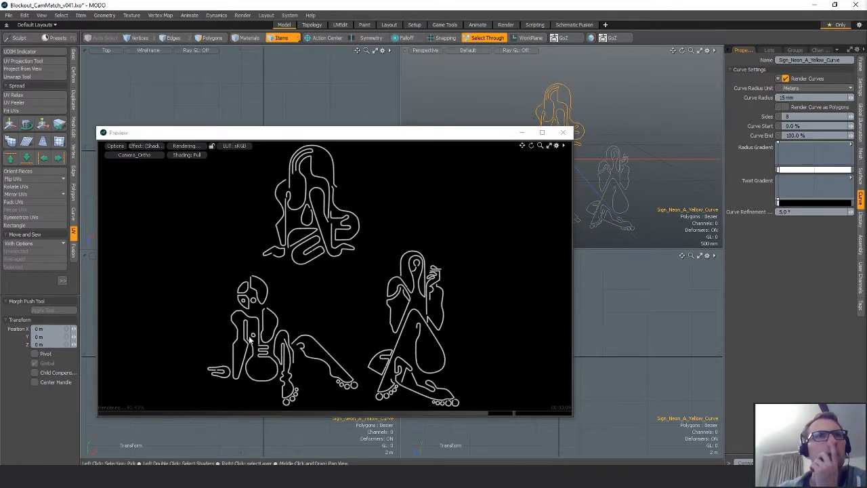
{"action": "left_click", "coordinate": [190, 146]}
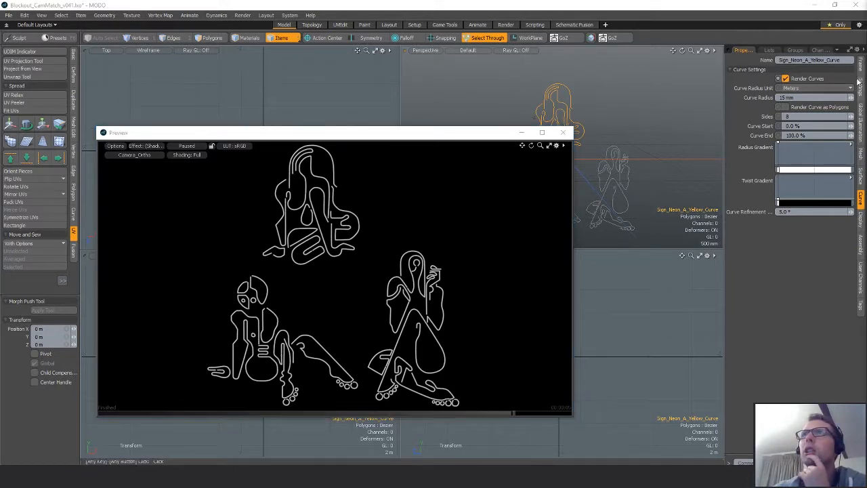
Try the render preview with Indirect Illumination disabled, enable it again, and pause the preview.
{"action": "left_click", "coordinate": [861, 123]}
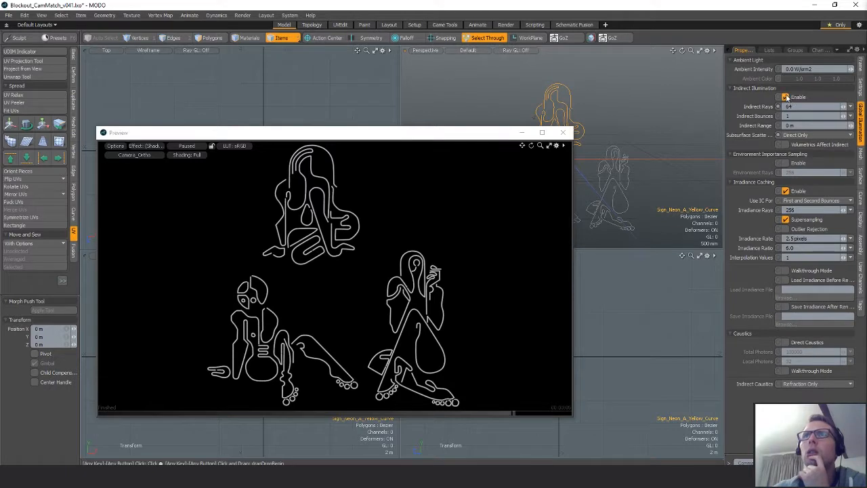
{"action": "left_click", "coordinate": [245, 161]}
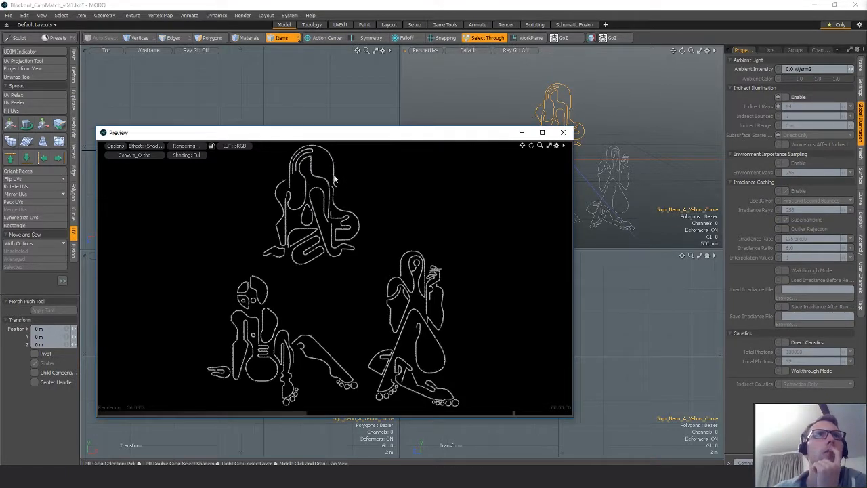
{"action": "left_click", "coordinate": [785, 97]}
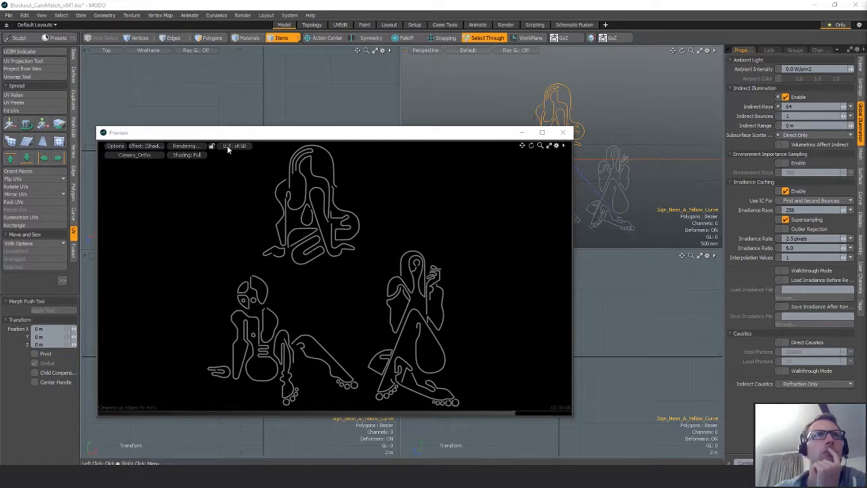
{"action": "left_click", "coordinate": [195, 147]}
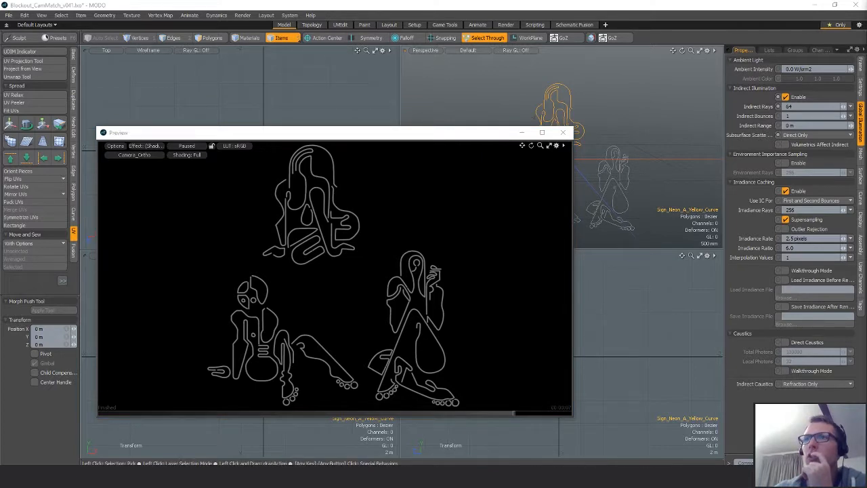
Select the directional light and move the preview window clear of the perspective view.
{"action": "left_click", "coordinate": [682, 165]}
{"action": "left_click_drag", "start_coordinate": [638, 178], "coordinate": [686, 188], "text": "alt"}
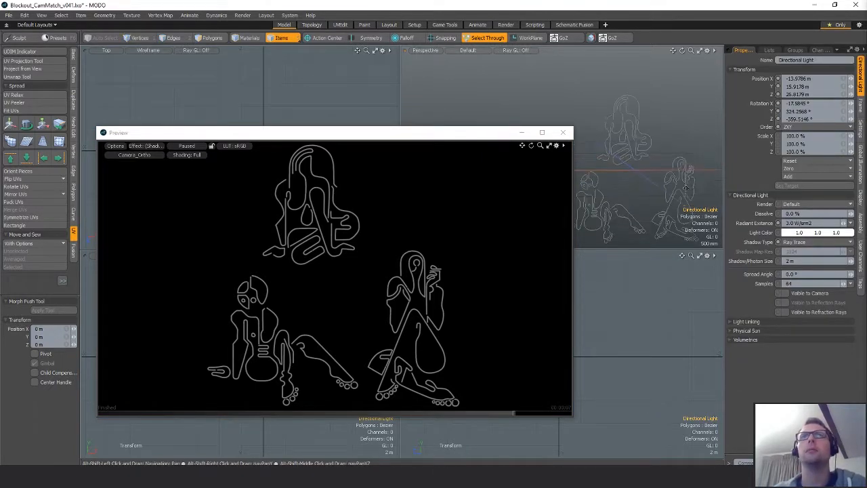
{"action": "left_click_drag", "start_coordinate": [515, 133], "coordinate": [418, 184]}
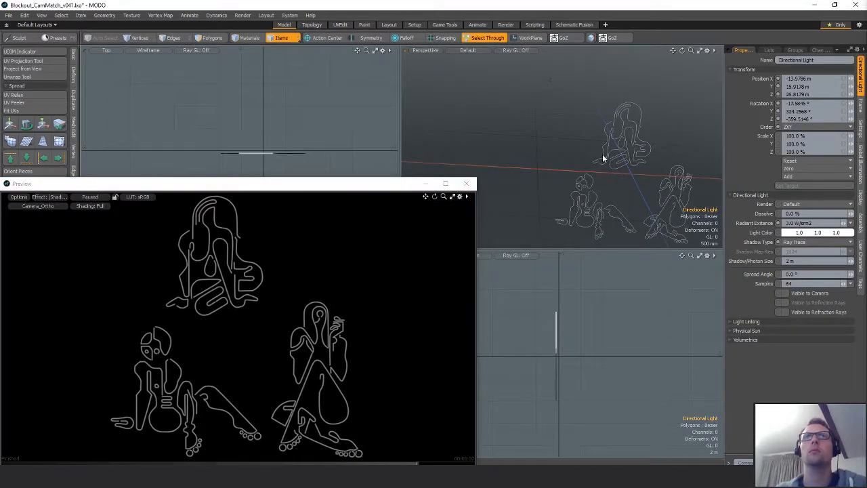
Try to rotate the directional light freehand about its vertical axis in the perspective view.
{"action": "key", "text": "e"}
{"action": "scroll", "coordinate": [603, 159], "scroll_direction": "down", "scroll_amount": 2}
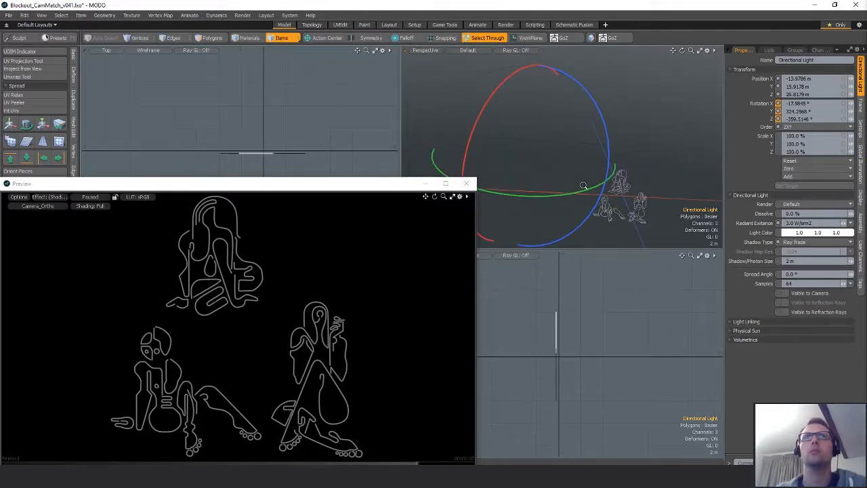
{"action": "left_click_drag", "start_coordinate": [555, 202], "coordinate": [624, 195]}
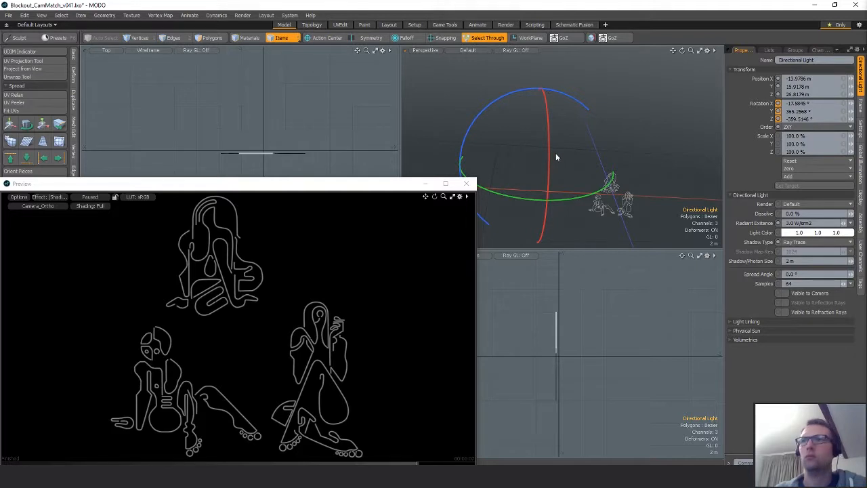
{"action": "left_click_drag", "start_coordinate": [556, 157], "coordinate": [555, 135]}
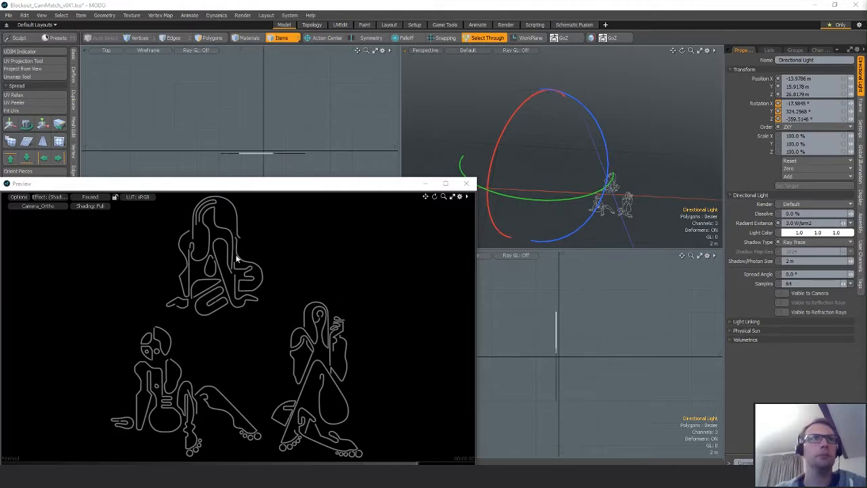
Resume the preview and set the directional light's X, Y and Z rotation to 0°.
{"action": "left_click", "coordinate": [90, 197]}
{"action": "key", "text": "space"}
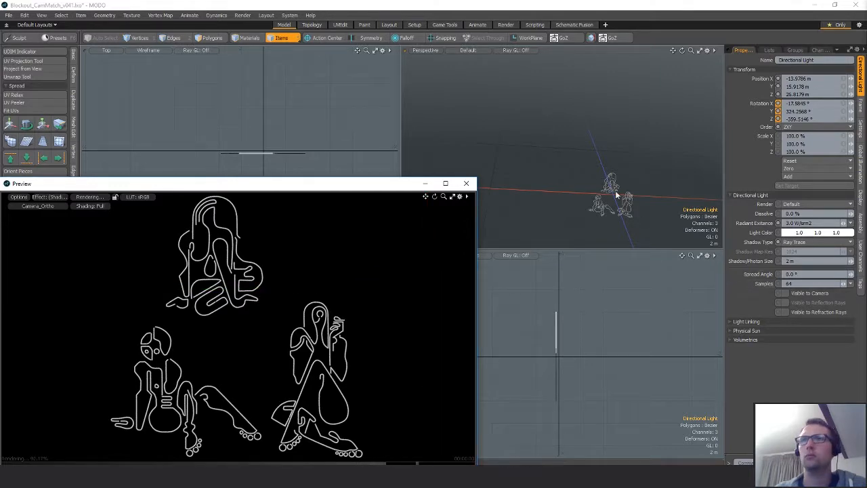
{"action": "key", "text": "e"}
{"action": "left_click_drag", "start_coordinate": [568, 191], "coordinate": [519, 199]}
{"action": "left_click", "coordinate": [803, 111]}
{"action": "type", "text": "0"}
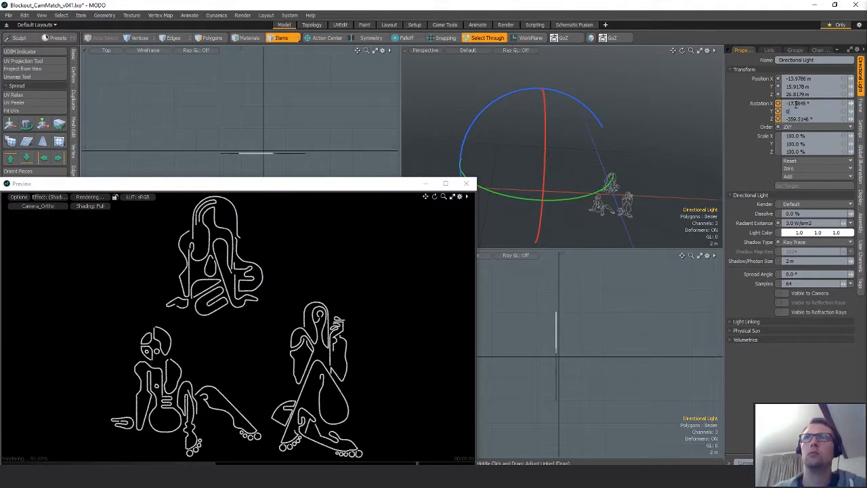
{"action": "key", "text": "Return"}
{"action": "left_click", "coordinate": [807, 103]}
{"action": "type", "text": "0"}
{"action": "key", "text": "Return"}
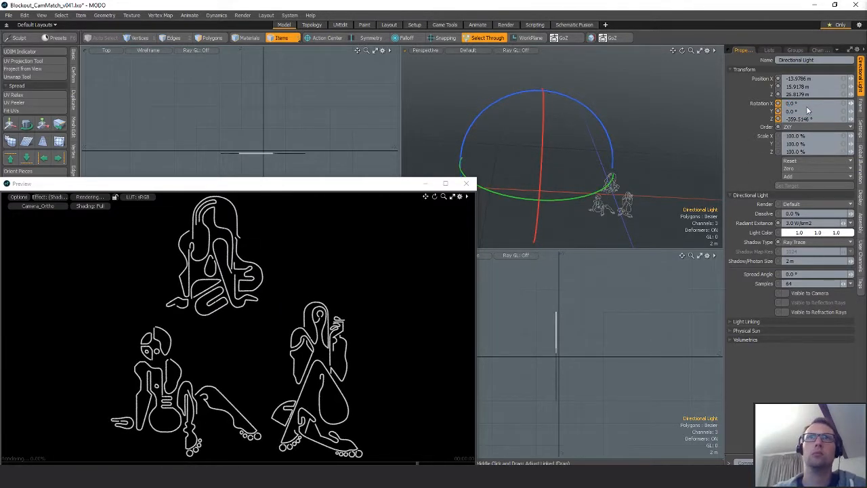
{"action": "left_click_drag", "start_coordinate": [650, 193], "coordinate": [562, 163], "text": "alt"}
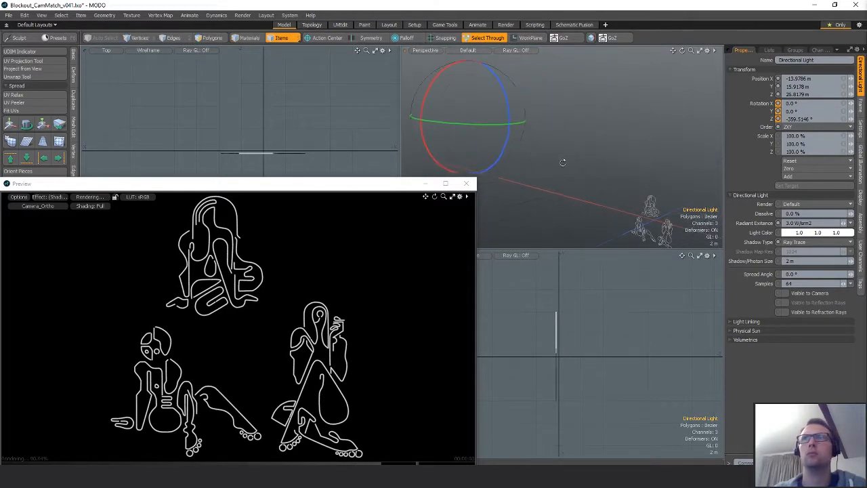
{"action": "left_click", "coordinate": [829, 119]}
{"action": "type", "text": "0"}
{"action": "key", "text": "Return"}
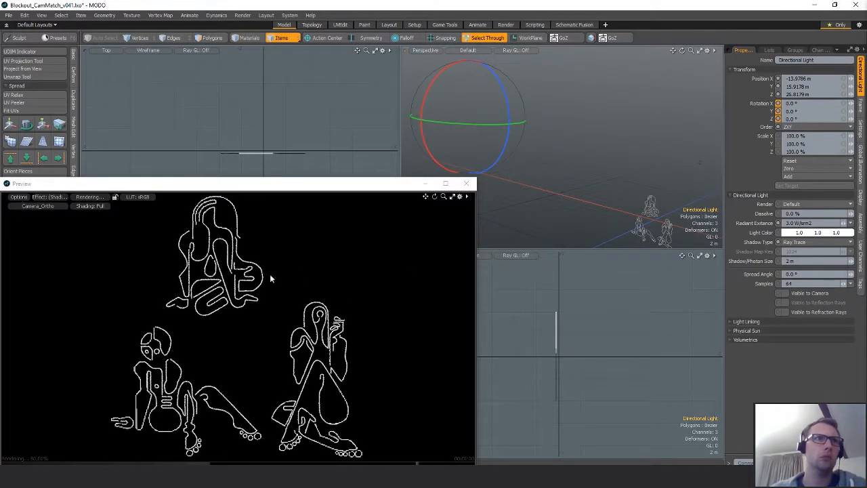
Leave the rotation tool and refresh the paused preview to check how the light falls on the neon figures.
{"action": "left_click", "coordinate": [89, 197]}
{"action": "left_click_drag", "start_coordinate": [252, 186], "coordinate": [327, 150]}
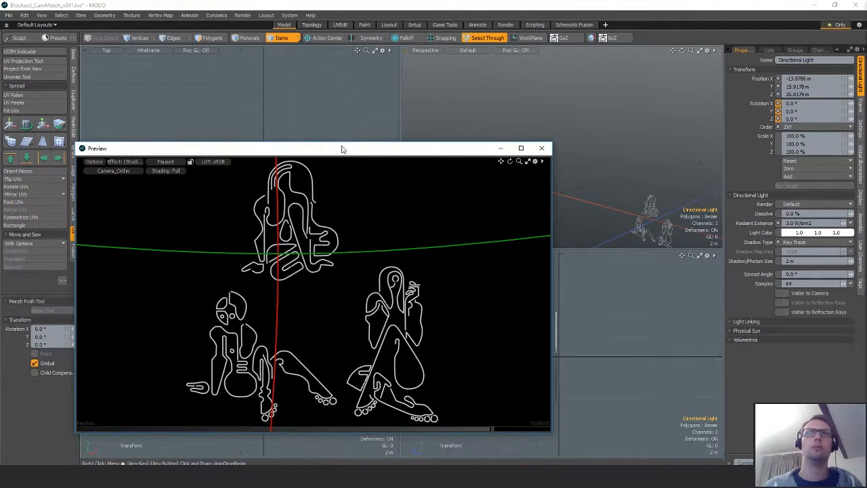
{"action": "left_click", "coordinate": [647, 155]}
{"action": "key", "text": "1"}
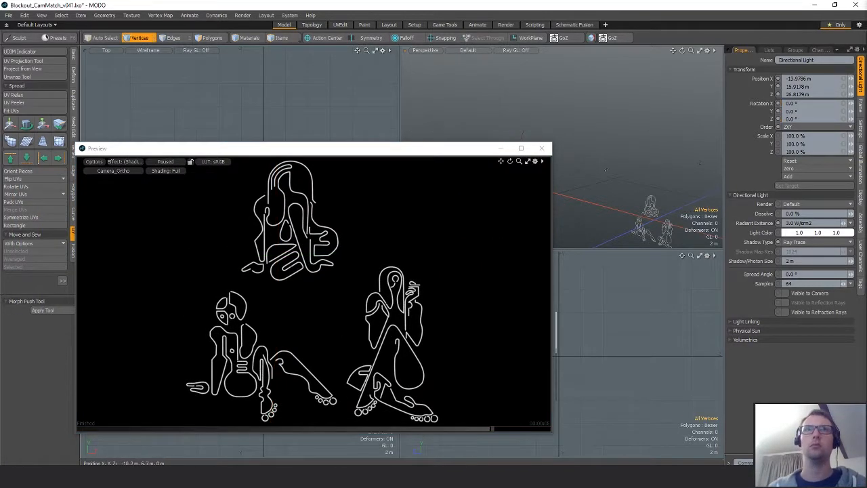
{"action": "left_click", "coordinate": [166, 163]}
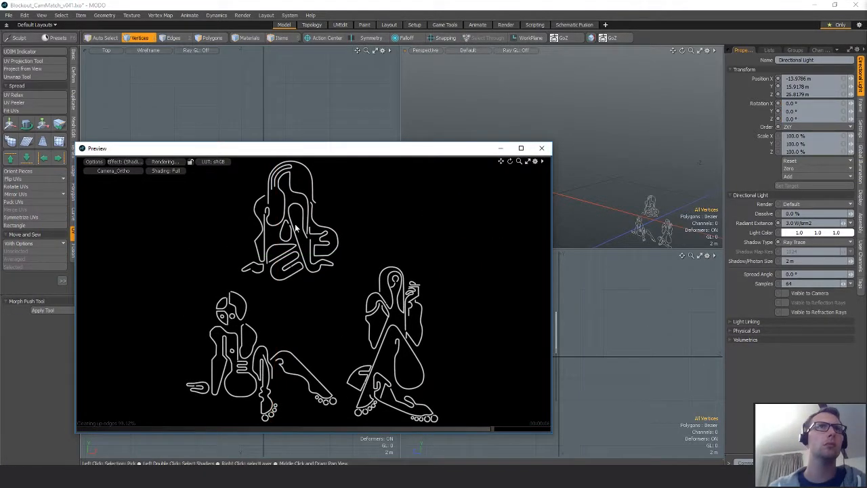
{"action": "left_click", "coordinate": [158, 162]}
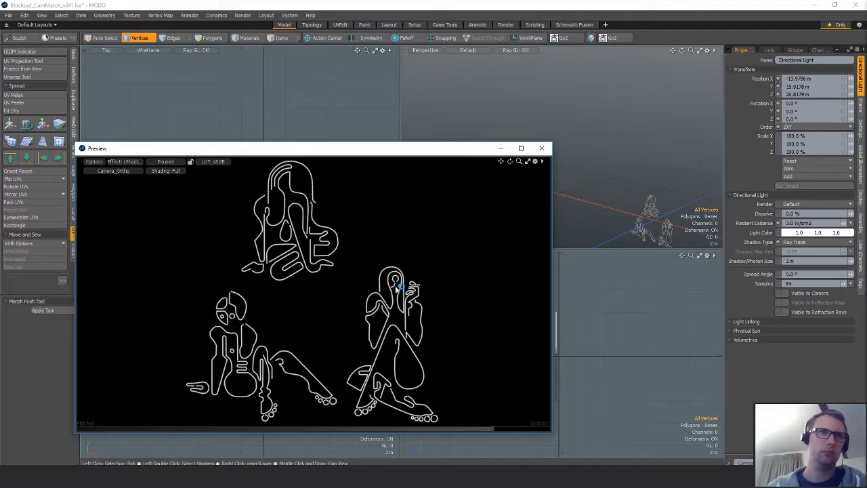
{"action": "left_click_drag", "start_coordinate": [644, 210], "coordinate": [621, 180], "text": "alt"}
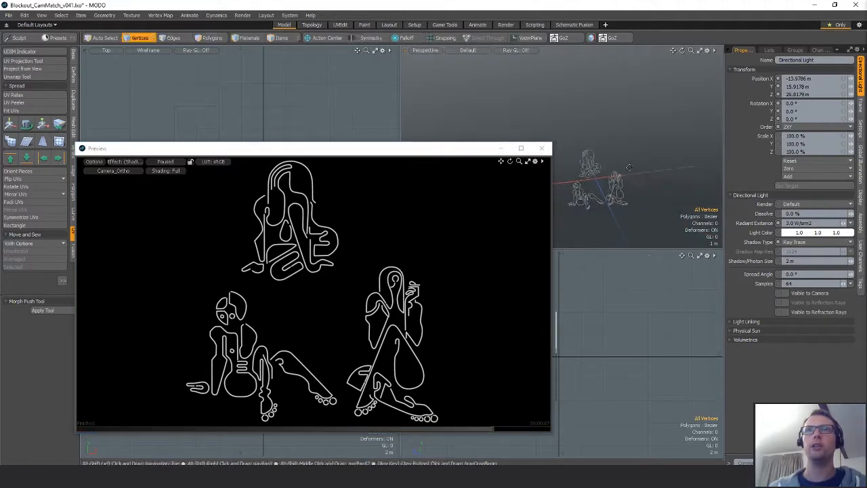
{"action": "scroll", "coordinate": [620, 181], "scroll_direction": "up", "scroll_amount": 2}
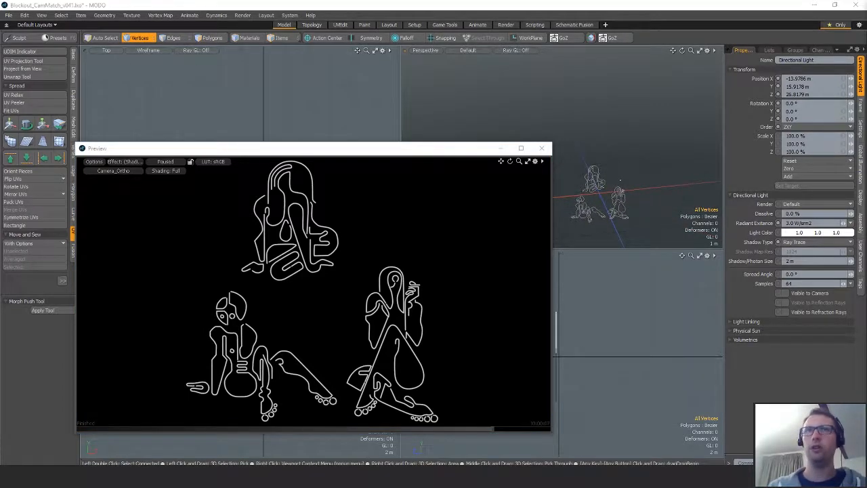
{"action": "key", "text": "F9"}
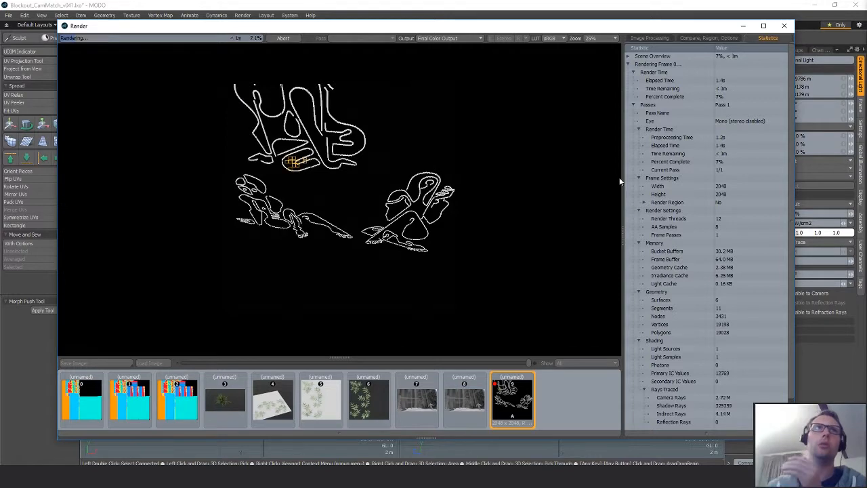
{"action": "key", "text": "Escape"}
{"action": "left_click", "coordinate": [641, 318]}
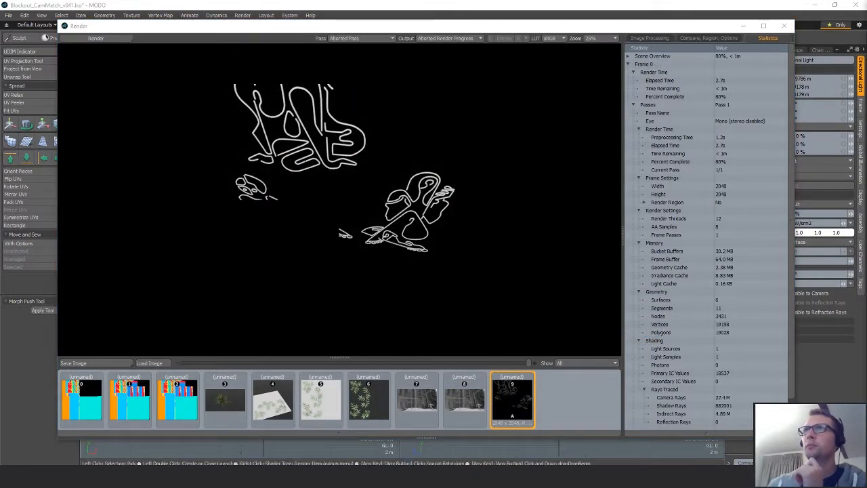
Set the render camera to Camera_Ortho and render the frame.
{"action": "left_click_drag", "start_coordinate": [676, 27], "coordinate": [613, 31]}
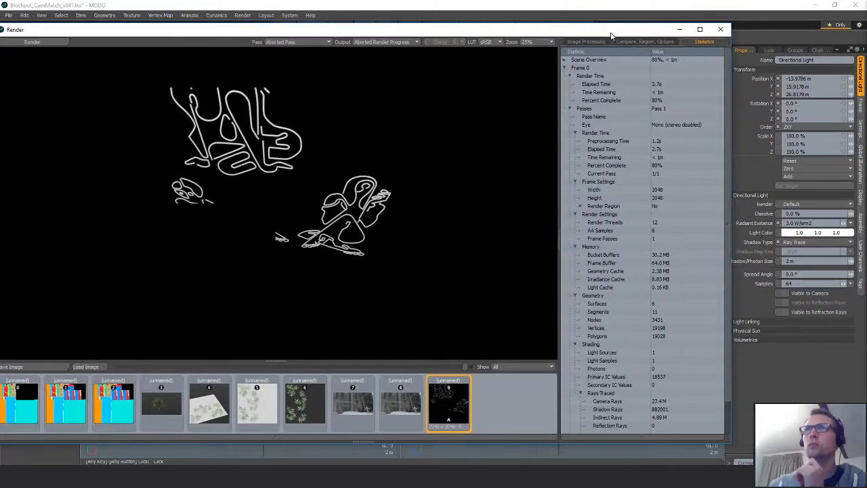
{"action": "left_click", "coordinate": [861, 105]}
{"action": "left_click", "coordinate": [812, 70]}
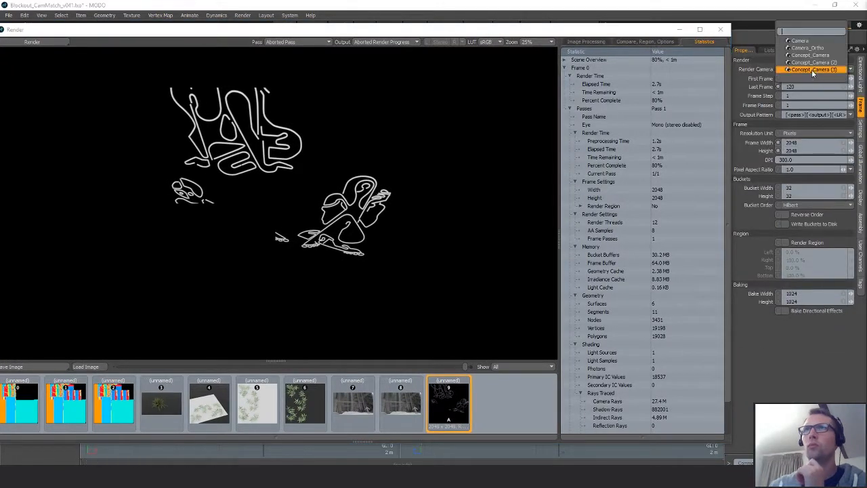
{"action": "left_click", "coordinate": [816, 51]}
{"action": "left_click_drag", "start_coordinate": [113, 32], "coordinate": [193, 48]}
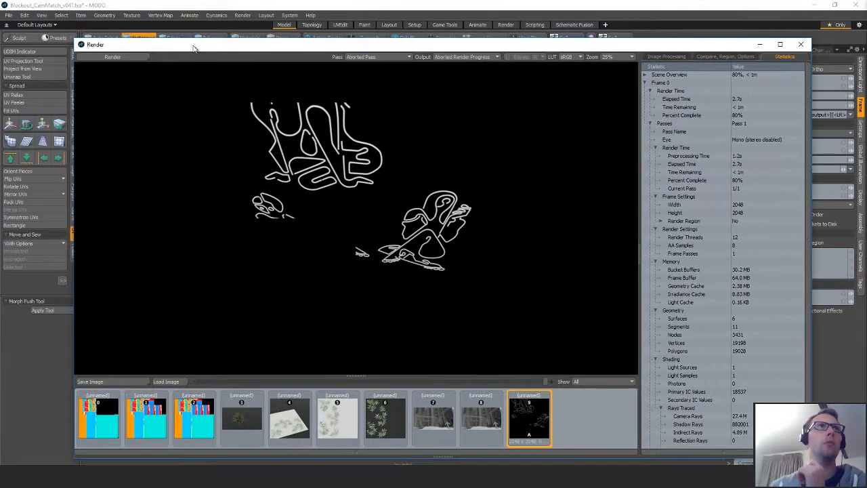
{"action": "key", "text": "F9"}
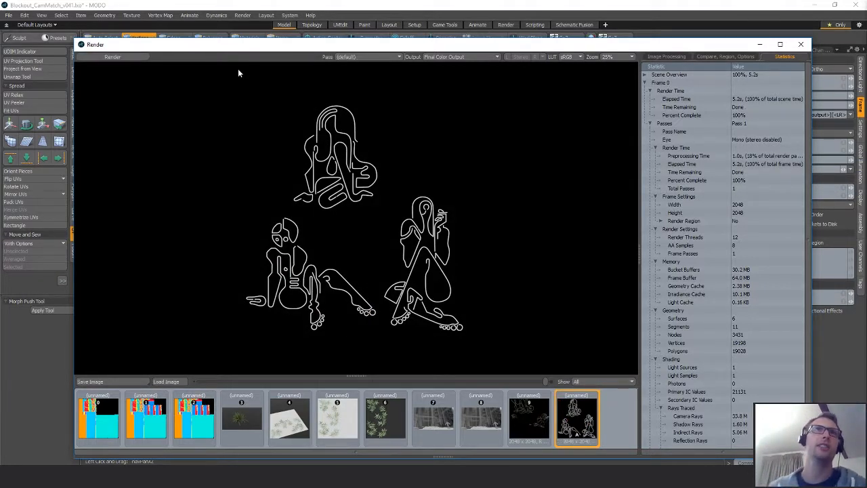
Examine the neon line quality and curve ends in the finished render at close range.
{"action": "scroll", "coordinate": [397, 255], "scroll_direction": "up", "scroll_amount": 2}
{"action": "scroll", "coordinate": [398, 255], "scroll_direction": "up", "scroll_amount": 2}
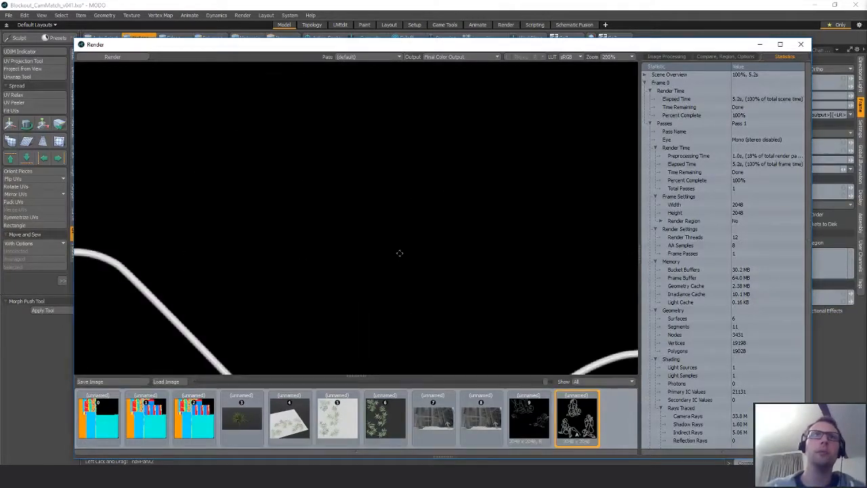
{"action": "scroll", "coordinate": [401, 254], "scroll_direction": "up", "scroll_amount": 1}
{"action": "scroll", "coordinate": [401, 254], "scroll_direction": "down", "scroll_amount": 1}
{"action": "scroll", "coordinate": [383, 252], "scroll_direction": "up", "scroll_amount": 1}
{"action": "scroll", "coordinate": [384, 251], "scroll_direction": "down", "scroll_amount": 1}
{"action": "left_click_drag", "start_coordinate": [384, 251], "coordinate": [571, 221]}
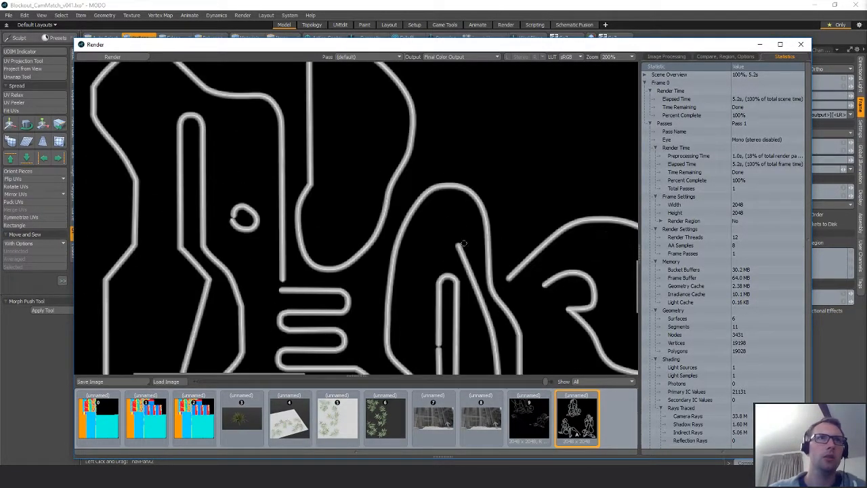
{"action": "scroll", "coordinate": [459, 244], "scroll_direction": "down", "scroll_amount": 3}
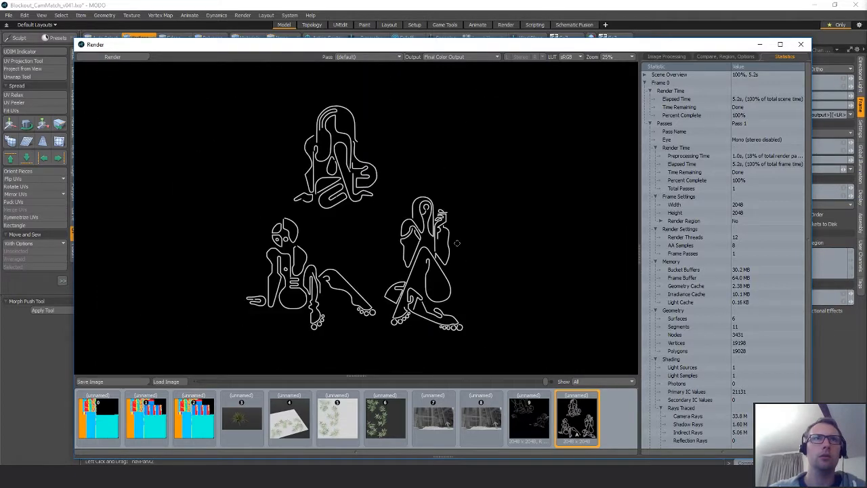
{"action": "scroll", "coordinate": [458, 243], "scroll_direction": "up", "scroll_amount": 2}
{"action": "scroll", "coordinate": [457, 243], "scroll_direction": "down", "scroll_amount": 2}
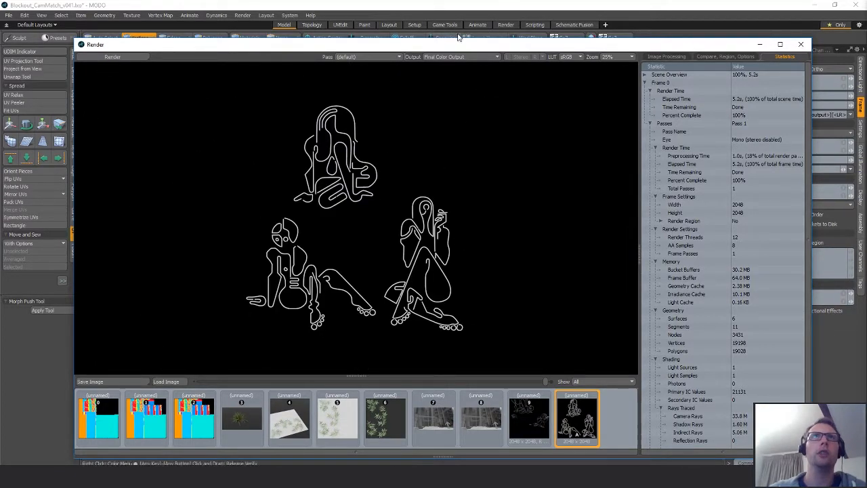
Switch the render display to Alpha Output and start saving the image into the Signs folder of Beyond_Human's Images.
{"action": "left_click", "coordinate": [450, 57]}
{"action": "left_click", "coordinate": [458, 98]}
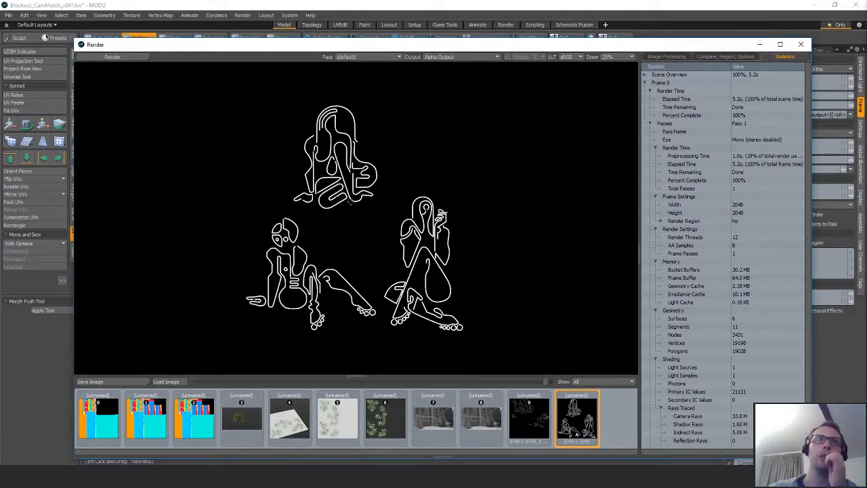
{"action": "left_click", "coordinate": [113, 381]}
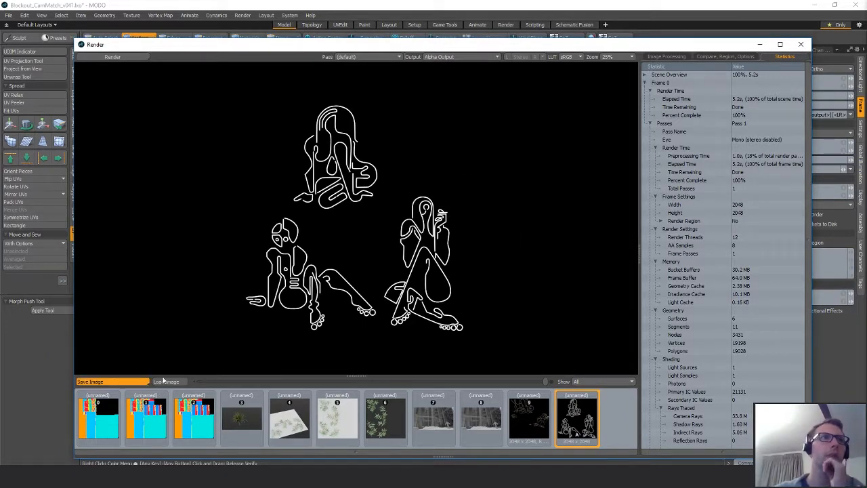
{"action": "left_click_drag", "start_coordinate": [284, 55], "coordinate": [468, 87]}
{"action": "left_click", "coordinate": [503, 96]}
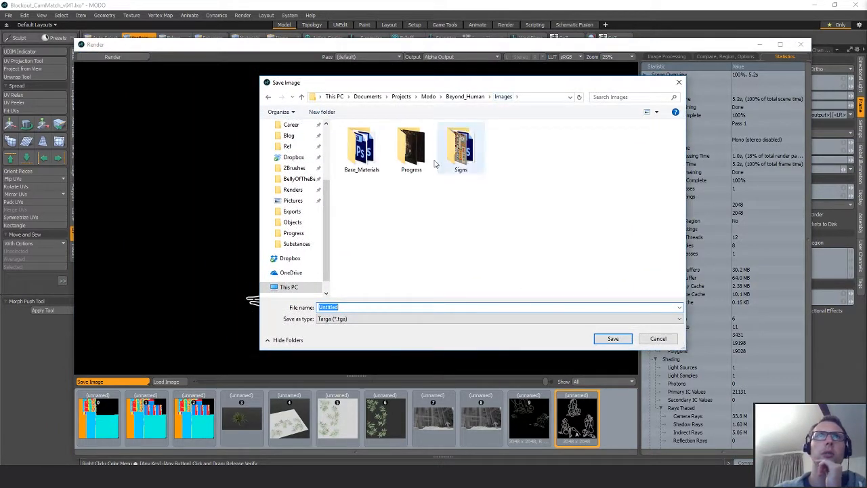
{"action": "left_click", "coordinate": [447, 196]}
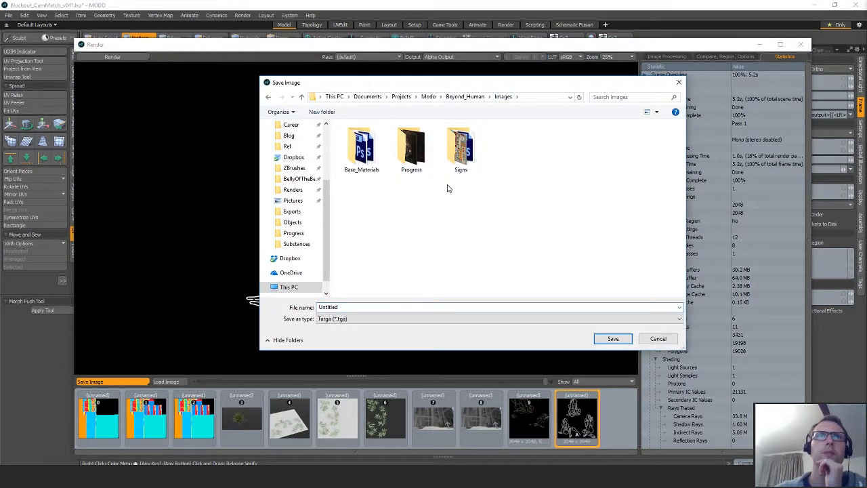
{"action": "left_click", "coordinate": [464, 153]}
{"action": "double_click", "coordinate": [465, 153]}
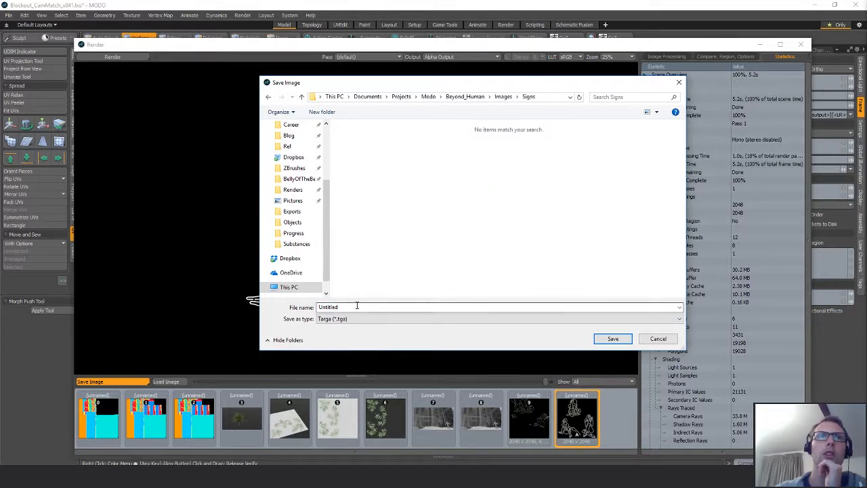
Set the image format to Portable Network Graphic PNG (*.png) and begin the file name with "Neon_".
{"action": "left_click", "coordinate": [366, 321]}
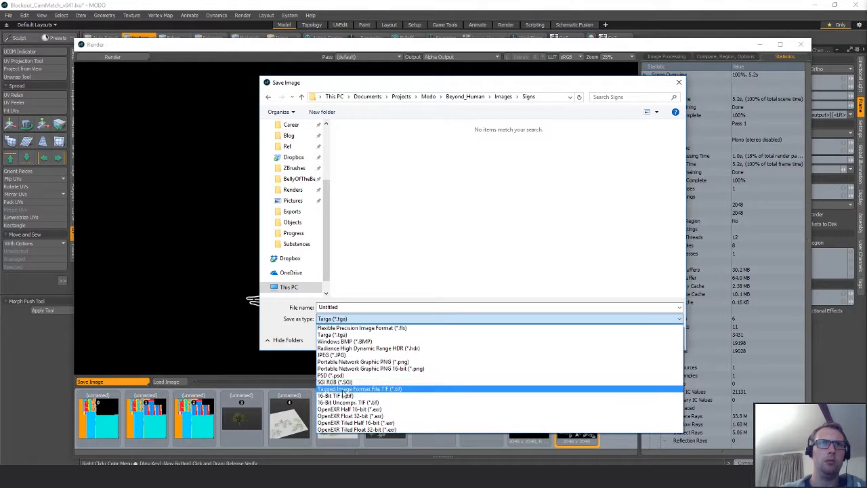
{"action": "left_click", "coordinate": [407, 362]}
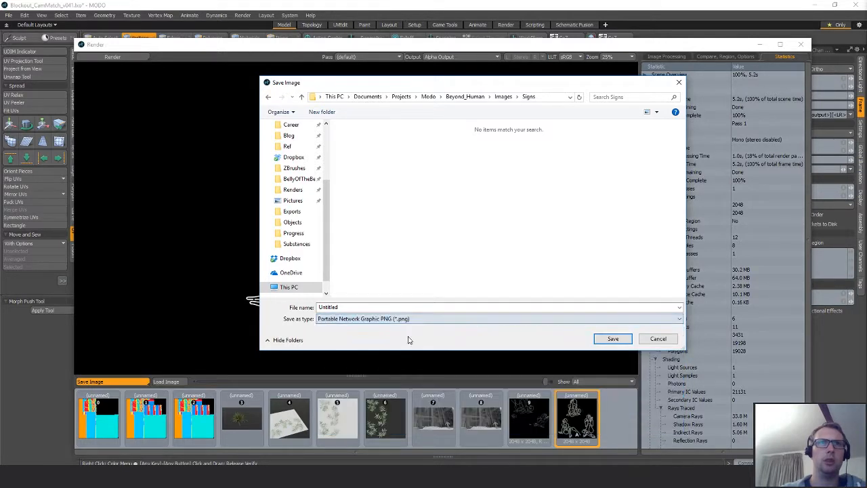
{"action": "left_click", "coordinate": [378, 307]}
{"action": "type", "text": "N"}
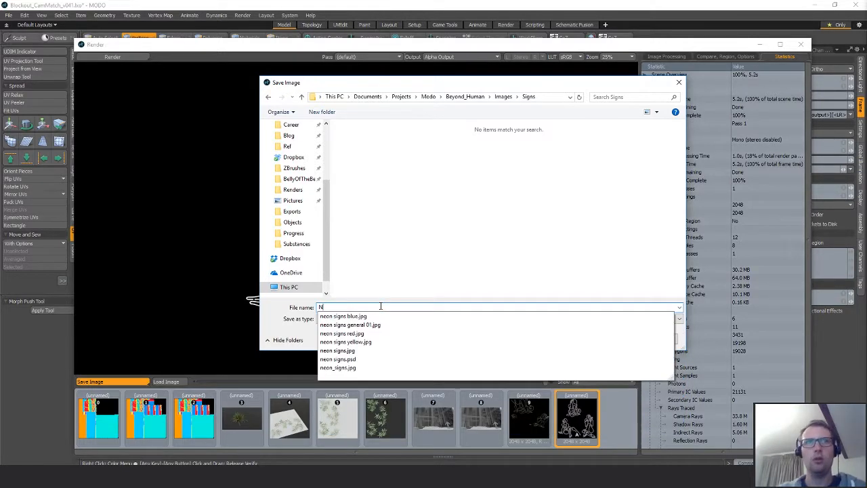
{"action": "type", "text": "eon-"}
{"action": "key", "text": "BackSpace"}
{"action": "type", "text": "_"}
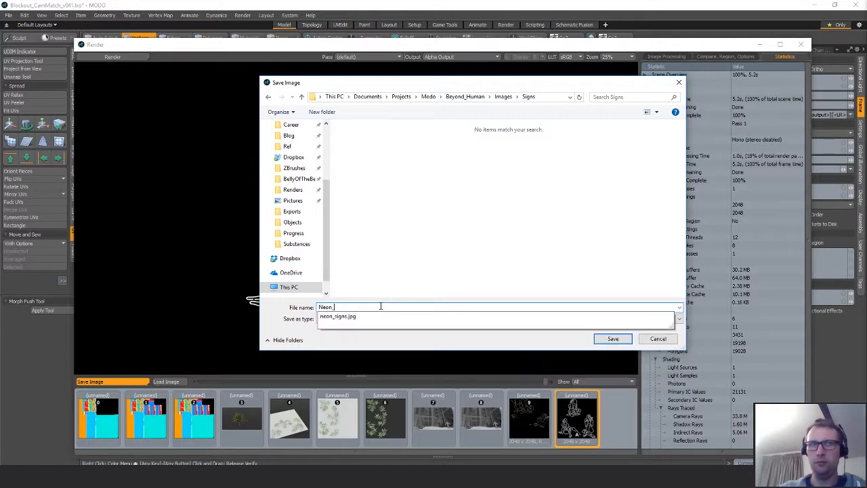
Save the rendered alpha image of the neon signs in the Signs folder with a file name starting with Signs_Neo.
{"action": "key", "text": "BackSpace"}
{"action": "key", "text": "BackSpace"}
{"action": "key", "text": "BackSpace"}
{"action": "key", "text": "BackSpace"}
{"action": "key", "text": "BackSpace"}
{"action": "type", "text": "Sing"}
{"action": "key", "text": "BackSpace"}
{"action": "key", "text": "BackSpace"}
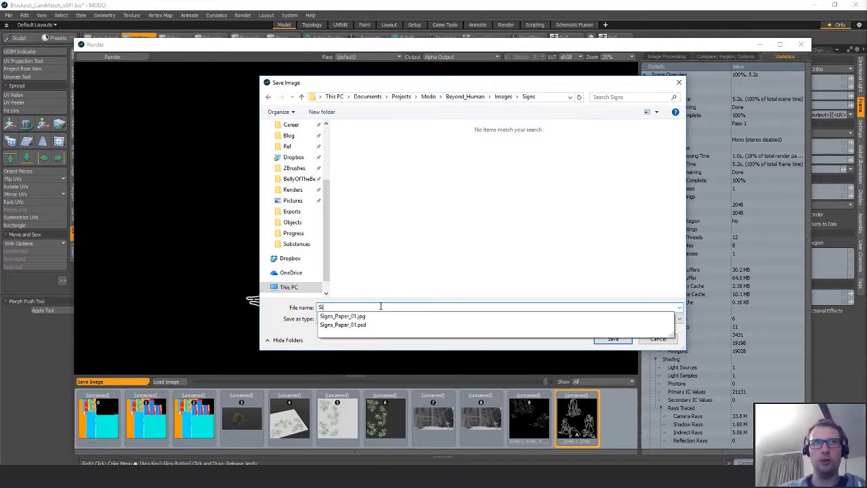
{"action": "type", "text": "gns_Neo"}
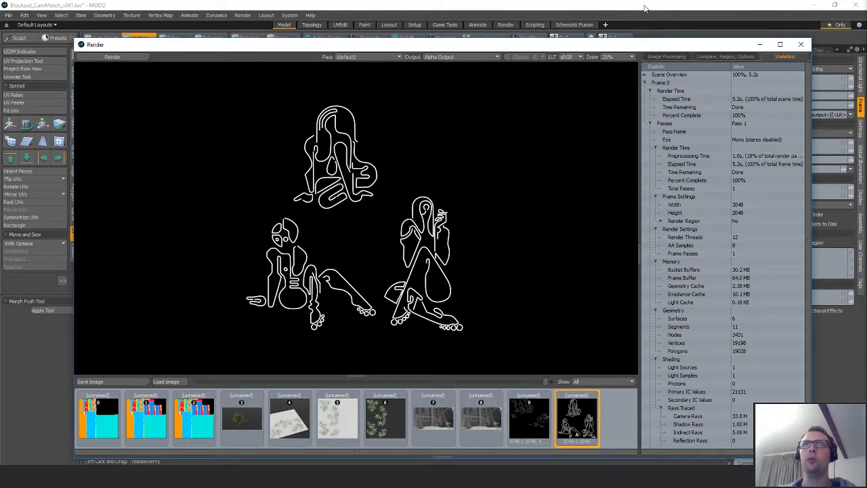
Close the Render and Preview windows and switch to polygon selection on the mesh holding the three sign planes.
{"action": "left_click", "coordinate": [646, 7]}
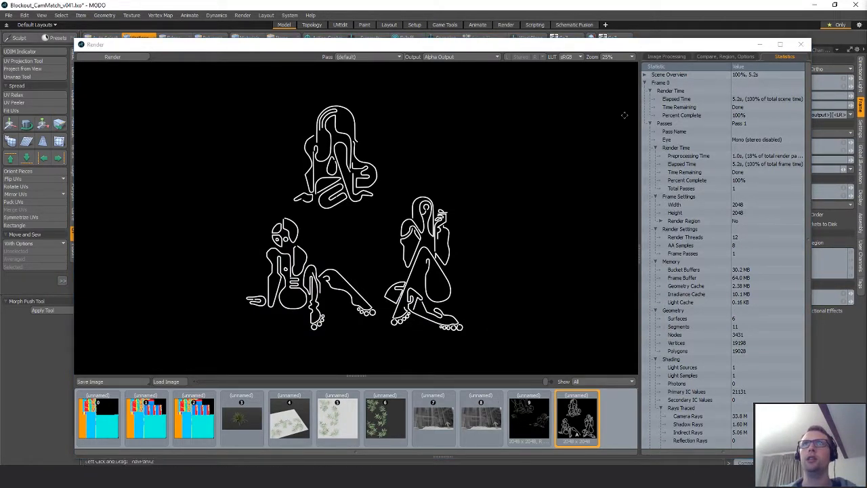
{"action": "left_click", "coordinate": [801, 44]}
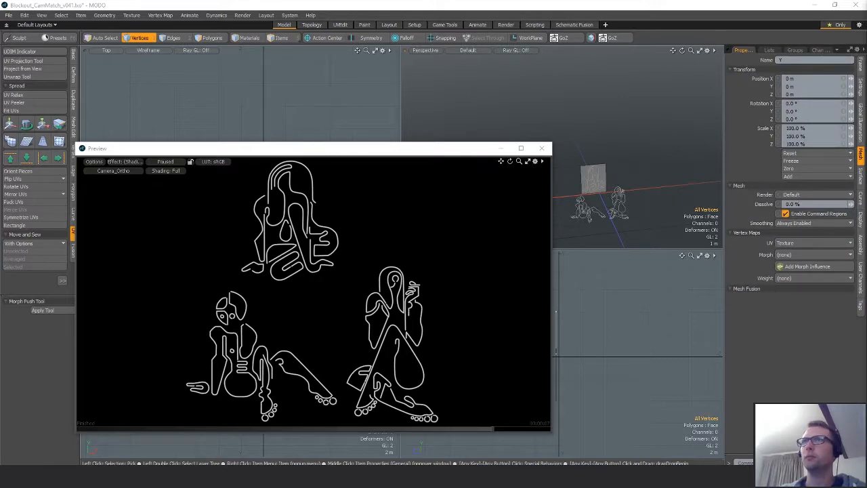
{"action": "left_click", "coordinate": [542, 148]}
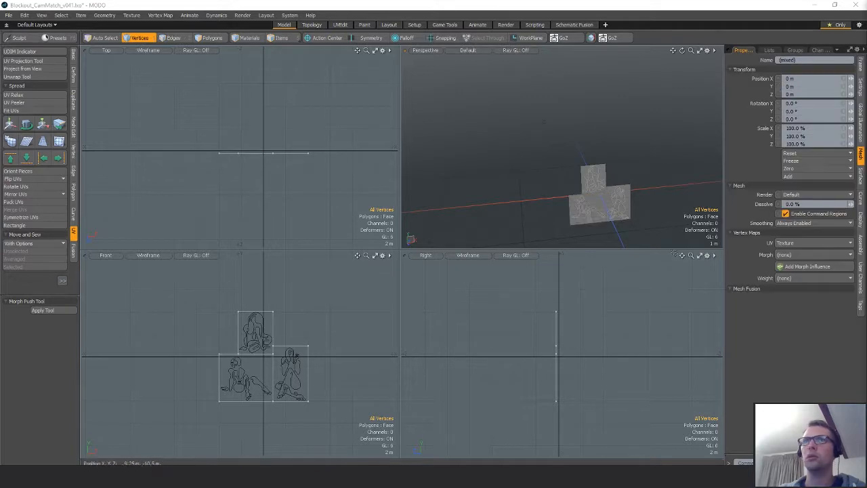
{"action": "key", "text": "3"}
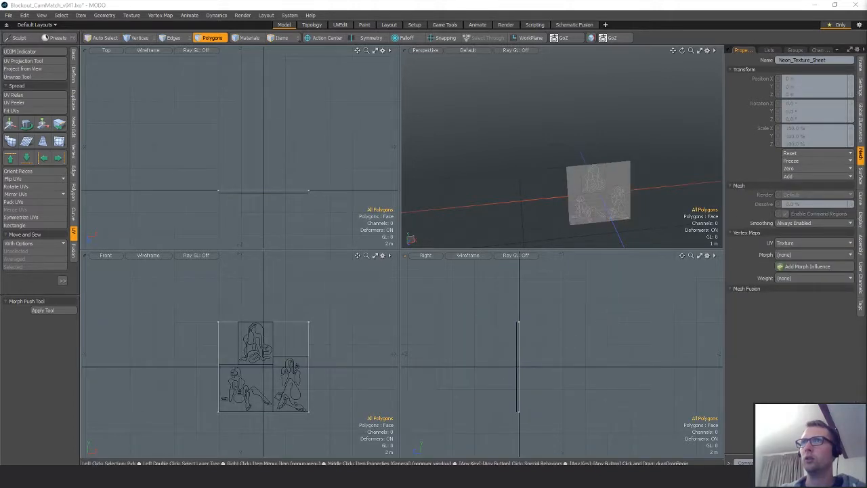
{"action": "key", "text": "ctrl+z"}
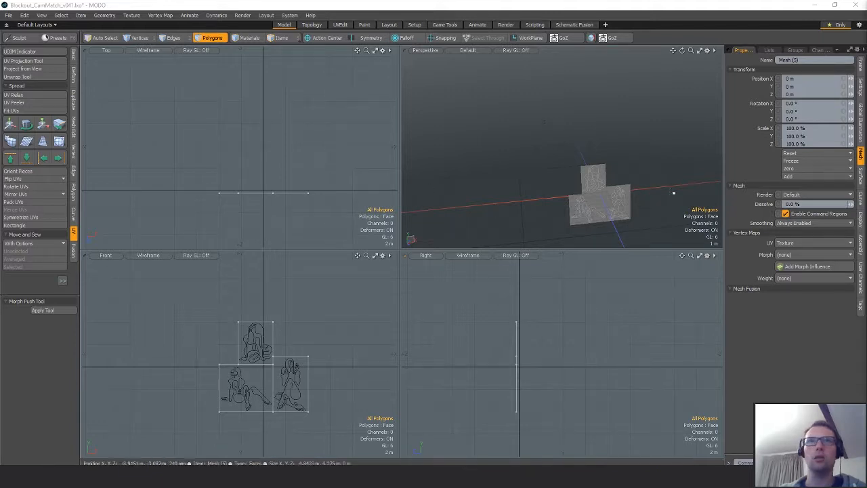
Move the polygon behind the upper figure into its own mesh and center it at the origin on all axes.
{"action": "left_click", "coordinate": [596, 174]}
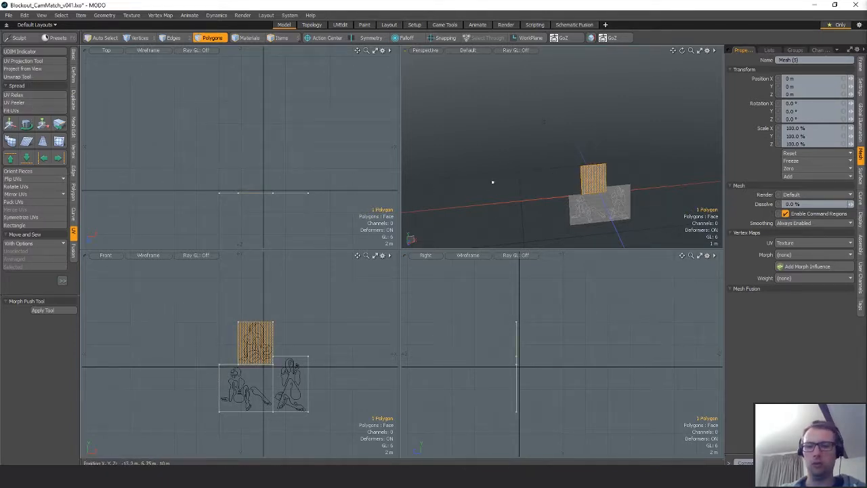
{"action": "left_click", "coordinate": [569, 160]}
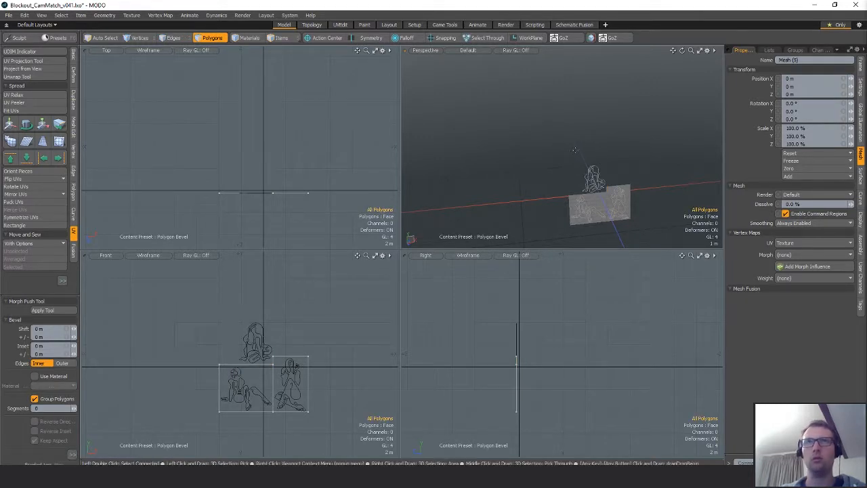
{"action": "left_click", "coordinate": [582, 169]}
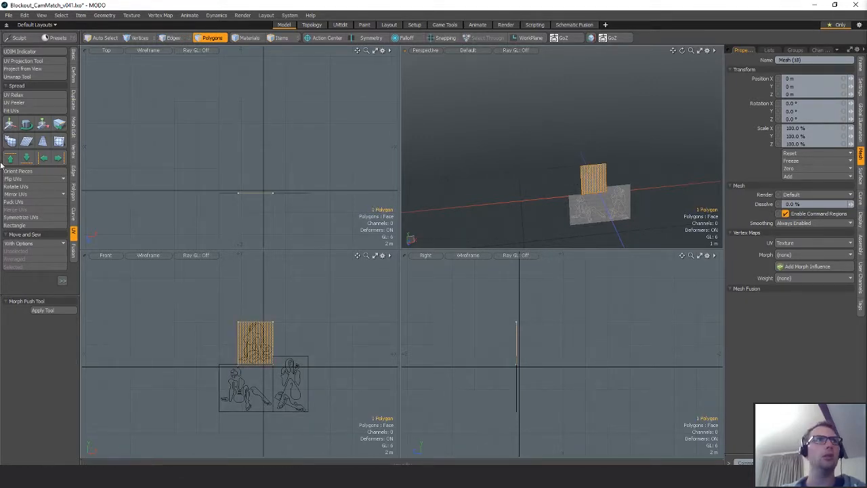
{"action": "left_click", "coordinate": [74, 57]}
{"action": "left_click", "coordinate": [22, 126]}
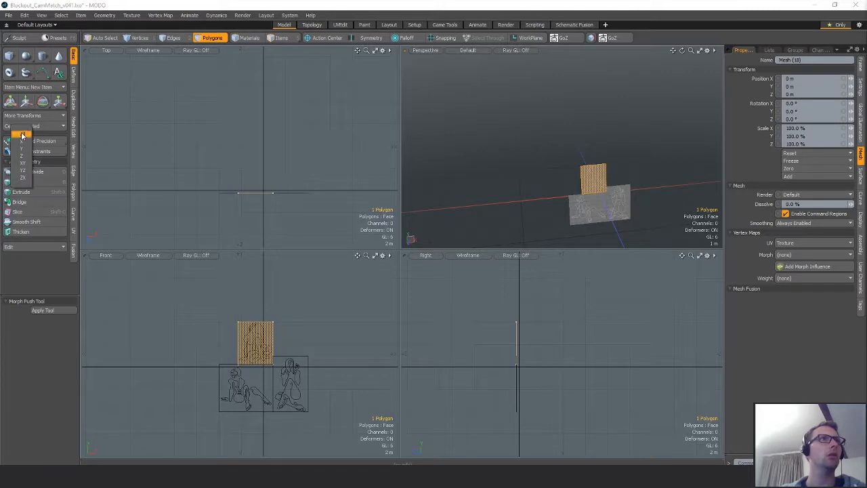
{"action": "left_click", "coordinate": [22, 134]}
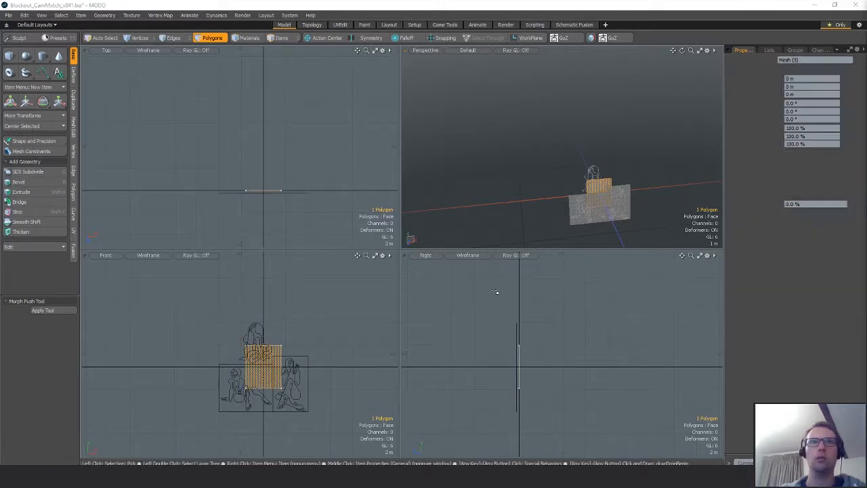
Move the polygon behind the lower-right figure into its own mesh and center it at the origin on all axes.
{"action": "key", "text": "ctrl+z"}
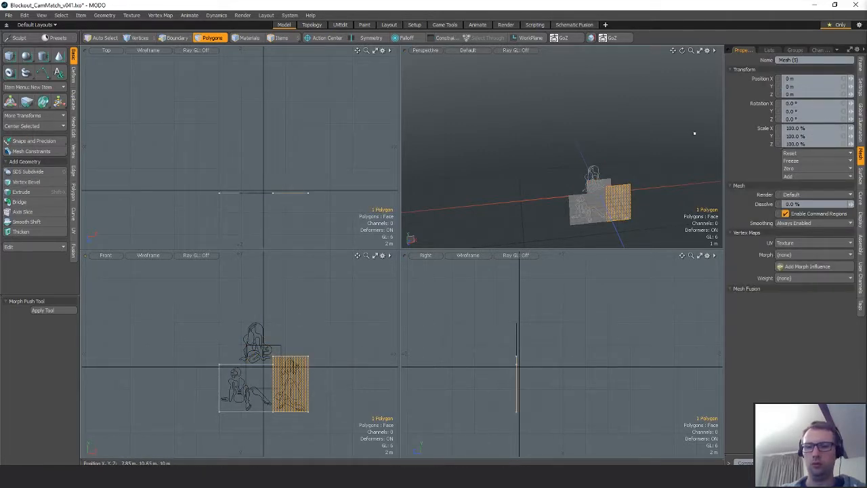
{"action": "key", "text": "ctrl+z"}
{"action": "key", "text": "ctrl+z"}
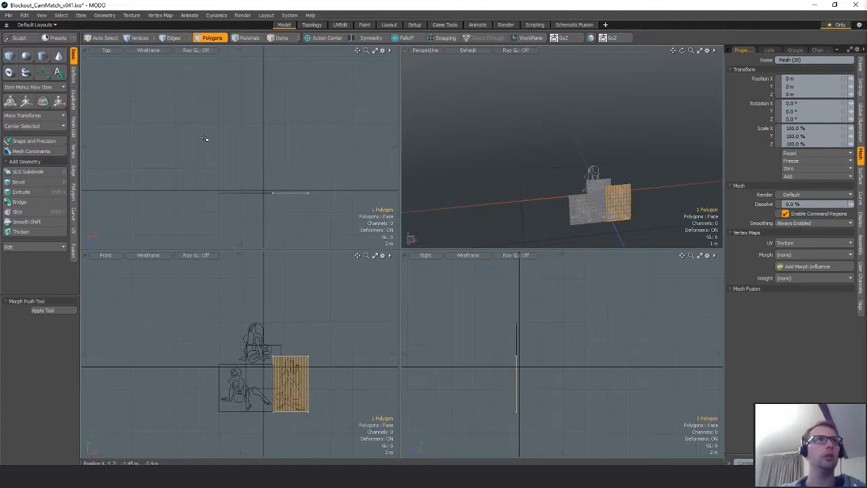
{"action": "left_click", "coordinate": [22, 126]}
{"action": "left_click", "coordinate": [22, 133]}
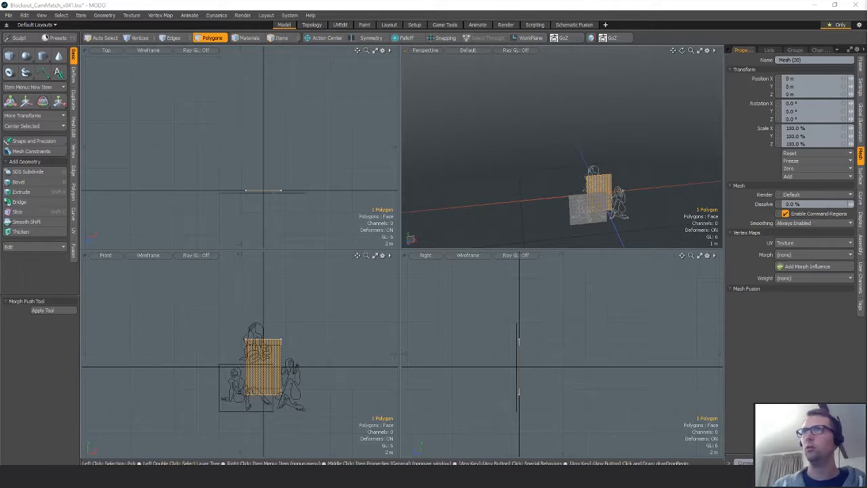
Rename the three sign plane meshes as Sign_Neon_Large_A, Sign_Neon_Large_B and Sign_Neon_Large_C.
{"action": "type", "text": "Sign_Neon_Large_A"}
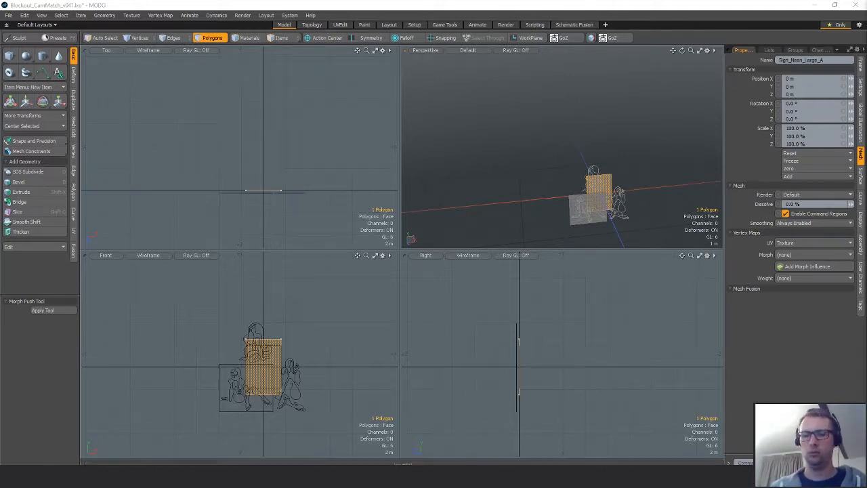
{"action": "key", "text": "Down"}
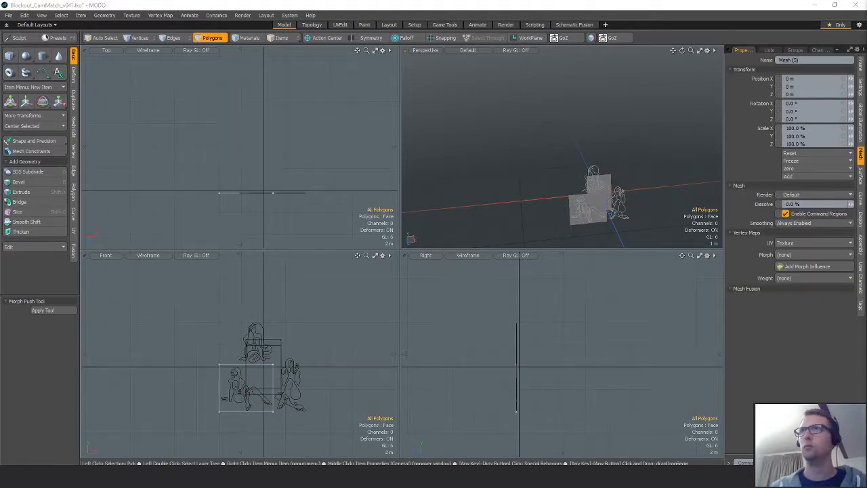
{"action": "key", "text": "Down"}
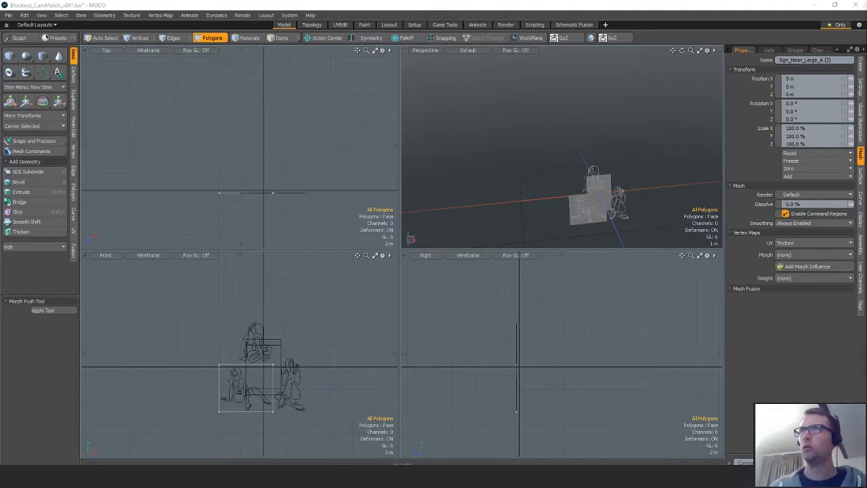
{"action": "key", "text": "Down"}
{"action": "key", "text": "Down"}
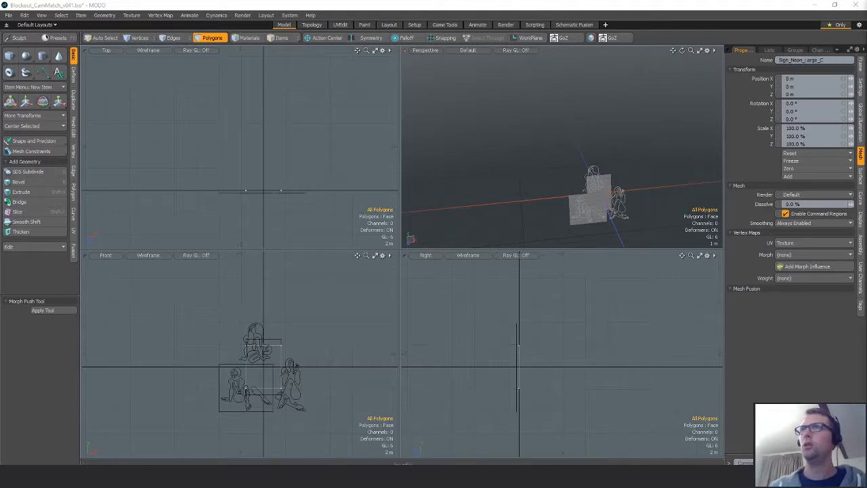
Center the Sign_Neon_Large_B plane at the origin on all axes.
{"action": "key", "text": "Up"}
{"action": "left_click", "coordinate": [23, 126]}
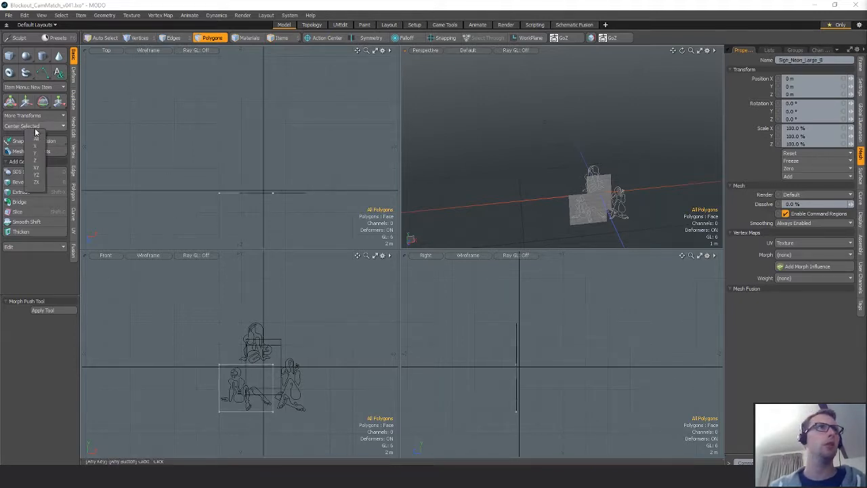
{"action": "left_click", "coordinate": [32, 140]}
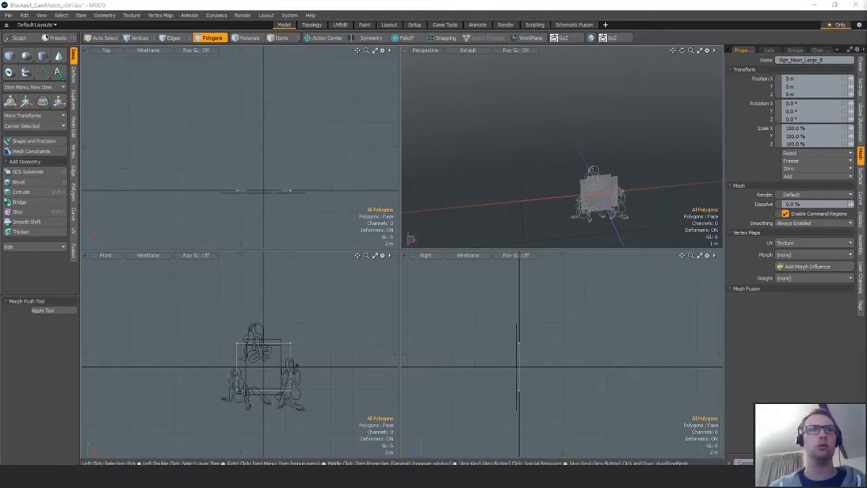
Check the Texture UV map of the three Sign_Neon_Large meshes and export them as separate Autodesk FBX 2015 files.
{"action": "key", "text": "Up"}
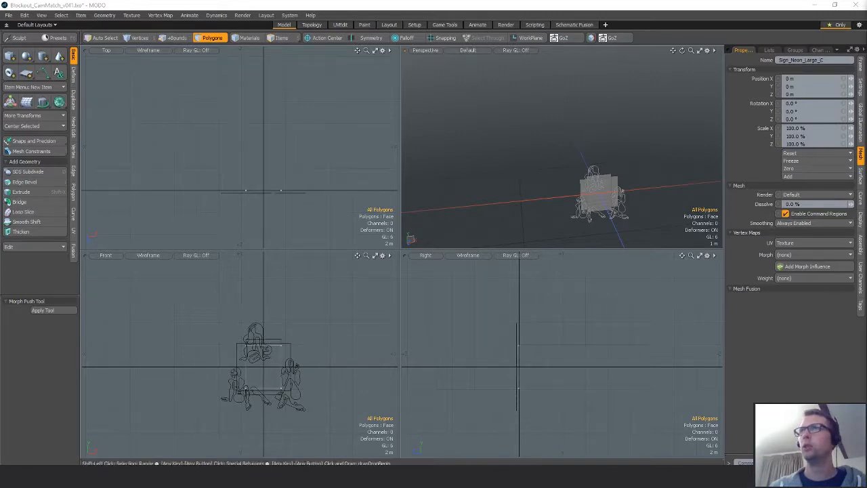
{"action": "key", "text": "shift+Up"}
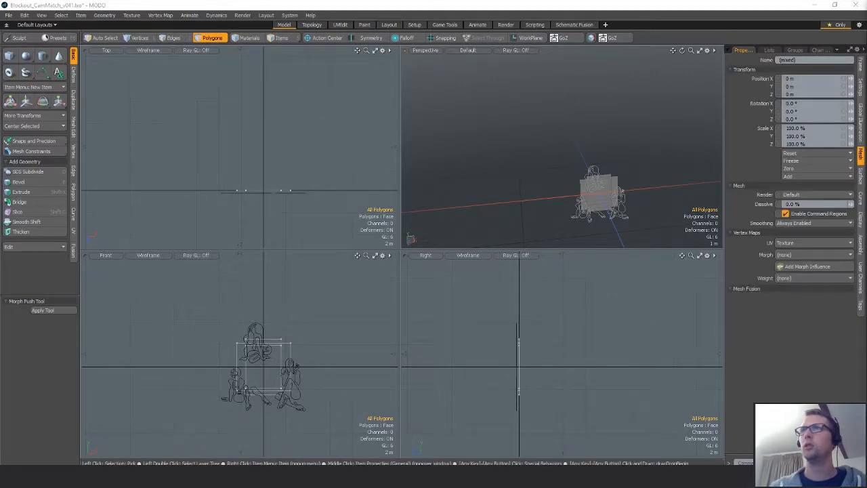
{"action": "left_click", "coordinate": [770, 51]}
{"action": "double_click", "coordinate": [752, 86]}
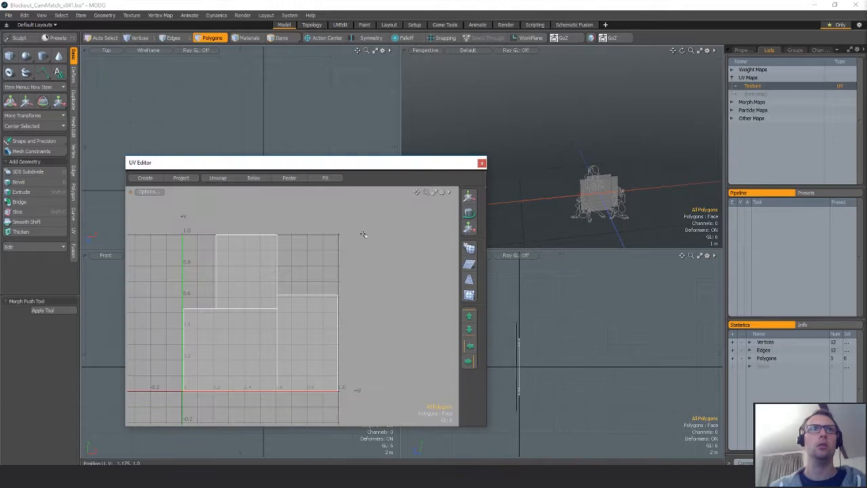
{"action": "left_click", "coordinate": [481, 163]}
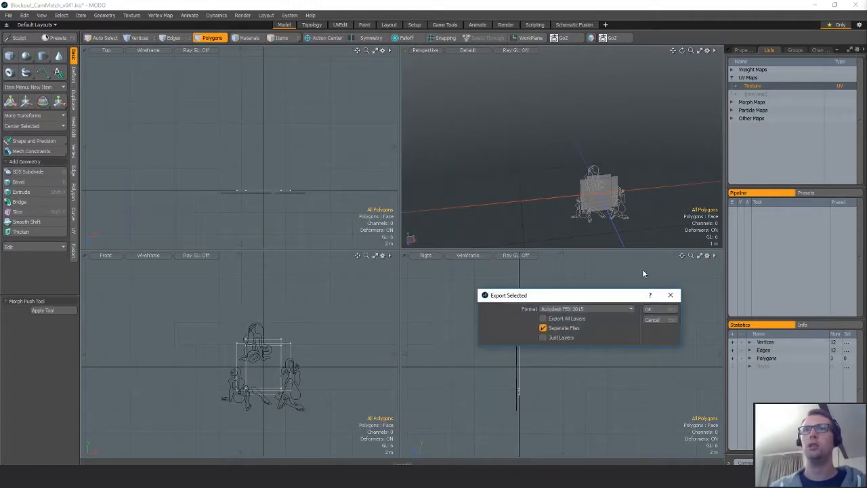
{"action": "left_click", "coordinate": [663, 313]}
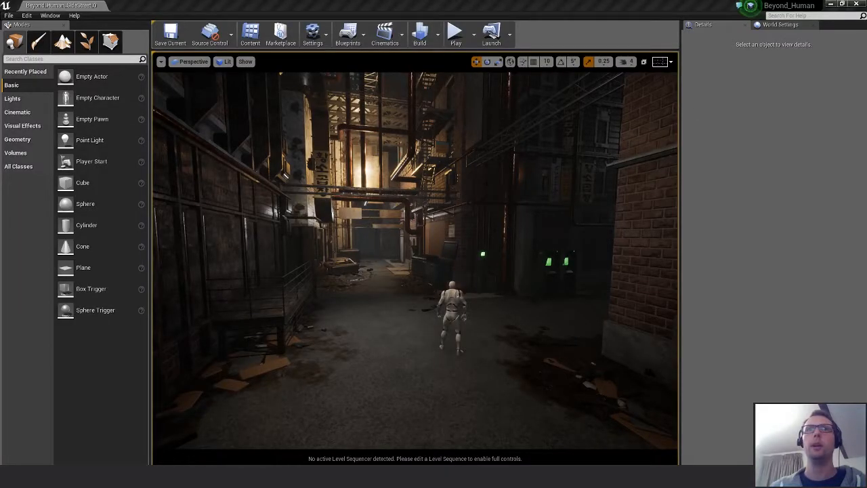
Switch to Unreal Editor, import the exported sign meshes into the Beyond_Human project and close the message log.
{"action": "left_click", "coordinate": [521, 232]}
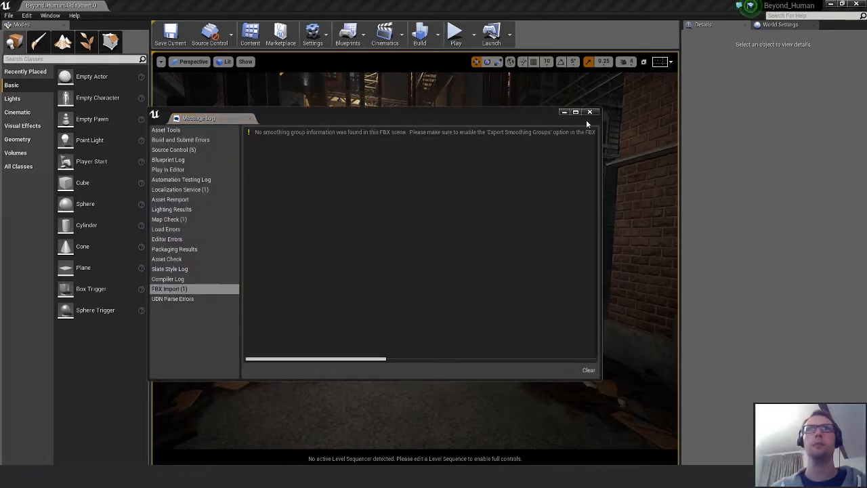
{"action": "left_click", "coordinate": [588, 116]}
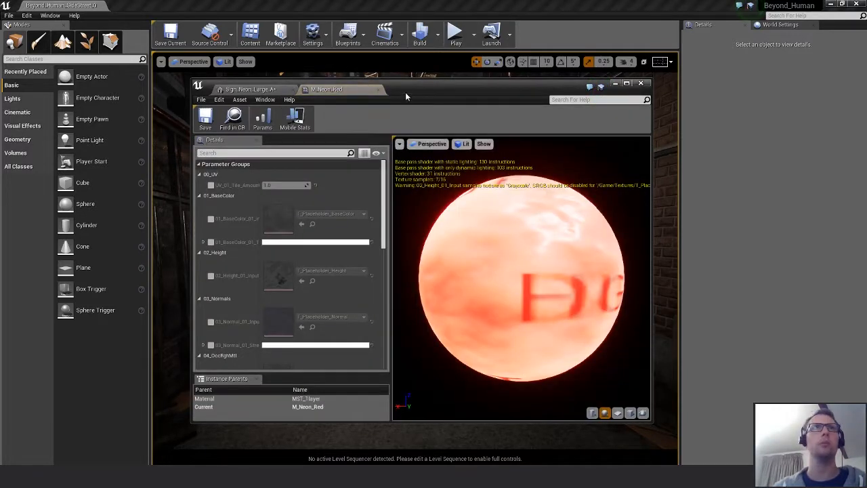
Enable the base color, height, normal and OccRghMtl texture input overrides in the M_Neon_Red material instance.
{"action": "left_click_drag", "start_coordinate": [405, 92], "coordinate": [367, 94]}
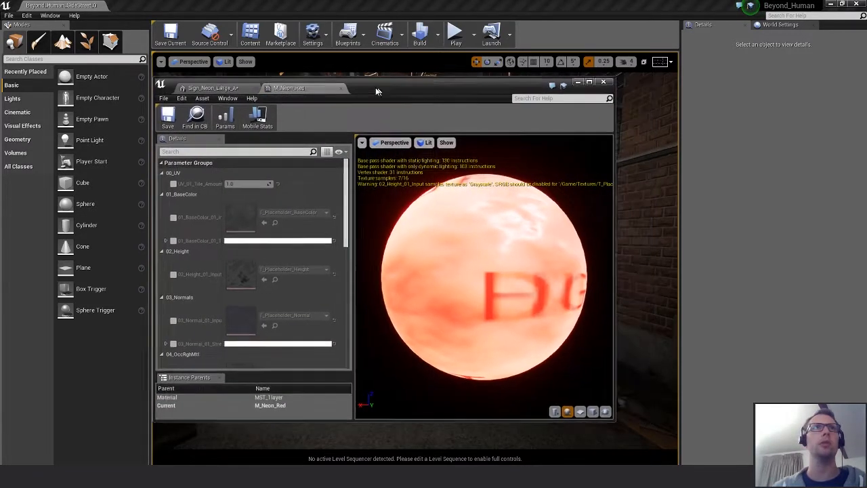
{"action": "left_click", "coordinate": [173, 221]}
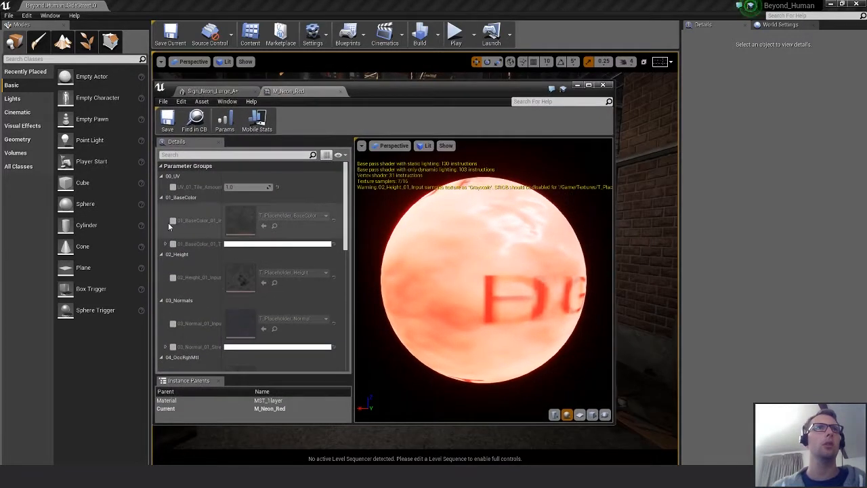
{"action": "left_click", "coordinate": [173, 277]}
{"action": "left_click", "coordinate": [173, 326]}
{"action": "scroll", "coordinate": [166, 321], "scroll_direction": "down", "scroll_amount": 1}
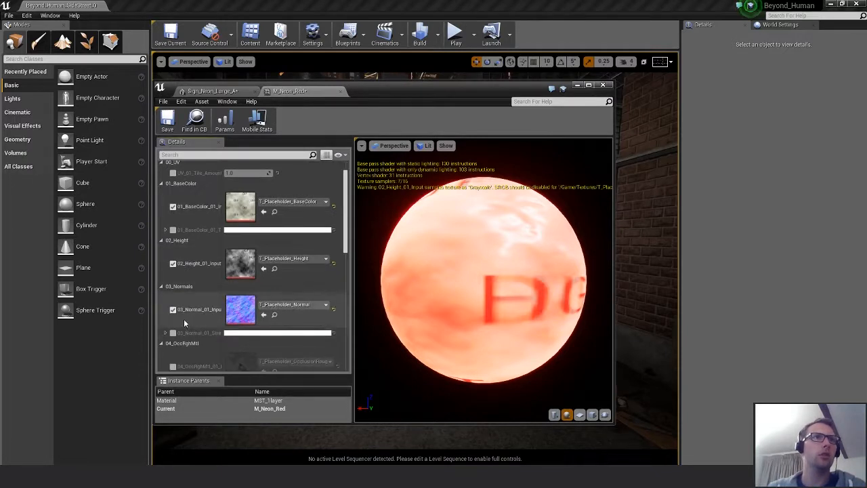
{"action": "scroll", "coordinate": [171, 342], "scroll_direction": "down", "scroll_amount": 2}
{"action": "left_click", "coordinate": [175, 338]}
{"action": "scroll", "coordinate": [176, 340], "scroll_direction": "up", "scroll_amount": 3}
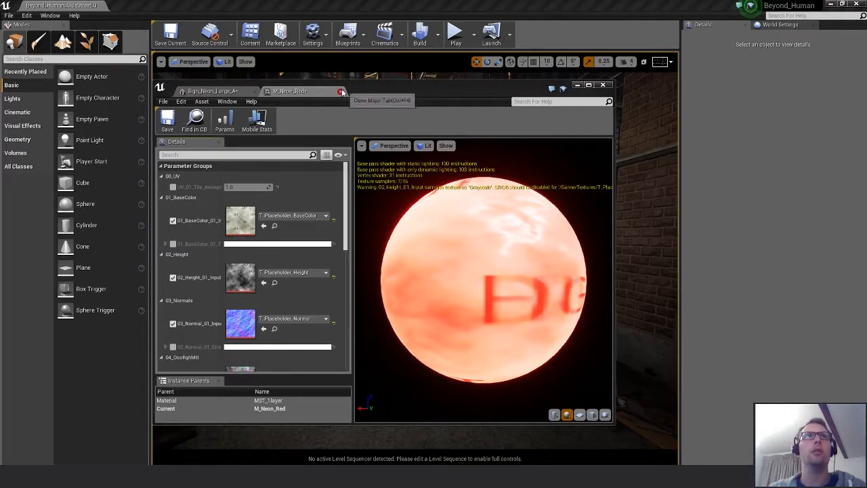
Change the parent material of M_Neon_Red to MST_1layer_Glass.
{"action": "left_click_drag", "start_coordinate": [348, 201], "coordinate": [347, 319]}
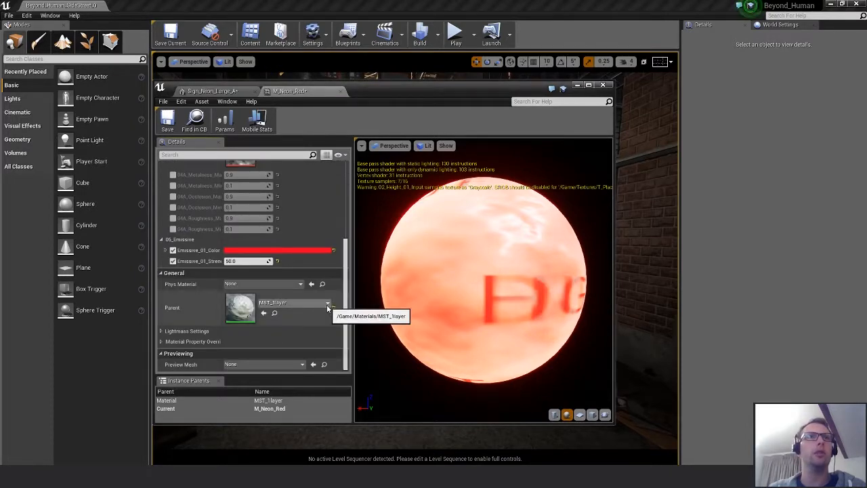
{"action": "left_click", "coordinate": [328, 302]}
{"action": "left_click", "coordinate": [315, 265]}
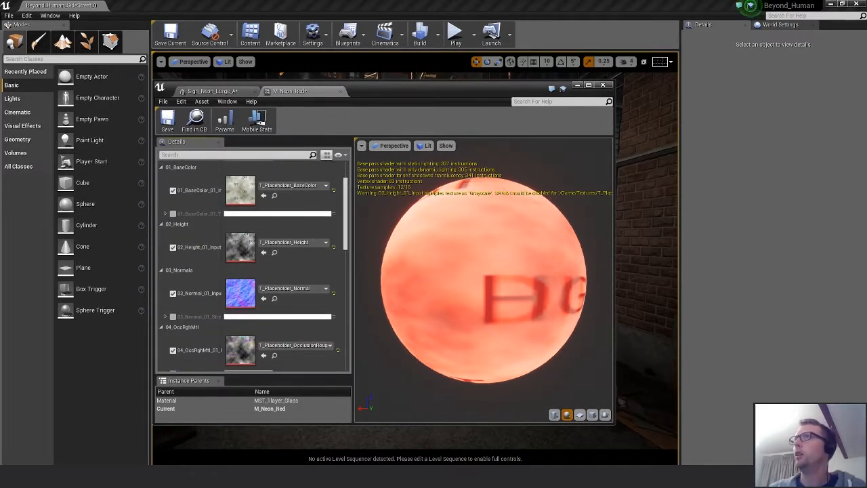
{"action": "left_click_drag", "start_coordinate": [349, 234], "coordinate": [345, 286]}
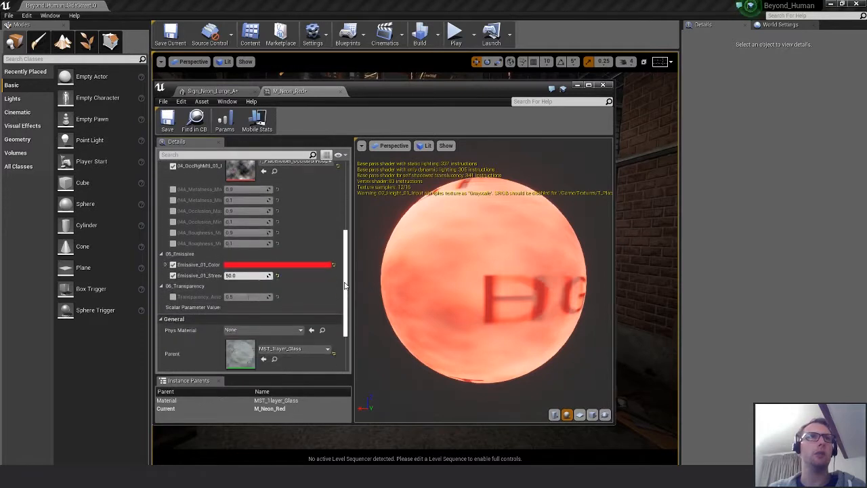
Assign the T_Glass_01 BaseColor, Height, Normal and occlusion-roughness-metalness textures to the matching M_Neon_Red inputs.
{"action": "scroll", "coordinate": [344, 286], "scroll_direction": "up", "scroll_amount": 5}
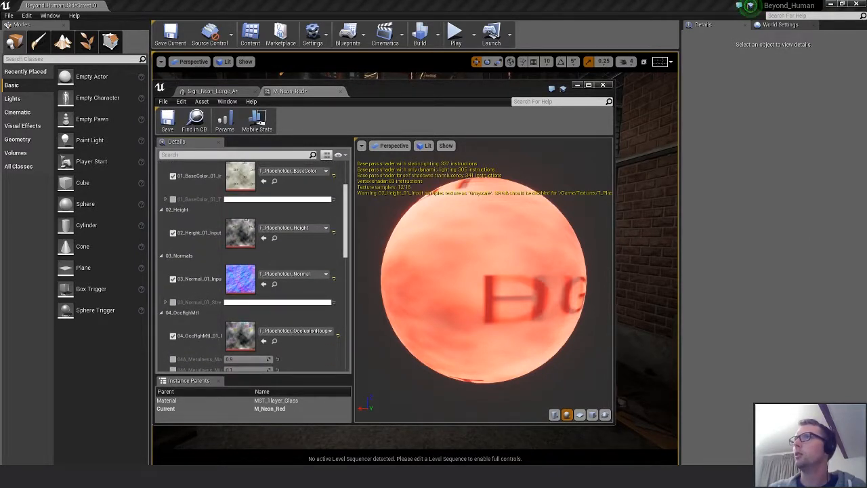
{"action": "left_click_drag", "start_coordinate": [866, 217], "coordinate": [251, 179]}
{"action": "left_click_drag", "start_coordinate": [866, 237], "coordinate": [241, 234]}
{"action": "left_click_drag", "start_coordinate": [866, 284], "coordinate": [241, 279]}
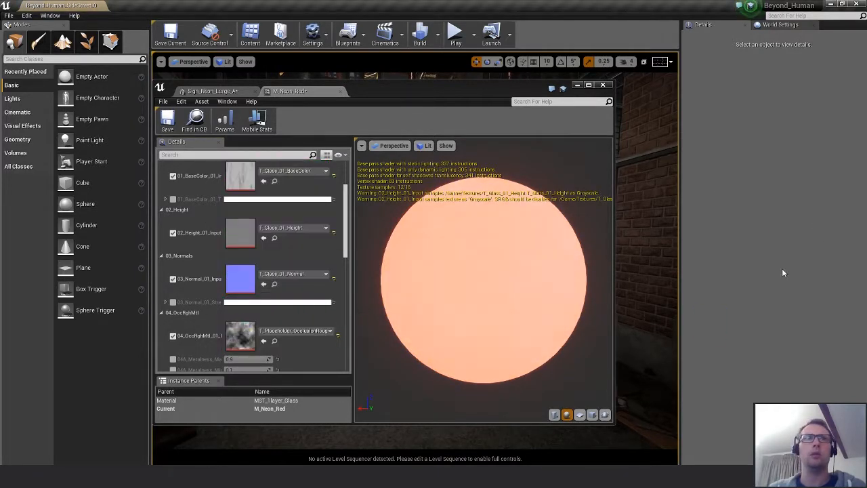
{"action": "left_click_drag", "start_coordinate": [866, 339], "coordinate": [241, 335]}
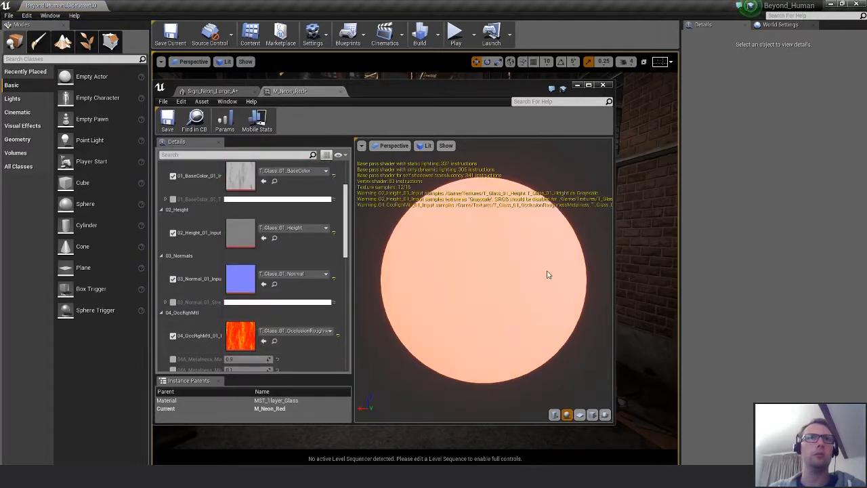
Try Emissive_01 strengths of 100, 200 and 300 on M_Neon_Red and check the emissive color.
{"action": "left_click_drag", "start_coordinate": [347, 249], "coordinate": [349, 284]}
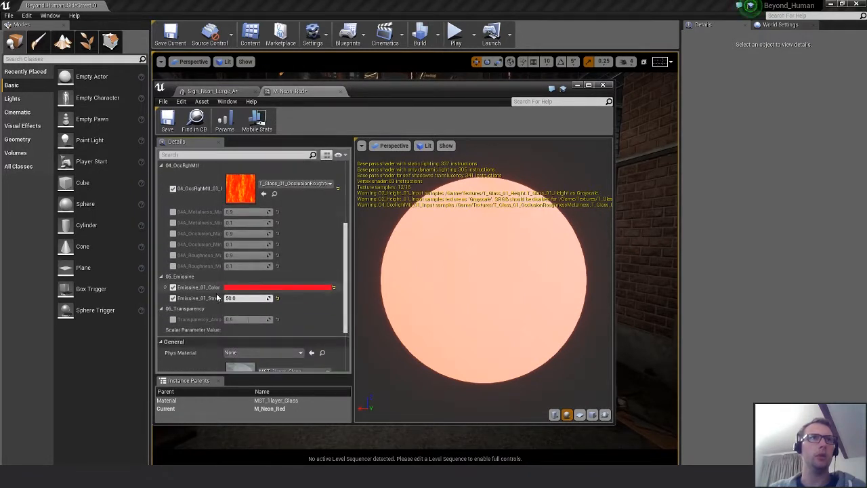
{"action": "left_click", "coordinate": [247, 298]}
{"action": "type", "text": "100"}
{"action": "key", "text": "Return"}
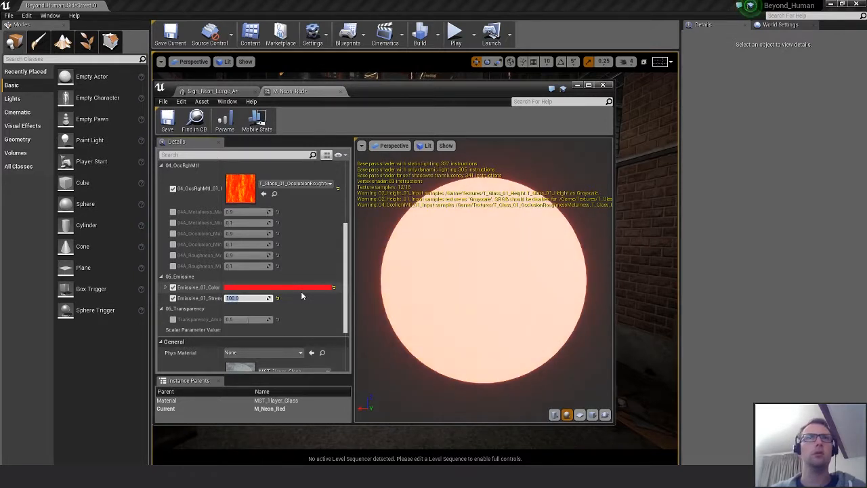
{"action": "left_click", "coordinate": [259, 298]}
{"action": "type", "text": "200"}
{"action": "key", "text": "Return"}
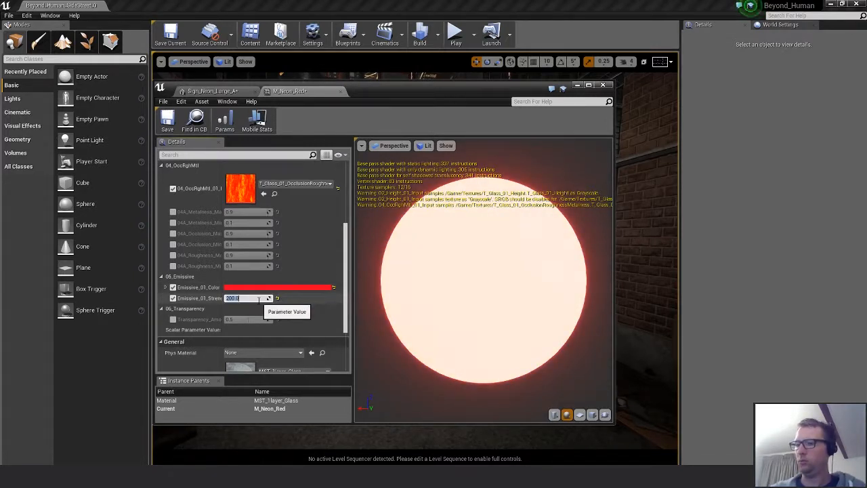
{"action": "type", "text": "300"}
{"action": "key", "text": "Return"}
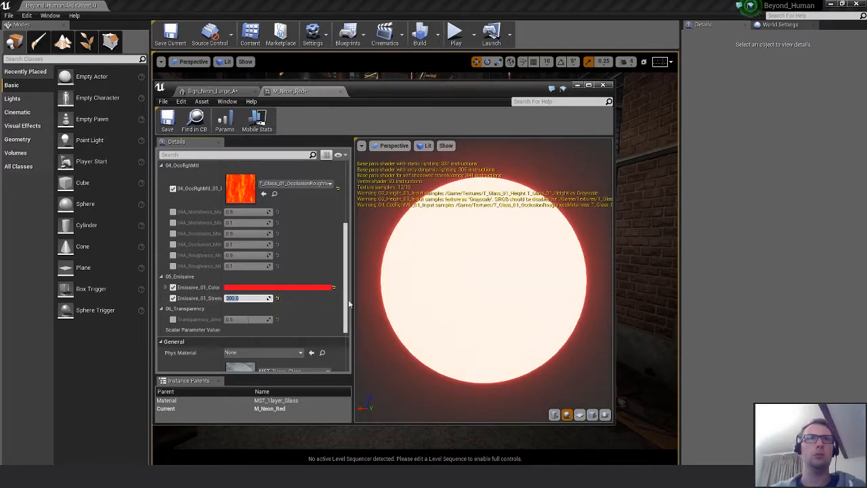
{"action": "left_click", "coordinate": [299, 287]}
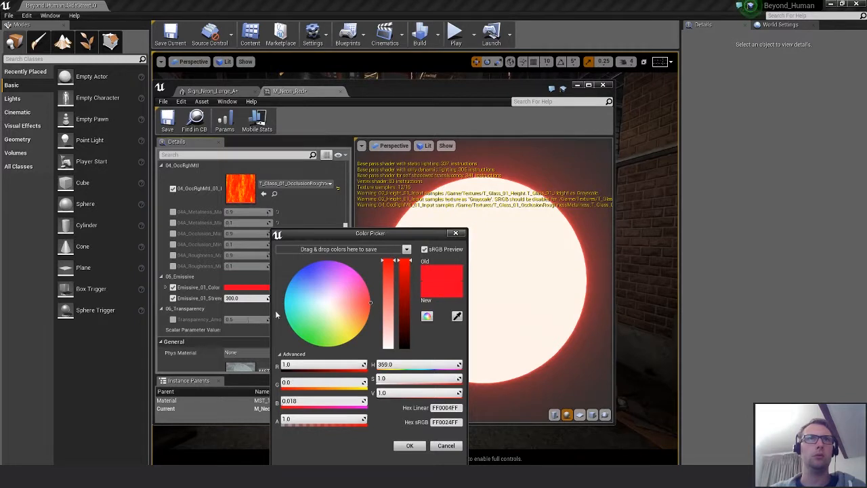
{"action": "left_click", "coordinate": [409, 446]}
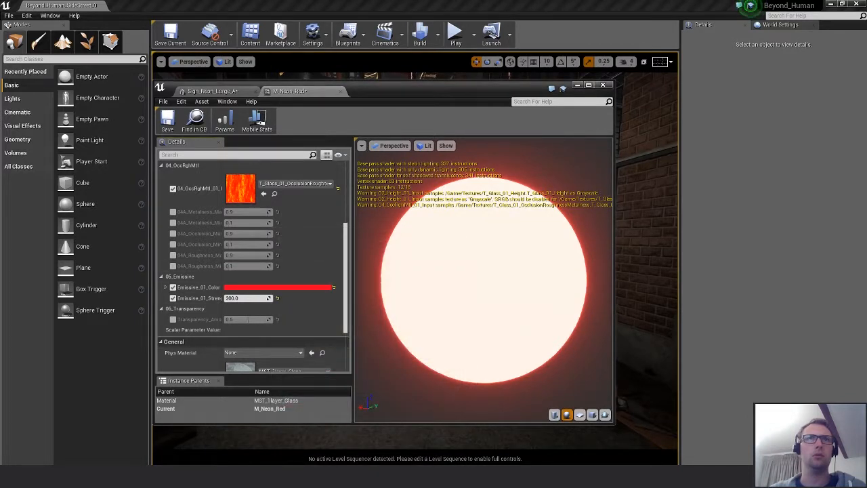
Try Emissive_01 strengths of 50 and 100, settle on 150, and save the M_Neon_Red material instance.
{"action": "left_click", "coordinate": [251, 299]}
{"action": "type", "text": "50"}
{"action": "key", "text": "Return"}
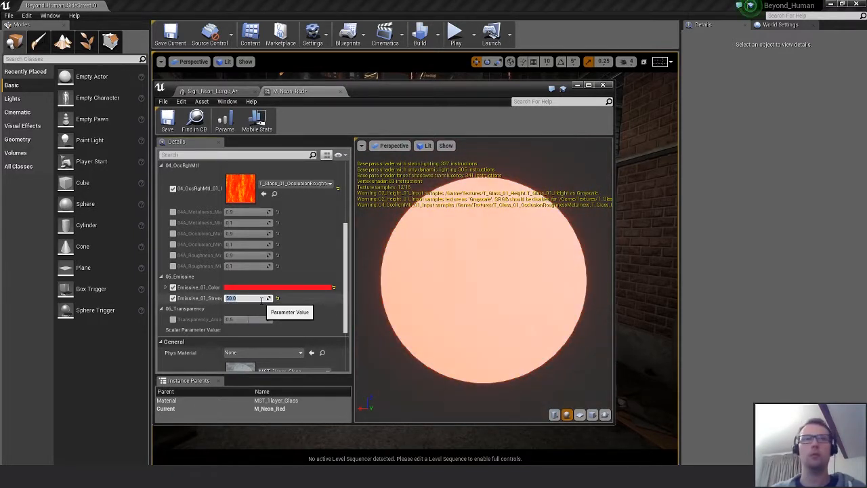
{"action": "key", "text": "Return"}
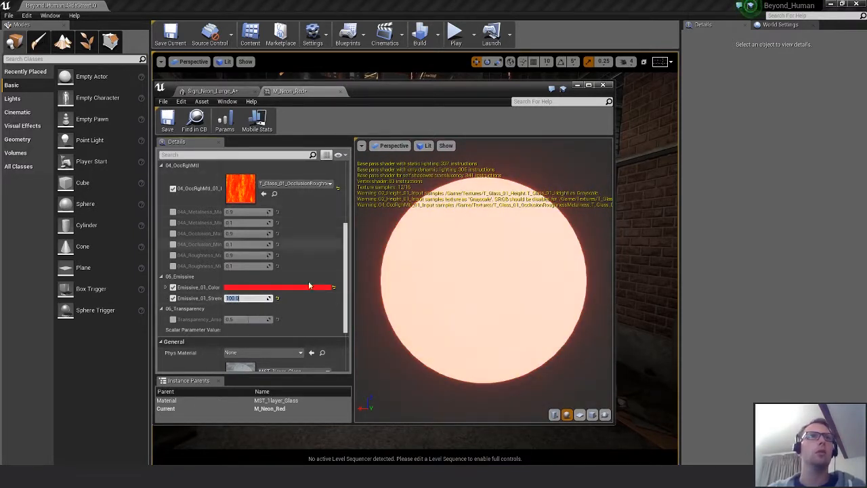
{"action": "type", "text": "150"}
{"action": "key", "text": "Return"}
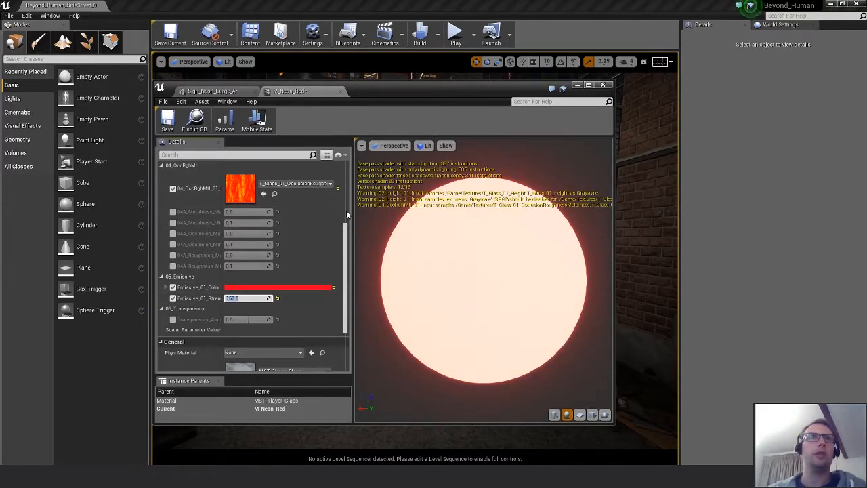
{"action": "left_click", "coordinate": [168, 120]}
Switch to the Sign_Neon_Large_A mesh and inspect its plane from several angles.
{"action": "left_click_drag", "start_coordinate": [317, 95], "coordinate": [423, 115]}
{"action": "left_click", "coordinate": [300, 111]}
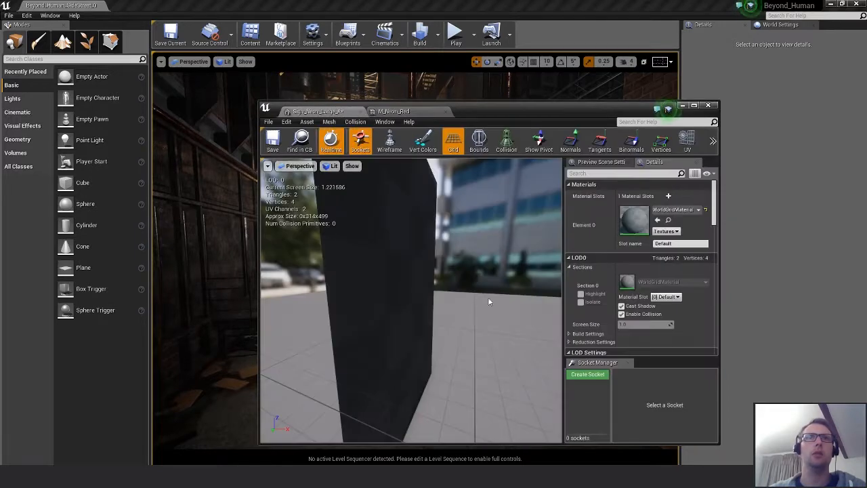
{"action": "mouse_move", "coordinate": [520, 293]}
{"action": "left_mouse_down", "text": "alt"}
{"action": "mouse_move", "coordinate": [503, 297]}
{"action": "mouse_move", "coordinate": [522, 292]}
{"action": "left_mouse_up", "text": "alt"}
{"action": "scroll", "coordinate": [474, 290], "scroll_direction": "down", "scroll_amount": 3}
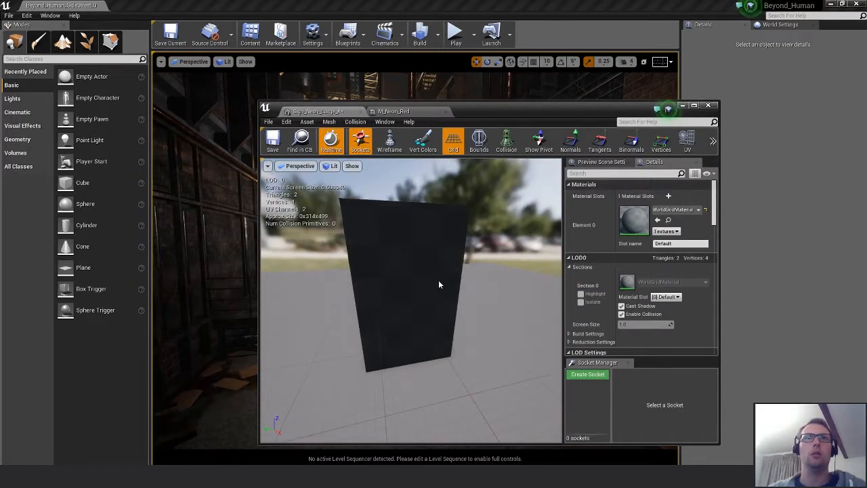
{"action": "left_click_drag", "start_coordinate": [438, 280], "coordinate": [533, 290], "text": "alt"}
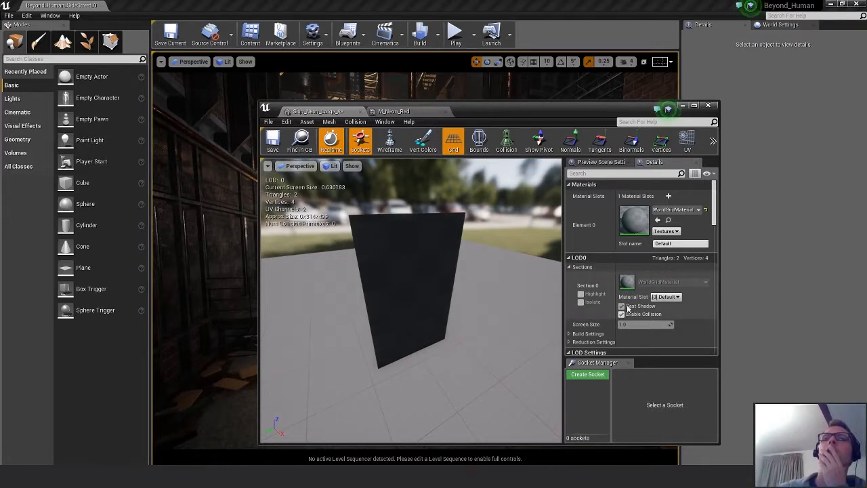
Open the MST_1layer_Glass material and move the Transparency comment group into free space near the Height_01 group.
{"action": "left_click_drag", "start_coordinate": [544, 114], "coordinate": [556, 104]}
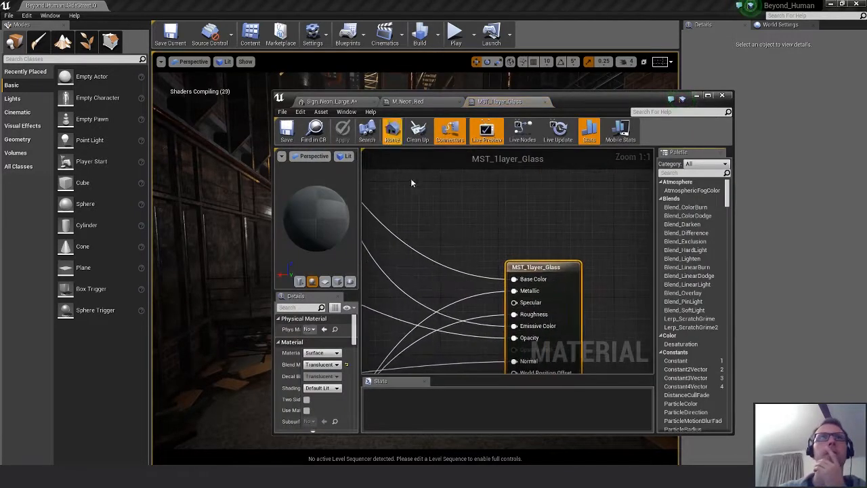
{"action": "right_click_drag", "start_coordinate": [380, 278], "coordinate": [502, 309]}
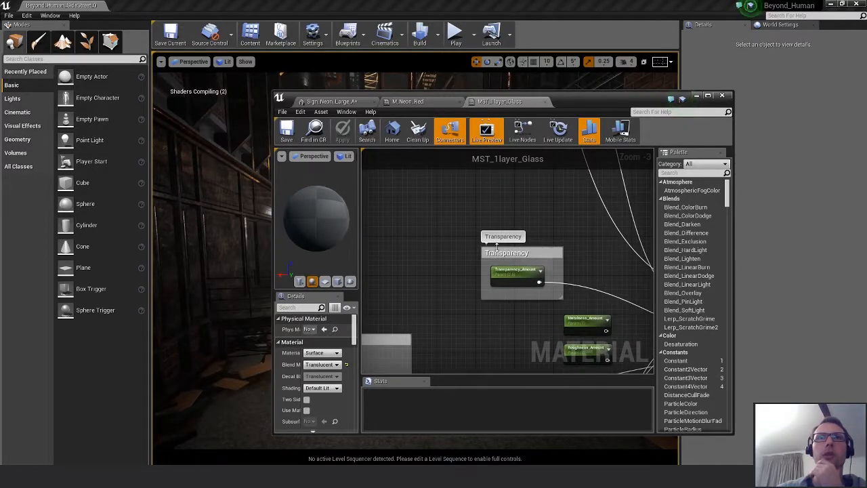
{"action": "left_click_drag", "start_coordinate": [497, 249], "coordinate": [412, 195]}
{"action": "right_click_drag", "start_coordinate": [450, 283], "coordinate": [504, 304]}
{"action": "scroll", "coordinate": [484, 293], "scroll_direction": "down", "scroll_amount": 3}
{"action": "scroll", "coordinate": [495, 298], "scroll_direction": "up", "scroll_amount": 2}
Add a TextureSampleParameter2D node below the Transparency_Amount parameter.
{"action": "right_click", "coordinate": [519, 296]}
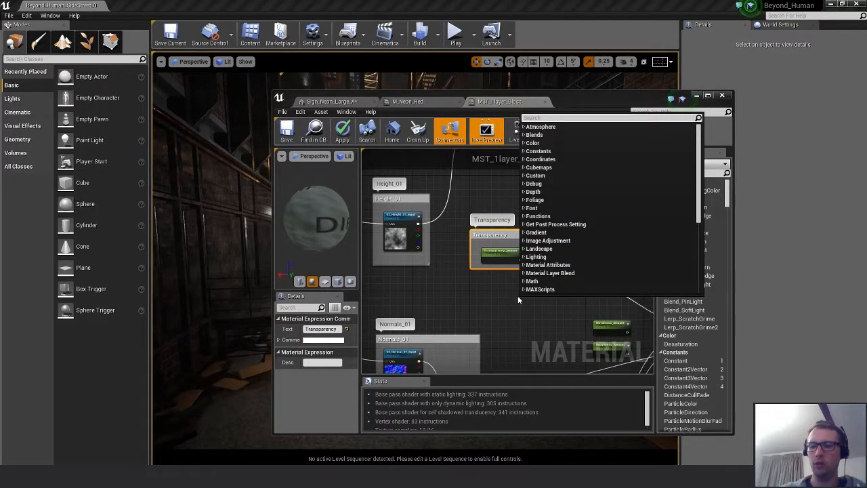
{"action": "type", "text": "para"}
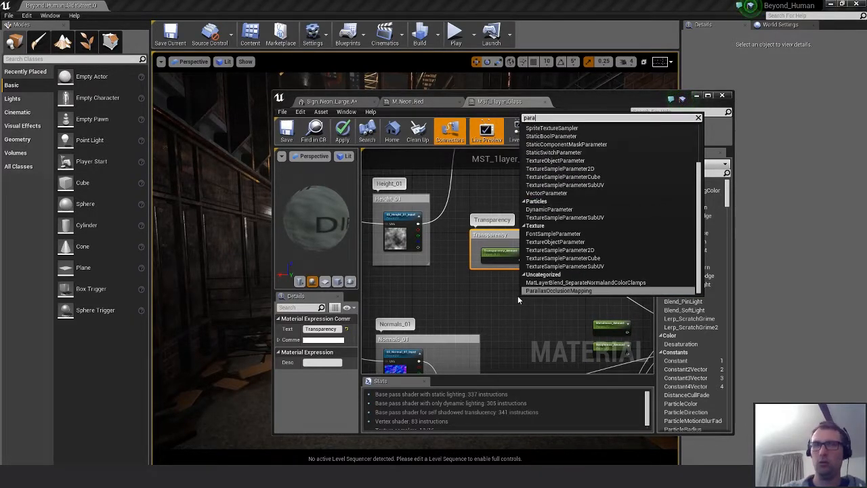
{"action": "type", "text": "m"}
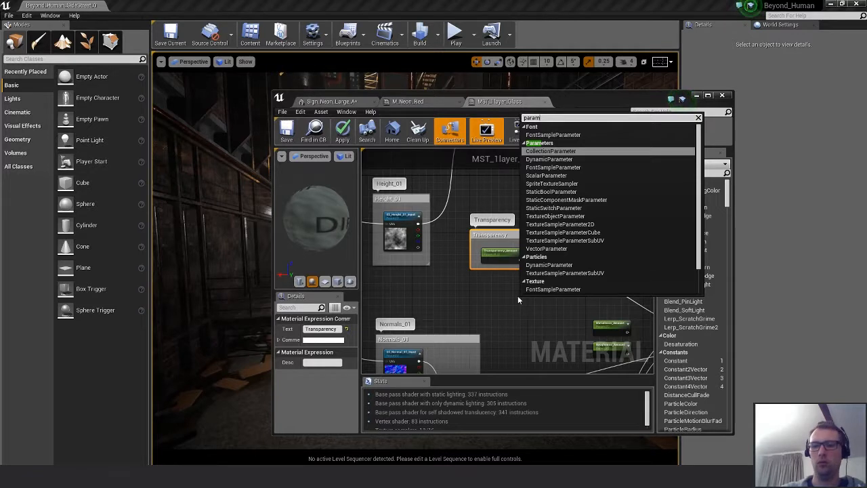
{"action": "type", "text": "ate"}
{"action": "key", "text": "BackSpace"}
{"action": "key", "text": "BackSpace"}
{"action": "key", "text": "BackSpace"}
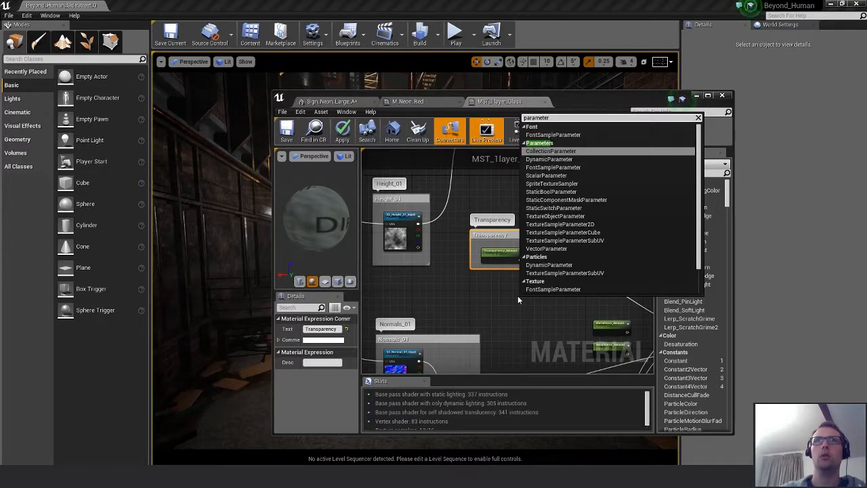
{"action": "type", "text": "eter2"}
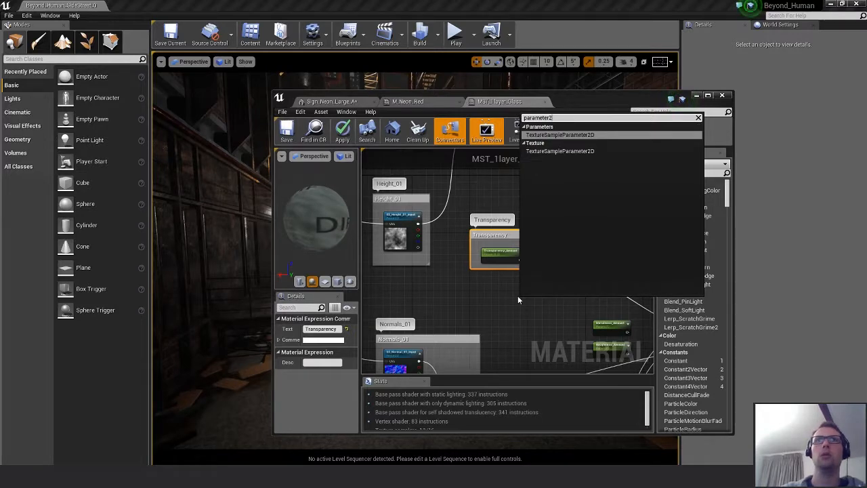
{"action": "key", "text": "Return"}
{"action": "left_click_drag", "start_coordinate": [531, 305], "coordinate": [505, 305]}
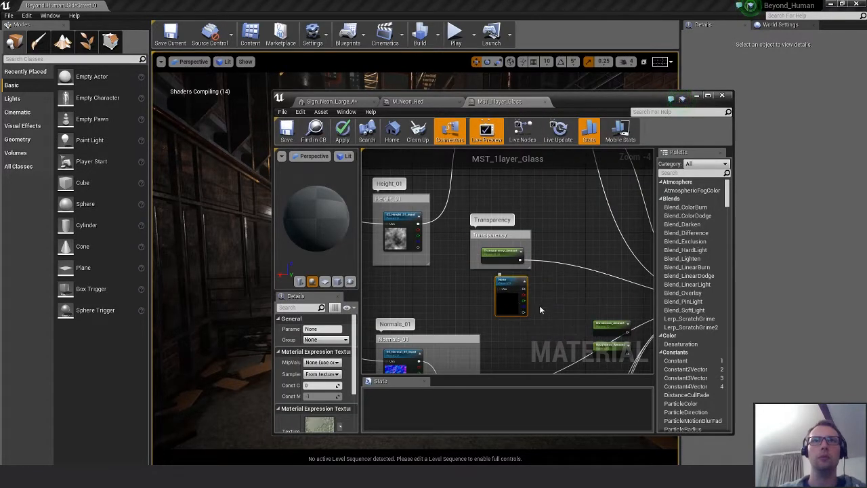
Enlarge the Transparency comment box and place the new texture parameter inside it, under Transparency_Amount.
{"action": "right_click_drag", "start_coordinate": [530, 275], "coordinate": [500, 277]}
{"action": "left_click_drag", "start_coordinate": [501, 270], "coordinate": [558, 313]}
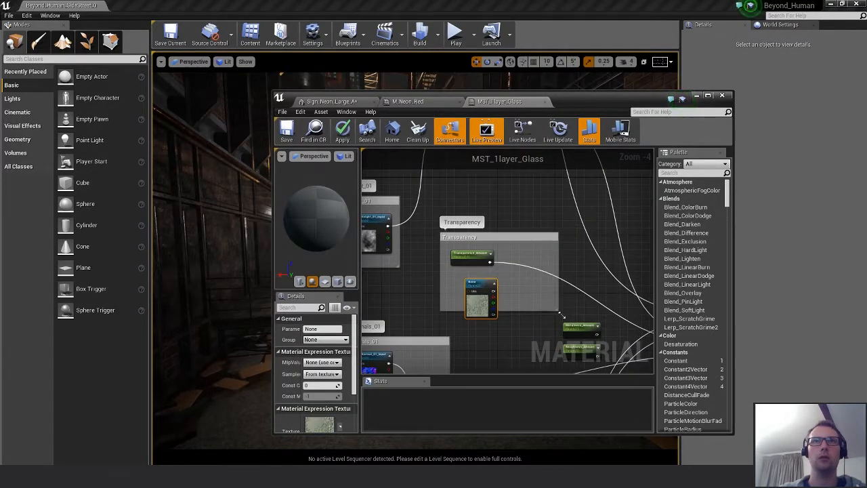
{"action": "left_click_drag", "start_coordinate": [482, 299], "coordinate": [468, 292]}
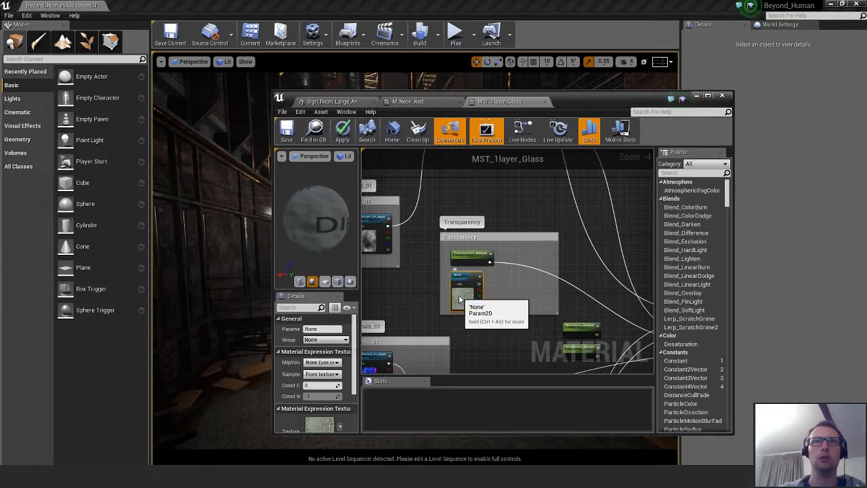
Name the new texture parameter 06_Transparency_01_Input, using a widened details area.
{"action": "left_click", "coordinate": [481, 258]}
{"action": "right_click_drag", "start_coordinate": [462, 293], "coordinate": [494, 283]}
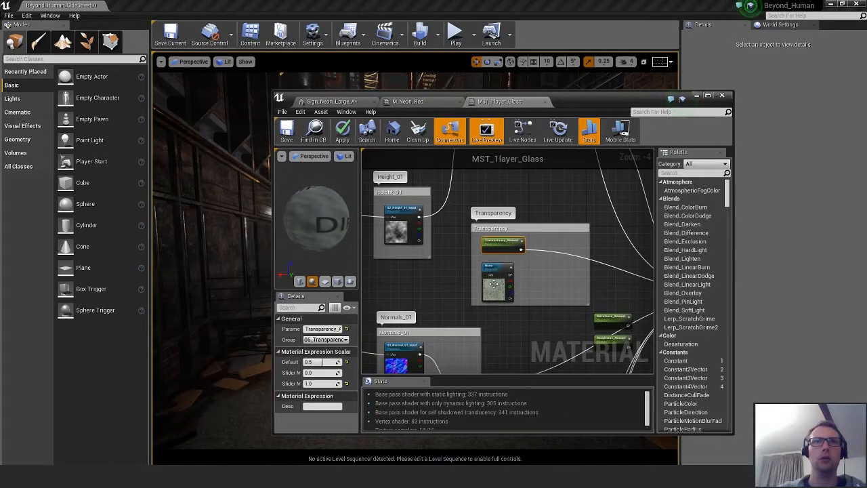
{"action": "left_click", "coordinate": [494, 287]}
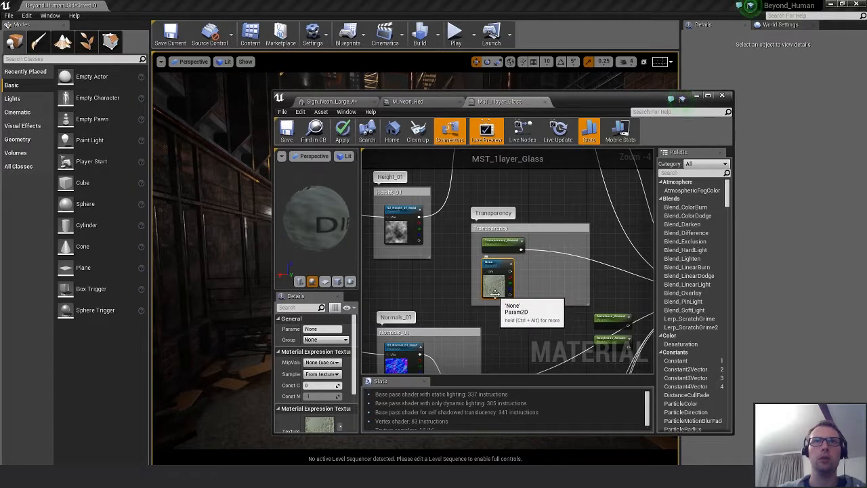
{"action": "right_click", "coordinate": [495, 291]}
{"action": "left_click", "coordinate": [554, 310]}
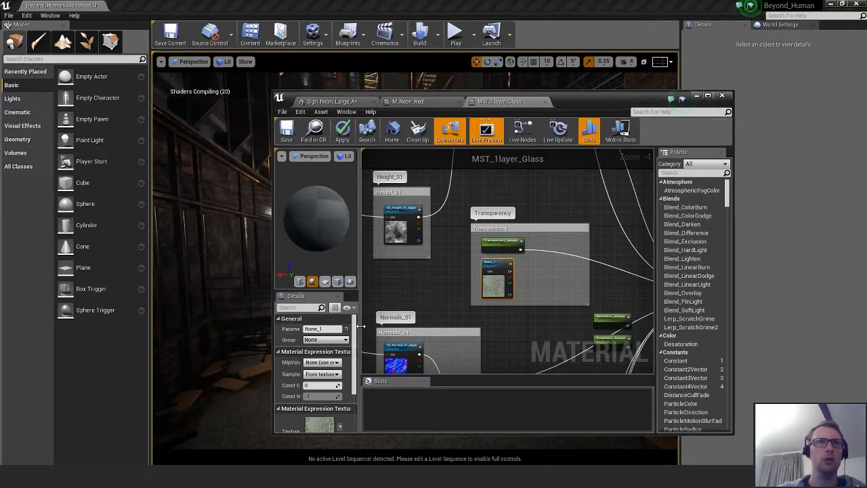
{"action": "left_click_drag", "start_coordinate": [361, 326], "coordinate": [411, 328]}
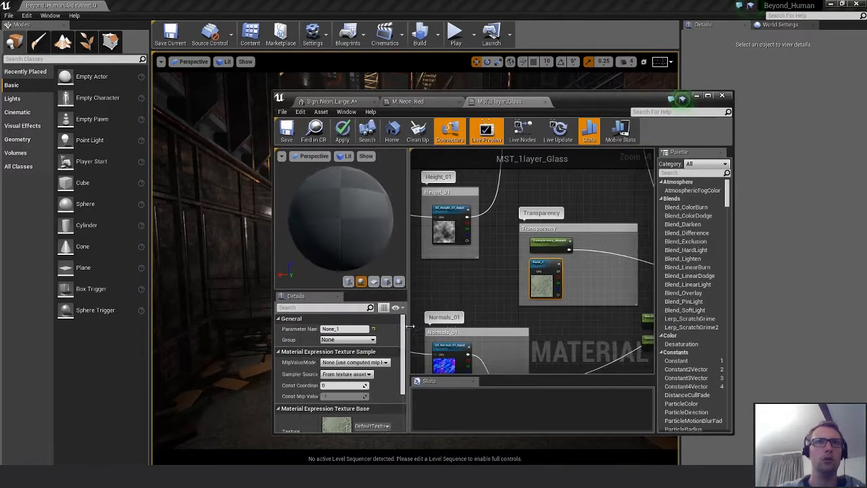
{"action": "left_click", "coordinate": [339, 330]}
{"action": "type", "text": "06"}
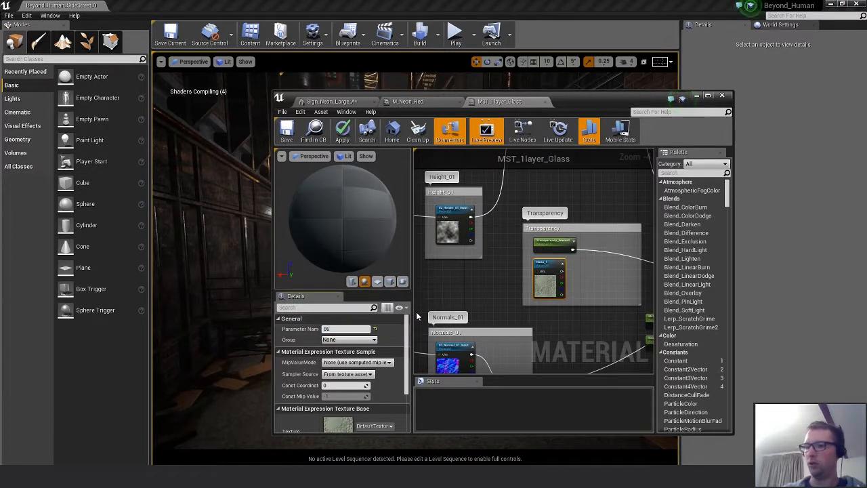
{"action": "type", "text": "_Transparency_01_Input"}
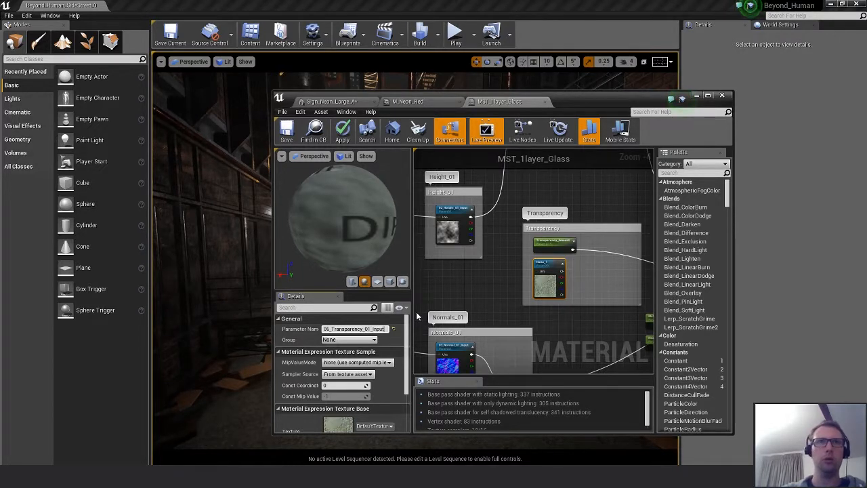
{"action": "key", "text": "Return"}
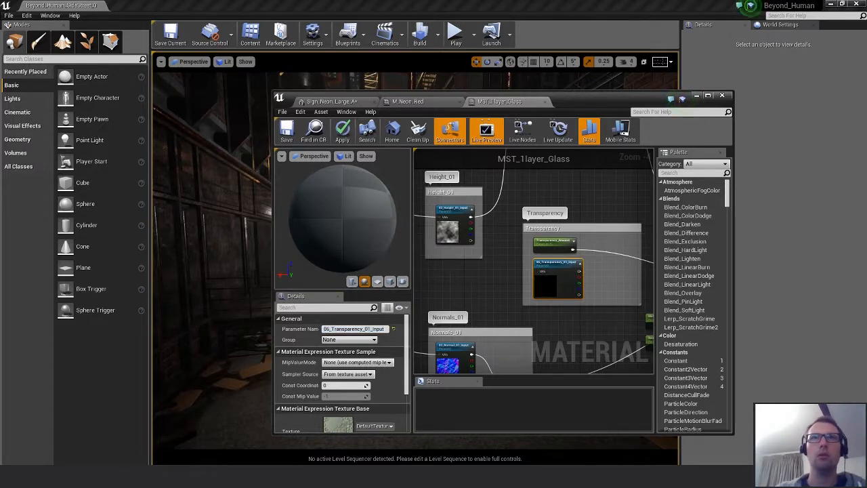
Connect the shared texture coordinate output to the UVs input of 06_Transparency_01_Input.
{"action": "mouse_move", "coordinate": [554, 304]}
{"action": "right_mouse_down"}
{"action": "mouse_move", "coordinate": [533, 308]}
{"action": "mouse_move", "coordinate": [554, 309]}
{"action": "right_mouse_up"}
{"action": "scroll", "coordinate": [553, 308], "scroll_direction": "down", "scroll_amount": 2}
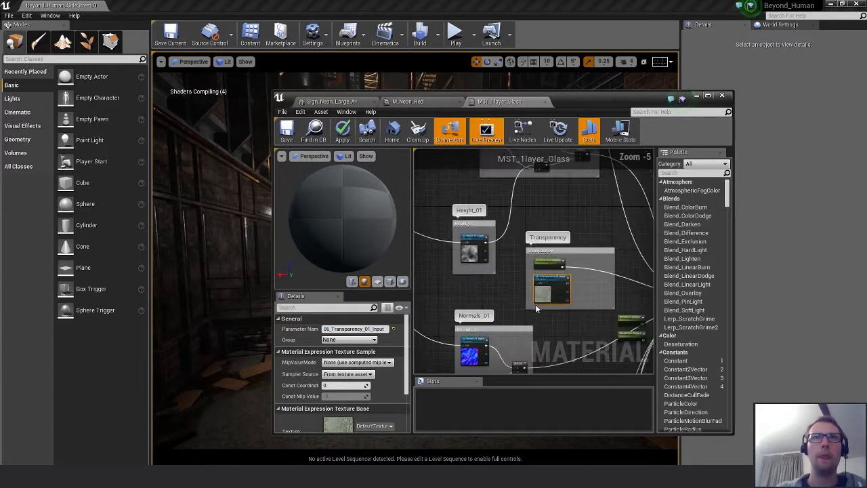
{"action": "scroll", "coordinate": [454, 247], "scroll_direction": "up", "scroll_amount": 1}
{"action": "right_click_drag", "start_coordinate": [454, 246], "coordinate": [461, 253]}
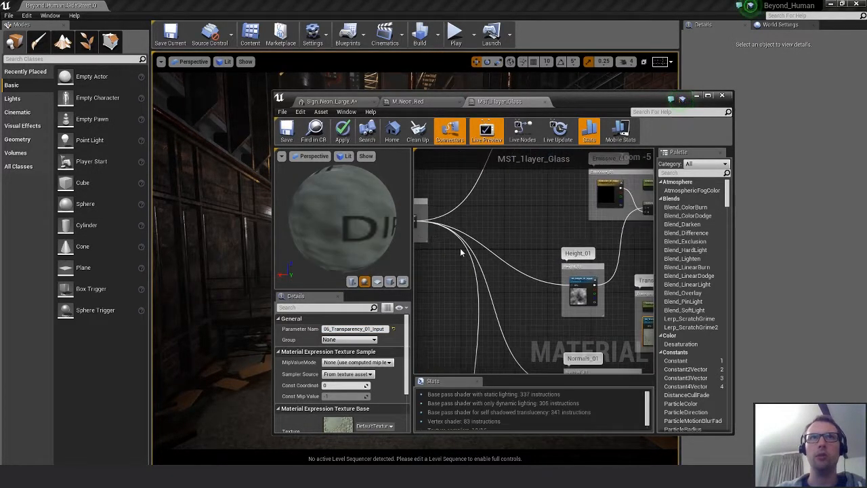
{"action": "left_click_drag", "start_coordinate": [434, 224], "coordinate": [554, 286]}
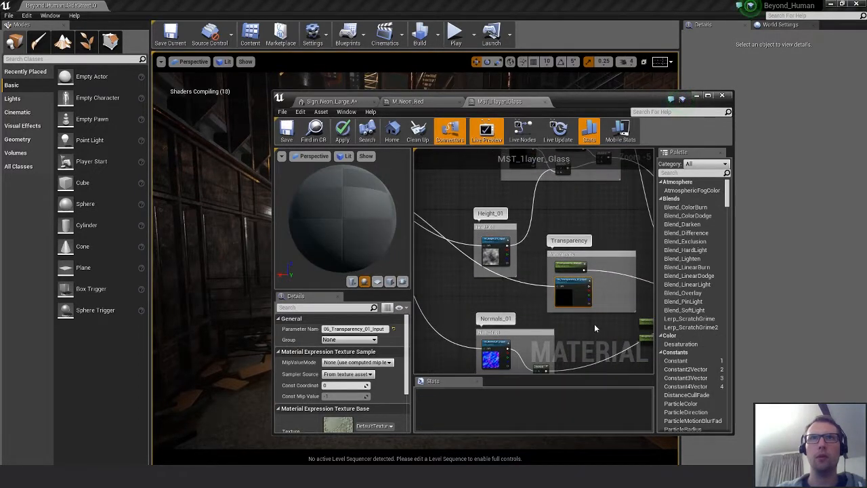
Examine how the Occlusion_01 group blends its parameters with a Lerp node, then return to the Transparency group.
{"action": "right_click_drag", "start_coordinate": [591, 323], "coordinate": [506, 300]}
{"action": "right_click_drag", "start_coordinate": [469, 215], "coordinate": [535, 219]}
{"action": "scroll", "coordinate": [553, 291], "scroll_direction": "down", "scroll_amount": 1}
{"action": "right_click_drag", "start_coordinate": [542, 285], "coordinate": [547, 237]}
{"action": "right_click_drag", "start_coordinate": [552, 272], "coordinate": [558, 238]}
{"action": "scroll", "coordinate": [511, 307], "scroll_direction": "up", "scroll_amount": 2}
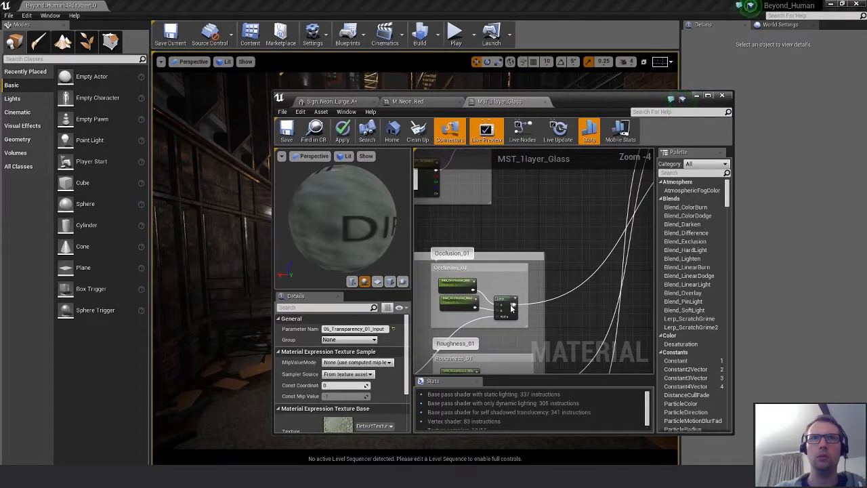
{"action": "scroll", "coordinate": [511, 306], "scroll_direction": "down", "scroll_amount": 2}
{"action": "right_click_drag", "start_coordinate": [511, 307], "coordinate": [541, 323]}
{"action": "scroll", "coordinate": [540, 269], "scroll_direction": "up", "scroll_amount": 1}
{"action": "left_click", "coordinate": [542, 321]}
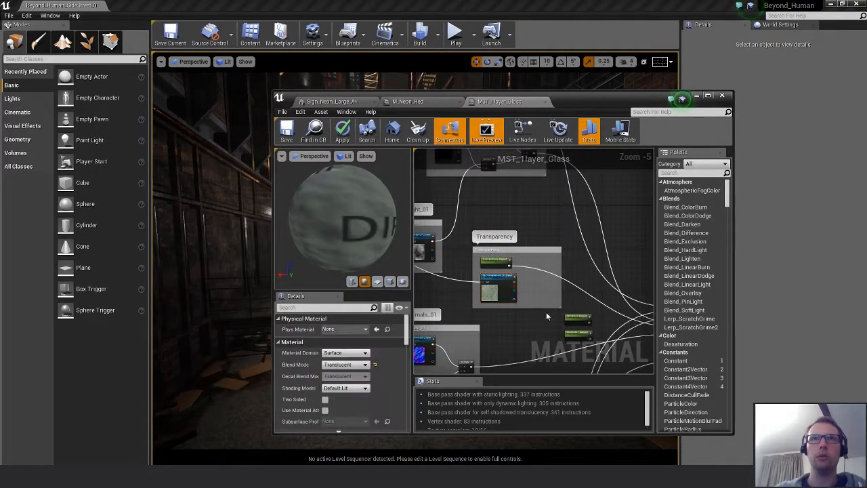
Add a LinearInterpolate node above the Transparency group and connect 06_Transparency_01_Input to its Alpha.
{"action": "right_click", "coordinate": [535, 213]}
{"action": "left_click", "coordinate": [545, 202]}
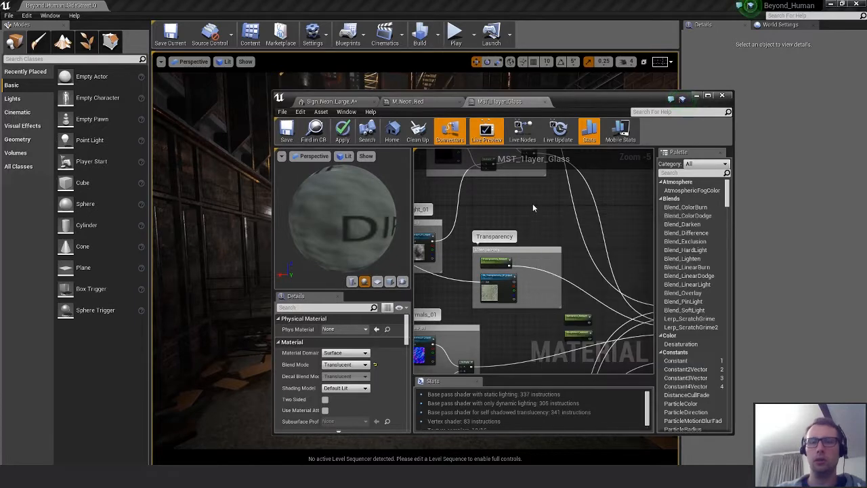
{"action": "right_click_drag", "start_coordinate": [533, 204], "coordinate": [533, 204]}
{"action": "right_click", "coordinate": [533, 204]}
{"action": "type", "text": "lerp"}
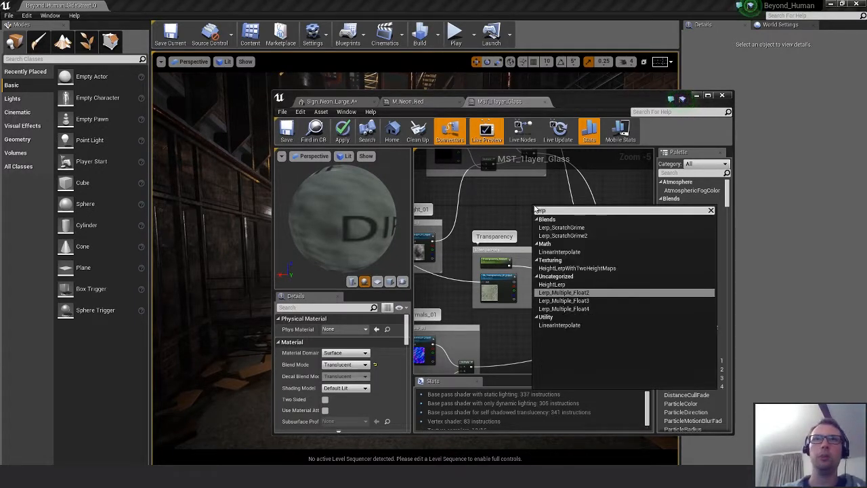
{"action": "left_click", "coordinate": [560, 324]}
{"action": "scroll", "coordinate": [537, 260], "scroll_direction": "up", "scroll_amount": 1}
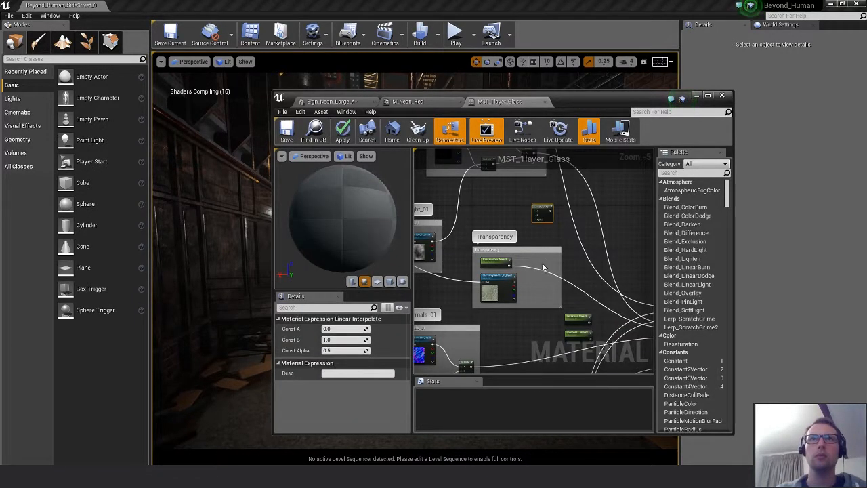
{"action": "left_click_drag", "start_coordinate": [508, 278], "coordinate": [541, 221]}
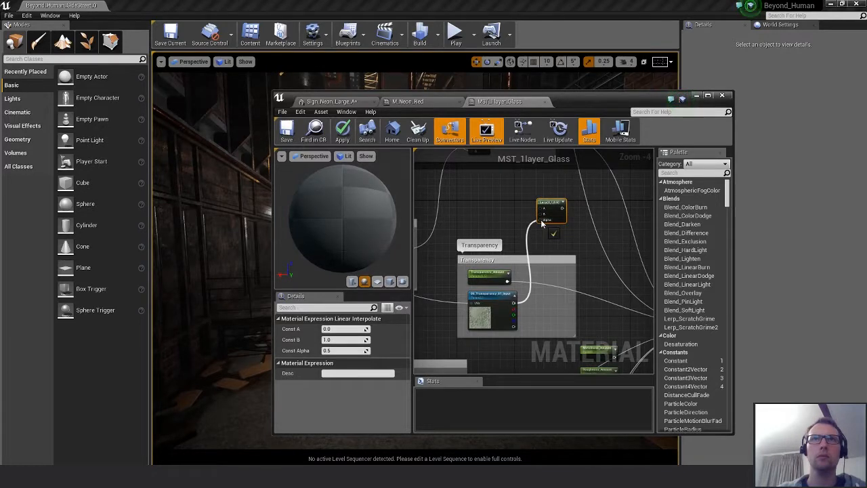
{"action": "left_click_drag", "start_coordinate": [508, 280], "coordinate": [529, 224]}
{"action": "left_click", "coordinate": [515, 224]}
Check the Emissive_01 group's Multiply setup and delete the LinearInterpolate node above the Transparency group.
{"action": "scroll", "coordinate": [515, 222], "scroll_direction": "down", "scroll_amount": 4}
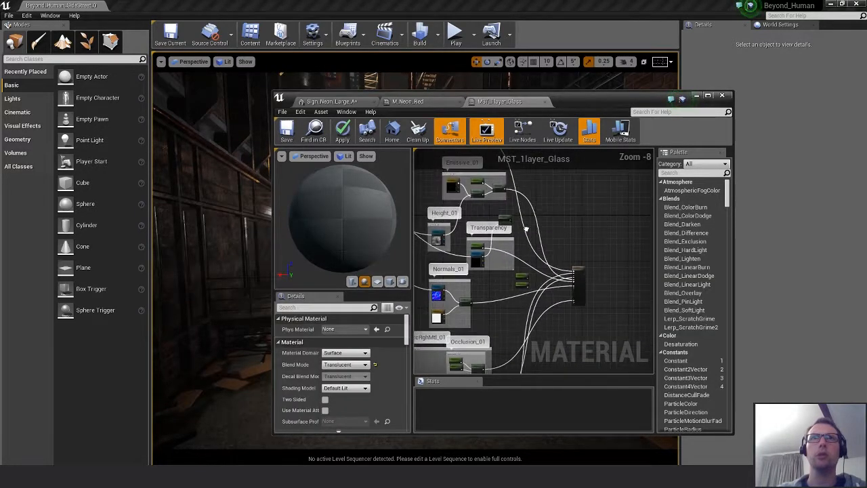
{"action": "scroll", "coordinate": [515, 221], "scroll_direction": "up", "scroll_amount": 5}
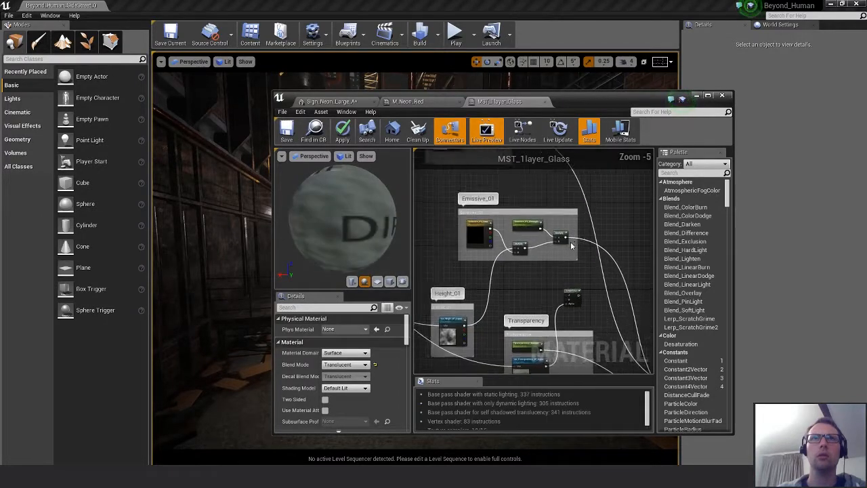
{"action": "scroll", "coordinate": [562, 255], "scroll_direction": "down", "scroll_amount": 4}
{"action": "scroll", "coordinate": [540, 241], "scroll_direction": "up", "scroll_amount": 2}
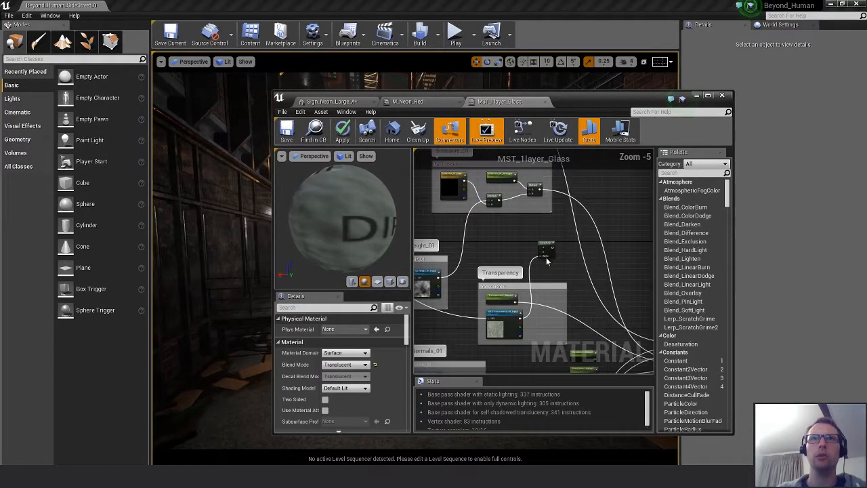
{"action": "left_click", "coordinate": [555, 252]}
{"action": "key", "text": "Delete"}
Add a Multiply node just above the Transparency comment box.
{"action": "scroll", "coordinate": [527, 223], "scroll_direction": "up", "scroll_amount": 1}
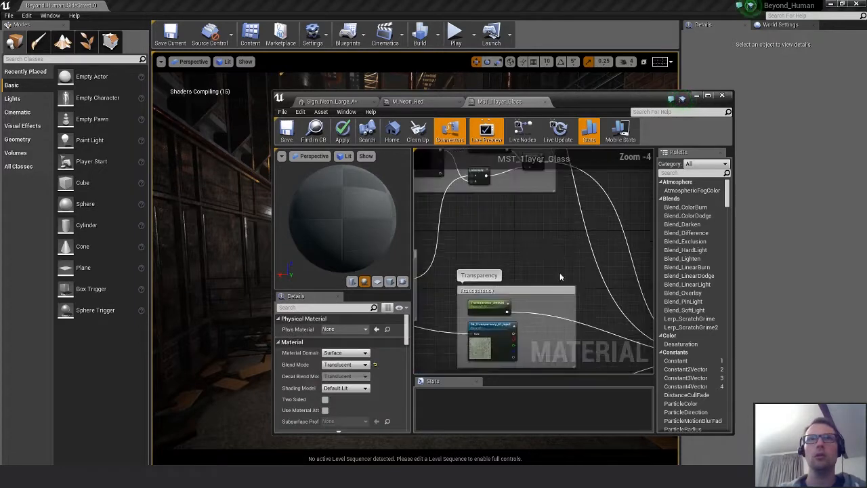
{"action": "left_click", "coordinate": [524, 221]}
{"action": "scroll", "coordinate": [518, 261], "scroll_direction": "up", "scroll_amount": 1}
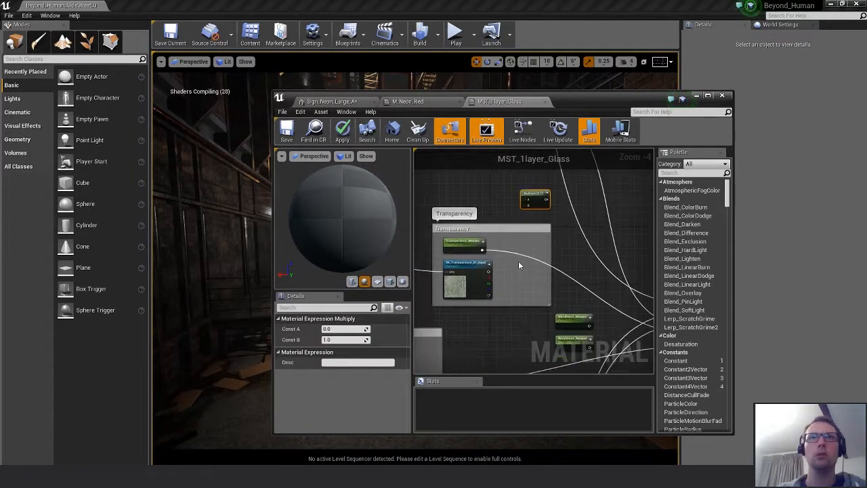
{"action": "right_click_drag", "start_coordinate": [519, 261], "coordinate": [550, 358]}
{"action": "scroll", "coordinate": [550, 358], "scroll_direction": "down", "scroll_amount": 1}
{"action": "right_click_drag", "start_coordinate": [553, 309], "coordinate": [534, 306]}
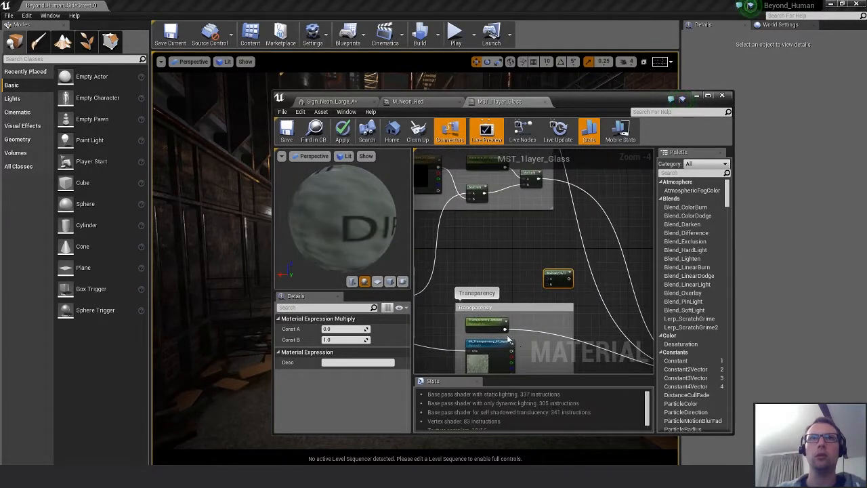
Multiply Transparency_Amount by 06_Transparency_01_Input inside the Transparency box and connect the result to the material's Opacity input.
{"action": "left_click_drag", "start_coordinate": [506, 330], "coordinate": [562, 309]}
{"action": "right_click_drag", "start_coordinate": [581, 312], "coordinate": [480, 275]}
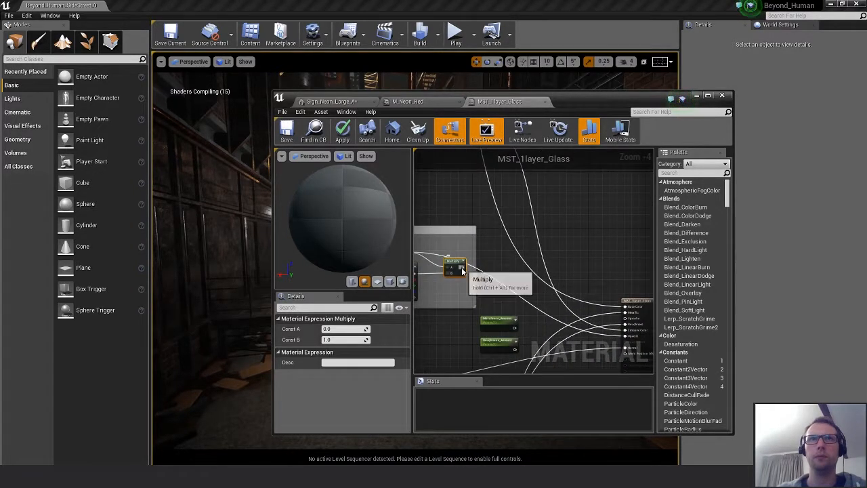
{"action": "left_click_drag", "start_coordinate": [463, 267], "coordinate": [625, 336]}
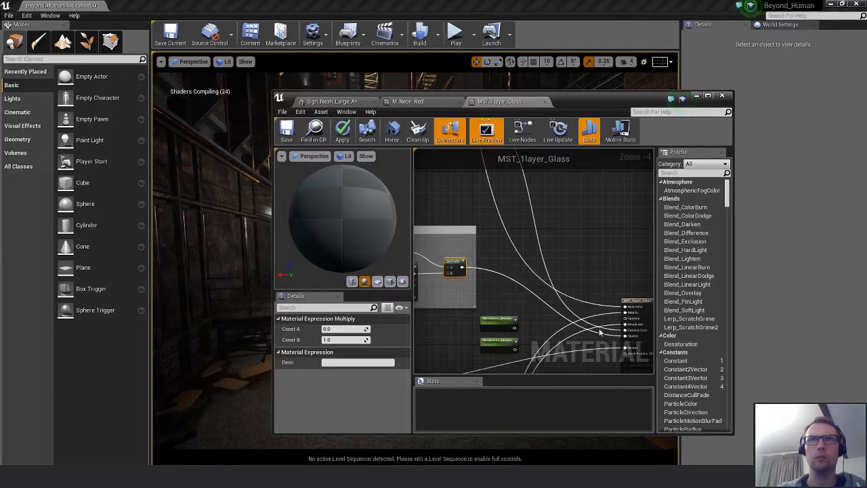
Assign the 06_Transparency_01_Input texture parameter to the 06_Transparency group.
{"action": "right_click_drag", "start_coordinate": [499, 293], "coordinate": [577, 291]}
{"action": "scroll", "coordinate": [573, 290], "scroll_direction": "down", "scroll_amount": 1}
{"action": "scroll", "coordinate": [503, 279], "scroll_direction": "up", "scroll_amount": 2}
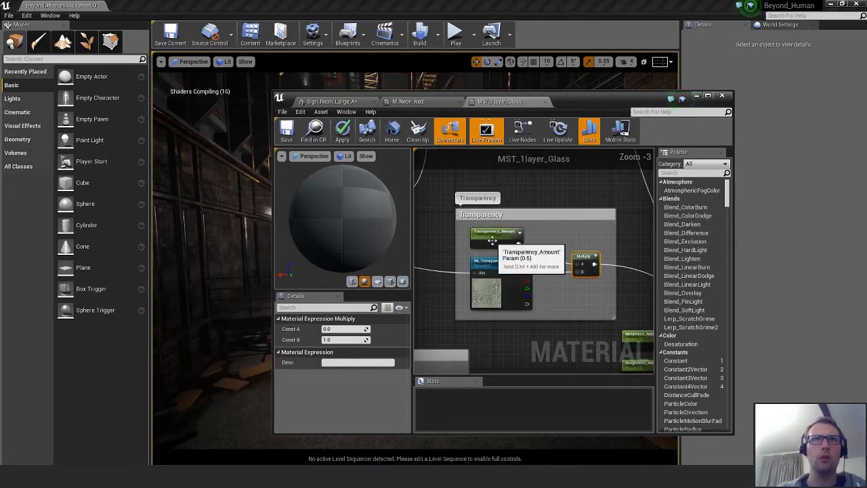
{"action": "left_click", "coordinate": [499, 289]}
{"action": "left_click", "coordinate": [348, 340]}
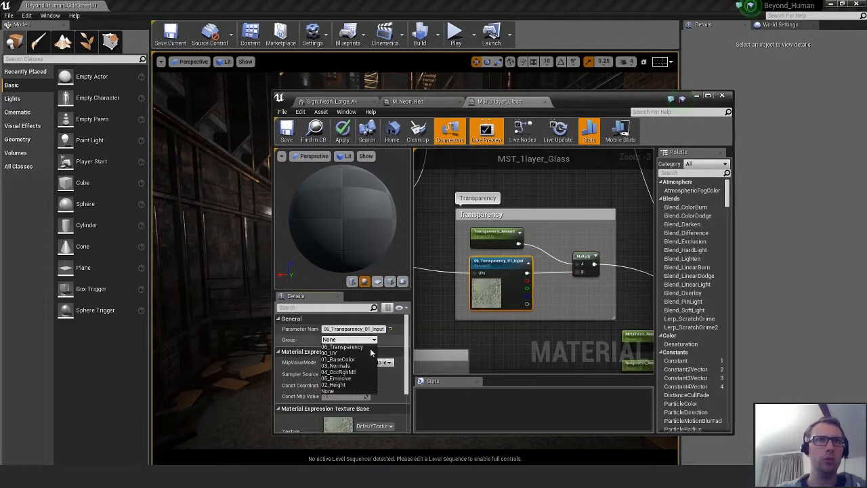
{"action": "left_click", "coordinate": [342, 347]}
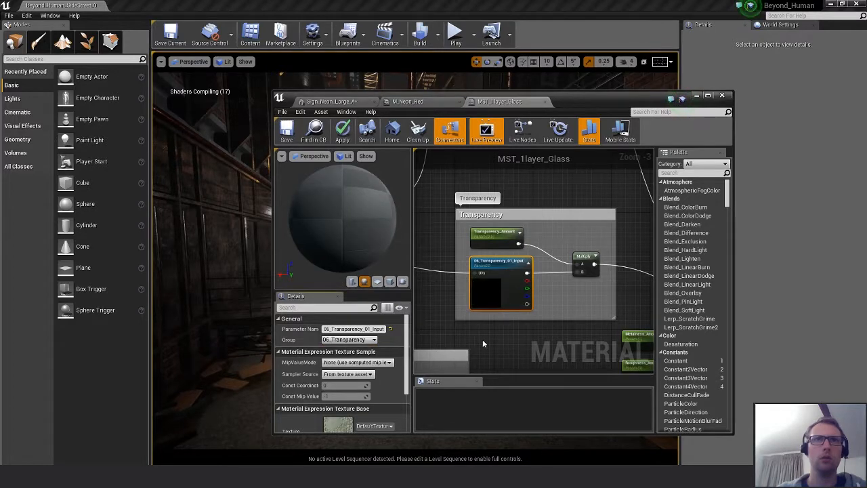
Inspect the settings of the 01_BaseColor_01_Input texture parameter for comparison.
{"action": "left_click", "coordinate": [535, 345]}
{"action": "scroll", "coordinate": [535, 345], "scroll_direction": "down", "scroll_amount": 4}
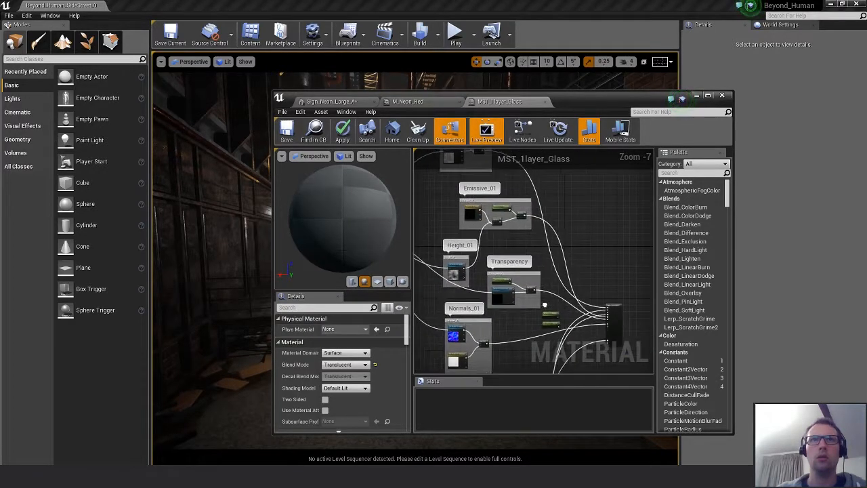
{"action": "mouse_move", "coordinate": [568, 351]}
{"action": "right_mouse_down"}
{"action": "mouse_move", "coordinate": [565, 338]}
{"action": "mouse_move", "coordinate": [569, 351]}
{"action": "right_mouse_up"}
{"action": "scroll", "coordinate": [467, 189], "scroll_direction": "up", "scroll_amount": 3}
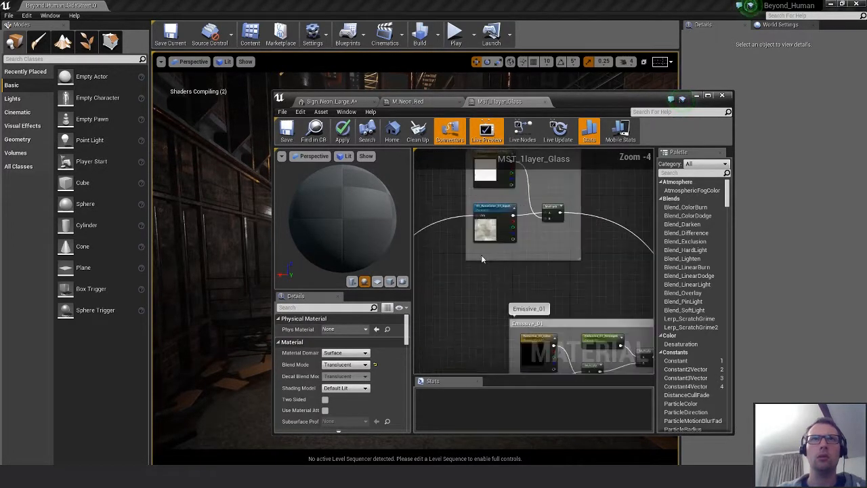
{"action": "left_click", "coordinate": [479, 233]}
{"action": "scroll", "coordinate": [521, 338], "scroll_direction": "down", "scroll_amount": 1}
{"action": "right_click_drag", "start_coordinate": [521, 337], "coordinate": [490, 254]}
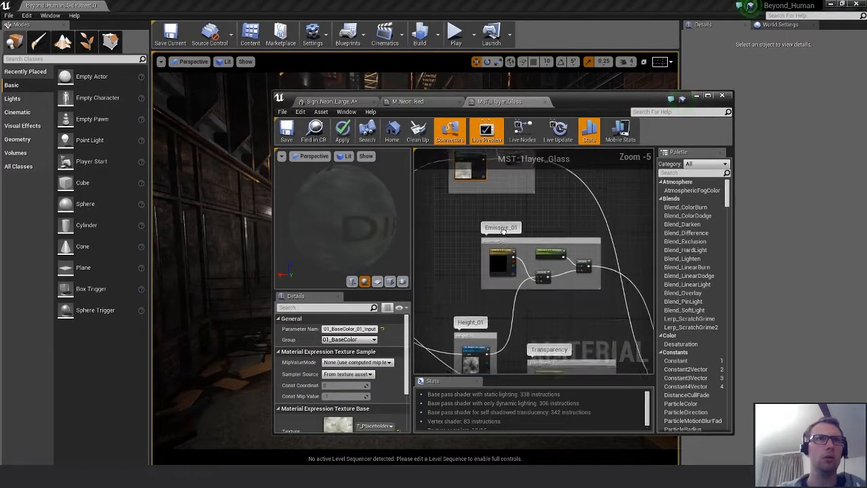
Set the texture of 06_Transparency_01_Input to T_Placeholder_Height.
{"action": "right_click_drag", "start_coordinate": [551, 349], "coordinate": [503, 258]}
{"action": "scroll", "coordinate": [503, 258], "scroll_direction": "up", "scroll_amount": 1}
{"action": "left_click", "coordinate": [507, 309]}
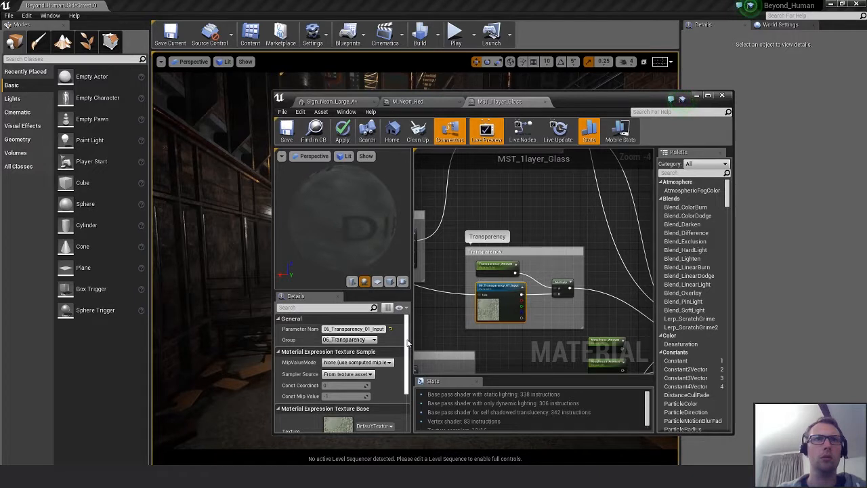
{"action": "scroll", "coordinate": [406, 375], "scroll_direction": "down", "scroll_amount": 2}
{"action": "left_click_drag", "start_coordinate": [407, 375], "coordinate": [407, 377]}
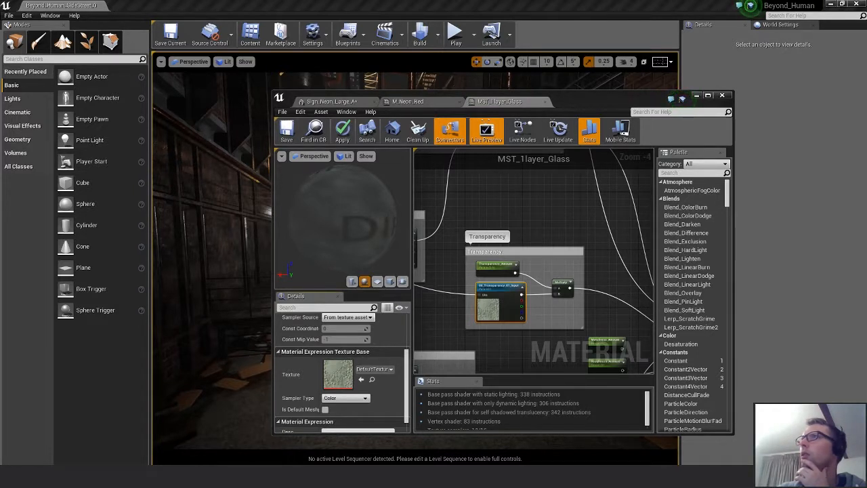
{"action": "left_click_drag", "start_coordinate": [479, 374], "coordinate": [332, 372]}
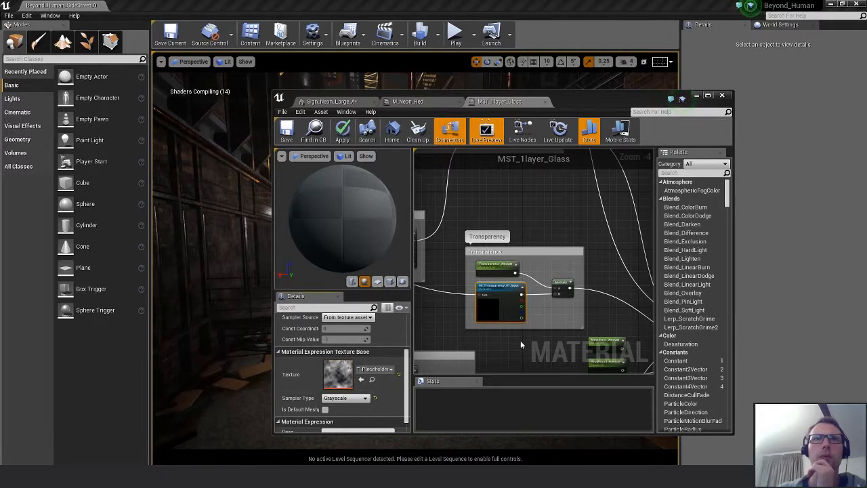
Apply the changes to the MST_1layer_Glass material and save it.
{"action": "scroll", "coordinate": [506, 346], "scroll_direction": "down", "scroll_amount": 1}
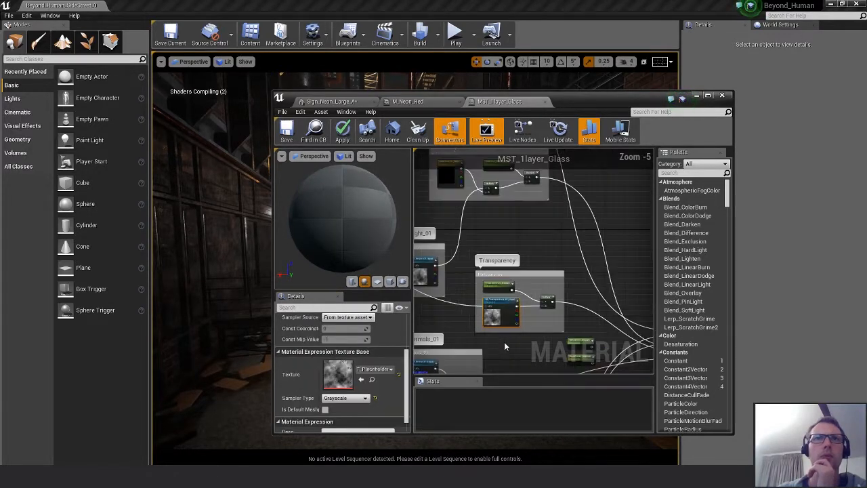
{"action": "scroll", "coordinate": [522, 342], "scroll_direction": "up", "scroll_amount": 1}
{"action": "left_click", "coordinate": [572, 214]}
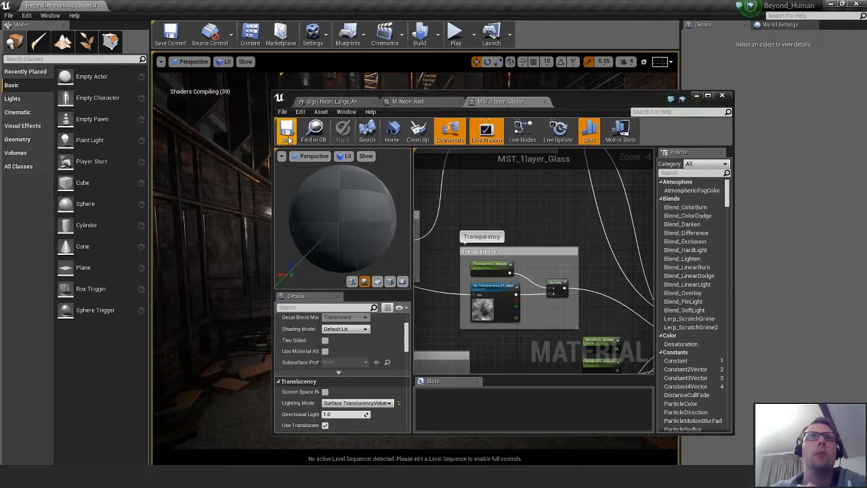
{"action": "left_click", "coordinate": [288, 134]}
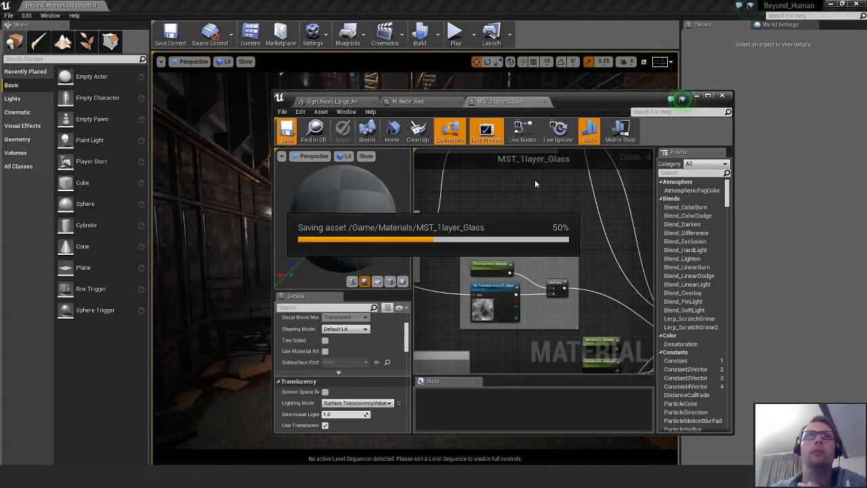
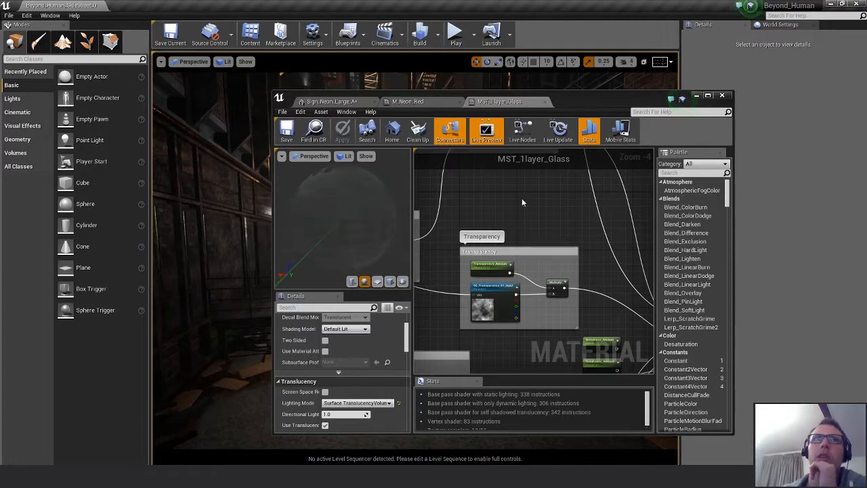
Switch to the M_Neon_Red instance and enable its 06_Transparency texture override, viewing the preview sphere from farther away.
{"action": "scroll", "coordinate": [522, 201], "scroll_direction": "down", "scroll_amount": 2}
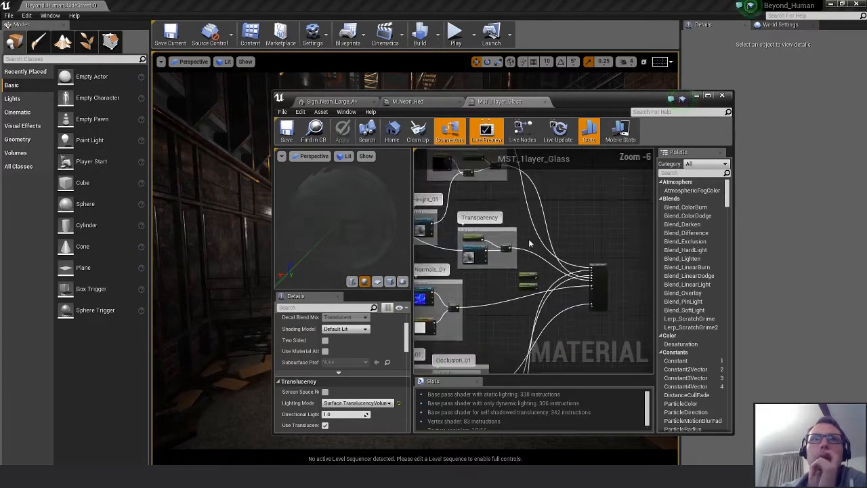
{"action": "left_click", "coordinate": [407, 101]}
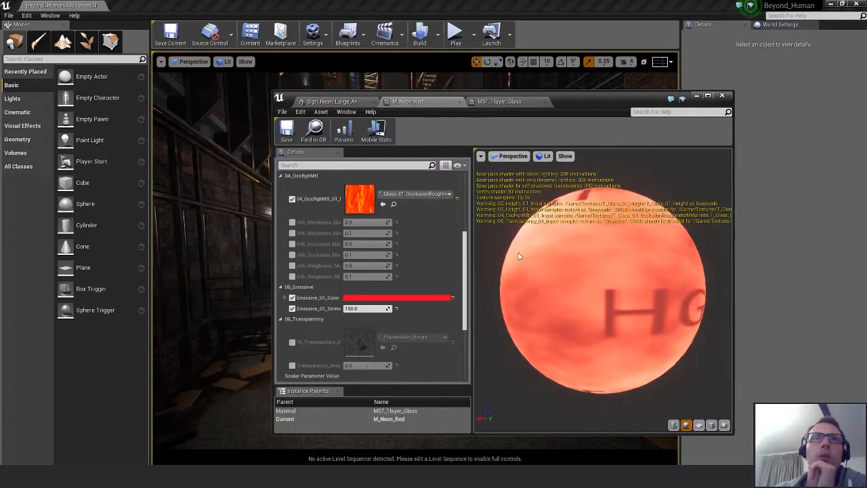
{"action": "scroll", "coordinate": [591, 312], "scroll_direction": "down", "scroll_amount": 3}
{"action": "left_click_drag", "start_coordinate": [590, 311], "coordinate": [610, 318]}
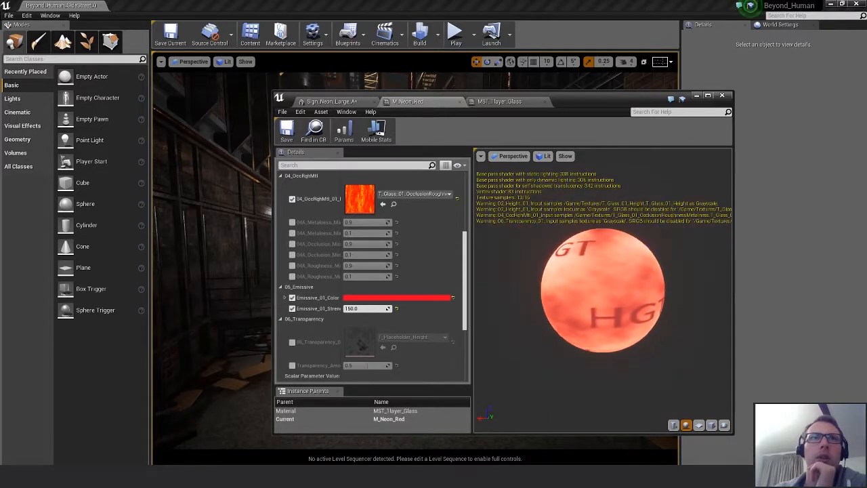
{"action": "left_click", "coordinate": [292, 342]}
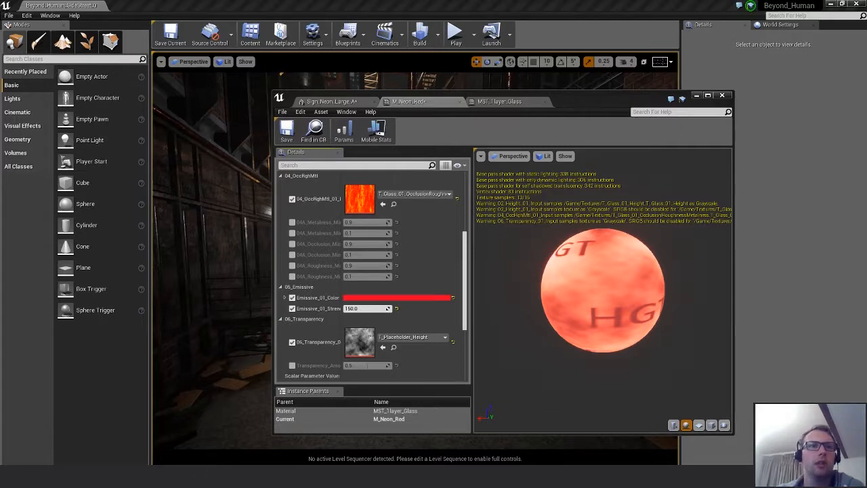
Switch to File Explorer, open the Beyond_Human project's Images > Signs folder and copy Signs_Neon_01.
{"action": "mouse_move", "coordinate": [316, 477]}
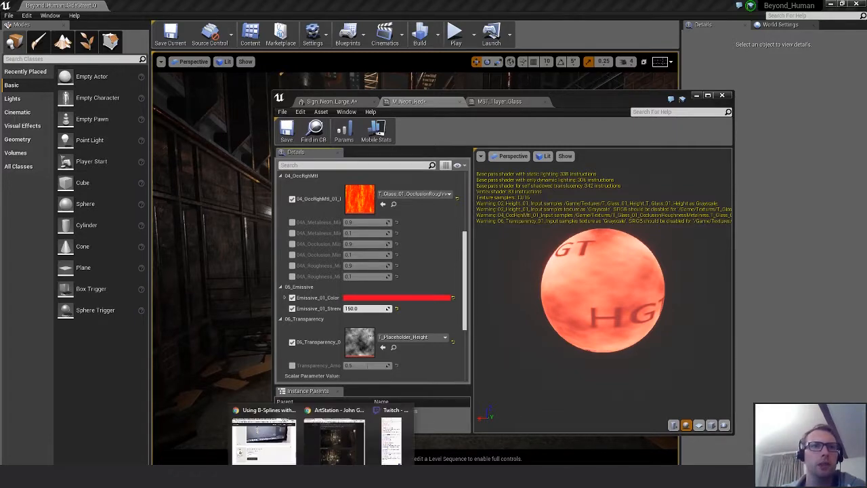
{"action": "mouse_move", "coordinate": [233, 477]}
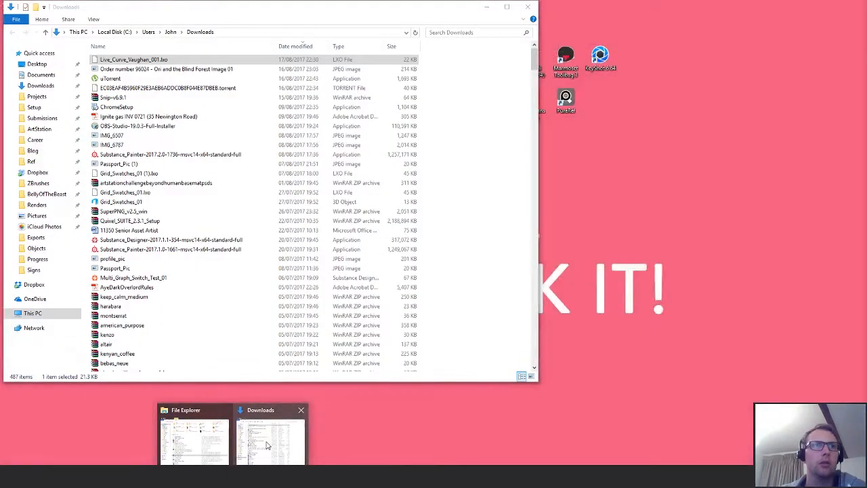
{"action": "mouse_move", "coordinate": [210, 444]}
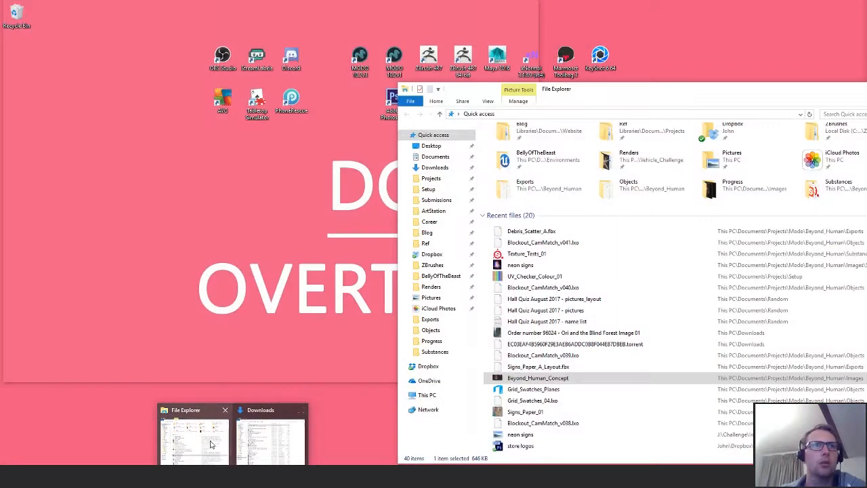
{"action": "left_click", "coordinate": [270, 442]}
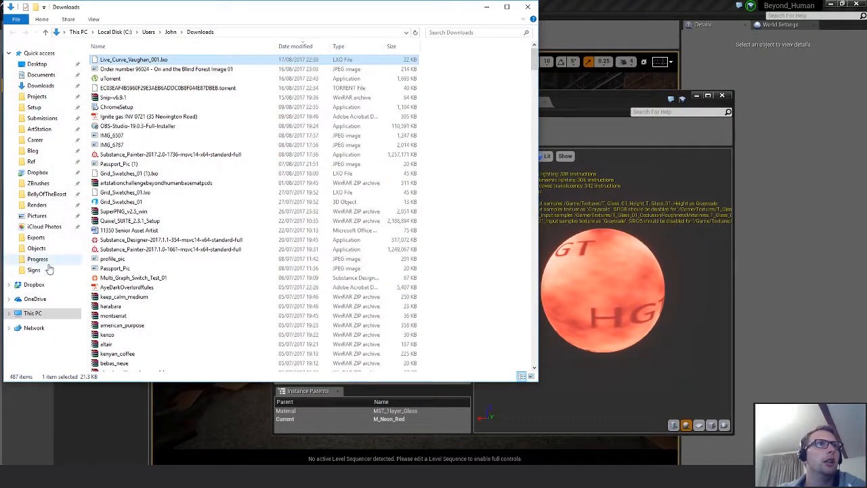
{"action": "left_click", "coordinate": [36, 248]}
{"action": "left_click", "coordinate": [211, 32]}
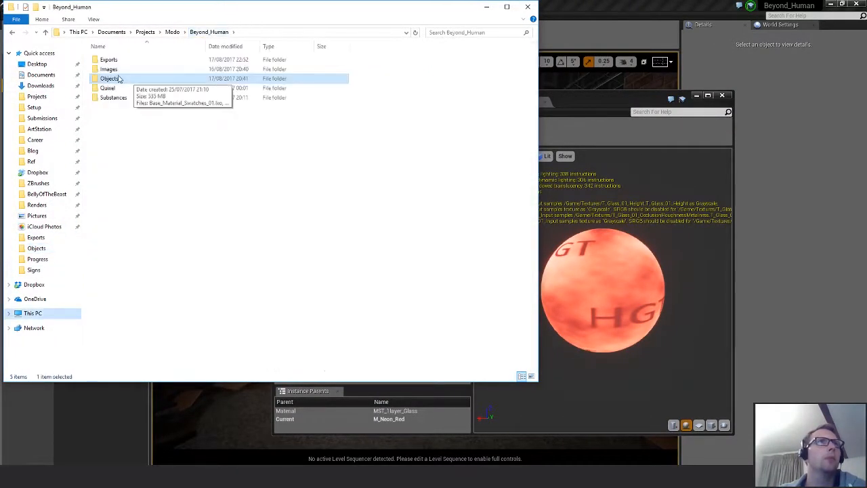
{"action": "double_click", "coordinate": [108, 69]}
{"action": "double_click", "coordinate": [213, 69]}
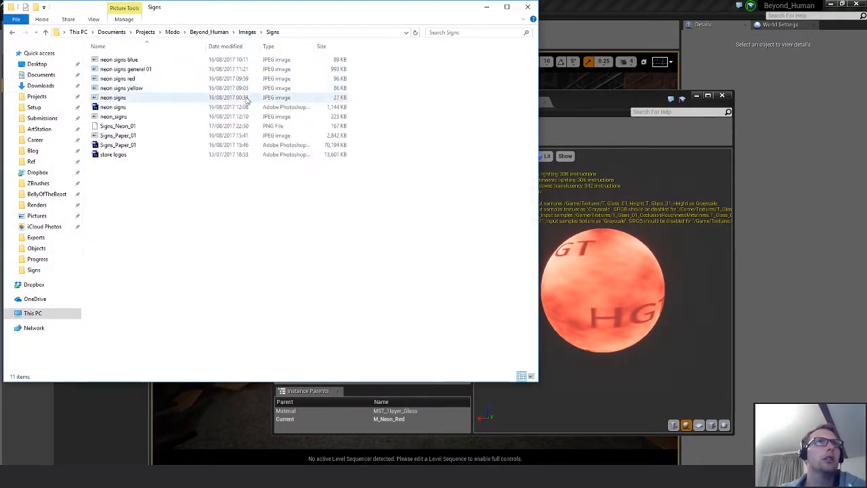
{"action": "left_click", "coordinate": [128, 126]}
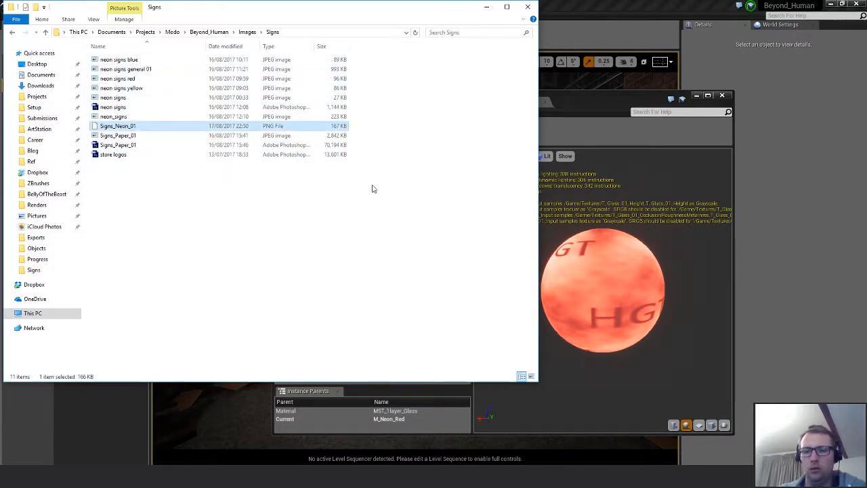
{"action": "left_click", "coordinate": [279, 205]}
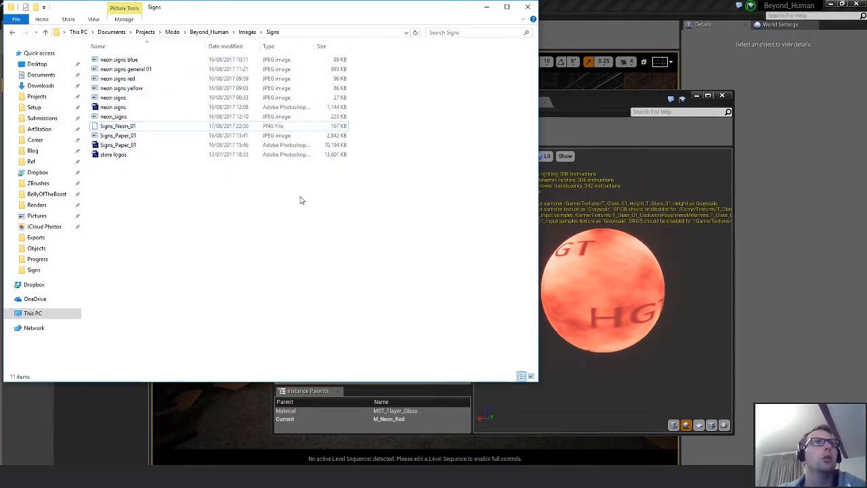
Paste Signs_Neon_01 into the Beyond_Human Exports folder and rename it T_Signs_Neon_Opacity_01.
{"action": "left_click", "coordinate": [246, 32]}
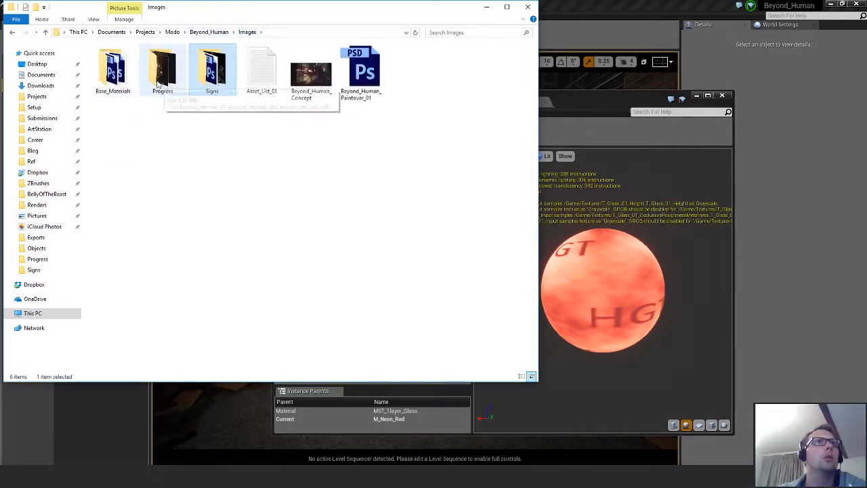
{"action": "left_click", "coordinate": [209, 32]}
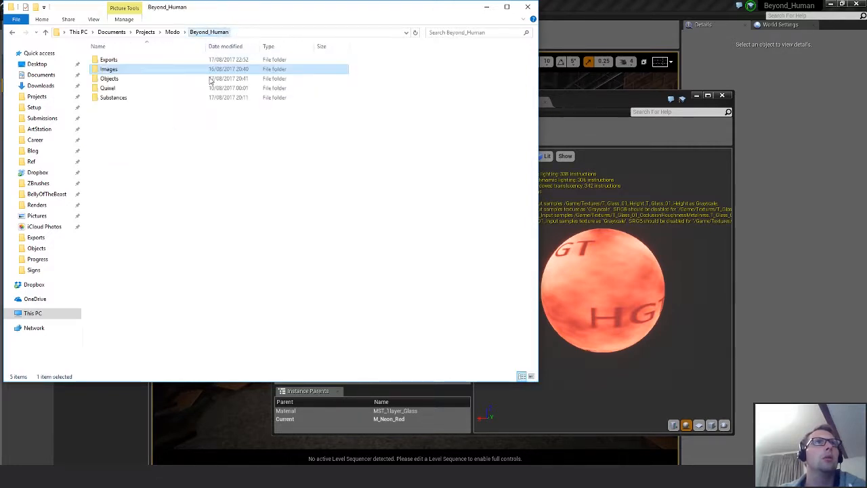
{"action": "double_click", "coordinate": [113, 60]}
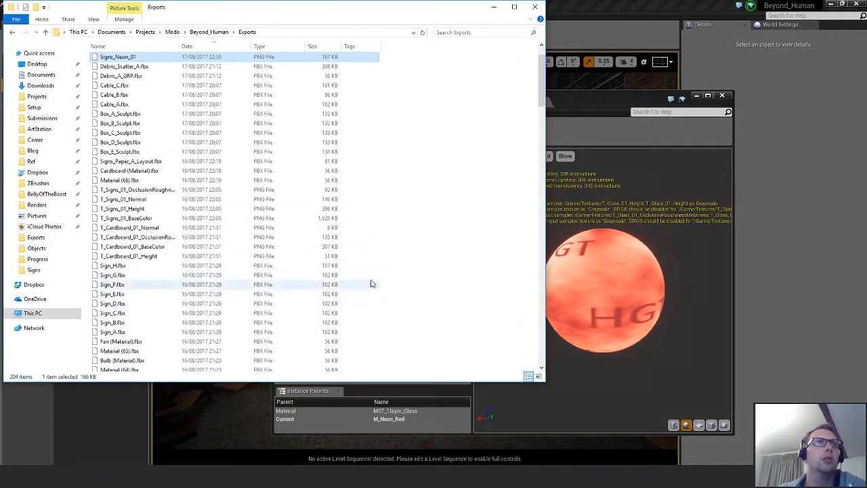
{"action": "left_click", "coordinate": [118, 56]}
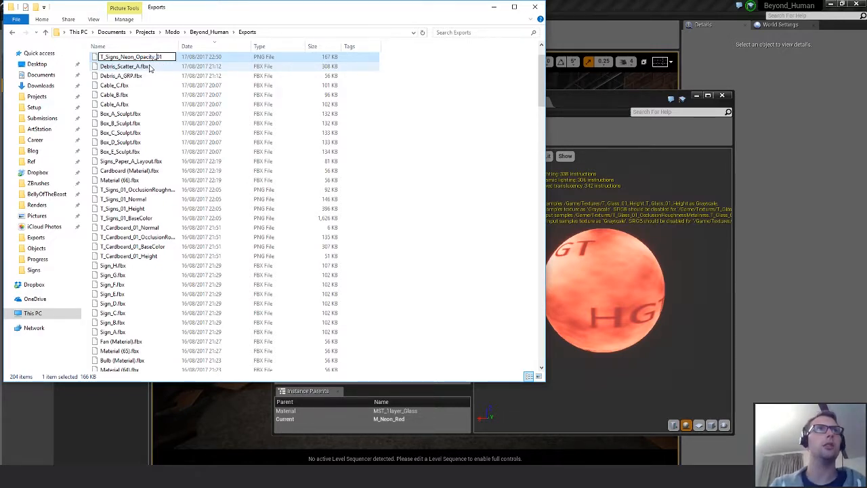
{"action": "key", "text": "Return"}
{"action": "left_click", "coordinate": [484, 229]}
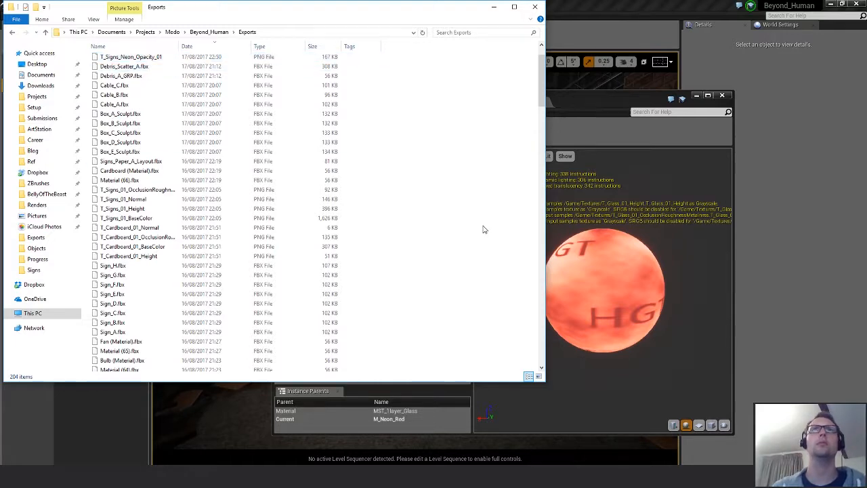
{"action": "left_click", "coordinate": [492, 6]}
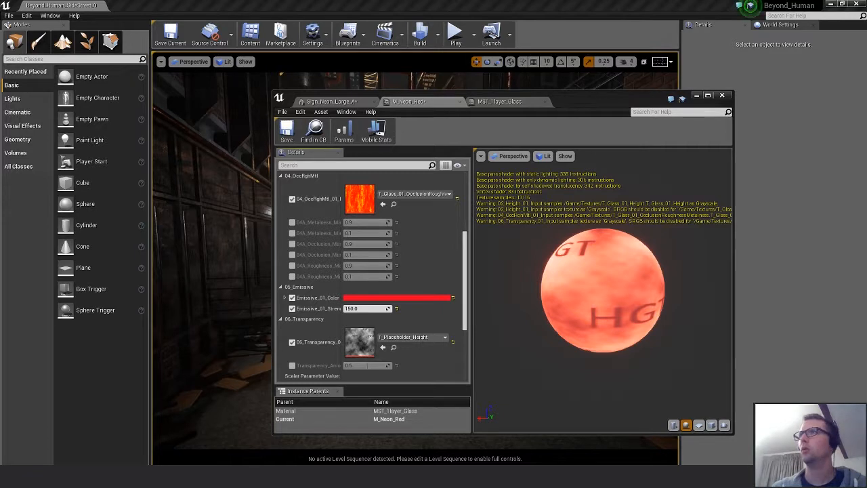
Switch to Unreal Engine and assign T_Signs_Neon_Opacity_01 as the 06_Transparency texture of M_Neon_Red, checking it on the preview sphere.
{"action": "mouse_move", "coordinate": [736, 320]}
{"action": "left_mouse_down"}
{"action": "mouse_move", "coordinate": [513, 329]}
{"action": "mouse_move", "coordinate": [390, 349]}
{"action": "left_mouse_up"}
{"action": "left_click_drag", "start_coordinate": [590, 316], "coordinate": [668, 318]}
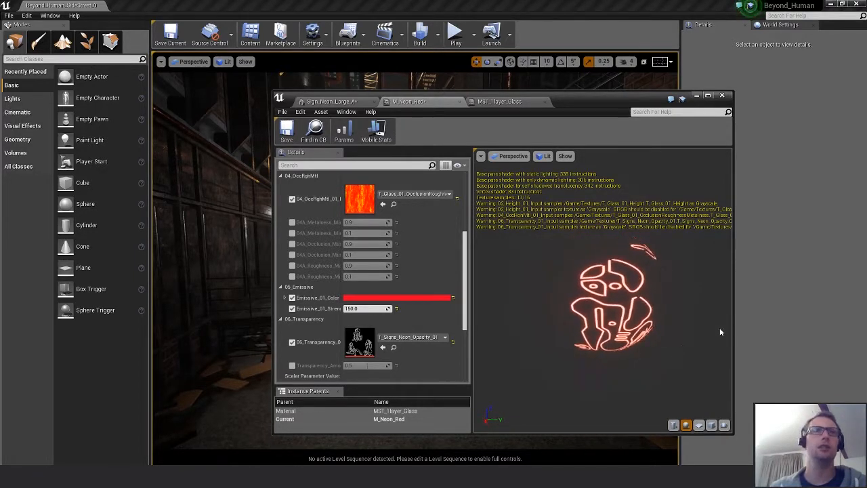
{"action": "left_click_drag", "start_coordinate": [596, 318], "coordinate": [698, 320]}
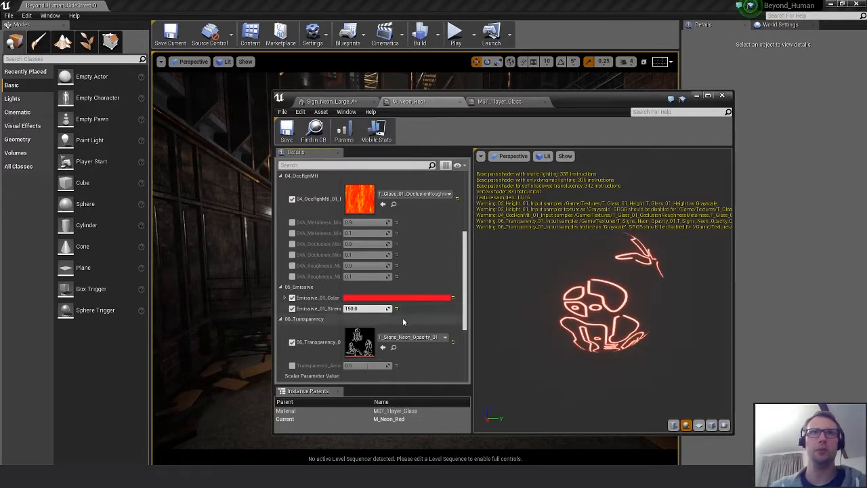
Try an Emissive_01 strength of 500 on the M_Neon_Red instance.
{"action": "left_click", "coordinate": [362, 308]}
{"action": "type", "text": "300"}
{"action": "key", "text": "Return"}
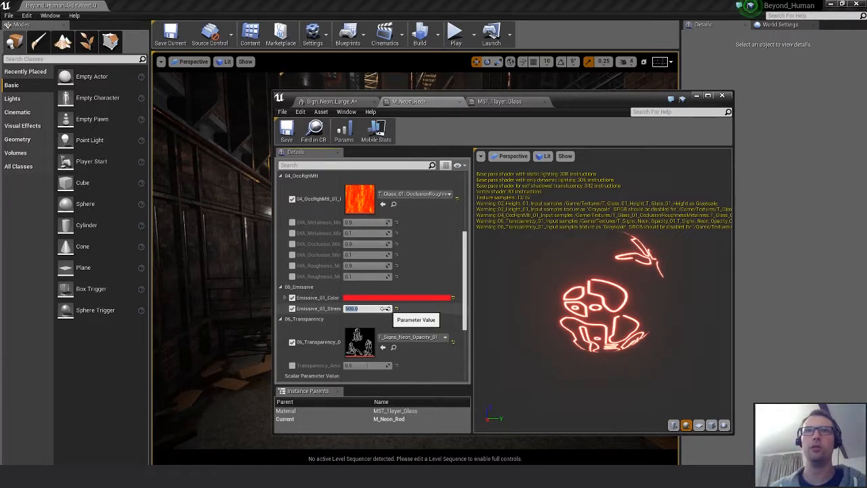
{"action": "key", "text": "Return"}
{"action": "key", "text": "Return"}
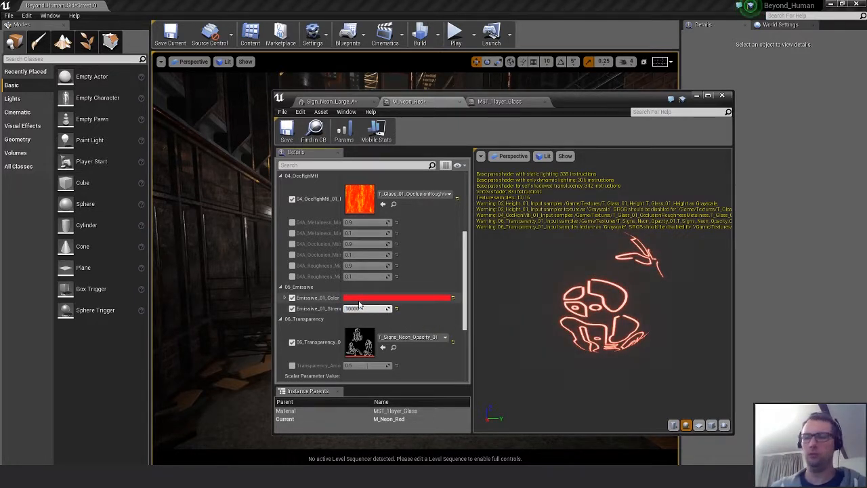
Set the Emissive_01 strength of M_Neon_Red to 1000, check the glow on the preview sphere and save the instance.
{"action": "type", "text": "1000"}
{"action": "key", "text": "Return"}
{"action": "left_click_drag", "start_coordinate": [578, 338], "coordinate": [613, 271]}
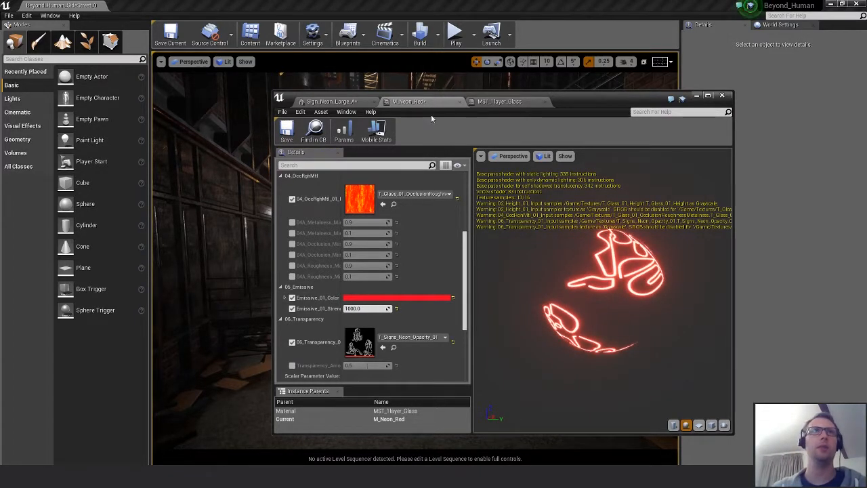
{"action": "left_click", "coordinate": [287, 131]}
Assign M_Neon_Red to the Element 0 material slot of Sign_Neon_Large_A and inspect the sign up close.
{"action": "left_click", "coordinate": [334, 102]}
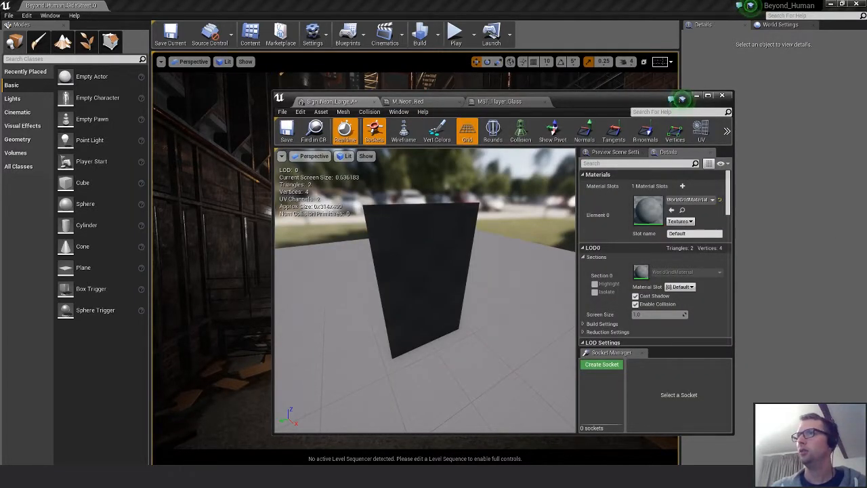
{"action": "left_click_drag", "start_coordinate": [682, 99], "coordinate": [650, 210]}
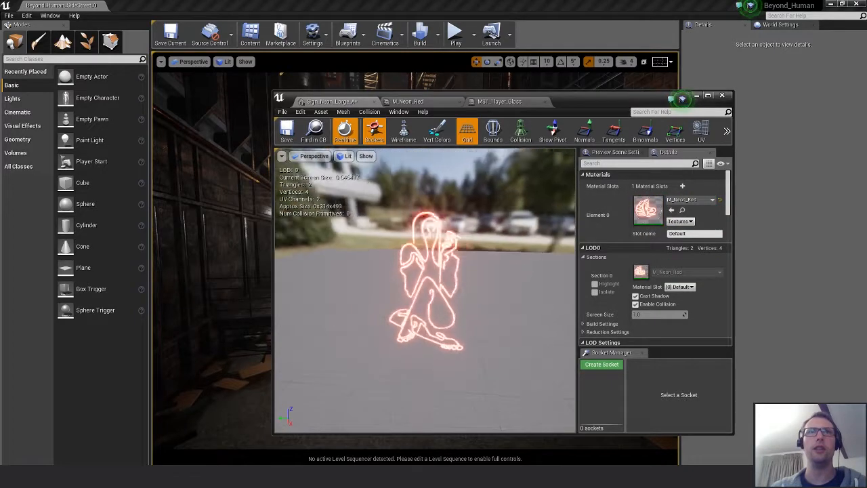
{"action": "scroll", "coordinate": [426, 291], "scroll_direction": "up", "scroll_amount": 5}
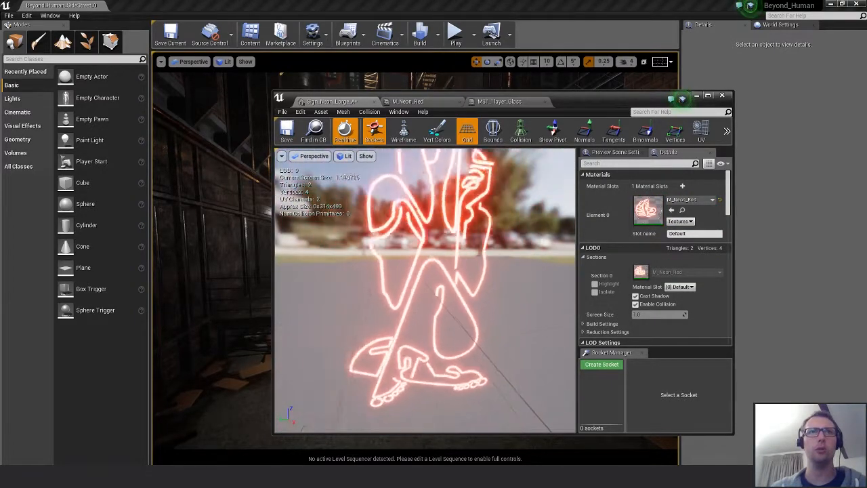
{"action": "left_click_drag", "start_coordinate": [426, 292], "coordinate": [369, 305]}
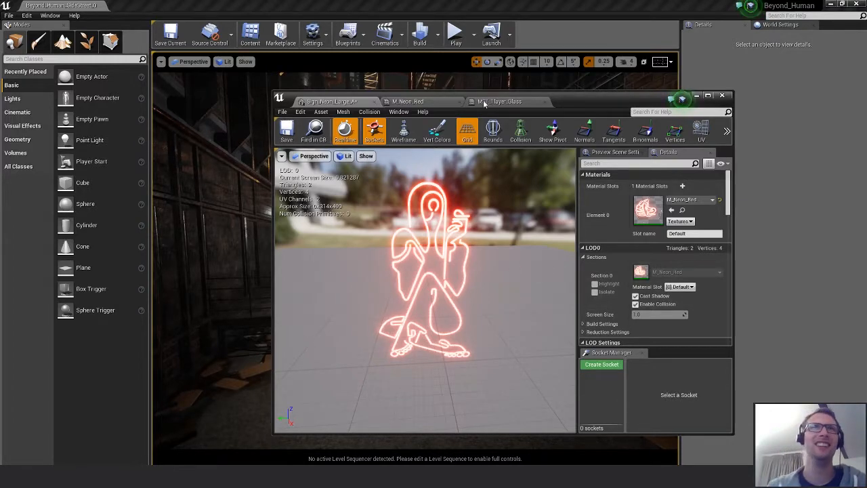
Open the M_Neon_Blue instance and change its parent material to MST_1layer_Glass.
{"action": "left_click_drag", "start_coordinate": [578, 100], "coordinate": [473, 91]}
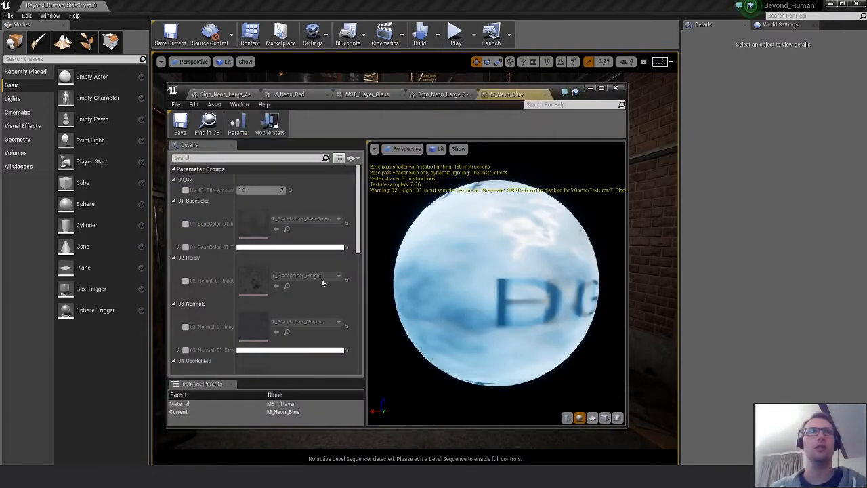
{"action": "left_click_drag", "start_coordinate": [360, 249], "coordinate": [304, 326]}
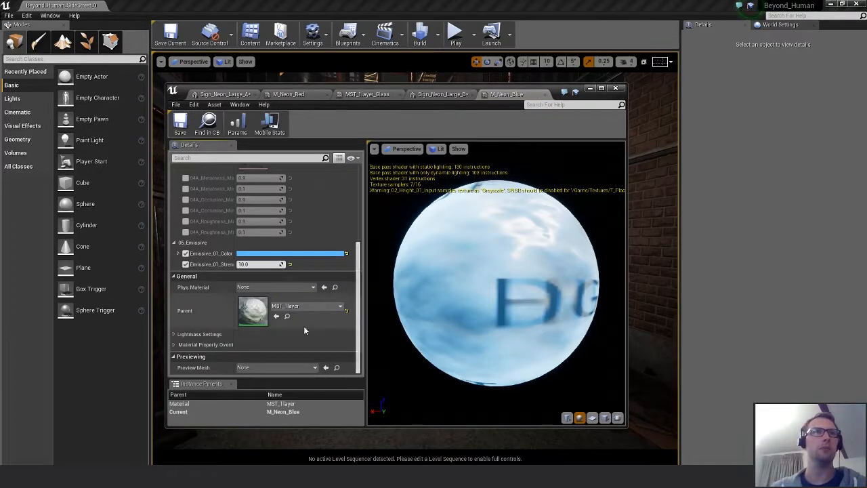
{"action": "left_click", "coordinate": [342, 306]}
{"action": "left_click", "coordinate": [325, 271]}
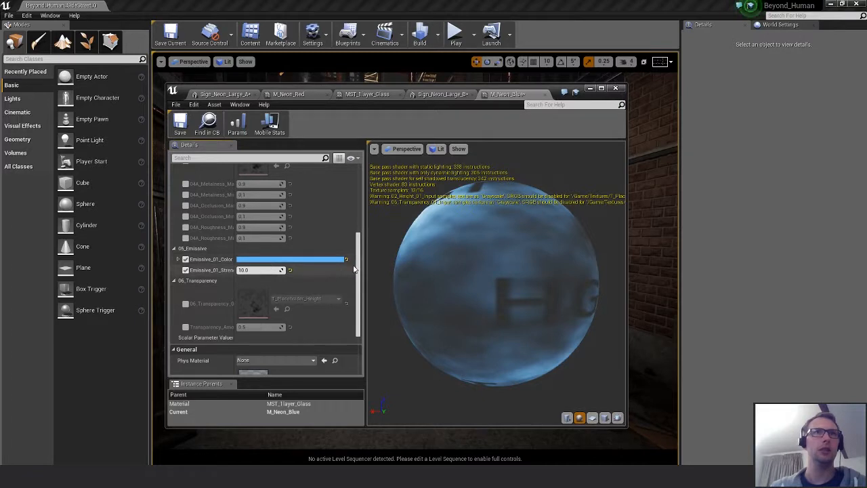
Set the Emissive_01 strength of M_Neon_Blue to 1000.
{"action": "mouse_move", "coordinate": [359, 269]}
{"action": "left_mouse_down"}
{"action": "mouse_move", "coordinate": [360, 198]}
{"action": "mouse_move", "coordinate": [357, 283]}
{"action": "left_mouse_up"}
{"action": "left_click", "coordinate": [263, 227]}
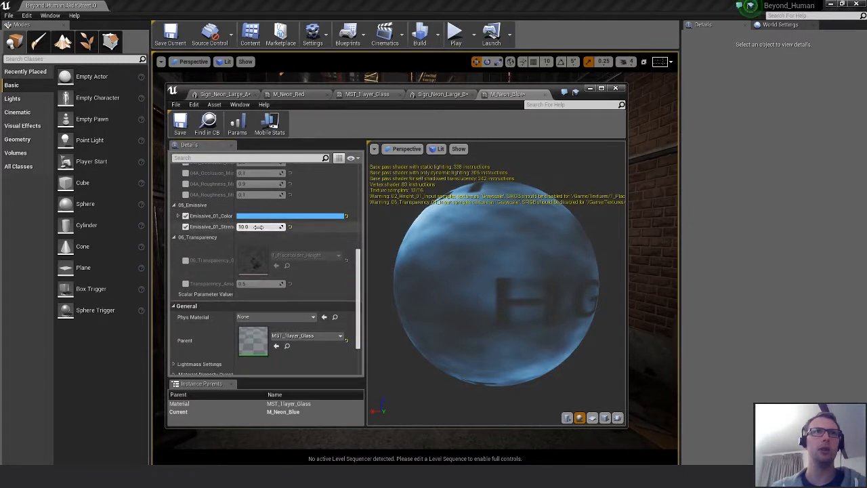
{"action": "type", "text": "1"}
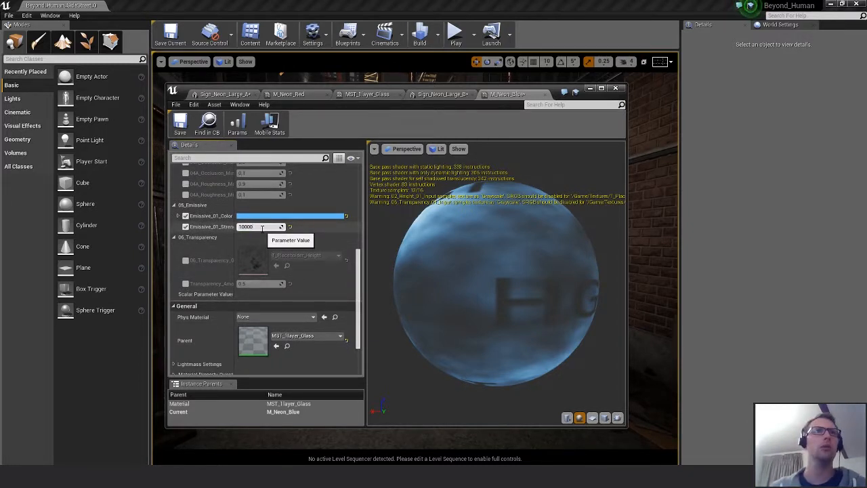
{"action": "type", "text": "000"}
{"action": "key", "text": "Return"}
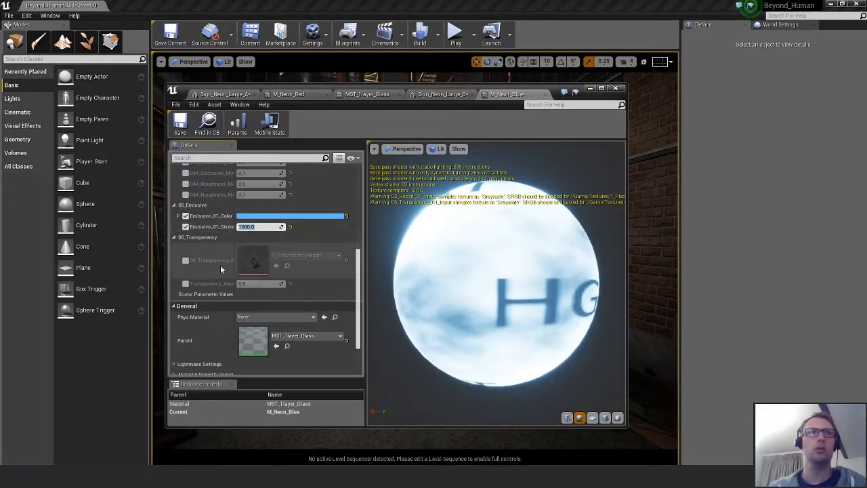
Enable the 06_Transparency texture override on M_Neon_Blue, assign T_Signs_Neon_Opacity_01 to it and save the instance.
{"action": "left_click", "coordinate": [186, 260]}
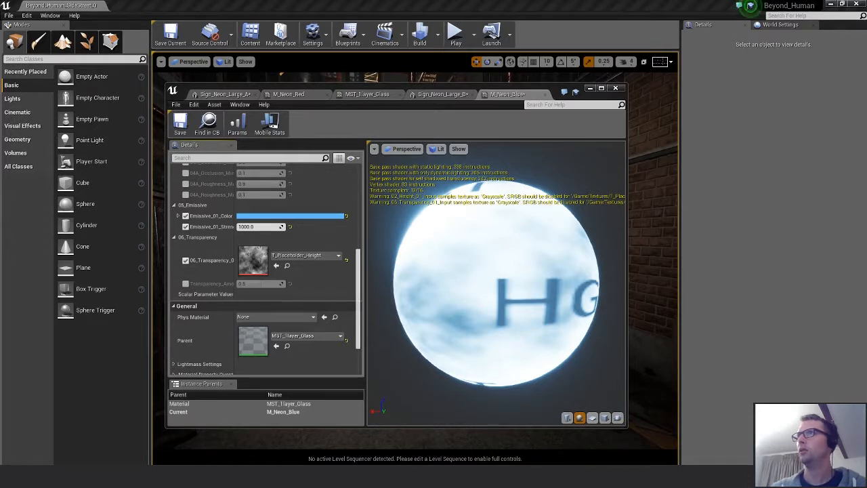
{"action": "left_click_drag", "start_coordinate": [492, 246], "coordinate": [254, 260]}
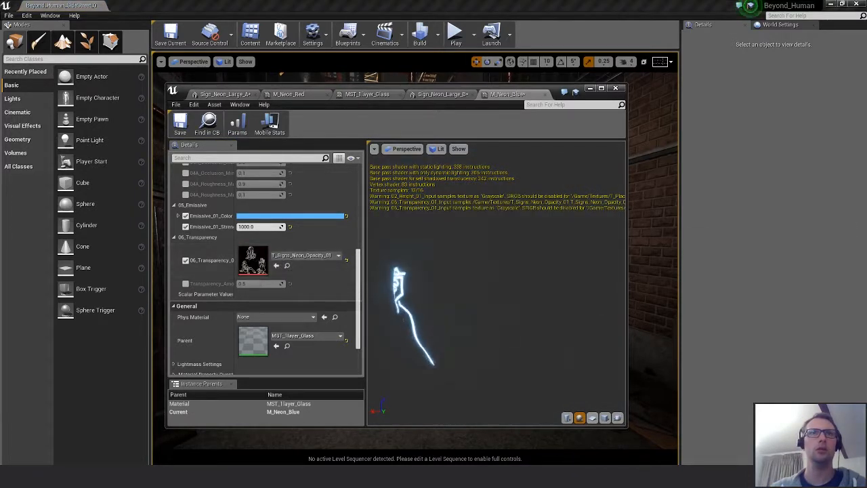
{"action": "left_click_drag", "start_coordinate": [440, 292], "coordinate": [547, 305]}
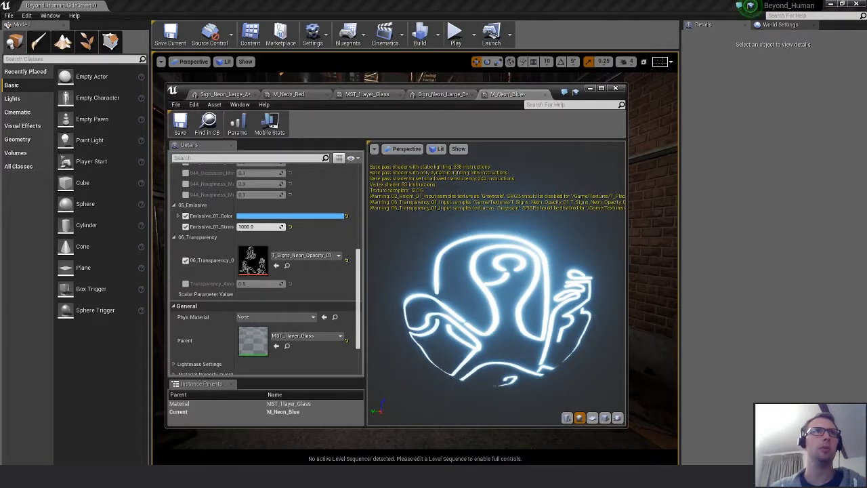
{"action": "left_click", "coordinate": [179, 124]}
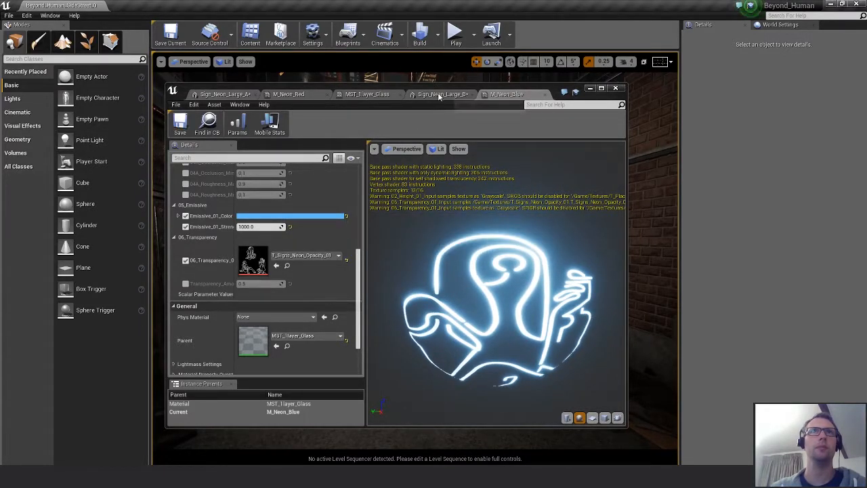
Assign M_Neon_Blue to the Element 0 material slot of Sign_Neon_Large_B and view the whole sign.
{"action": "left_click", "coordinate": [441, 94]}
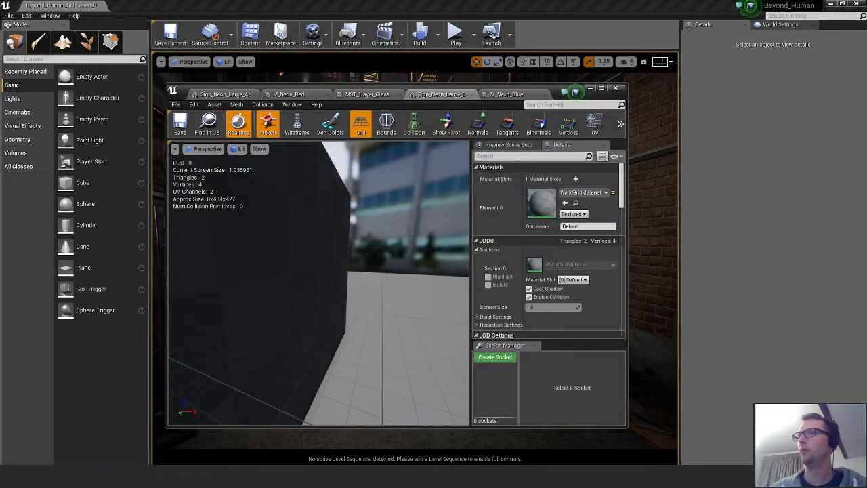
{"action": "left_click_drag", "start_coordinate": [866, 271], "coordinate": [543, 206]}
{"action": "left_click_drag", "start_coordinate": [351, 351], "coordinate": [343, 329], "text": "alt"}
{"action": "scroll", "coordinate": [363, 332], "scroll_direction": "down", "scroll_amount": 8}
{"action": "scroll", "coordinate": [363, 331], "scroll_direction": "up", "scroll_amount": 8}
{"action": "scroll", "coordinate": [364, 331], "scroll_direction": "down", "scroll_amount": 3}
{"action": "scroll", "coordinate": [342, 329], "scroll_direction": "down", "scroll_amount": 1}
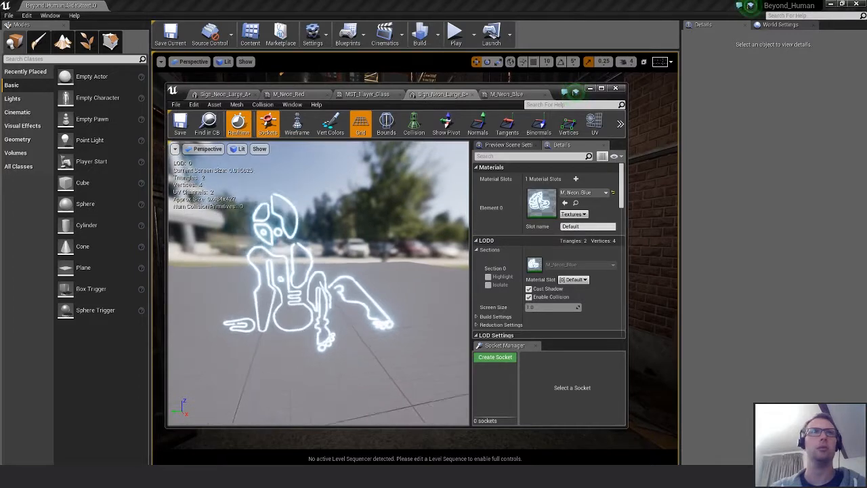
In M_Neon_Red, turn off the 01_BaseColor, 02_Height, 03_Normal and 04_OccRghMtl texture overrides.
{"action": "middle_click_drag", "start_coordinate": [342, 329], "coordinate": [340, 327], "text": "alt"}
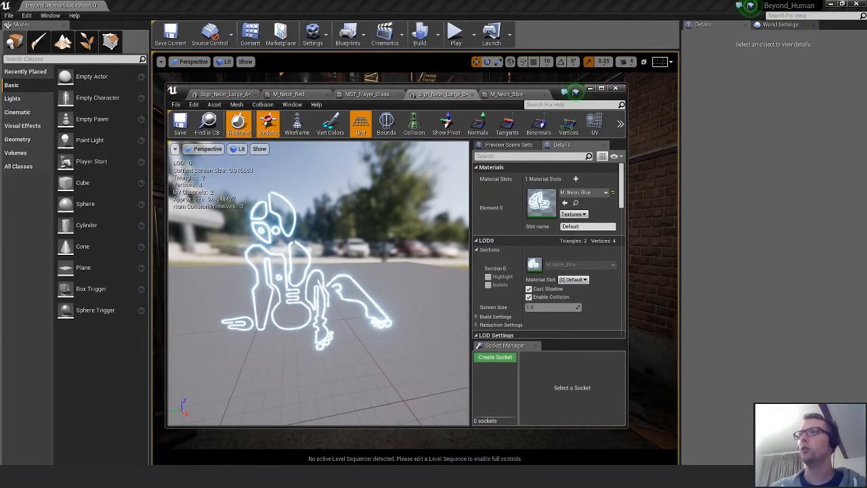
{"action": "left_click", "coordinate": [288, 94]}
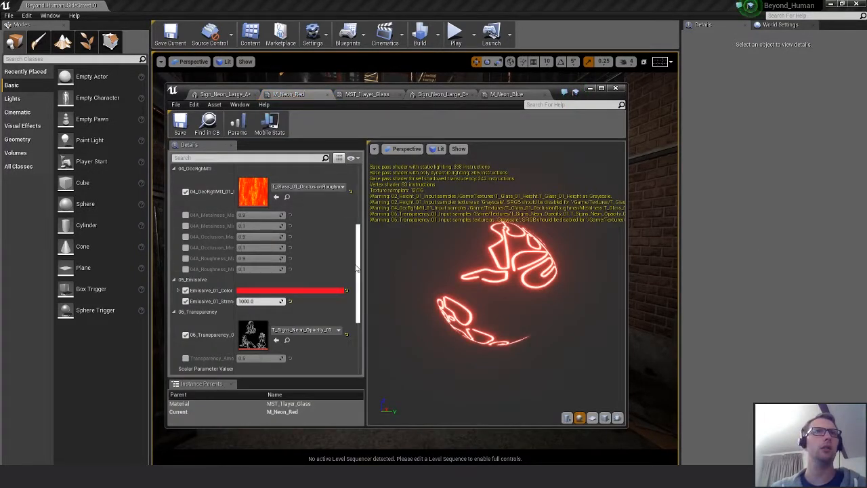
{"action": "scroll", "coordinate": [357, 269], "scroll_direction": "up", "scroll_amount": 3}
{"action": "left_click", "coordinate": [186, 286]}
{"action": "left_click", "coordinate": [186, 230]}
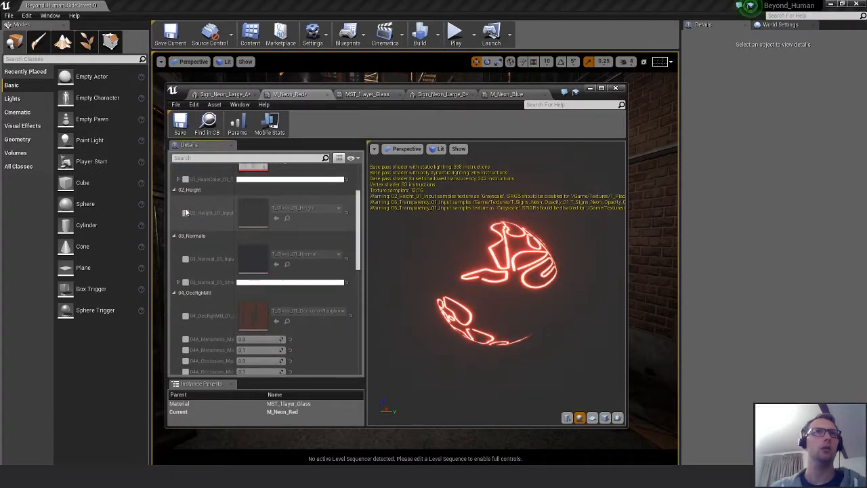
{"action": "scroll", "coordinate": [183, 210], "scroll_direction": "up", "scroll_amount": 2}
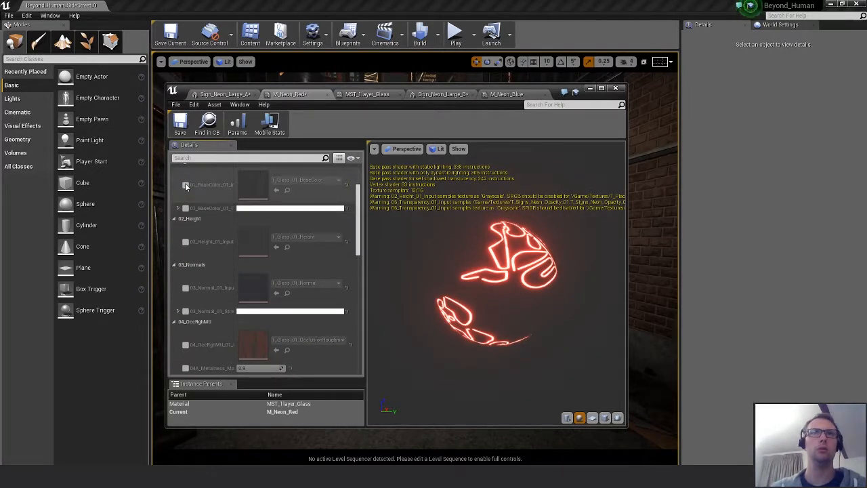
Turn the 02_Height texture override of M_Neon_Red back on and toggle the 03_Normal and 04_OccRghMtl overrides on and off.
{"action": "left_click", "coordinate": [186, 242]}
{"action": "left_click", "coordinate": [186, 242]}
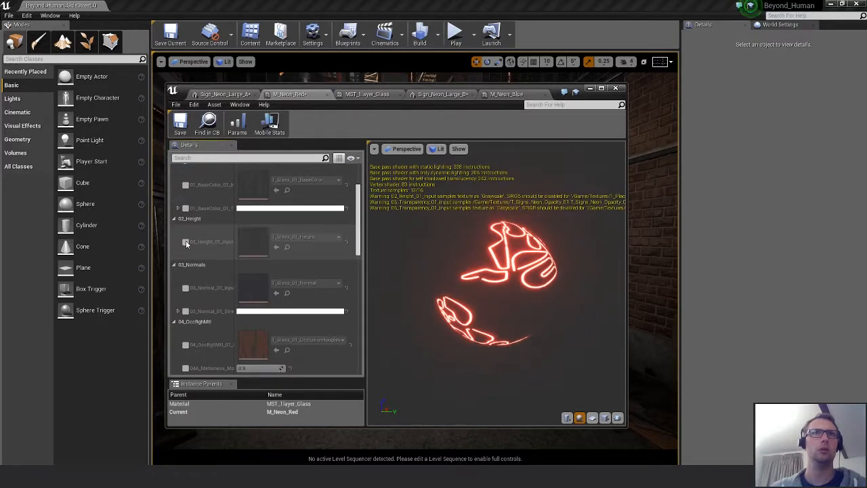
{"action": "left_click", "coordinate": [186, 242]}
{"action": "scroll", "coordinate": [183, 266], "scroll_direction": "down", "scroll_amount": 2}
{"action": "left_click", "coordinate": [186, 259]}
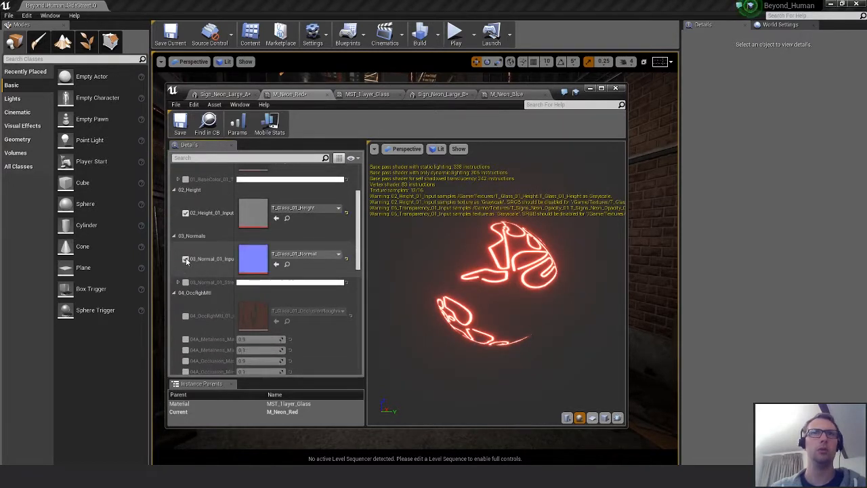
{"action": "left_click", "coordinate": [186, 259]}
{"action": "left_click", "coordinate": [185, 317]}
{"action": "left_click", "coordinate": [185, 318]}
{"action": "scroll", "coordinate": [211, 310], "scroll_direction": "down", "scroll_amount": 7}
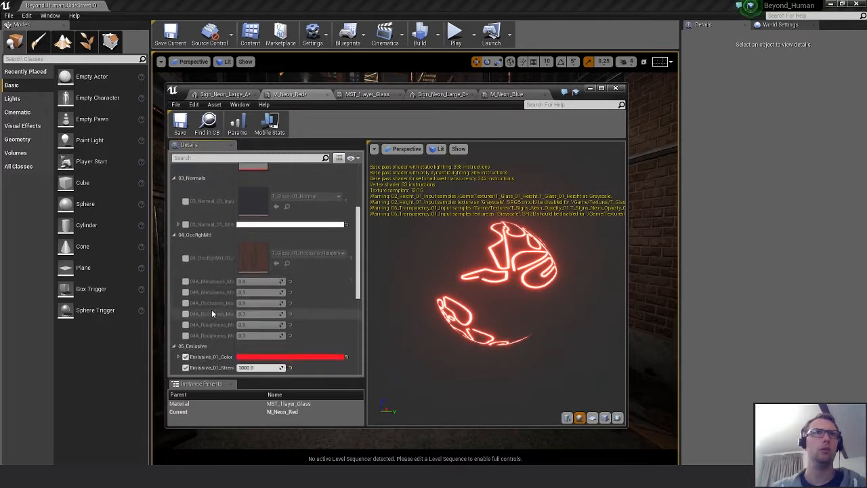
Enable and adjust the Transparency_Amount override of M_Neon_Red, checking the neon on the preview sphere.
{"action": "scroll", "coordinate": [210, 312], "scroll_direction": "down", "scroll_amount": 2}
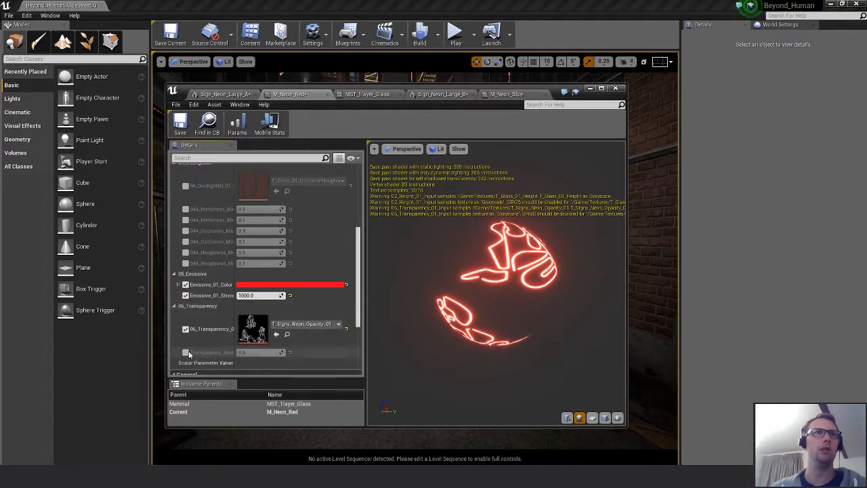
{"action": "left_click", "coordinate": [186, 352]}
{"action": "left_click_drag", "start_coordinate": [261, 351], "coordinate": [287, 352]}
{"action": "left_click_drag", "start_coordinate": [399, 296], "coordinate": [454, 295]}
{"action": "scroll", "coordinate": [195, 273], "scroll_direction": "up", "scroll_amount": 4}
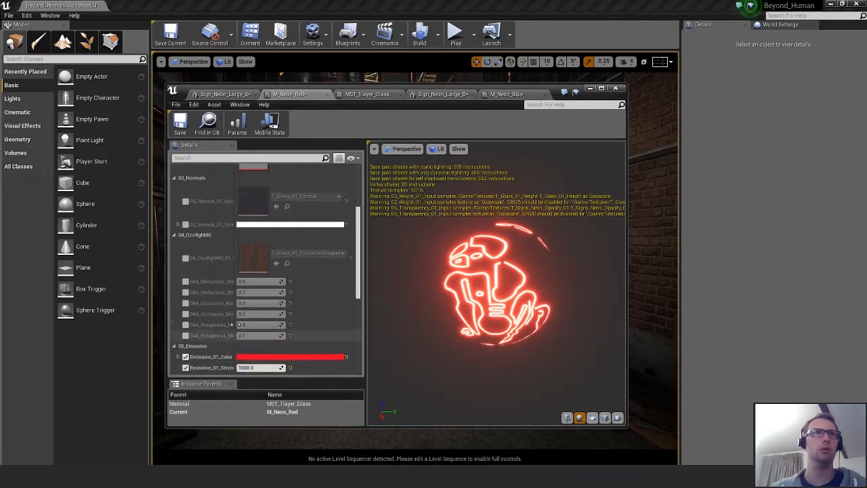
{"action": "scroll", "coordinate": [195, 274], "scroll_direction": "up", "scroll_amount": 2}
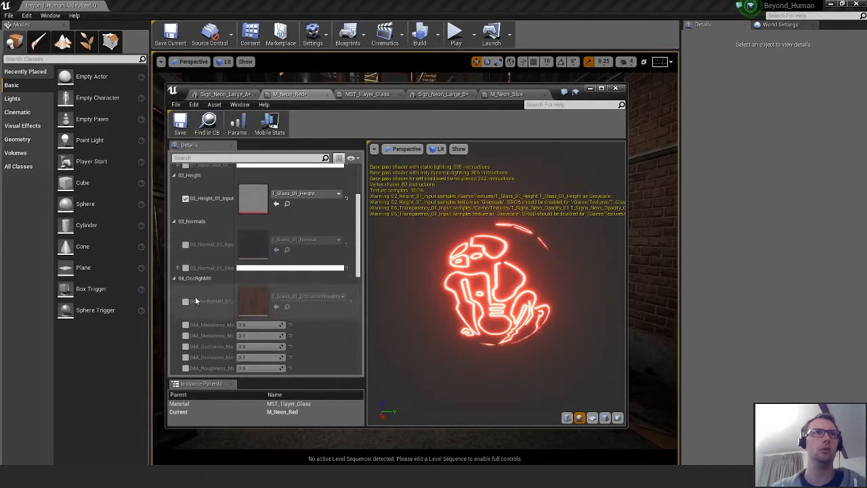
{"action": "left_click", "coordinate": [186, 198]}
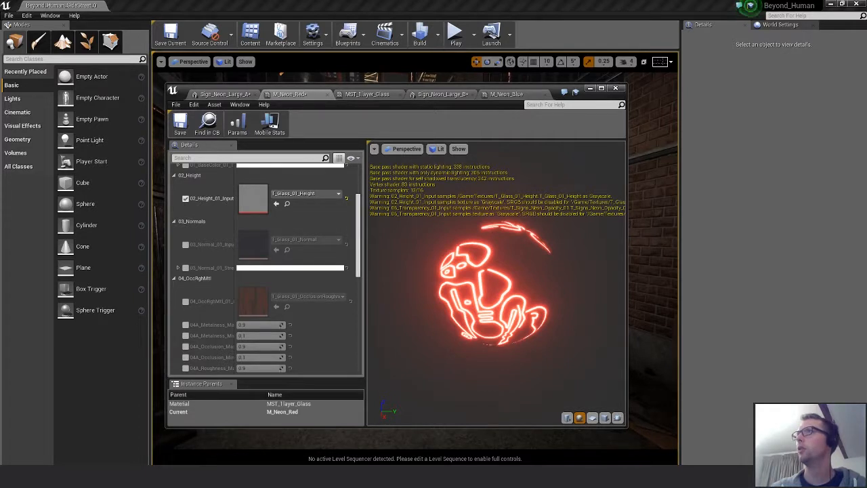
Enable the Transparency_Amount override in M_Neon_Blue and set it to 1.
{"action": "left_click", "coordinate": [507, 93]}
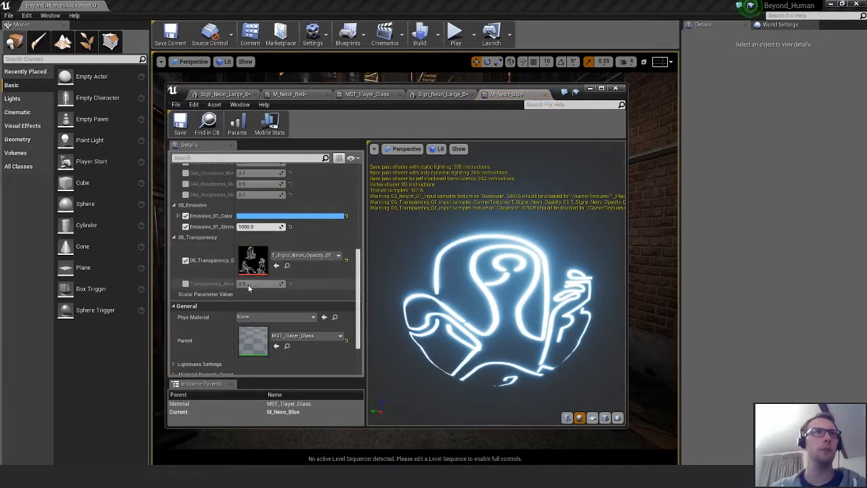
{"action": "left_click", "coordinate": [187, 284]}
{"action": "left_click", "coordinate": [251, 284]}
{"action": "type", "text": "1"}
{"action": "key", "text": "Return"}
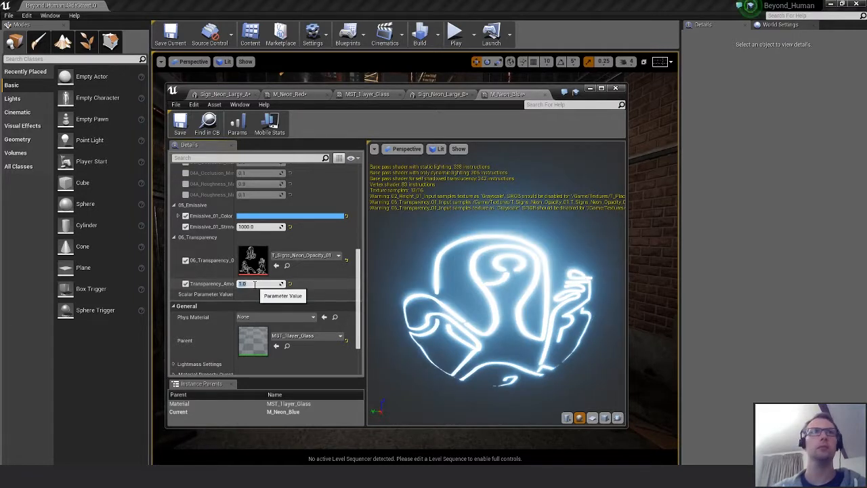
Assign T_Glass_01_Height to the 02_Height override of M_Neon_Blue and save the instance.
{"action": "scroll", "coordinate": [278, 237], "scroll_direction": "up", "scroll_amount": 1}
{"action": "scroll", "coordinate": [278, 237], "scroll_direction": "up", "scroll_amount": 5}
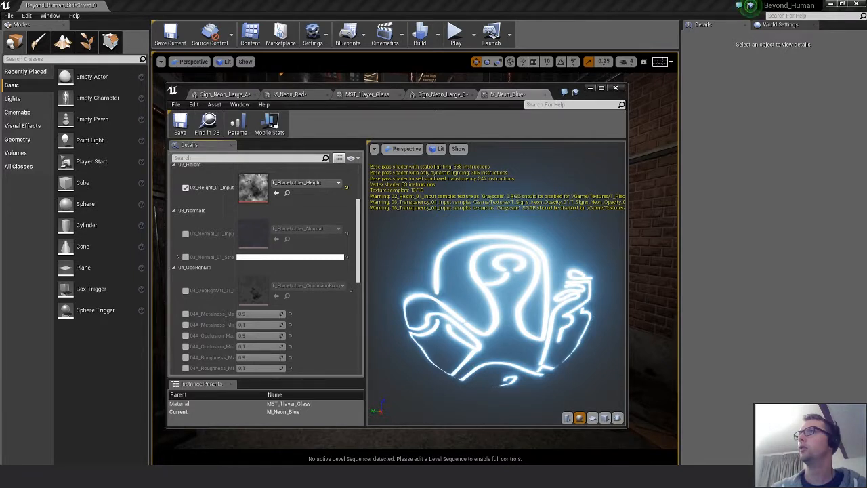
{"action": "left_click_drag", "start_coordinate": [866, 271], "coordinate": [254, 184]}
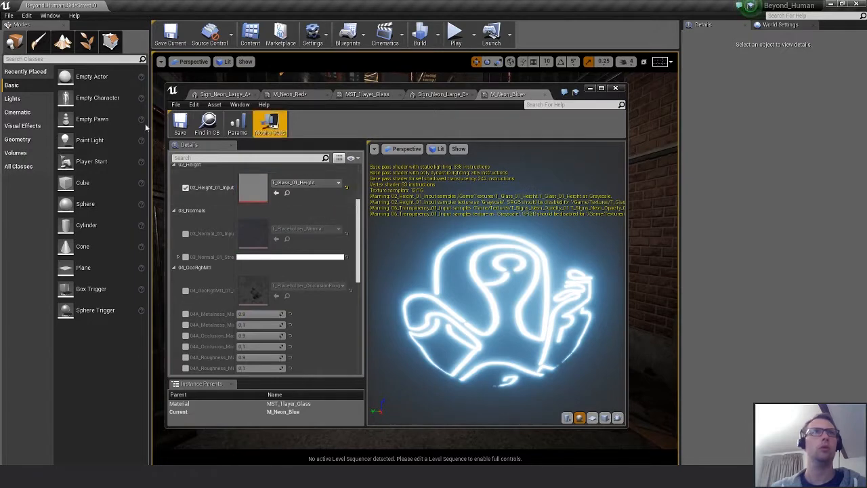
{"action": "left_click", "coordinate": [176, 130]}
Save Sign_Neon_Large_B, M_Neon_Red and Sign_Neon_Large_A, and close the MST_1layer_Glass material.
{"action": "left_click", "coordinate": [427, 95]}
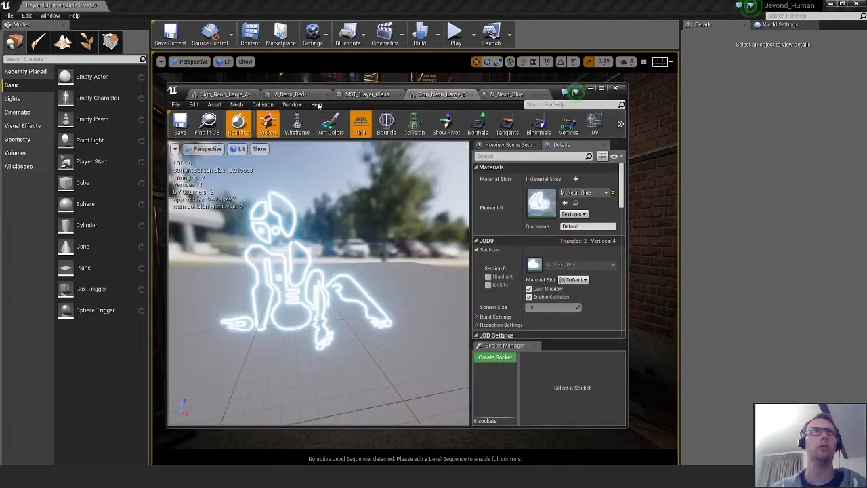
{"action": "left_click", "coordinate": [373, 94]}
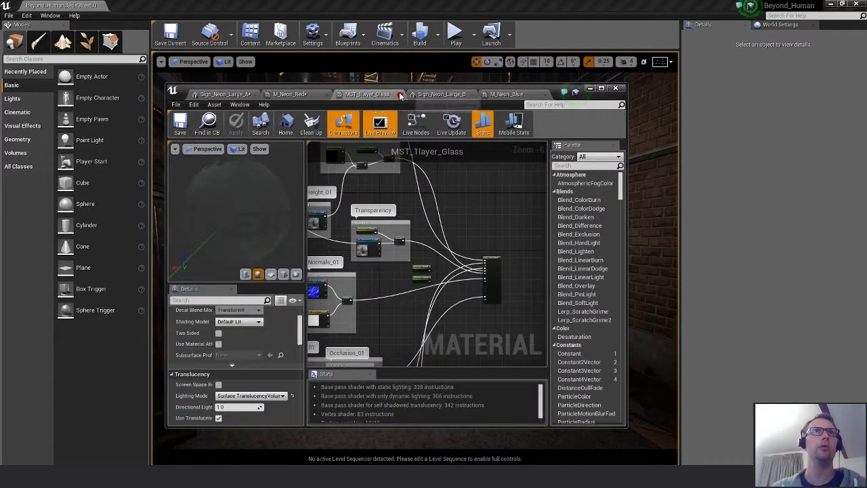
{"action": "left_click", "coordinate": [398, 95]}
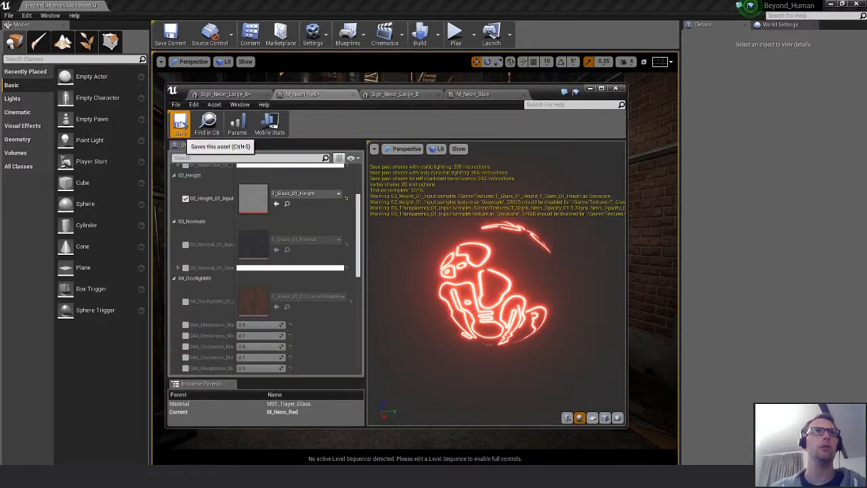
{"action": "left_click", "coordinate": [180, 123]}
{"action": "left_click", "coordinate": [223, 94]}
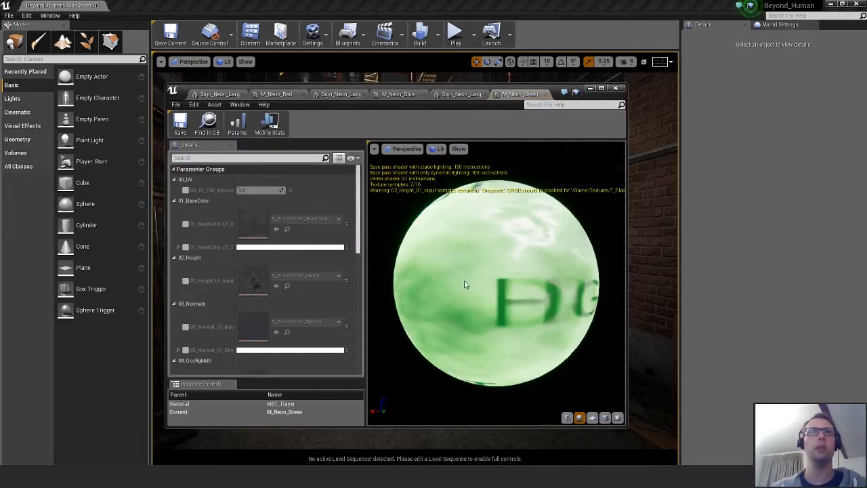
In M_Neon_Green, enable the 01_BaseColor, 02_Height and 03_Normal texture overrides.
{"action": "left_click_drag", "start_coordinate": [552, 88], "coordinate": [460, 90]}
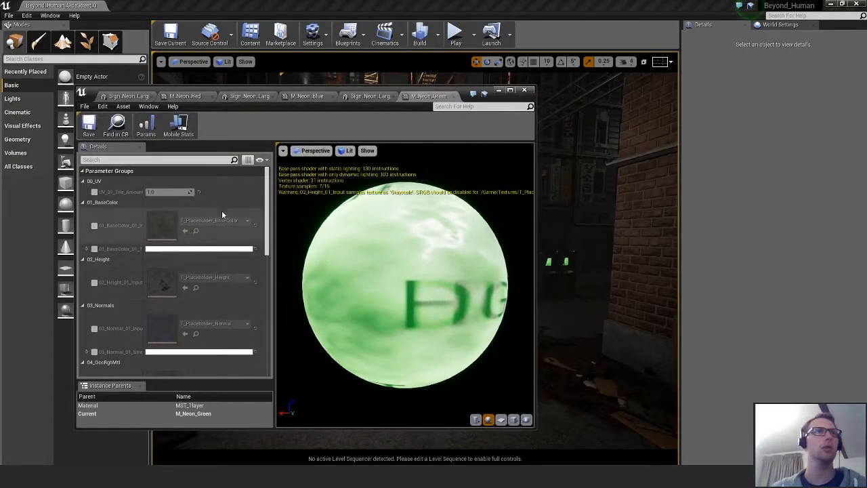
{"action": "left_click", "coordinate": [94, 225]}
{"action": "left_click", "coordinate": [95, 282]}
{"action": "left_click", "coordinate": [94, 329]}
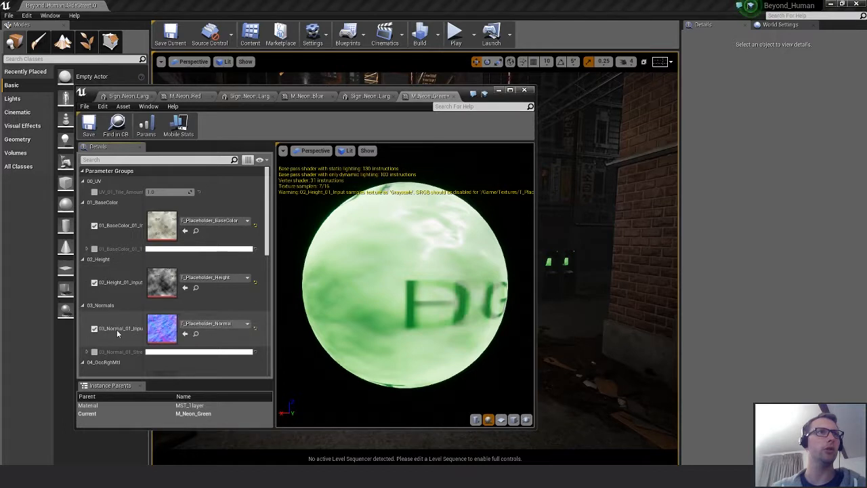
{"action": "scroll", "coordinate": [95, 318], "scroll_direction": "down", "scroll_amount": 4}
{"action": "scroll", "coordinate": [96, 296], "scroll_direction": "up", "scroll_amount": 4}
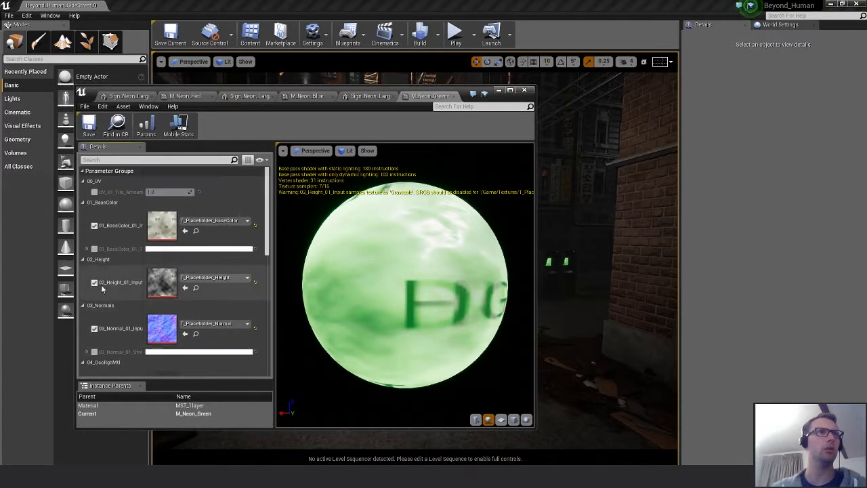
{"action": "scroll", "coordinate": [97, 339], "scroll_direction": "down", "scroll_amount": 3}
{"action": "scroll", "coordinate": [97, 343], "scroll_direction": "down", "scroll_amount": 3}
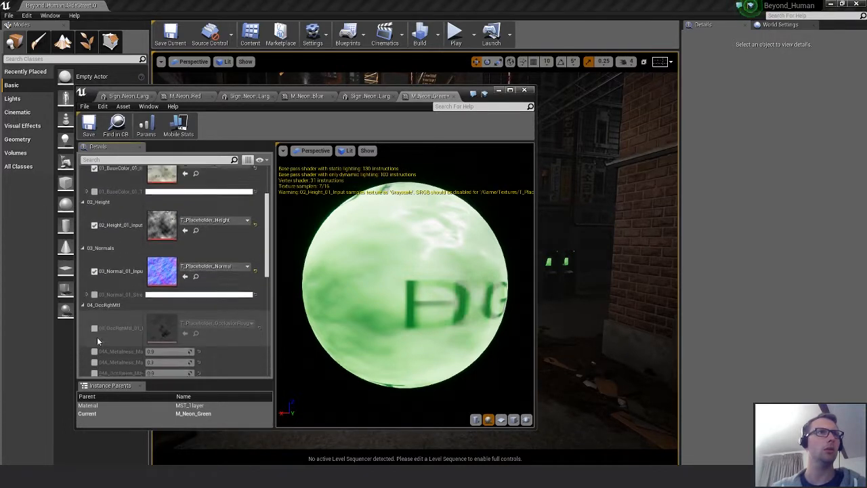
{"action": "scroll", "coordinate": [94, 307], "scroll_direction": "up", "scroll_amount": 4}
{"action": "scroll", "coordinate": [94, 307], "scroll_direction": "up", "scroll_amount": 2}
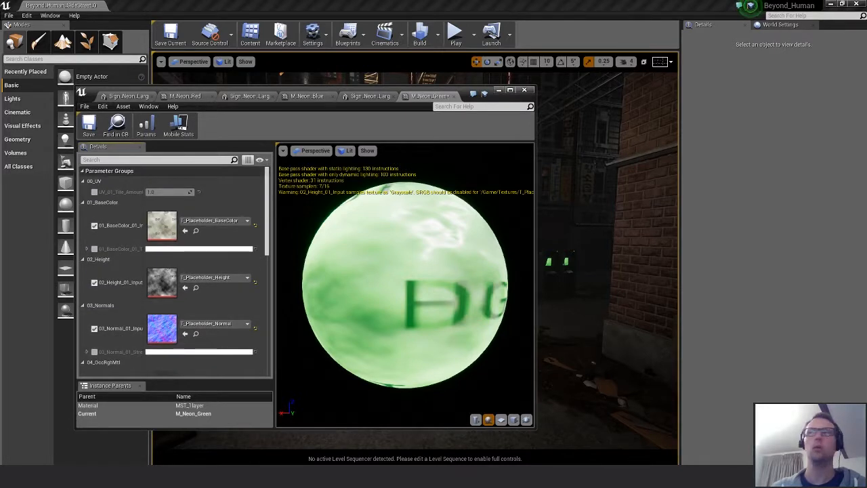
Assign the T_Glass_01 base color, height, normal and occlusion-roughness-metalness textures to the matching overrides of M_Neon_Green.
{"action": "left_click_drag", "start_coordinate": [203, 223], "coordinate": [162, 226]}
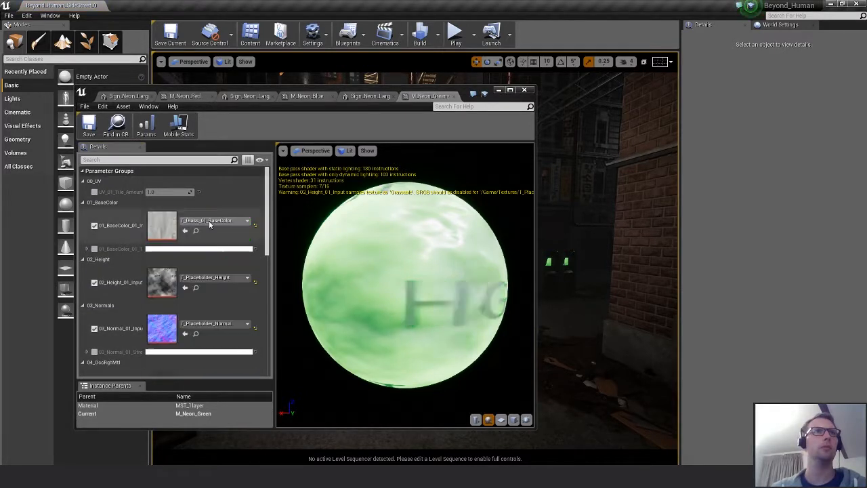
{"action": "left_click_drag", "start_coordinate": [372, 283], "coordinate": [192, 280]}
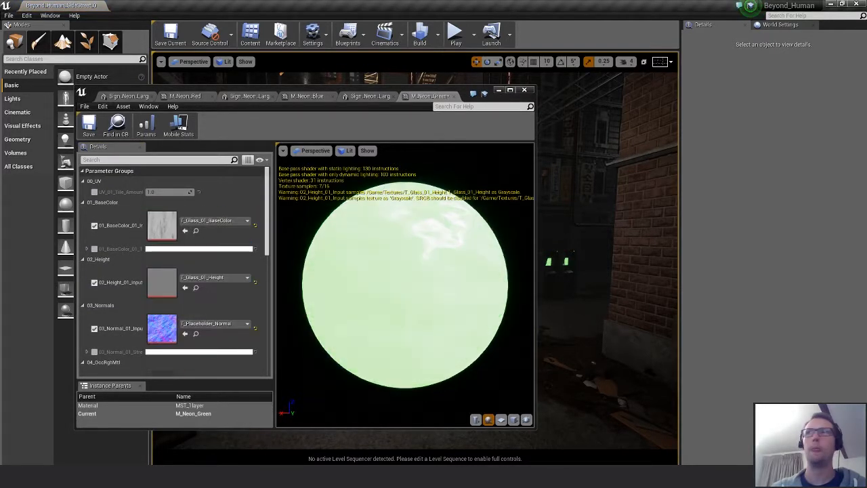
{"action": "left_click_drag", "start_coordinate": [438, 332], "coordinate": [193, 332]}
{"action": "scroll", "coordinate": [125, 320], "scroll_direction": "down", "scroll_amount": 5}
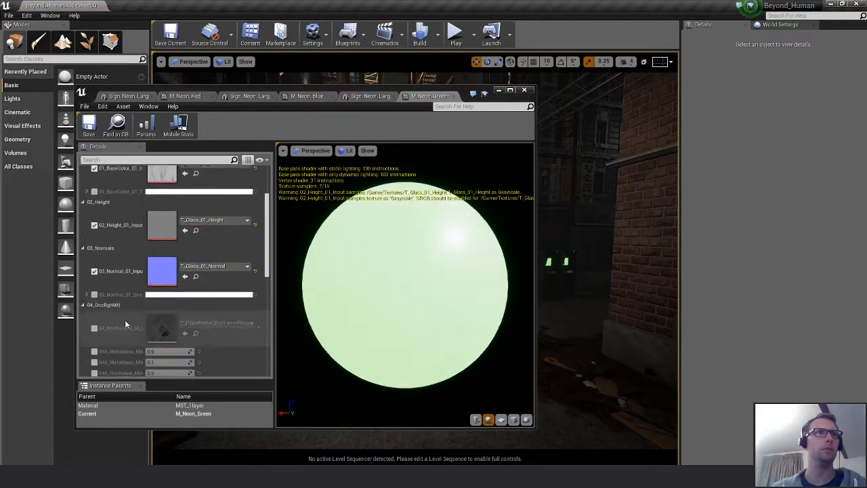
{"action": "left_click_drag", "start_coordinate": [502, 309], "coordinate": [177, 288]}
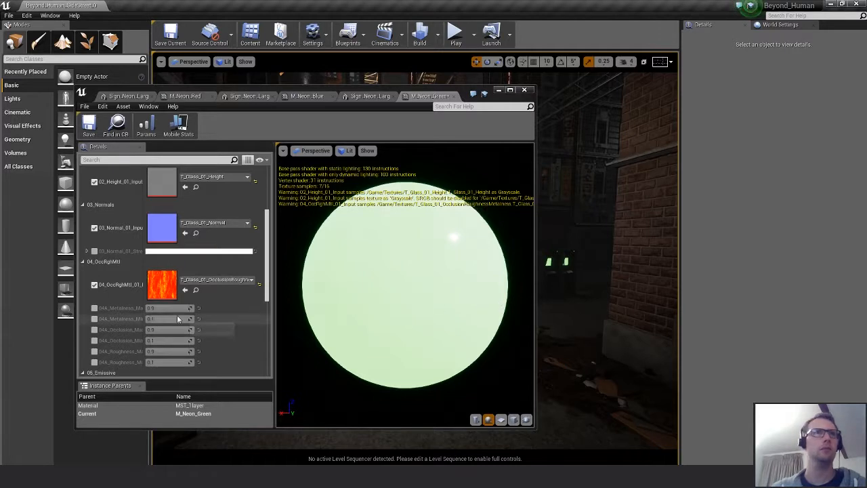
Try Emissive_01 strengths of 50, 20 and 10 on M_Neon_Green.
{"action": "scroll", "coordinate": [247, 314], "scroll_direction": "down", "scroll_amount": 5}
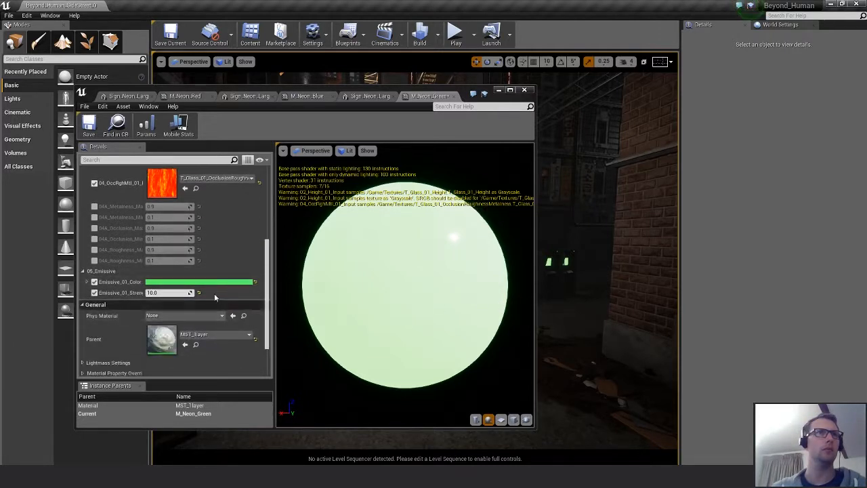
{"action": "left_click_drag", "start_coordinate": [170, 293], "coordinate": [165, 293]}
{"action": "left_click", "coordinate": [174, 293]}
{"action": "type", "text": "50"}
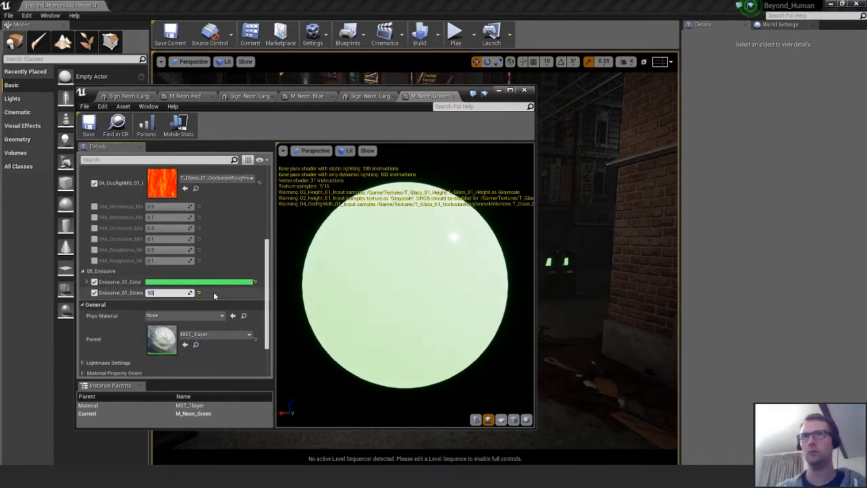
{"action": "key", "text": "Return"}
{"action": "type", "text": "20"}
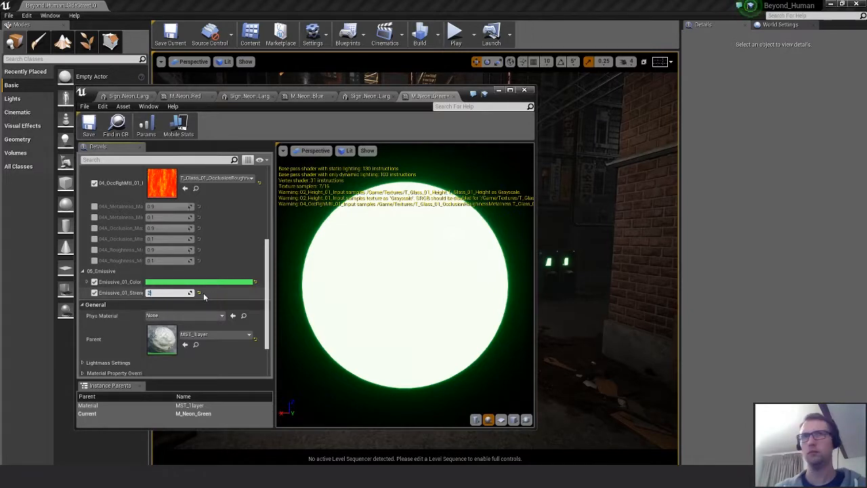
{"action": "key", "text": "Return"}
{"action": "type", "text": "10"}
{"action": "key", "text": "Return"}
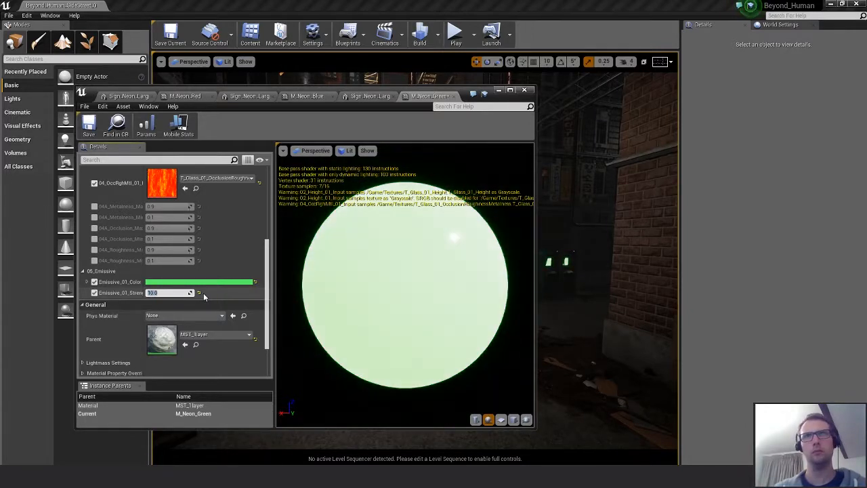
Set the Emissive_01 strength of M_Neon_Green to 20, then save and close the instance.
{"action": "type", "text": "20"}
{"action": "key", "text": "Return"}
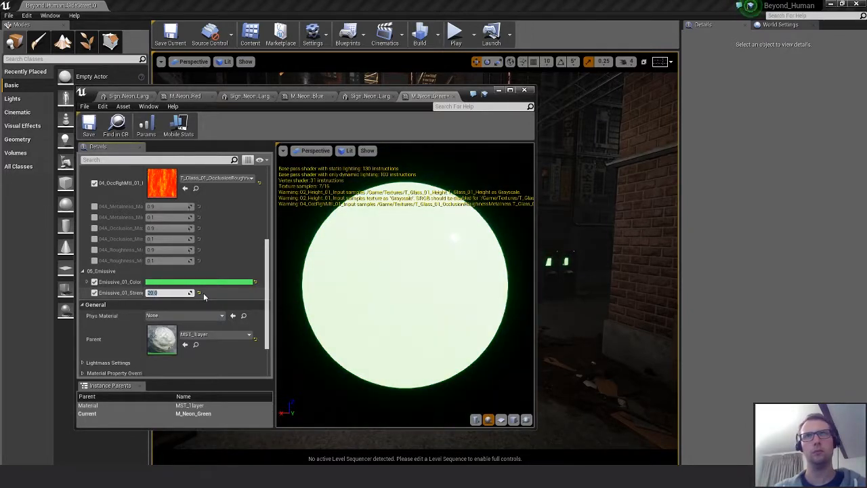
{"action": "left_click", "coordinate": [89, 126]}
{"action": "left_click", "coordinate": [454, 96]}
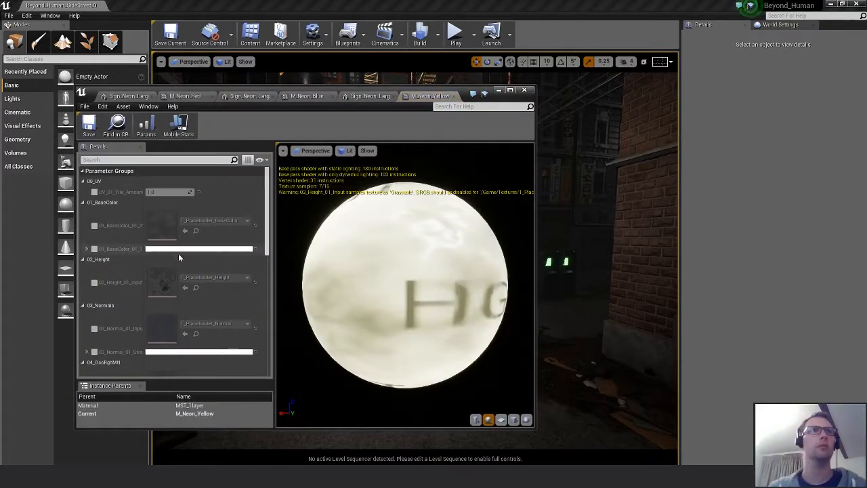
Enable the 02_Height override of M_Neon_Yellow and assign the T_Glass_01_Height texture to it.
{"action": "left_click", "coordinate": [94, 282]}
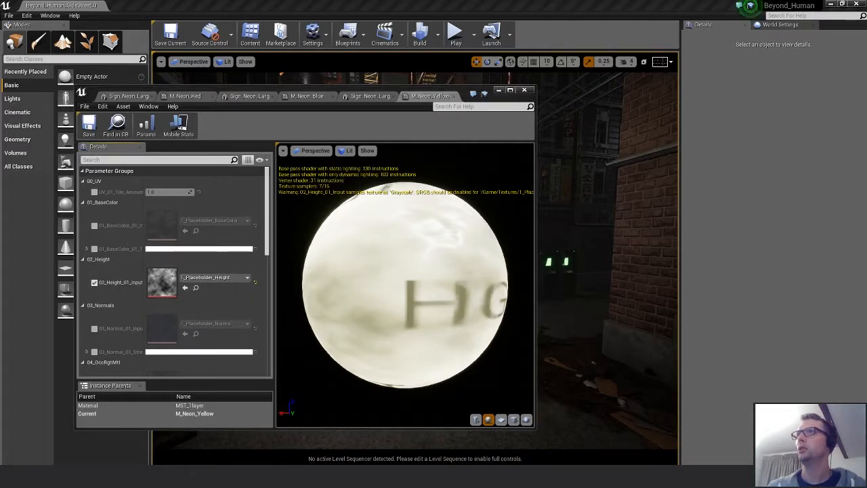
{"action": "left_click_drag", "start_coordinate": [866, 285], "coordinate": [162, 281]}
{"action": "scroll", "coordinate": [134, 289], "scroll_direction": "down", "scroll_amount": 2}
{"action": "scroll", "coordinate": [134, 289], "scroll_direction": "down", "scroll_amount": 5}
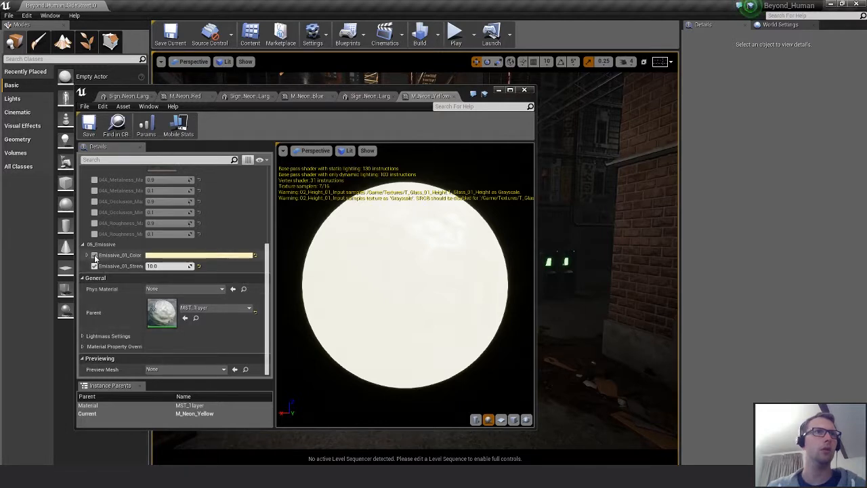
Set the parent of M_Neon_Yellow to MST_1layer_Glass, with T_Signs_Neon_Opacity_01 as its transparency texture and a transparency amount of 1.0.
{"action": "left_click", "coordinate": [248, 309]}
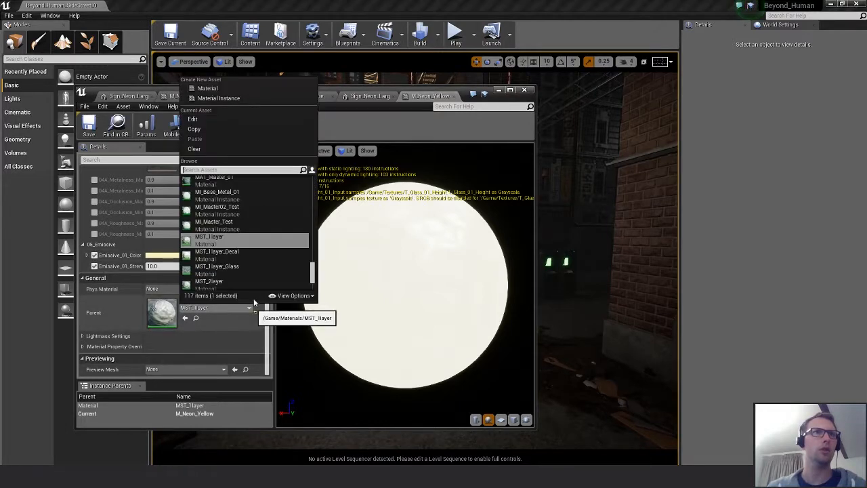
{"action": "left_click", "coordinate": [240, 269]}
{"action": "left_click", "coordinate": [94, 299]}
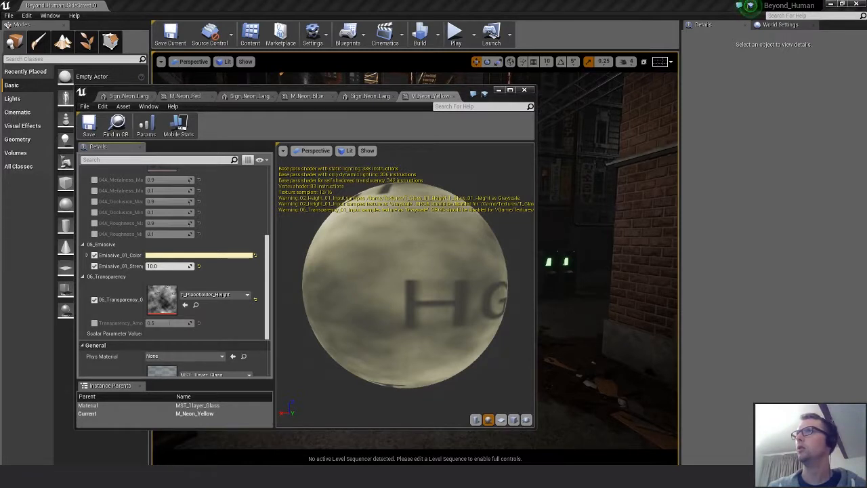
{"action": "left_click_drag", "start_coordinate": [717, 287], "coordinate": [178, 304]}
{"action": "left_click", "coordinate": [94, 323]}
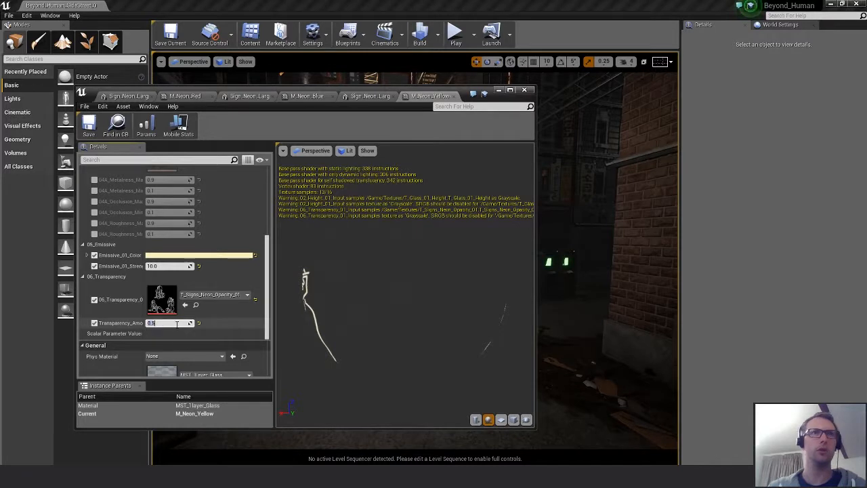
Set the Emissive_01 strength of M_Neon_Yellow to 1000.
{"action": "left_click", "coordinate": [174, 265]}
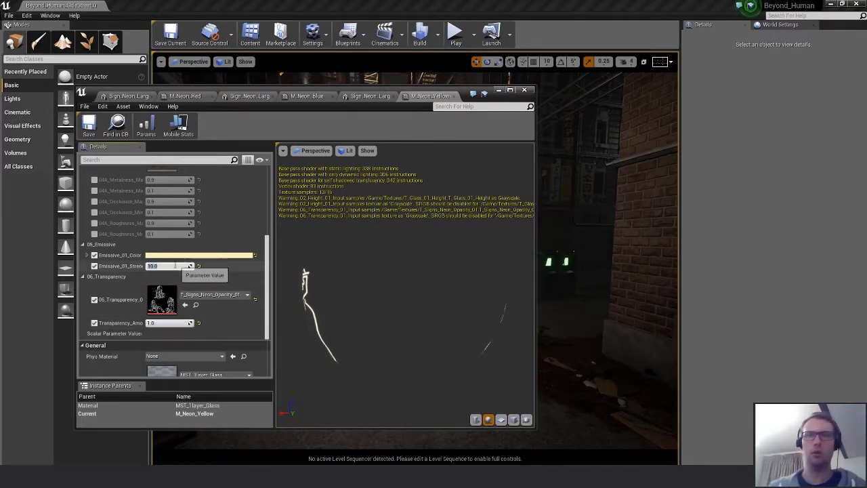
{"action": "type", "text": "1000"}
{"action": "key", "text": "Return"}
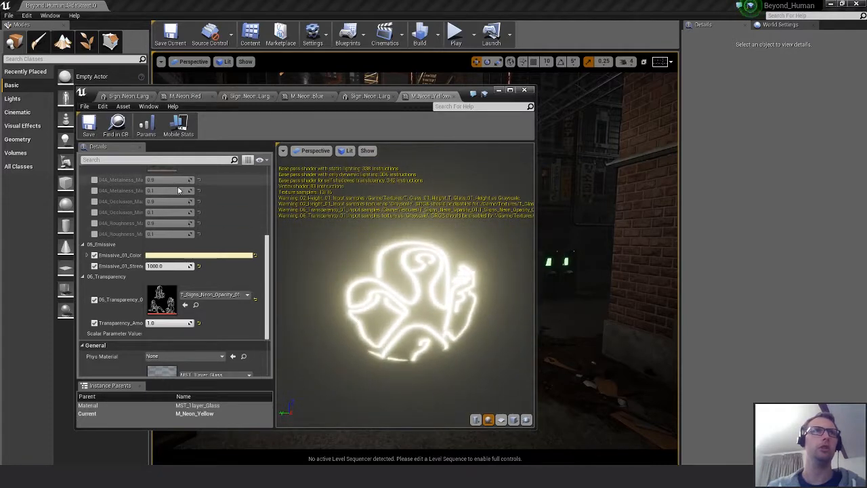
Change the emissive color of M_Neon_Yellow to a pure yellow with saturation and value at 1.0, and save the instance.
{"action": "left_click", "coordinate": [203, 256]}
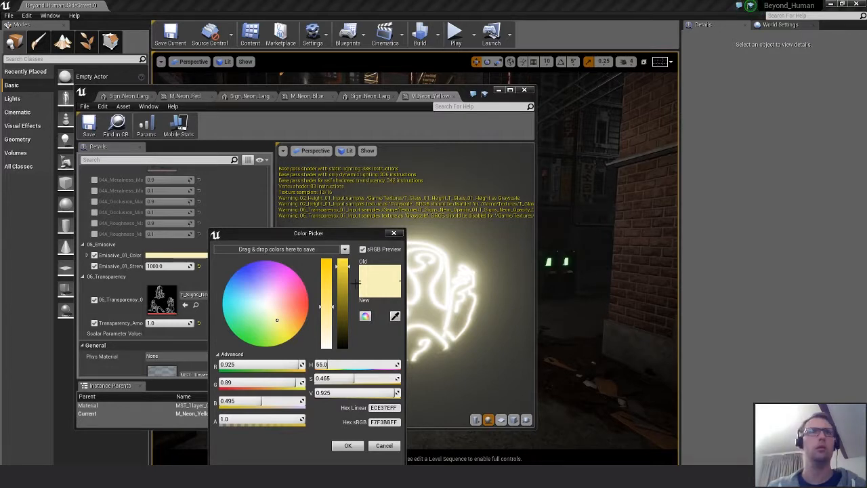
{"action": "left_click_drag", "start_coordinate": [330, 283], "coordinate": [332, 255]}
{"action": "left_click", "coordinate": [345, 259]}
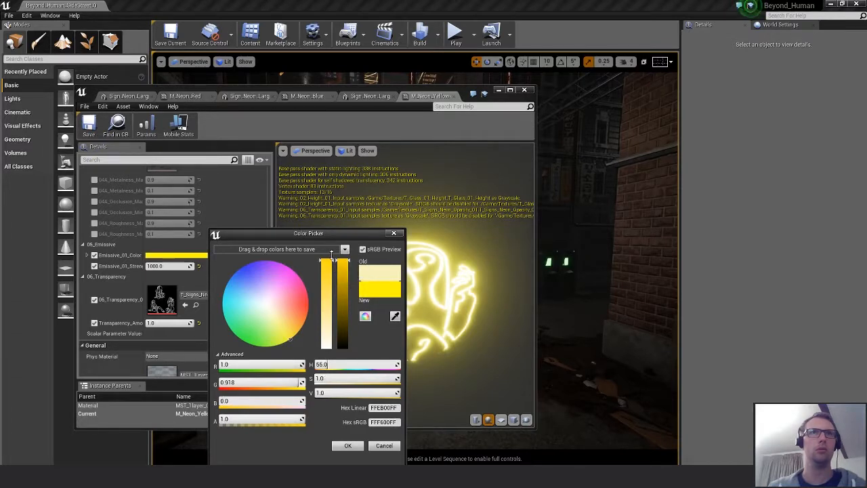
{"action": "left_click", "coordinate": [348, 445]}
{"action": "left_click", "coordinate": [90, 125]}
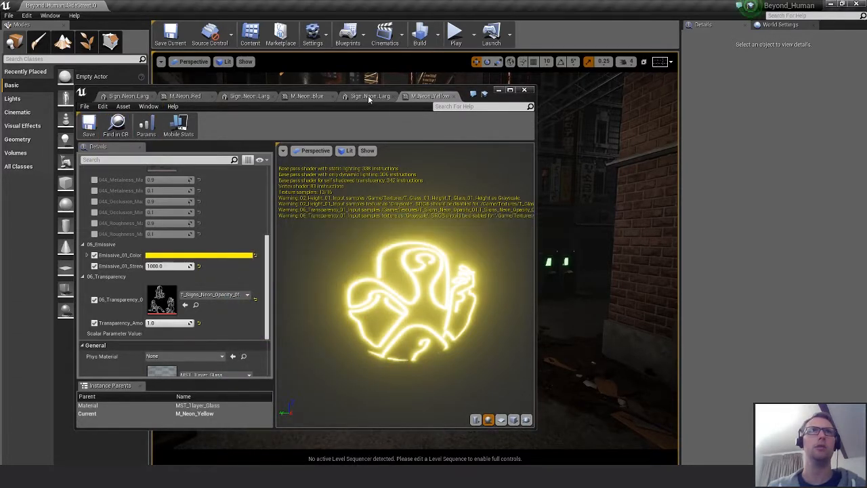
Assign M_Neon_Yellow to the Sign_Neon_Large_C mesh, inspect the glowing sign from the front, and close the asset editors.
{"action": "left_click", "coordinate": [370, 95]}
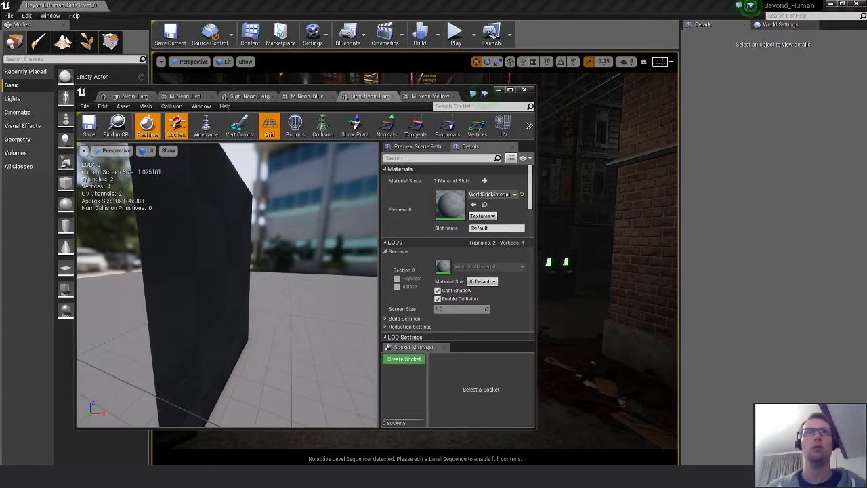
{"action": "left_click_drag", "start_coordinate": [866, 205], "coordinate": [463, 205]}
{"action": "left_click_drag", "start_coordinate": [291, 264], "coordinate": [169, 265], "text": "alt"}
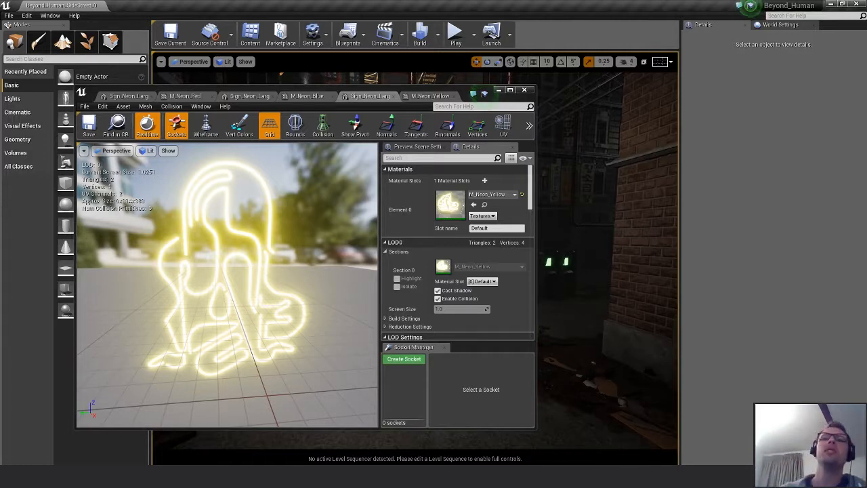
{"action": "left_click", "coordinate": [355, 125]}
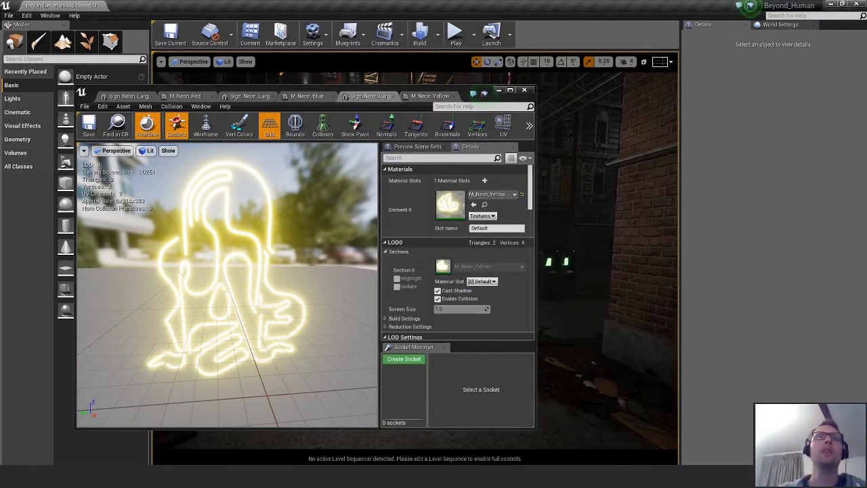
{"action": "left_click", "coordinate": [524, 89]}
Try placing the three large neon sign meshes together in the level, high above the alley among the pipes.
{"action": "key", "text": "w"}
{"action": "right_click_drag", "start_coordinate": [421, 199], "coordinate": [428, 215]}
{"action": "key", "text": "e"}
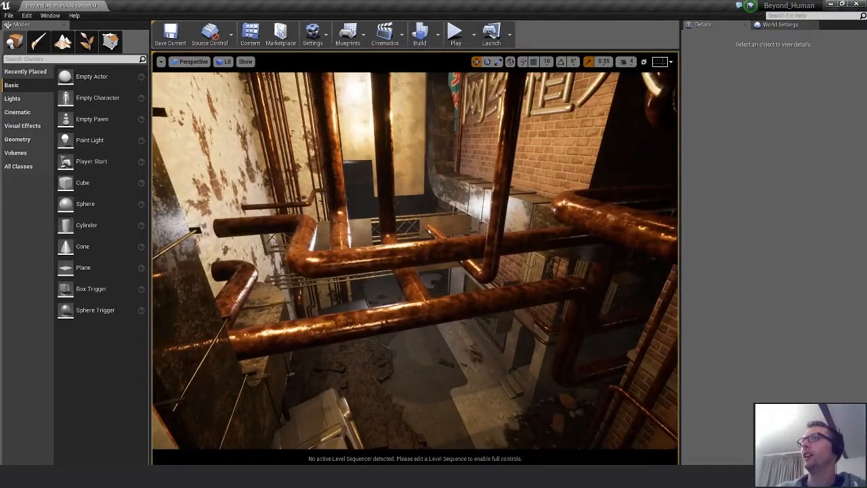
{"action": "right_click_drag", "start_coordinate": [406, 182], "coordinate": [358, 216]}
{"action": "left_click", "coordinate": [358, 216]}
{"action": "right_click_drag", "start_coordinate": [374, 267], "coordinate": [374, 267]}
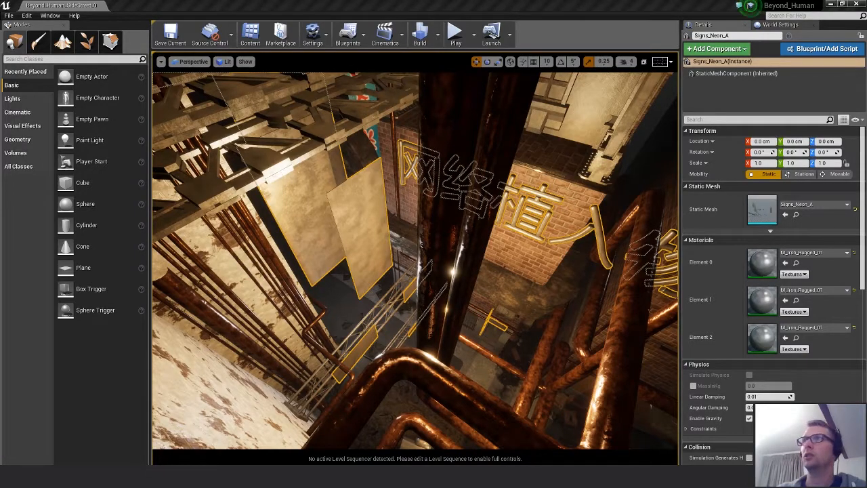
{"action": "left_click_drag", "start_coordinate": [866, 254], "coordinate": [411, 261]}
{"action": "left_click_drag", "start_coordinate": [390, 214], "coordinate": [391, 215]}
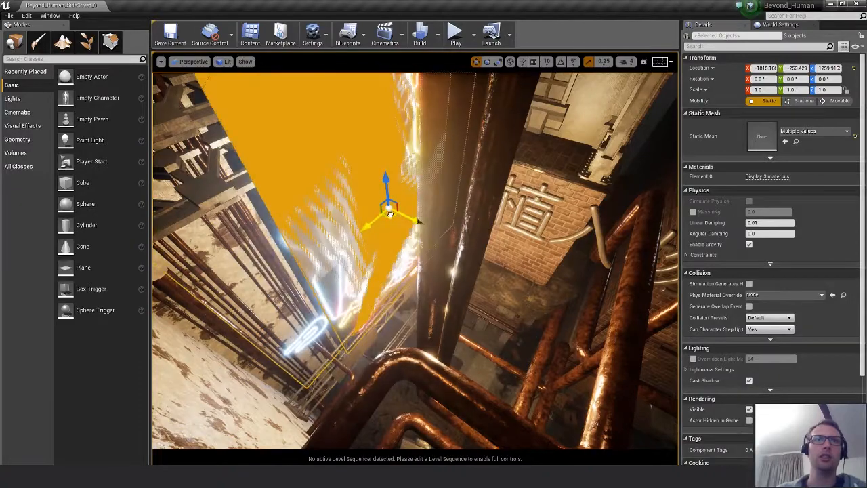
Try the three placed signs lower between the pipes at about Y -351.7 and Z 955.8, then delete them from the level.
{"action": "right_click_drag", "start_coordinate": [450, 288], "coordinate": [449, 288]}
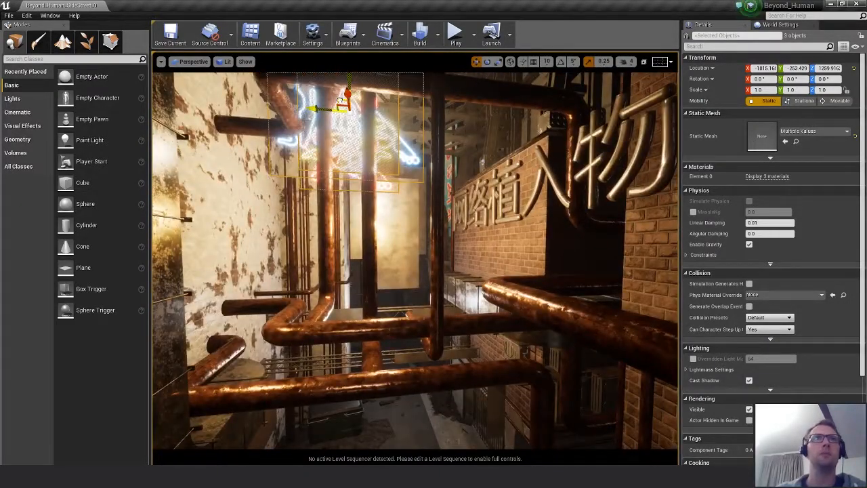
{"action": "left_click_drag", "start_coordinate": [341, 102], "coordinate": [372, 200]}
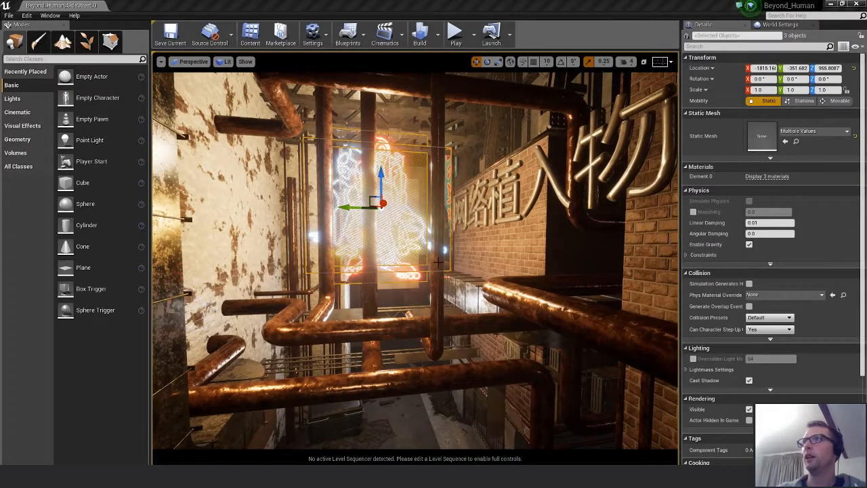
{"action": "left_click_drag", "start_coordinate": [363, 231], "coordinate": [526, 258], "text": "alt"}
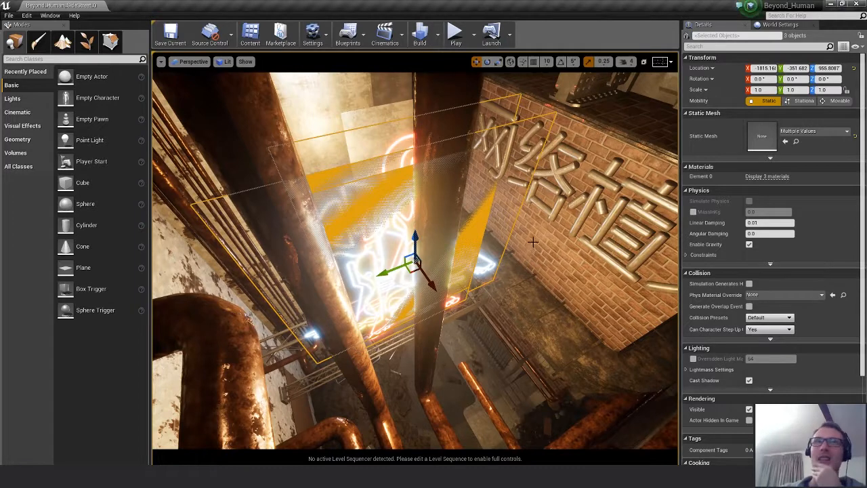
{"action": "key", "text": "Delete"}
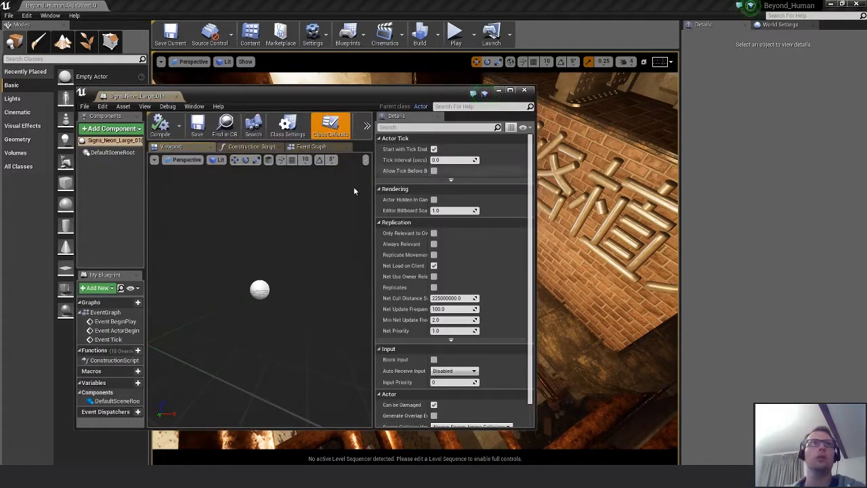
Add the three large neon sign meshes as components under DefaultSceneRoot in the Signs_Neon_Large_01 blueprint.
{"action": "left_click", "coordinate": [110, 153]}
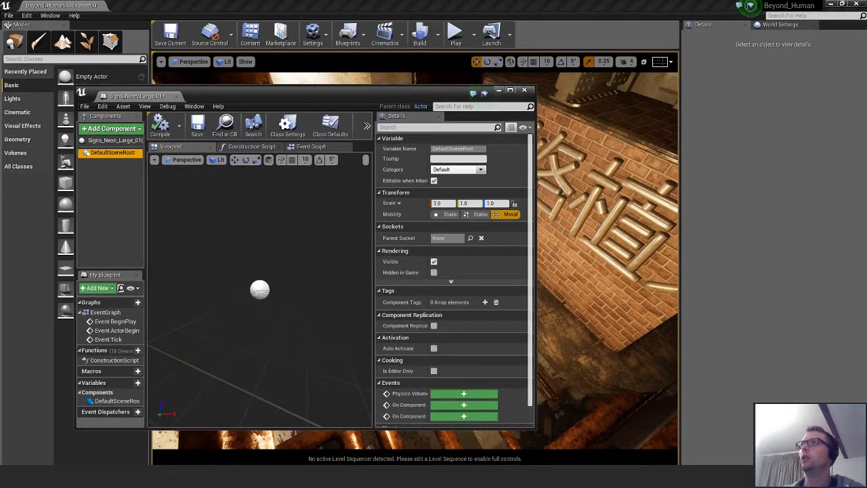
{"action": "left_click", "coordinate": [484, 93]}
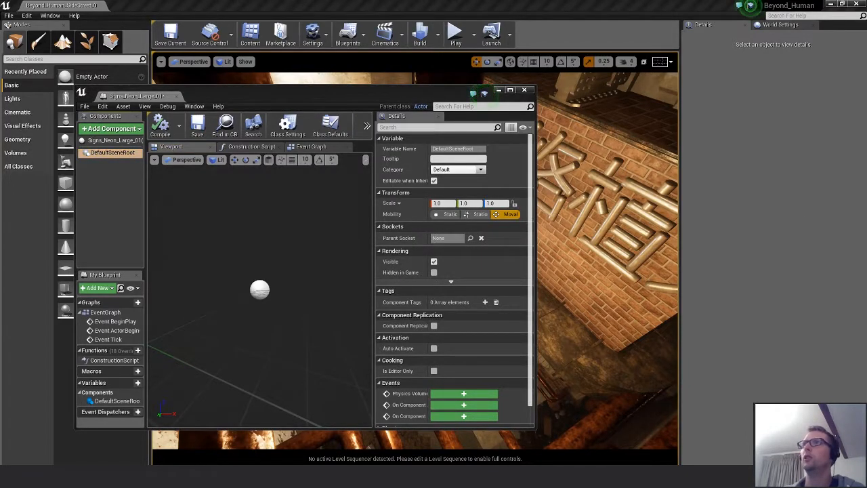
{"action": "left_click_drag", "start_coordinate": [484, 92], "coordinate": [342, 297]}
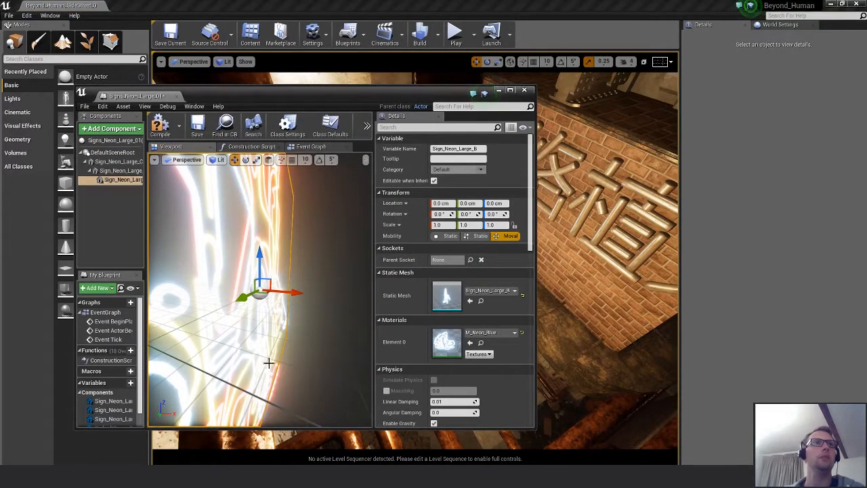
{"action": "key", "text": "f"}
{"action": "left_click_drag", "start_coordinate": [292, 338], "coordinate": [247, 338], "text": "alt"}
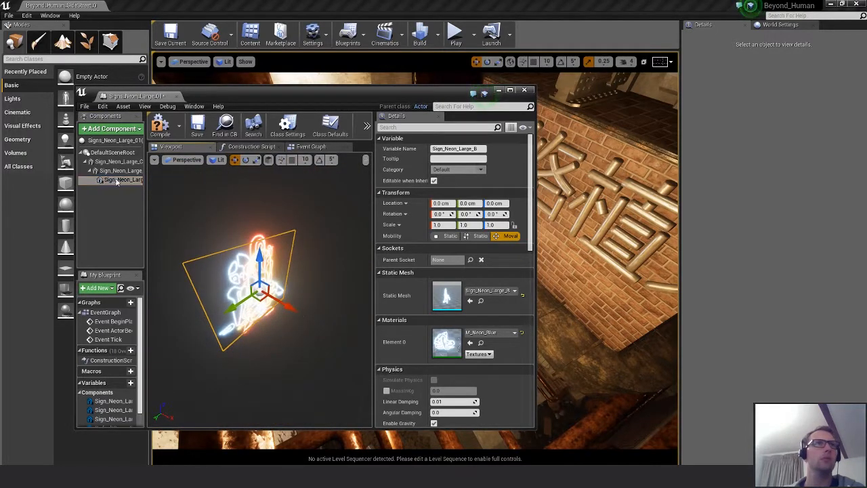
Reparent the sign components so that Sign_Neon_Large_A and Sign_Neon_Large_B both sit directly under Sign_Neon_Large_C.
{"action": "left_click_drag", "start_coordinate": [117, 182], "coordinate": [108, 153]}
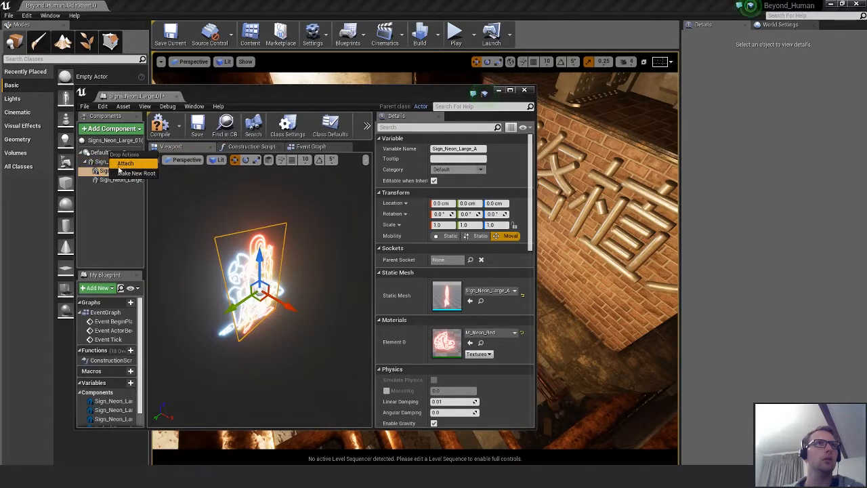
{"action": "left_click", "coordinate": [125, 163]}
{"action": "left_click", "coordinate": [251, 239]}
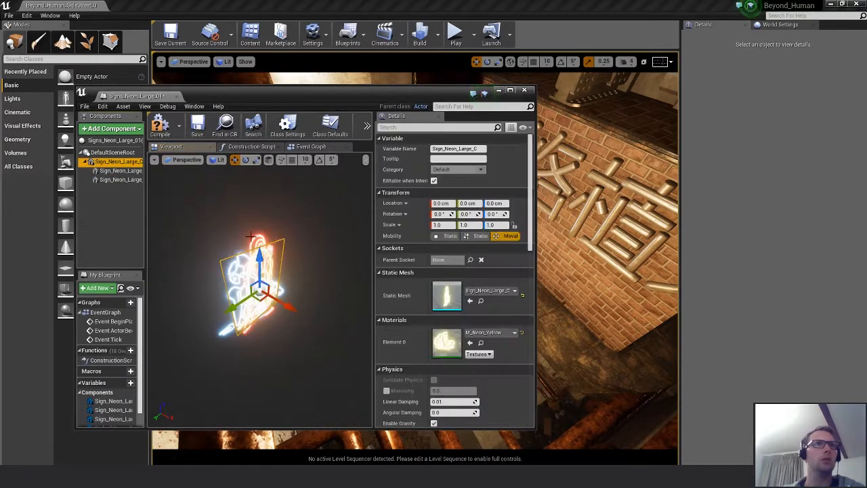
{"action": "scroll", "coordinate": [251, 238], "scroll_direction": "up", "scroll_amount": 3}
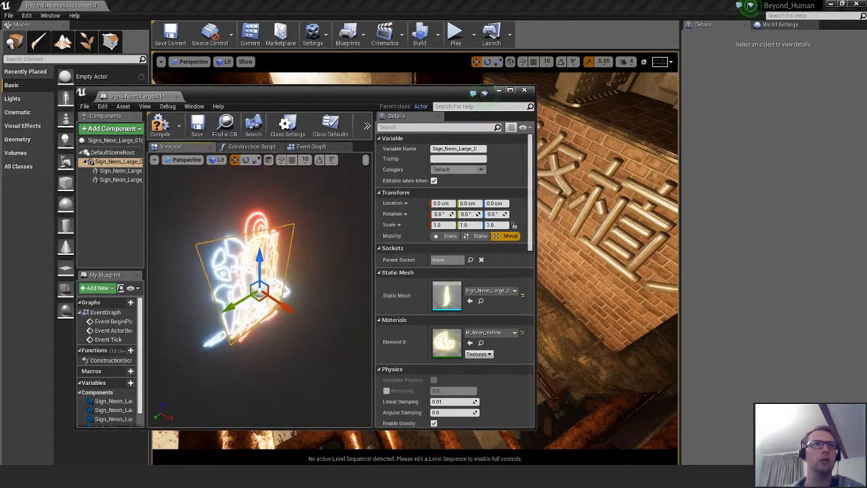
{"action": "scroll", "coordinate": [251, 239], "scroll_direction": "down", "scroll_amount": 3}
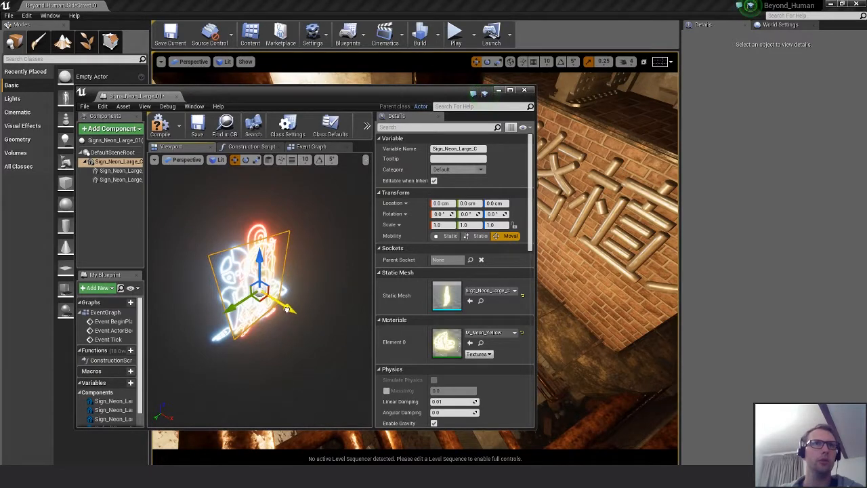
Offset the red Sign_Neon_Large_A component along X to about -33.9 cm.
{"action": "left_click_drag", "start_coordinate": [286, 310], "coordinate": [277, 301]}
{"action": "left_click", "coordinate": [203, 380]}
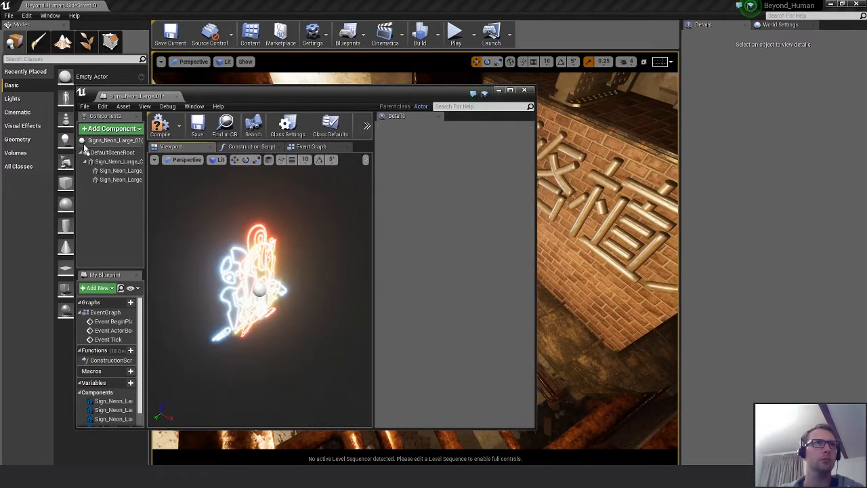
{"action": "left_click", "coordinate": [120, 171]}
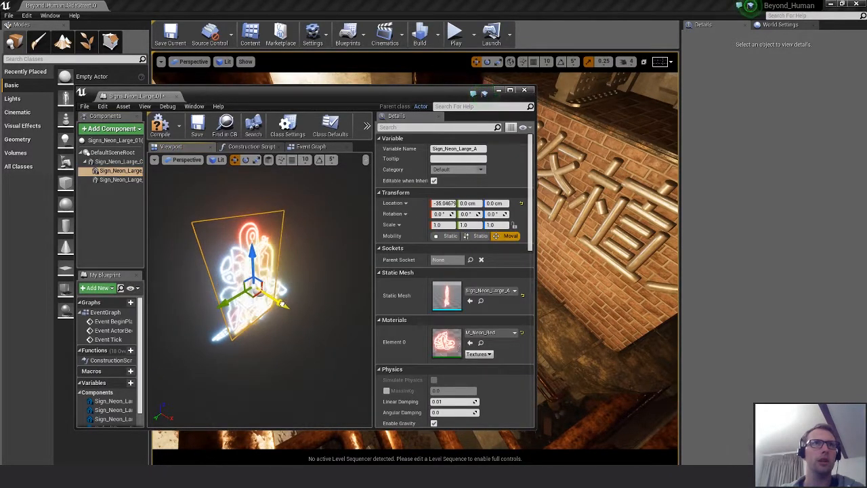
{"action": "mouse_move", "coordinate": [307, 342]}
{"action": "left_mouse_down", "text": "alt"}
{"action": "mouse_move", "coordinate": [359, 343]}
{"action": "mouse_move", "coordinate": [317, 344]}
{"action": "left_mouse_up", "text": "alt"}
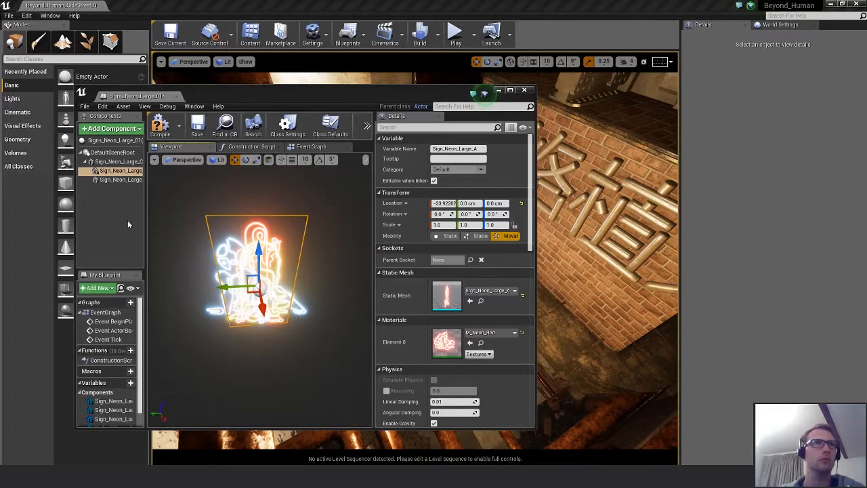
Offset the blue Sign_Neon_Large_B component along X to about -77.4 cm.
{"action": "left_click", "coordinate": [120, 179]}
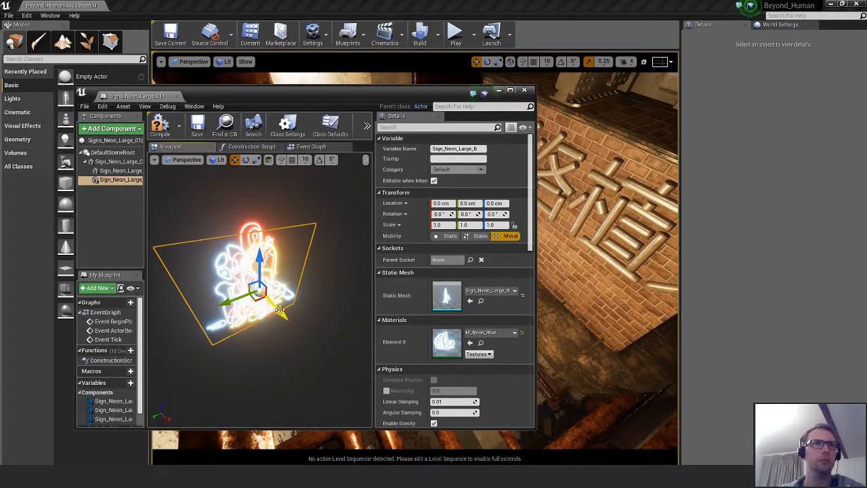
{"action": "left_click_drag", "start_coordinate": [280, 311], "coordinate": [263, 328]}
{"action": "mouse_move", "coordinate": [268, 290]}
{"action": "left_mouse_down"}
{"action": "mouse_move", "coordinate": [278, 296]}
{"action": "mouse_move", "coordinate": [271, 301]}
{"action": "mouse_move", "coordinate": [282, 296]}
{"action": "left_mouse_up"}
Switch the blueprint preview to Unlit and adjust Sign_Neon_Large_A along X to about -35.5 cm, between the other two signs.
{"action": "left_click", "coordinate": [219, 160]}
{"action": "left_click", "coordinate": [230, 180]}
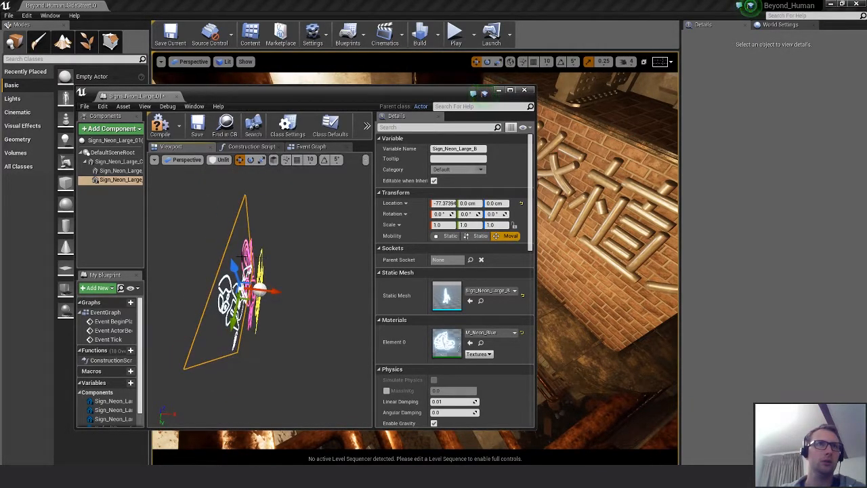
{"action": "left_click", "coordinate": [278, 293]}
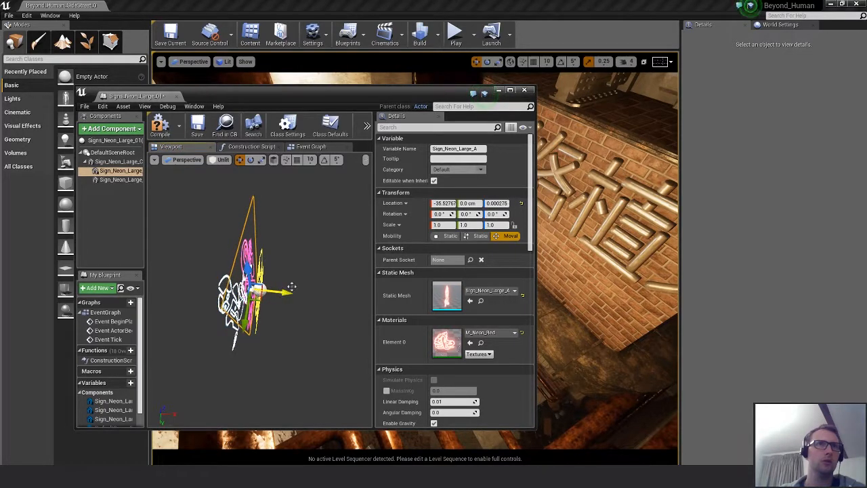
{"action": "left_click_drag", "start_coordinate": [291, 287], "coordinate": [309, 288]}
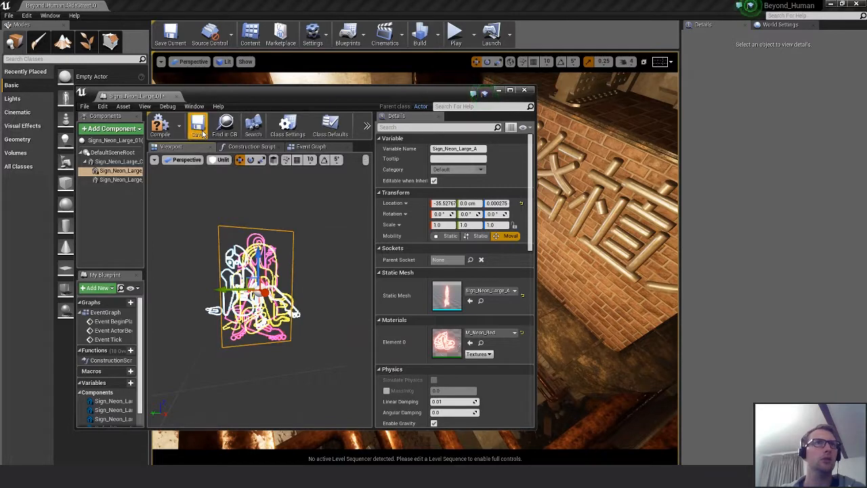
Close the sign blueprint and move the large neon sign in the level to about X -1777.5, Y -378.5, Z 884.
{"action": "left_click", "coordinate": [525, 90]}
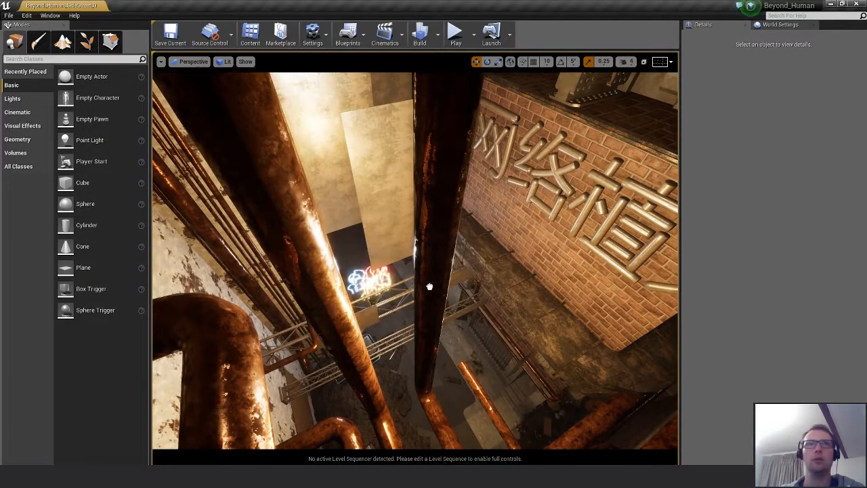
{"action": "left_click", "coordinate": [415, 301]}
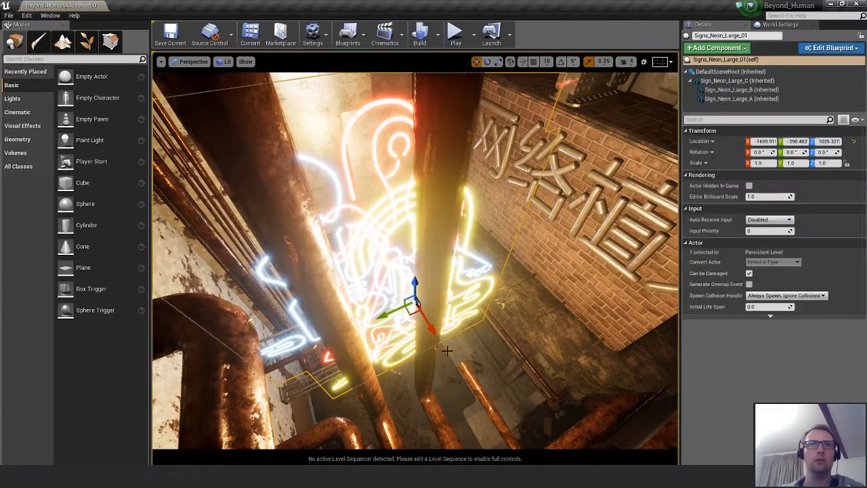
{"action": "left_click_drag", "start_coordinate": [425, 326], "coordinate": [415, 261]}
{"action": "mouse_move", "coordinate": [434, 284]}
{"action": "right_mouse_down"}
{"action": "mouse_move", "coordinate": [444, 288]}
{"action": "mouse_move", "coordinate": [433, 285]}
{"action": "right_mouse_up"}
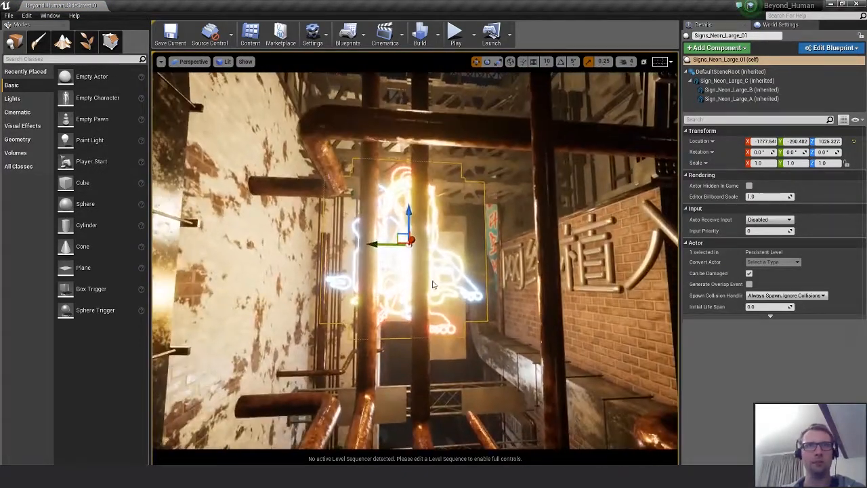
{"action": "left_click_drag", "start_coordinate": [403, 237], "coordinate": [435, 289]}
{"action": "mouse_move", "coordinate": [435, 289]}
{"action": "left_mouse_down", "text": "alt"}
{"action": "mouse_move", "coordinate": [468, 292]}
{"action": "mouse_move", "coordinate": [420, 305]}
{"action": "mouse_move", "coordinate": [410, 288]}
{"action": "mouse_move", "coordinate": [433, 285]}
{"action": "left_mouse_up", "text": "alt"}
{"action": "key", "text": "s"}
{"action": "right_click_drag", "start_coordinate": [434, 285], "coordinate": [550, 354]}
{"action": "key", "text": "a"}
{"action": "key", "text": "d"}
{"action": "key", "text": "a"}
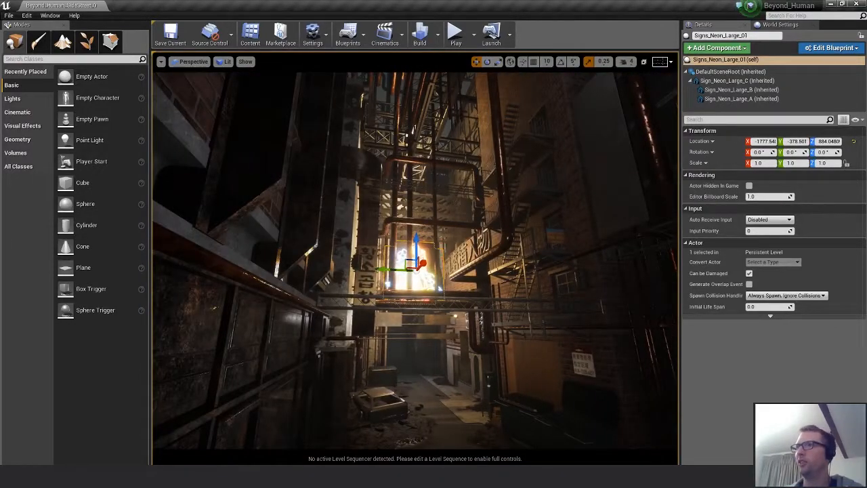
{"action": "right_click_drag", "start_coordinate": [434, 271], "coordinate": [407, 271]}
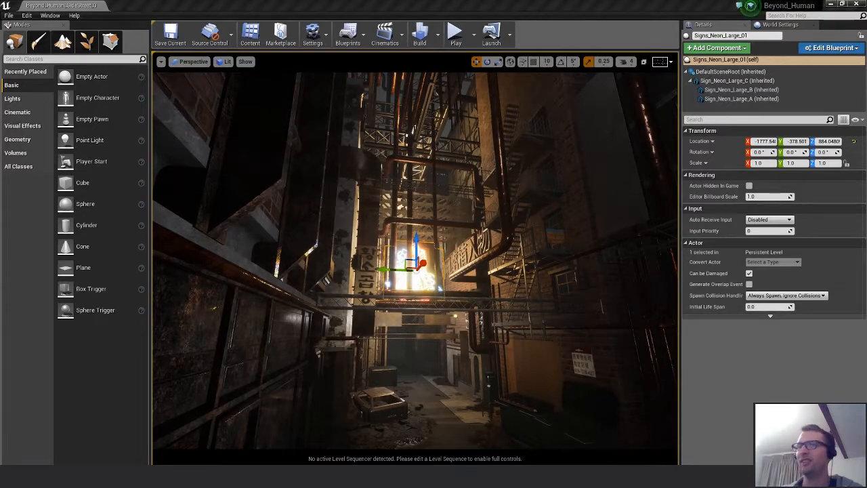
Set the emissive strength of the M_Neon_Blue material to 300.
{"action": "scroll", "coordinate": [269, 239], "scroll_direction": "down", "scroll_amount": 10}
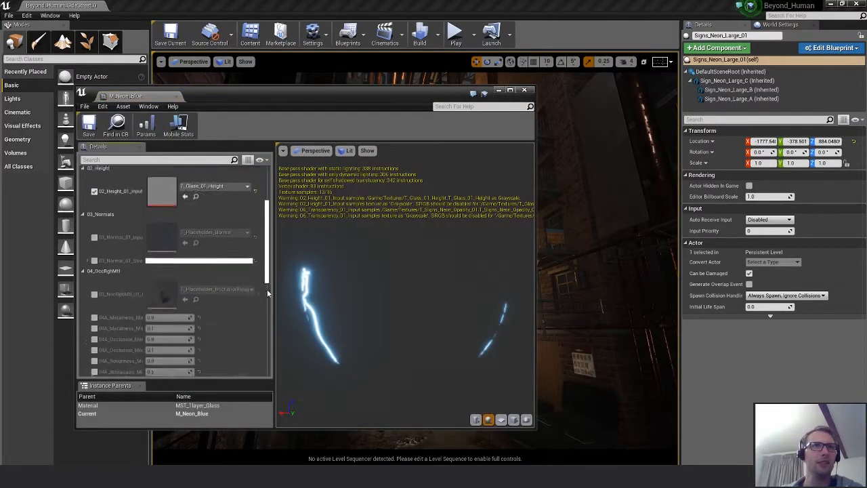
{"action": "left_click", "coordinate": [163, 244]}
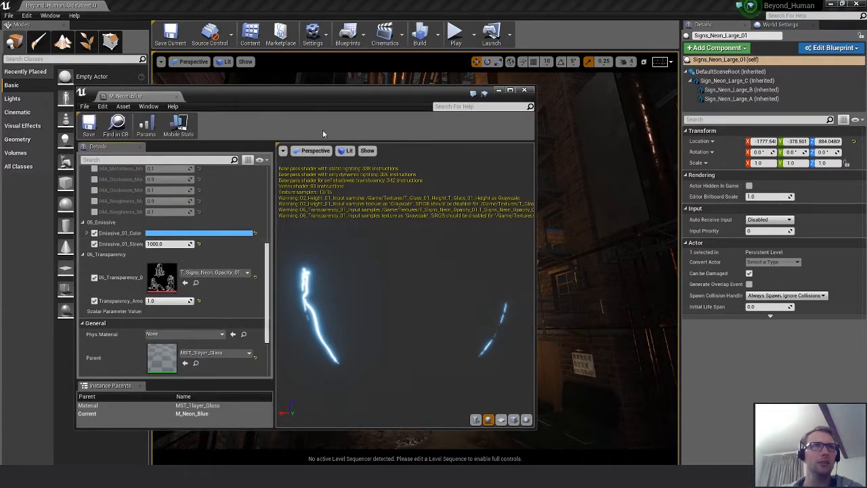
{"action": "type", "text": "300"}
{"action": "key", "text": "Return"}
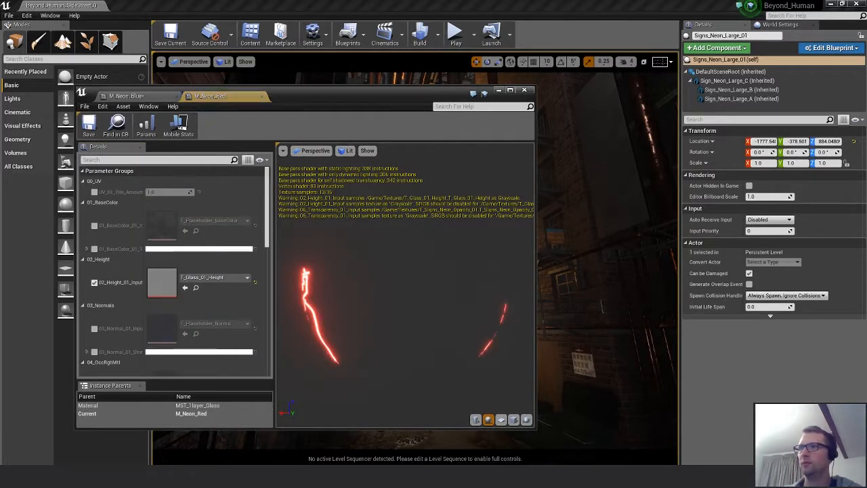
Set the emissive strength of the M_Neon_Yellow material to 300.
{"action": "scroll", "coordinate": [270, 285], "scroll_direction": "down", "scroll_amount": 10}
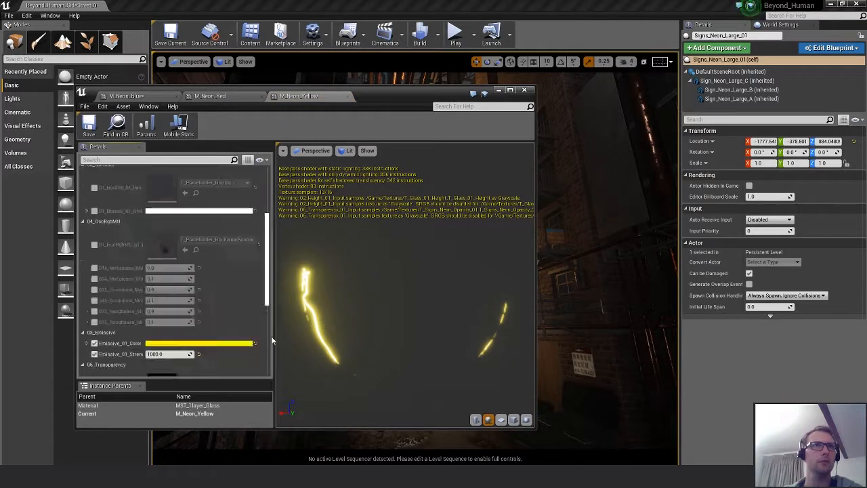
{"action": "left_click", "coordinate": [171, 199]}
{"action": "type", "text": "3"}
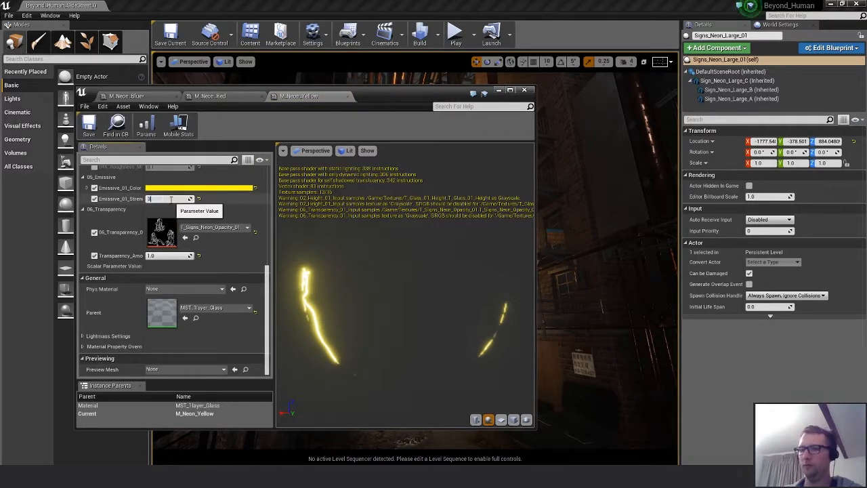
{"action": "type", "text": "00"}
{"action": "key", "text": "Return"}
Set the emissive strength of the M_Neon_Red material to 300.
{"action": "left_click", "coordinate": [210, 96]}
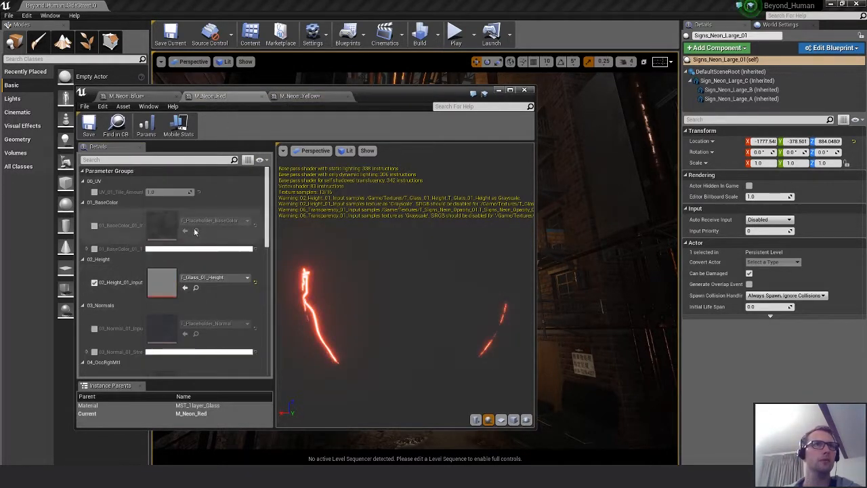
{"action": "scroll", "coordinate": [194, 232], "scroll_direction": "down", "scroll_amount": 10}
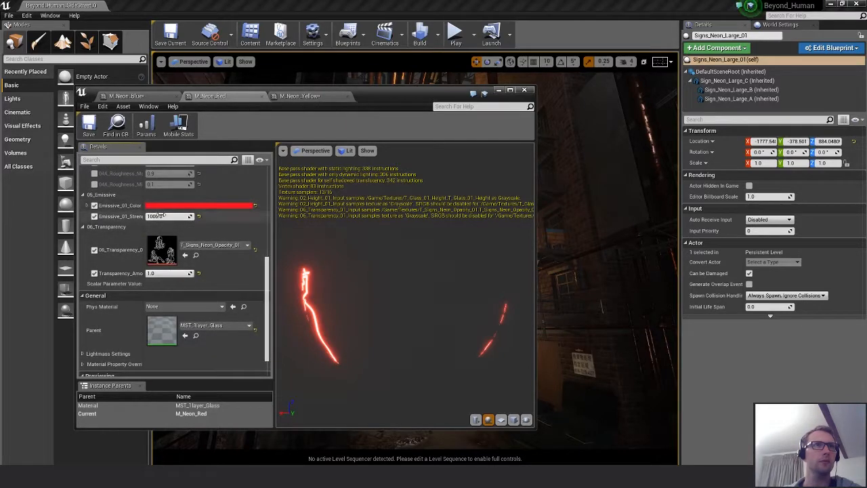
{"action": "left_click", "coordinate": [164, 215]}
{"action": "type", "text": "300"}
{"action": "key", "text": "Return"}
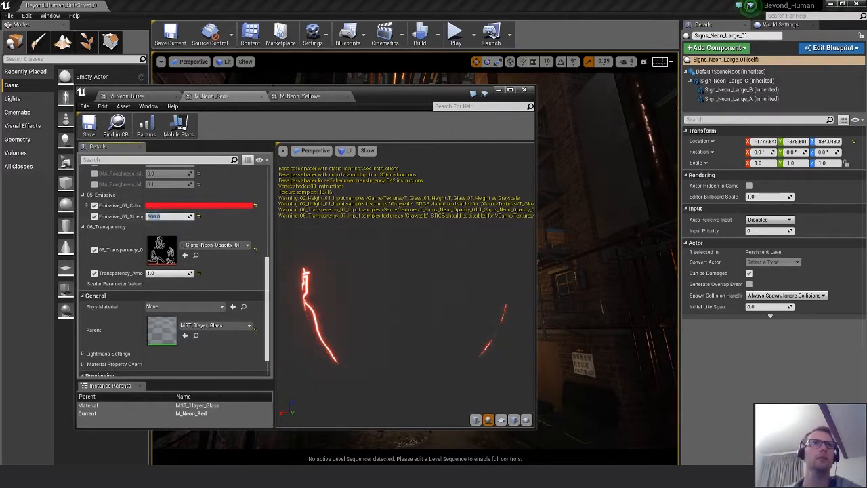
Save the M_Neon_Red, M_Neon_Blue and M_Neon_Yellow materials and close their editor window.
{"action": "left_click_drag", "start_coordinate": [385, 92], "coordinate": [698, 101]}
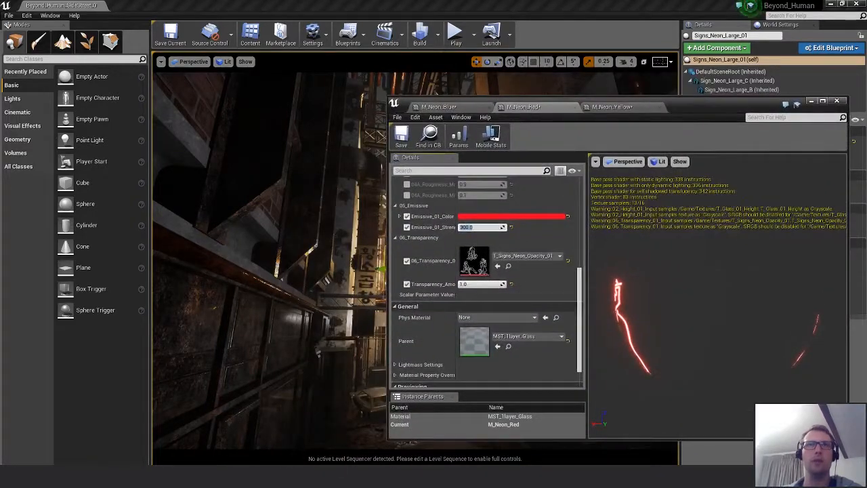
{"action": "left_click", "coordinate": [401, 135]}
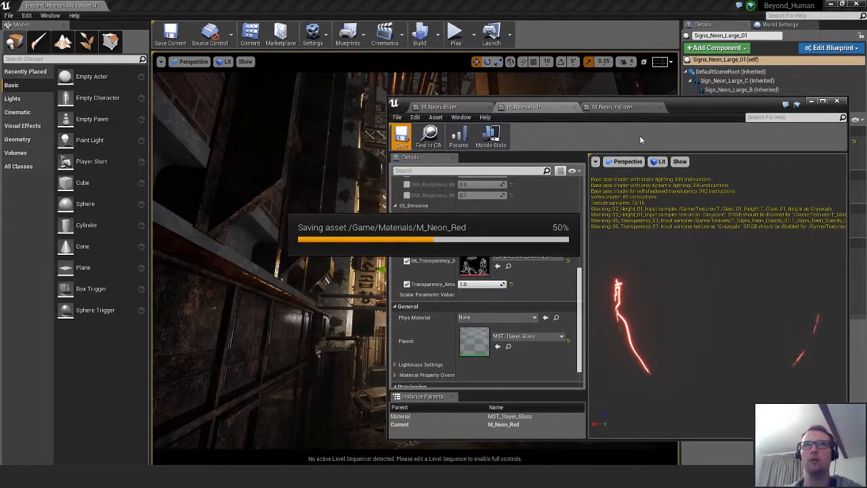
{"action": "left_click", "coordinate": [445, 107]}
{"action": "key", "text": "ctrl+s"}
{"action": "left_click", "coordinate": [613, 107]}
{"action": "key", "text": "ctrl+s"}
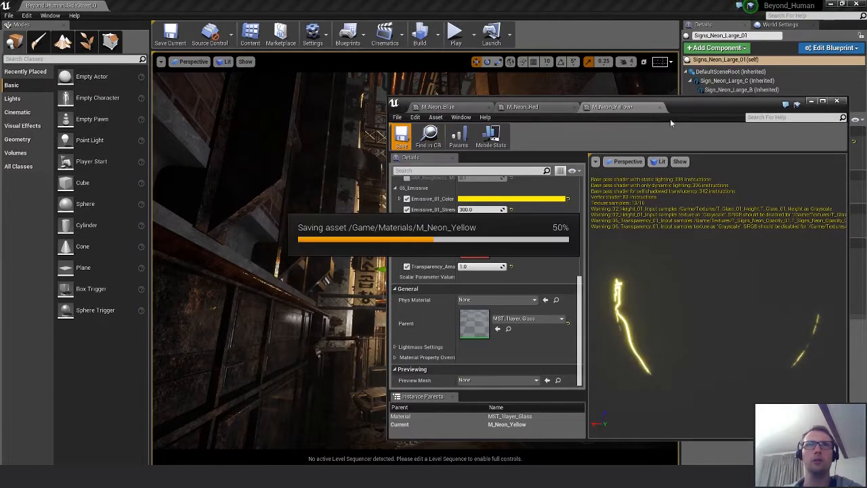
{"action": "left_click", "coordinate": [838, 101]}
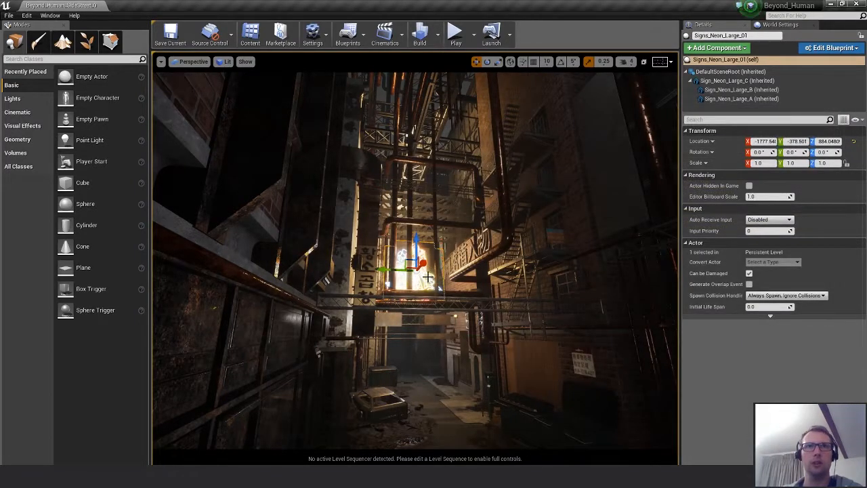
Check the point lights around the neon sign, try changing PointLight22's attenuation radius, and undo that change.
{"action": "key", "text": "Escape"}
{"action": "right_click_drag", "start_coordinate": [416, 261], "coordinate": [420, 349]}
{"action": "key", "text": "w"}
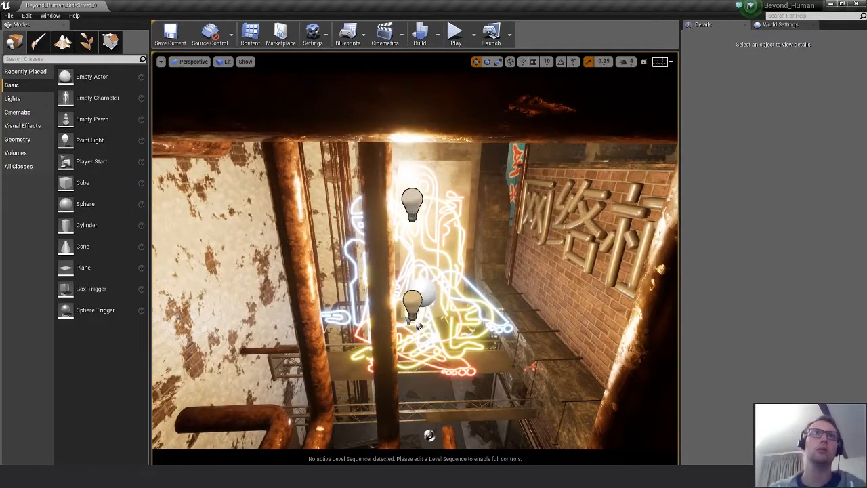
{"action": "left_click", "coordinate": [412, 203]}
{"action": "right_click_drag", "start_coordinate": [412, 203], "coordinate": [454, 202]}
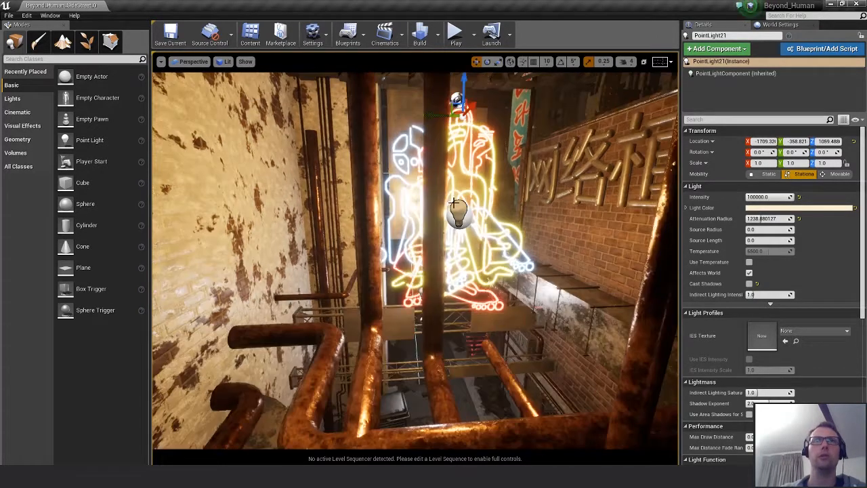
{"action": "right_click_drag", "start_coordinate": [532, 220], "coordinate": [533, 221]}
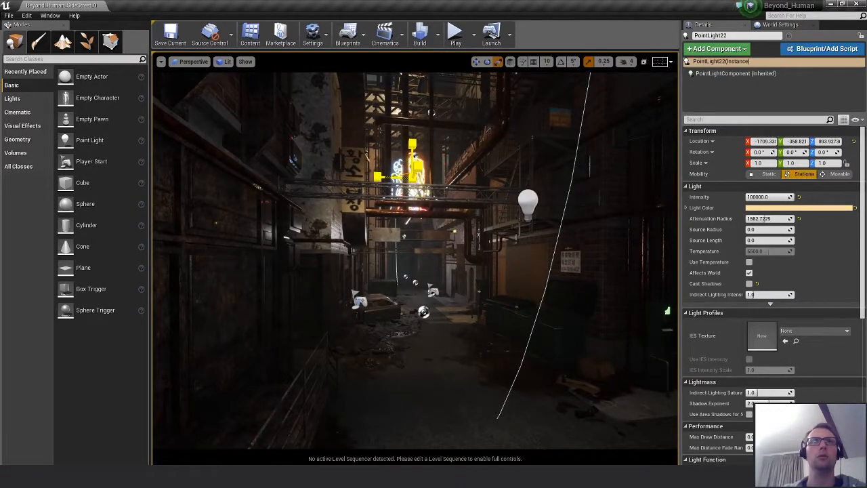
{"action": "left_click_drag", "start_coordinate": [766, 219], "coordinate": [764, 219]}
{"action": "key", "text": "ctrl+z"}
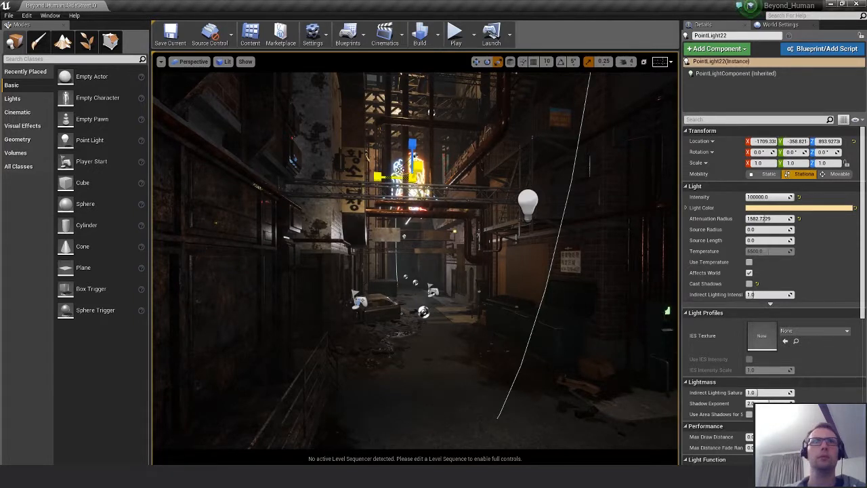
Try scaling the large neon sign up to 1.25 in the level and set its X, Y and Z scale back to 1.
{"action": "left_click", "coordinate": [414, 190]}
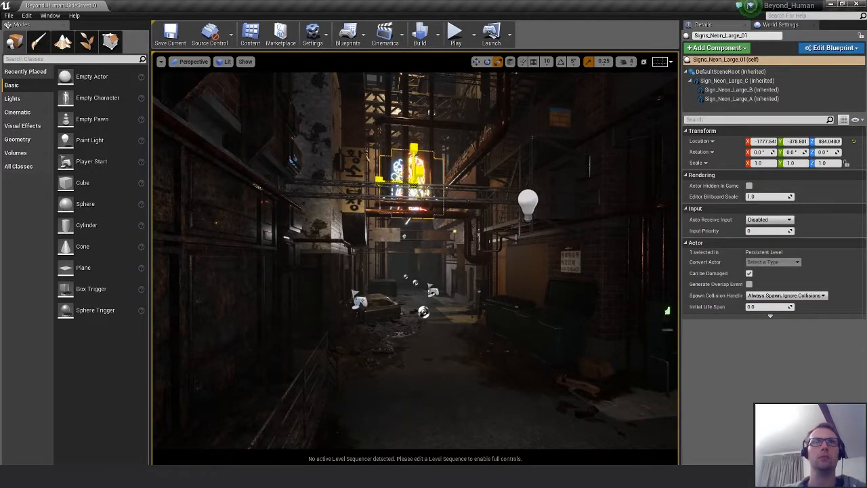
{"action": "left_click_drag", "start_coordinate": [414, 181], "coordinate": [421, 177]}
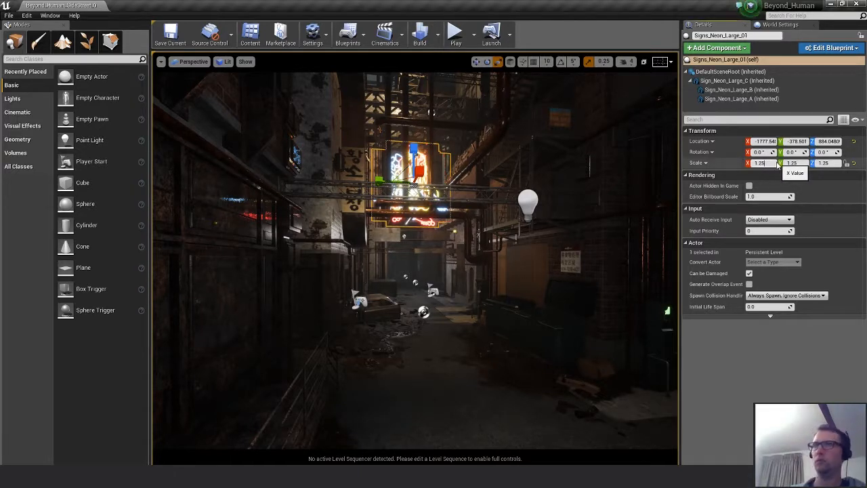
{"action": "left_click", "coordinate": [805, 165]}
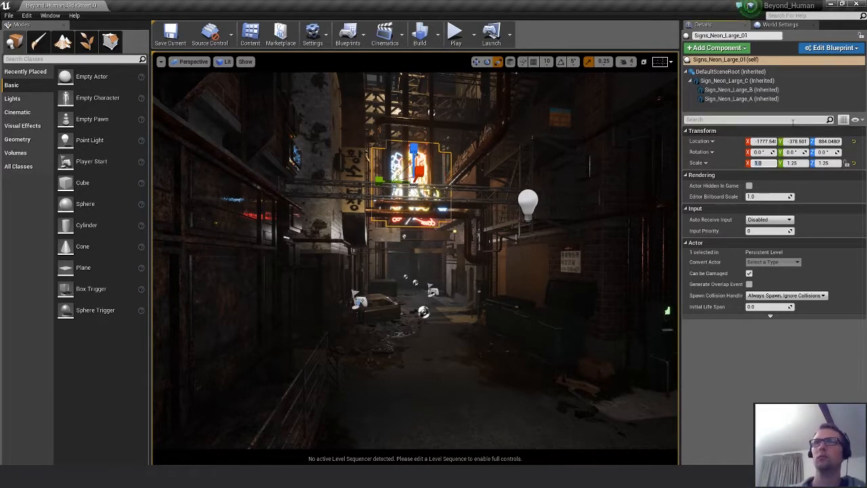
{"action": "type", "text": "1"}
{"action": "key", "text": "Tab"}
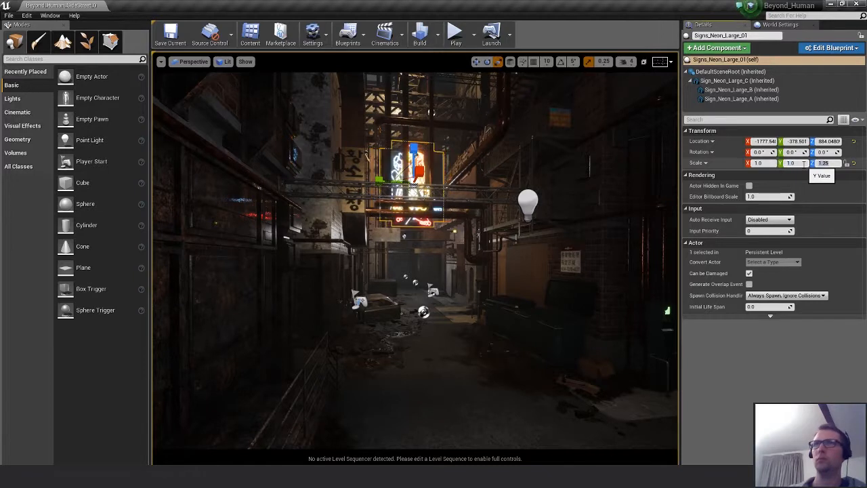
{"action": "type", "text": "1"}
{"action": "key", "text": "Return"}
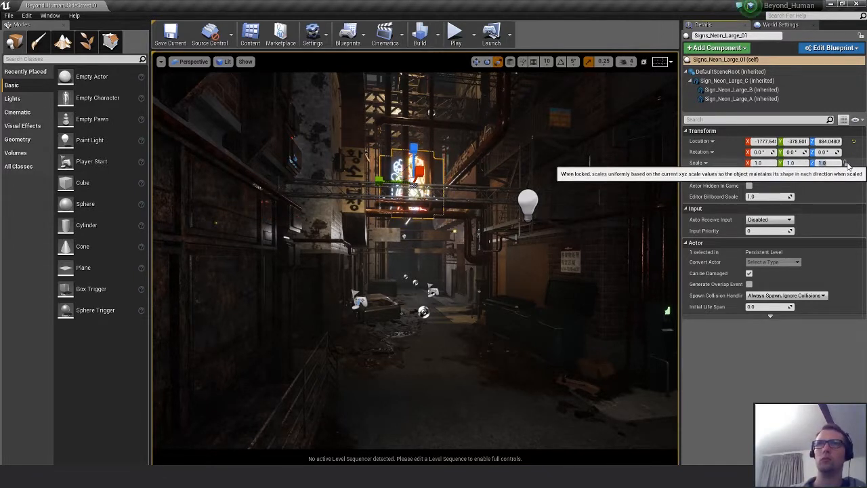
Scale the large neon sign uniformly to 1.1 with the scale proportions locked.
{"action": "left_click", "coordinate": [805, 164]}
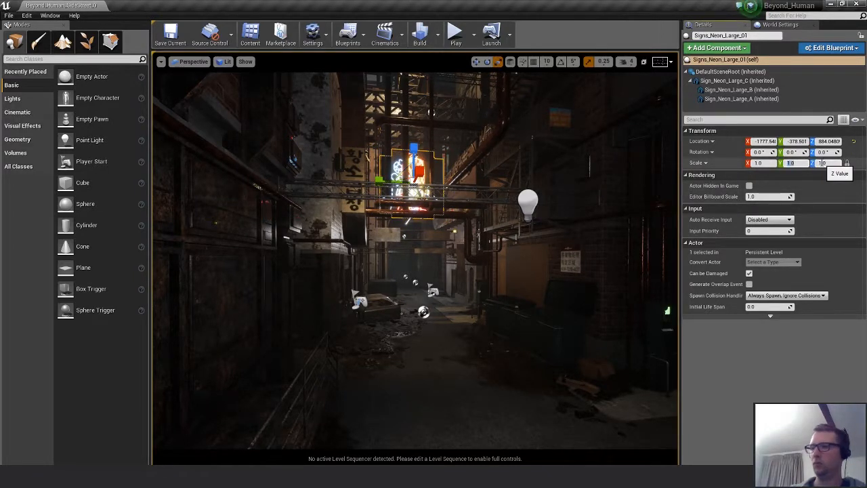
{"action": "type", "text": "1.1"}
{"action": "key", "text": "Return"}
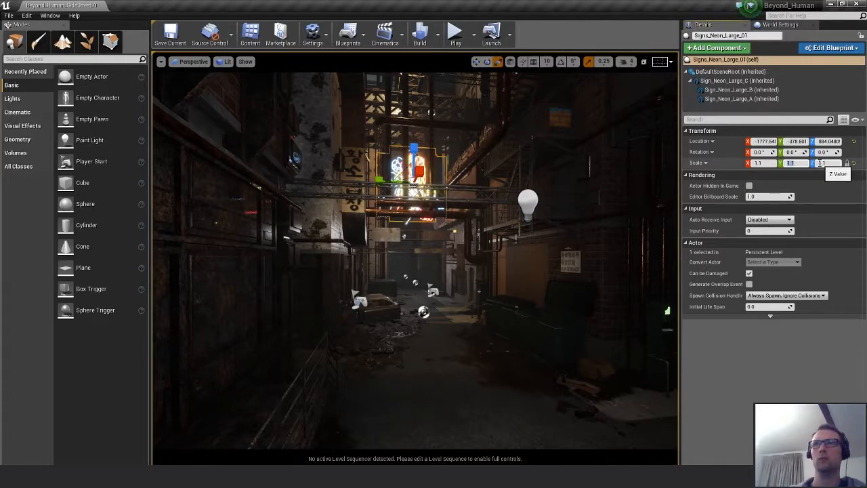
Raise the large neon sign to a Z location of about 1106 and stretch its X scale to 2.0.
{"action": "key", "text": "f"}
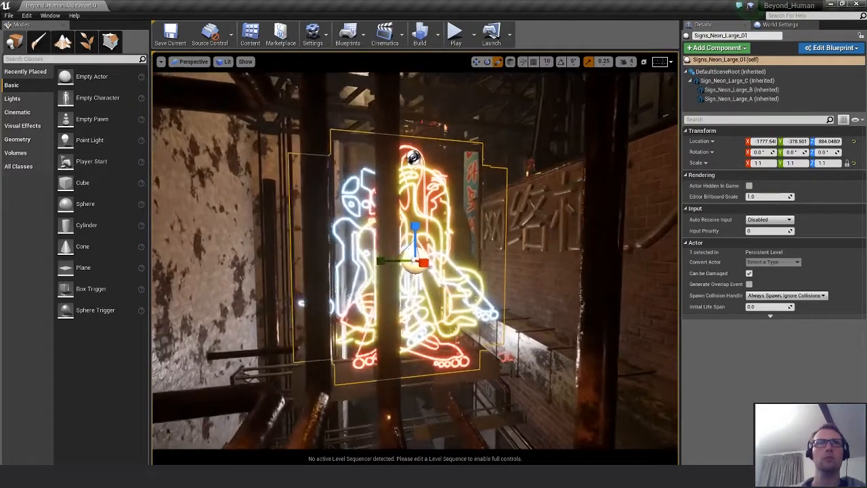
{"action": "left_click_drag", "start_coordinate": [460, 286], "coordinate": [470, 292], "text": "alt"}
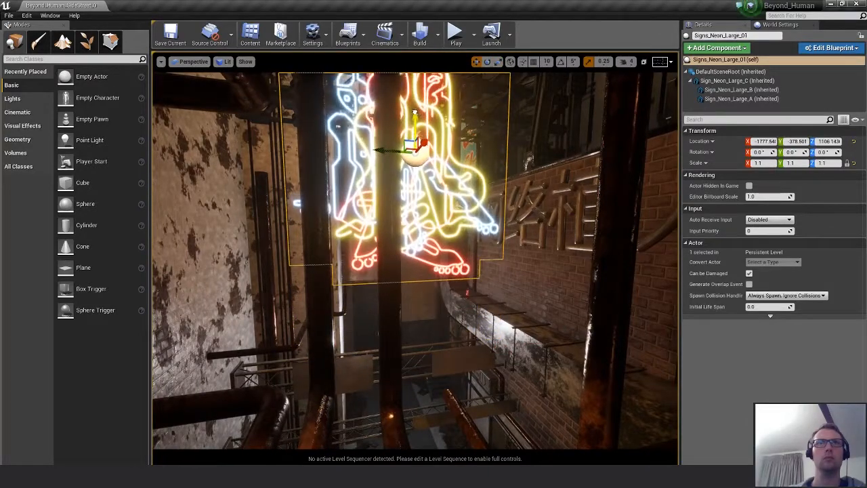
{"action": "scroll", "coordinate": [415, 113], "scroll_direction": "down", "scroll_amount": 10}
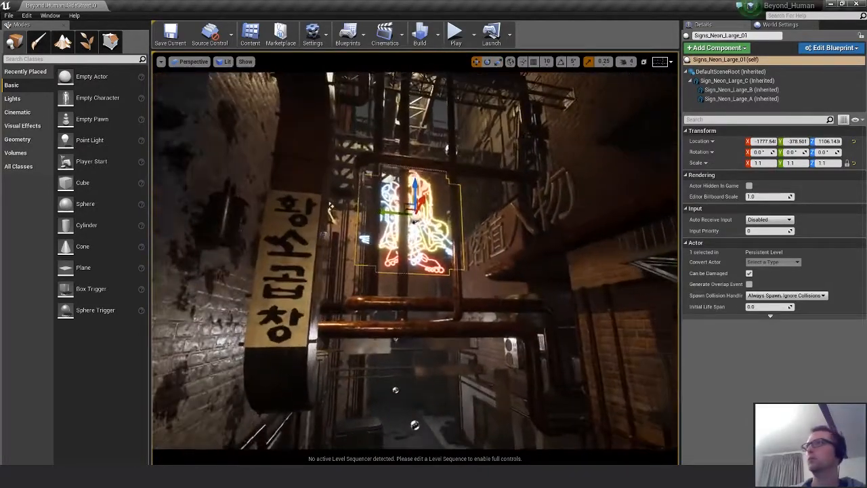
{"action": "left_click_drag", "start_coordinate": [331, 205], "coordinate": [466, 290], "text": "alt"}
{"action": "left_click_drag", "start_coordinate": [425, 199], "coordinate": [434, 187]}
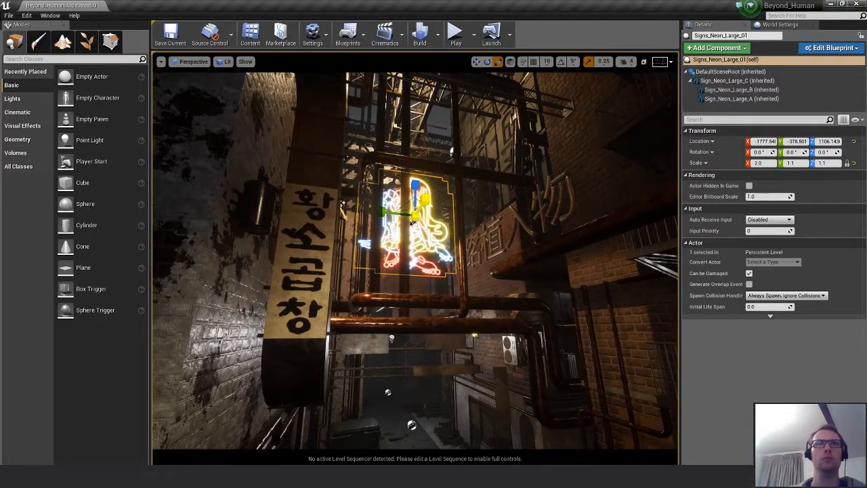
{"action": "left_click_drag", "start_coordinate": [438, 274], "coordinate": [400, 227], "text": "alt"}
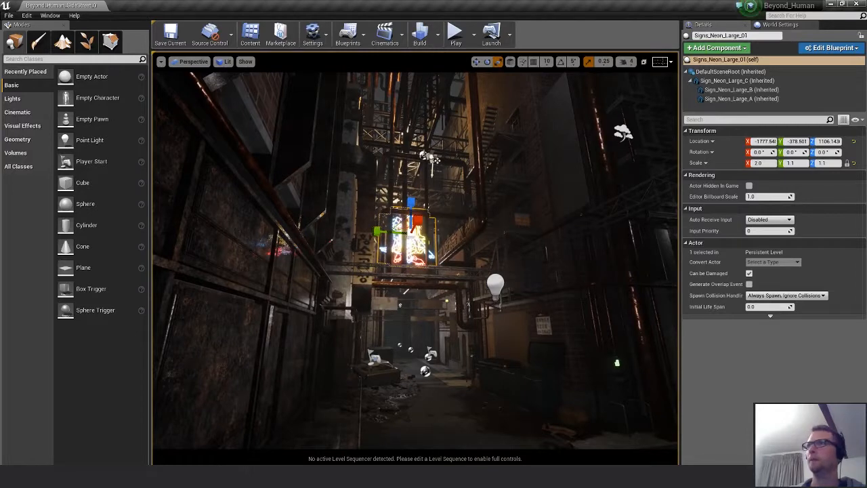
Open the large neon sign's blueprint for editing and shift its red figure layer sideways and slightly up.
{"action": "left_click", "coordinate": [832, 48]}
{"action": "left_click", "coordinate": [810, 62]}
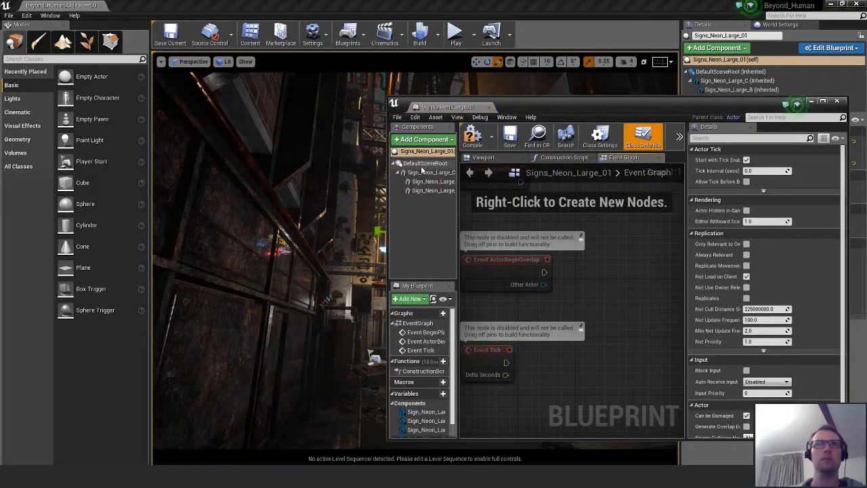
{"action": "left_click", "coordinate": [483, 158]}
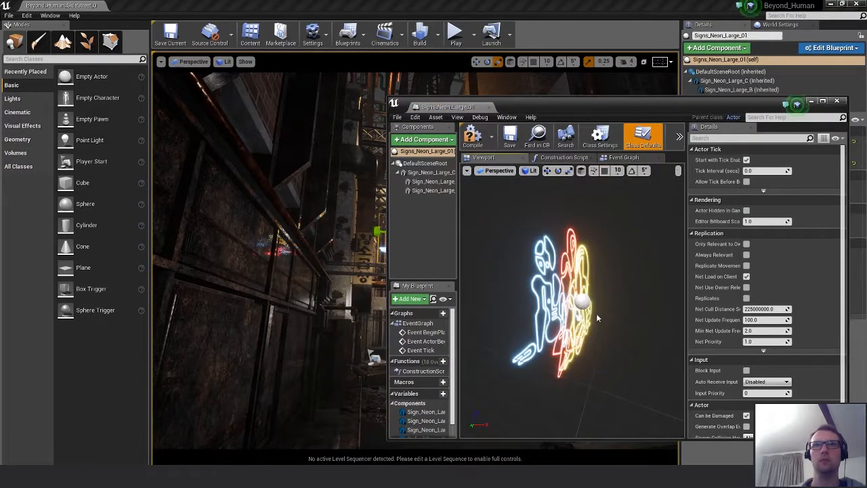
{"action": "left_click_drag", "start_coordinate": [597, 316], "coordinate": [621, 308]}
{"action": "left_click", "coordinate": [555, 288]}
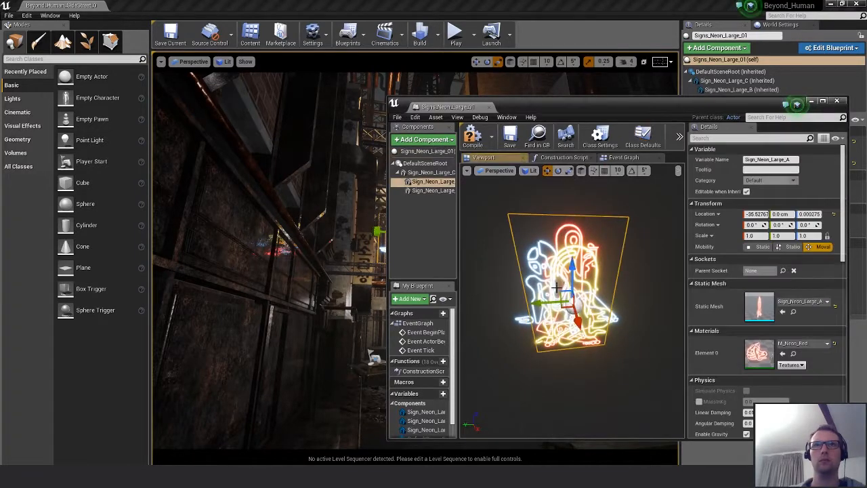
{"action": "left_click_drag", "start_coordinate": [563, 293], "coordinate": [574, 286]}
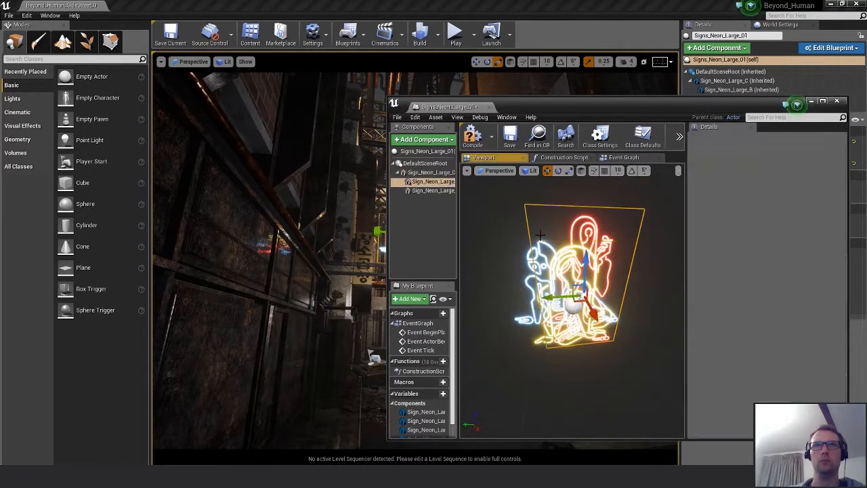
Move the blue layer to about Y 19.65, Z -58.37 and scale it uniformly to 0.9375.
{"action": "left_click", "coordinate": [528, 308]}
{"action": "left_click", "coordinate": [550, 302]}
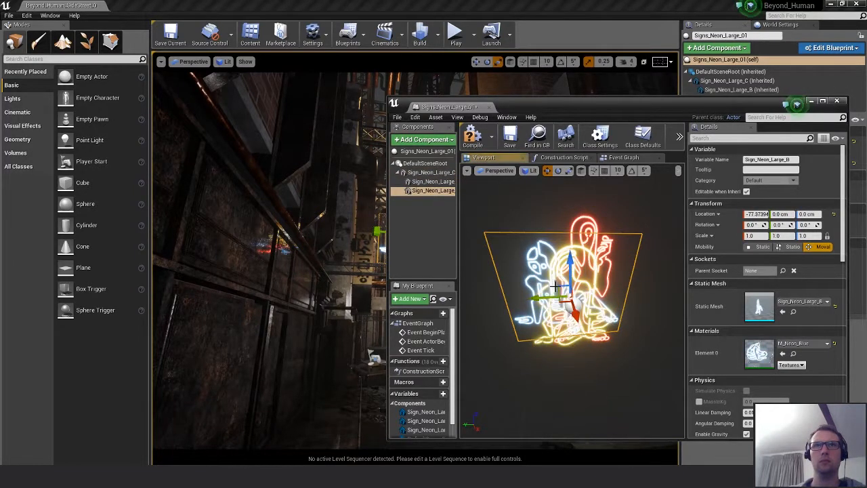
{"action": "left_click_drag", "start_coordinate": [551, 301], "coordinate": [573, 308]}
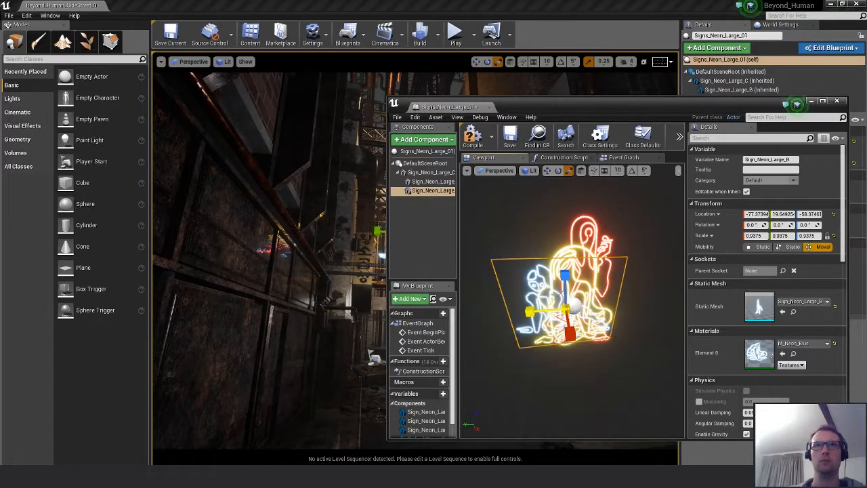
With the blueprint editor beside the alley view, raise the blue layer to about Z -31 and adjust the red layer to about Y -50, Z 24.
{"action": "left_click_drag", "start_coordinate": [522, 101], "coordinate": [698, 98]}
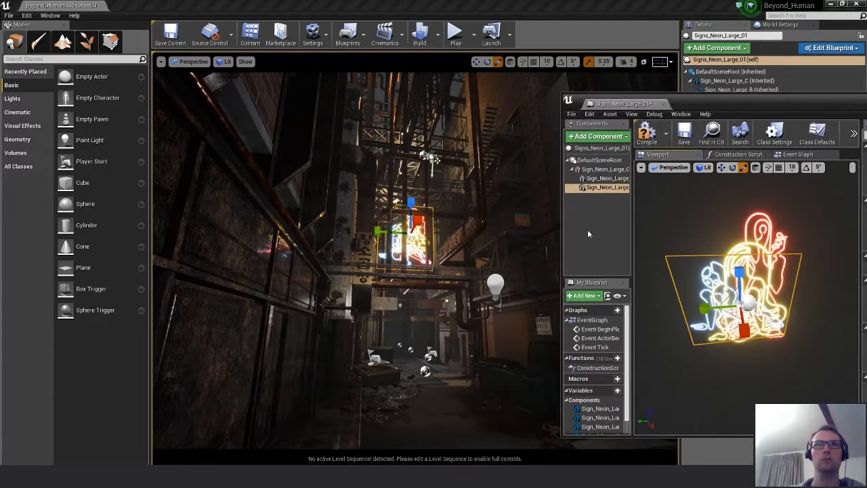
{"action": "left_click", "coordinate": [434, 158]}
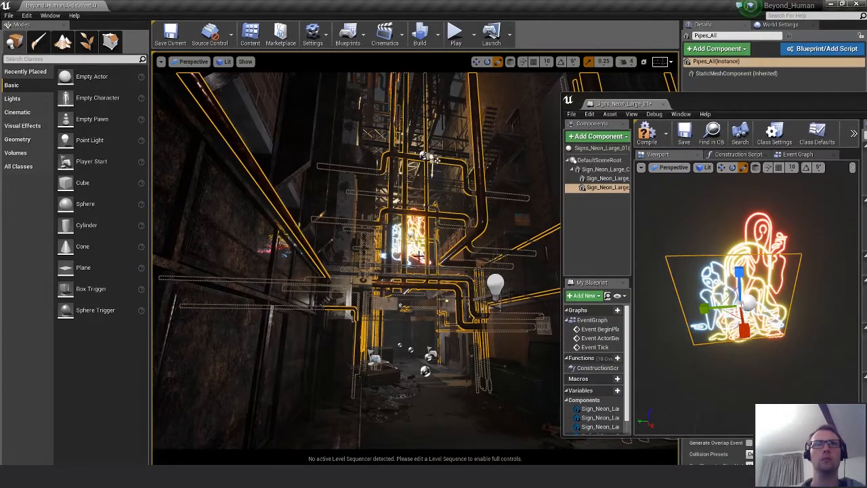
{"action": "key", "text": "Escape"}
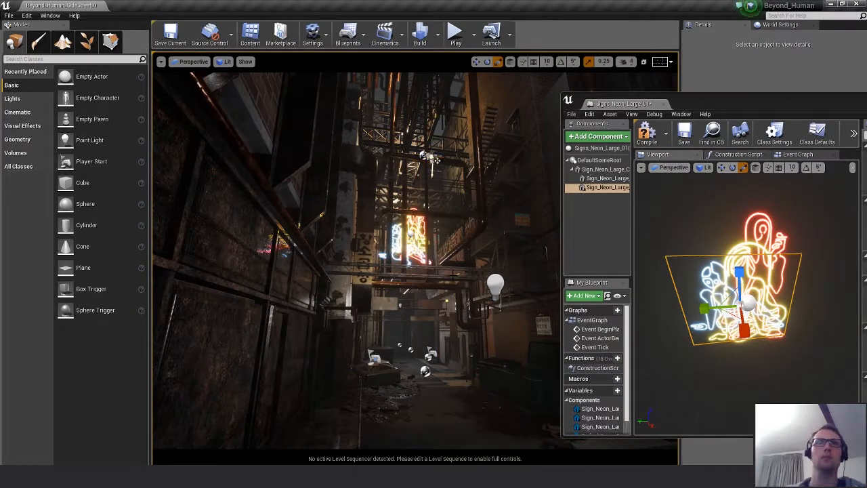
{"action": "left_click", "coordinate": [779, 289]}
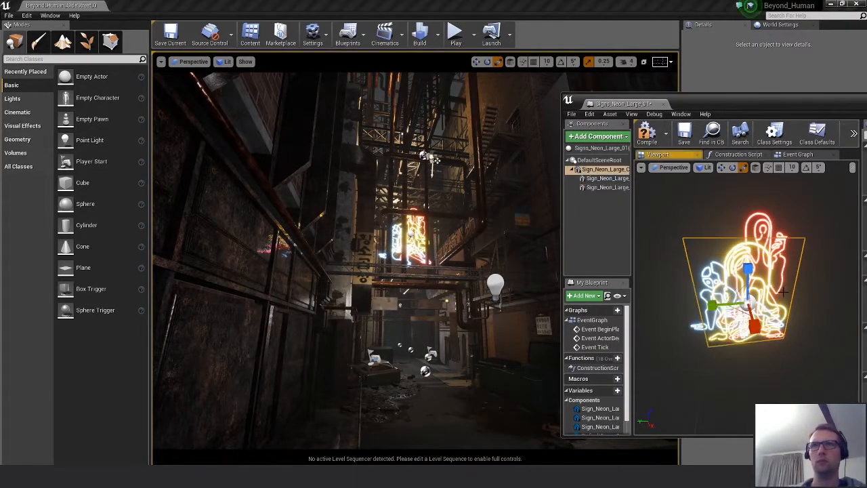
{"action": "left_click", "coordinate": [697, 325]}
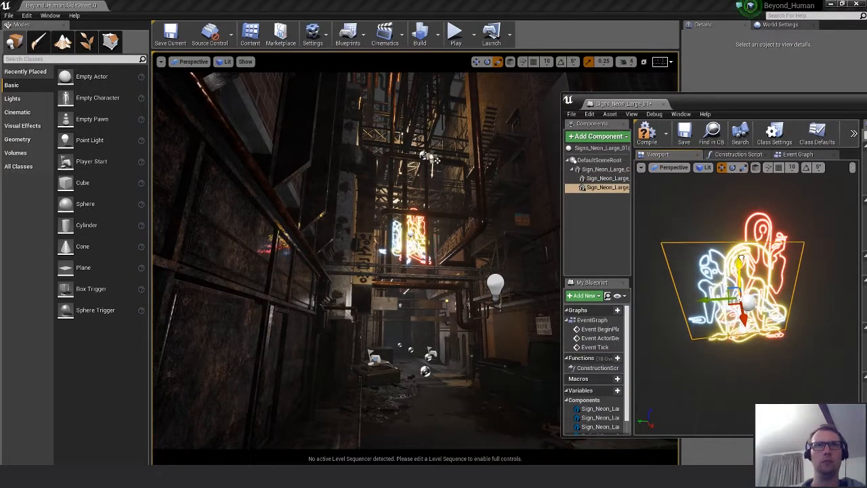
{"action": "left_click_drag", "start_coordinate": [741, 258], "coordinate": [752, 285]}
{"action": "left_click", "coordinate": [749, 271]}
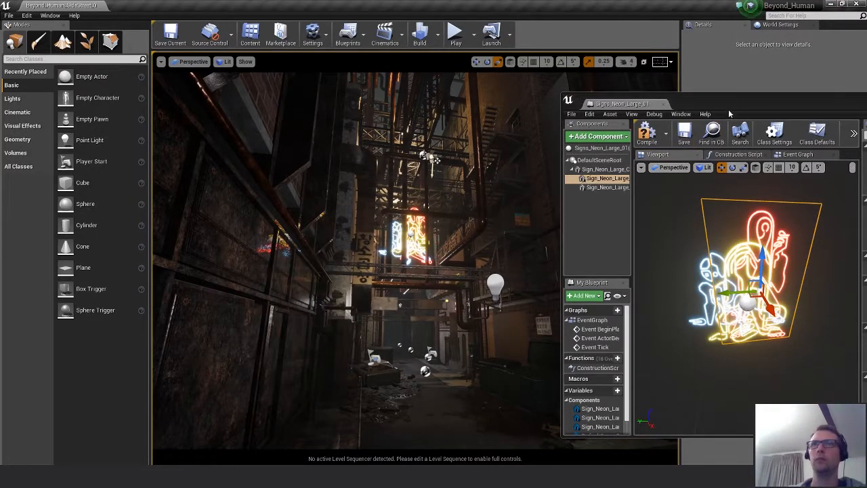
Lower M_Neon_Blue's emissive strength to 100 and save, then reduce it further to 50 and save again.
{"action": "left_click_drag", "start_coordinate": [730, 114], "coordinate": [604, 111]}
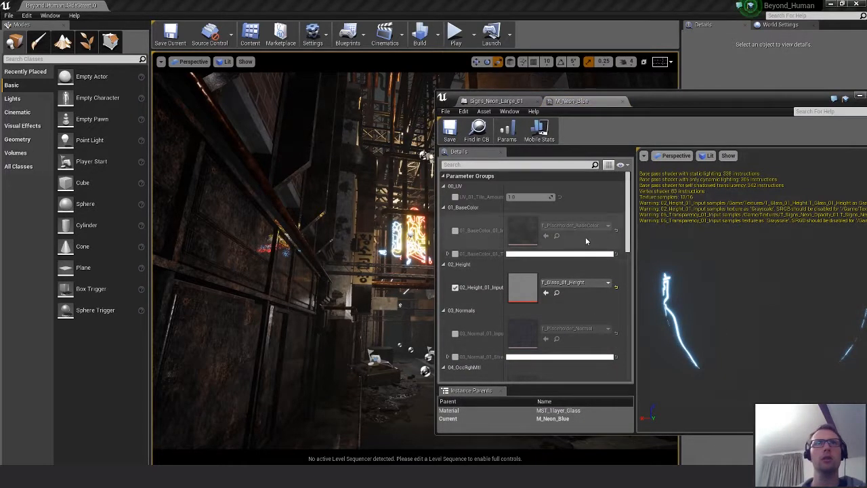
{"action": "scroll", "coordinate": [529, 292], "scroll_direction": "down", "scroll_amount": 10}
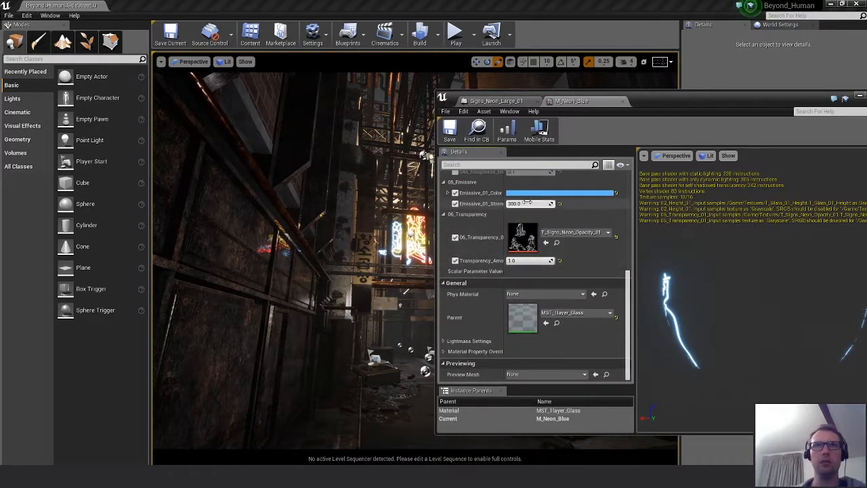
{"action": "type", "text": "0"}
{"action": "key", "text": "Return"}
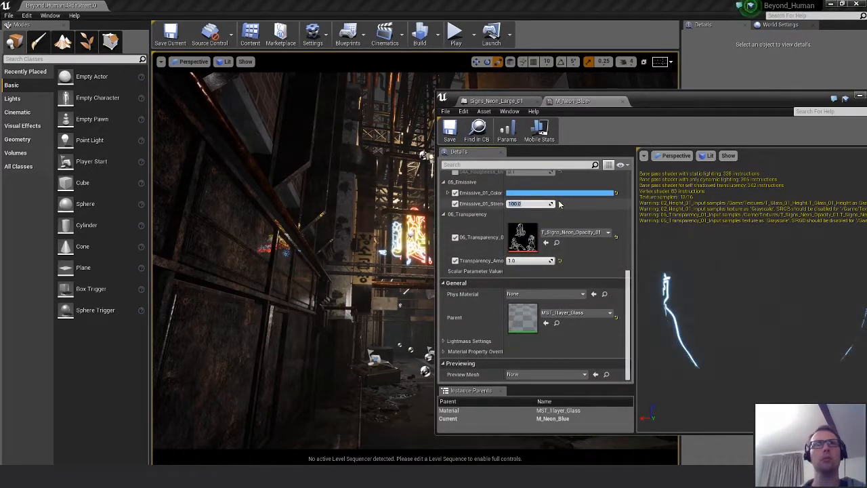
{"action": "left_click", "coordinate": [450, 131]}
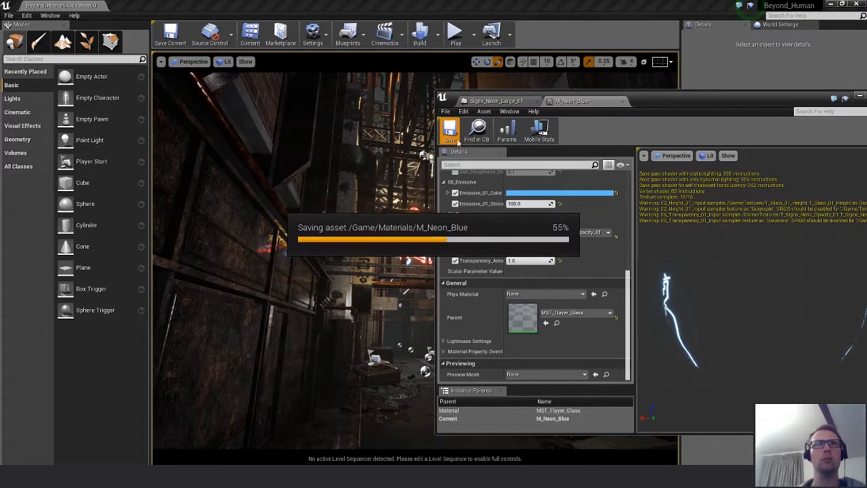
{"action": "left_click", "coordinate": [531, 205]}
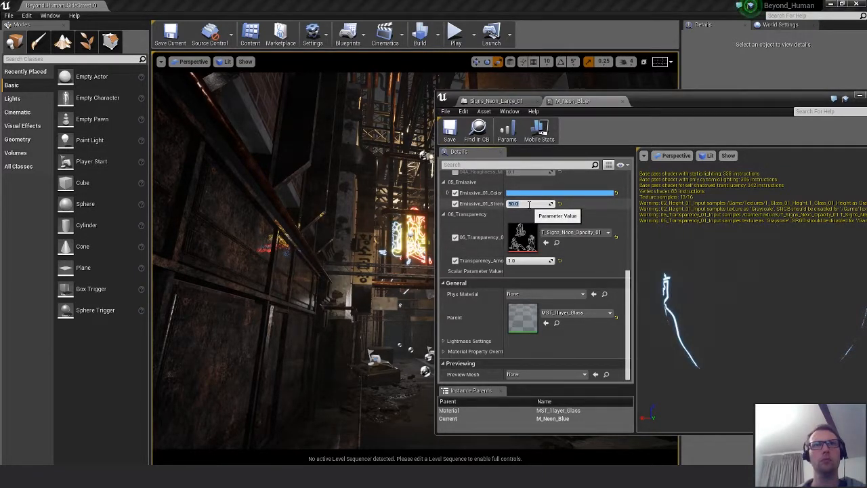
{"action": "key", "text": "Return"}
{"action": "left_click", "coordinate": [450, 130]}
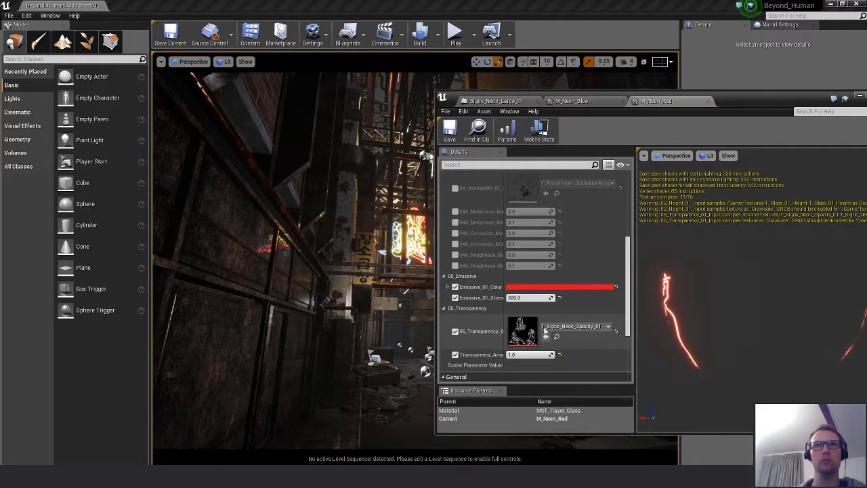
Set the emissive strength of M_Neon_Red to 50 and save the material instance.
{"action": "left_click", "coordinate": [532, 297]}
{"action": "type", "text": "50"}
{"action": "key", "text": "Return"}
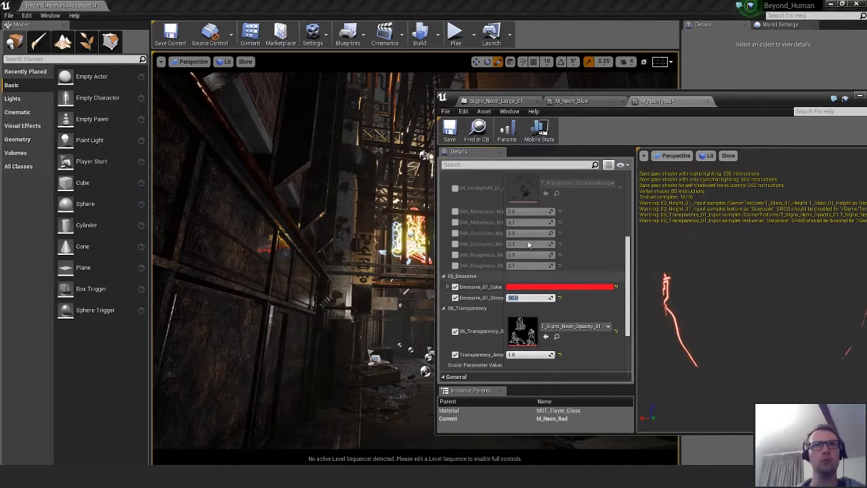
{"action": "left_click", "coordinate": [450, 131]}
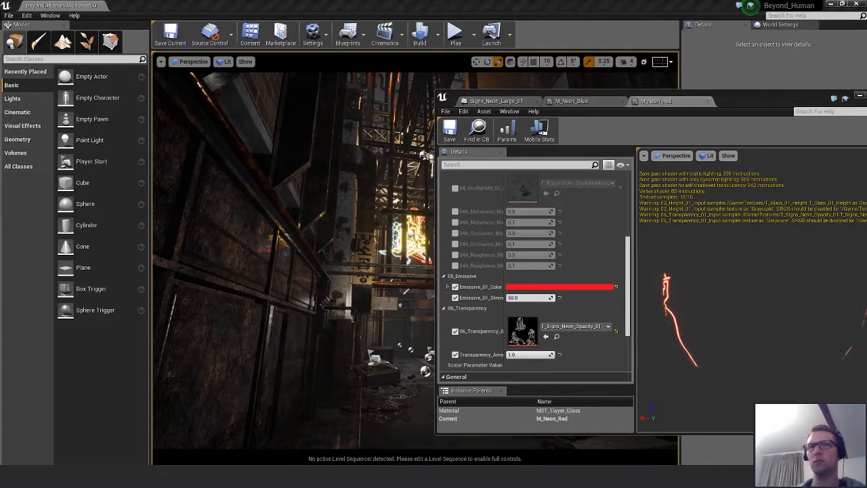
Set the emissive strength of M_Neon_Yellow to 50 and save the material instance.
{"action": "scroll", "coordinate": [555, 313], "scroll_direction": "down", "scroll_amount": 5}
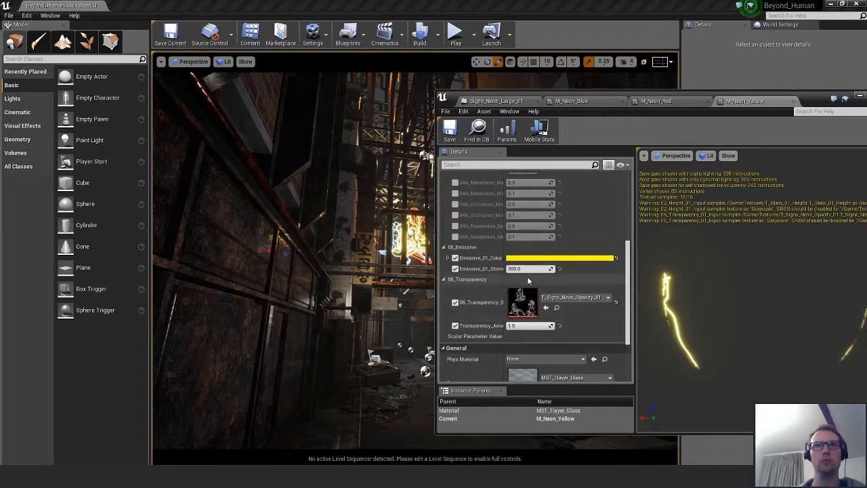
{"action": "left_click", "coordinate": [532, 269]}
{"action": "type", "text": "50"}
{"action": "key", "text": "Return"}
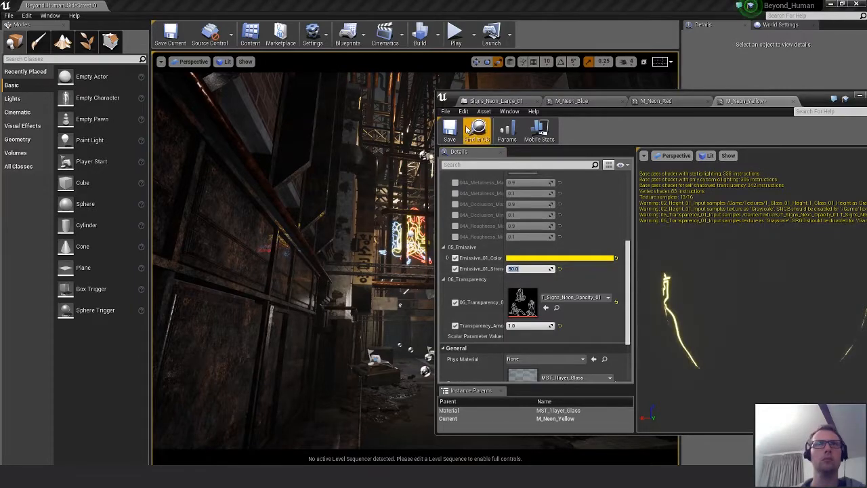
{"action": "left_click", "coordinate": [450, 131]}
Close the asset editor window and examine the brightness of the neon sign in the alley.
{"action": "left_click_drag", "start_coordinate": [739, 99], "coordinate": [564, 134]}
{"action": "left_click", "coordinate": [717, 128]}
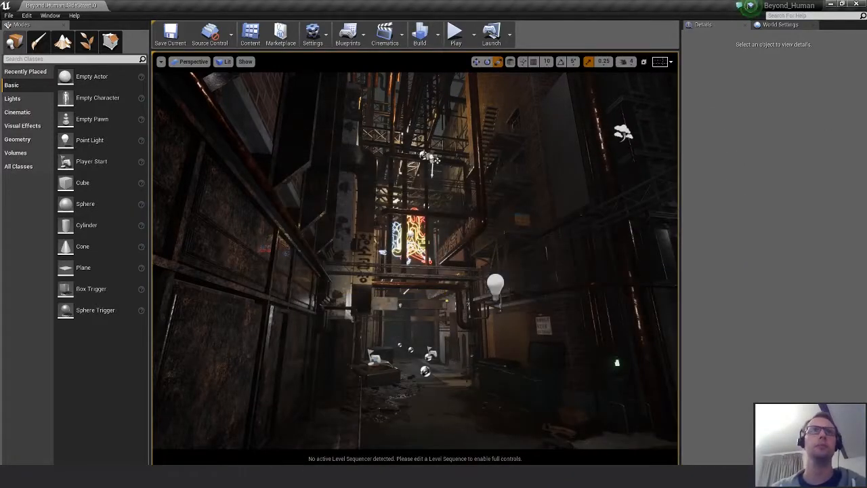
{"action": "right_click_drag", "start_coordinate": [592, 165], "coordinate": [565, 155]}
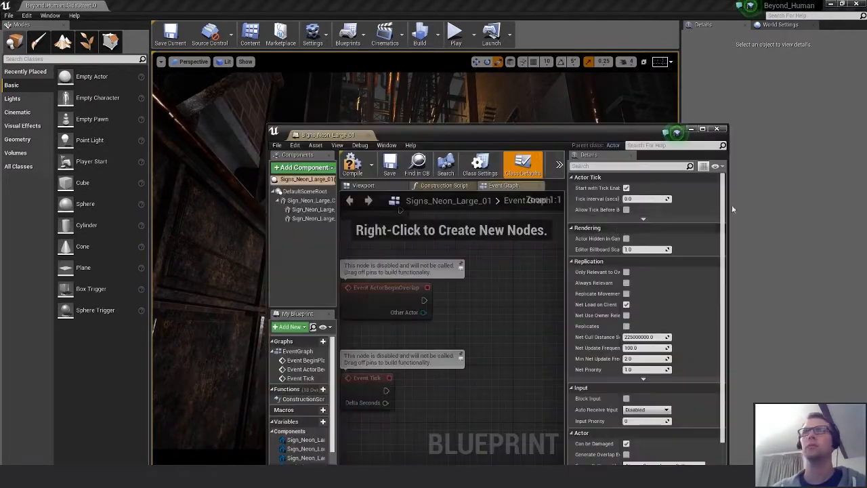
Try zeroing the red layer's X, Y and Z location in the sign blueprint, and undo that change.
{"action": "left_click", "coordinate": [361, 185]}
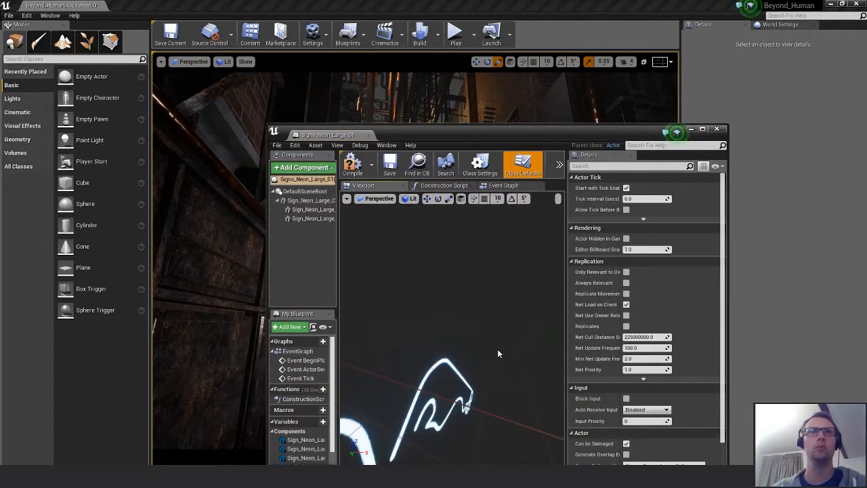
{"action": "scroll", "coordinate": [497, 349], "scroll_direction": "down", "scroll_amount": 5}
{"action": "left_click", "coordinate": [453, 284]}
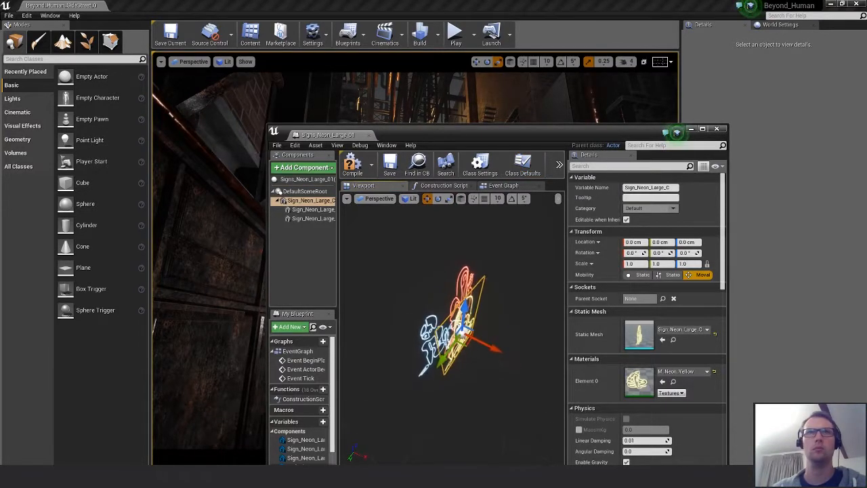
{"action": "left_click", "coordinate": [462, 277]}
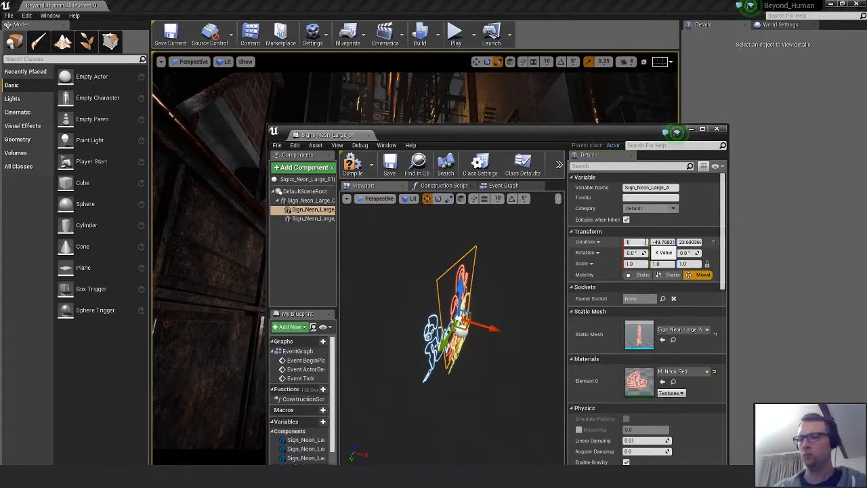
{"action": "key", "text": "Tab"}
{"action": "type", "text": "0"}
{"action": "key", "text": "Tab"}
{"action": "type", "text": "0"}
{"action": "key", "text": "Return"}
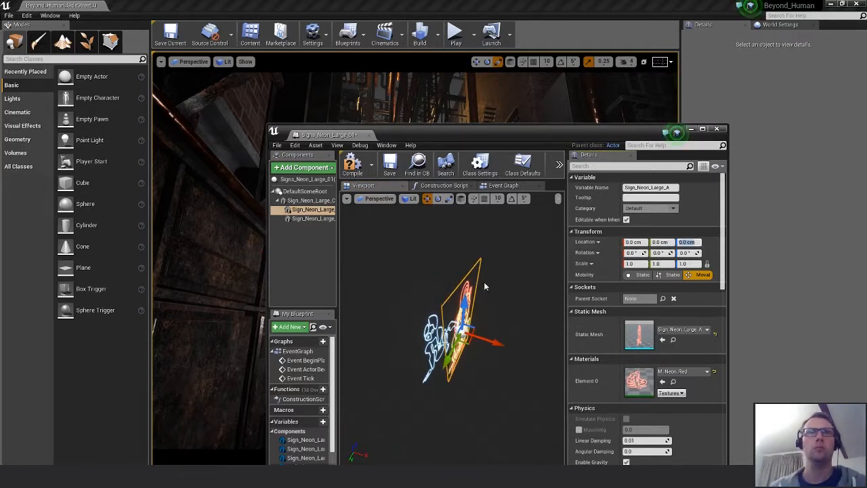
{"action": "left_click", "coordinate": [434, 338]}
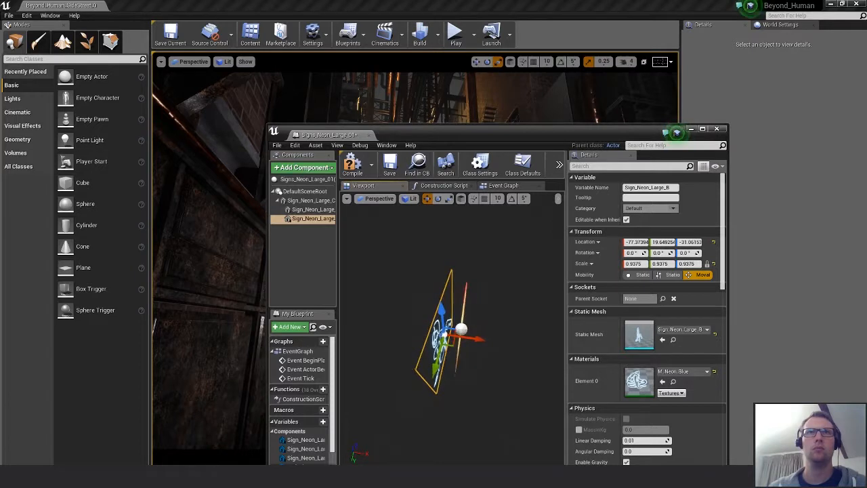
{"action": "left_click", "coordinate": [550, 268]}
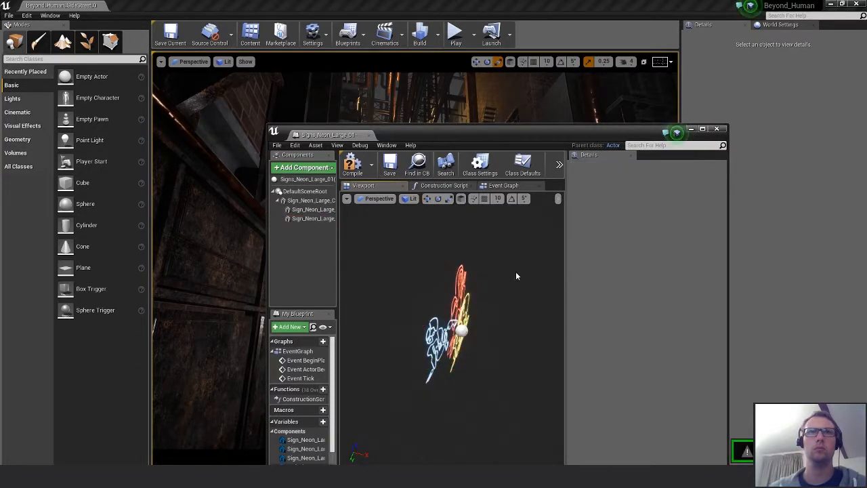
Set the red layer's Y and Z location to 0 while keeping its X depth offset.
{"action": "left_click", "coordinate": [460, 288]}
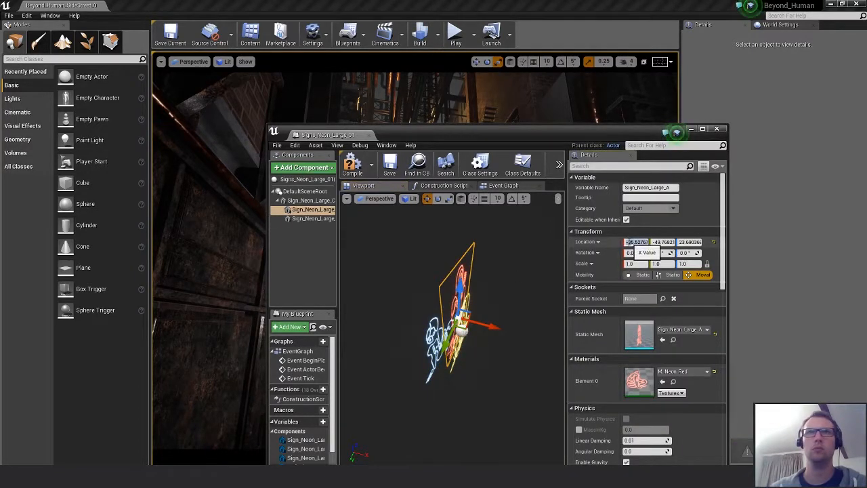
{"action": "key", "text": "Tab"}
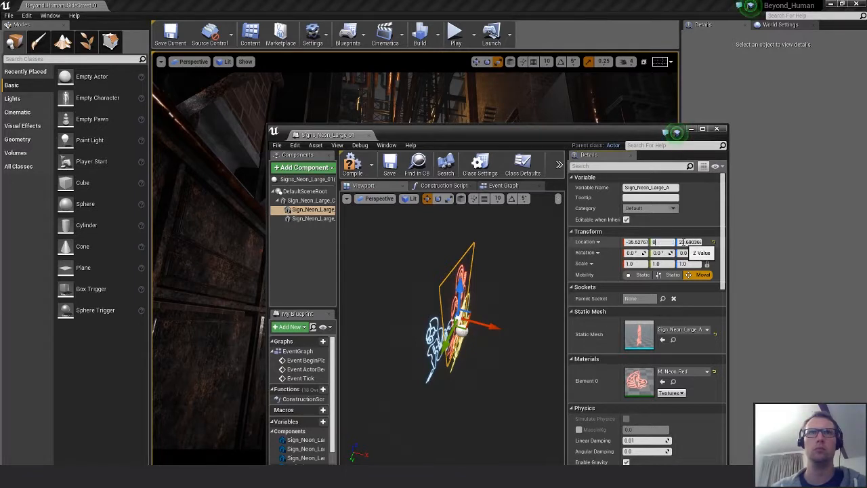
{"action": "type", "text": "0"}
{"action": "key", "text": "Return"}
{"action": "key", "text": "ctrl+z"}
{"action": "key", "text": "ctrl+z"}
{"action": "key", "text": "ctrl+z"}
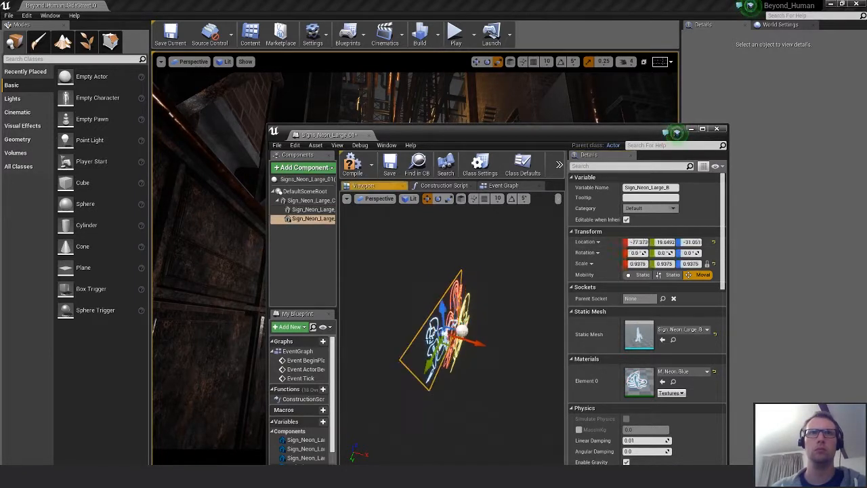
Set the blue layer's Y and Z location to 0 while keeping its X depth offset.
{"action": "left_click", "coordinate": [660, 242]}
{"action": "type", "text": "0"}
{"action": "key", "text": "Tab"}
{"action": "type", "text": "0"}
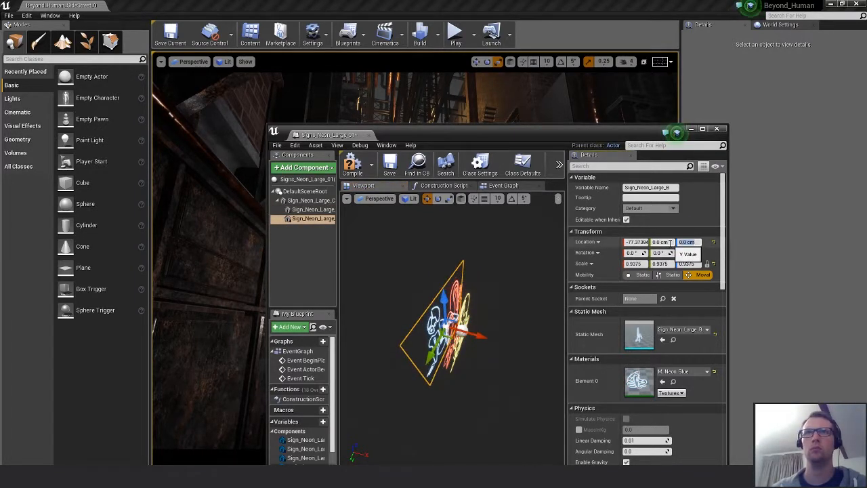
{"action": "key", "text": "Return"}
{"action": "left_click_drag", "start_coordinate": [633, 242], "coordinate": [656, 247]}
{"action": "key", "text": "Return"}
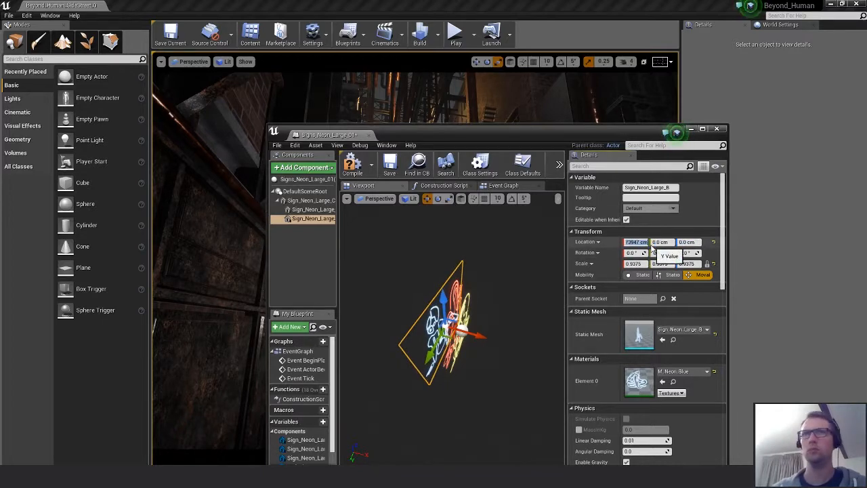
Set the red layer's X location to -40 cm in the sign blueprint and close the blueprint editor.
{"action": "key", "text": "Up"}
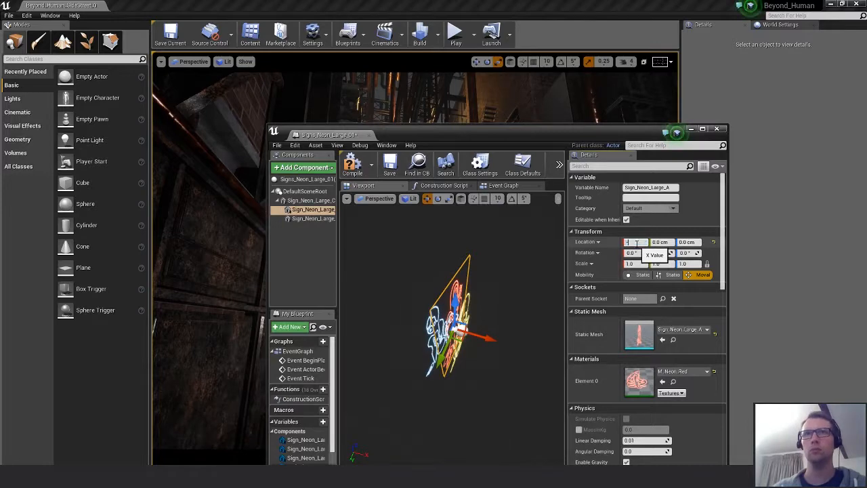
{"action": "type", "text": "-40"}
{"action": "key", "text": "Return"}
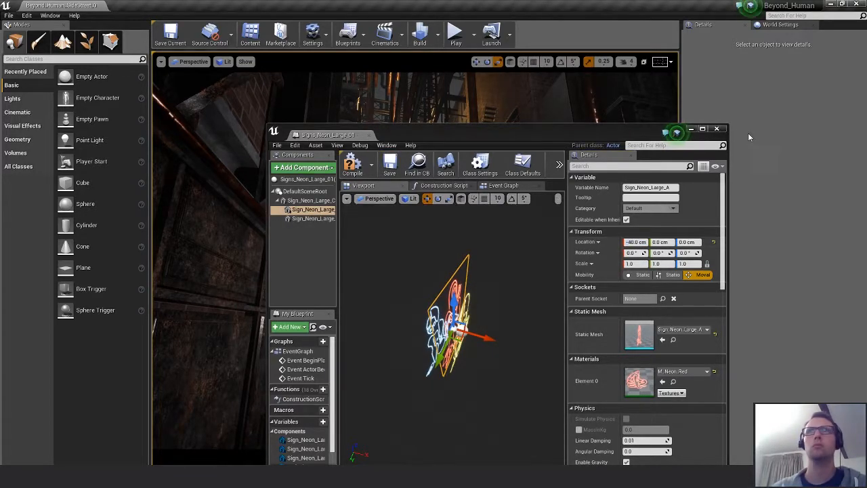
{"action": "left_click", "coordinate": [717, 129]}
Select the neon sign in the alley and adjust its height to a Z location of about 1147.
{"action": "middle_click_drag", "start_coordinate": [419, 258], "coordinate": [427, 236]}
{"action": "left_click", "coordinate": [419, 256]}
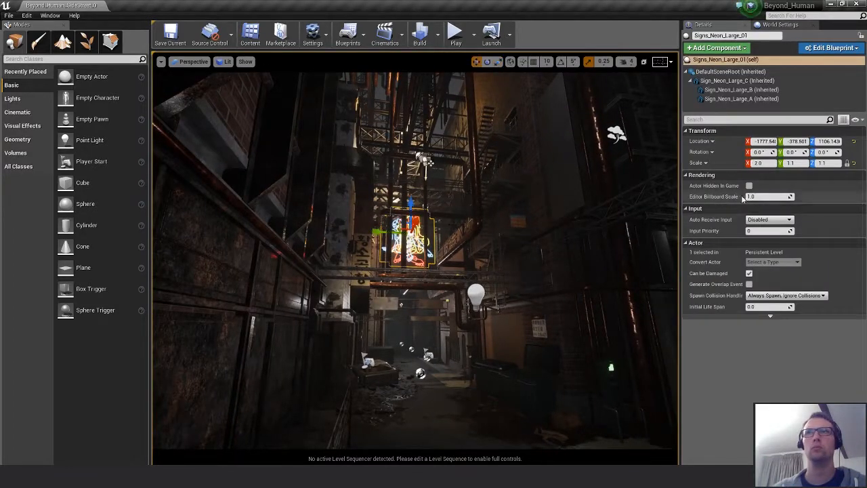
{"action": "left_click", "coordinate": [762, 163]}
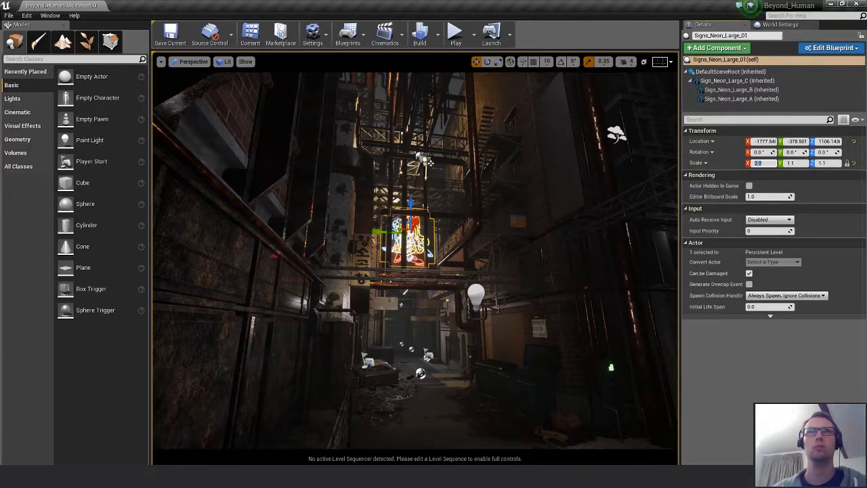
{"action": "mouse_move", "coordinate": [420, 257]}
{"action": "middle_mouse_down"}
{"action": "mouse_move", "coordinate": [411, 250]}
{"action": "mouse_move", "coordinate": [422, 247]}
{"action": "middle_mouse_up"}
{"action": "left_click_drag", "start_coordinate": [409, 203], "coordinate": [410, 206]}
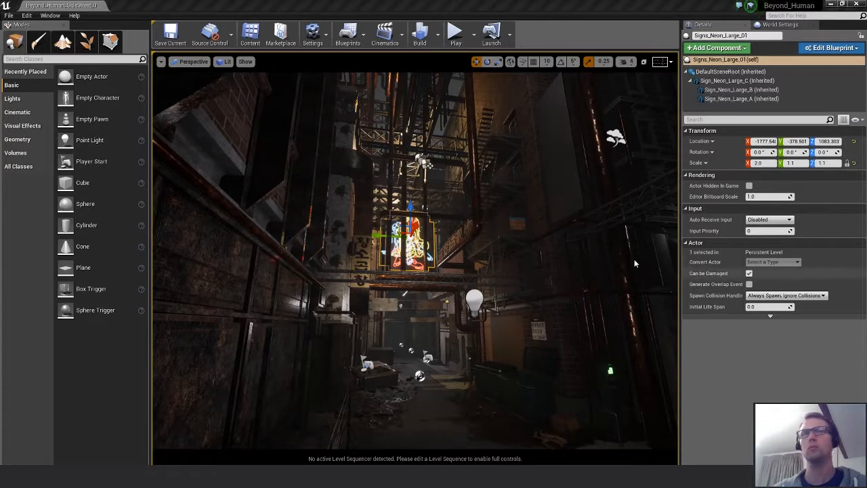
{"action": "left_click_drag", "start_coordinate": [410, 197], "coordinate": [412, 191]}
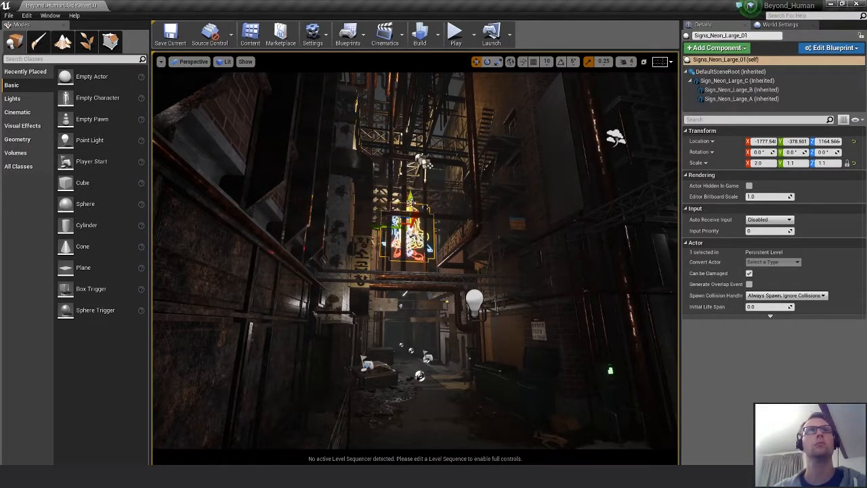
{"action": "key", "text": "Escape"}
Select the neon sign, unlock its uniform scaling, and set its scale to X 1.5, Y 1.0 and Z 1.0.
{"action": "key", "text": "s"}
{"action": "right_click_drag", "start_coordinate": [412, 203], "coordinate": [379, 209]}
{"action": "key", "text": "s"}
{"action": "key", "text": "w"}
{"action": "middle_click_drag", "start_coordinate": [379, 209], "coordinate": [411, 197]}
{"action": "left_click", "coordinate": [409, 249]}
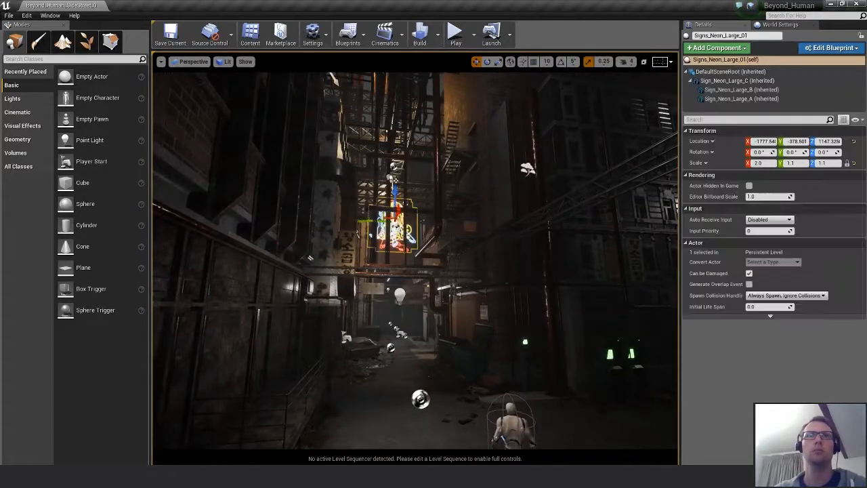
{"action": "left_click", "coordinate": [760, 162]}
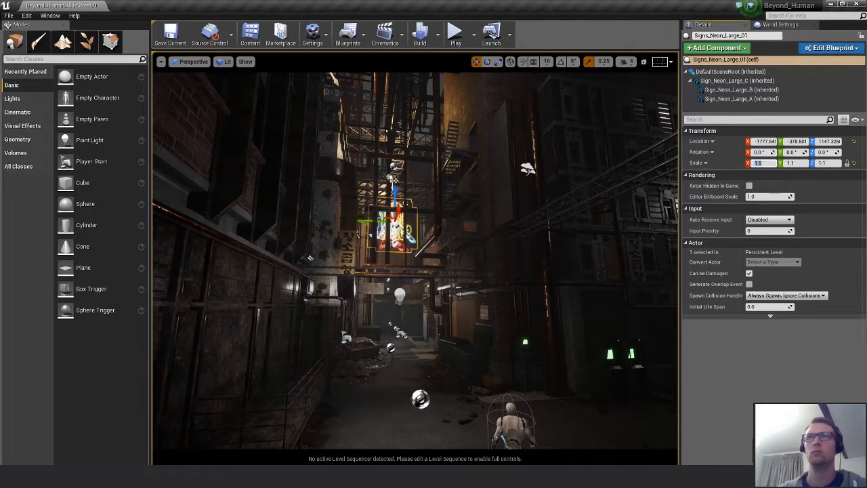
{"action": "left_click", "coordinate": [848, 166]}
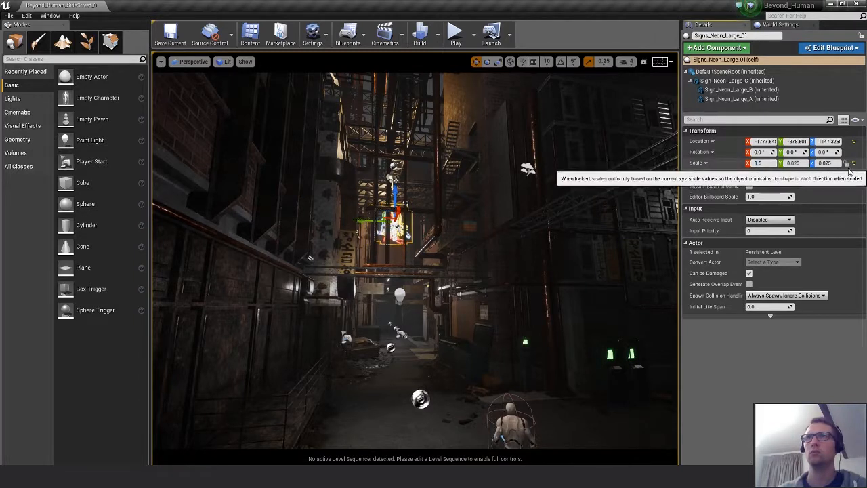
{"action": "left_click", "coordinate": [801, 163]}
{"action": "type", "text": "1"}
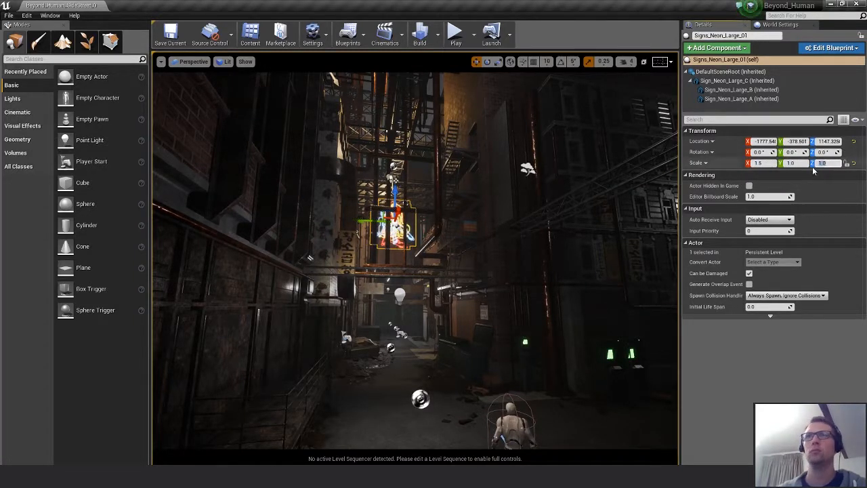
Set the neon sign's scale to X 1.0, Y 1.2 and Z 1.2, and raise it slightly in the alley.
{"action": "left_click", "coordinate": [772, 164]}
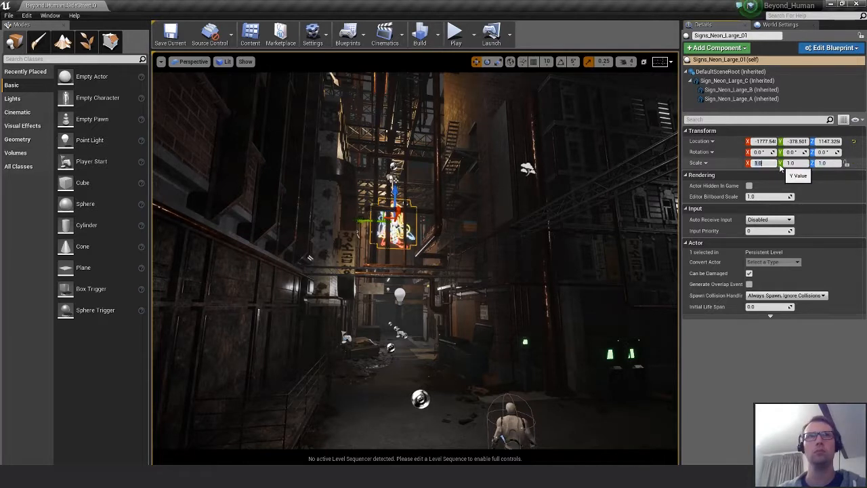
{"action": "left_click", "coordinate": [800, 163]}
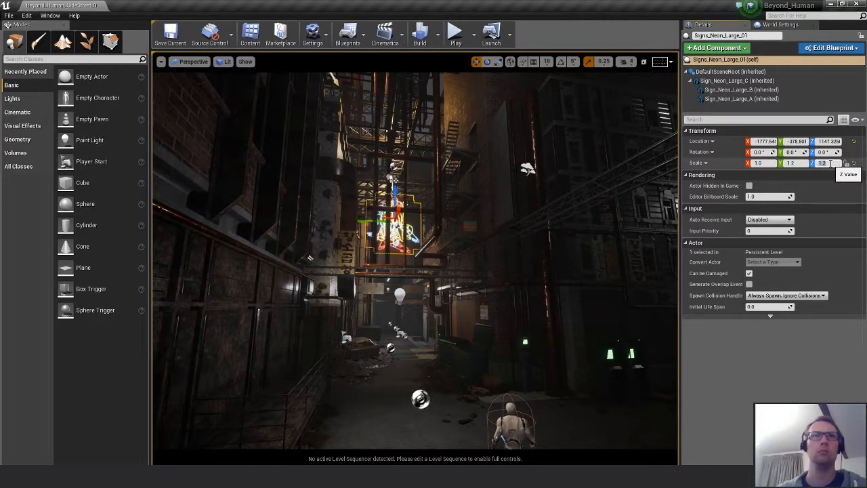
{"action": "left_click_drag", "start_coordinate": [381, 191], "coordinate": [408, 170], "text": "alt"}
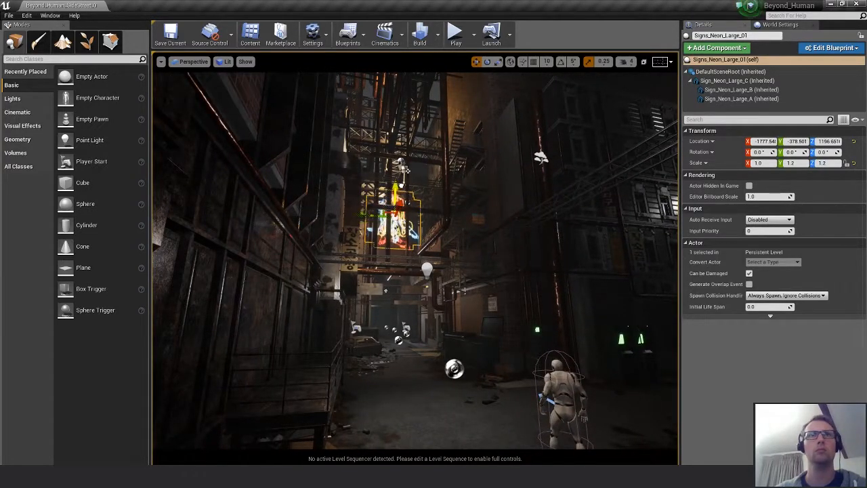
{"action": "key", "text": "Escape"}
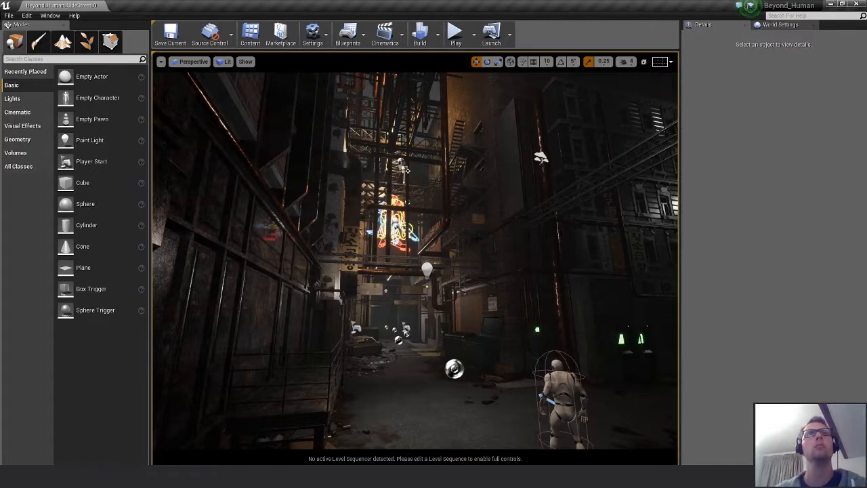
Raise the spotlight in front of the neon sign to a Z location of about 1298.
{"action": "key", "text": "s"}
{"action": "mouse_move", "coordinate": [477, 237]}
{"action": "right_mouse_down"}
{"action": "mouse_move", "coordinate": [493, 251]}
{"action": "mouse_move", "coordinate": [482, 245]}
{"action": "right_mouse_up"}
{"action": "key", "text": "w"}
{"action": "key", "text": "d"}
{"action": "key", "text": "a"}
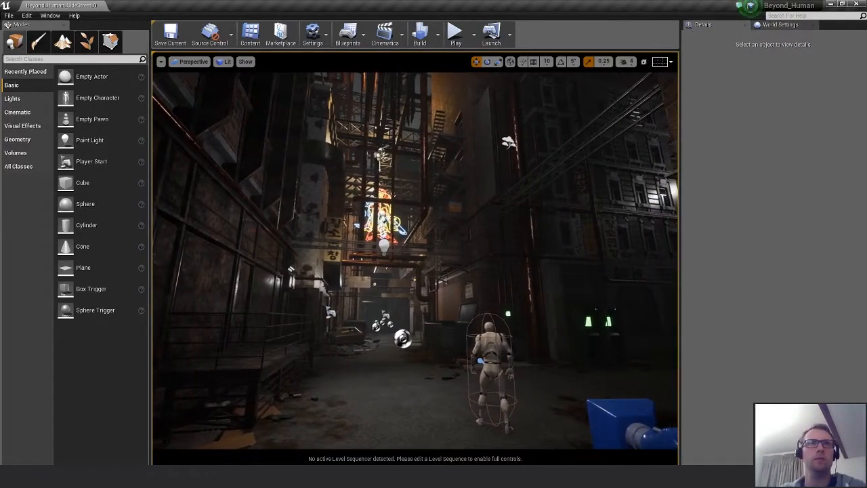
{"action": "left_click", "coordinate": [380, 156]}
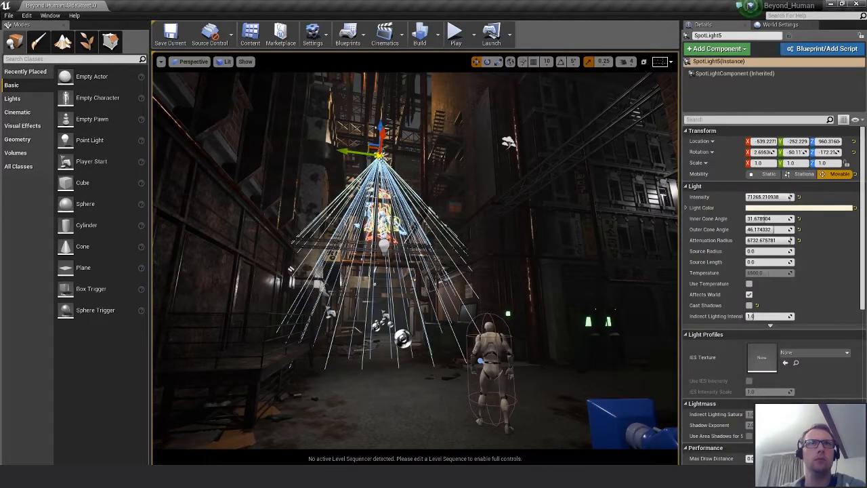
{"action": "left_click_drag", "start_coordinate": [381, 132], "coordinate": [382, 76]}
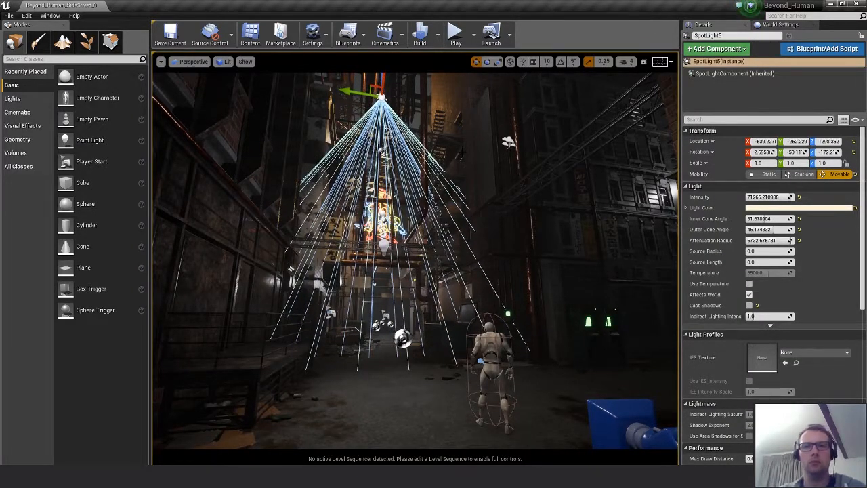
{"action": "key", "text": "Escape"}
Move the point light at the neon sign forward and up, to about X -945 and Z 1893.
{"action": "right_click_drag", "start_coordinate": [416, 261], "coordinate": [428, 272]}
{"action": "key", "text": "s"}
{"action": "right_click_drag", "start_coordinate": [415, 260], "coordinate": [419, 256]}
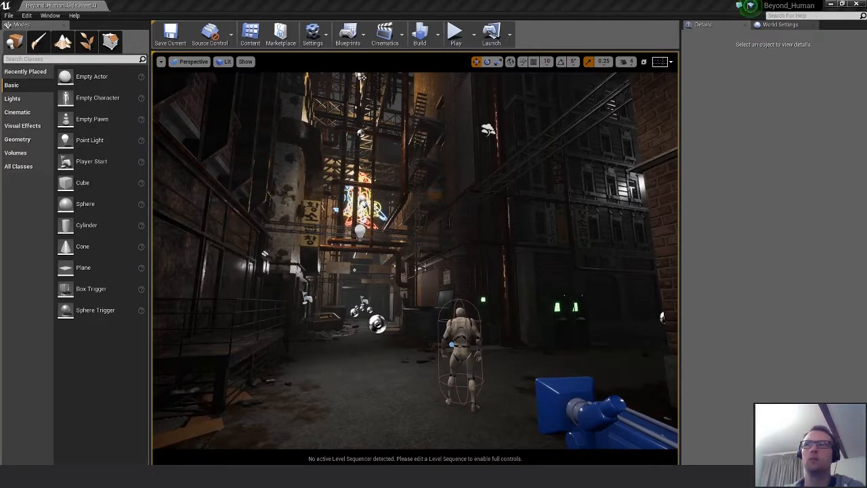
{"action": "left_click", "coordinate": [361, 197]}
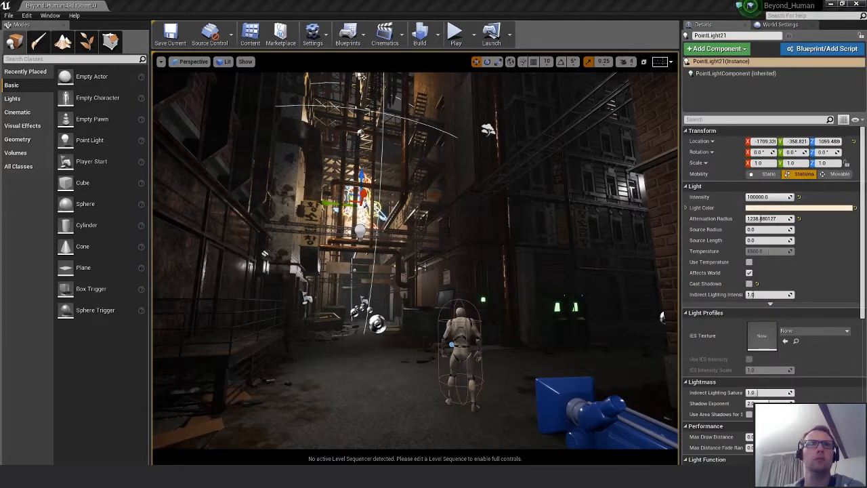
{"action": "key", "text": "f"}
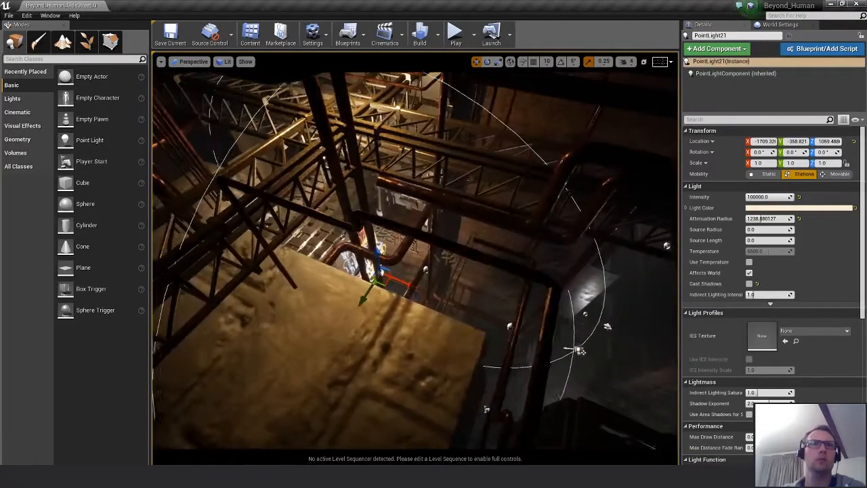
{"action": "left_click_drag", "start_coordinate": [486, 409], "coordinate": [407, 403], "text": "ctrl"}
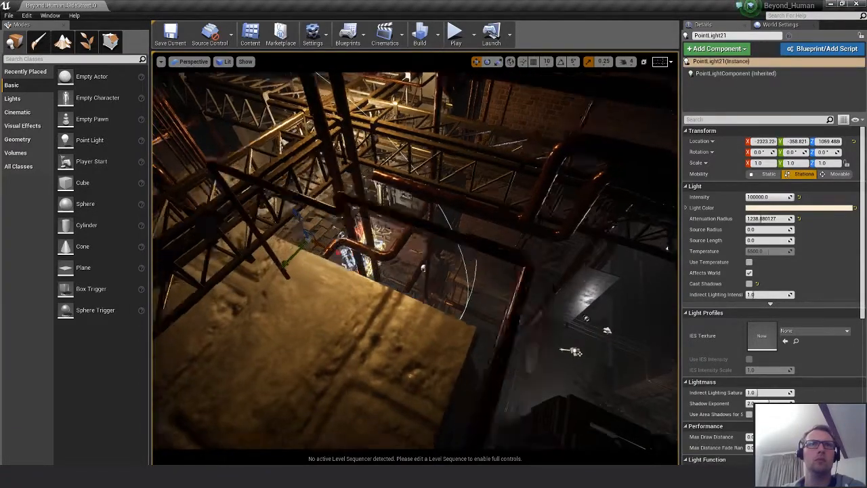
{"action": "key", "text": "1"}
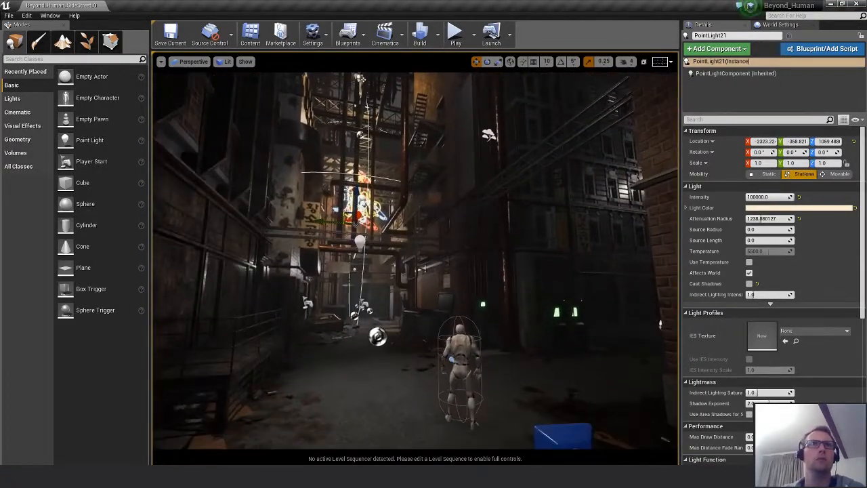
{"action": "left_click_drag", "start_coordinate": [360, 204], "coordinate": [385, 105]}
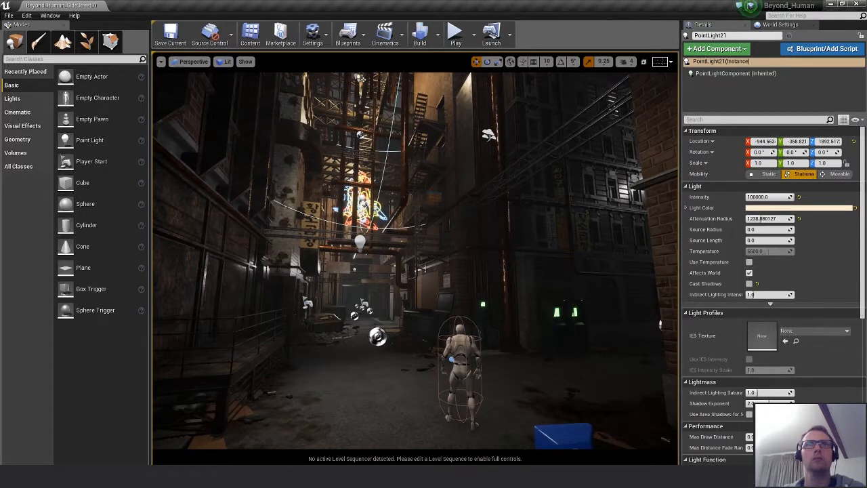
Position the orange point light above the neon sign at about X -2112, Z 1800, and switch the viewport to CineCameraActor3.
{"action": "left_click_drag", "start_coordinate": [359, 79], "coordinate": [360, 114], "text": "alt"}
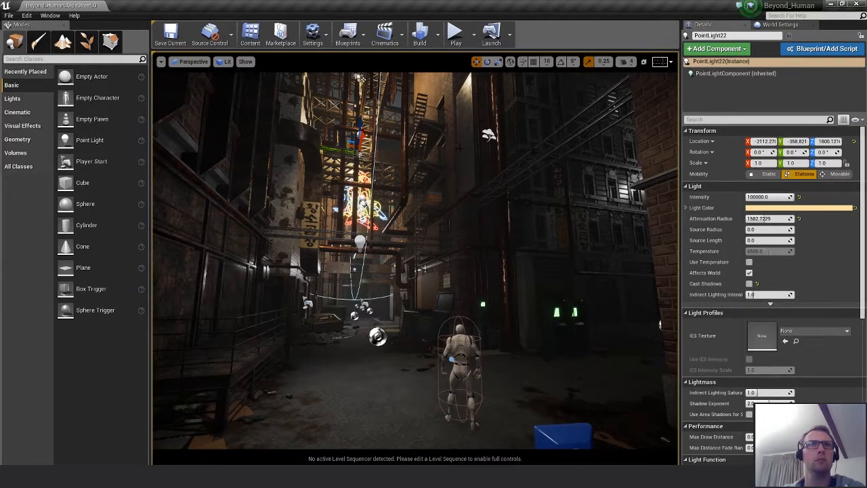
{"action": "left_click", "coordinate": [194, 61]}
{"action": "left_click", "coordinate": [203, 165]}
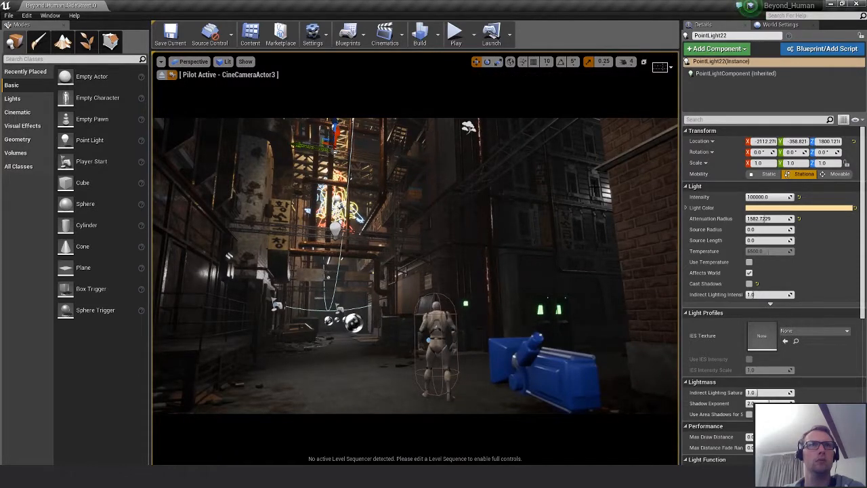
Lower the neon sign to a Z location of about 1162 and set its Y and Z scale to 1.0.
{"action": "left_click", "coordinate": [334, 166]}
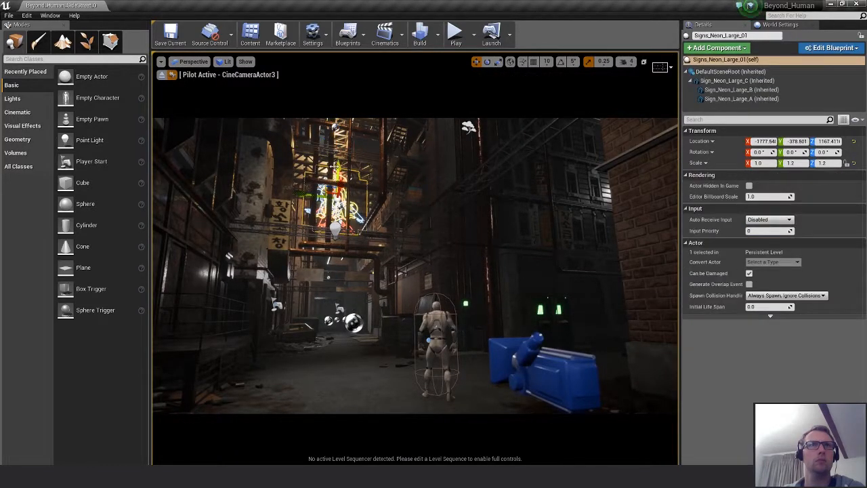
{"action": "left_click_drag", "start_coordinate": [334, 166], "coordinate": [339, 167]}
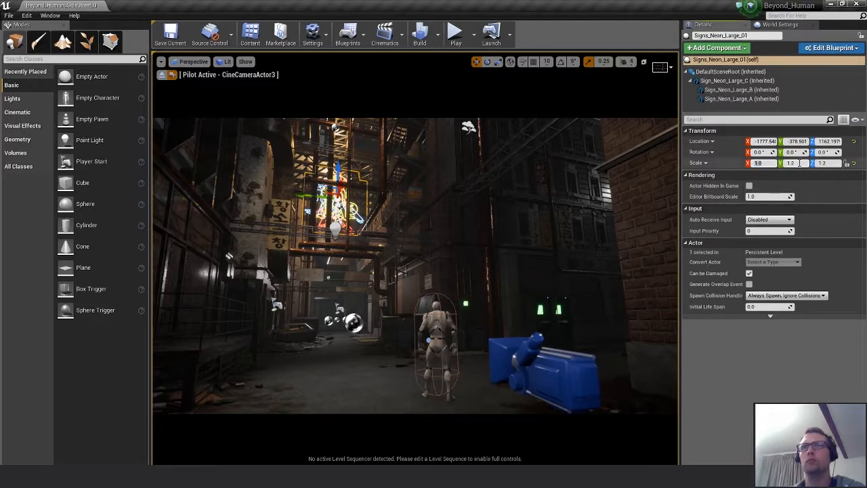
{"action": "key", "text": "Tab"}
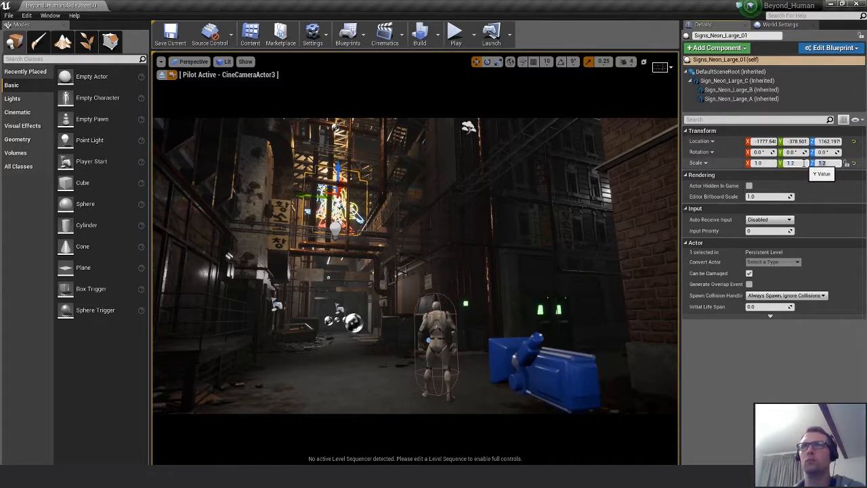
{"action": "type", "text": "1"}
{"action": "key", "text": "Return"}
{"action": "left_click", "coordinate": [800, 164]}
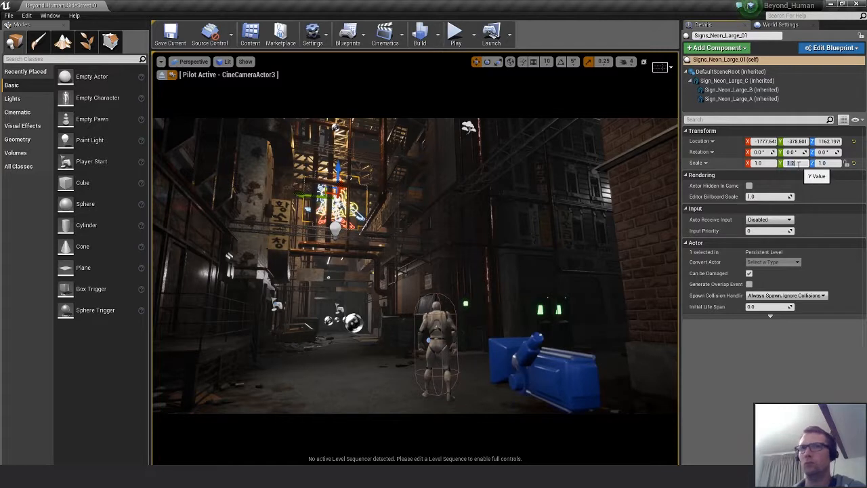
{"action": "type", "text": "1"}
{"action": "key", "text": "Return"}
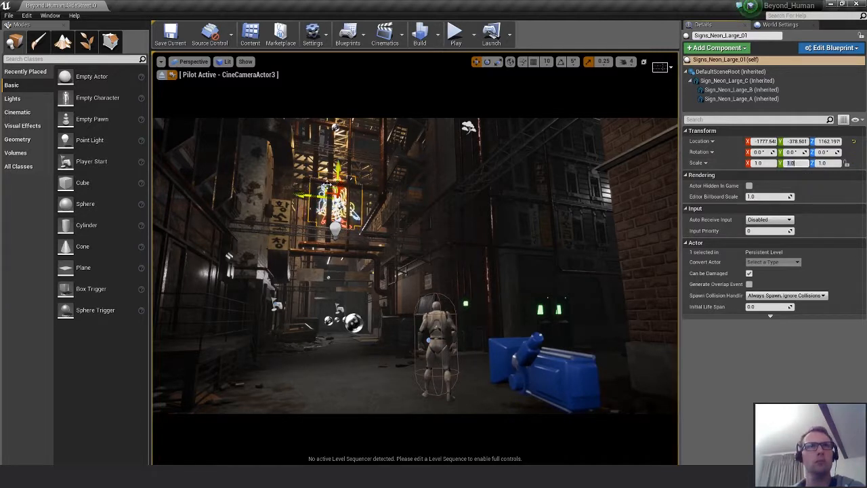
Reposition the neon sign lower between the alley pipes, at about Y -376 and Z 1027.
{"action": "left_click_drag", "start_coordinate": [326, 188], "coordinate": [317, 198]}
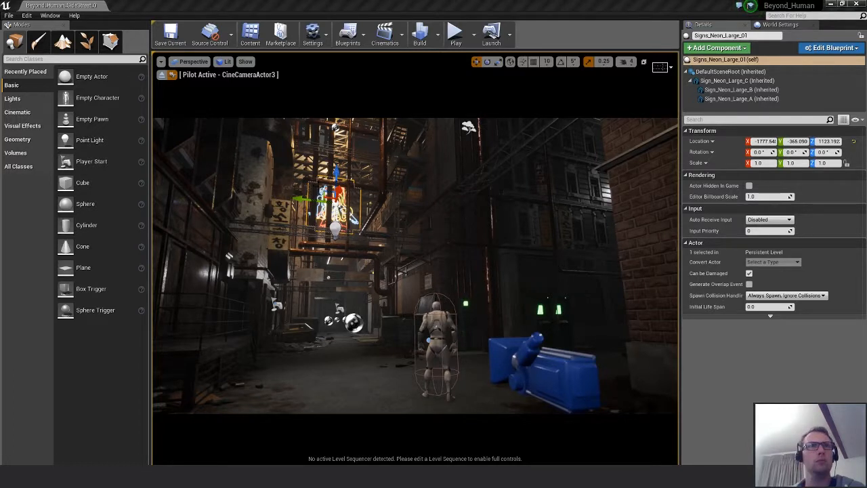
{"action": "left_click_drag", "start_coordinate": [317, 196], "coordinate": [324, 204]}
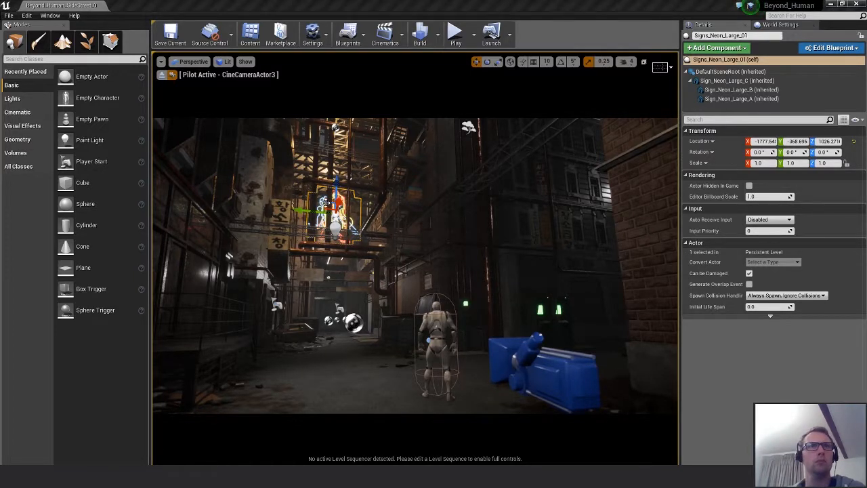
{"action": "left_click_drag", "start_coordinate": [323, 202], "coordinate": [326, 201]}
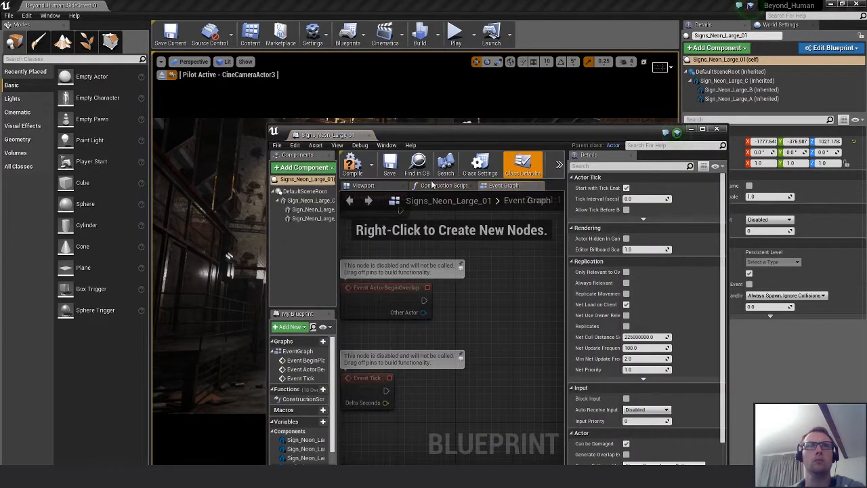
Show the sign blueprint's 3D view beside the alley view and nudge the red layer slightly upwards.
{"action": "left_click", "coordinate": [364, 187]}
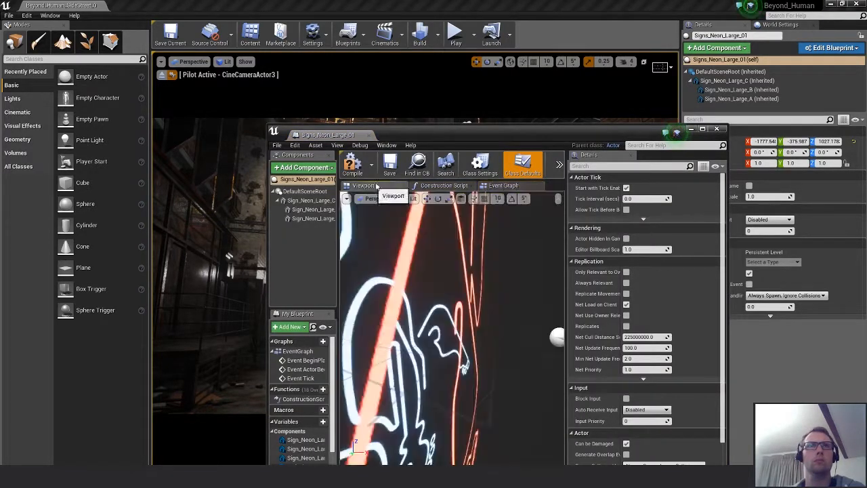
{"action": "left_click_drag", "start_coordinate": [449, 136], "coordinate": [662, 105]}
{"action": "scroll", "coordinate": [664, 298], "scroll_direction": "down", "scroll_amount": 5}
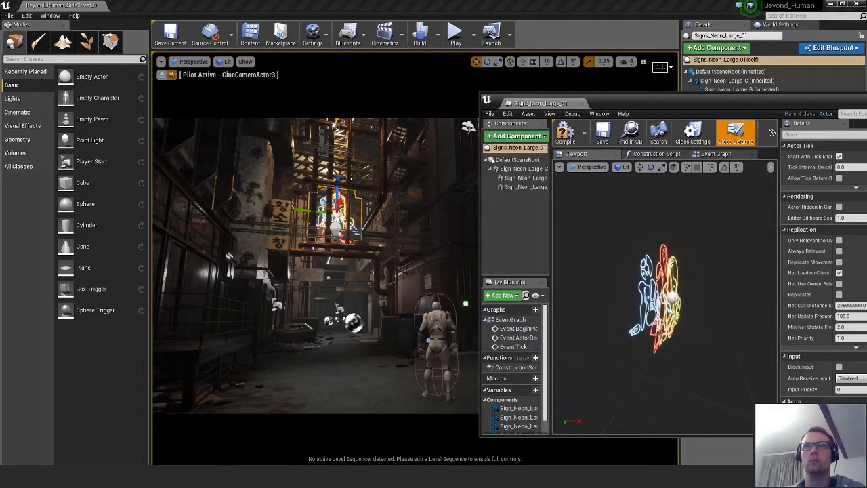
{"action": "left_click", "coordinate": [661, 251]}
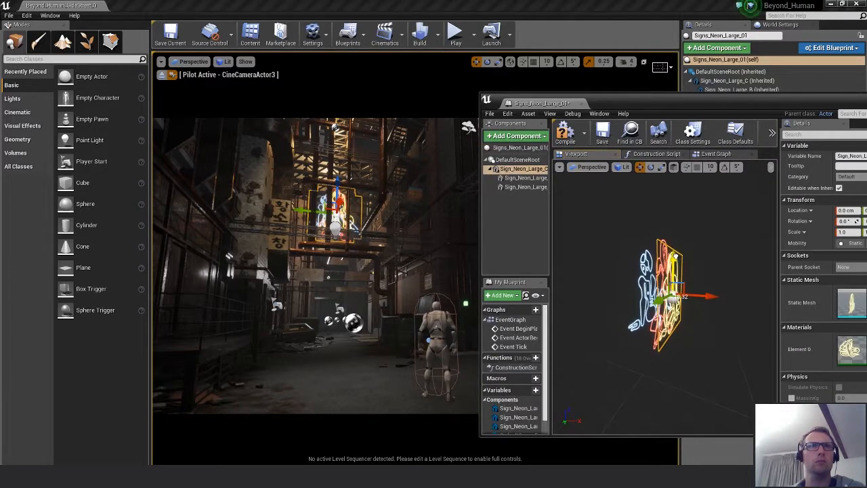
{"action": "left_click", "coordinate": [675, 261]}
{"action": "left_click", "coordinate": [667, 254]}
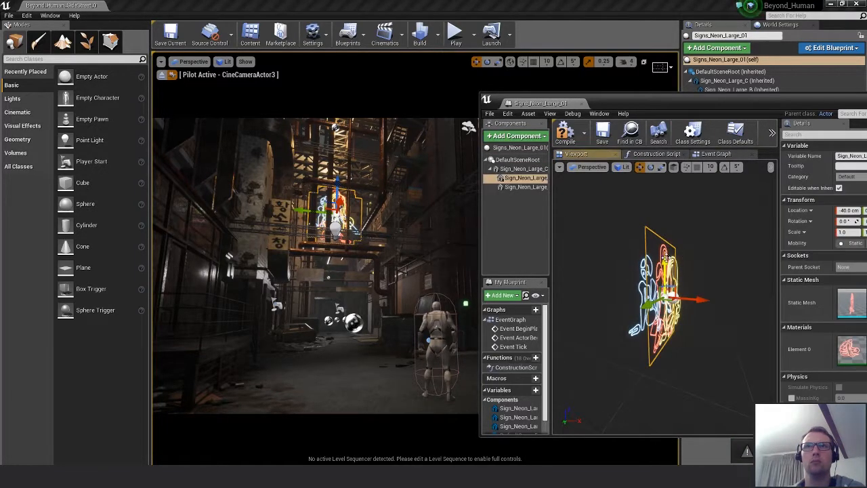
{"action": "left_click_drag", "start_coordinate": [667, 255], "coordinate": [669, 252]}
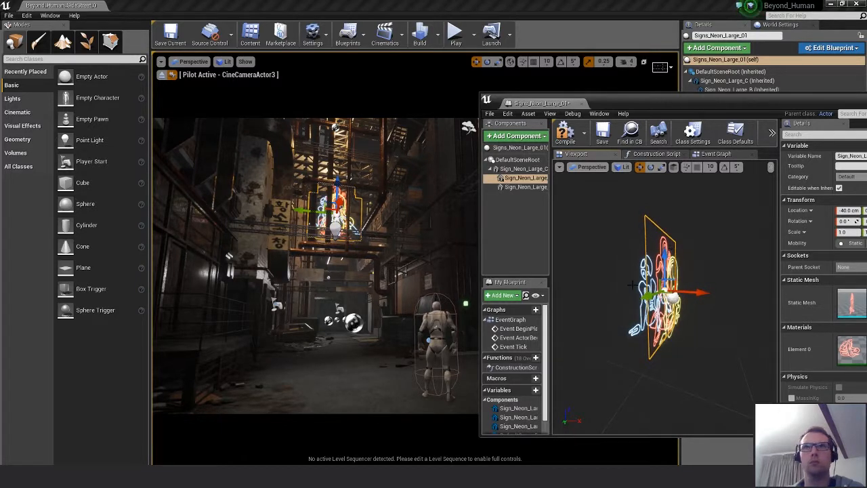
Shift the blue layer slightly sideways along its Y axis and save the sign blueprint.
{"action": "left_click", "coordinate": [639, 339]}
{"action": "left_click_drag", "start_coordinate": [637, 310], "coordinate": [631, 306]}
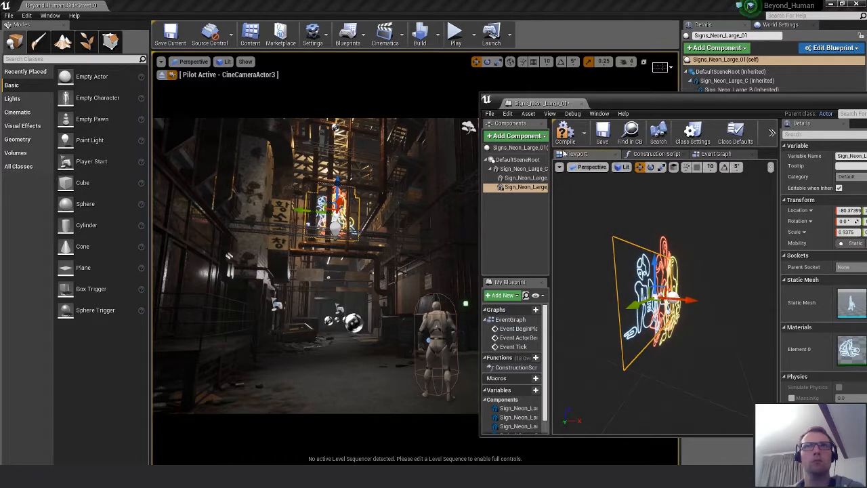
{"action": "left_click", "coordinate": [602, 132]}
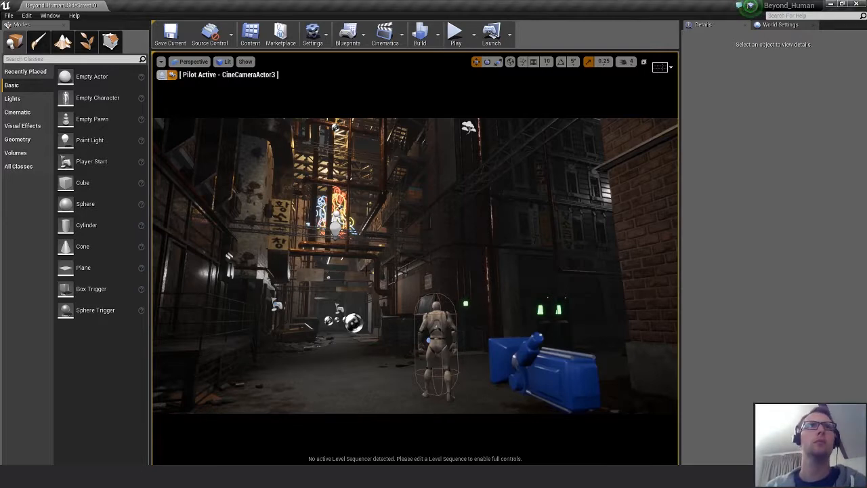
Stop piloting CineCameraActor3 and inspect the glowing bulb of the Light_A mesh in its own editor window.
{"action": "left_click", "coordinate": [164, 75]}
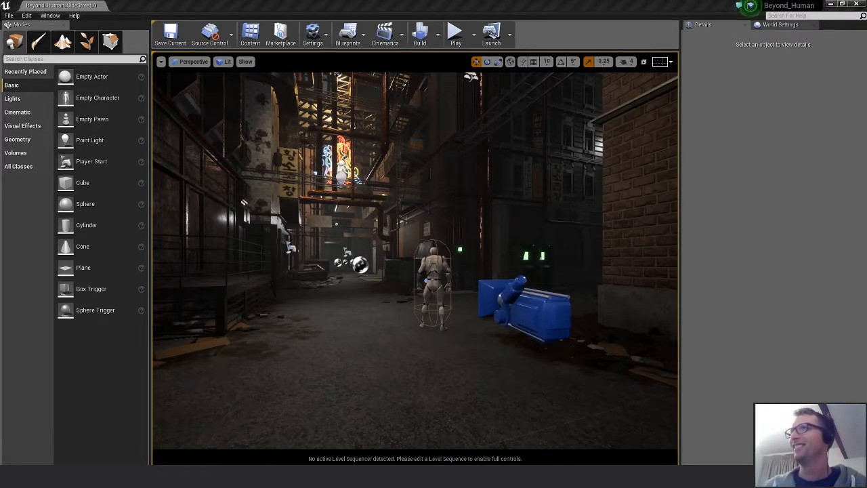
{"action": "scroll", "coordinate": [679, 306], "scroll_direction": "up", "scroll_amount": 6}
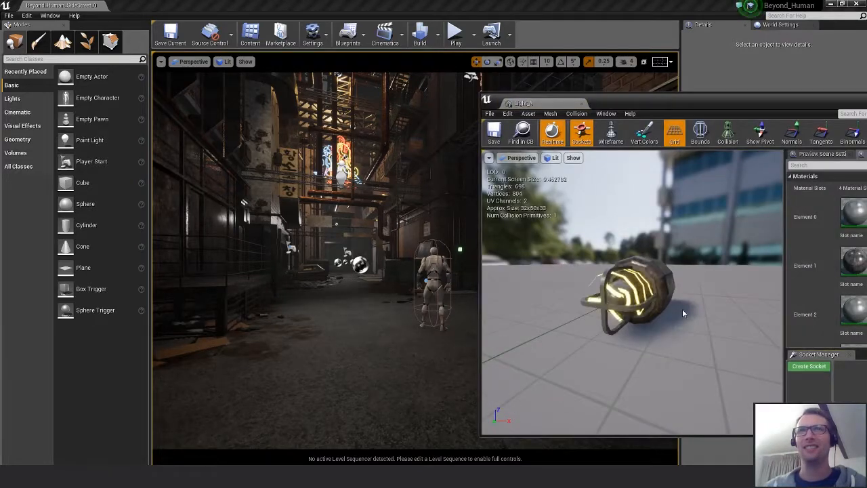
{"action": "left_click_drag", "start_coordinate": [682, 310], "coordinate": [700, 212]}
{"action": "left_click_drag", "start_coordinate": [739, 102], "coordinate": [662, 99]}
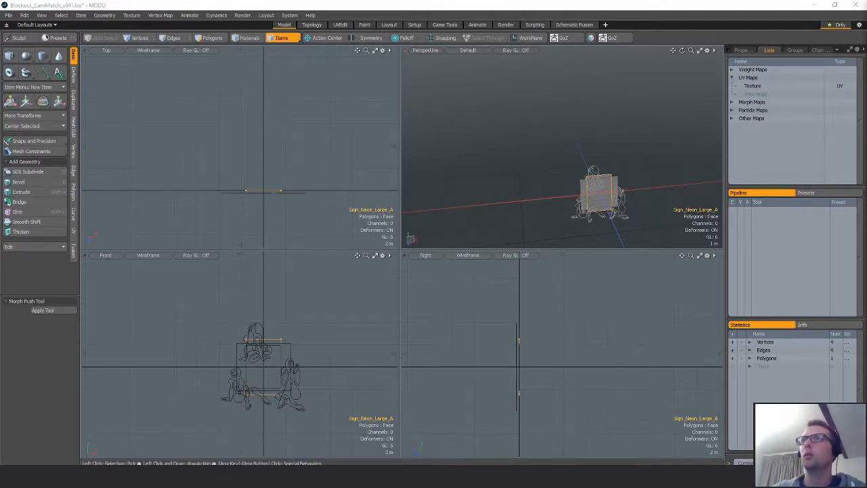
Switch to MODO, bring up the Neon_Texture_Sheet mesh and create a unit cube in a new mesh item.
{"action": "key", "text": "Delete"}
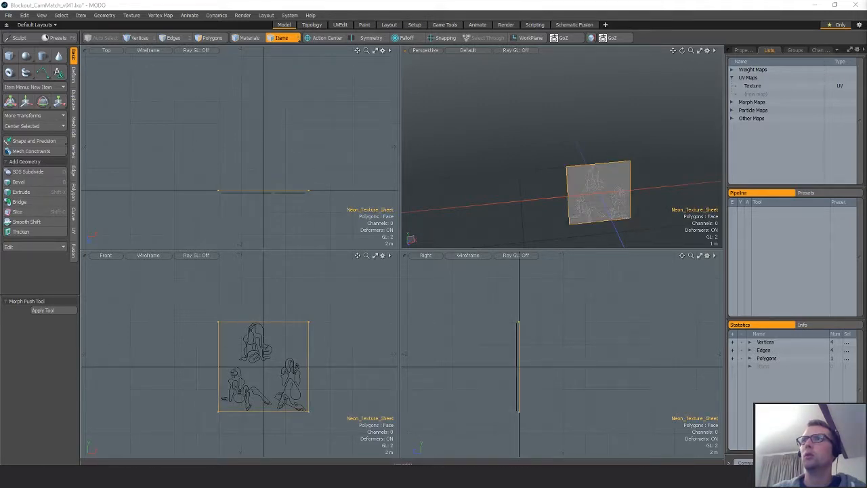
{"action": "left_click_drag", "start_coordinate": [640, 204], "coordinate": [660, 215], "text": "alt"}
{"action": "key", "text": "a"}
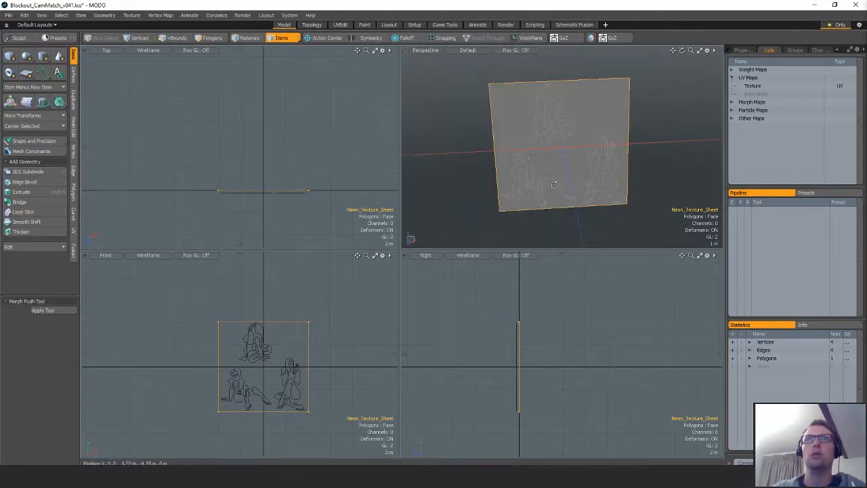
{"action": "key", "text": "3"}
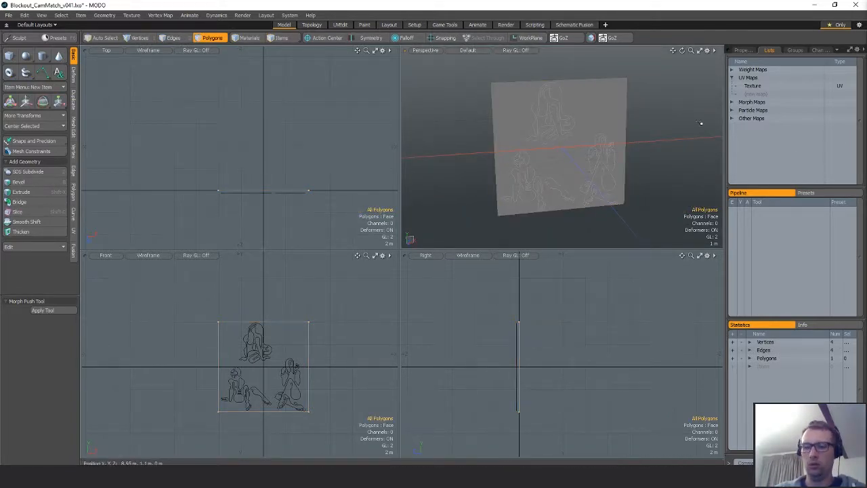
{"action": "key", "text": "n"}
{"action": "left_click", "coordinate": [9, 56], "text": "shift"}
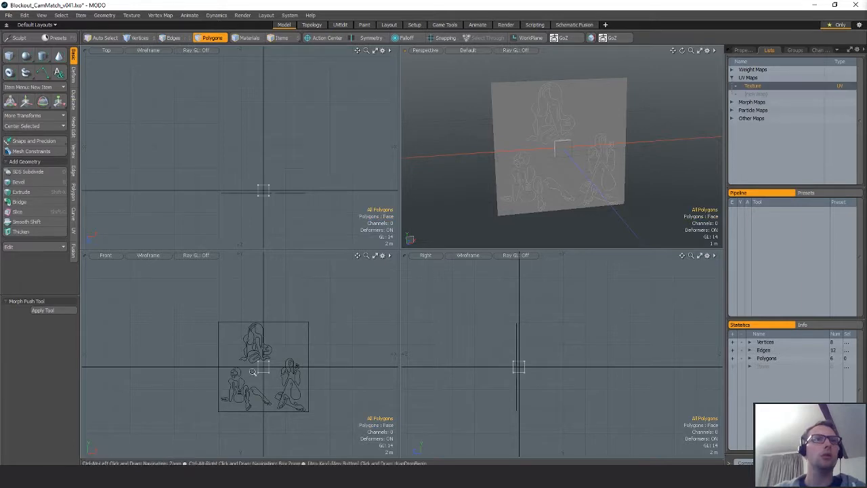
Move the new cube from the origin to the lower-left corner of the neon texture sheet.
{"action": "left_click_drag", "start_coordinate": [253, 372], "coordinate": [298, 363], "text": "ctrl+alt"}
{"action": "left_click_drag", "start_coordinate": [298, 363], "coordinate": [252, 294], "text": "alt+shift"}
{"action": "key", "text": "w"}
{"action": "left_click_drag", "start_coordinate": [252, 293], "coordinate": [265, 221], "text": "alt+shift"}
{"action": "left_click_drag", "start_coordinate": [302, 318], "coordinate": [293, 472]}
{"action": "left_click_drag", "start_coordinate": [235, 390], "coordinate": [225, 336], "text": "alt+shift"}
{"action": "left_click_drag", "start_coordinate": [225, 336], "coordinate": [295, 347], "text": "ctrl+alt"}
{"action": "left_click_drag", "start_coordinate": [263, 367], "coordinate": [275, 320], "text": "alt+shift"}
Stretch the cube into a wider rectangular box by moving the vertices of one side horizontally.
{"action": "key", "text": "space"}
{"action": "key", "text": "1"}
{"action": "mouse_move", "coordinate": [280, 285]}
{"action": "right_mouse_down"}
{"action": "mouse_move", "coordinate": [259, 395]}
{"action": "mouse_move", "coordinate": [264, 379]}
{"action": "right_mouse_up"}
{"action": "key", "text": "w"}
{"action": "left_click_drag", "start_coordinate": [311, 330], "coordinate": [359, 330]}
Move the widened box up to the empty upper-left corner of the texture sheet.
{"action": "scroll", "coordinate": [336, 330], "scroll_direction": "down", "scroll_amount": 7}
{"action": "key", "text": "space"}
{"action": "left_click", "coordinate": [289, 433]}
{"action": "key", "text": "w"}
{"action": "left_click_drag", "start_coordinate": [290, 434], "coordinate": [293, 337]}
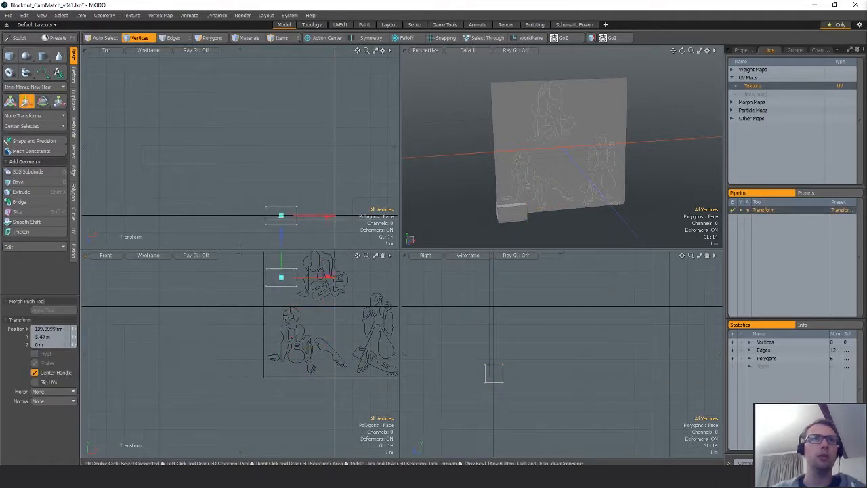
{"action": "left_click_drag", "start_coordinate": [282, 278], "coordinate": [299, 351], "text": "alt+shift"}
{"action": "scroll", "coordinate": [302, 327], "scroll_direction": "up", "scroll_amount": 3}
{"action": "left_click_drag", "start_coordinate": [299, 351], "coordinate": [293, 294]}
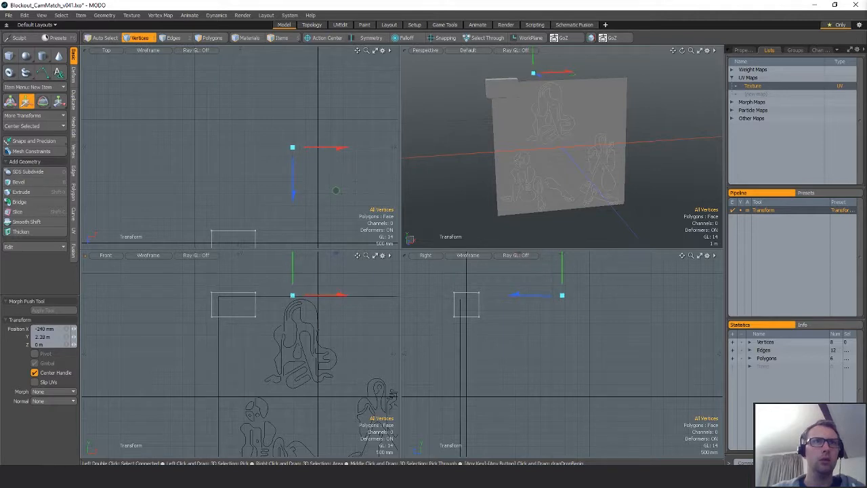
Fine-tune the box's position so its outer edges line up with the sheet's upper-left corner.
{"action": "left_click_drag", "start_coordinate": [300, 389], "coordinate": [253, 380], "text": "alt+shift"}
{"action": "left_click_drag", "start_coordinate": [210, 334], "coordinate": [383, 331]}
{"action": "mouse_move", "coordinate": [157, 360]}
{"action": "left_mouse_down", "text": "alt+shift"}
{"action": "mouse_move", "coordinate": [140, 329]}
{"action": "mouse_move", "coordinate": [159, 353]}
{"action": "left_mouse_up", "text": "alt+shift"}
{"action": "left_click_drag", "start_coordinate": [288, 361], "coordinate": [103, 357]}
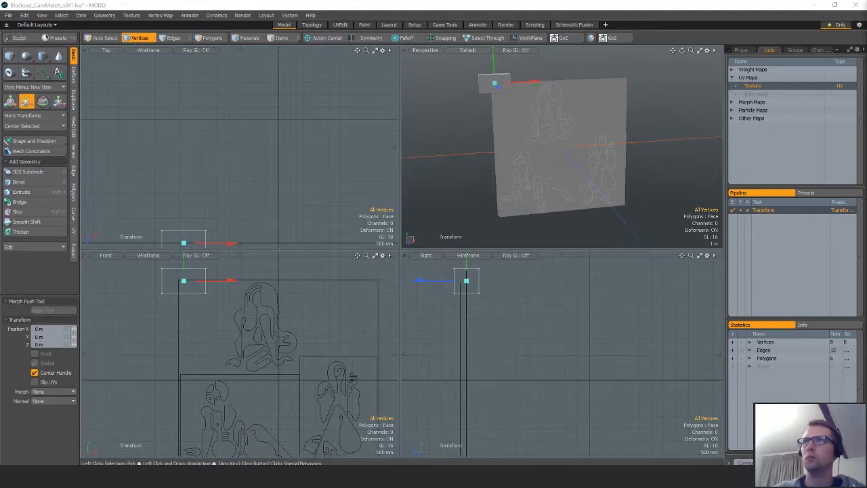
{"action": "left_click_drag", "start_coordinate": [212, 333], "coordinate": [240, 301], "text": "alt+shift"}
{"action": "key", "text": "space"}
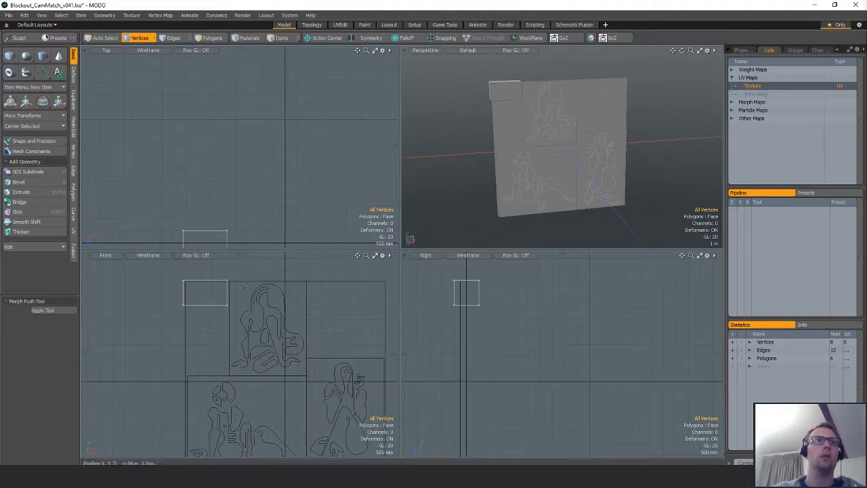
Preview the render of the neon figures and solid box as white shapes on black, and pause the preview.
{"action": "left_click_drag", "start_coordinate": [604, 172], "coordinate": [513, 128], "text": "alt"}
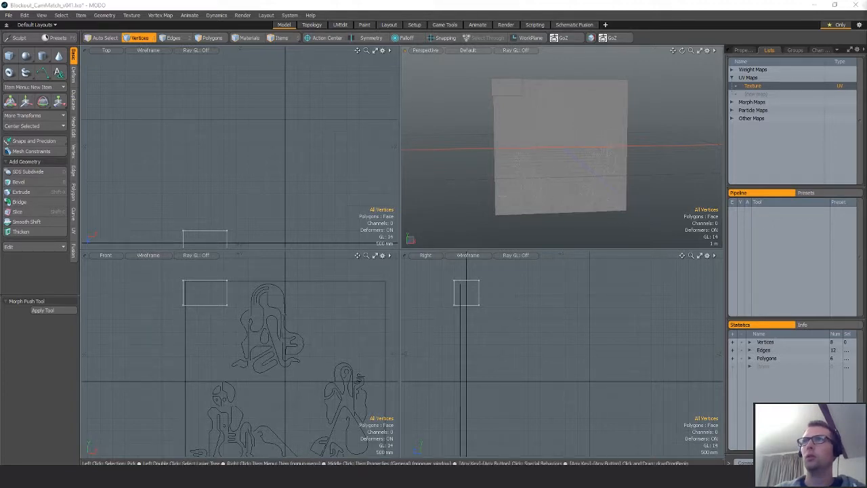
{"action": "key", "text": "space"}
{"action": "key", "text": "space"}
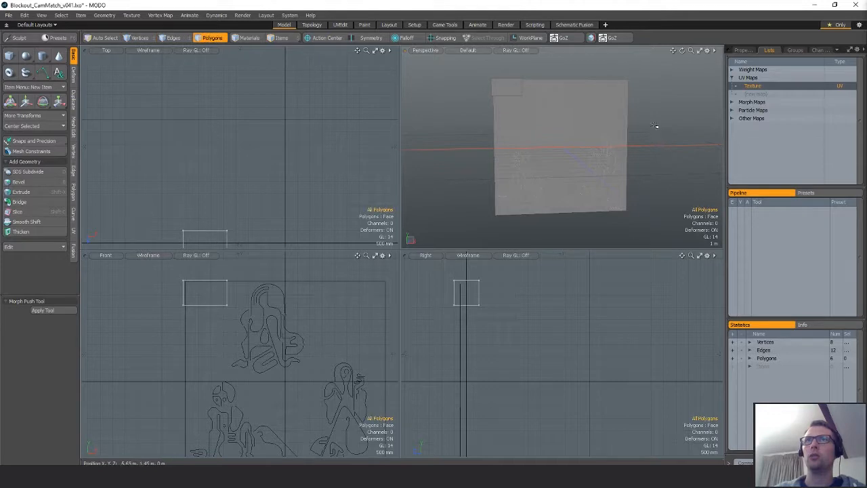
{"action": "key", "text": "F9"}
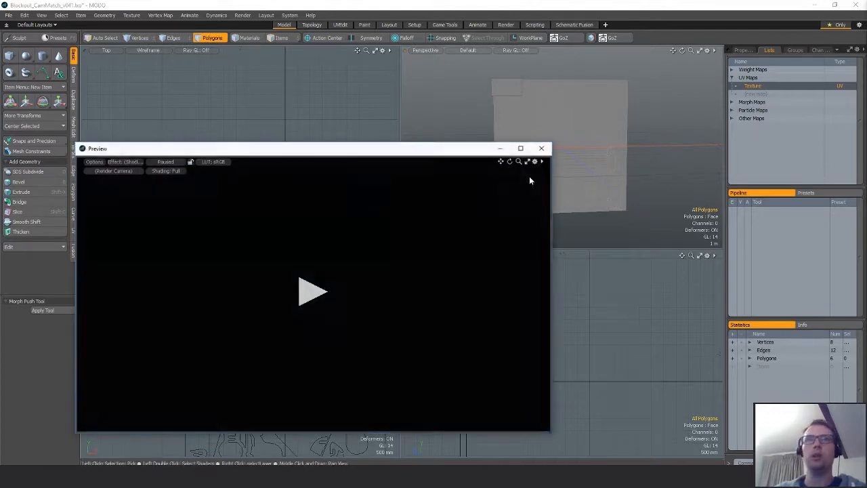
{"action": "left_click", "coordinate": [325, 293]}
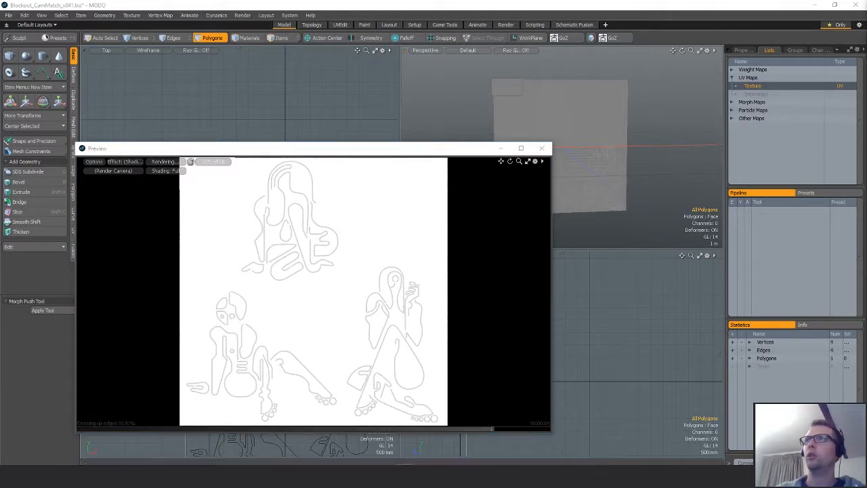
{"action": "left_click", "coordinate": [213, 162]}
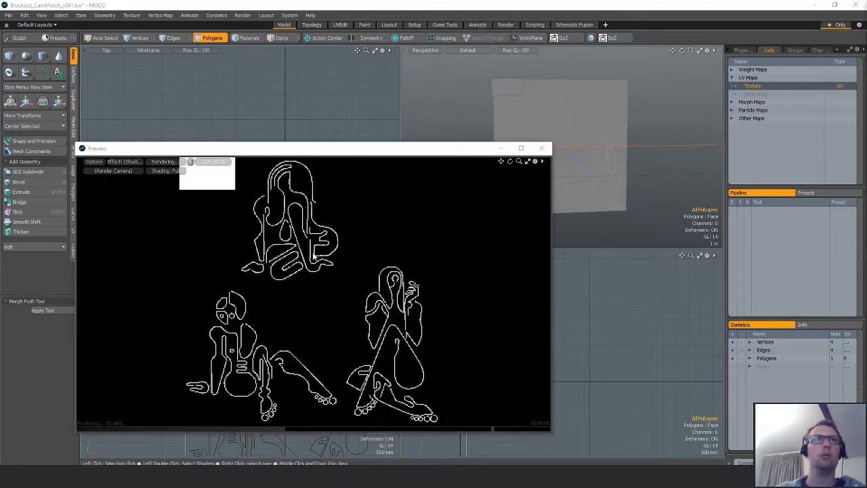
{"action": "left_click", "coordinate": [169, 164]}
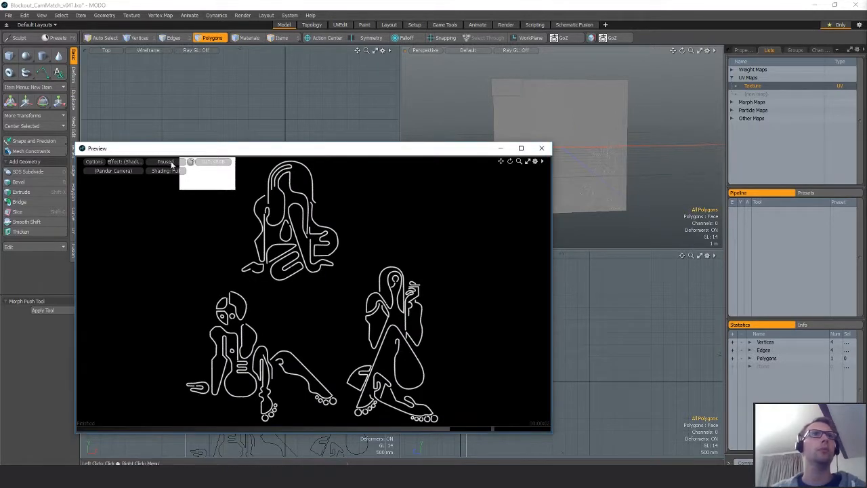
Render the frame and save its alpha output as a PNG over T_Signs_Neon_Opacity_01 in the Beyond_Human Exports folder.
{"action": "key", "text": "F9"}
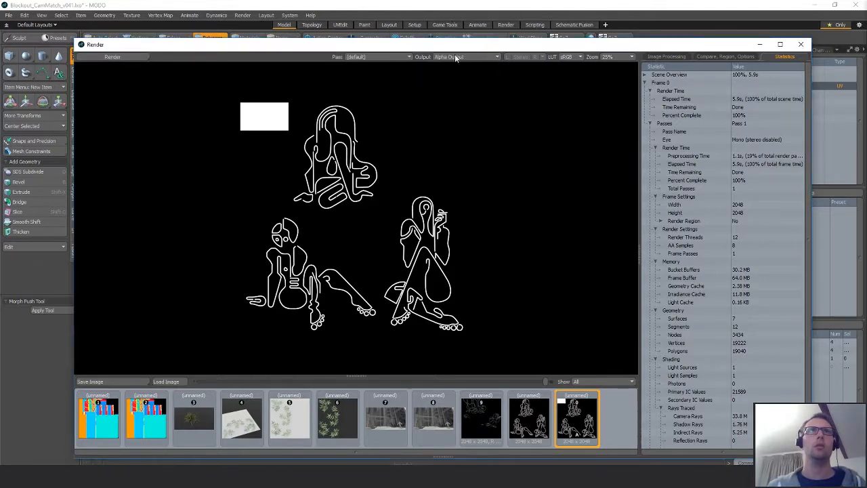
{"action": "left_click", "coordinate": [105, 382]}
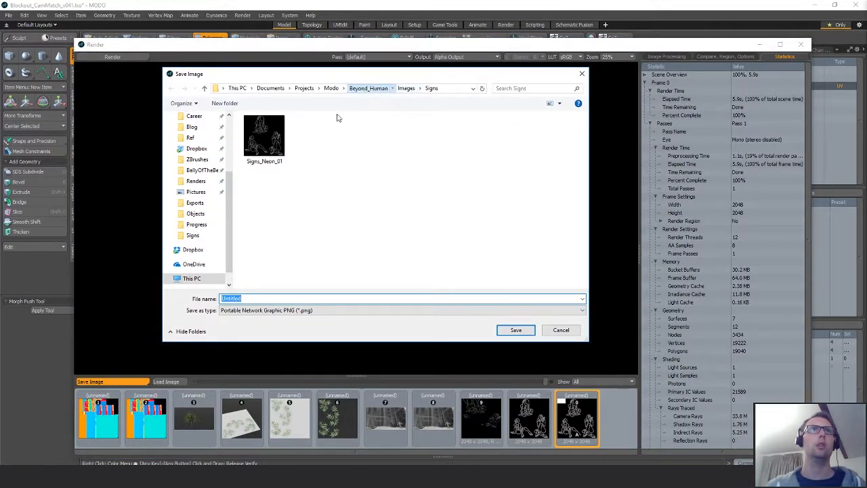
{"action": "left_click", "coordinate": [368, 88]}
{"action": "double_click", "coordinate": [261, 129]}
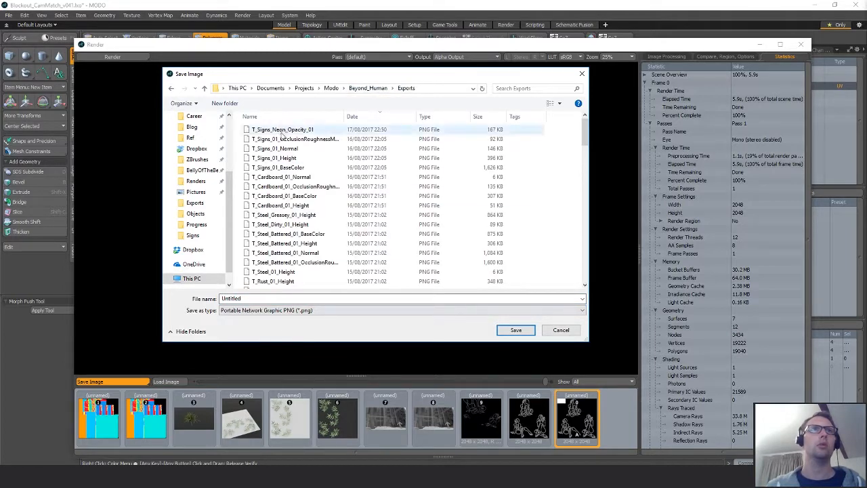
{"action": "left_click", "coordinate": [282, 129]}
{"action": "left_click", "coordinate": [516, 330]}
{"action": "left_click", "coordinate": [455, 242]}
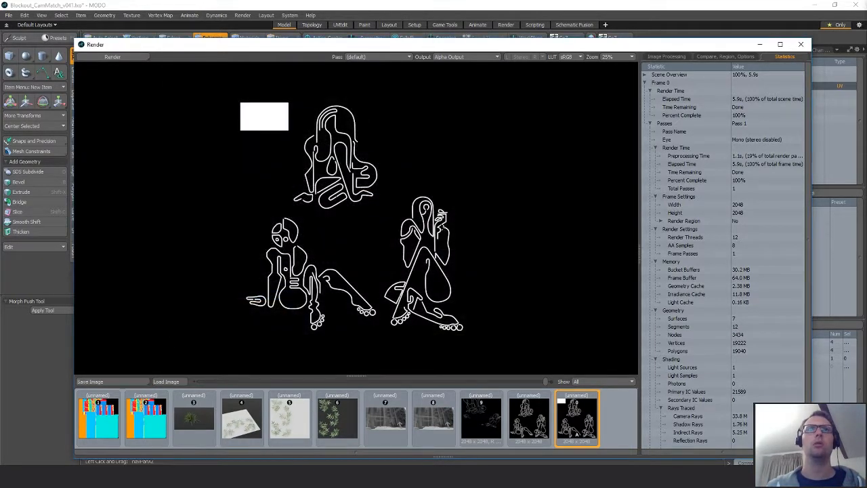
{"action": "left_click", "coordinate": [762, 46]}
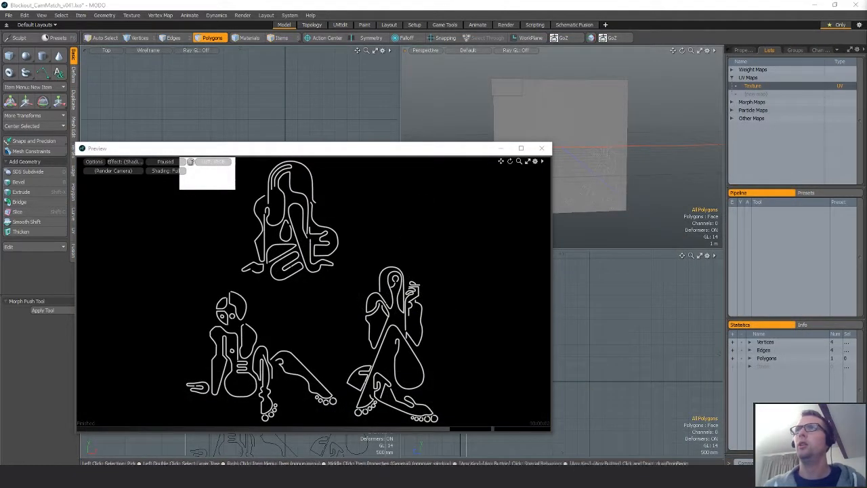
{"action": "left_click", "coordinate": [542, 148]}
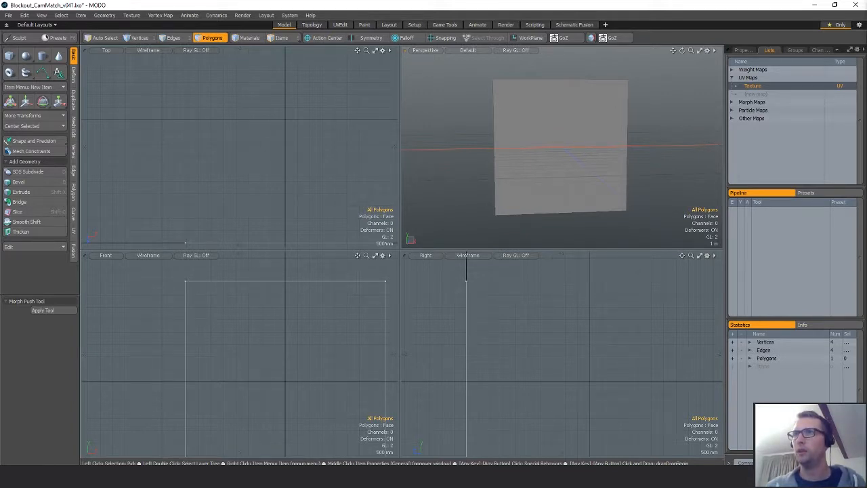
Show only the Light_A mesh, open its UV layout and select the polygons of the glass cover.
{"action": "left_click", "coordinate": [562, 146]}
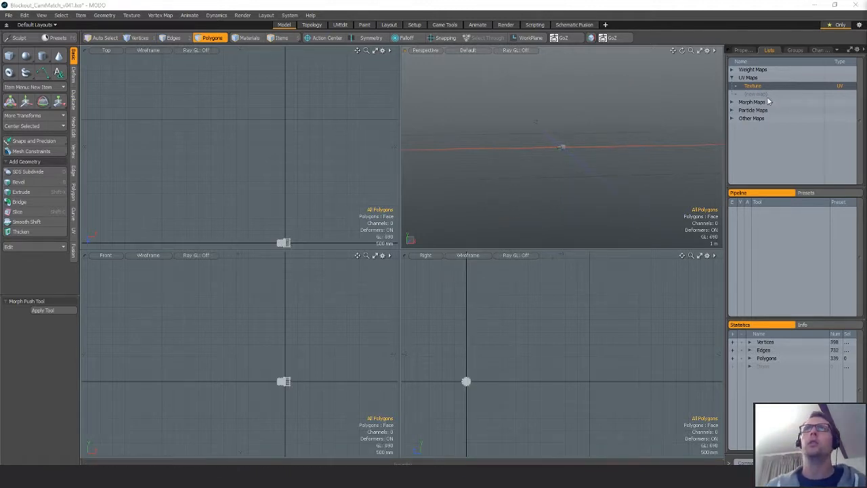
{"action": "key", "text": "ctrl+u"}
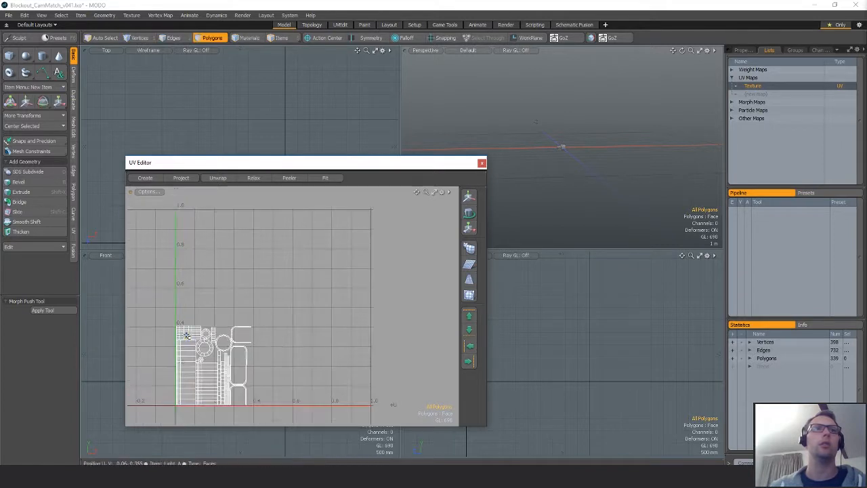
{"action": "left_click", "coordinate": [187, 336]}
{"action": "left_click_drag", "start_coordinate": [576, 163], "coordinate": [609, 170], "text": "alt"}
{"action": "scroll", "coordinate": [317, 299], "scroll_direction": "down", "scroll_amount": 2}
Move the glass cover's UV islands above the other islands and rotate them by 90°.
{"action": "key", "text": "w"}
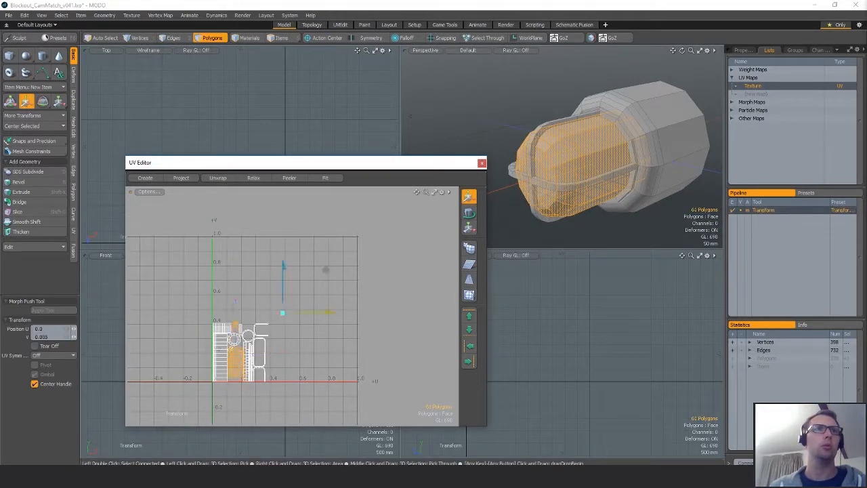
{"action": "left_click_drag", "start_coordinate": [283, 285], "coordinate": [283, 213]}
{"action": "key", "text": "e"}
{"action": "left_click_drag", "start_coordinate": [271, 268], "coordinate": [288, 258]}
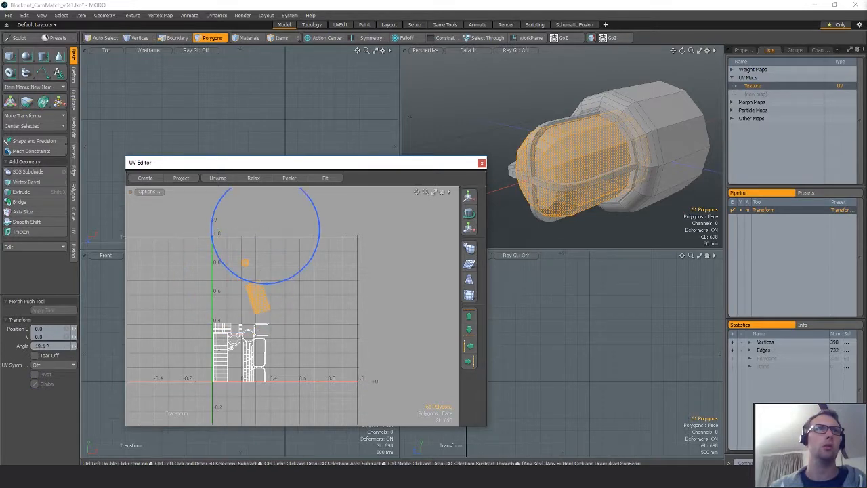
{"action": "key", "text": "ctrl+z"}
{"action": "left_click", "coordinate": [233, 281]}
{"action": "left_click_drag", "start_coordinate": [257, 229], "coordinate": [258, 232]}
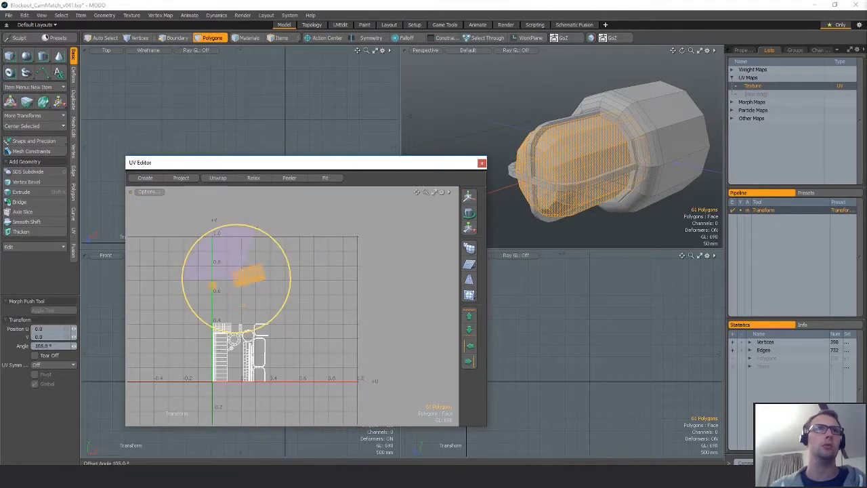
{"action": "scroll", "coordinate": [274, 309], "scroll_direction": "up", "scroll_amount": 3}
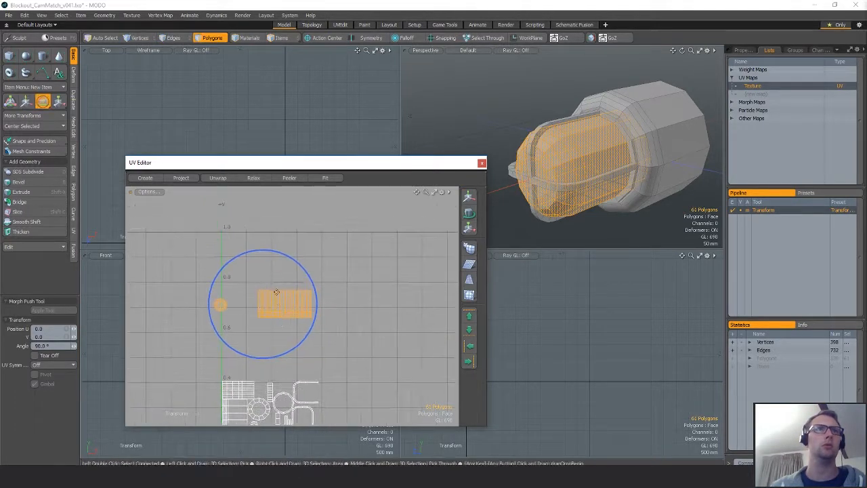
Shrink the glass cover's UVs and arrange the strip and end cap near the upper-left corner of the UV square.
{"action": "key", "text": "r"}
{"action": "left_click_drag", "start_coordinate": [307, 260], "coordinate": [299, 260]}
{"action": "key", "text": "w"}
{"action": "left_click_drag", "start_coordinate": [335, 322], "coordinate": [317, 273]}
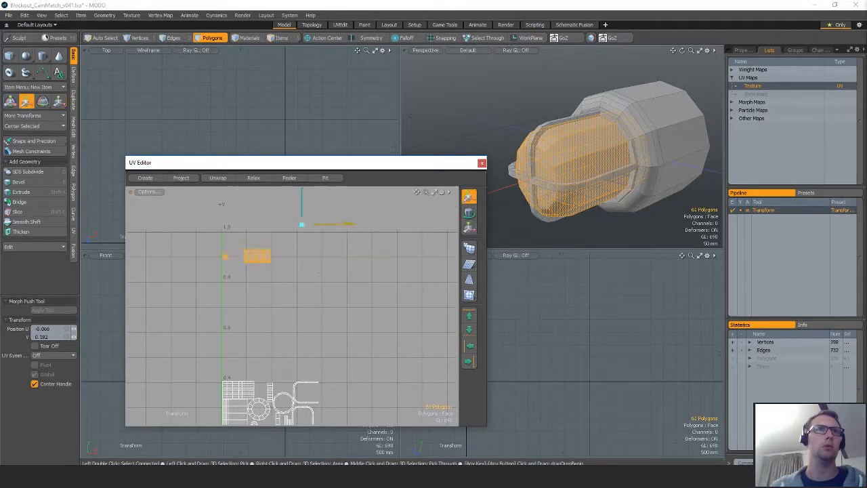
{"action": "left_click", "coordinate": [255, 276]}
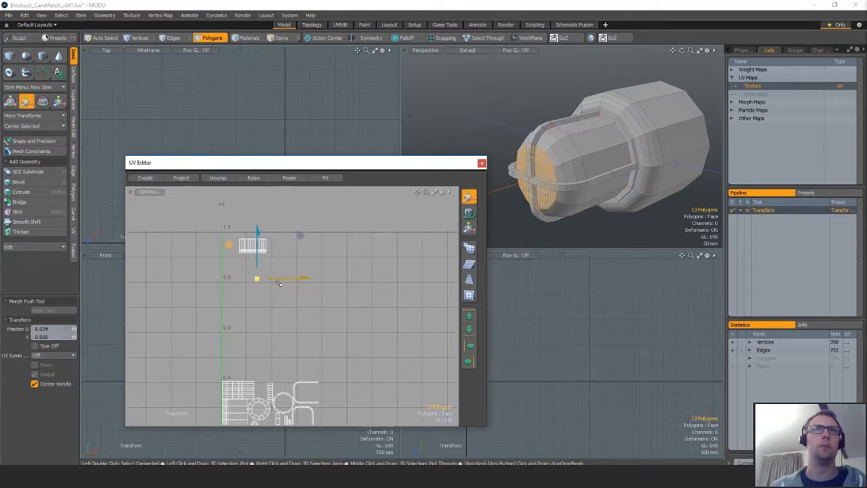
{"action": "key", "text": "space"}
{"action": "left_click", "coordinate": [298, 293]}
{"action": "middle_click_drag", "start_coordinate": [299, 293], "coordinate": [298, 242]}
Hide the glass cover and move the bulb's UV islands up into the upper-left area of the UV square.
{"action": "double_click", "coordinate": [600, 194]}
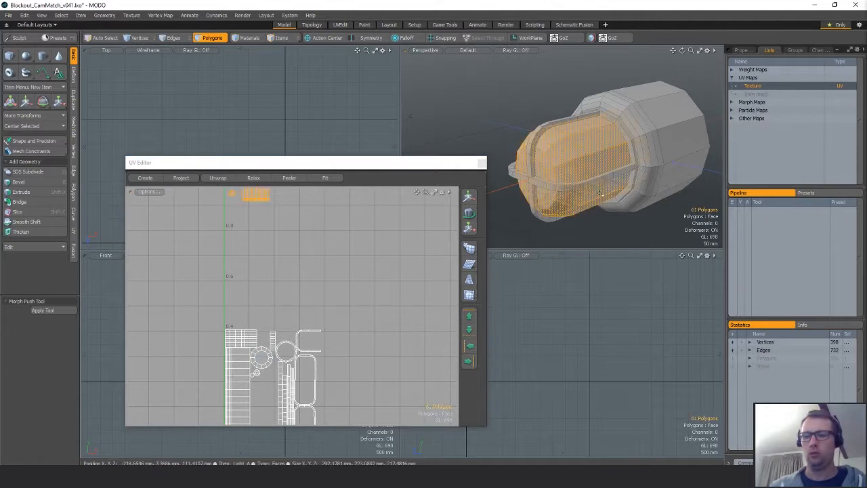
{"action": "key", "text": "h"}
{"action": "double_click", "coordinate": [562, 163]}
{"action": "middle_click_drag", "start_coordinate": [271, 305], "coordinate": [290, 333]}
{"action": "key", "text": "w"}
{"action": "left_click_drag", "start_coordinate": [257, 371], "coordinate": [278, 263]}
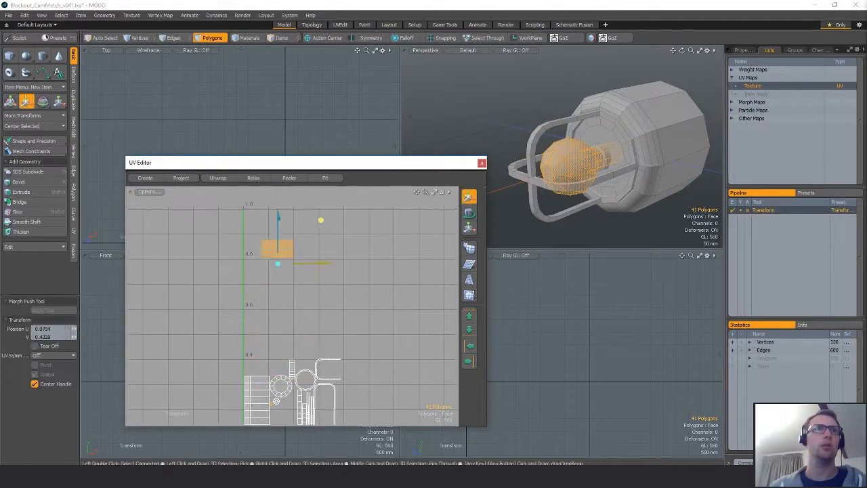
Tuck the bulb's strip and small round island into the UV square's upper-left corner, and unhide the glass cover.
{"action": "key", "text": "space"}
{"action": "mouse_move", "coordinate": [285, 241]}
{"action": "right_mouse_down"}
{"action": "mouse_move", "coordinate": [309, 289]}
{"action": "mouse_move", "coordinate": [288, 244]}
{"action": "right_mouse_up"}
{"action": "key", "text": "w"}
{"action": "key", "text": "space"}
{"action": "scroll", "coordinate": [332, 309], "scroll_direction": "down", "scroll_amount": 2}
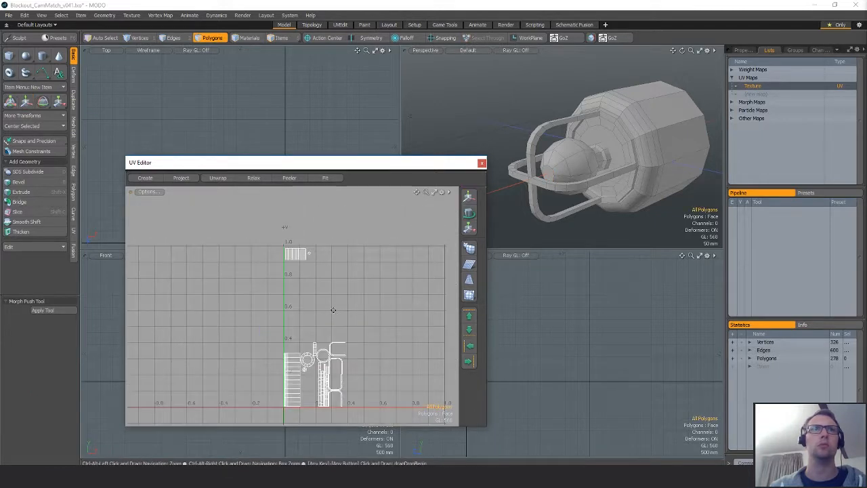
{"action": "middle_click_drag", "start_coordinate": [333, 310], "coordinate": [280, 274]}
{"action": "key", "text": "u"}
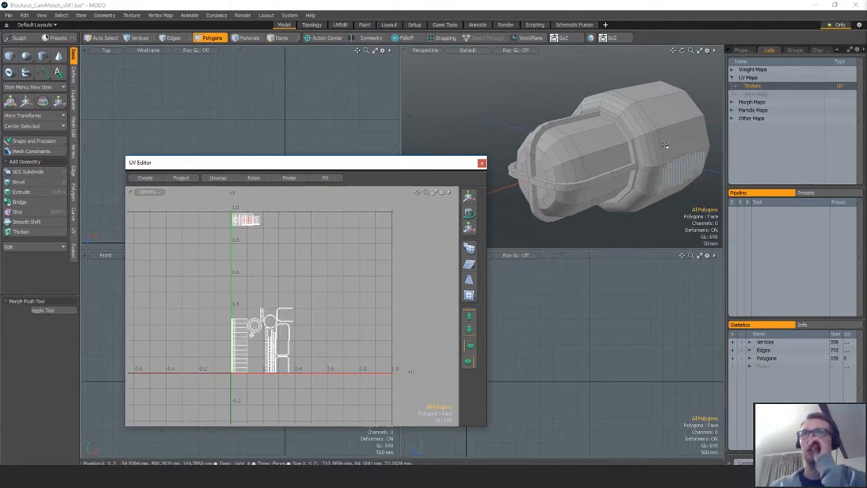
Update Light_A's vertex normals with the Vertex Normal Toolkit and export the mesh as Autodesk FBX 2015 with Separate Files enabled.
{"action": "left_click", "coordinate": [591, 37]}
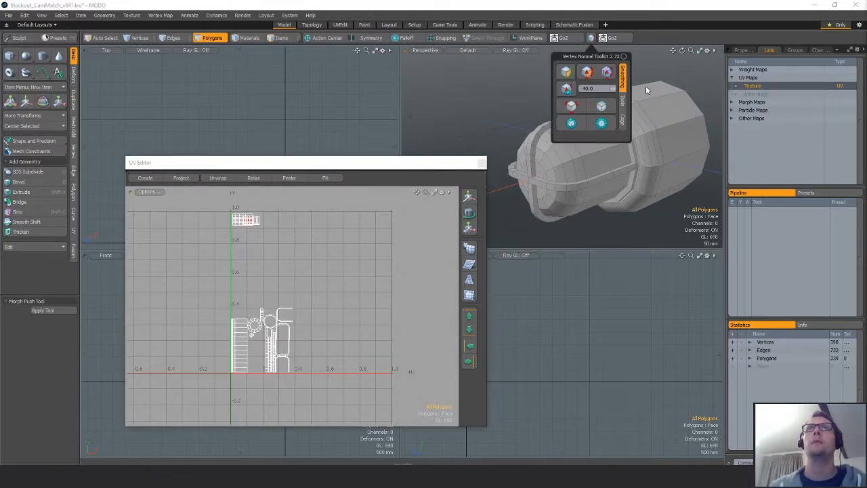
{"action": "left_click", "coordinate": [571, 122]}
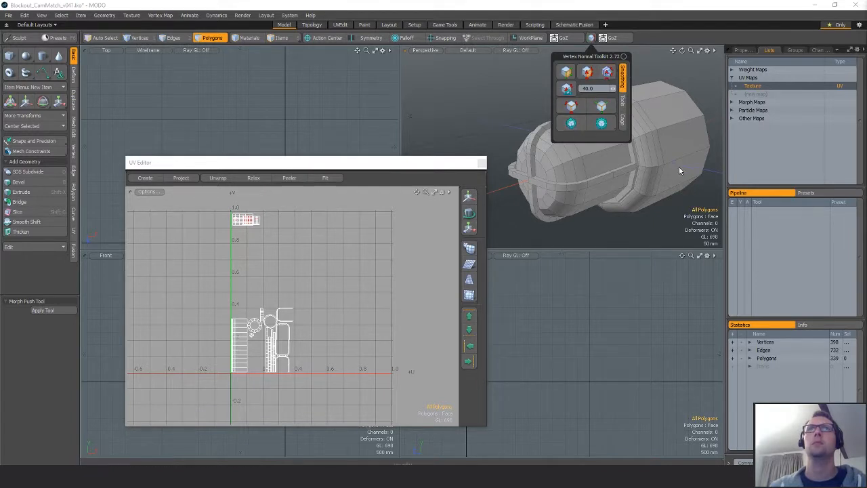
{"action": "left_click_drag", "start_coordinate": [646, 186], "coordinate": [620, 183], "text": "alt"}
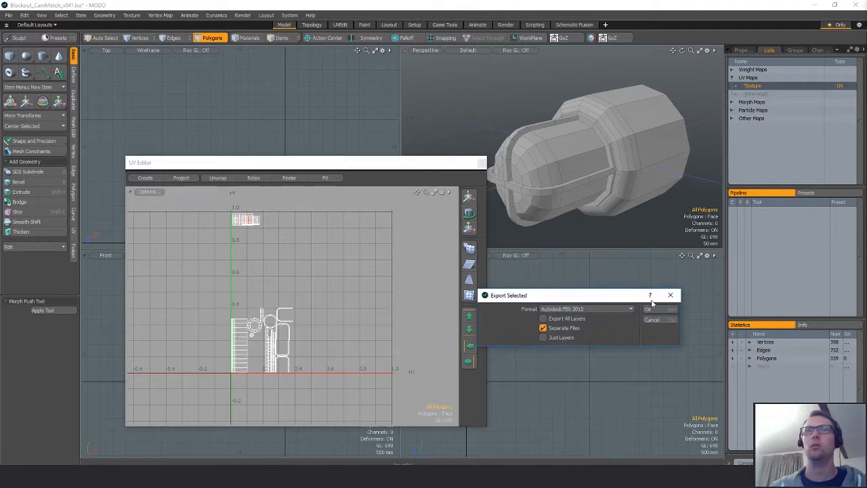
{"action": "left_click", "coordinate": [661, 304]}
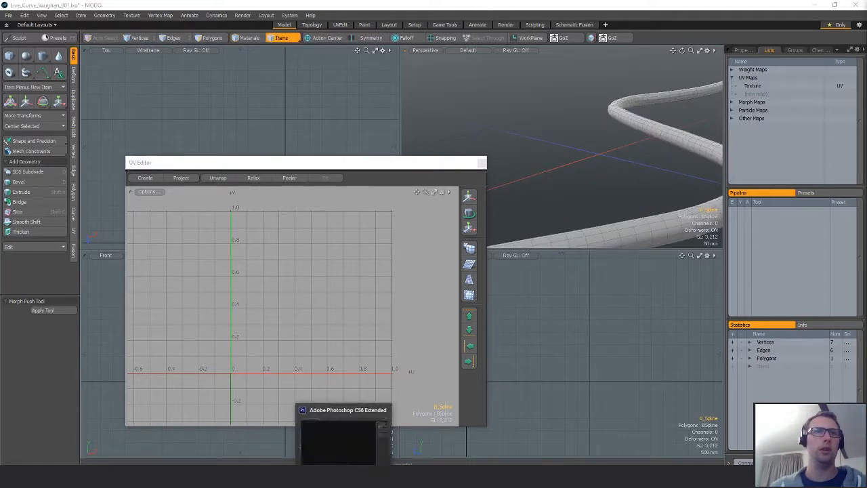
Switch to Unreal, reimport the Light_A static mesh, and assign M_Neon_Red to its Glass material slot.
{"action": "left_click", "coordinate": [460, 437]}
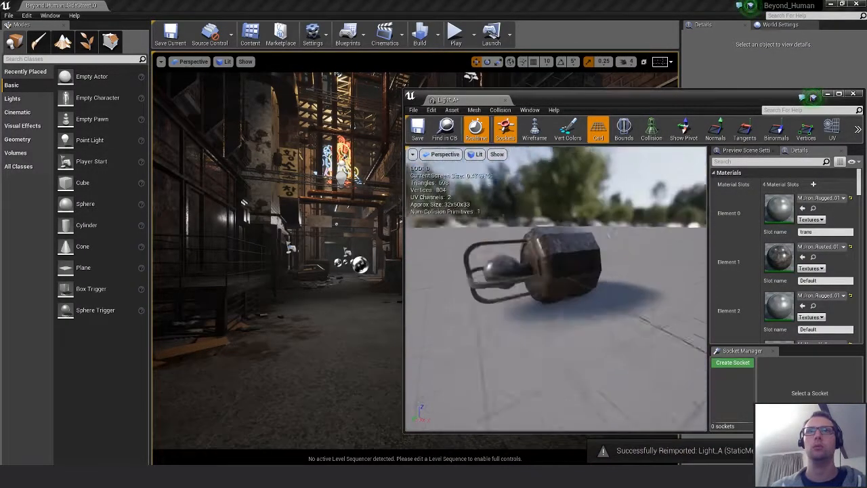
{"action": "left_click_drag", "start_coordinate": [555, 305], "coordinate": [474, 296]}
{"action": "scroll", "coordinate": [768, 281], "scroll_direction": "down", "scroll_amount": 3}
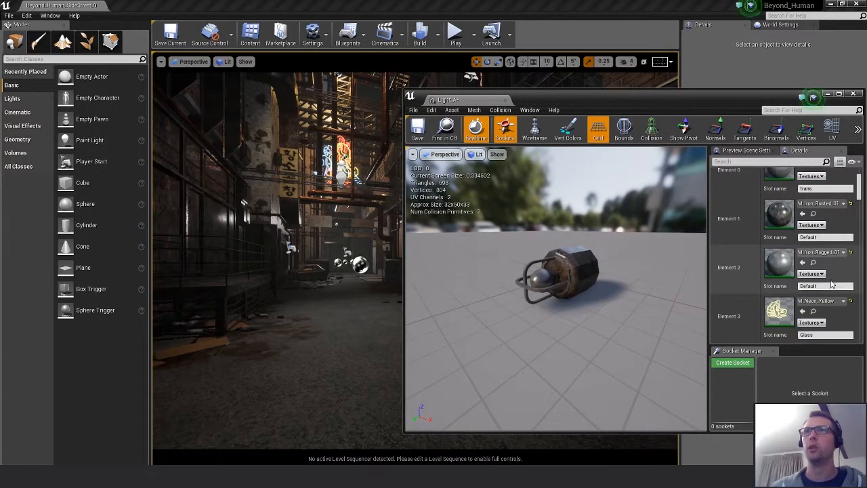
{"action": "scroll", "coordinate": [768, 281], "scroll_direction": "down", "scroll_amount": 1}
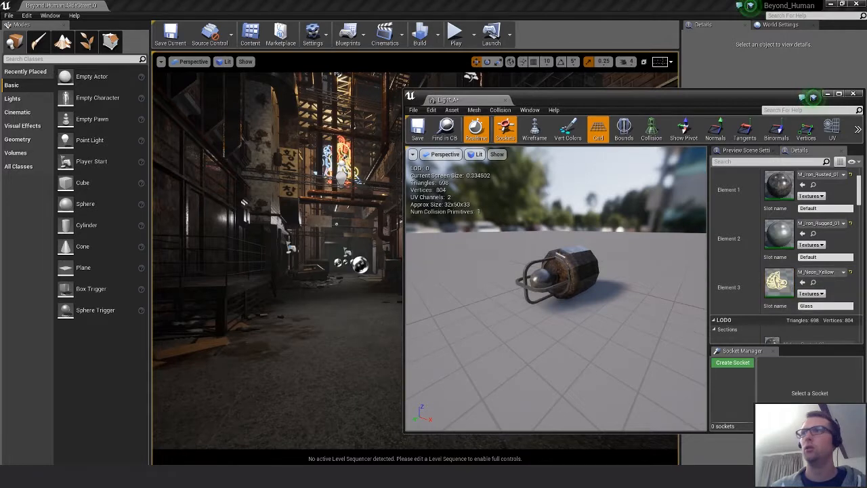
{"action": "left_click_drag", "start_coordinate": [866, 292], "coordinate": [779, 284]}
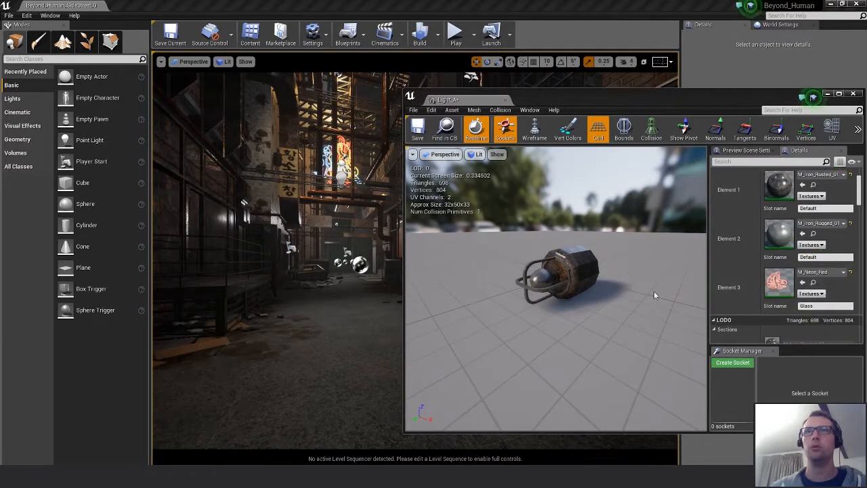
Inspect Light_A's UV channel overlay and its glass in the mesh preview, and close the mesh editor.
{"action": "left_click_drag", "start_coordinate": [552, 291], "coordinate": [606, 248]}
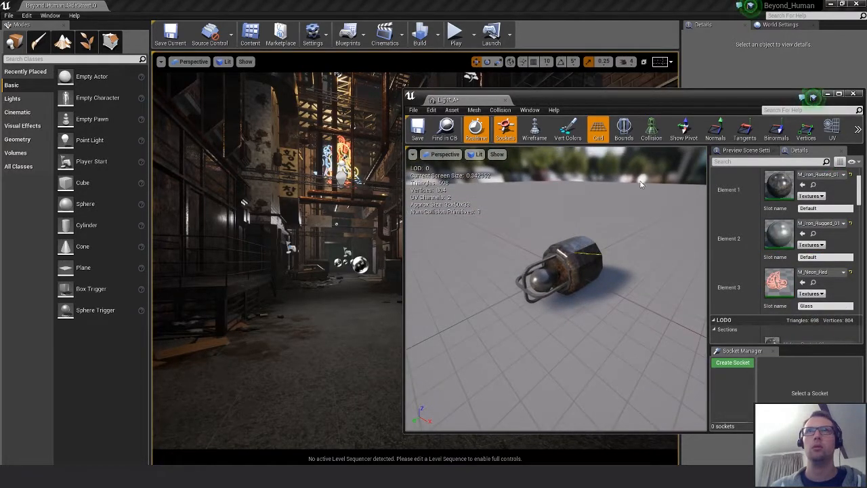
{"action": "left_click", "coordinate": [833, 129]}
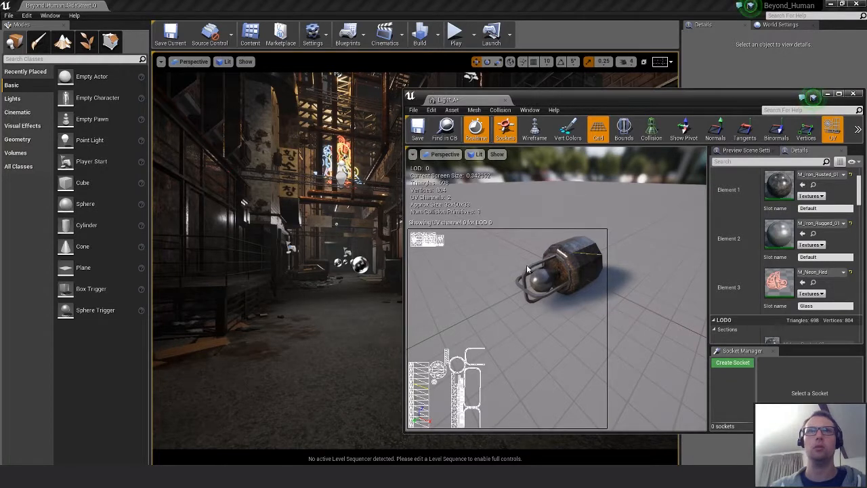
{"action": "left_click_drag", "start_coordinate": [528, 269], "coordinate": [678, 274]}
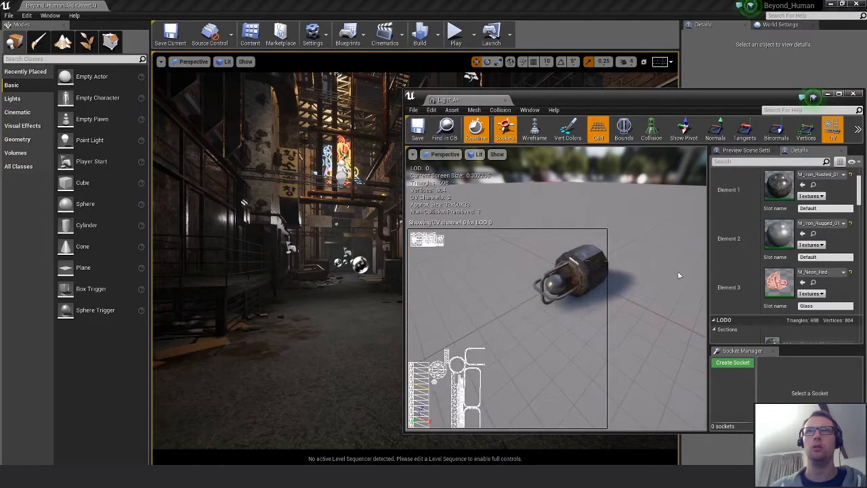
{"action": "left_click", "coordinate": [833, 130]}
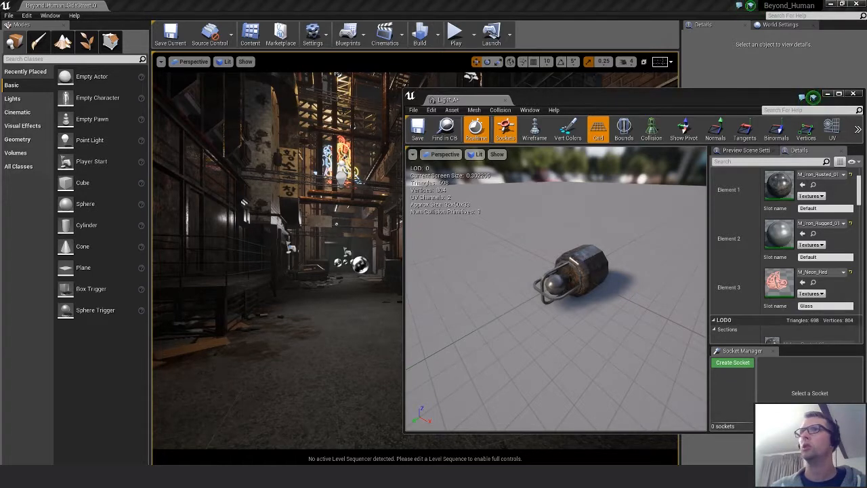
{"action": "left_click_drag", "start_coordinate": [601, 334], "coordinate": [587, 318]}
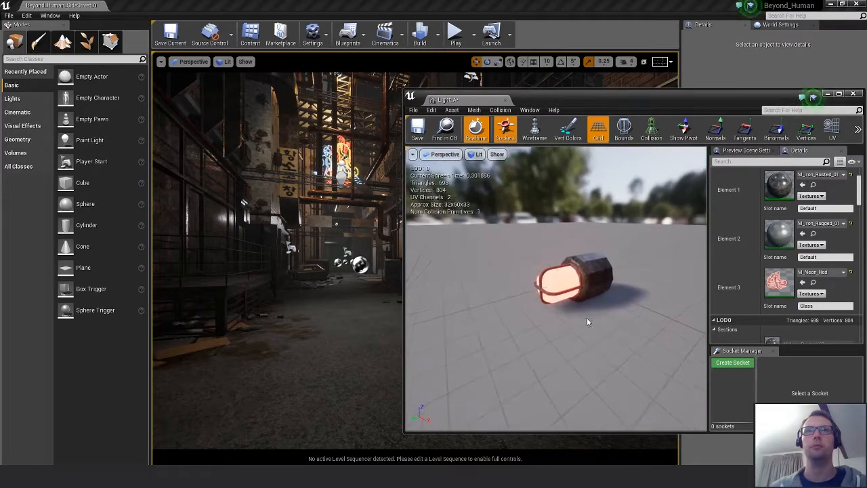
{"action": "left_click", "coordinate": [853, 94]}
Duplicate the existing point light above the alley and move the copy across to the brick wall near the wall lamp.
{"action": "mouse_move", "coordinate": [381, 249]}
{"action": "right_mouse_down"}
{"action": "mouse_move", "coordinate": [370, 245]}
{"action": "mouse_move", "coordinate": [407, 238]}
{"action": "mouse_move", "coordinate": [383, 248]}
{"action": "mouse_move", "coordinate": [403, 237]}
{"action": "mouse_move", "coordinate": [390, 236]}
{"action": "mouse_move", "coordinate": [385, 249]}
{"action": "right_mouse_up"}
{"action": "key", "text": "w"}
{"action": "key", "text": "e"}
{"action": "key", "text": "s"}
{"action": "key", "text": "w"}
{"action": "left_click", "coordinate": [386, 237]}
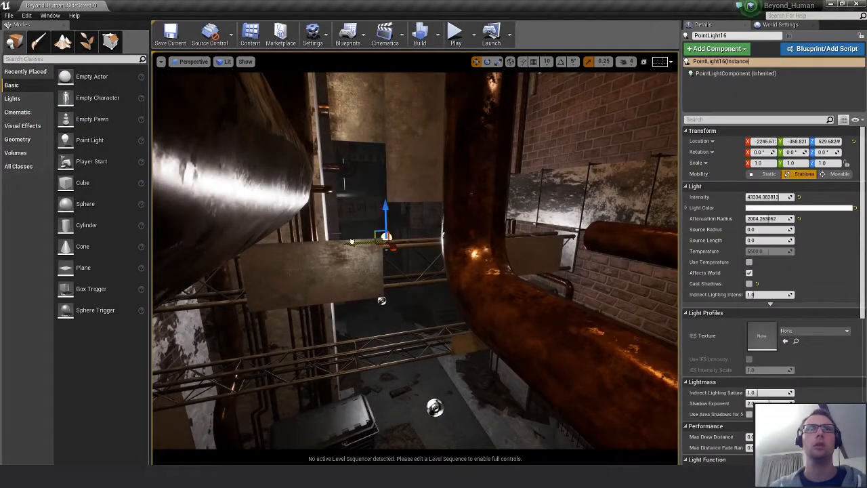
{"action": "left_click_drag", "start_coordinate": [352, 242], "coordinate": [494, 239], "text": "alt"}
{"action": "left_click_drag", "start_coordinate": [557, 253], "coordinate": [625, 263]}
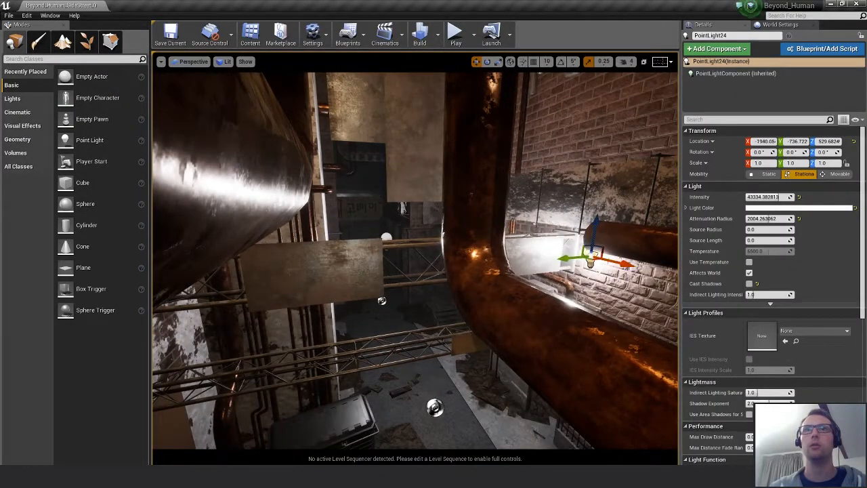
Set the duplicated point light's colour to saturated red with R 0.988, G 0 and B 0.
{"action": "mouse_move", "coordinate": [508, 279]}
{"action": "right_mouse_down"}
{"action": "mouse_move", "coordinate": [510, 268]}
{"action": "mouse_move", "coordinate": [508, 280]}
{"action": "right_mouse_up"}
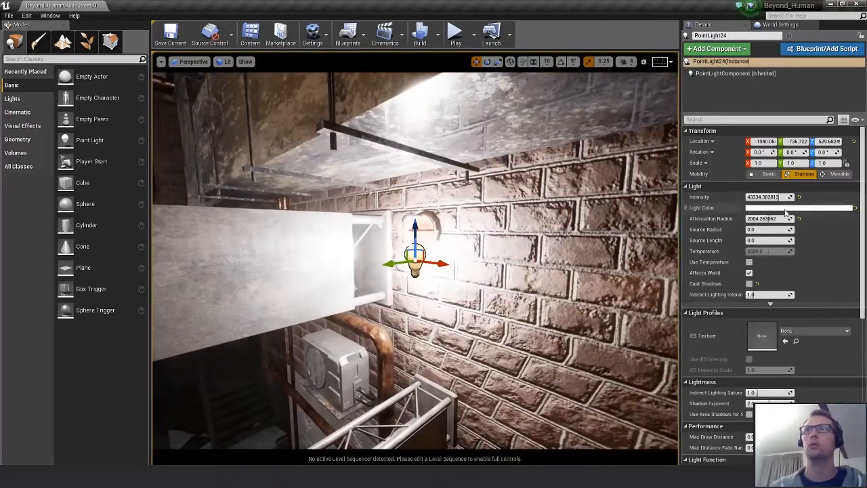
{"action": "left_click", "coordinate": [786, 208]}
{"action": "left_click_drag", "start_coordinate": [668, 272], "coordinate": [693, 284]}
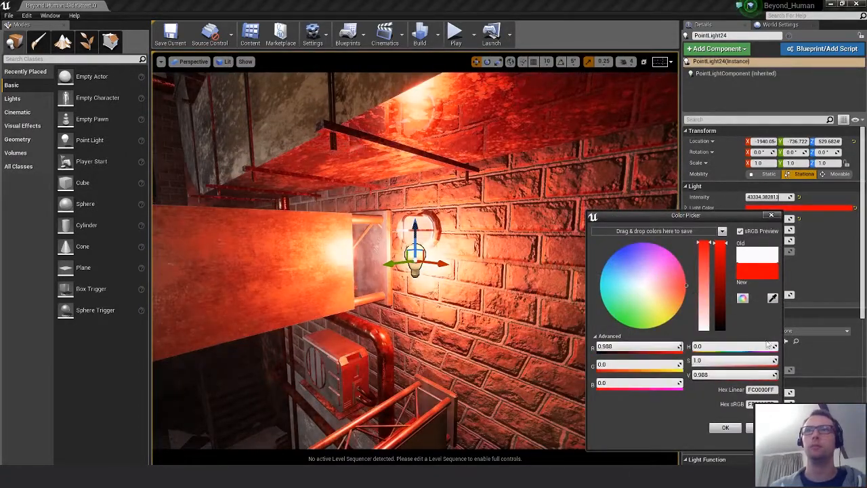
Raise the point light to about Z 552.6 and Y -714 in front of the wall lamp, and close the colour settings.
{"action": "right_click_drag", "start_coordinate": [441, 247], "coordinate": [369, 255]}
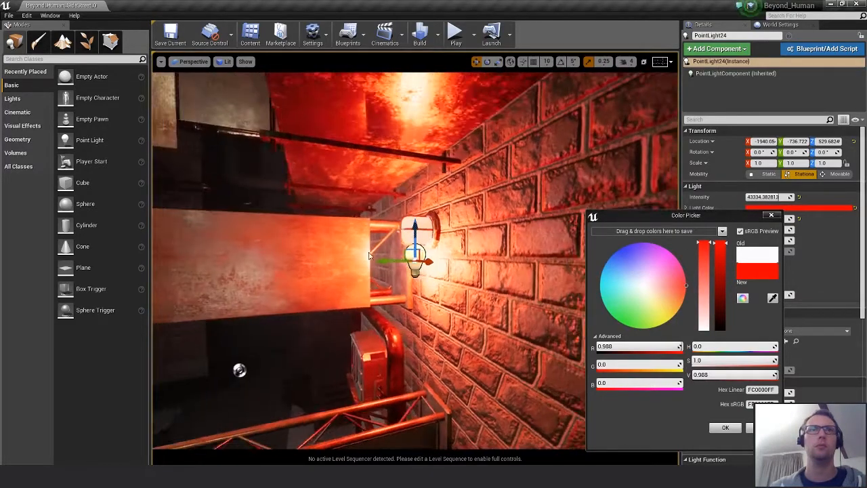
{"action": "left_click_drag", "start_coordinate": [401, 251], "coordinate": [378, 221]}
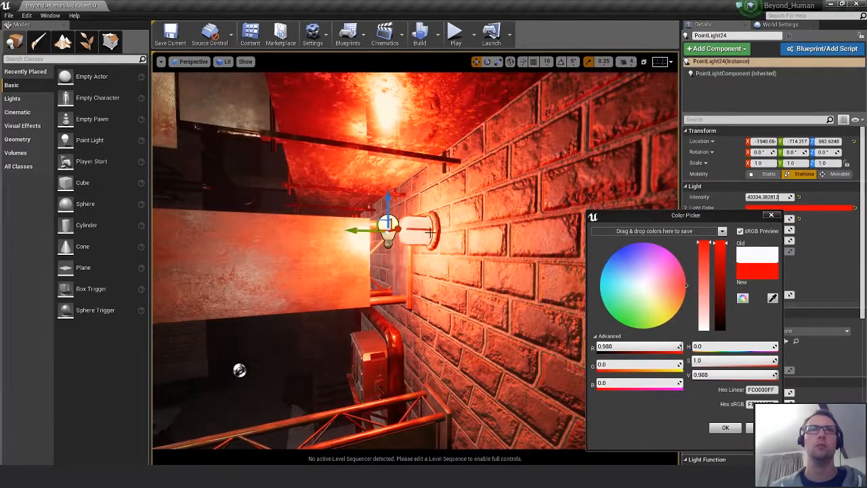
{"action": "scroll", "coordinate": [431, 233], "scroll_direction": "down", "scroll_amount": 5}
{"action": "right_click_drag", "start_coordinate": [472, 242], "coordinate": [450, 261]}
{"action": "left_click", "coordinate": [483, 235]}
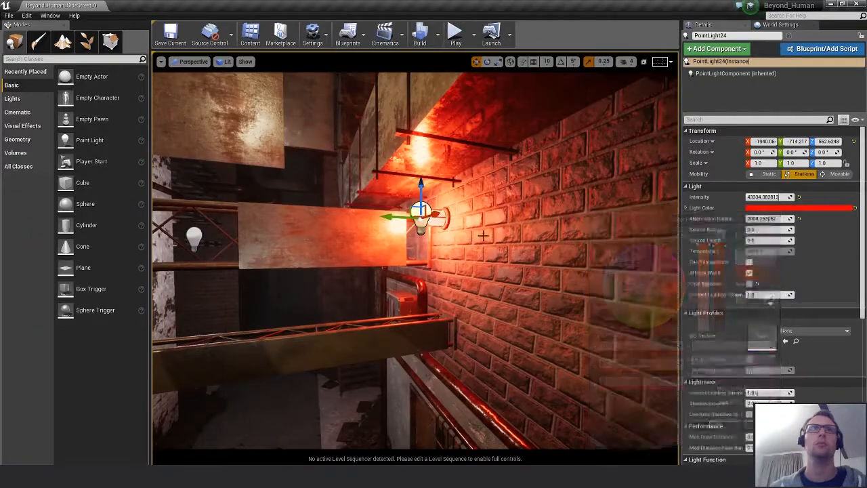
{"action": "key", "text": "Escape"}
Reposition the point light over the wall lamp's glass at about X -1941.6 and Y -742.6.
{"action": "scroll", "coordinate": [555, 256], "scroll_direction": "down", "scroll_amount": 8}
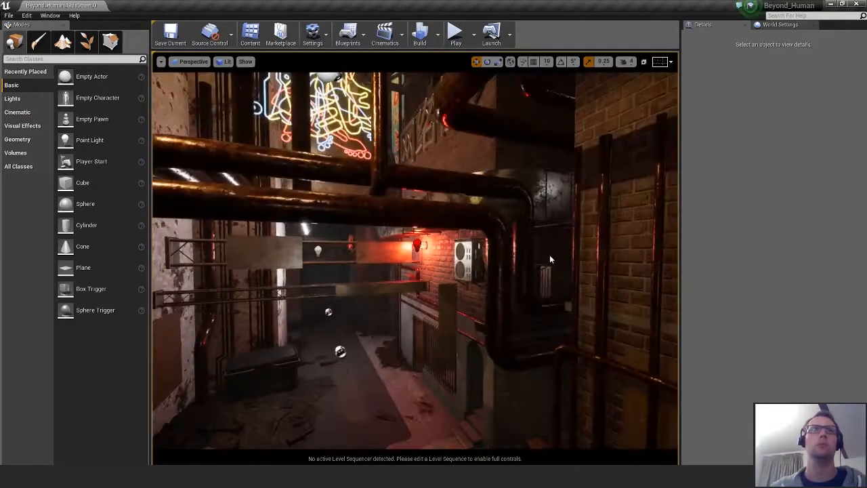
{"action": "right_click_drag", "start_coordinate": [549, 255], "coordinate": [466, 254]}
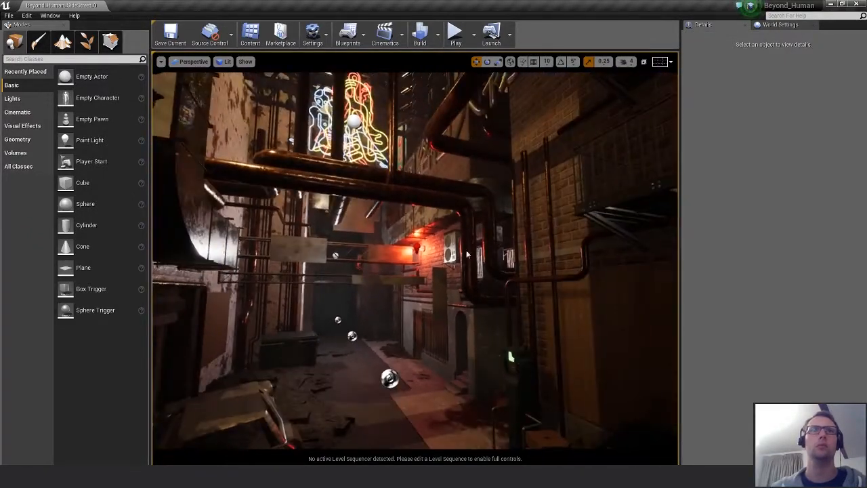
{"action": "left_click", "coordinate": [418, 248]}
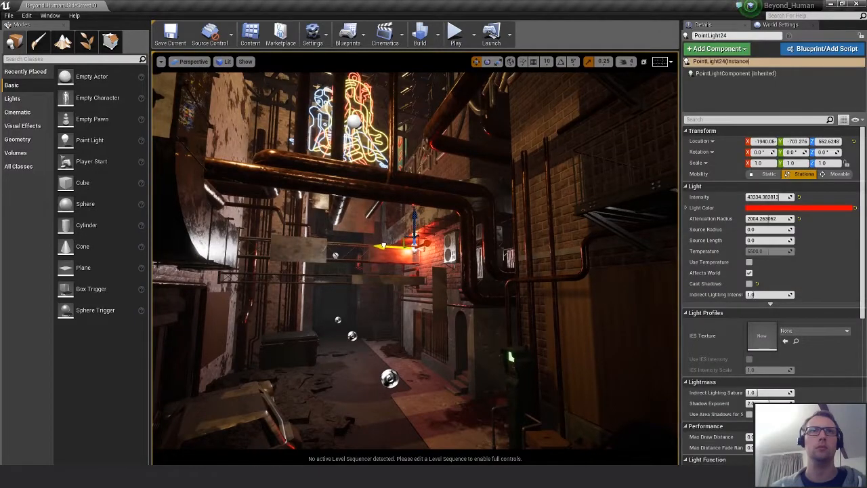
{"action": "key", "text": "f"}
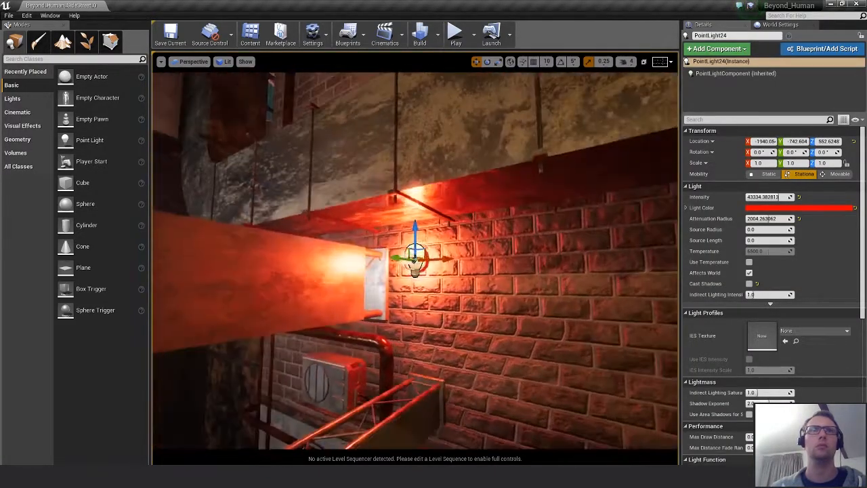
{"action": "left_click_drag", "start_coordinate": [393, 263], "coordinate": [461, 263], "text": "alt"}
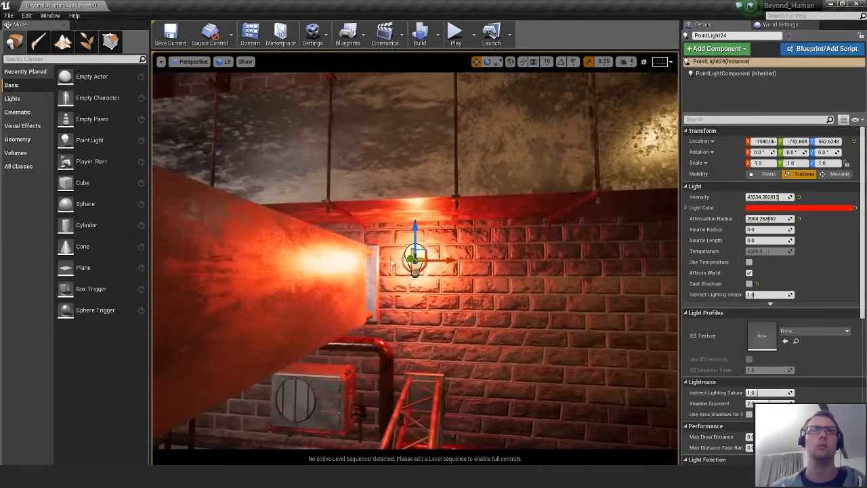
{"action": "left_click_drag", "start_coordinate": [469, 309], "coordinate": [423, 307], "text": "alt"}
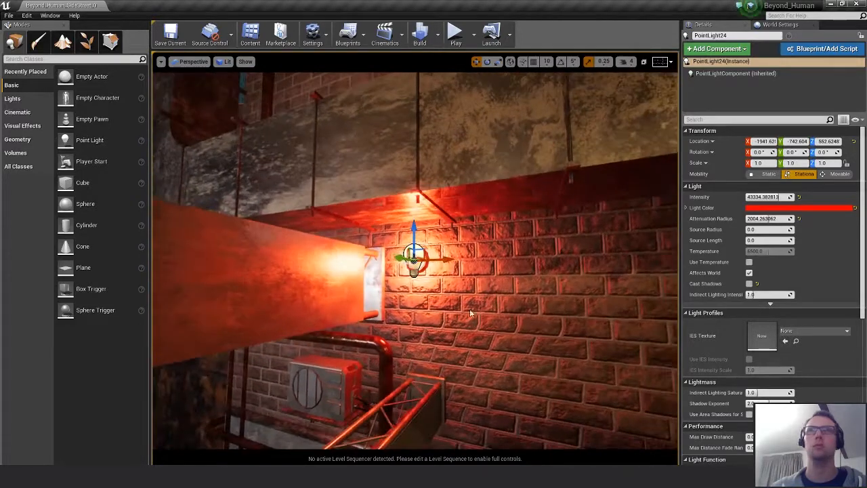
Set the lamp light's attenuation radius to about 288 and intensity to about 22778, and check it from the alley in game view.
{"action": "left_click_drag", "start_coordinate": [764, 219], "coordinate": [739, 219]}
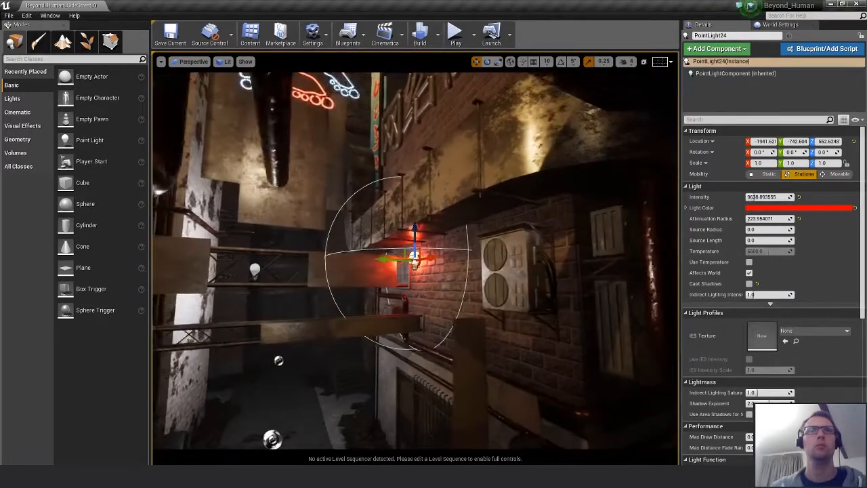
{"action": "left_click_drag", "start_coordinate": [769, 196], "coordinate": [793, 197]}
{"action": "left_click_drag", "start_coordinate": [748, 218], "coordinate": [763, 219]}
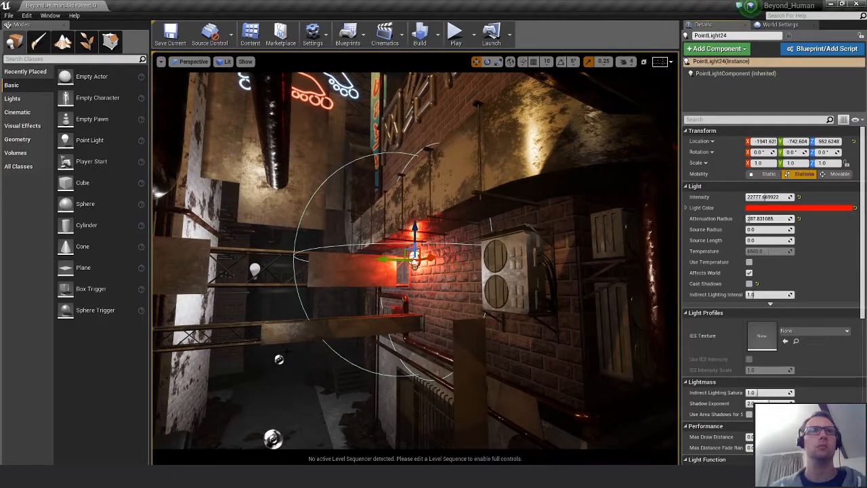
{"action": "key", "text": "Escape"}
{"action": "left_click_drag", "start_coordinate": [474, 337], "coordinate": [402, 310], "text": "alt"}
{"action": "key", "text": "g"}
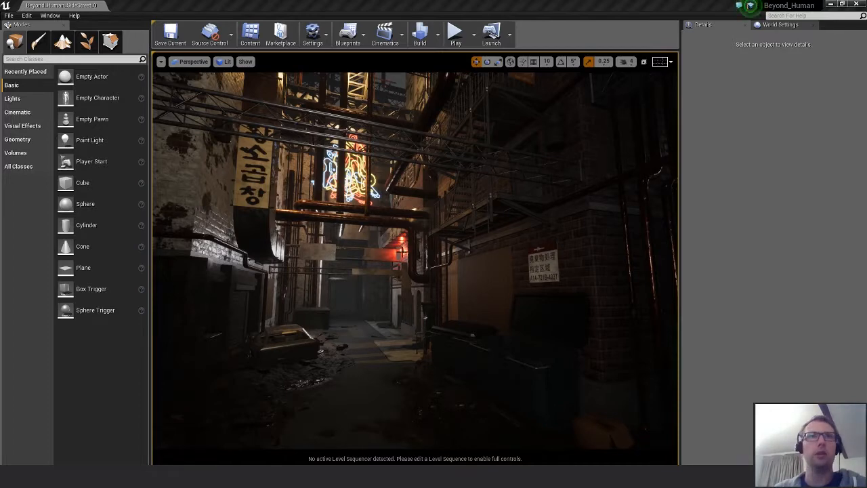
Leave game view, reselect the lamp light, and set its colour to light orange with R 0.988, G 0.52 and B 0.227.
{"action": "left_click", "coordinate": [402, 256]}
{"action": "key", "text": "g"}
{"action": "left_click", "coordinate": [401, 252]}
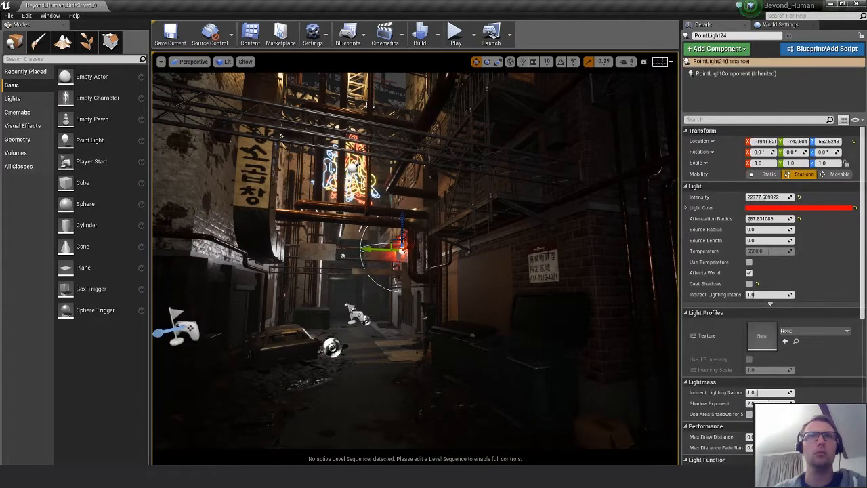
{"action": "left_click", "coordinate": [824, 210]}
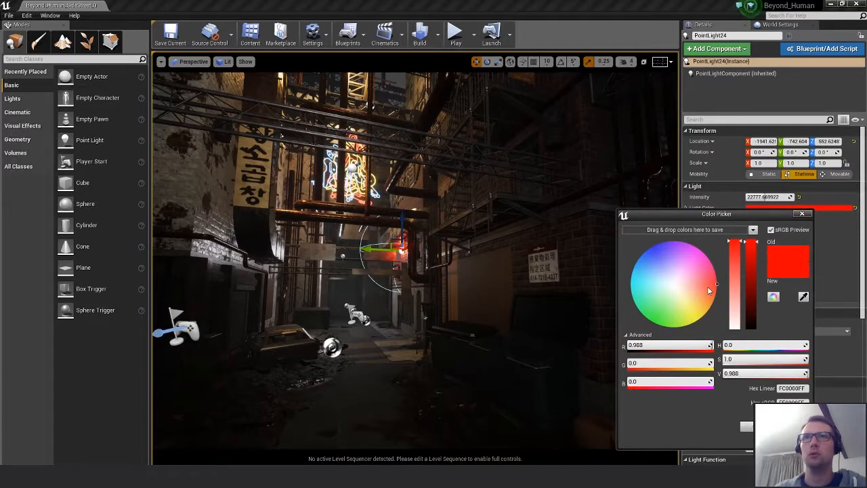
{"action": "left_click_drag", "start_coordinate": [707, 286], "coordinate": [704, 297]}
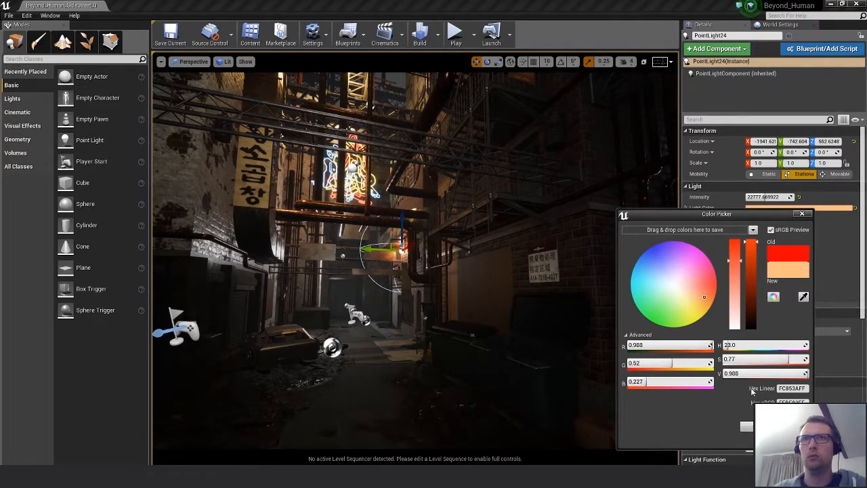
{"action": "left_click", "coordinate": [747, 426]}
Set the lamp light's colour to a more saturated orange with R 1.0, G 0.374 and B 0.101, judging it close up and from the alley.
{"action": "key", "text": "f"}
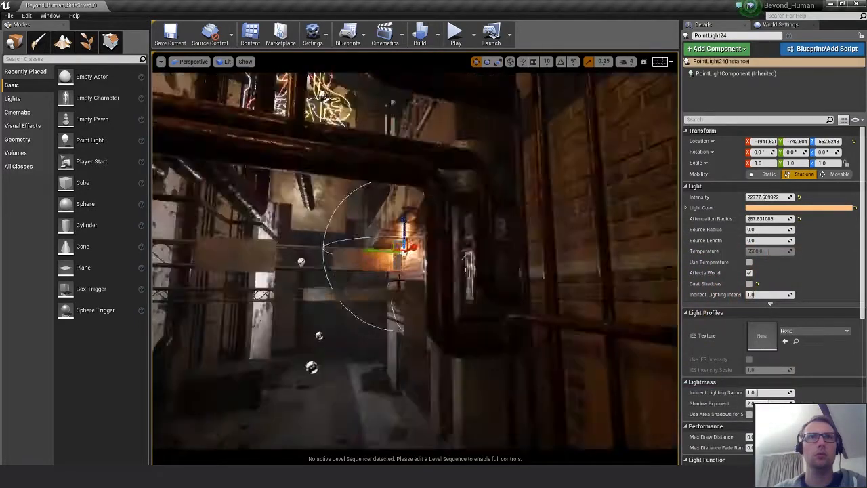
{"action": "left_click", "coordinate": [759, 210]}
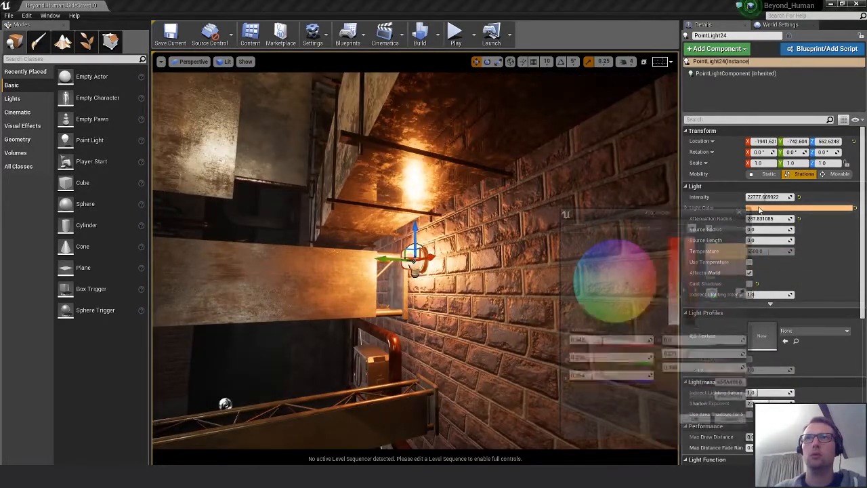
{"action": "mouse_move", "coordinate": [678, 257]}
{"action": "left_mouse_down"}
{"action": "mouse_move", "coordinate": [683, 241]}
{"action": "mouse_move", "coordinate": [694, 263]}
{"action": "mouse_move", "coordinate": [694, 242]}
{"action": "left_mouse_up"}
{"action": "left_click_drag", "start_coordinate": [652, 302], "coordinate": [656, 295]}
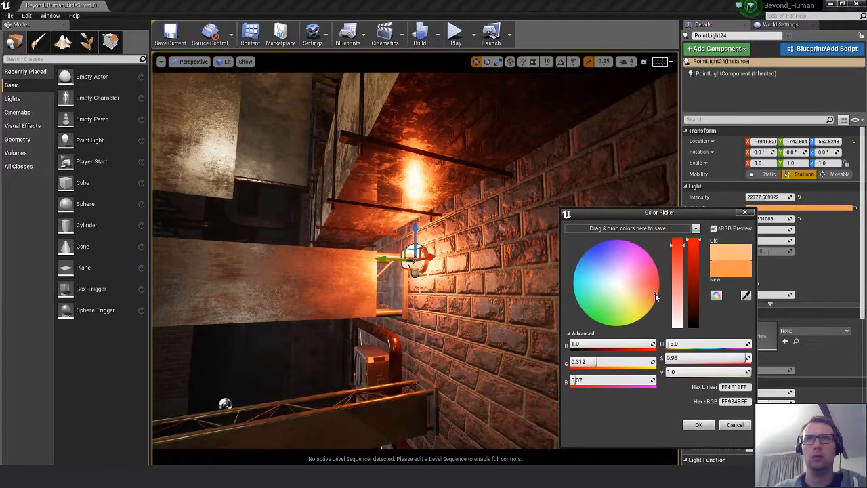
{"action": "left_click", "coordinate": [699, 424]}
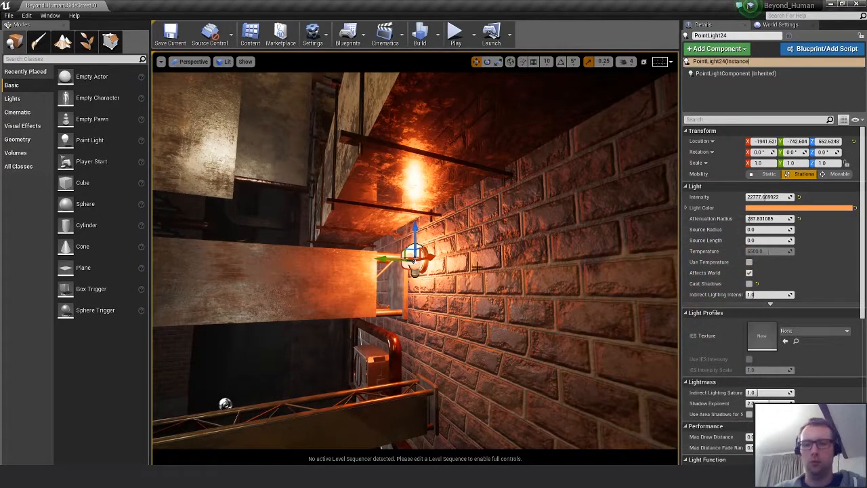
{"action": "right_click_drag", "start_coordinate": [486, 296], "coordinate": [485, 299]}
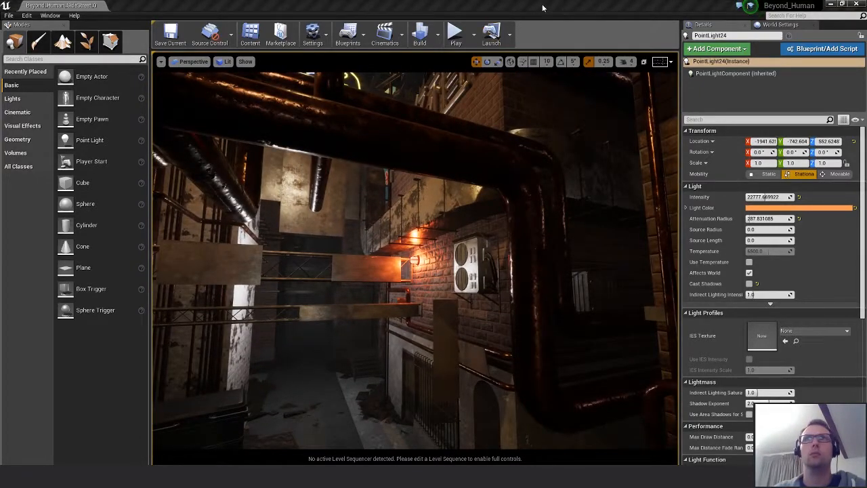
{"action": "left_click", "coordinate": [781, 207]}
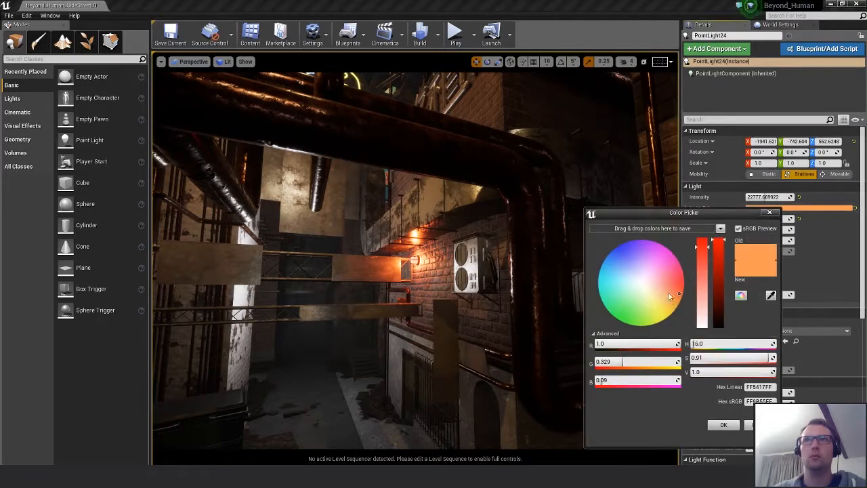
{"action": "left_click_drag", "start_coordinate": [676, 295], "coordinate": [678, 294]}
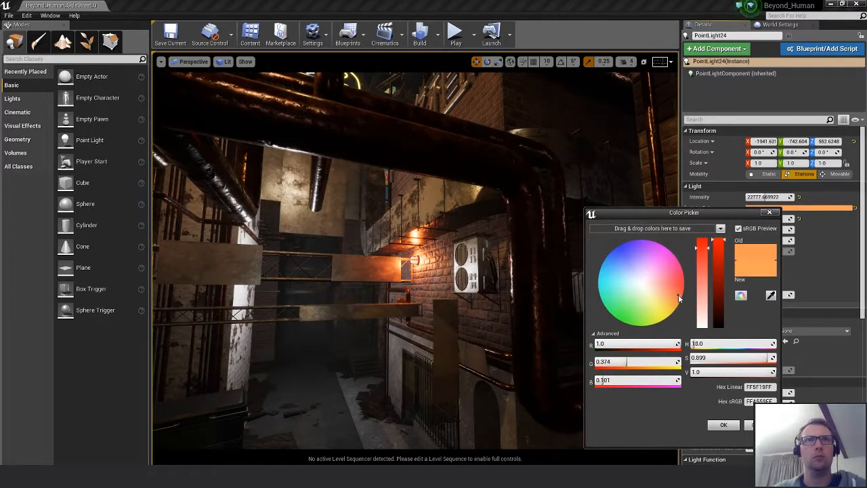
{"action": "left_click", "coordinate": [724, 425]}
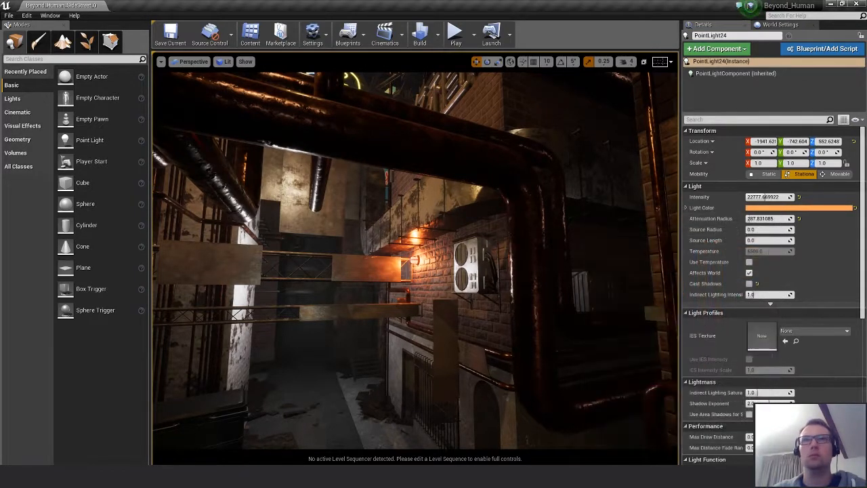
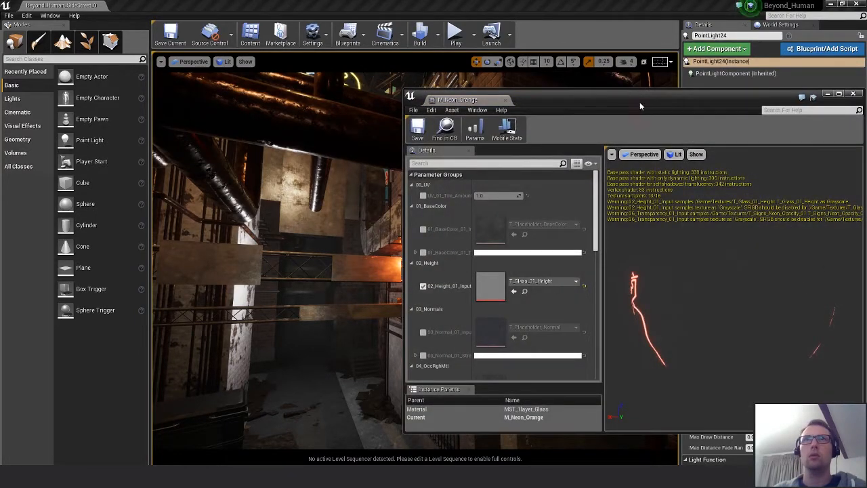
Match the M_Neon_Orange emissive colour to the lamp light by sampling its light colour, save the material and move its editor aside.
{"action": "left_click_drag", "start_coordinate": [639, 103], "coordinate": [388, 105]}
{"action": "scroll", "coordinate": [276, 200], "scroll_direction": "down", "scroll_amount": 6}
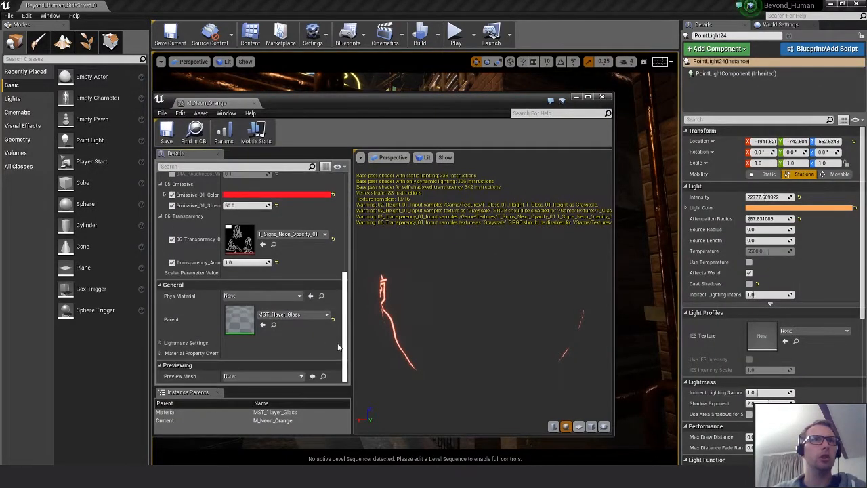
{"action": "left_click", "coordinate": [275, 195]}
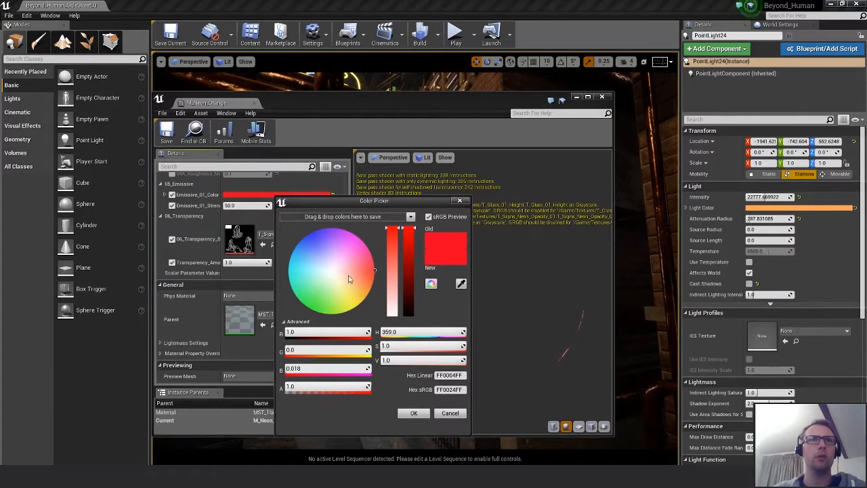
{"action": "left_click", "coordinate": [461, 283]}
{"action": "left_click", "coordinate": [786, 206]}
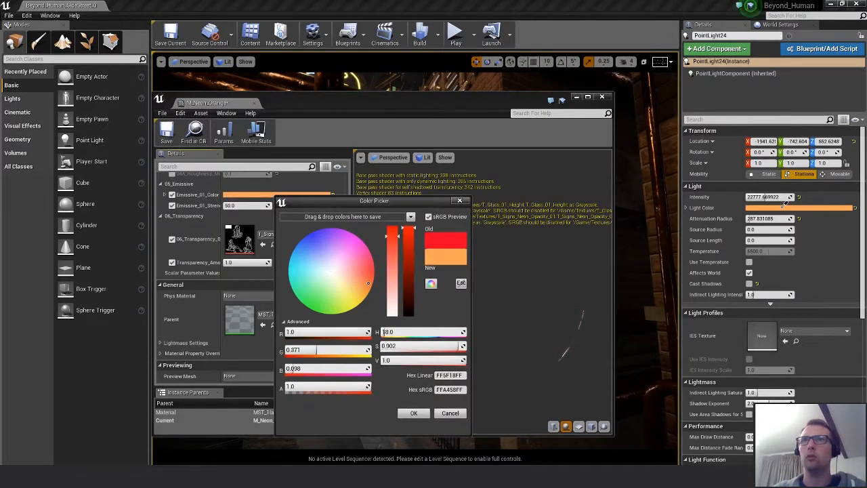
{"action": "left_click_drag", "start_coordinate": [322, 205], "coordinate": [631, 218]}
{"action": "left_click", "coordinate": [722, 427]}
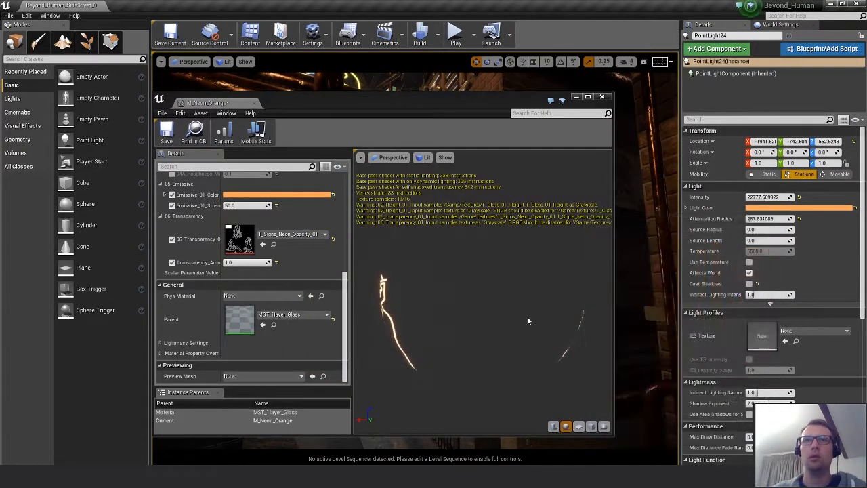
{"action": "key", "text": "ctrl+s"}
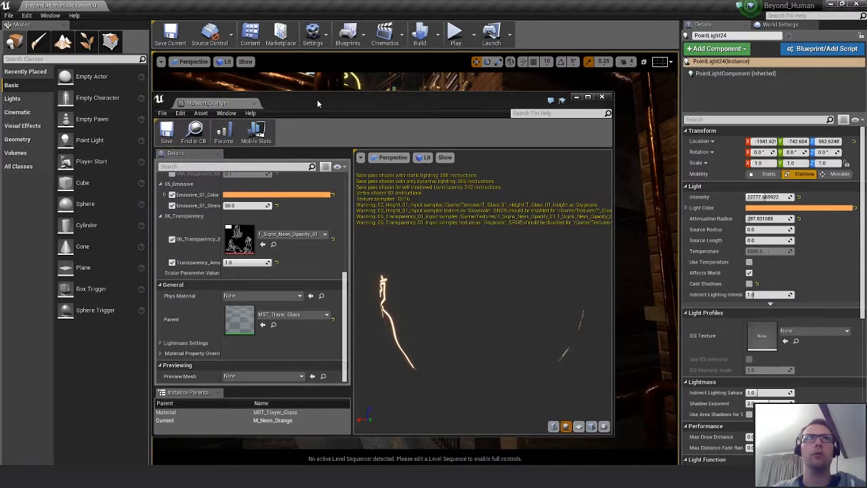
{"action": "left_click_drag", "start_coordinate": [317, 100], "coordinate": [516, 404]}
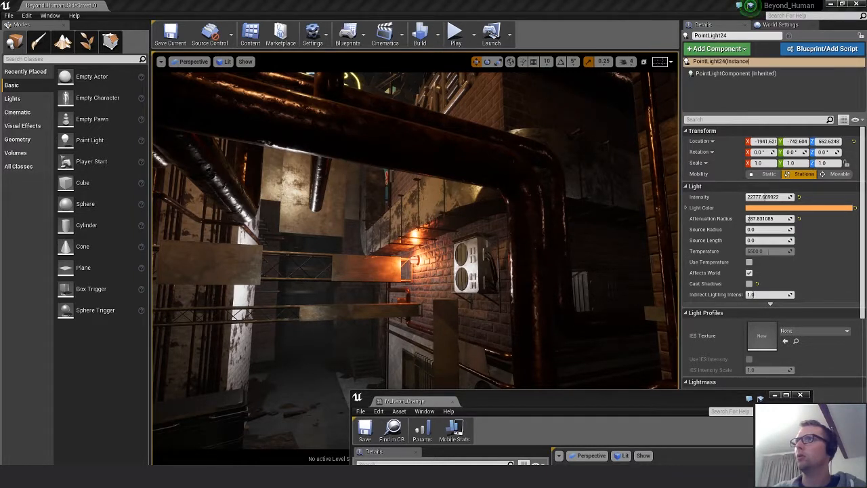
Inspect the Light_A mesh and its material slots down to the glass element, and put the mesh editor away.
{"action": "left_click_drag", "start_coordinate": [643, 400], "coordinate": [643, 166]}
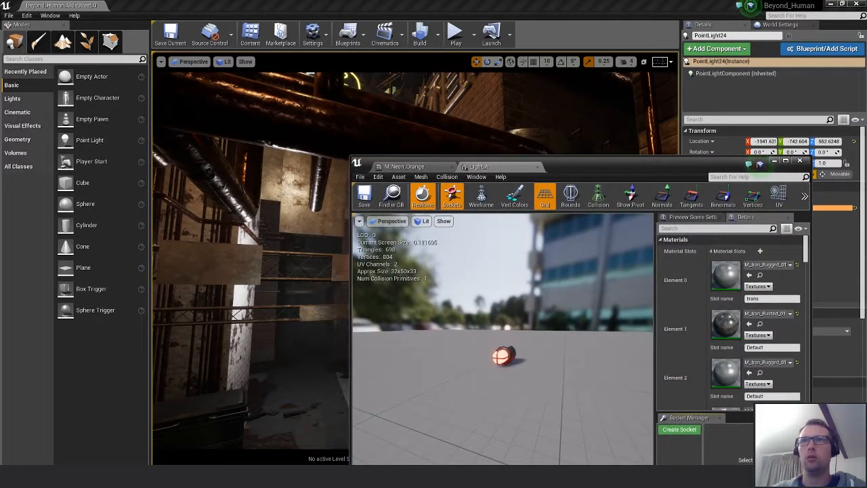
{"action": "scroll", "coordinate": [650, 350], "scroll_direction": "down", "scroll_amount": 2}
{"action": "scroll", "coordinate": [697, 354], "scroll_direction": "down", "scroll_amount": 2}
{"action": "left_click_drag", "start_coordinate": [724, 377], "coordinate": [727, 382]}
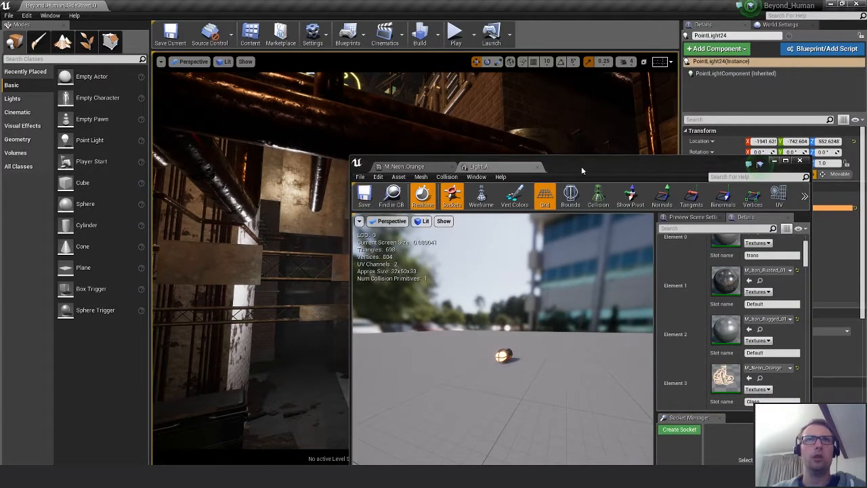
{"action": "left_click_drag", "start_coordinate": [582, 166], "coordinate": [508, 153]}
{"action": "left_click", "coordinate": [716, 151]}
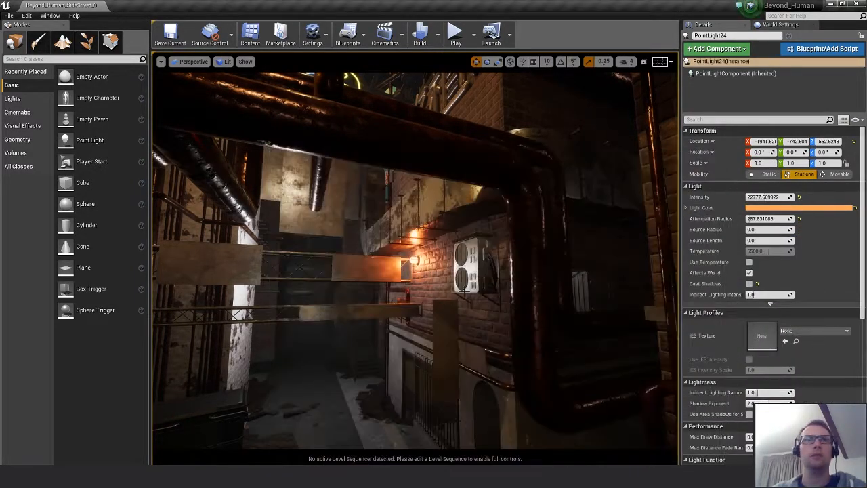
Judging from further down the alley, set the lamp light's intensity to about 10,000 and its attenuation radius to about 386.
{"action": "key", "text": "s"}
{"action": "right_click_drag", "start_coordinate": [530, 380], "coordinate": [529, 382]}
{"action": "key", "text": "s"}
{"action": "key", "text": "s"}
{"action": "key", "text": "s"}
{"action": "key", "text": "s"}
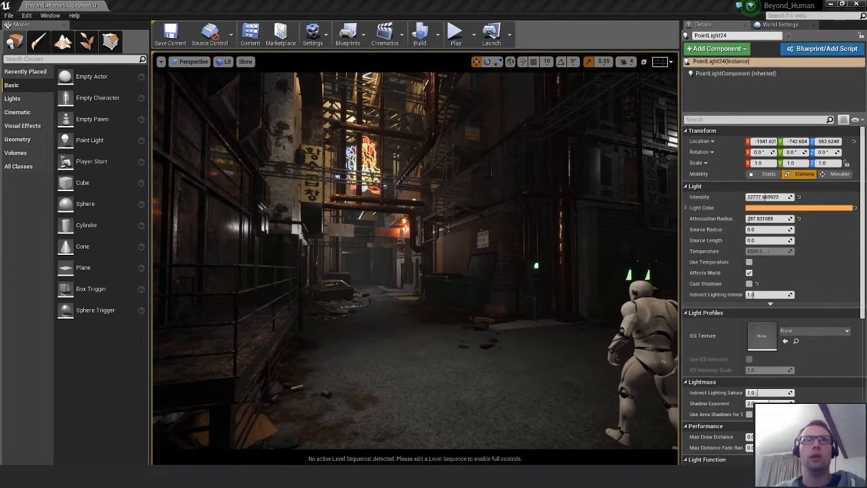
{"action": "mouse_move", "coordinate": [763, 198]}
{"action": "left_mouse_down"}
{"action": "mouse_move", "coordinate": [741, 198]}
{"action": "mouse_move", "coordinate": [757, 197]}
{"action": "mouse_move", "coordinate": [748, 219]}
{"action": "mouse_move", "coordinate": [754, 197]}
{"action": "left_mouse_up"}
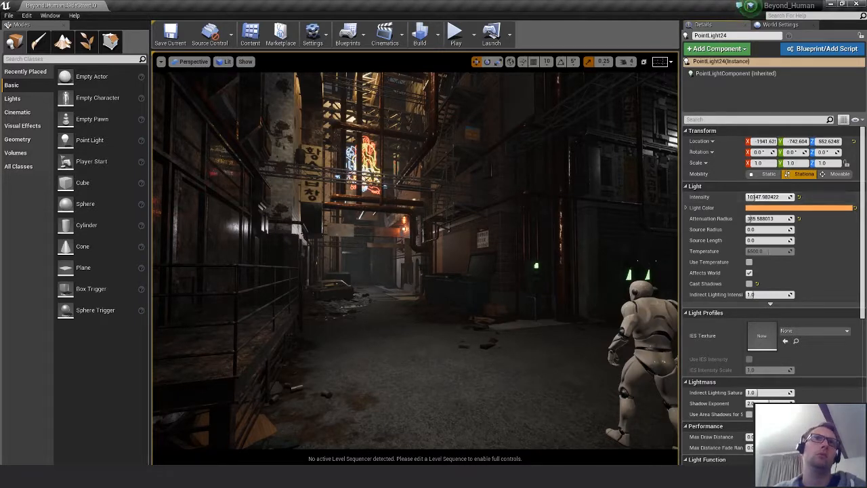
Check the lamp's glow in the whole alley view, deselect the point light and save the level.
{"action": "key", "text": "d"}
{"action": "right_click_drag", "start_coordinate": [451, 254], "coordinate": [444, 254]}
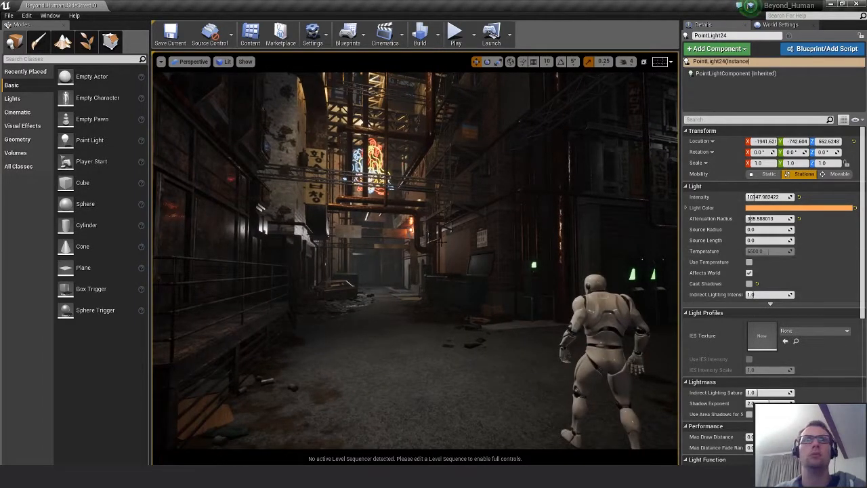
{"action": "left_click_drag", "start_coordinate": [429, 247], "coordinate": [428, 250], "text": "alt"}
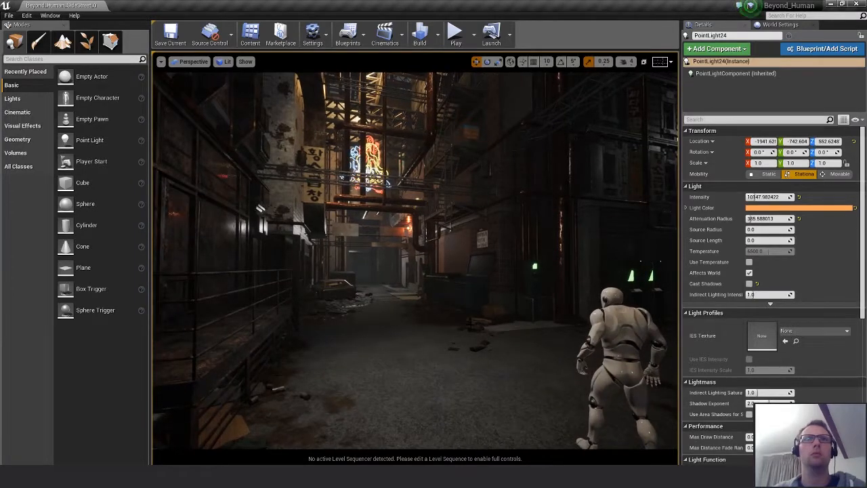
{"action": "left_click", "coordinate": [535, 293]}
{"action": "key", "text": "Escape"}
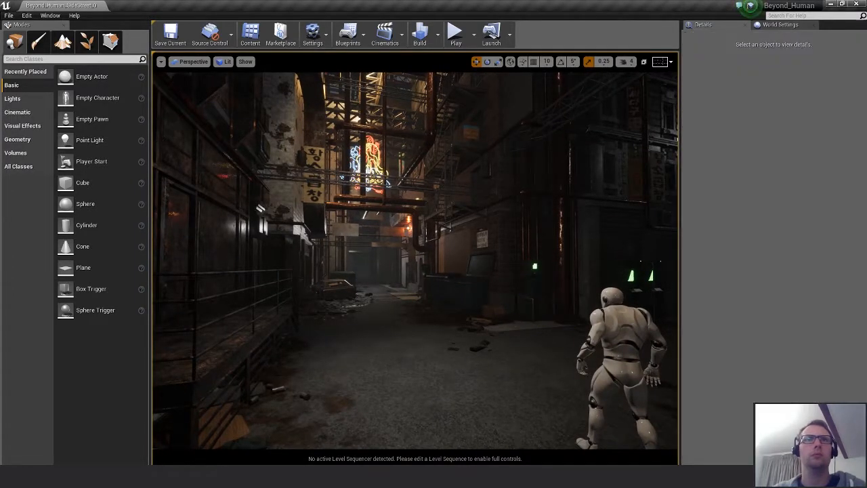
{"action": "key", "text": "s"}
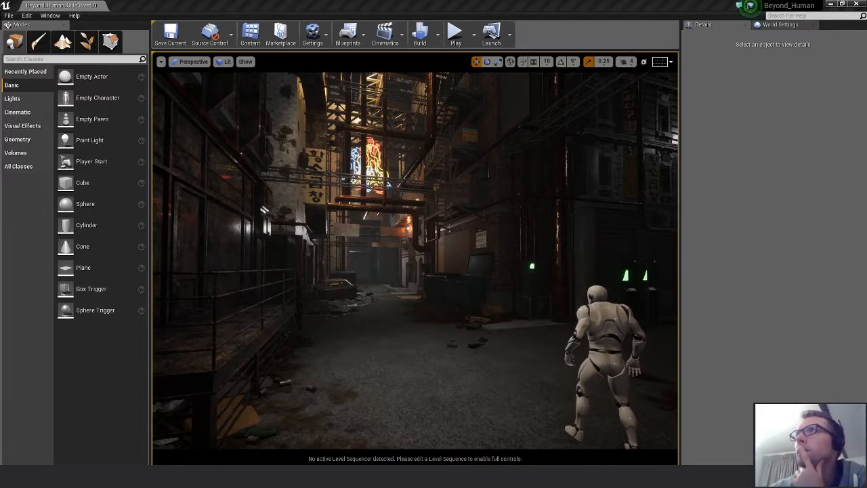
{"action": "key", "text": "ctrl+s"}
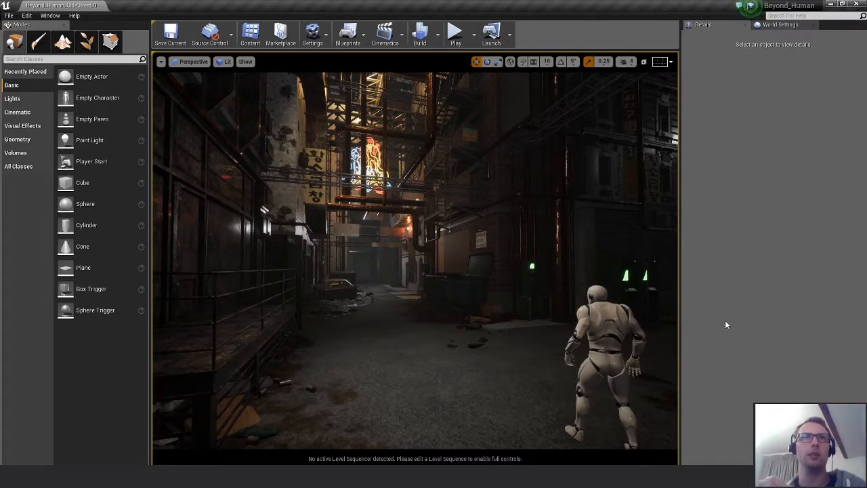
Switch the viewport to pilot CineCameraActor3.
{"action": "left_click", "coordinate": [160, 62]}
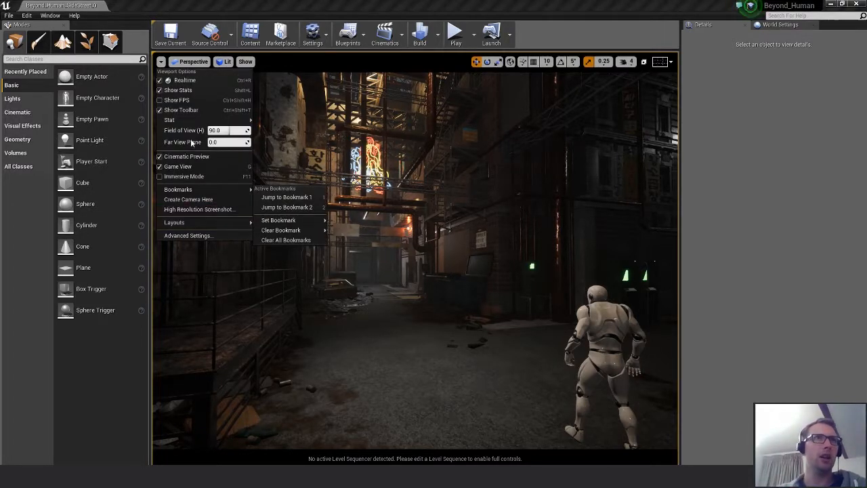
{"action": "left_click", "coordinate": [191, 62]}
{"action": "left_click", "coordinate": [203, 167]}
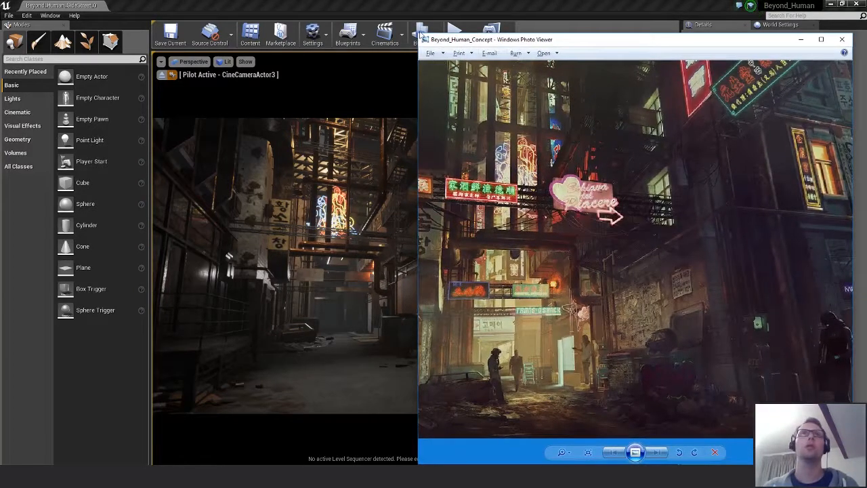
Compare the Beyond_Human_Concept image in Windows Photo Viewer with the camera view, and return to the Unreal Editor.
{"action": "left_click_drag", "start_coordinate": [421, 33], "coordinate": [483, 128]}
{"action": "left_click_drag", "start_coordinate": [542, 135], "coordinate": [520, 21]}
{"action": "left_click_drag", "start_coordinate": [590, 125], "coordinate": [513, 305]}
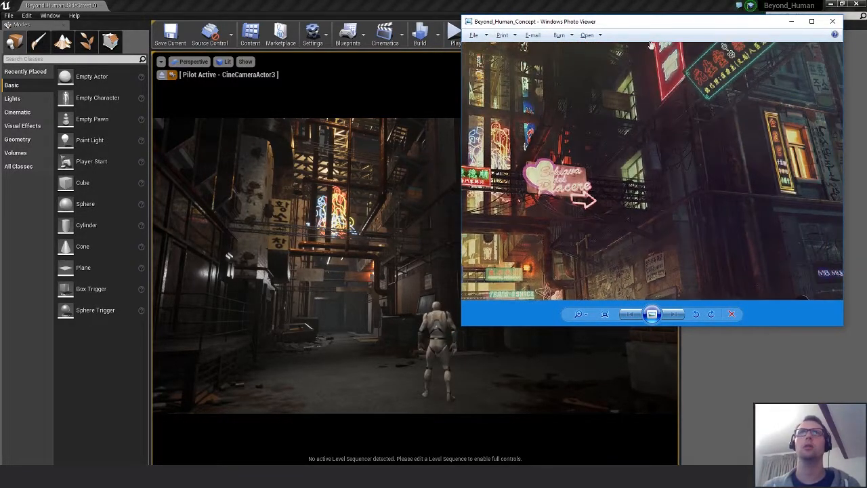
{"action": "left_click_drag", "start_coordinate": [643, 22], "coordinate": [602, 45]}
{"action": "key", "text": "alt+Tab"}
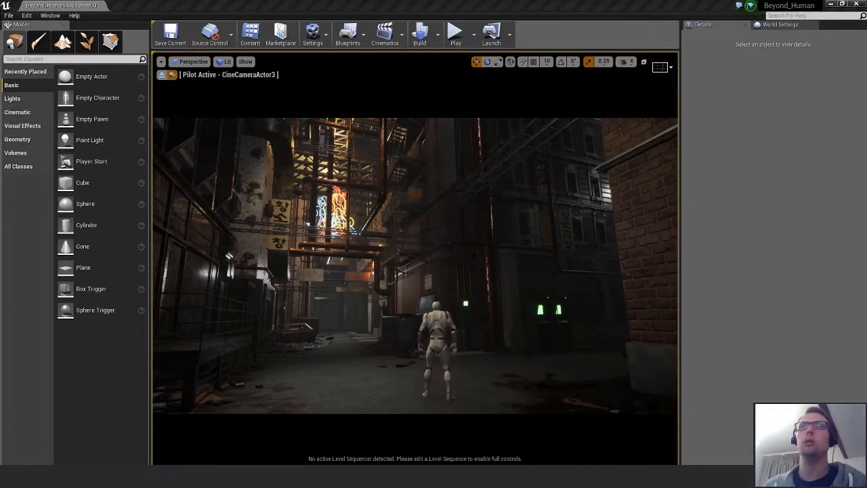
Stop piloting CineCameraActor3 and view the alley floor around the mannequin from above.
{"action": "left_click_drag", "start_coordinate": [270, 133], "coordinate": [270, 133]}
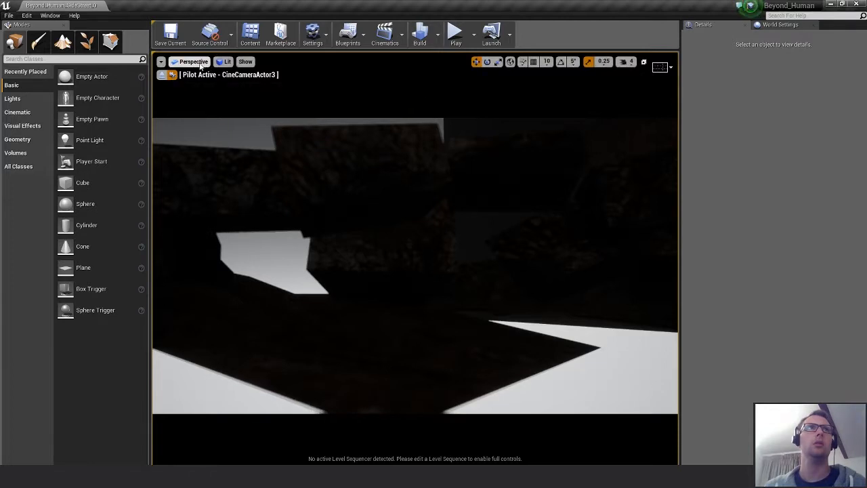
{"action": "left_click", "coordinate": [416, 265]}
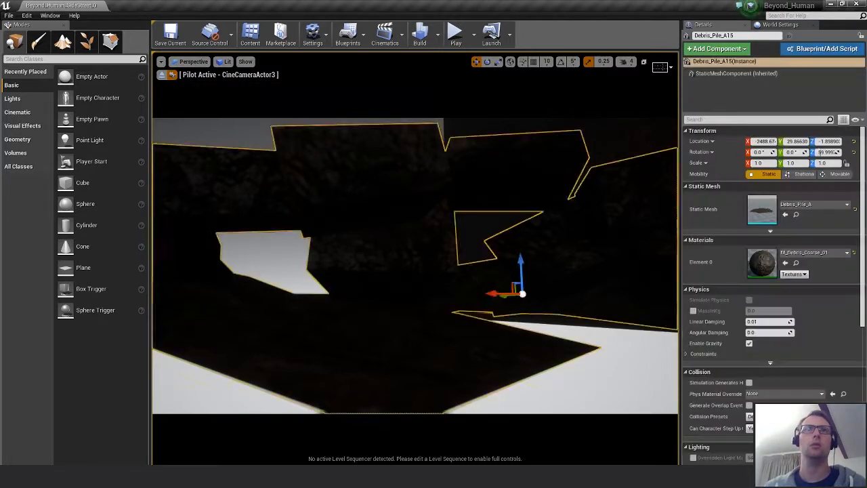
{"action": "scroll", "coordinate": [416, 266], "scroll_direction": "up", "scroll_amount": 5}
{"action": "right_click_drag", "start_coordinate": [425, 218], "coordinate": [429, 245]}
{"action": "left_click", "coordinate": [162, 75]}
{"action": "right_click_drag", "start_coordinate": [231, 112], "coordinate": [231, 113]}
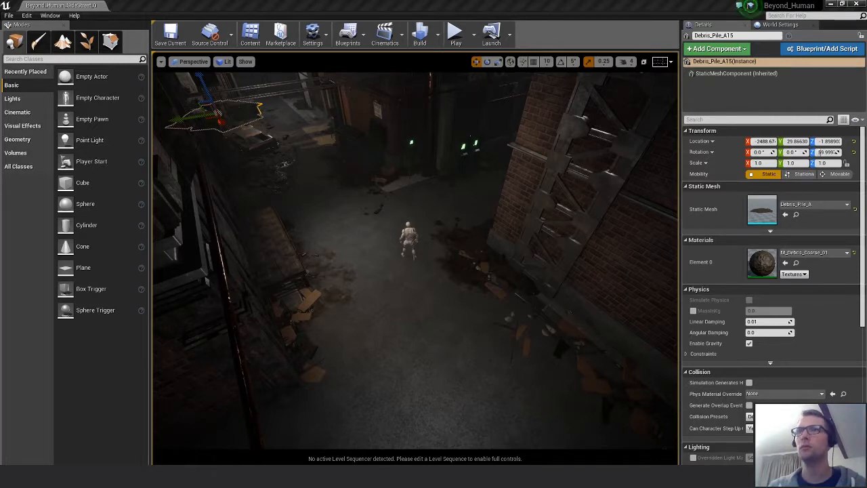
Reposition CineCameraActor3 behind the mannequin at about X 513, Y -132, Z 263 and turn it to about -160° to face the alley.
{"action": "left_click", "coordinate": [491, 139]}
{"action": "left_click_drag", "start_coordinate": [493, 147], "coordinate": [421, 360]}
{"action": "key", "text": "e"}
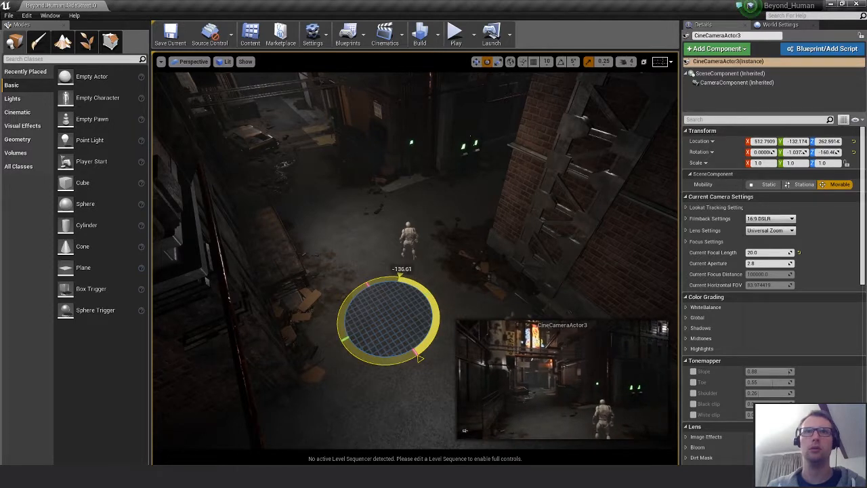
Lower and pull back CineCameraActor3 to about X 633, Y -168, Z 159, and tilt it up to about 4°.
{"action": "key", "text": "w"}
{"action": "left_click_drag", "start_coordinate": [388, 303], "coordinate": [391, 317]}
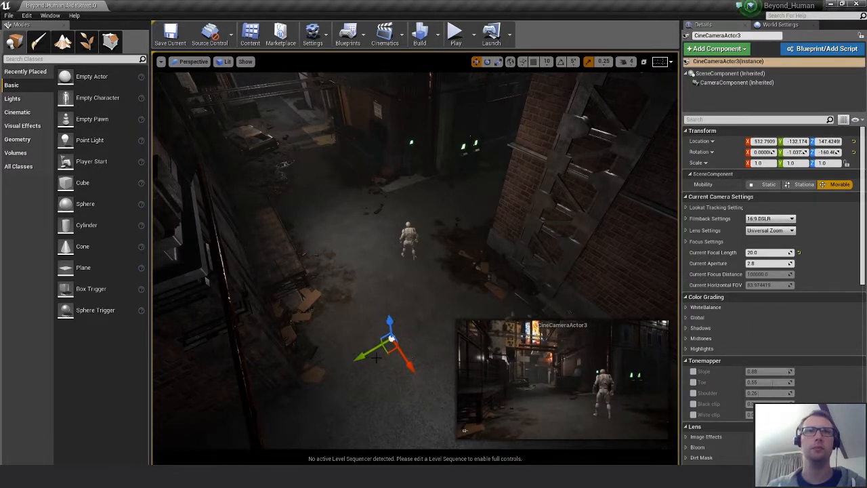
{"action": "left_click_drag", "start_coordinate": [383, 349], "coordinate": [432, 350]}
{"action": "key", "text": "e"}
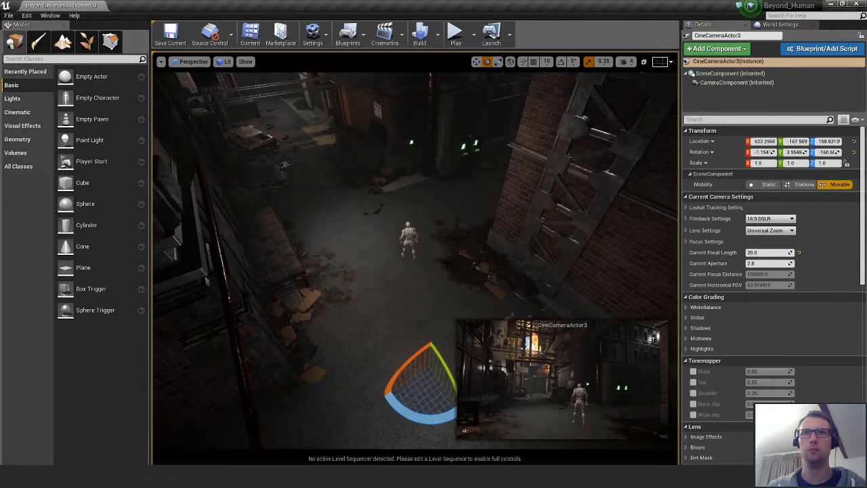
Pull CineCameraActor3 back and up to about X 697, Y -158, Z 190, and turn its yaw to about -160°.
{"action": "key", "text": "w"}
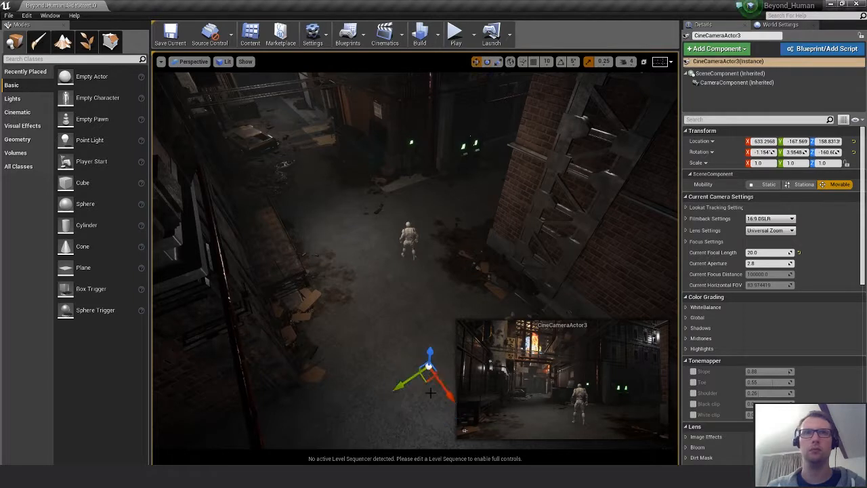
{"action": "left_click_drag", "start_coordinate": [425, 377], "coordinate": [441, 408]}
{"action": "key", "text": "e"}
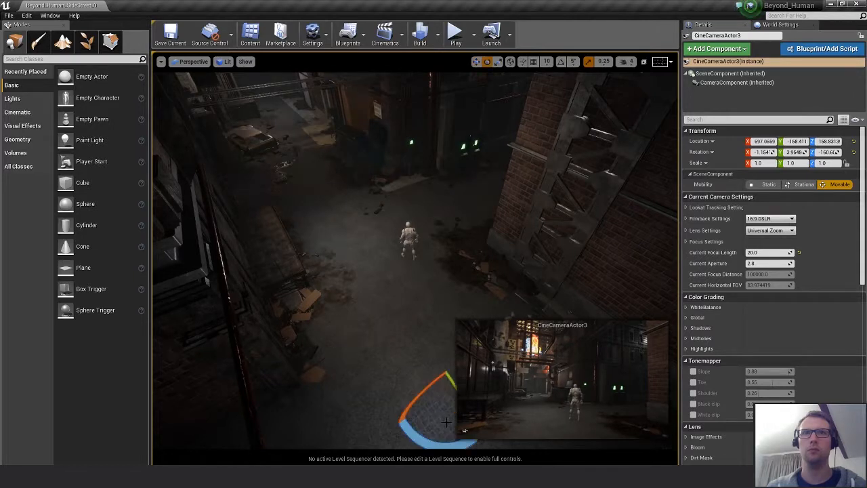
{"action": "left_click_drag", "start_coordinate": [469, 438], "coordinate": [479, 445]}
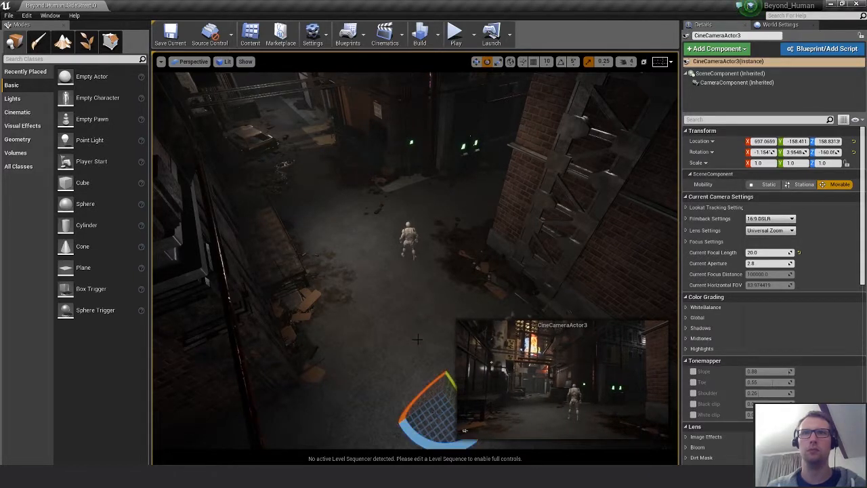
{"action": "key", "text": "w"}
{"action": "mouse_move", "coordinate": [443, 383]}
{"action": "left_mouse_down"}
{"action": "mouse_move", "coordinate": [446, 369]}
{"action": "mouse_move", "coordinate": [447, 379]}
{"action": "left_mouse_up"}
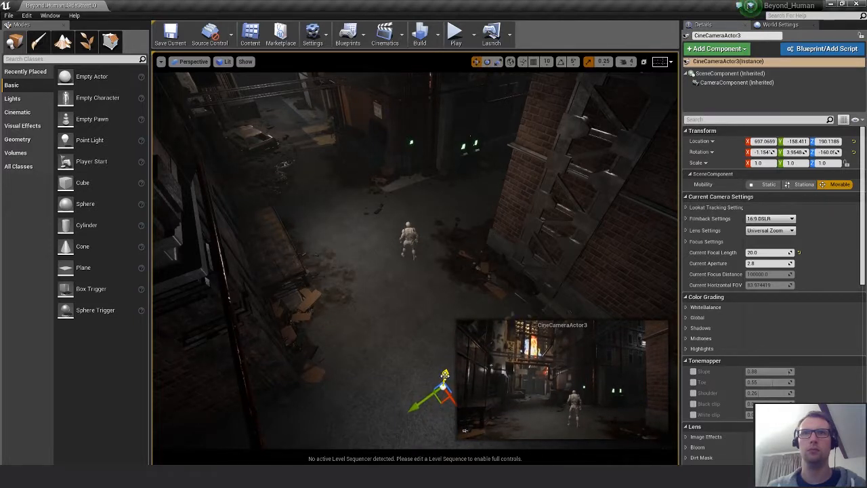
Check the alley framing through CineCameraActor3, and stop piloting the camera.
{"action": "left_click", "coordinate": [192, 61]}
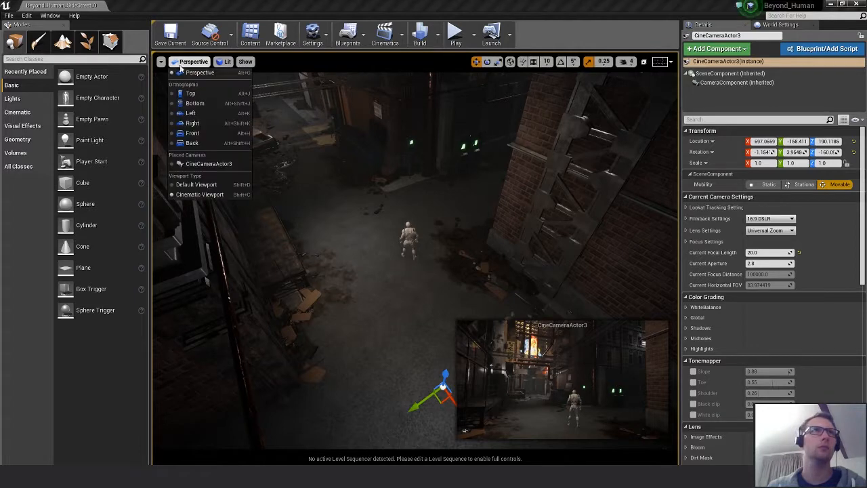
{"action": "left_click", "coordinate": [207, 164]}
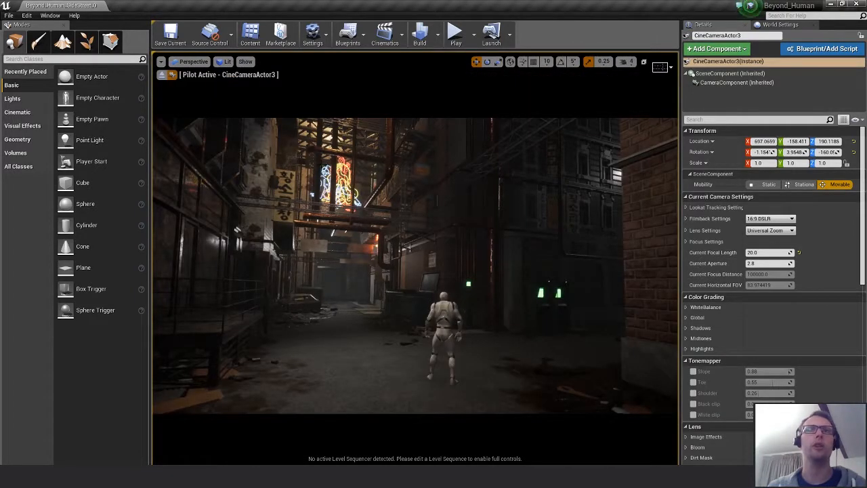
{"action": "left_click", "coordinate": [162, 74]}
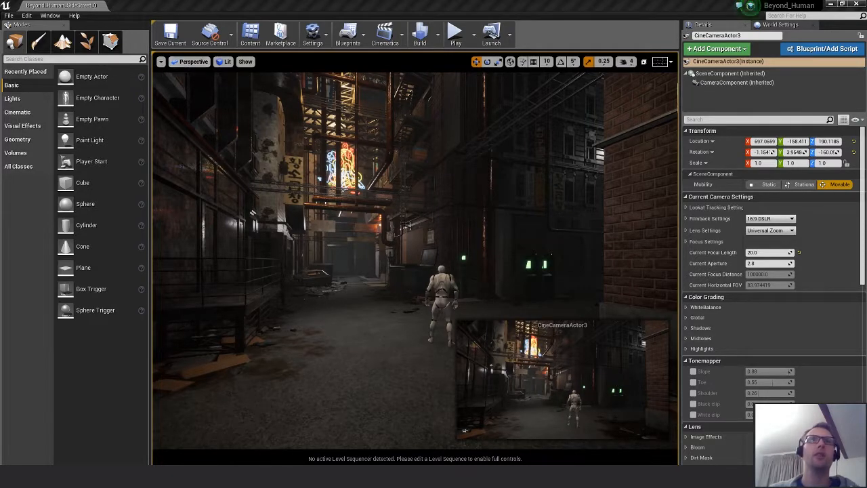
Fly the free view into the alley toward the neon signs, and show the editor icons of the lights.
{"action": "left_click", "coordinate": [405, 225]}
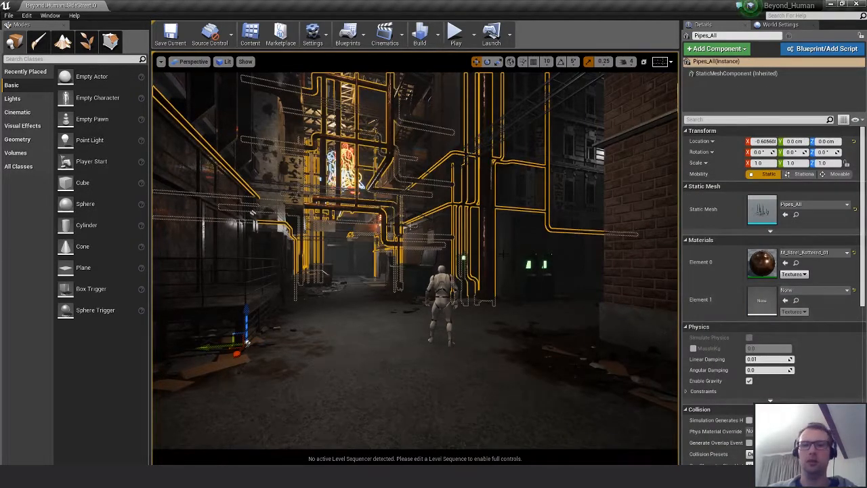
{"action": "key", "text": "Escape"}
{"action": "key", "text": "1"}
{"action": "right_click_drag", "start_coordinate": [503, 255], "coordinate": [485, 158]}
{"action": "key", "text": "2"}
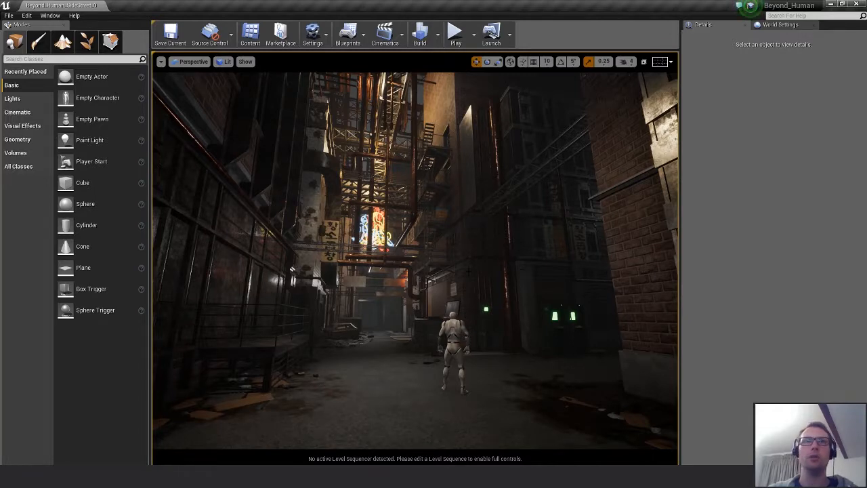
{"action": "key", "text": "w"}
{"action": "right_click_drag", "start_coordinate": [469, 272], "coordinate": [515, 263]}
{"action": "key", "text": "a"}
{"action": "key", "text": "d"}
{"action": "key", "text": "w"}
{"action": "key", "text": "g"}
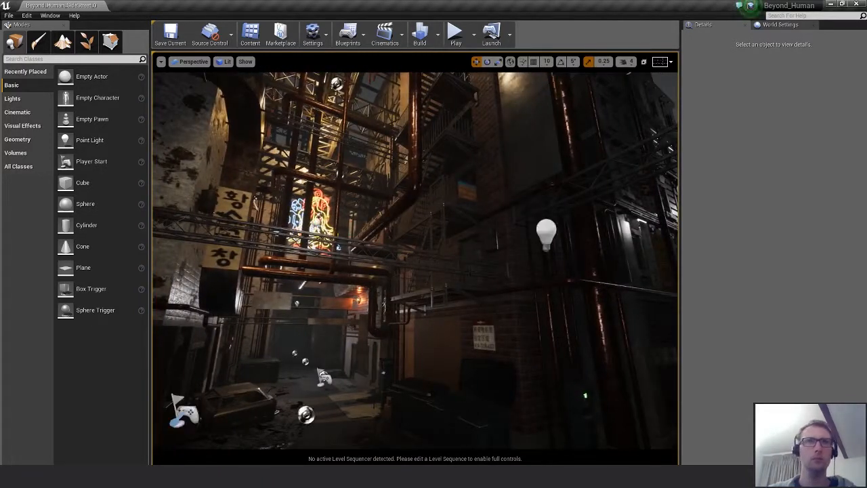
Focus on the orange wall lamp Light_A and select the point light PointLight24 inside it.
{"action": "left_click", "coordinate": [359, 301]}
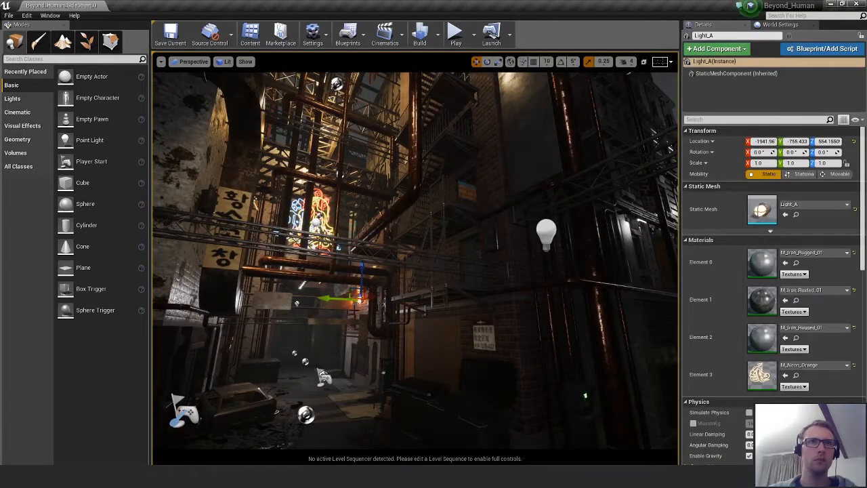
{"action": "left_click", "coordinate": [364, 307]}
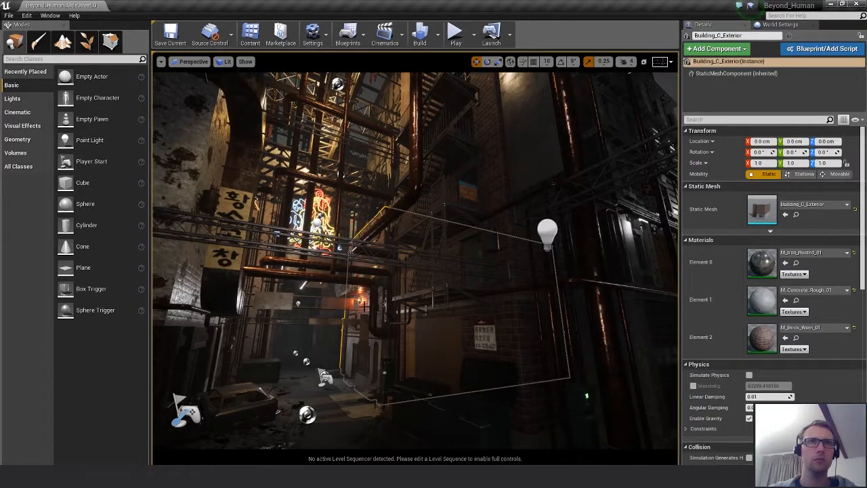
{"action": "left_click", "coordinate": [358, 301]}
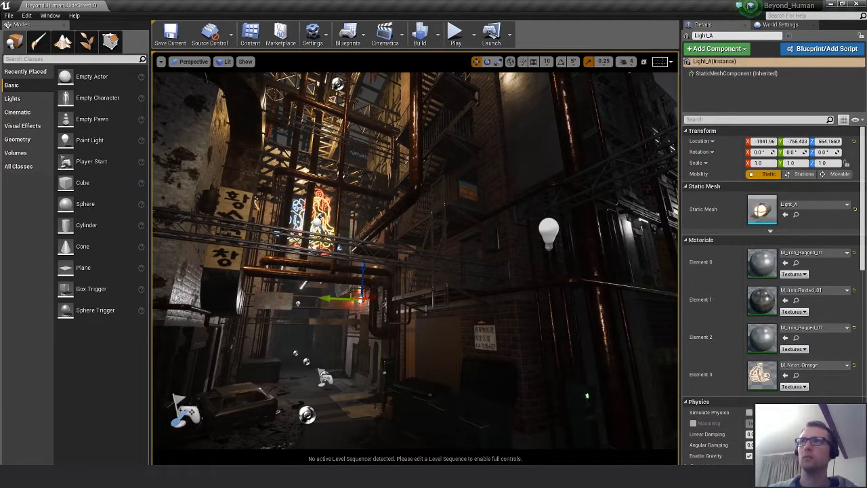
{"action": "left_click", "coordinate": [385, 306]}
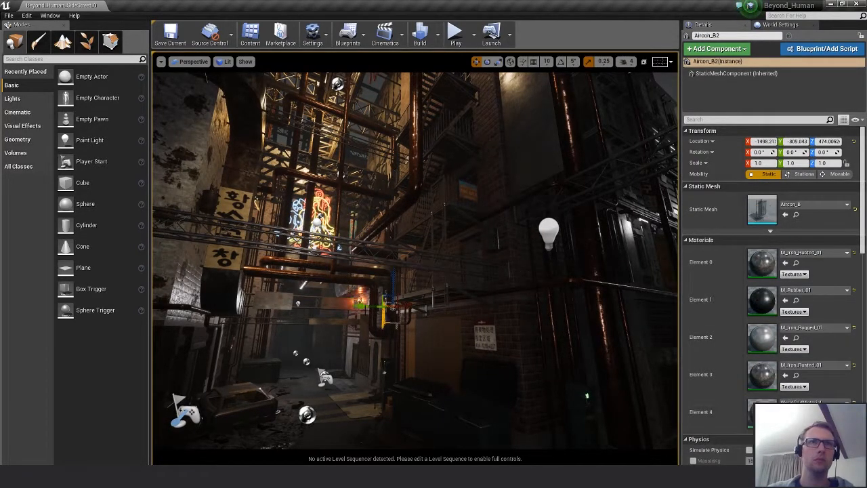
{"action": "left_click", "coordinate": [361, 302]}
{"action": "key", "text": "f"}
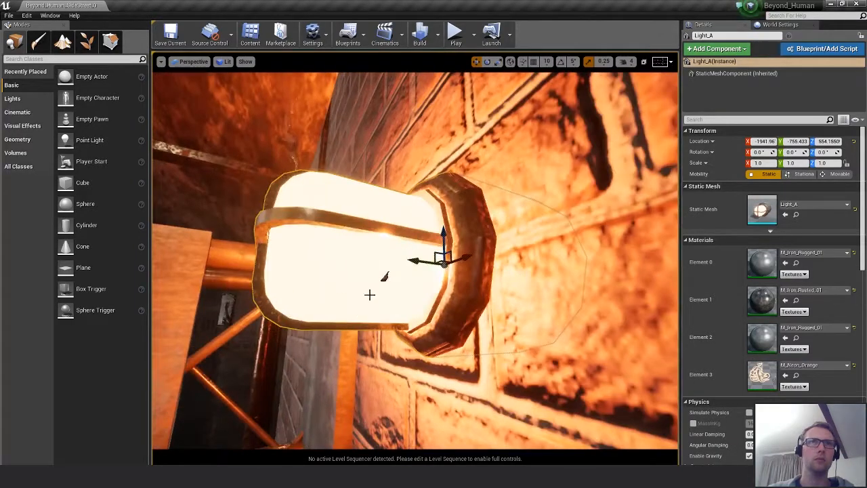
{"action": "left_click_drag", "start_coordinate": [385, 296], "coordinate": [340, 305], "text": "alt"}
{"action": "scroll", "coordinate": [378, 287], "scroll_direction": "up", "scroll_amount": 3}
{"action": "left_click", "coordinate": [384, 244]}
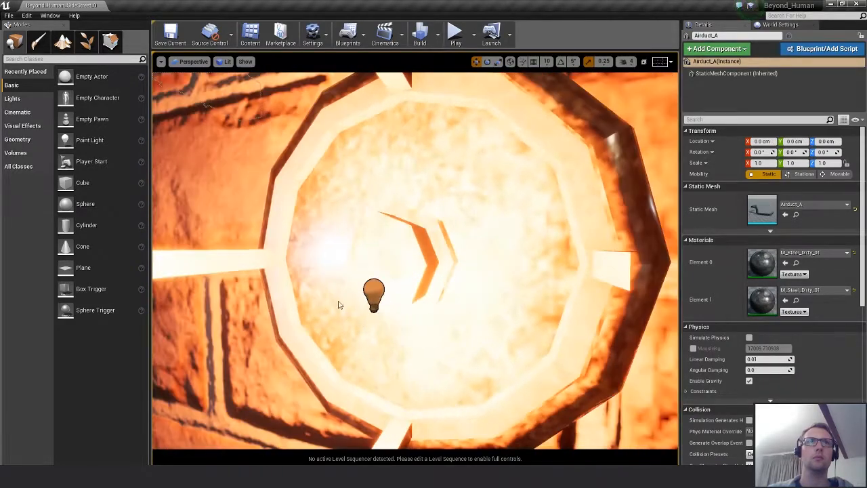
{"action": "left_click", "coordinate": [374, 297]}
{"action": "key", "text": "f"}
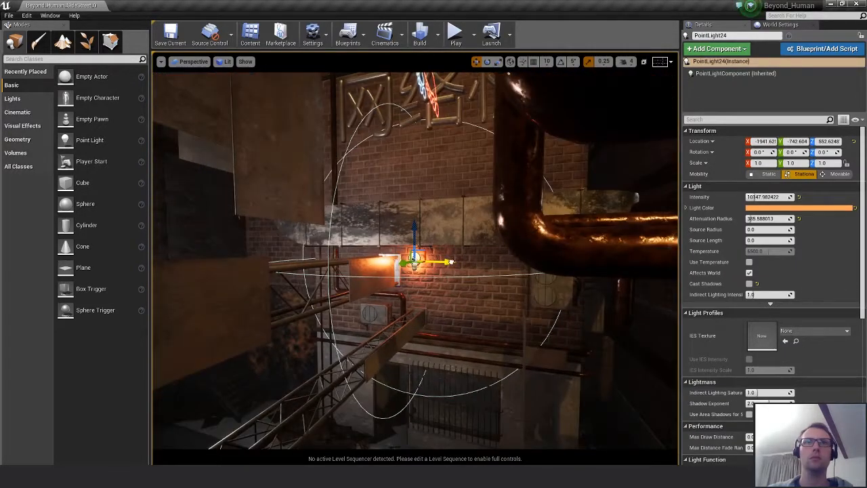
Duplicate the lamp's orange point light and move the copy to the dark building's window, about X -551, Y -1267, Z 570.
{"action": "left_click_drag", "start_coordinate": [447, 262], "coordinate": [580, 304], "text": "alt+shift"}
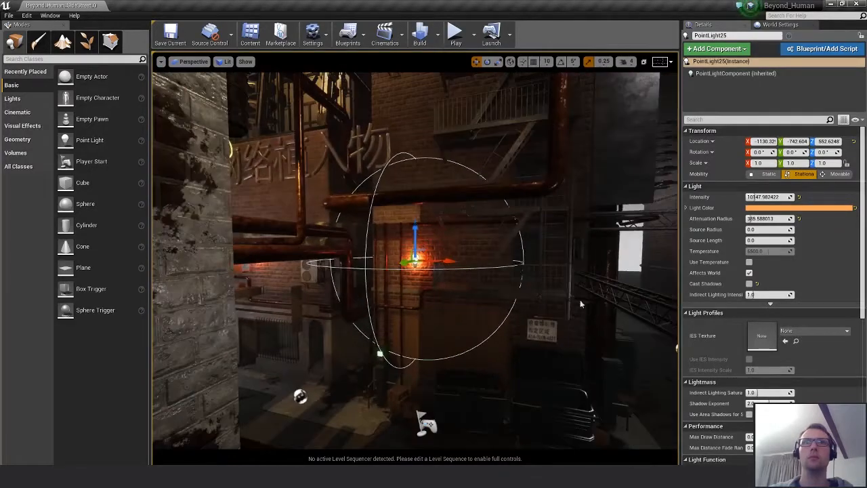
{"action": "left_click_drag", "start_coordinate": [451, 261], "coordinate": [642, 294], "text": "shift"}
{"action": "right_click_drag", "start_coordinate": [642, 294], "coordinate": [678, 292]}
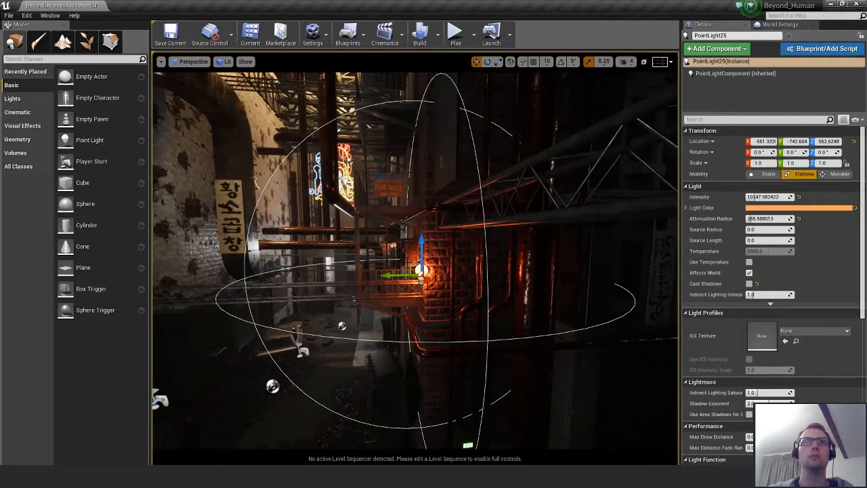
{"action": "left_click_drag", "start_coordinate": [422, 270], "coordinate": [613, 259]}
{"action": "key", "text": "f"}
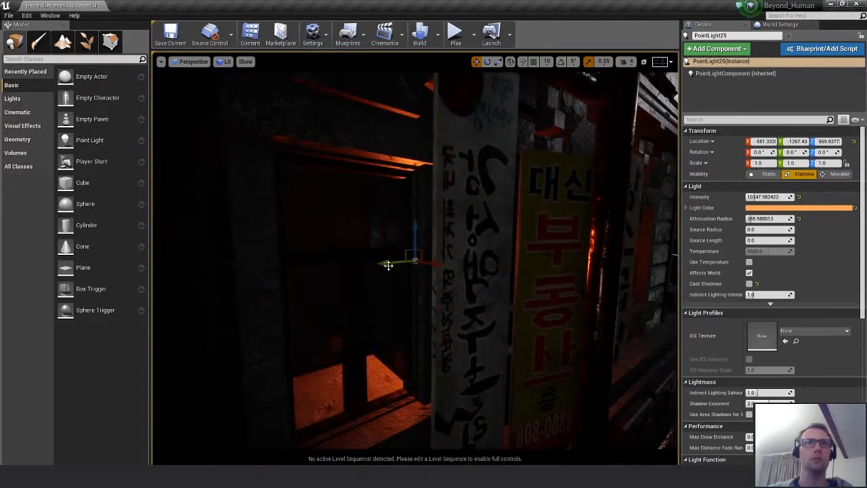
Position the copied orange light behind the window frame at about X -484, Y -1152.
{"action": "left_click_drag", "start_coordinate": [389, 265], "coordinate": [300, 265]}
{"action": "right_click_drag", "start_coordinate": [300, 264], "coordinate": [282, 268]}
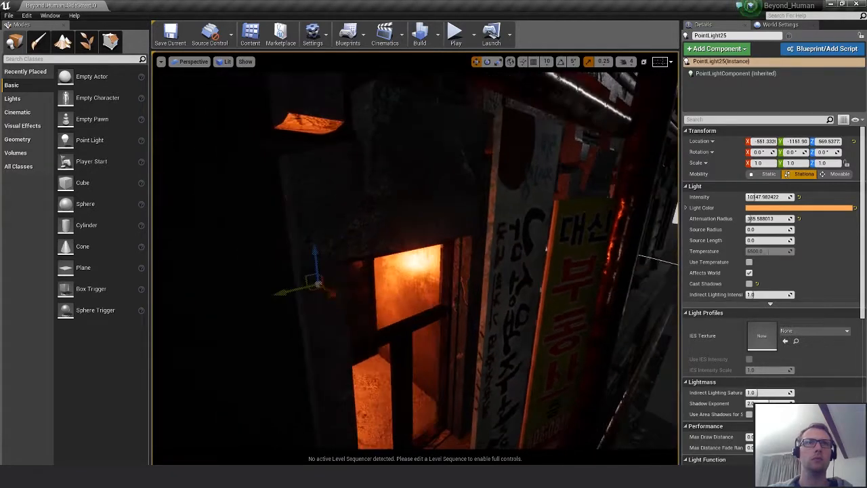
{"action": "left_click_drag", "start_coordinate": [332, 290], "coordinate": [353, 304]}
{"action": "right_click_drag", "start_coordinate": [352, 305], "coordinate": [420, 268]}
Reduce the window light's attenuation radius to about 131 and shift the light along X to about -452.
{"action": "left_click_drag", "start_coordinate": [770, 219], "coordinate": [722, 218]}
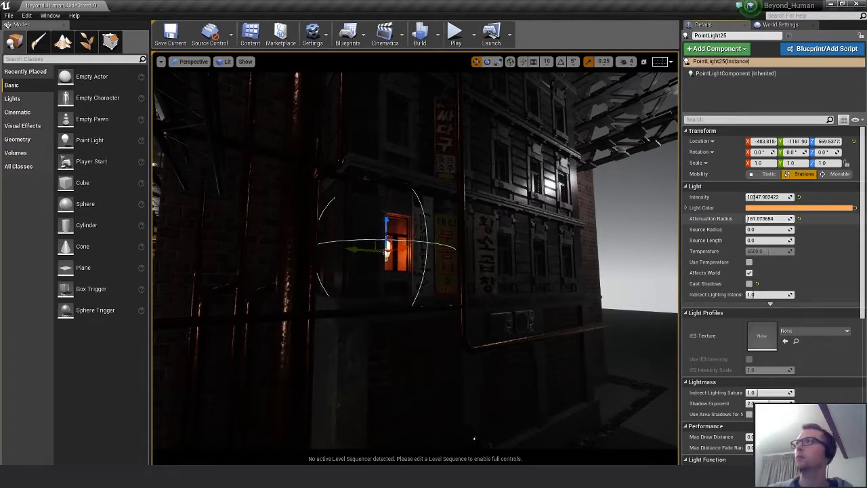
{"action": "left_click_drag", "start_coordinate": [390, 248], "coordinate": [411, 248]}
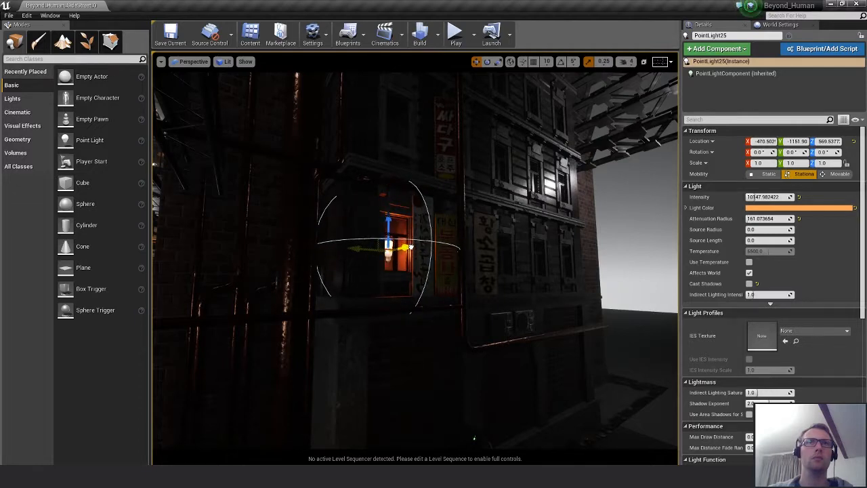
{"action": "right_click_drag", "start_coordinate": [412, 248], "coordinate": [379, 248]}
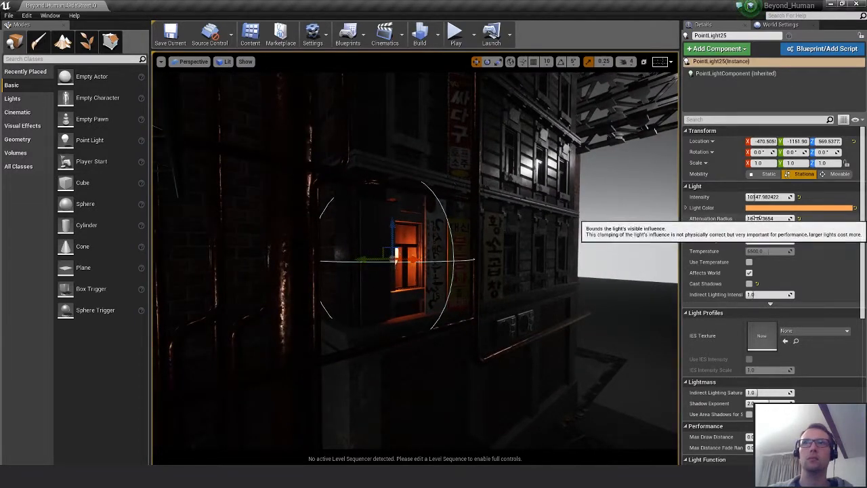
{"action": "mouse_move", "coordinate": [760, 218]}
{"action": "left_mouse_down"}
{"action": "mouse_move", "coordinate": [785, 218]}
{"action": "mouse_move", "coordinate": [765, 218]}
{"action": "left_mouse_up"}
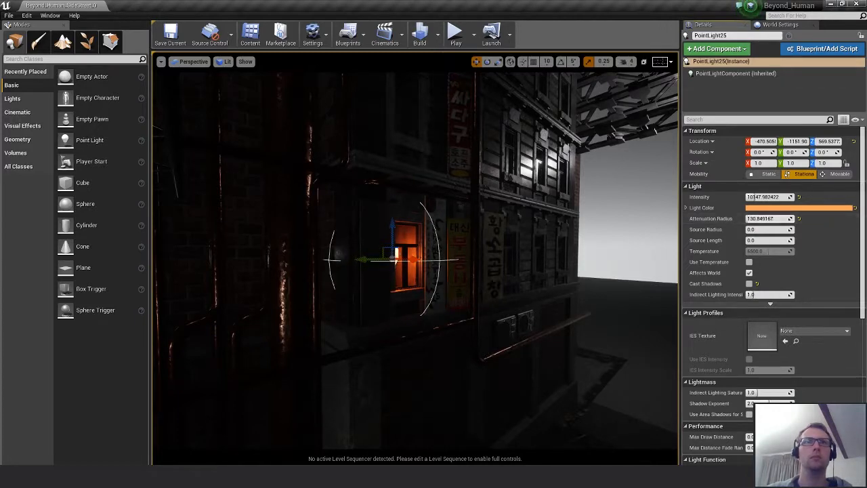
{"action": "right_click_drag", "start_coordinate": [421, 271], "coordinate": [401, 281]}
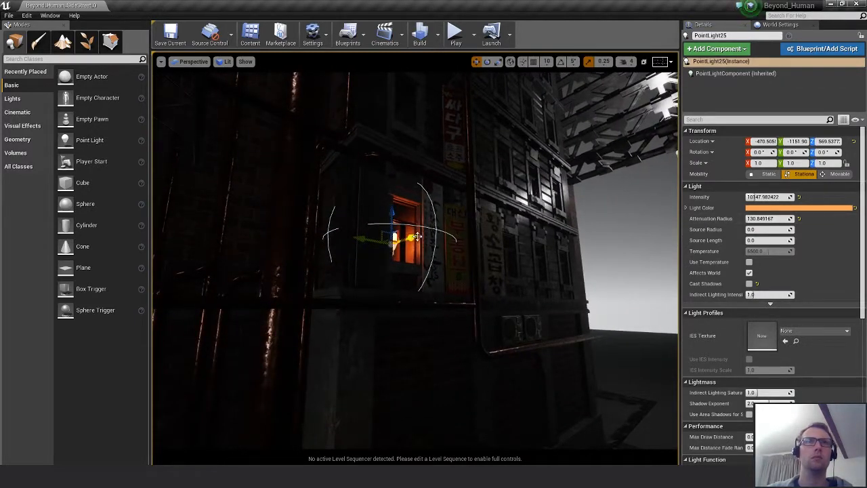
{"action": "left_click_drag", "start_coordinate": [417, 236], "coordinate": [421, 237]}
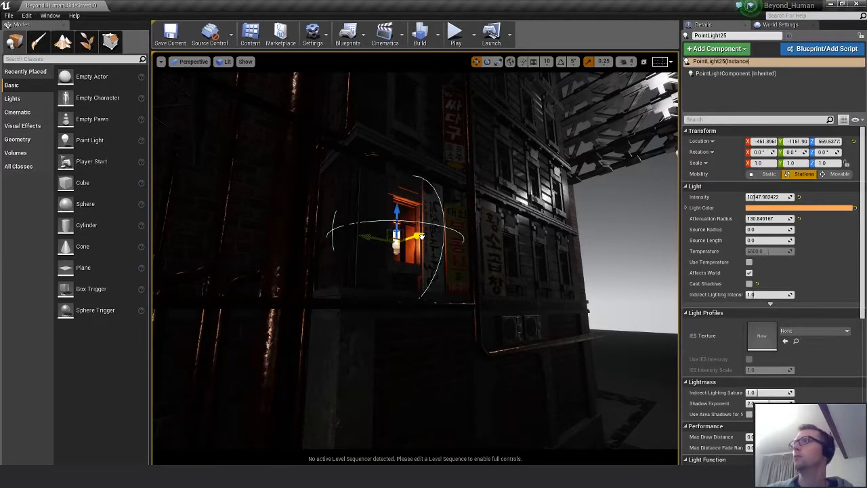
Duplicate the window light to about X -519, raise both window lights to about Z 573, and deselect them.
{"action": "left_click_drag", "start_coordinate": [421, 236], "coordinate": [394, 243]}
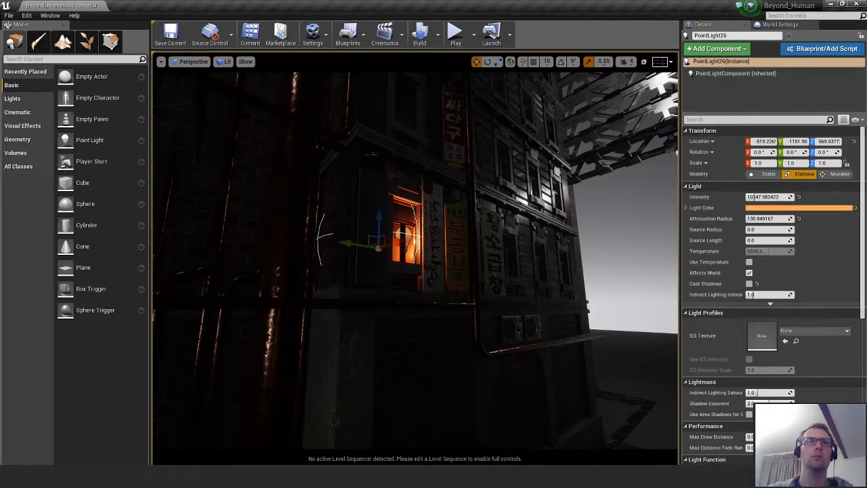
{"action": "right_click_drag", "start_coordinate": [394, 244], "coordinate": [388, 264]}
{"action": "left_click", "coordinate": [399, 243]}
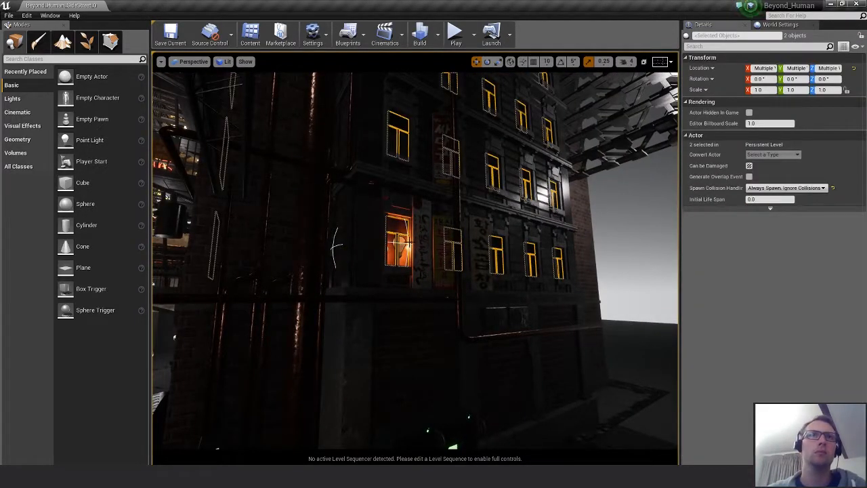
{"action": "left_click", "coordinate": [399, 243]}
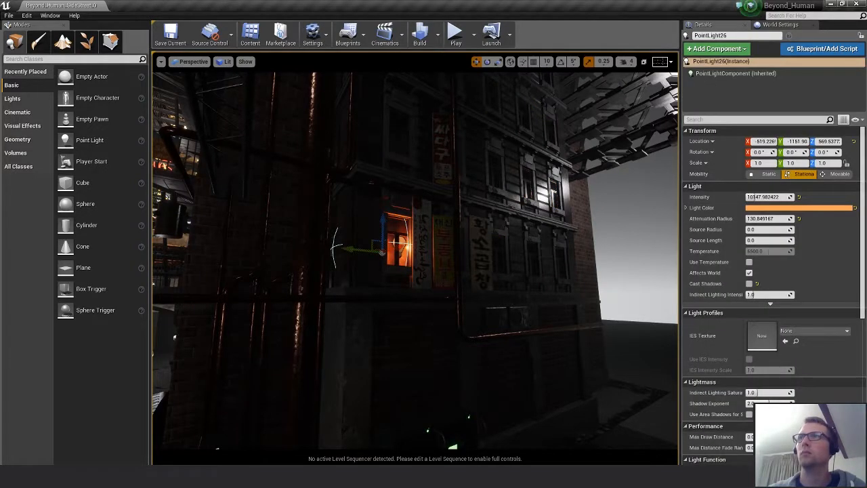
{"action": "left_click", "coordinate": [401, 243], "text": "ctrl"}
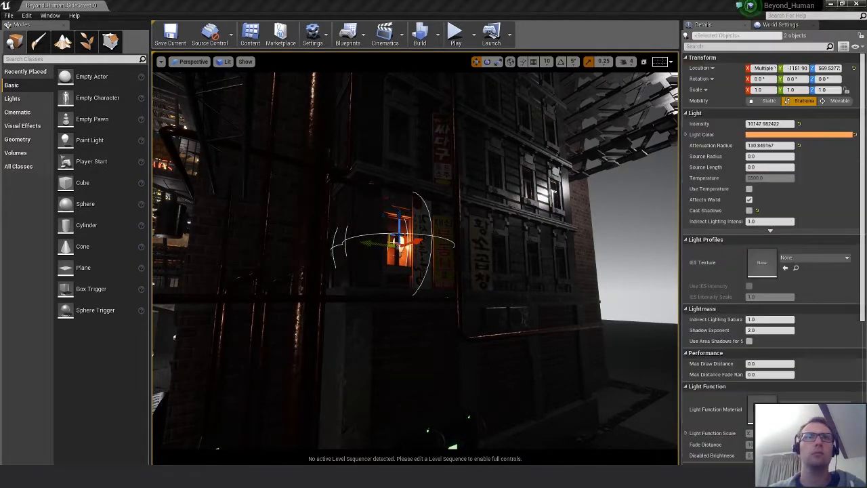
{"action": "mouse_move", "coordinate": [405, 216]}
{"action": "left_mouse_down"}
{"action": "mouse_move", "coordinate": [404, 203]}
{"action": "mouse_move", "coordinate": [402, 212]}
{"action": "left_mouse_up"}
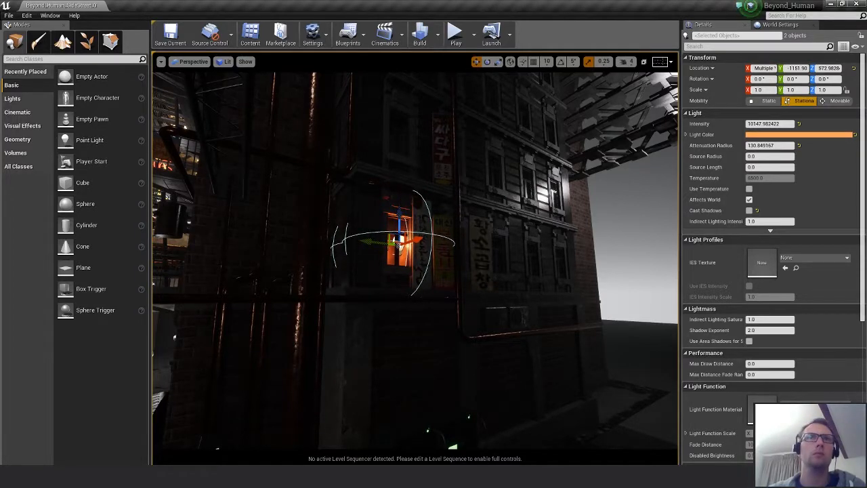
{"action": "right_click_drag", "start_coordinate": [403, 212], "coordinate": [373, 214]}
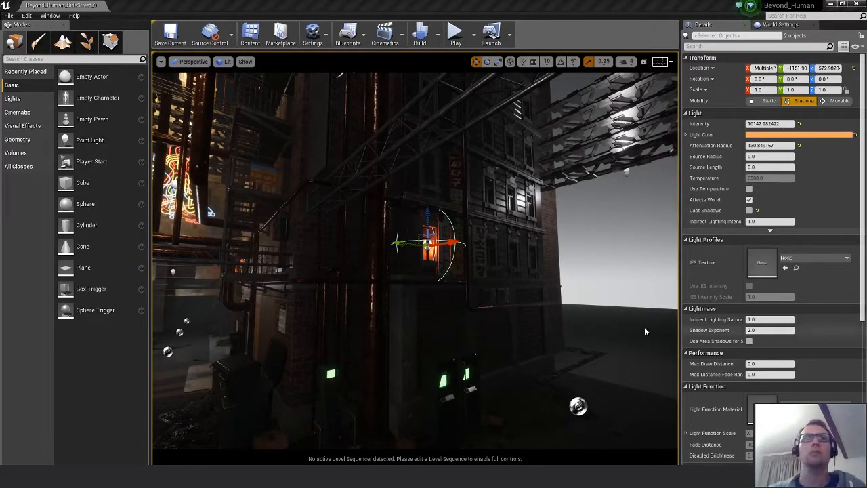
{"action": "right_click_drag", "start_coordinate": [480, 310], "coordinate": [552, 301]}
{"action": "mouse_move", "coordinate": [478, 238]}
{"action": "right_mouse_down"}
{"action": "mouse_move", "coordinate": [501, 238]}
{"action": "mouse_move", "coordinate": [479, 238]}
{"action": "right_mouse_up"}
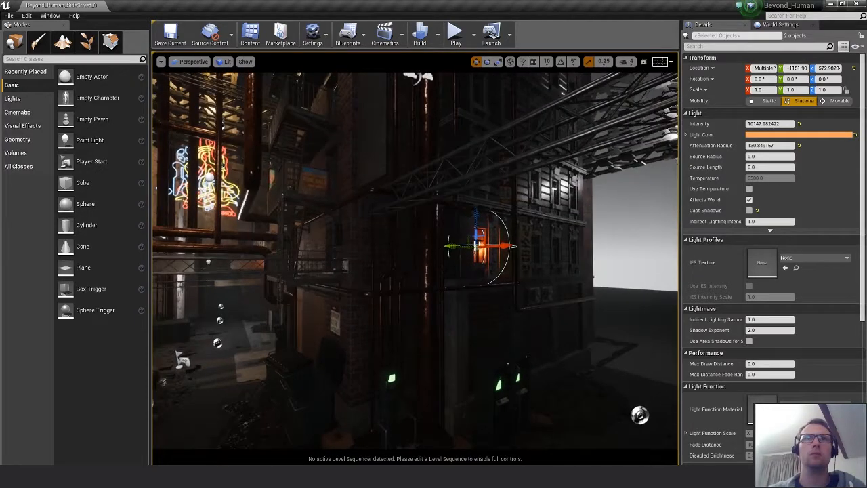
{"action": "left_click", "coordinate": [632, 248]}
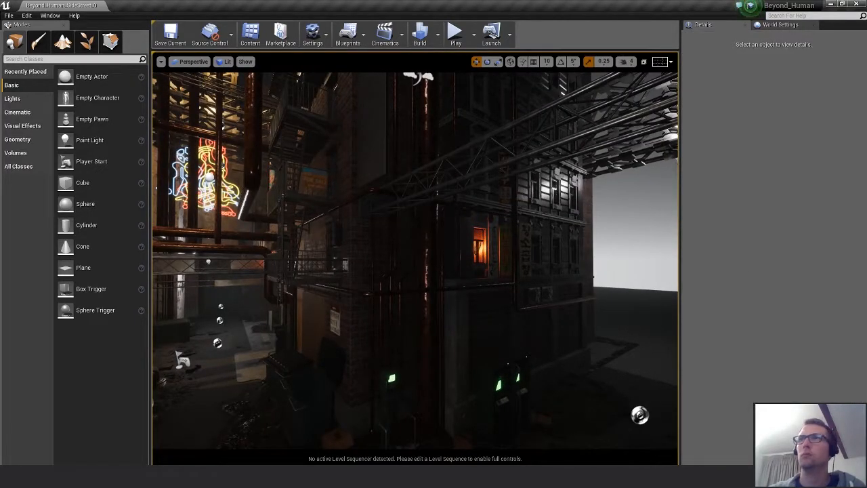
Duplicate the orange window light to the brick building's window beside the fire escape, at about X -731, Y -794, Z 573.
{"action": "left_click", "coordinate": [457, 249]}
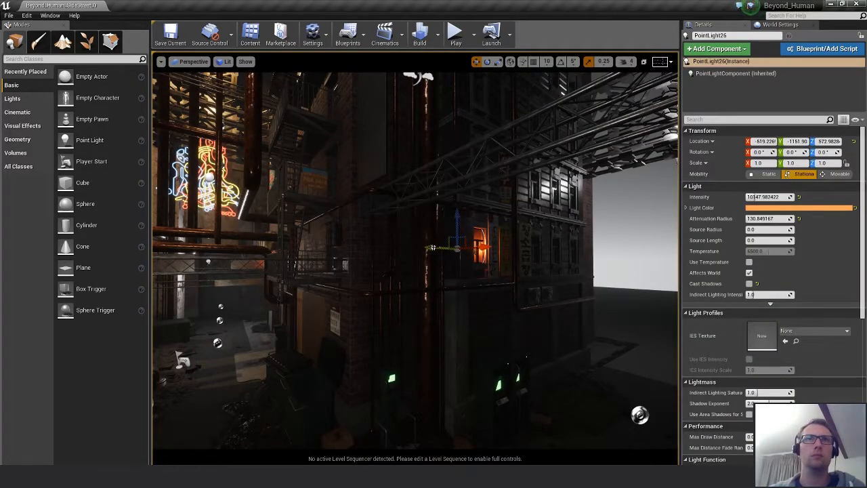
{"action": "left_click", "coordinate": [432, 248]}
{"action": "key", "text": "ctrl+z"}
{"action": "left_click_drag", "start_coordinate": [430, 245], "coordinate": [285, 264], "text": "alt"}
Recolor the copied window light to a muted green with R 0.301, G 0.44, B 0.227.
{"action": "left_click", "coordinate": [795, 209]}
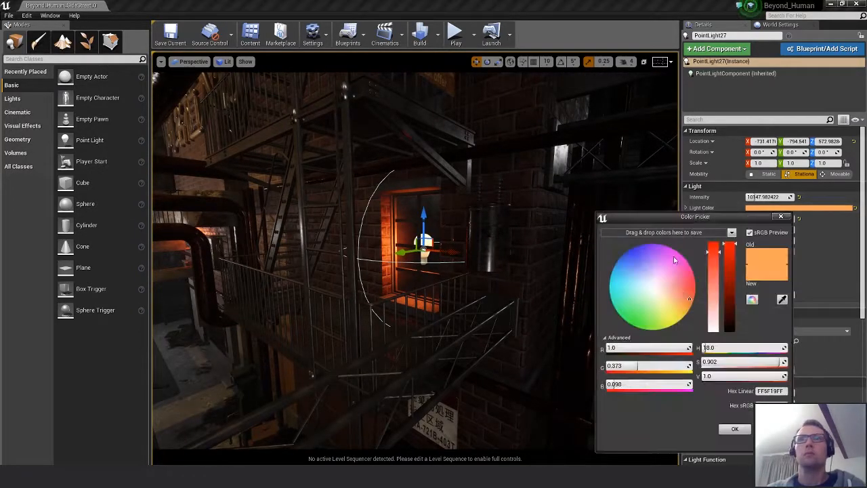
{"action": "left_click_drag", "start_coordinate": [659, 304], "coordinate": [648, 320]}
{"action": "left_click", "coordinate": [783, 299]}
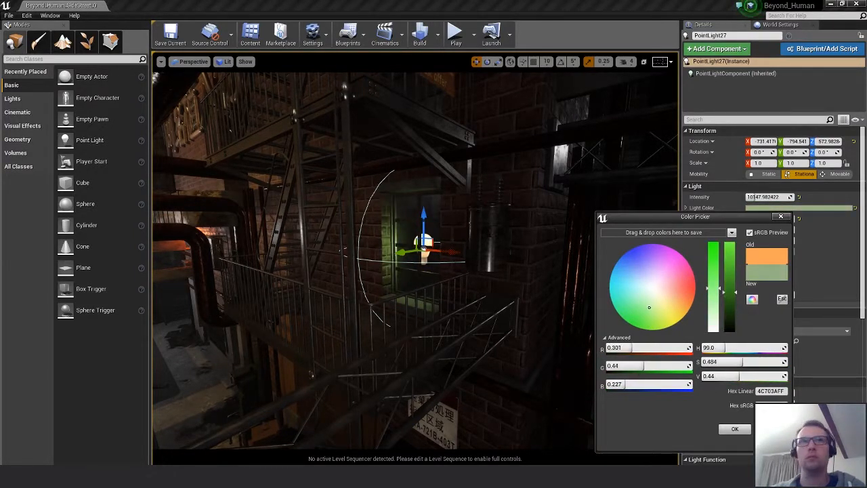
{"action": "left_click", "coordinate": [524, 293]}
Move the green light back to about Y -872, accept its color, and raise its attenuation radius to about 193.
{"action": "left_click_drag", "start_coordinate": [403, 252], "coordinate": [437, 241]}
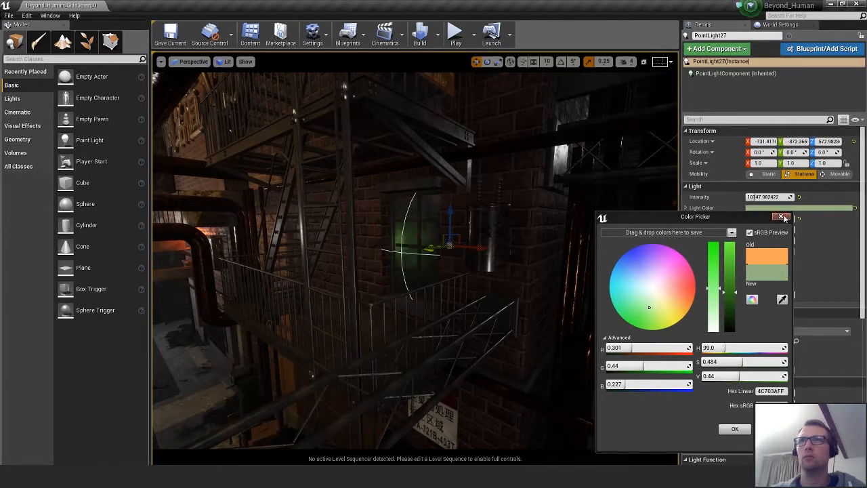
{"action": "left_click", "coordinate": [743, 431]}
{"action": "mouse_move", "coordinate": [761, 219]}
{"action": "left_mouse_down"}
{"action": "mouse_move", "coordinate": [779, 219]}
{"action": "mouse_move", "coordinate": [768, 219]}
{"action": "left_mouse_up"}
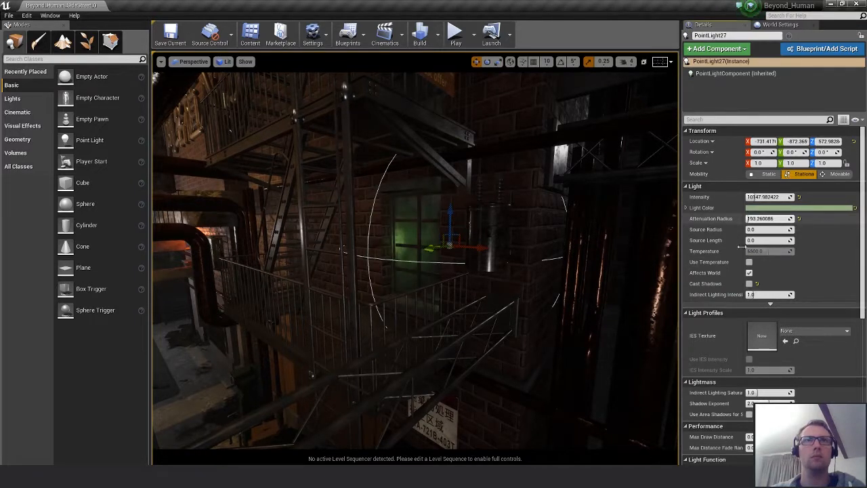
Fine-tune the green light's position behind the window to about X -731, Y -846, Z 580.
{"action": "right_click_drag", "start_coordinate": [505, 252], "coordinate": [476, 251]}
{"action": "left_click_drag", "start_coordinate": [478, 249], "coordinate": [457, 242]}
{"action": "mouse_move", "coordinate": [457, 242]}
{"action": "right_mouse_down"}
{"action": "mouse_move", "coordinate": [455, 251]}
{"action": "mouse_move", "coordinate": [464, 247]}
{"action": "right_mouse_up"}
{"action": "left_click_drag", "start_coordinate": [454, 231], "coordinate": [472, 237]}
{"action": "right_click_drag", "start_coordinate": [472, 237], "coordinate": [468, 218]}
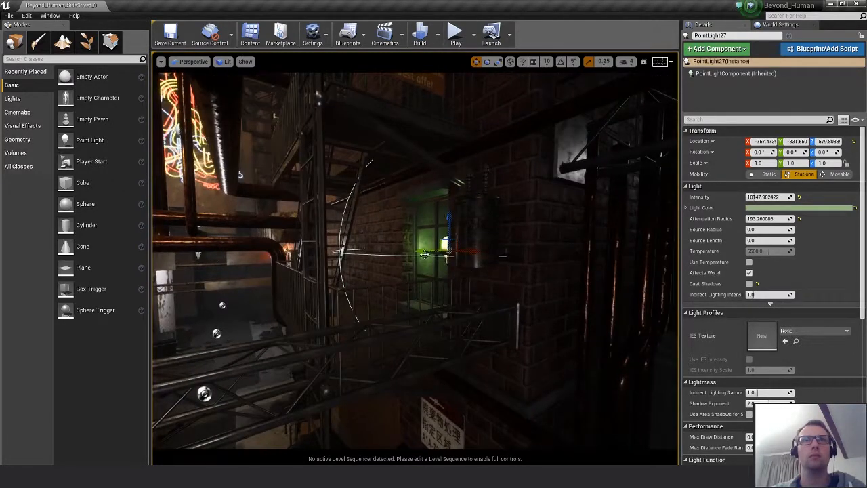
{"action": "left_click_drag", "start_coordinate": [423, 251], "coordinate": [498, 254]}
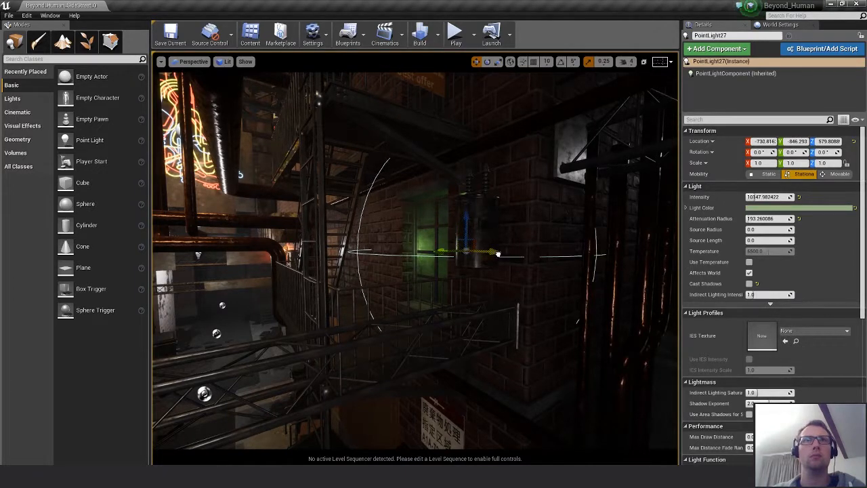
{"action": "right_click_drag", "start_coordinate": [498, 254], "coordinate": [484, 260]}
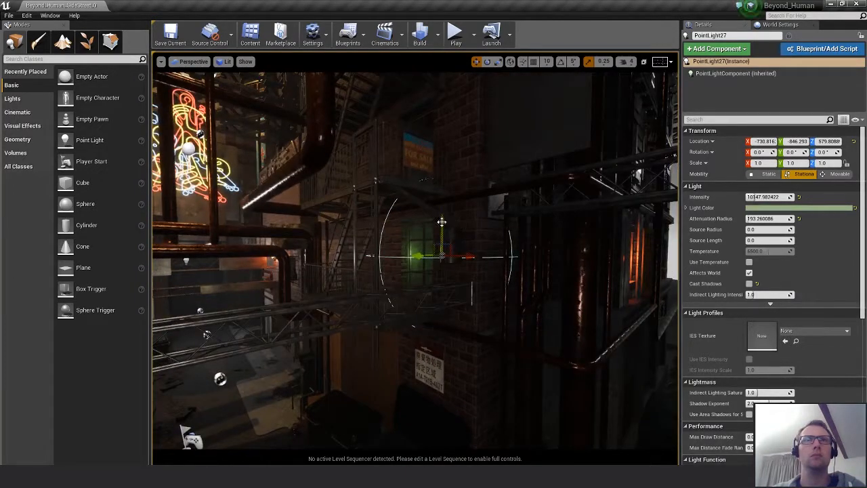
Duplicate the green light straight up the brick facade for the three windows above, placing the first copy at about Z 829.
{"action": "left_click_drag", "start_coordinate": [442, 223], "coordinate": [442, 120], "text": "alt"}
{"action": "key", "text": "f"}
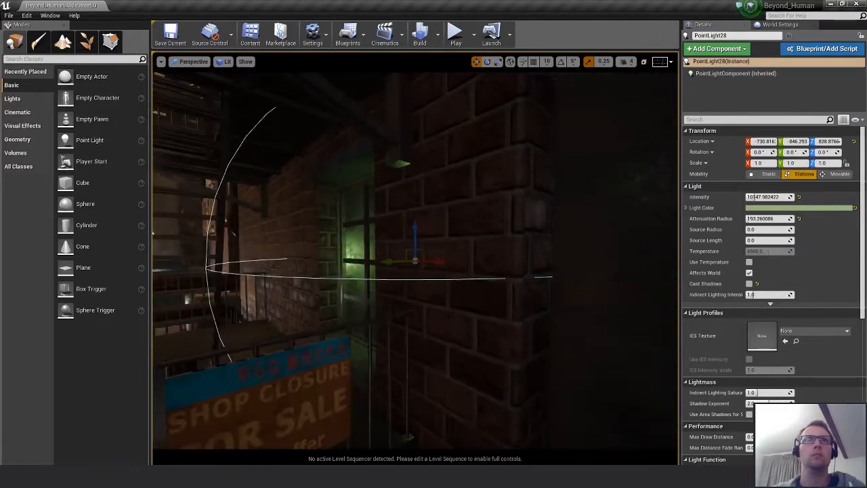
{"action": "left_click_drag", "start_coordinate": [427, 288], "coordinate": [474, 298], "text": "alt"}
{"action": "left_click_drag", "start_coordinate": [204, 249], "coordinate": [177, 235], "text": "alt"}
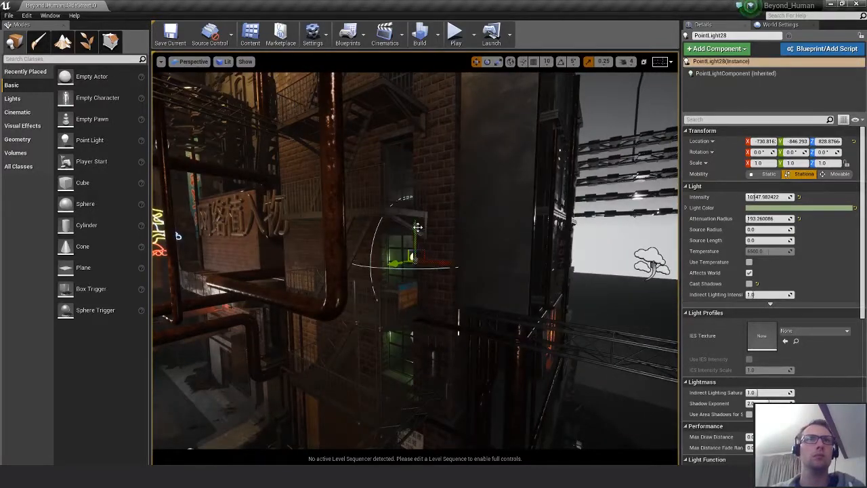
{"action": "key", "text": "f"}
{"action": "left_click_drag", "start_coordinate": [413, 143], "coordinate": [485, 137]}
{"action": "right_click_drag", "start_coordinate": [485, 138], "coordinate": [407, 140], "text": "alt"}
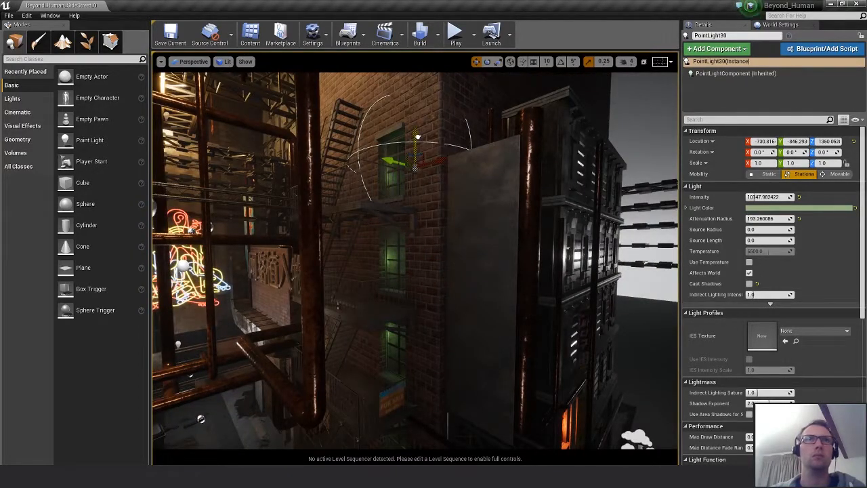
Examine the alley lighting from street level and from above, and check the settings of the white point light over the street.
{"action": "left_click", "coordinate": [640, 130]}
{"action": "key", "text": "s"}
{"action": "right_click_drag", "start_coordinate": [641, 130], "coordinate": [622, 182]}
{"action": "key", "text": "w"}
{"action": "key", "text": "s"}
{"action": "right_click_drag", "start_coordinate": [487, 302], "coordinate": [488, 298]}
{"action": "key", "text": "e"}
{"action": "right_click_drag", "start_coordinate": [415, 261], "coordinate": [434, 263]}
{"action": "left_click", "coordinate": [351, 227]}
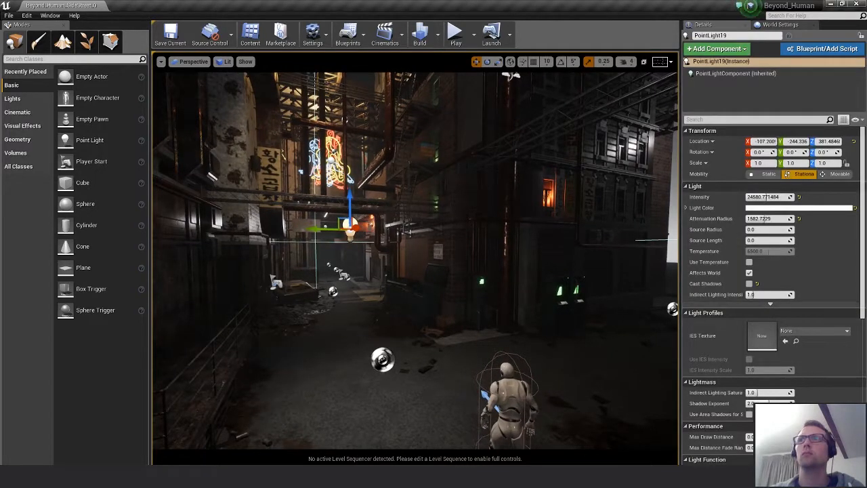
{"action": "key", "text": "h"}
{"action": "key", "text": "ctrl+h"}
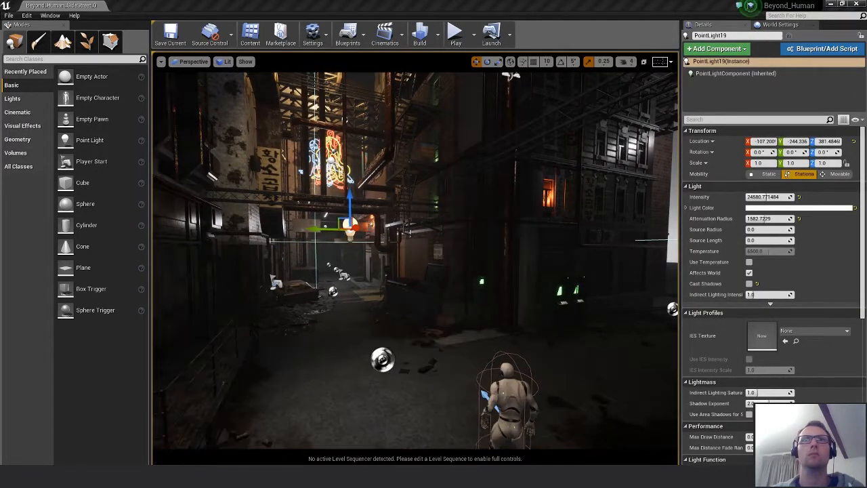
{"action": "right_click_drag", "start_coordinate": [418, 233], "coordinate": [418, 232]}
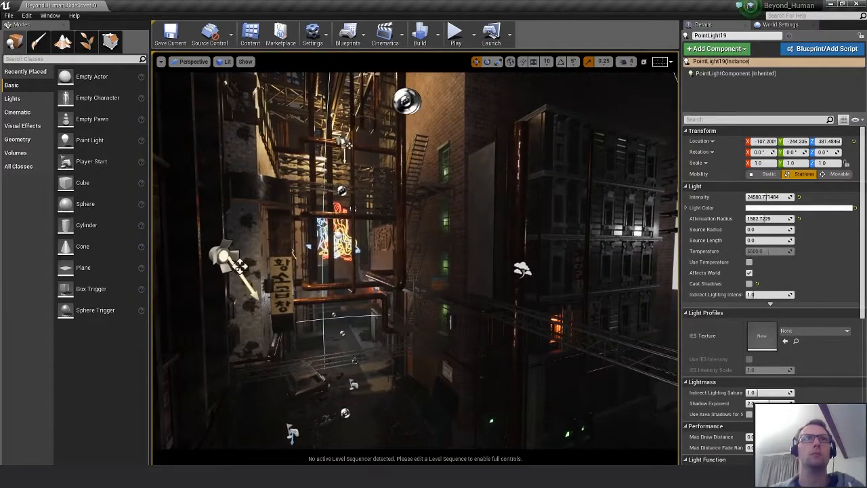
Inspect the spotlight and the upper point lights to find which ones illuminate the alley's brick walls and overhead beams.
{"action": "left_click", "coordinate": [345, 145]}
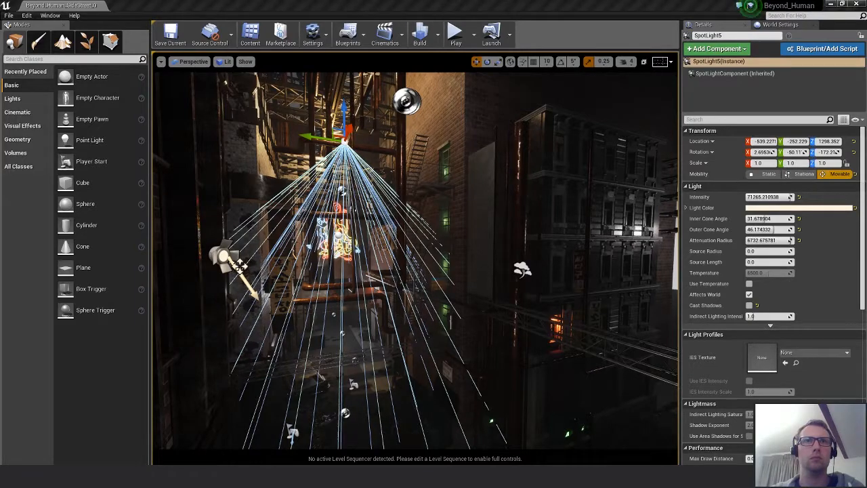
{"action": "right_click_drag", "start_coordinate": [507, 301], "coordinate": [492, 279]}
{"action": "key", "text": "Escape"}
{"action": "left_click", "coordinate": [440, 105]}
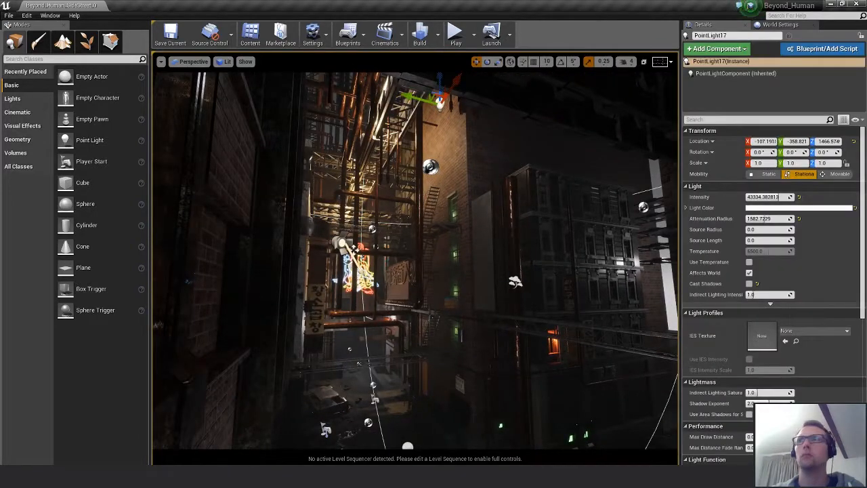
{"action": "right_click_drag", "start_coordinate": [597, 260], "coordinate": [596, 241]}
{"action": "left_click", "coordinate": [363, 180]}
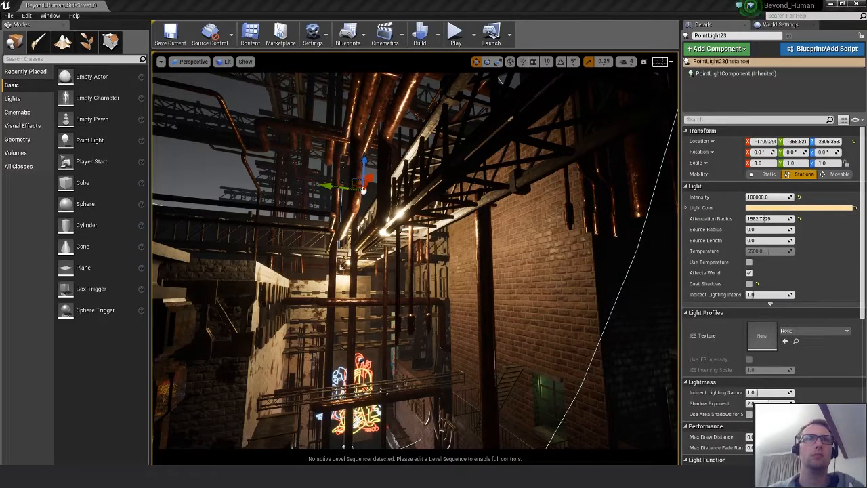
{"action": "right_click_drag", "start_coordinate": [499, 80], "coordinate": [500, 80]}
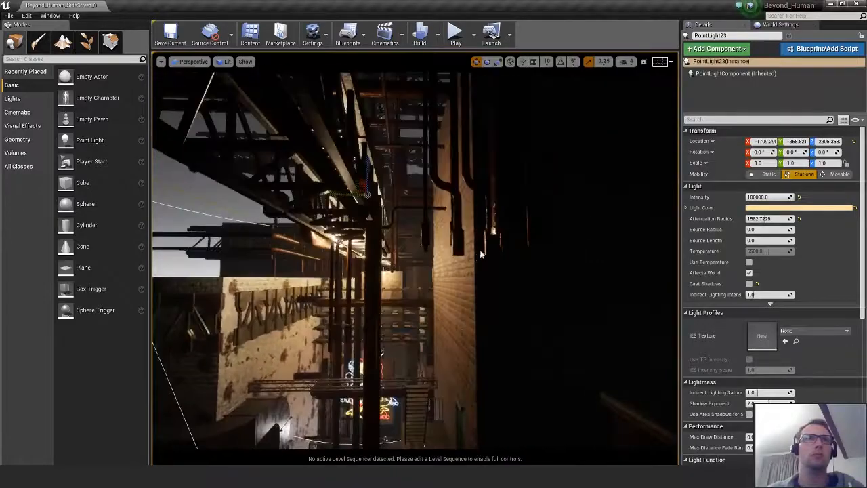
{"action": "right_click_drag", "start_coordinate": [480, 254], "coordinate": [499, 409]}
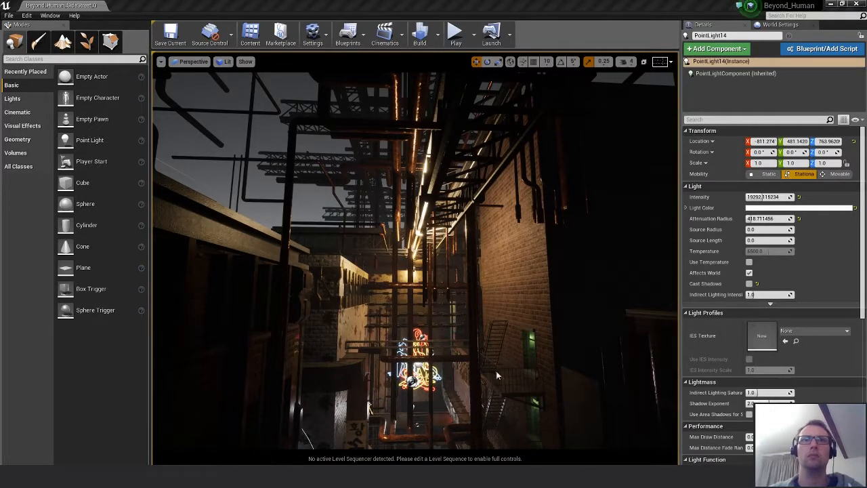
Raise the intensity of the white point light at about X -811, Y 481 to about 27054.
{"action": "right_click_drag", "start_coordinate": [497, 375], "coordinate": [493, 414]}
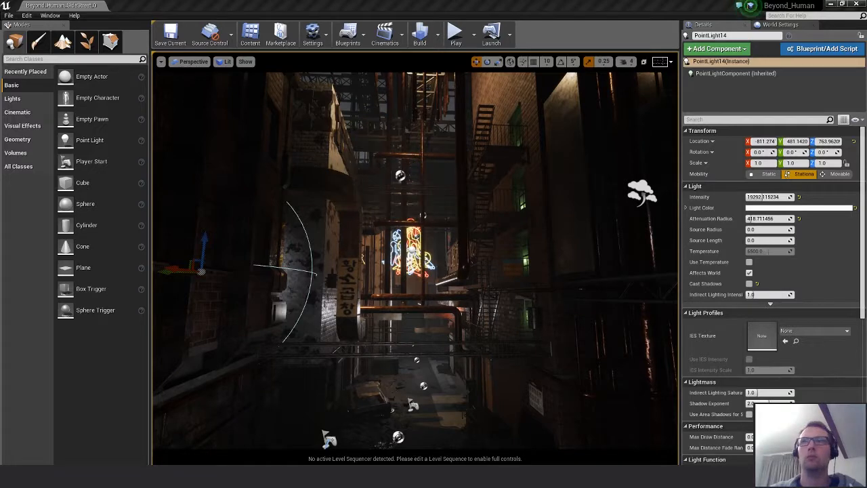
{"action": "right_click_drag", "start_coordinate": [414, 257], "coordinate": [447, 258]}
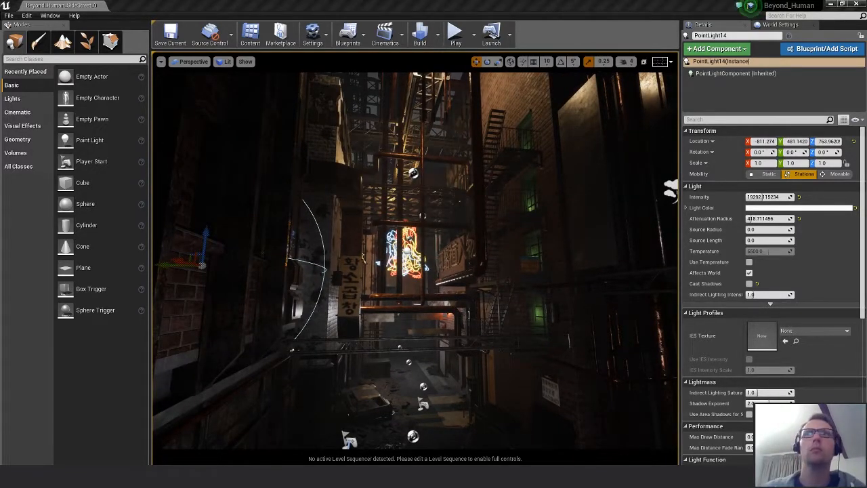
{"action": "mouse_move", "coordinate": [763, 197]}
{"action": "left_mouse_down"}
{"action": "mouse_move", "coordinate": [754, 197]}
{"action": "mouse_move", "coordinate": [772, 197]}
{"action": "left_mouse_up"}
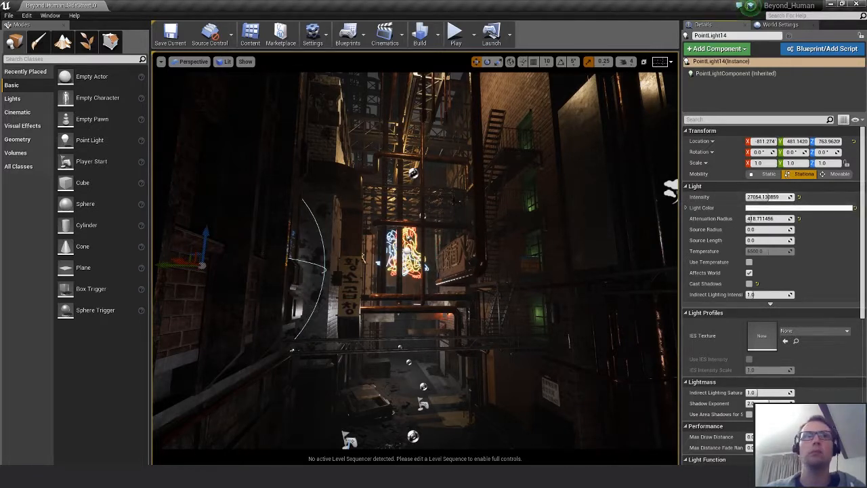
Set the warm point light above the neon signs to an intensity of about 37191 and an attenuation radius of about 812.
{"action": "left_click", "coordinate": [414, 173]}
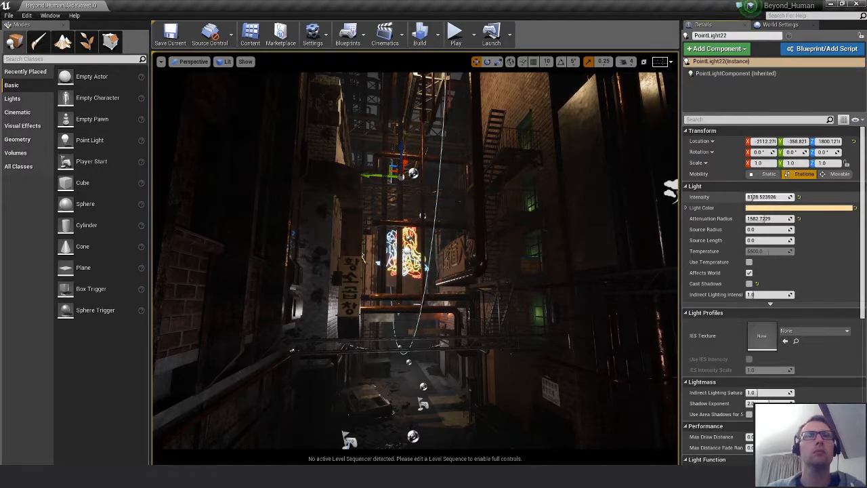
{"action": "left_click_drag", "start_coordinate": [749, 196], "coordinate": [776, 196]}
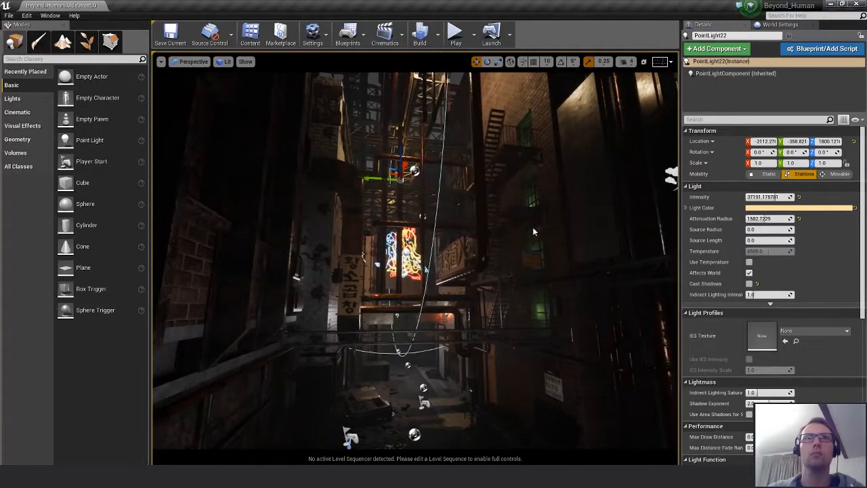
{"action": "right_click_drag", "start_coordinate": [534, 231], "coordinate": [533, 232]}
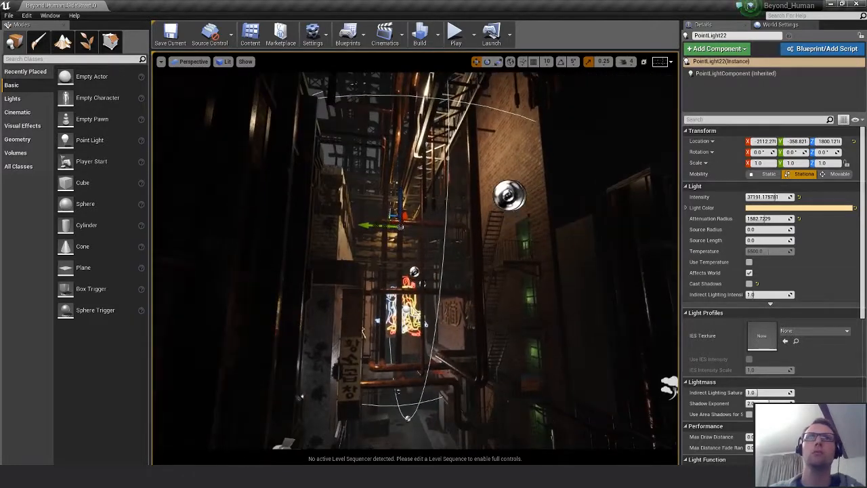
{"action": "left_click_drag", "start_coordinate": [759, 218], "coordinate": [725, 218]}
{"action": "right_click_drag", "start_coordinate": [534, 232], "coordinate": [533, 232]}
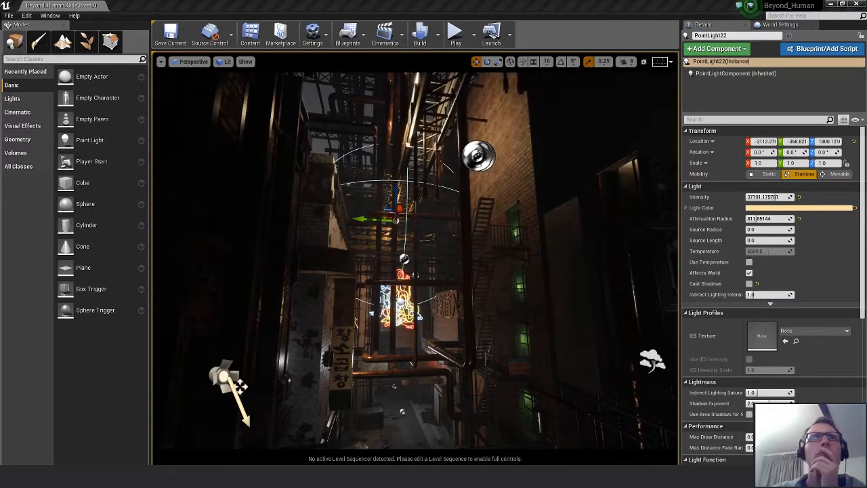
Reduce the warm overhead light near the beams to an intensity of about 14329 and raise it to about Z 1980.
{"action": "left_click", "coordinate": [415, 128]}
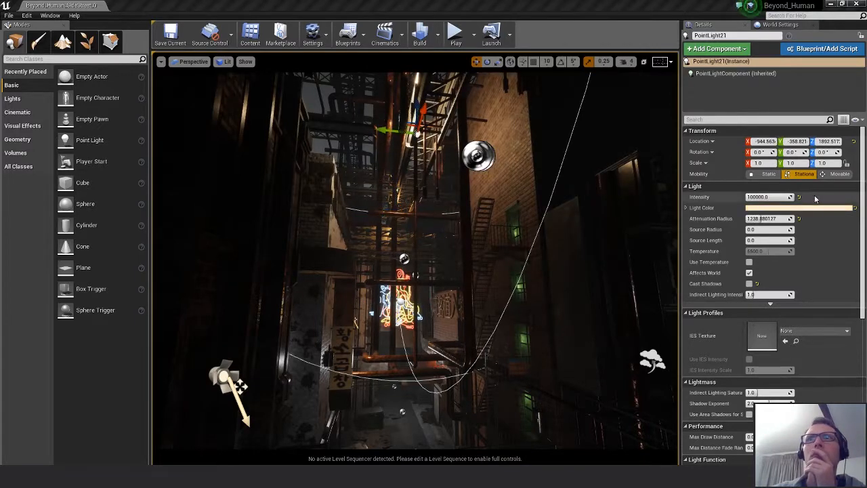
{"action": "left_click_drag", "start_coordinate": [763, 196], "coordinate": [754, 197]}
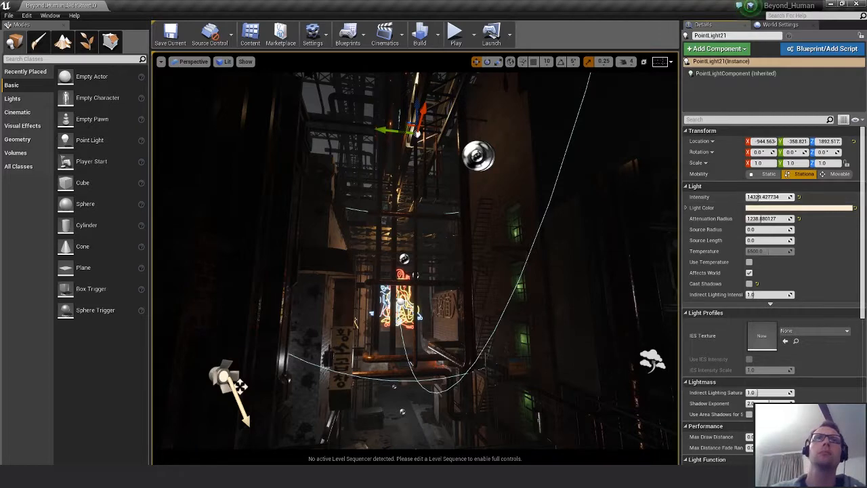
{"action": "mouse_move", "coordinate": [415, 101]}
{"action": "left_mouse_down"}
{"action": "mouse_move", "coordinate": [416, 118]}
{"action": "mouse_move", "coordinate": [420, 93]}
{"action": "left_mouse_up"}
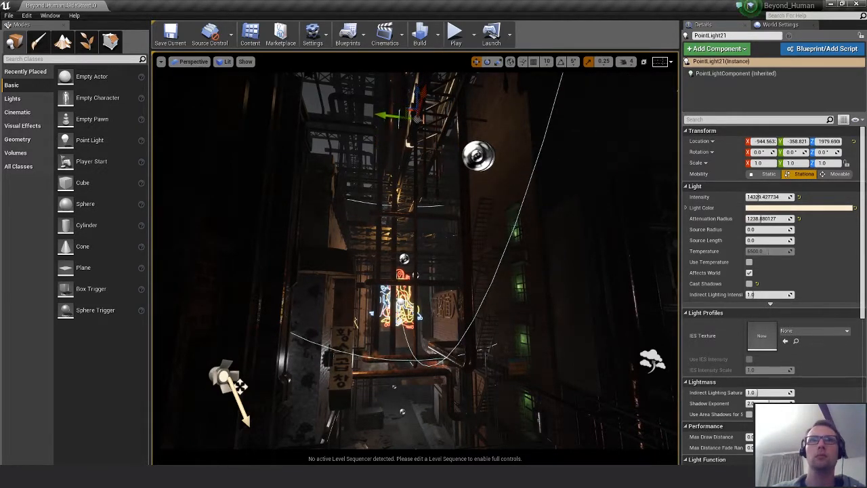
{"action": "scroll", "coordinate": [415, 261], "scroll_direction": "down", "scroll_amount": 2}
Lower the intensity of the warm point light above the neon signs to about 13796.
{"action": "right_click_drag", "start_coordinate": [526, 230], "coordinate": [521, 200]}
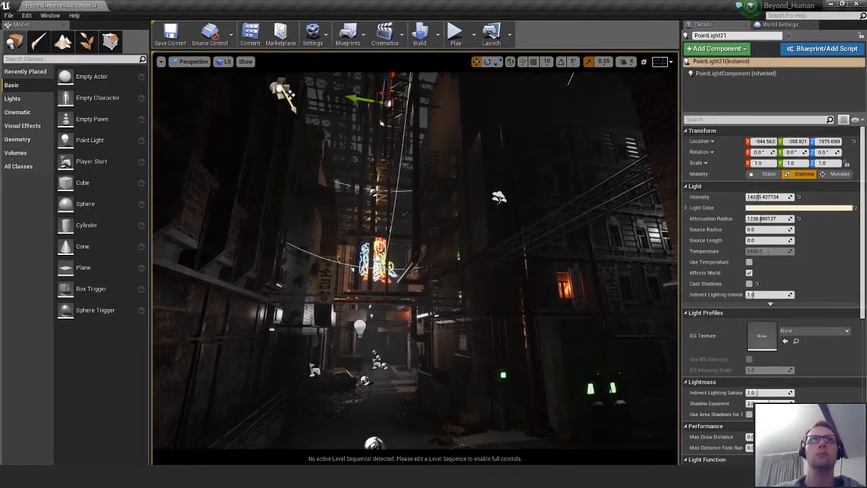
{"action": "left_click", "coordinate": [377, 199]}
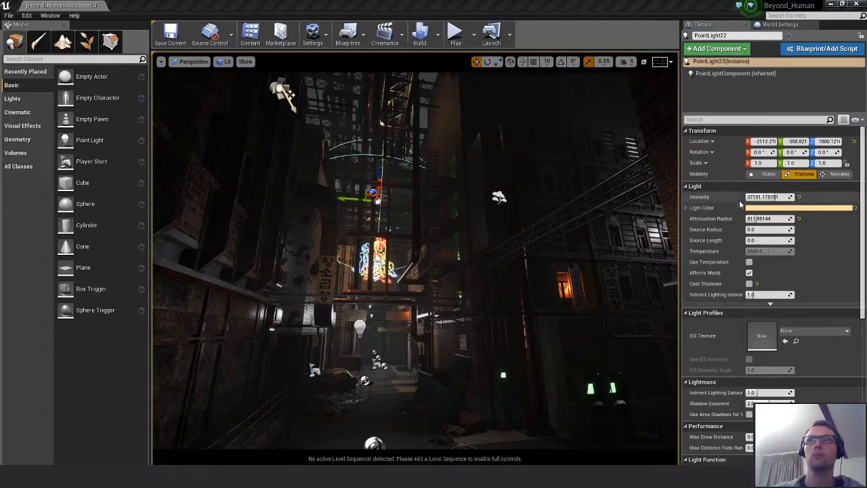
{"action": "mouse_move", "coordinate": [772, 197]}
{"action": "left_mouse_down"}
{"action": "mouse_move", "coordinate": [749, 197]}
{"action": "mouse_move", "coordinate": [757, 197]}
{"action": "left_mouse_up"}
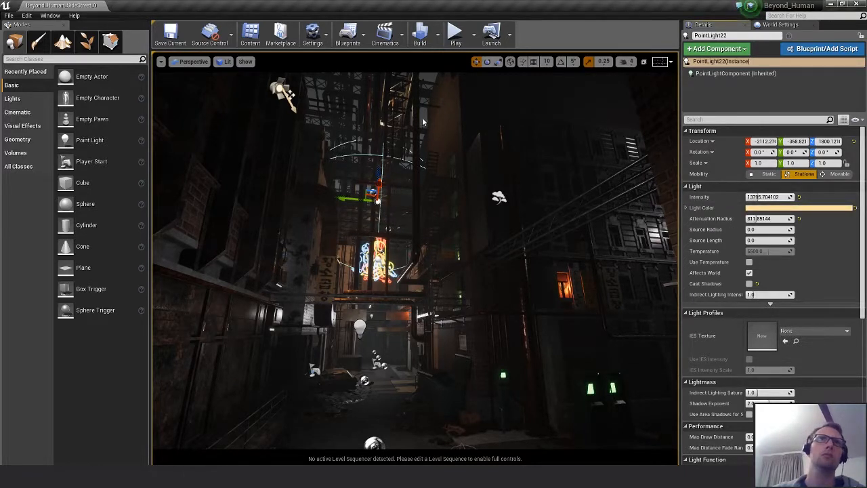
{"action": "left_click", "coordinate": [451, 121]}
{"action": "key", "text": "grave"}
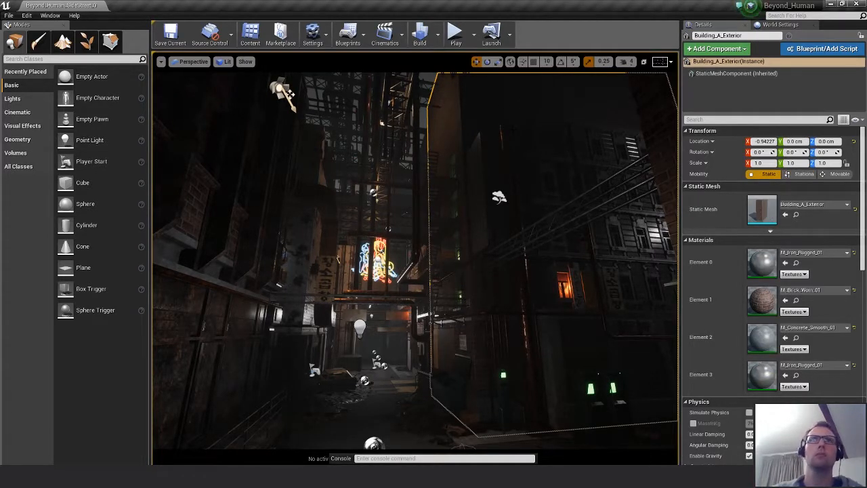
{"action": "key", "text": "Escape"}
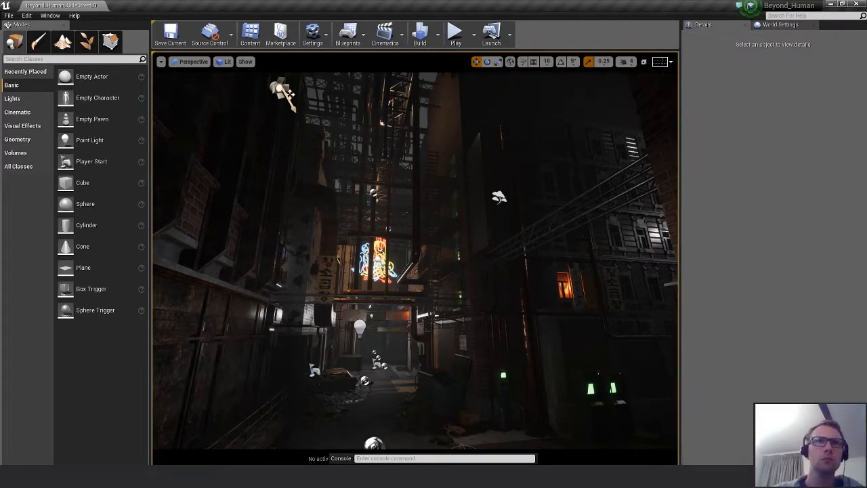
{"action": "left_click", "coordinate": [374, 318]}
{"action": "key", "text": "Escape"}
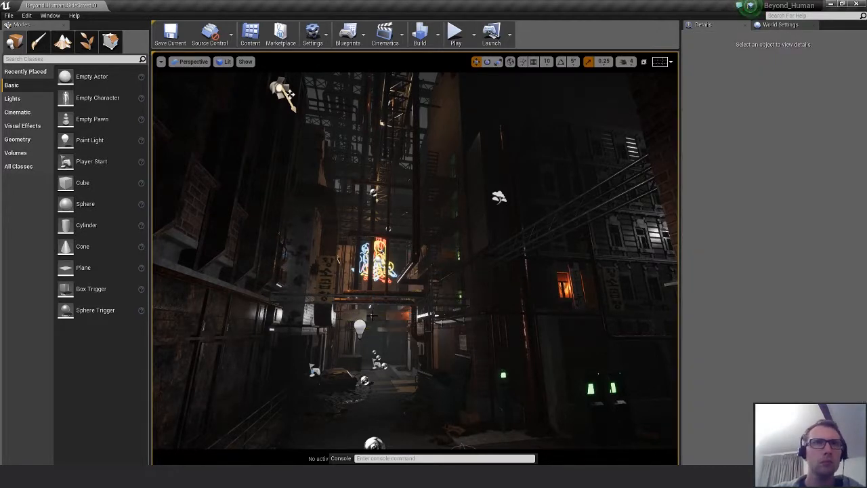
Set the white point light below the neon signs to an intensity of about 22778 and an attenuation radius of about 1905.
{"action": "left_click", "coordinate": [372, 316]}
{"action": "left_click_drag", "start_coordinate": [770, 219], "coordinate": [763, 197]}
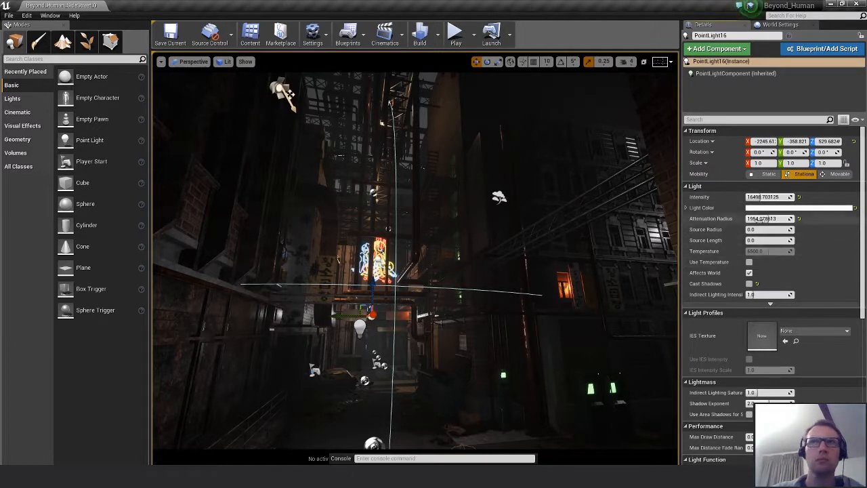
{"action": "mouse_move", "coordinate": [766, 218]}
{"action": "left_mouse_down"}
{"action": "mouse_move", "coordinate": [750, 197]}
{"action": "mouse_move", "coordinate": [765, 197]}
{"action": "mouse_move", "coordinate": [773, 219]}
{"action": "left_mouse_up"}
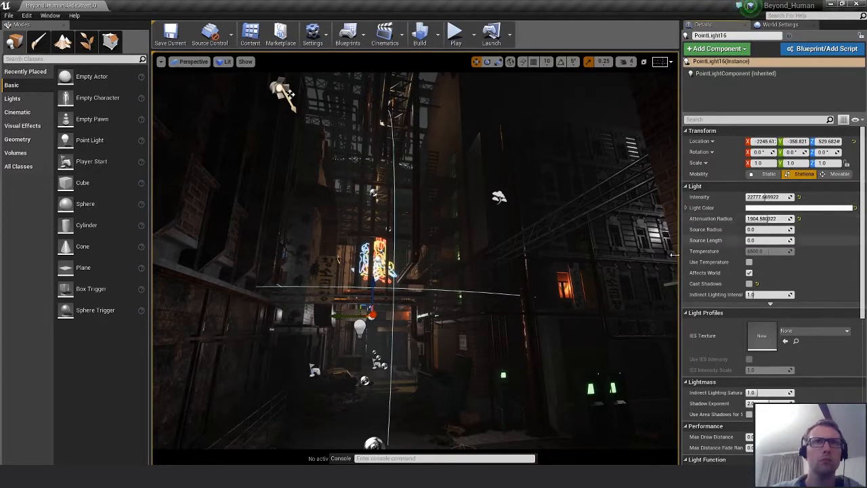
{"action": "right_click_drag", "start_coordinate": [415, 261], "coordinate": [410, 274]}
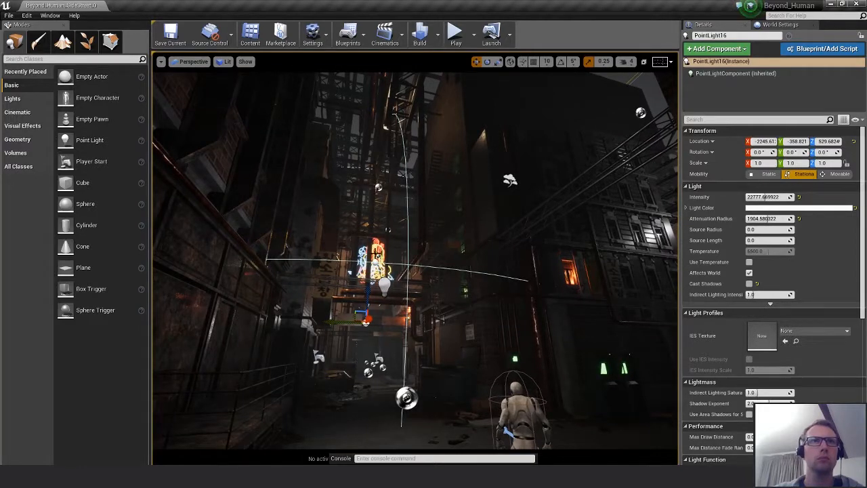
Set the transparency amount of the red neon sign material M_Neon_Red to 1.0 and close the material.
{"action": "left_click", "coordinate": [379, 249]}
{"action": "left_click_drag", "start_coordinate": [341, 258], "coordinate": [345, 260]}
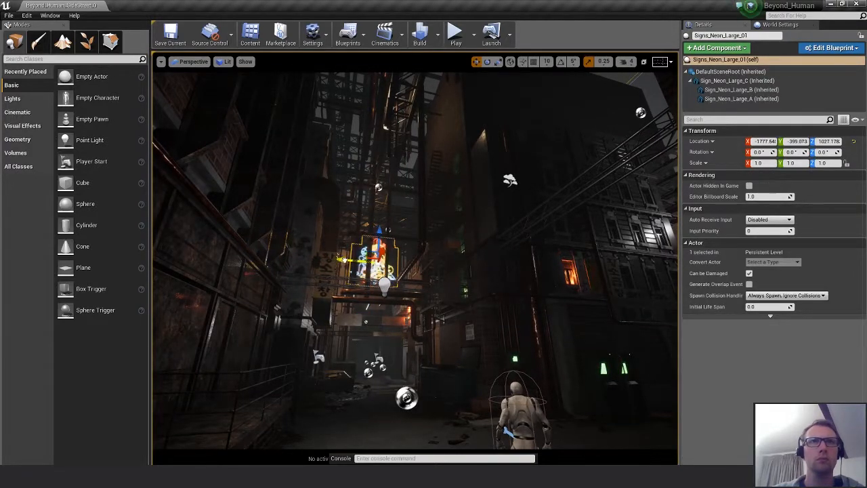
{"action": "key", "text": "Escape"}
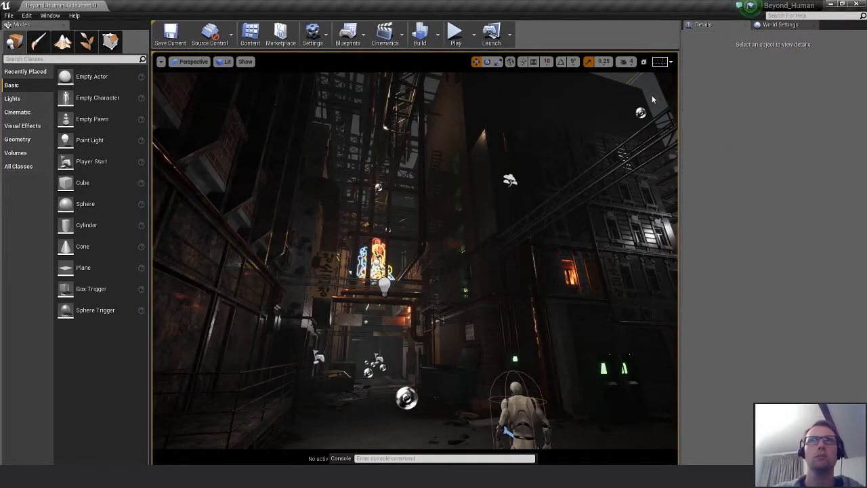
{"action": "key", "text": "s"}
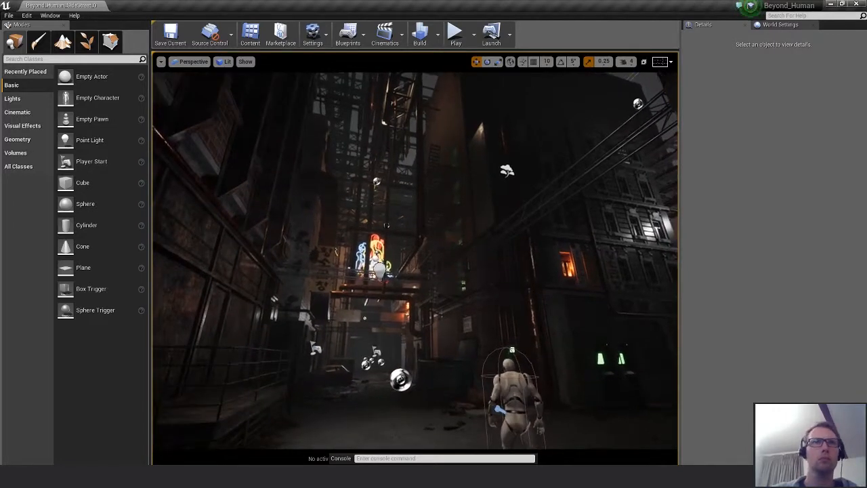
{"action": "key", "text": "s"}
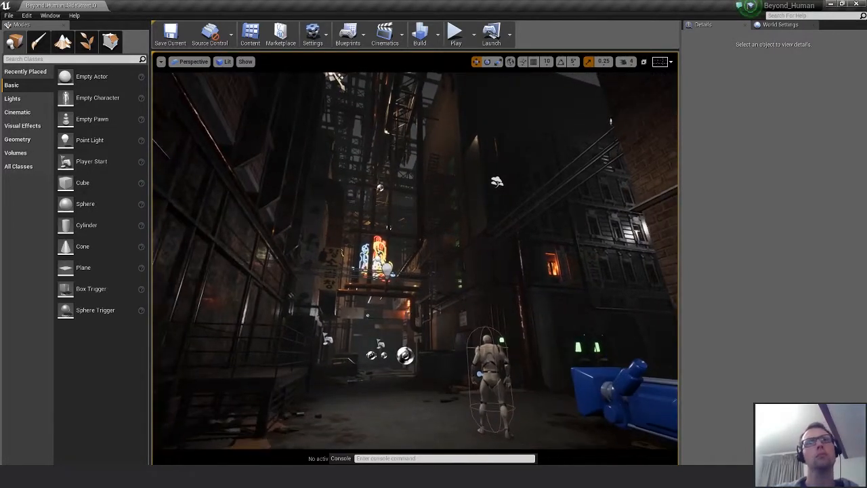
{"action": "key", "text": "w"}
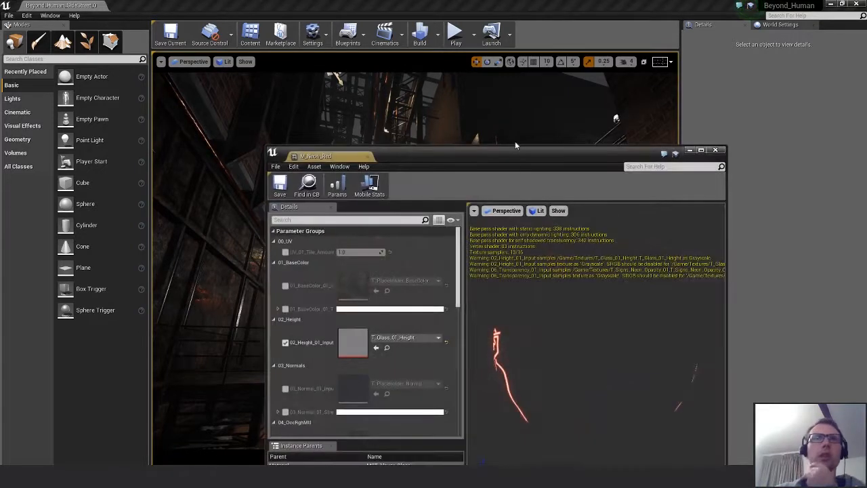
{"action": "left_click_drag", "start_coordinate": [515, 141], "coordinate": [730, 87]}
{"action": "left_click_drag", "start_coordinate": [698, 219], "coordinate": [713, 339]}
{"action": "left_click_drag", "start_coordinate": [759, 318], "coordinate": [800, 315]}
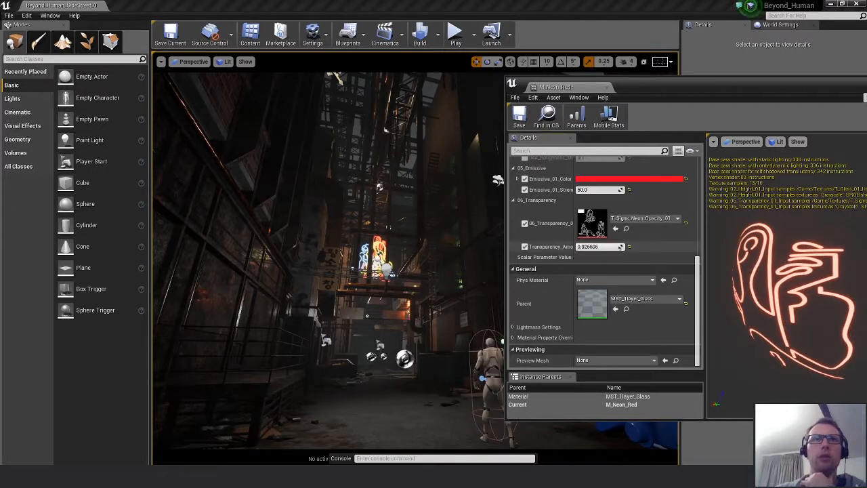
{"action": "mouse_move", "coordinate": [621, 247]}
{"action": "left_mouse_down"}
{"action": "mouse_move", "coordinate": [586, 248]}
{"action": "mouse_move", "coordinate": [622, 247]}
{"action": "left_mouse_up"}
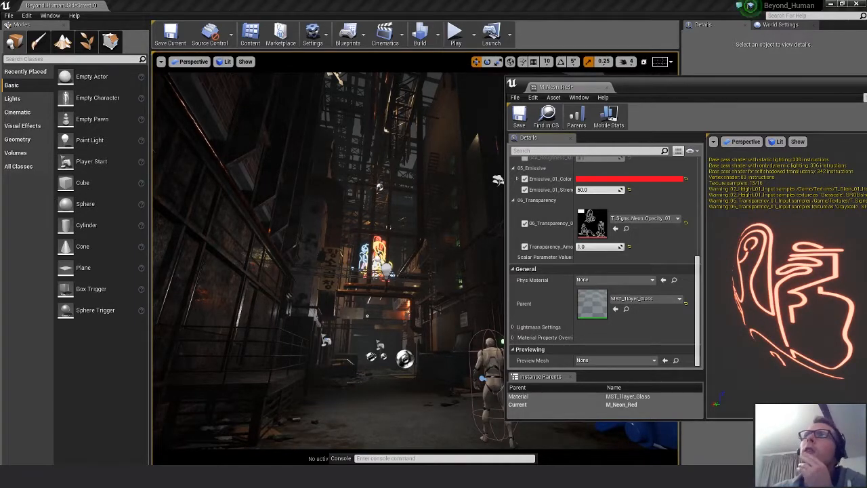
{"action": "left_click", "coordinate": [608, 88]}
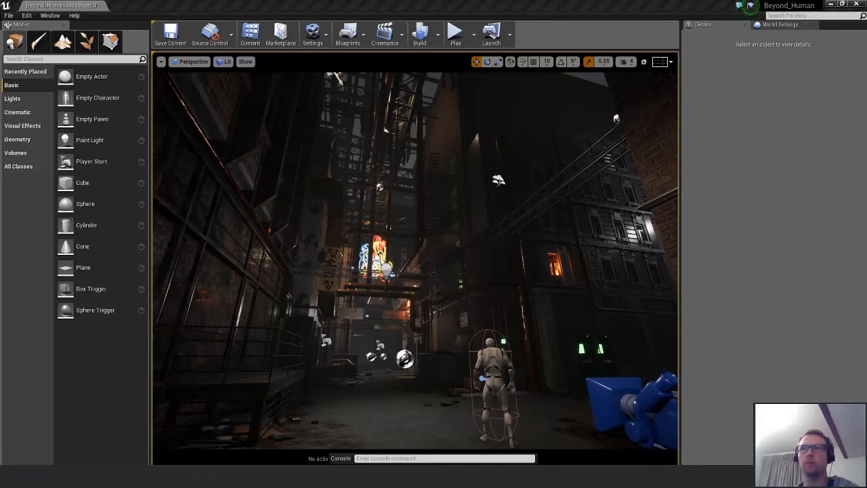
Reduce the white point light beside the metal-braced brick building to an intensity of about 29615 and an attenuation radius of about 1198.
{"action": "right_click_drag", "start_coordinate": [414, 261], "coordinate": [440, 241]}
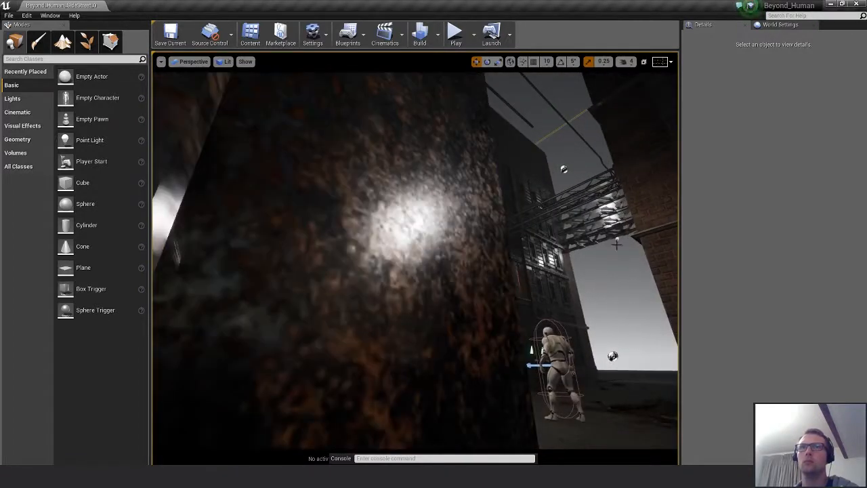
{"action": "left_click", "coordinate": [618, 239]}
{"action": "left_click", "coordinate": [618, 238]}
{"action": "right_click_drag", "start_coordinate": [618, 238], "coordinate": [576, 234]}
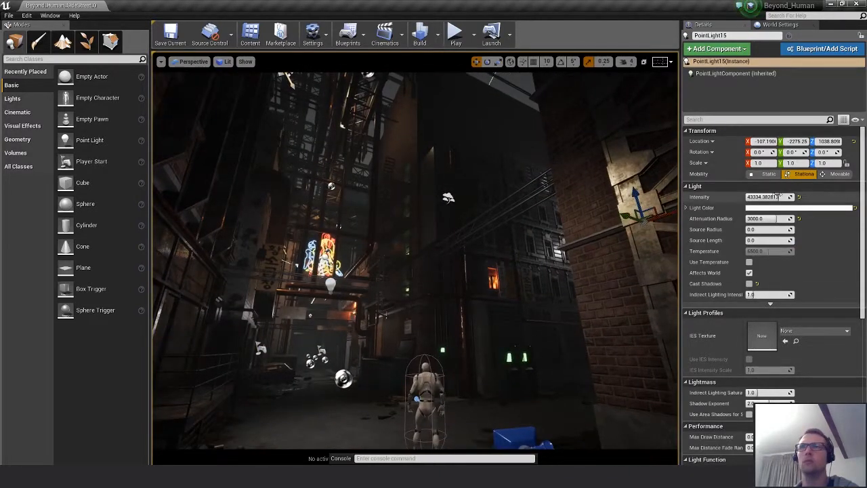
{"action": "left_click_drag", "start_coordinate": [763, 196], "coordinate": [759, 218]}
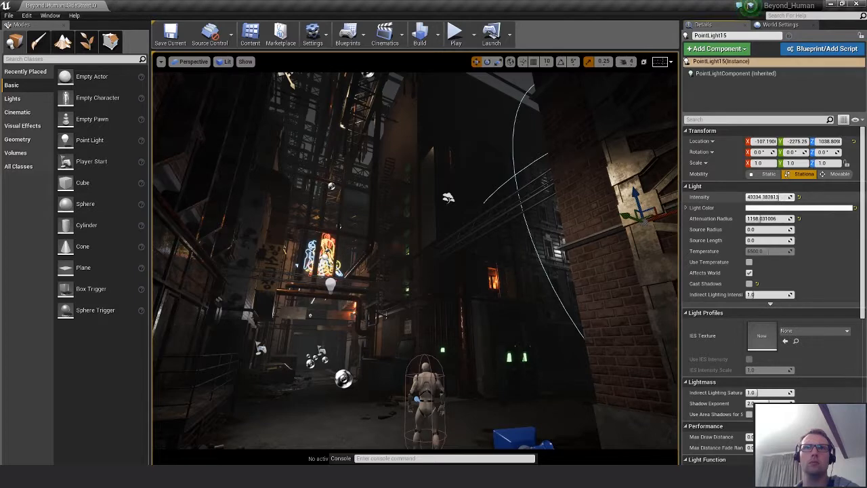
{"action": "left_click_drag", "start_coordinate": [766, 197], "coordinate": [756, 197]}
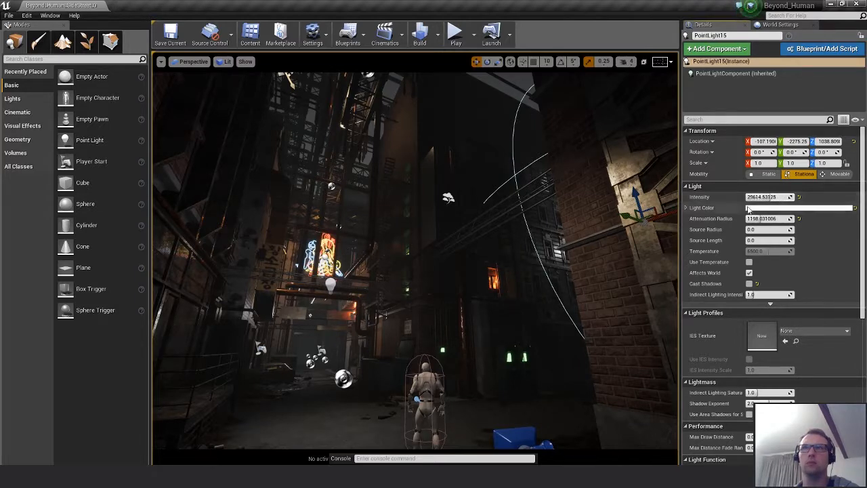
Tint the point light beside the metal-braced brick building pale blue, with hue 240 and saturation 0.17.
{"action": "left_click", "coordinate": [752, 208]}
{"action": "left_click_drag", "start_coordinate": [674, 309], "coordinate": [676, 317]}
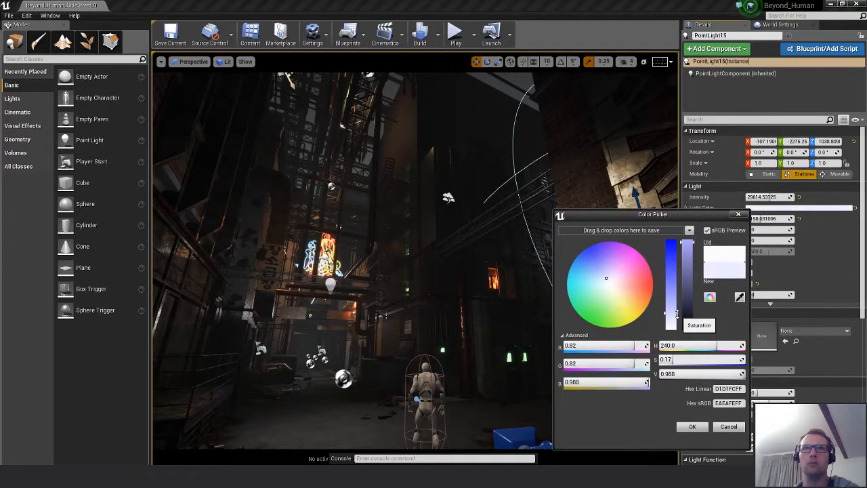
{"action": "left_click", "coordinate": [694, 427]}
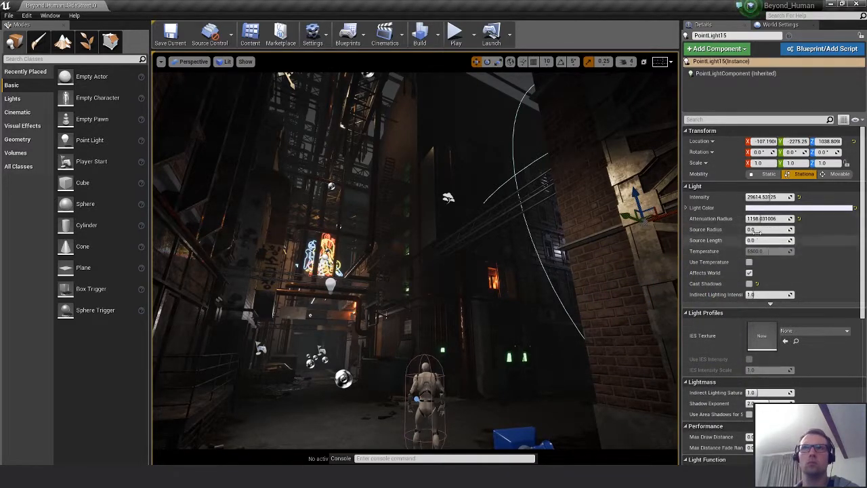
Lower the pale blue point light's intensity to about 12214 and set its attenuation radius to about 1322.
{"action": "left_click_drag", "start_coordinate": [755, 221], "coordinate": [704, 197]}
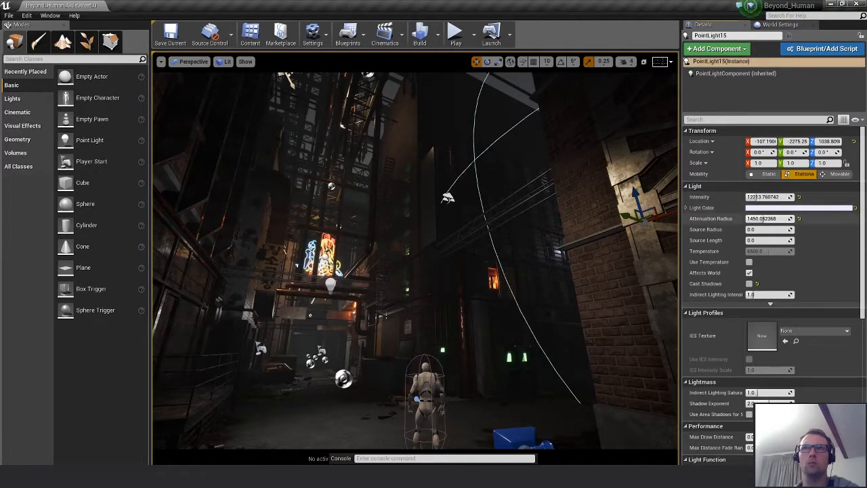
{"action": "left_click_drag", "start_coordinate": [762, 218], "coordinate": [754, 219]}
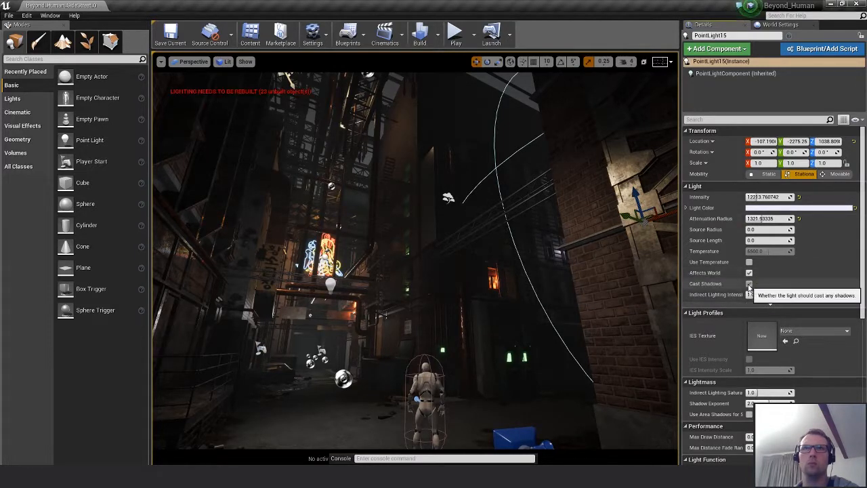
{"action": "left_click", "coordinate": [624, 201]}
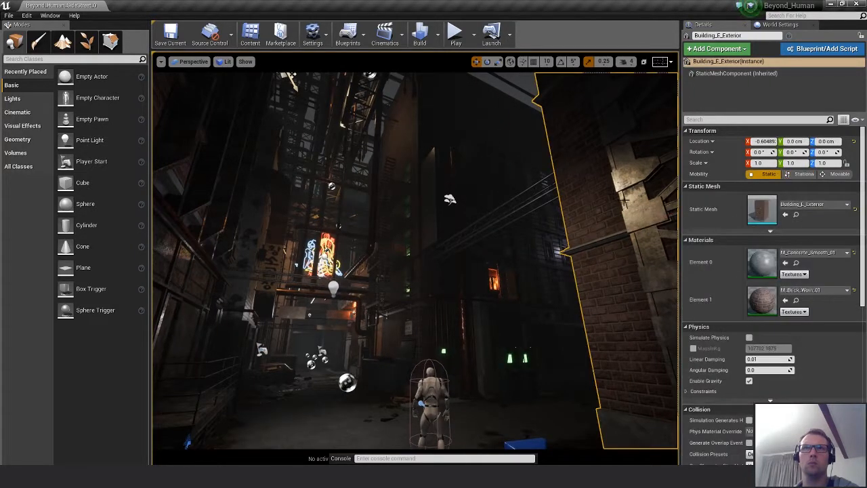
Duplicate the pale blue point light straight upward to about Z 1285.
{"action": "left_click", "coordinate": [636, 198]}
{"action": "left_click_drag", "start_coordinate": [636, 198], "coordinate": [630, 171], "text": "alt"}
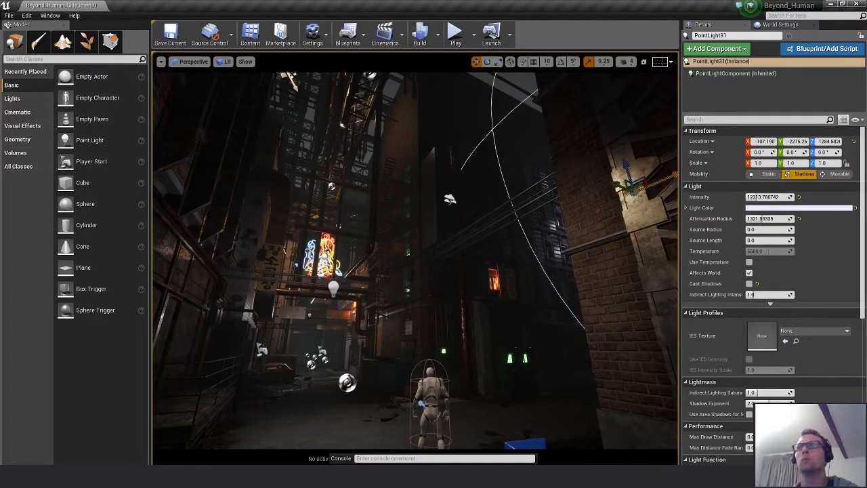
{"action": "key", "text": "Escape"}
Add a cube in the side street gap, scale it to 0.25 in X and move it to about X 84.
{"action": "right_click_drag", "start_coordinate": [415, 257], "coordinate": [474, 292]}
{"action": "left_click", "coordinate": [473, 248]}
{"action": "key", "text": "Escape"}
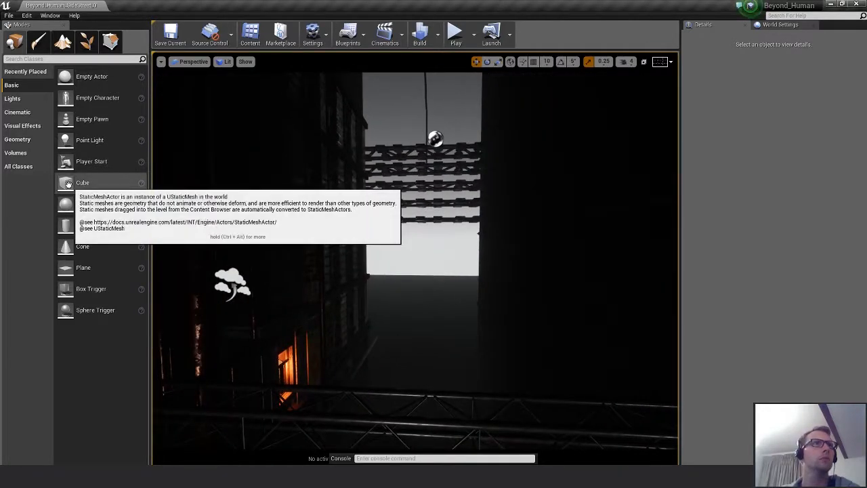
{"action": "left_click_drag", "start_coordinate": [399, 266], "coordinate": [405, 280]}
{"action": "left_click_drag", "start_coordinate": [359, 248], "coordinate": [373, 255]}
{"action": "right_click_drag", "start_coordinate": [373, 255], "coordinate": [374, 238]}
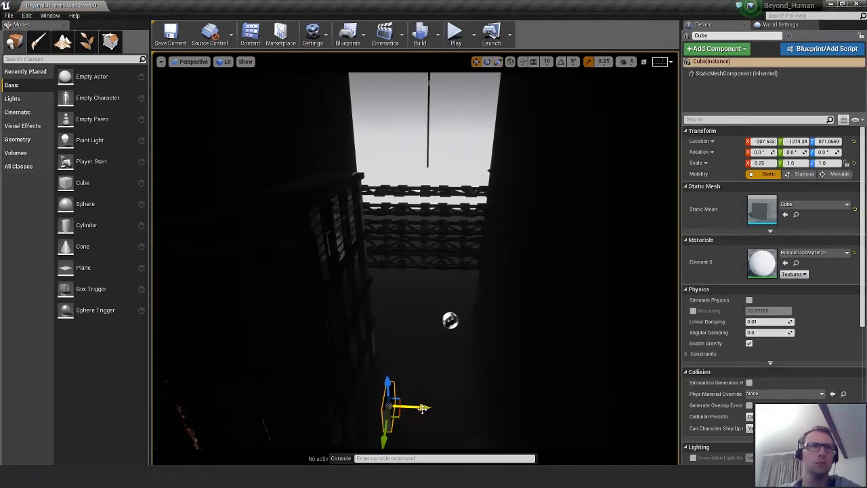
{"action": "left_click_drag", "start_coordinate": [423, 408], "coordinate": [519, 411]}
{"action": "right_click_drag", "start_coordinate": [519, 410], "coordinate": [512, 393]}
Stretch the cube into a tall panel with a scale of 4.25 in Y and 9.75 in Z.
{"action": "left_click_drag", "start_coordinate": [532, 250], "coordinate": [532, 220]}
{"action": "right_click_drag", "start_coordinate": [532, 224], "coordinate": [542, 363]}
{"action": "left_click_drag", "start_coordinate": [532, 384], "coordinate": [511, 358]}
{"action": "right_click_drag", "start_coordinate": [511, 359], "coordinate": [475, 298]}
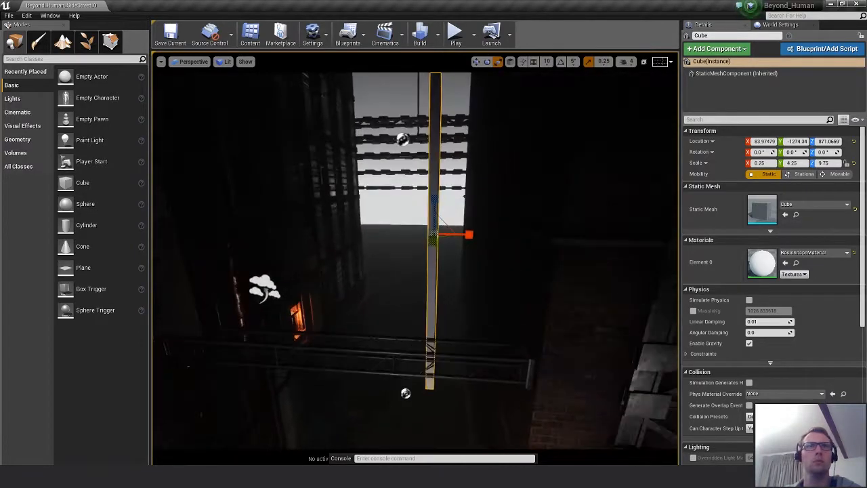
Try the cube panel at about X 262, Y -1646 with the M_Neon_Blue material, and delete it.
{"action": "mouse_move", "coordinate": [466, 232]}
{"action": "left_mouse_down"}
{"action": "mouse_move", "coordinate": [516, 236]}
{"action": "mouse_move", "coordinate": [485, 241]}
{"action": "mouse_move", "coordinate": [480, 227]}
{"action": "left_mouse_up"}
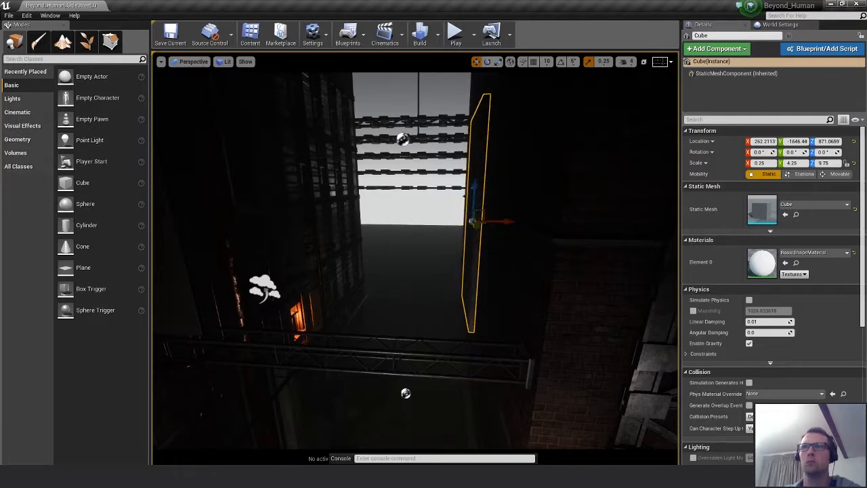
{"action": "left_click_drag", "start_coordinate": [860, 284], "coordinate": [762, 263]}
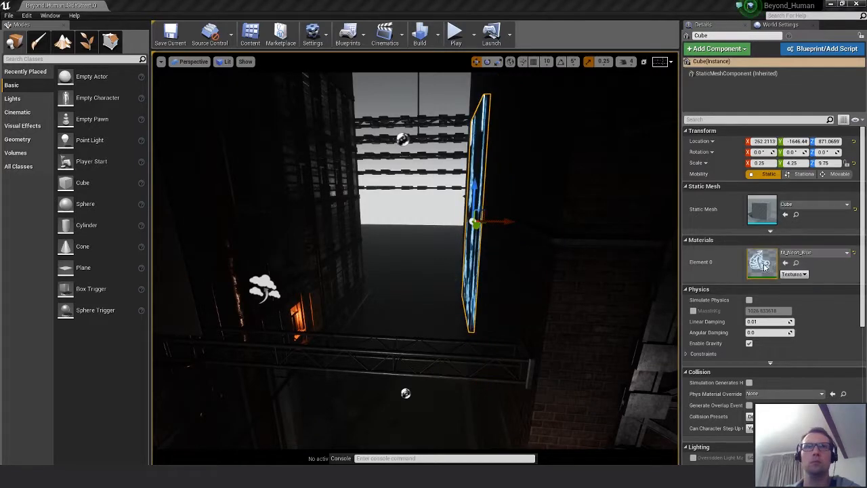
{"action": "mouse_move", "coordinate": [434, 271]}
{"action": "right_mouse_down"}
{"action": "mouse_move", "coordinate": [420, 285]}
{"action": "mouse_move", "coordinate": [435, 270]}
{"action": "right_mouse_up"}
{"action": "left_click_drag", "start_coordinate": [482, 167], "coordinate": [404, 173]}
{"action": "key", "text": "Delete"}
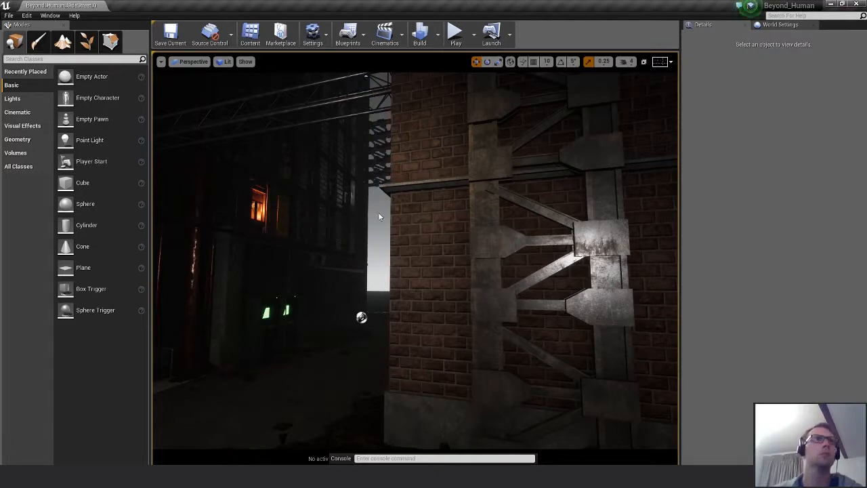
Place a spot light in the side street gap, rotate it to aim across at the dark facade and move it to about X 400.
{"action": "left_click", "coordinate": [13, 98]}
{"action": "left_click_drag", "start_coordinate": [88, 118], "coordinate": [442, 283]}
{"action": "key", "text": "e"}
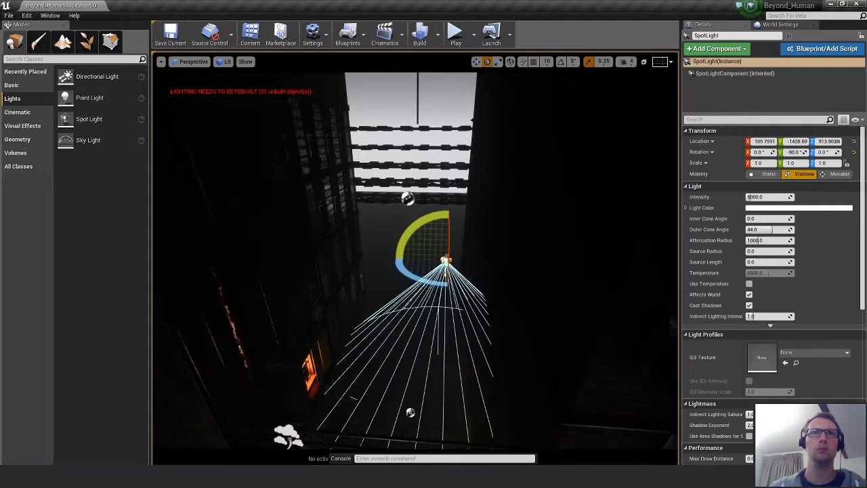
{"action": "left_click_drag", "start_coordinate": [437, 225], "coordinate": [444, 301]}
{"action": "key", "text": "w"}
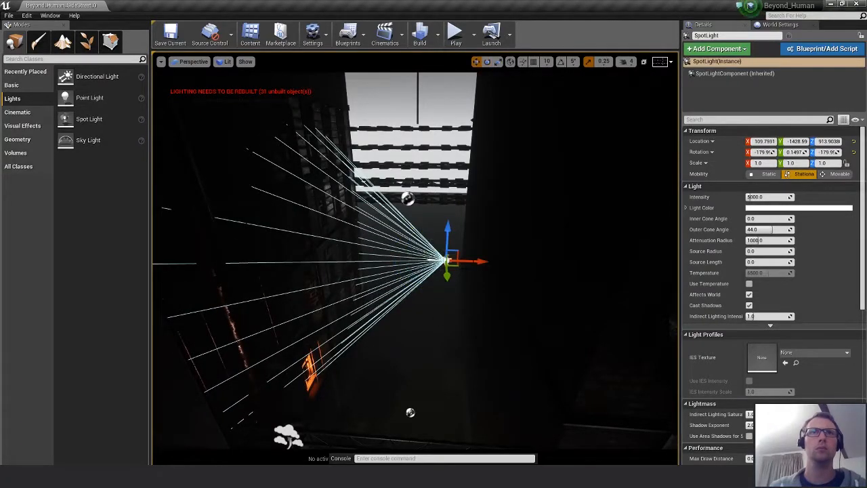
{"action": "left_click_drag", "start_coordinate": [483, 261], "coordinate": [540, 265]}
{"action": "right_click_drag", "start_coordinate": [540, 265], "coordinate": [495, 304]}
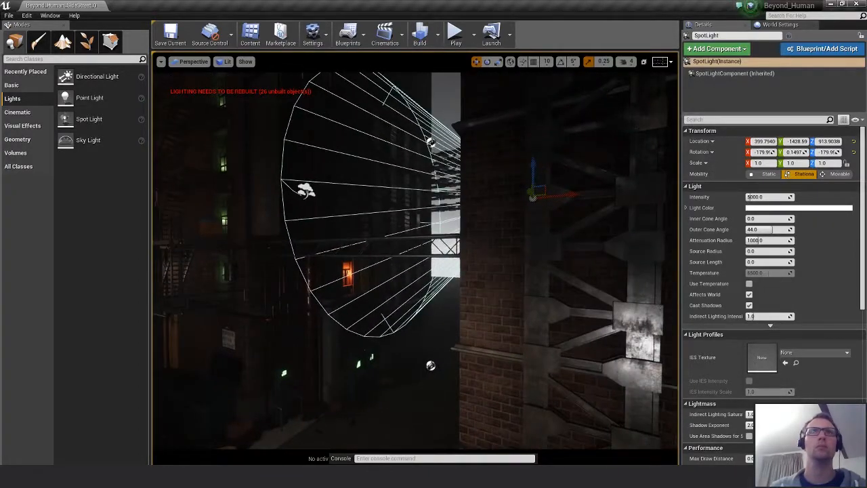
Set the spot light's attenuation radius to 1050 and its colour to pale blue with hue 219 and saturation 0.296.
{"action": "left_click_drag", "start_coordinate": [765, 240], "coordinate": [773, 240]}
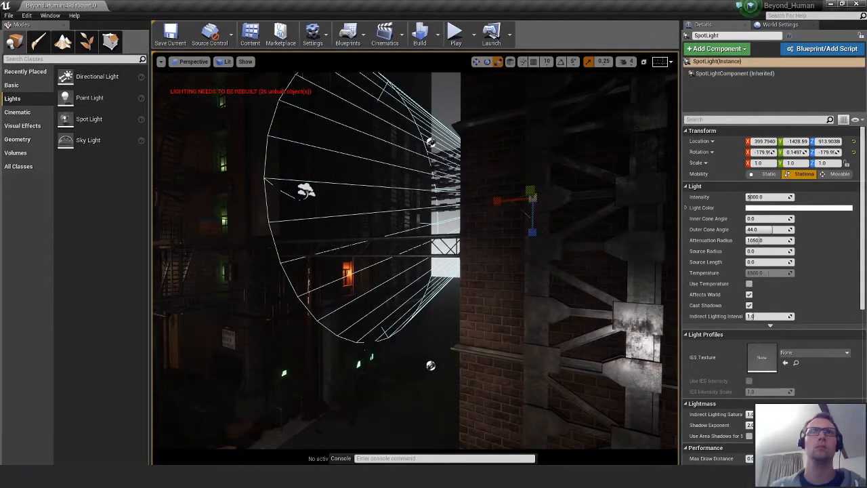
{"action": "mouse_move", "coordinate": [566, 233]}
{"action": "right_mouse_down"}
{"action": "mouse_move", "coordinate": [551, 233]}
{"action": "mouse_move", "coordinate": [565, 233]}
{"action": "right_mouse_up"}
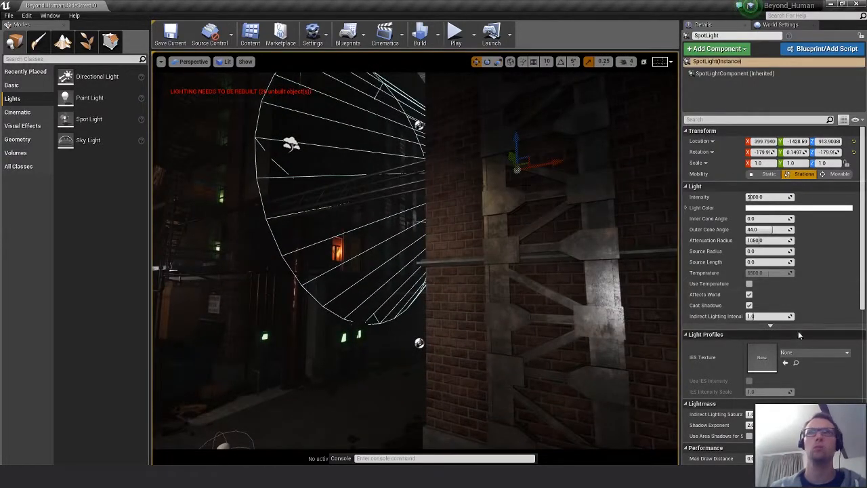
{"action": "left_click", "coordinate": [773, 209]}
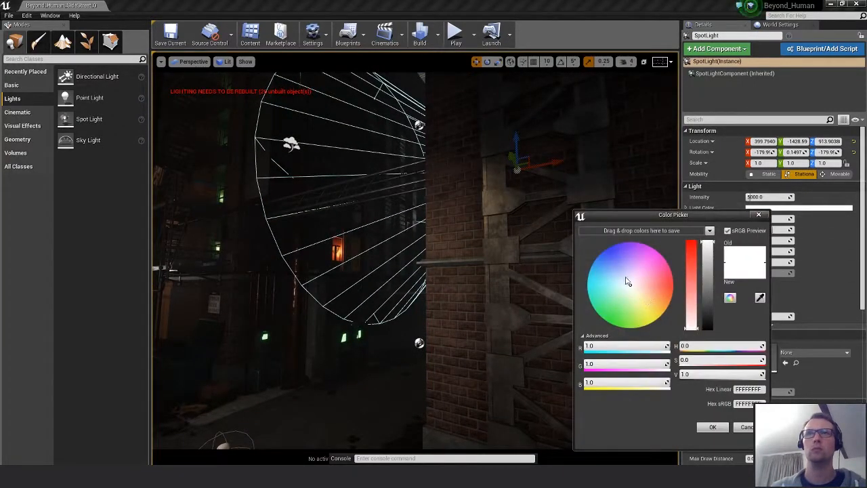
{"action": "mouse_move", "coordinate": [627, 282]}
{"action": "left_mouse_down"}
{"action": "mouse_move", "coordinate": [608, 277]}
{"action": "mouse_move", "coordinate": [621, 280]}
{"action": "left_mouse_up"}
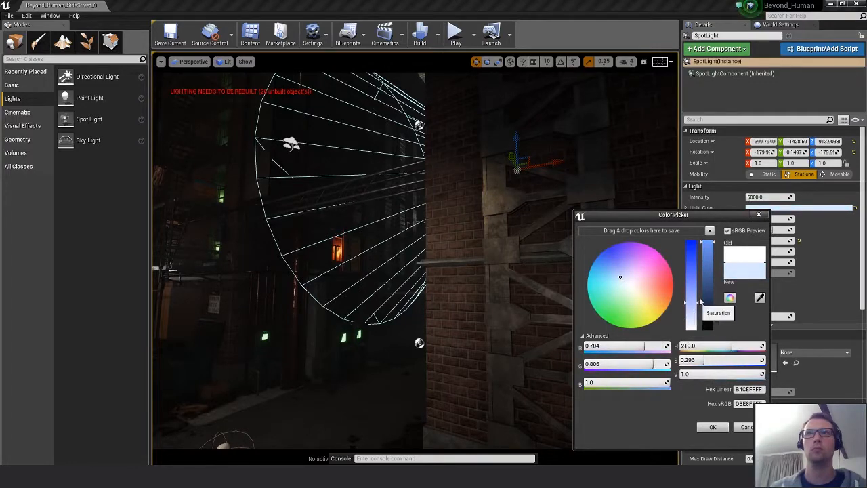
{"action": "left_click", "coordinate": [713, 427]}
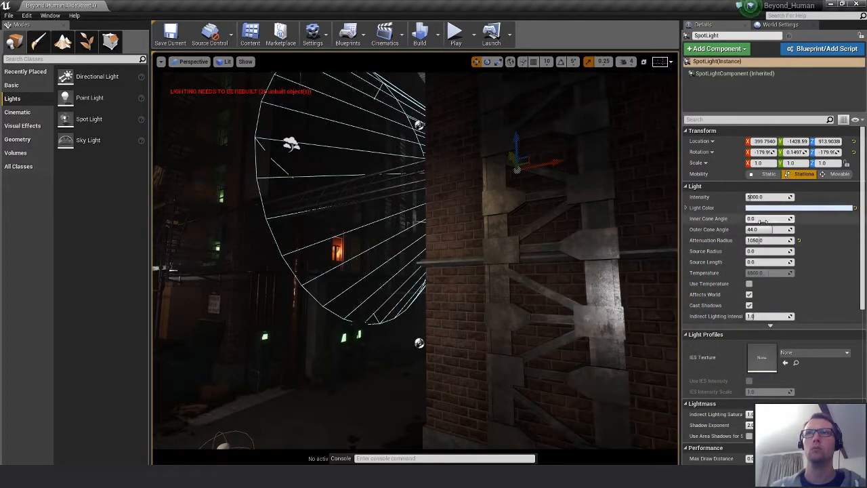
Set the spot light's intensity to 100000, inner cone to about 42.3, outer cone to about 54.9 and attenuation radius to about 2400.
{"action": "left_click_drag", "start_coordinate": [754, 197], "coordinate": [765, 197]}
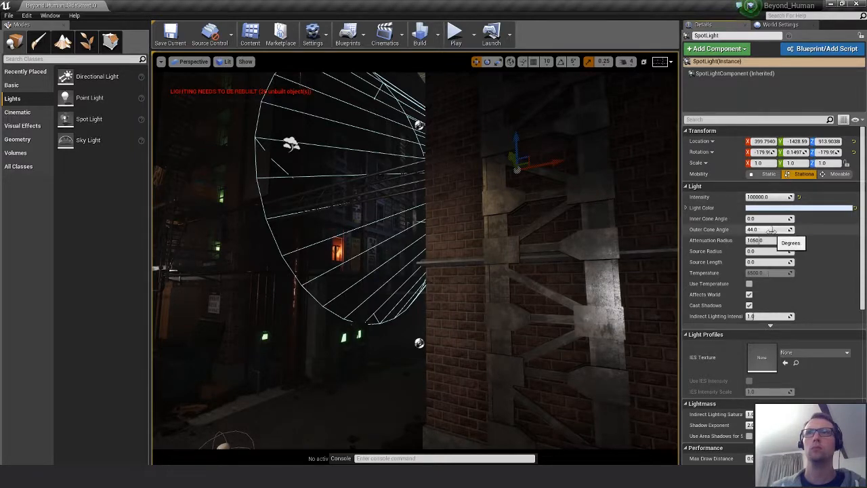
{"action": "mouse_move", "coordinate": [770, 230]}
{"action": "left_mouse_down"}
{"action": "mouse_move", "coordinate": [789, 230]}
{"action": "mouse_move", "coordinate": [761, 218]}
{"action": "mouse_move", "coordinate": [779, 219]}
{"action": "mouse_move", "coordinate": [779, 241]}
{"action": "left_mouse_up"}
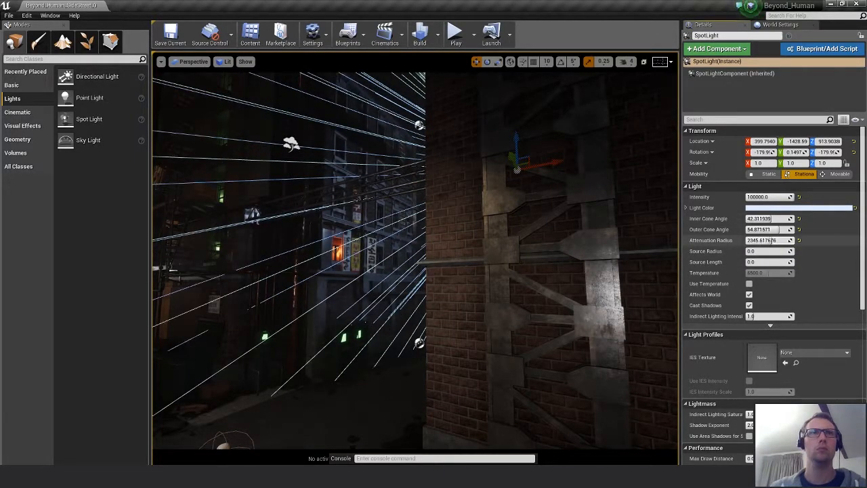
Move the spot light to about X 584, Z 784 and rotate it to about 174.9° around Z.
{"action": "right_click_drag", "start_coordinate": [432, 256], "coordinate": [419, 259]}
{"action": "left_click_drag", "start_coordinate": [609, 138], "coordinate": [675, 152]}
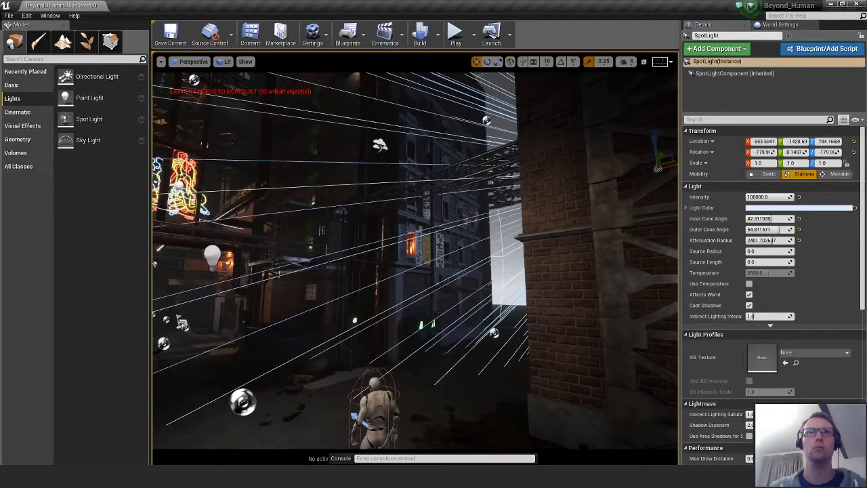
{"action": "right_click_drag", "start_coordinate": [675, 152], "coordinate": [671, 174]}
{"action": "left_click_drag", "start_coordinate": [641, 283], "coordinate": [623, 288]}
{"action": "key", "text": "w"}
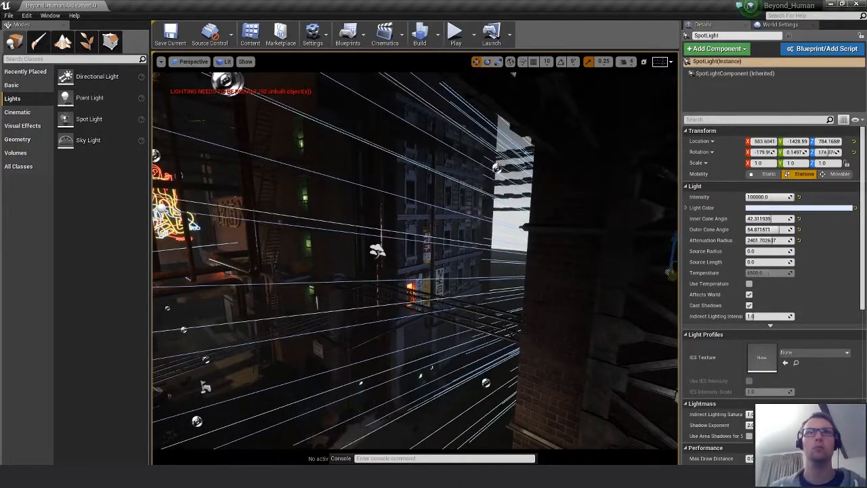
{"action": "right_click_drag", "start_coordinate": [576, 280], "coordinate": [575, 279]}
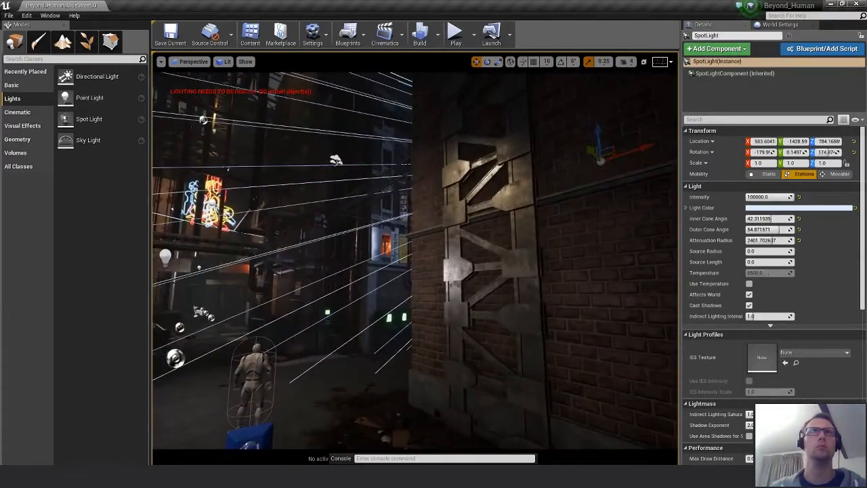
Reposition the spot light to about X 669, Y -1187, Z 946, leaving Cast Shadows enabled.
{"action": "left_click_drag", "start_coordinate": [613, 147], "coordinate": [647, 77]}
{"action": "left_click_drag", "start_coordinate": [671, 129], "coordinate": [638, 183]}
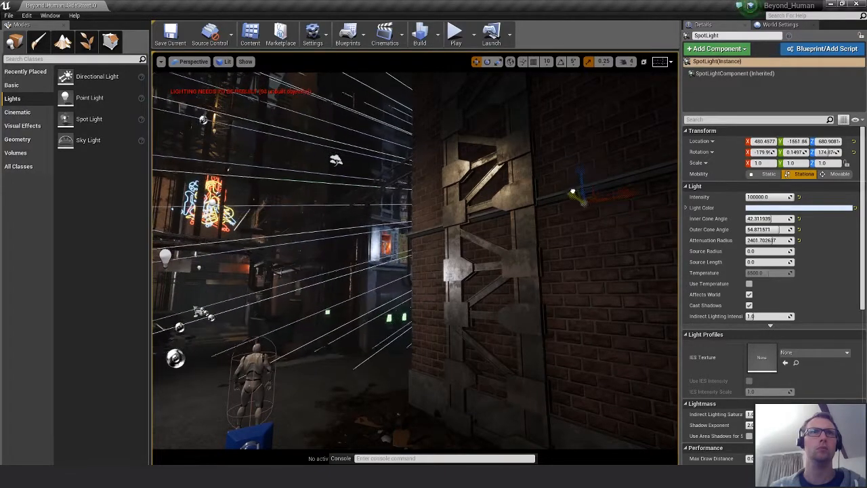
{"action": "left_click_drag", "start_coordinate": [580, 181], "coordinate": [636, 89]}
{"action": "left_click", "coordinate": [749, 306]}
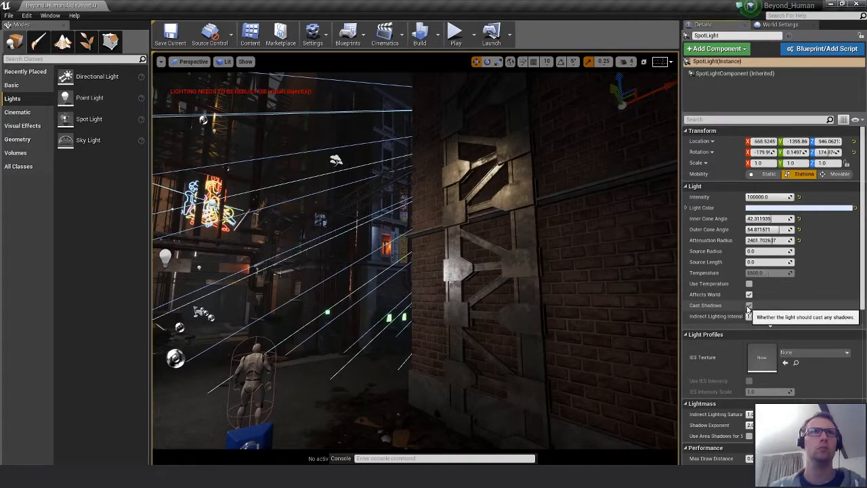
{"action": "left_click", "coordinate": [749, 306]}
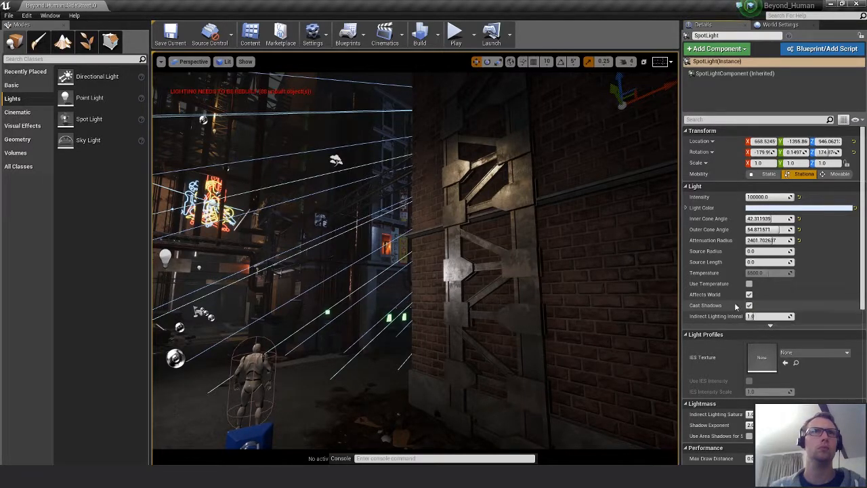
{"action": "left_click_drag", "start_coordinate": [612, 92], "coordinate": [602, 119]}
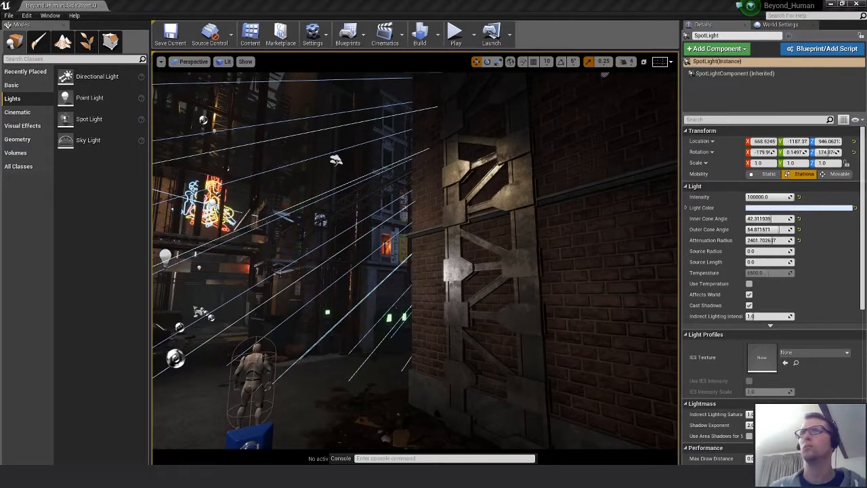
Rotate the spot light to about -148.6° around Z and deselect it.
{"action": "right_click_drag", "start_coordinate": [415, 261], "coordinate": [423, 263]}
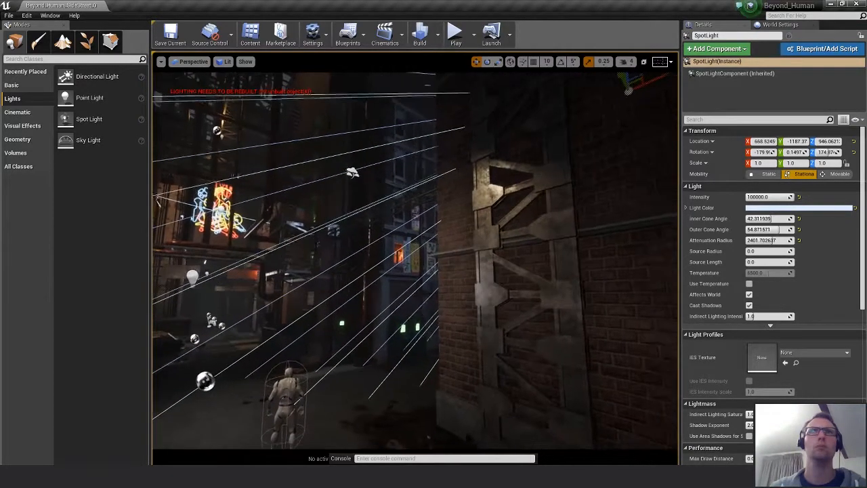
{"action": "key", "text": "e"}
{"action": "right_click_drag", "start_coordinate": [630, 175], "coordinate": [634, 167]}
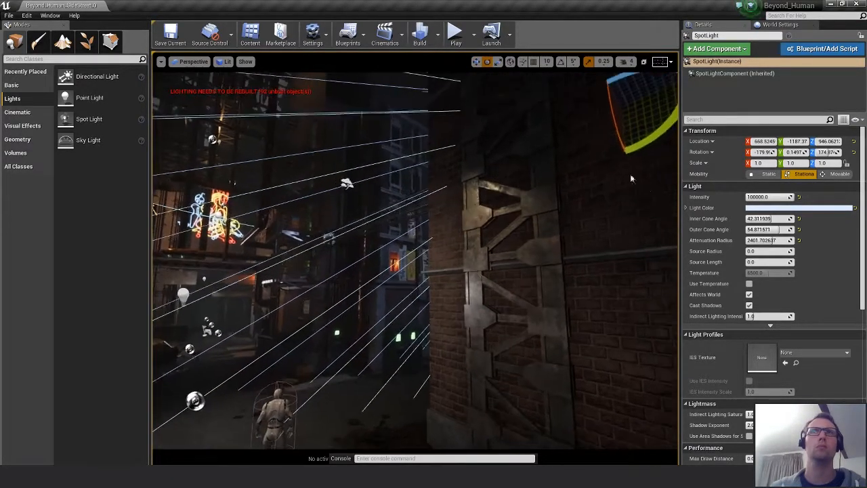
{"action": "right_click_drag", "start_coordinate": [639, 202], "coordinate": [648, 196]}
{"action": "mouse_move", "coordinate": [637, 78]}
{"action": "left_mouse_down"}
{"action": "mouse_move", "coordinate": [604, 83]}
{"action": "mouse_move", "coordinate": [579, 105]}
{"action": "mouse_move", "coordinate": [634, 81]}
{"action": "left_mouse_up"}
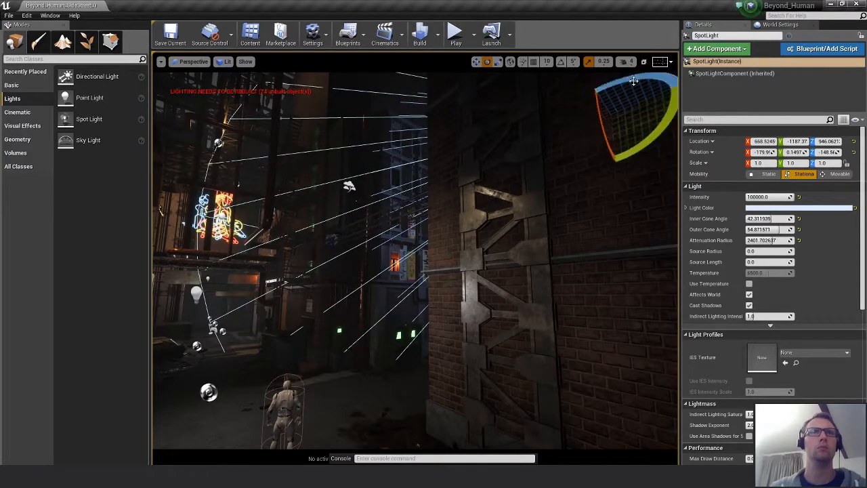
{"action": "left_click", "coordinate": [618, 219]}
{"action": "key", "text": "Escape"}
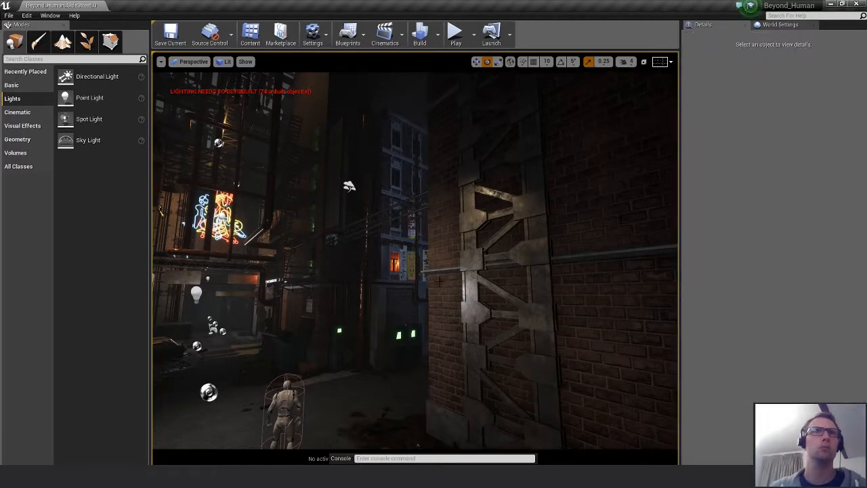
Reselect the pale blue side street spot light, keeping it at about X 669, Y -1187, Z 946.
{"action": "key", "text": "s"}
{"action": "right_click_drag", "start_coordinate": [440, 281], "coordinate": [361, 302]}
{"action": "key", "text": "w"}
{"action": "key", "text": "s"}
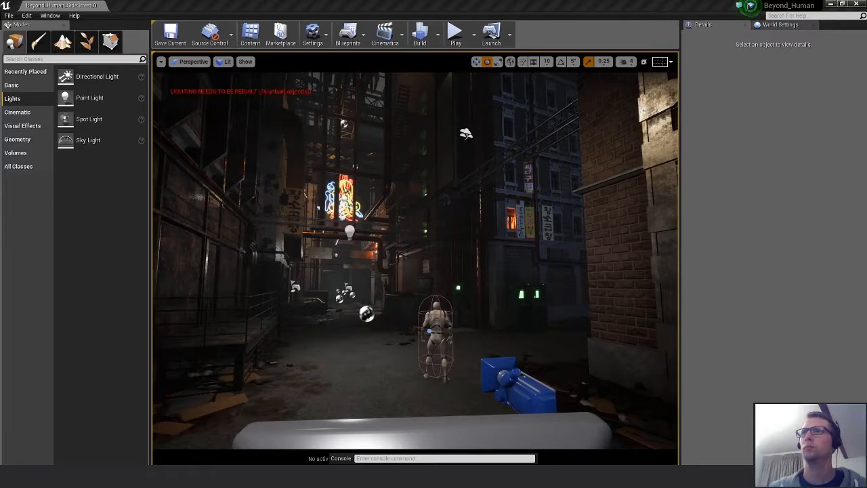
{"action": "key", "text": "ctrl+z"}
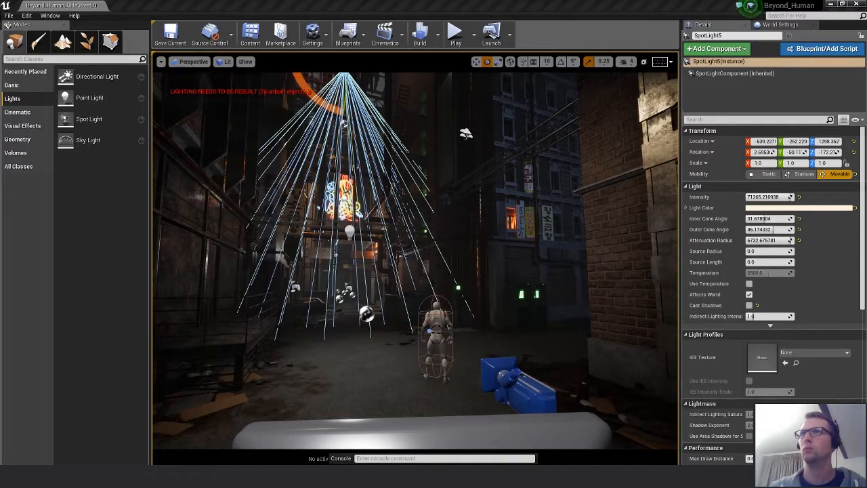
{"action": "key", "text": "ctrl+z"}
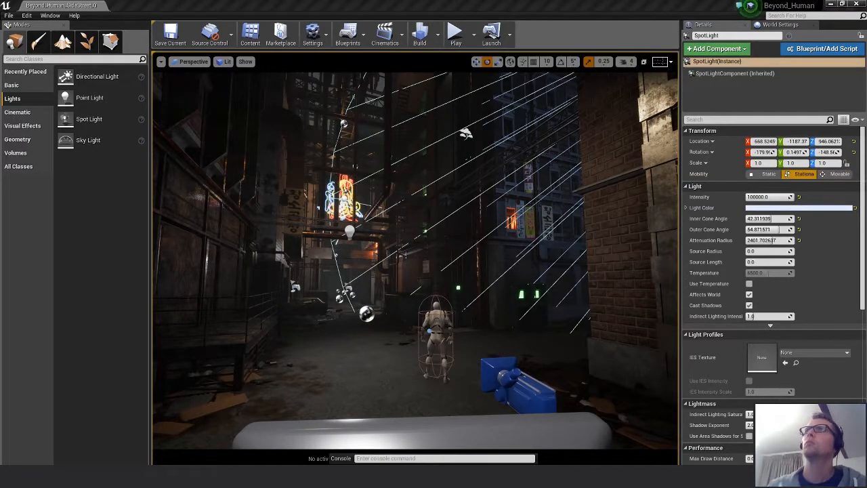
{"action": "key", "text": "ctrl+z"}
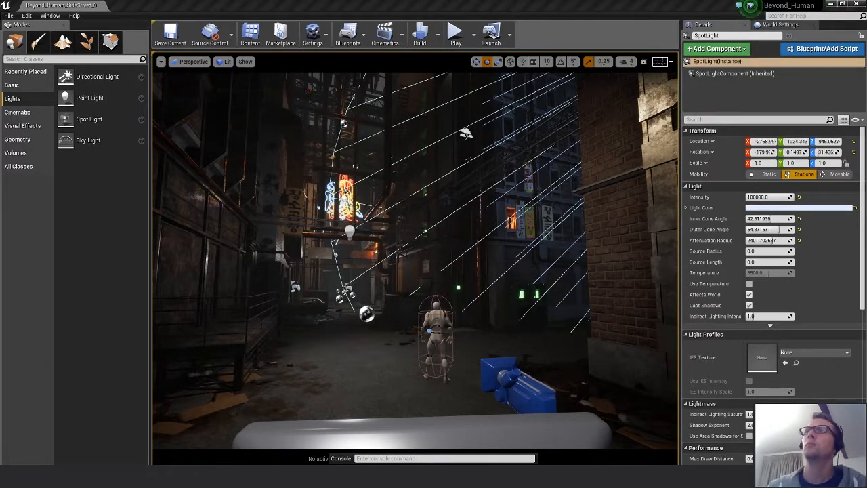
{"action": "key", "text": "ctrl+z"}
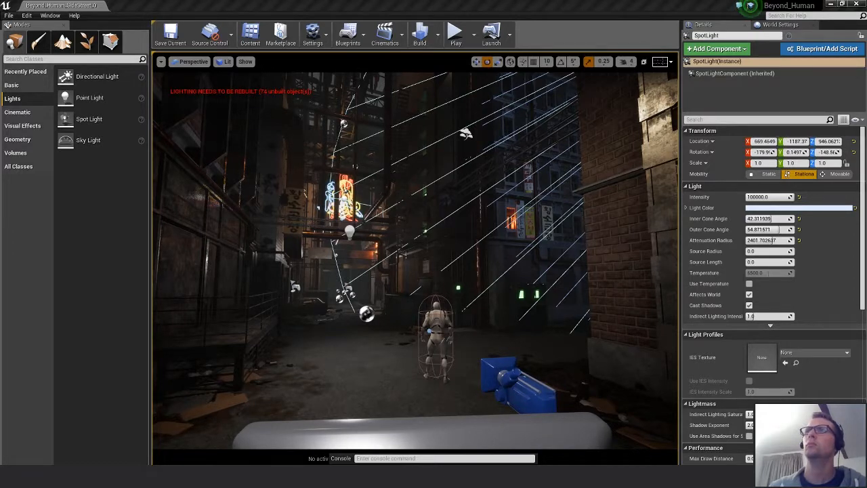
{"action": "key", "text": "ctrl+z"}
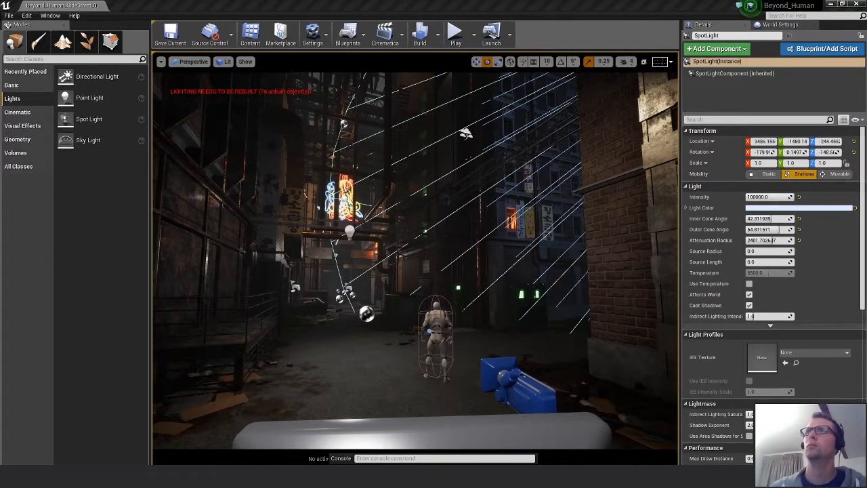
{"action": "key", "text": "ctrl+z"}
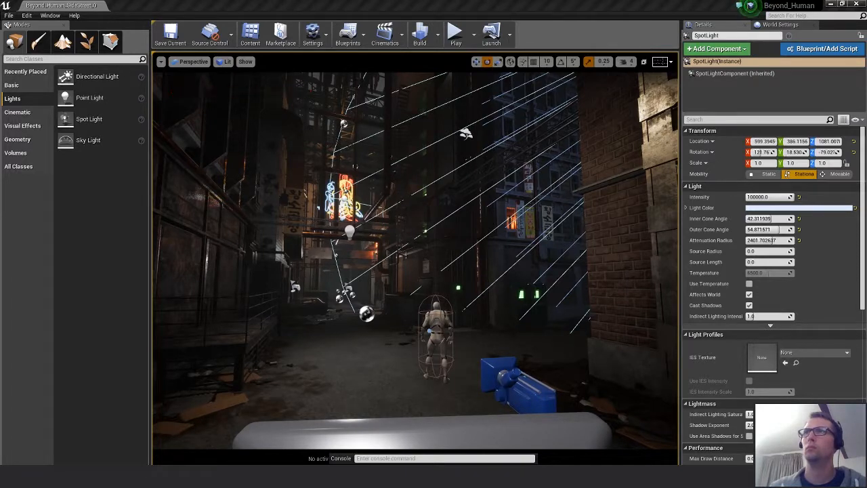
{"action": "key", "text": "ctrl+z"}
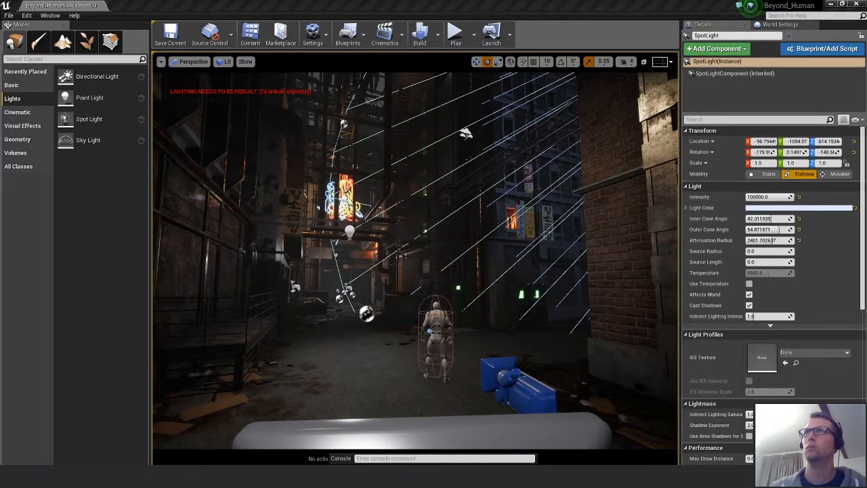
{"action": "key", "text": "ctrl+z"}
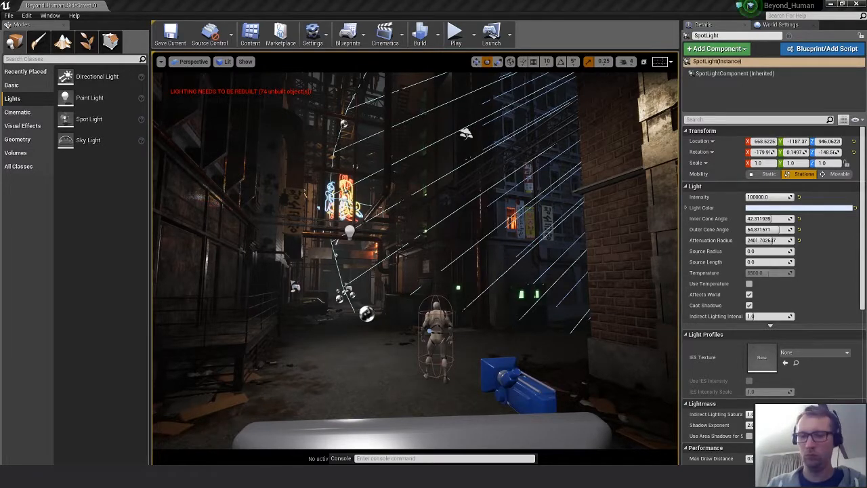
Rename the side street spot light as Spot_Blue_Fill and deselect it.
{"action": "key", "text": "ctrl+z"}
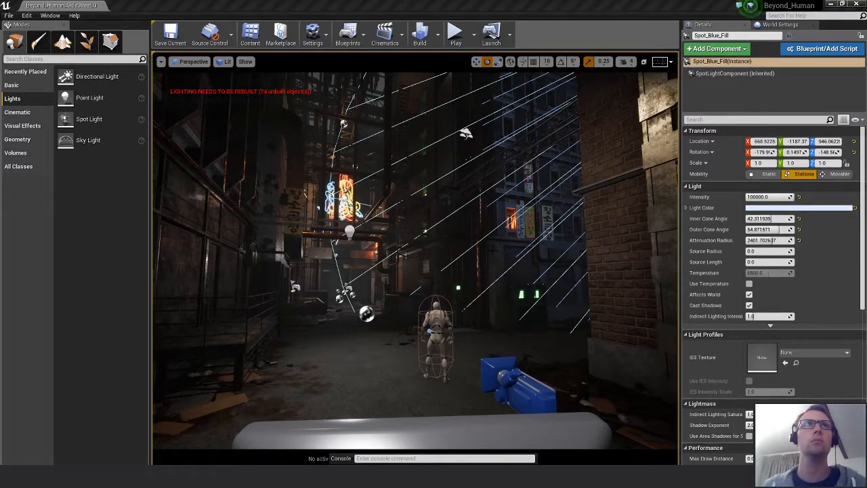
{"action": "right_click_drag", "start_coordinate": [415, 261], "coordinate": [428, 252]}
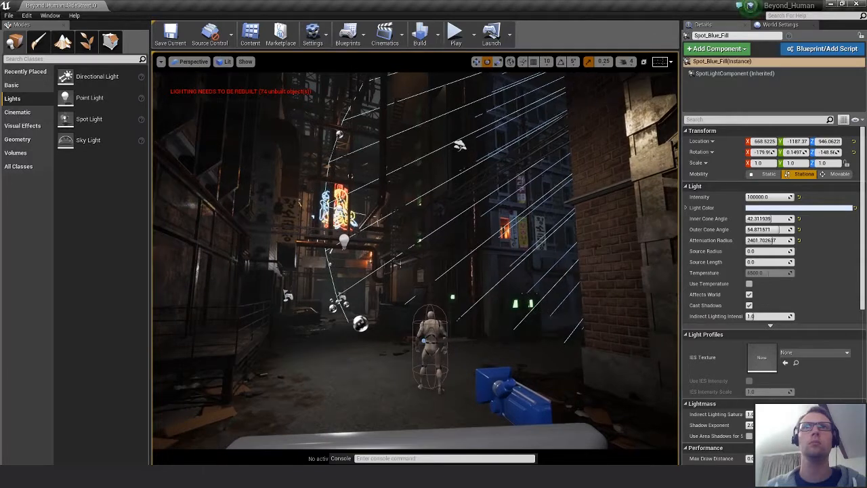
{"action": "key", "text": "Escape"}
Set PointLight16 at the far end of the alley to an intensity of about 8129 and an attenuation radius of about 2004.
{"action": "mouse_move", "coordinate": [595, 241]}
{"action": "right_mouse_down"}
{"action": "mouse_move", "coordinate": [603, 235]}
{"action": "mouse_move", "coordinate": [593, 237]}
{"action": "right_mouse_up"}
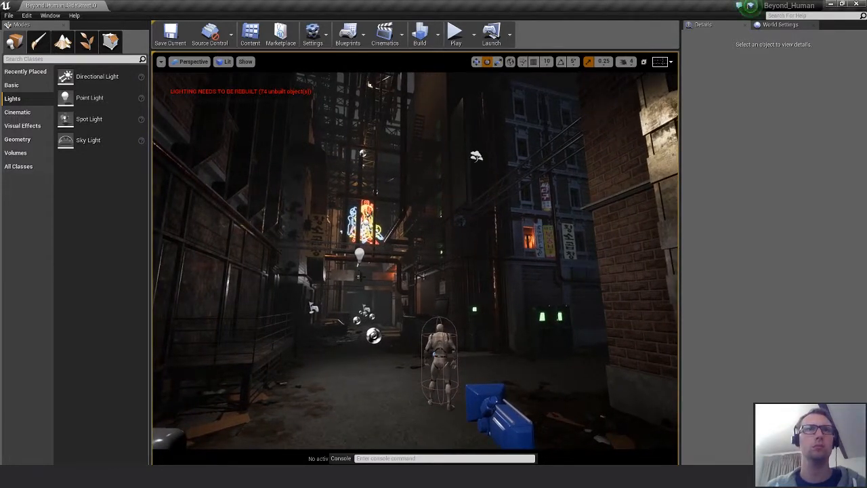
{"action": "left_click", "coordinate": [359, 276]}
{"action": "left_click", "coordinate": [360, 276]}
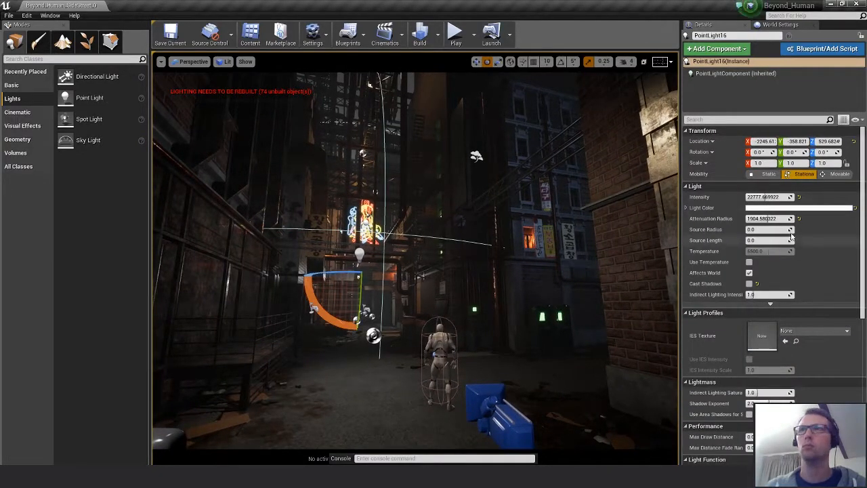
{"action": "left_click_drag", "start_coordinate": [757, 196], "coordinate": [762, 218]}
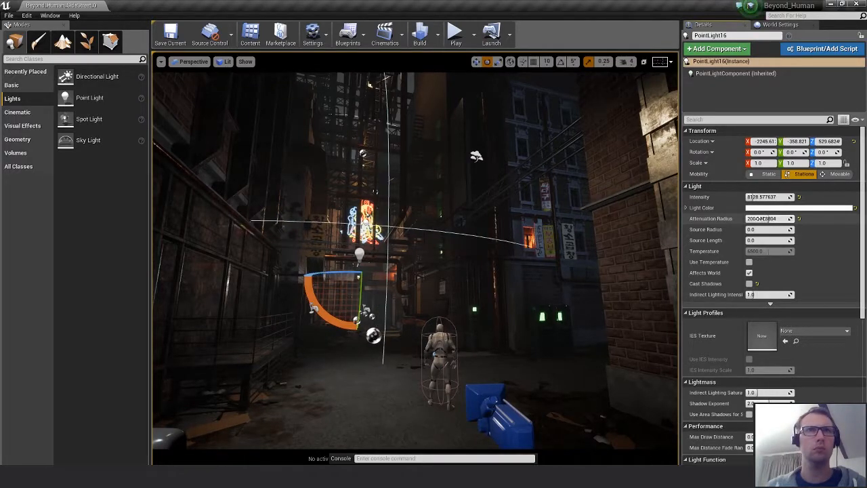
Tint PointLight16 a pale warm yellow with hue 52 and saturation 0.225.
{"action": "left_click", "coordinate": [797, 208]}
{"action": "left_click", "coordinate": [656, 288]}
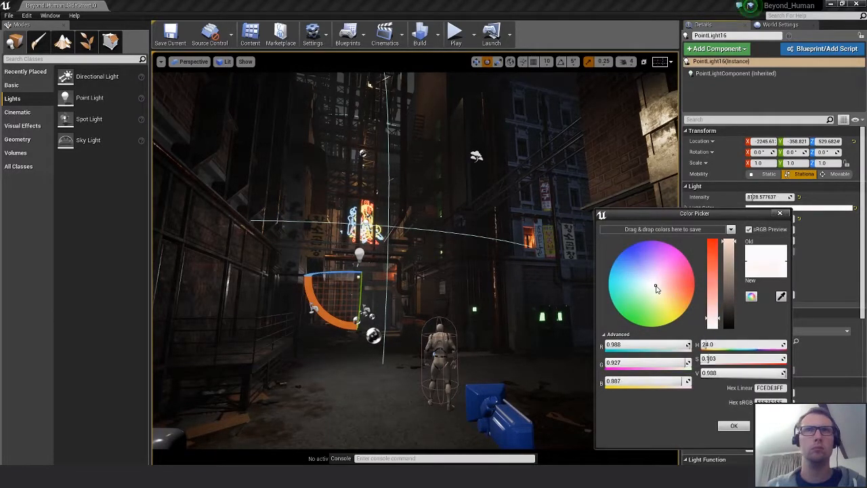
{"action": "left_click_drag", "start_coordinate": [656, 288], "coordinate": [658, 292]}
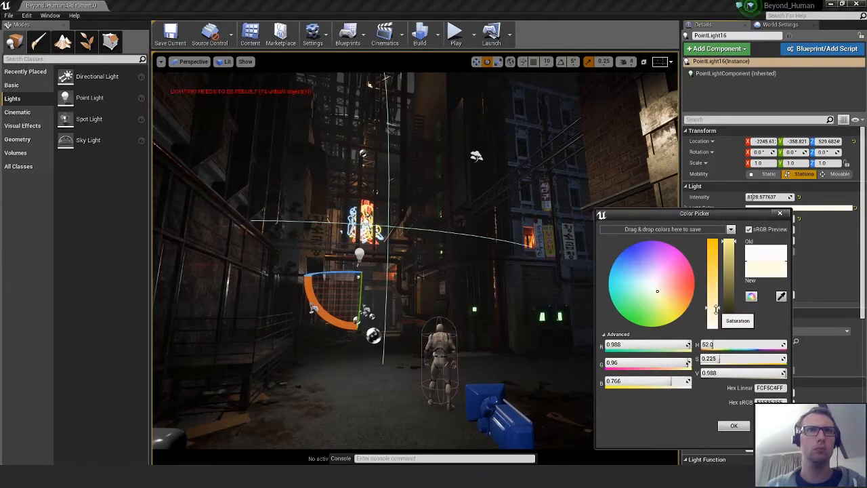
{"action": "left_click", "coordinate": [734, 425]}
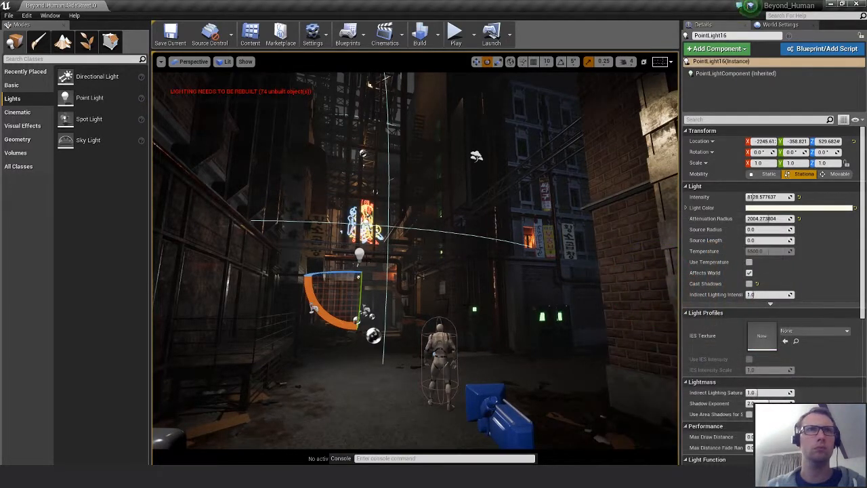
Tint PointLight19 a pale warm yellow with hue 47 and saturation 0.24, and set its intensity to about 11600.
{"action": "left_click", "coordinate": [313, 308]}
{"action": "left_click", "coordinate": [359, 255]}
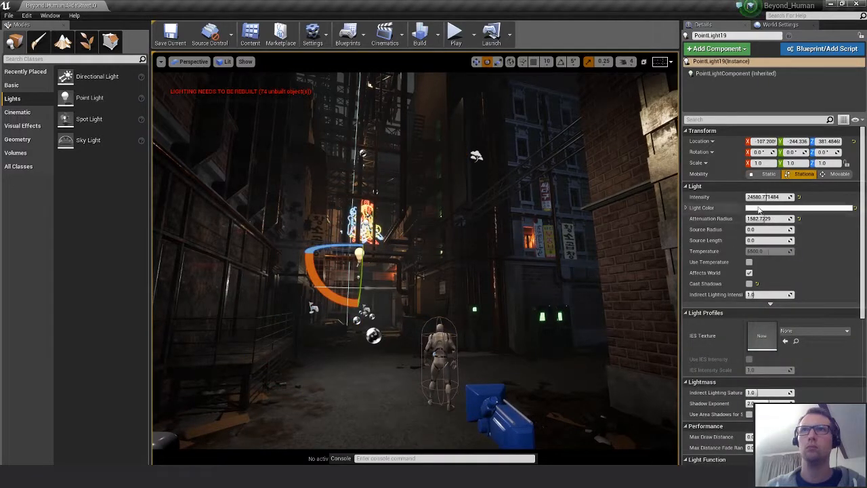
{"action": "left_click", "coordinate": [799, 209]}
{"action": "left_click", "coordinate": [625, 290]}
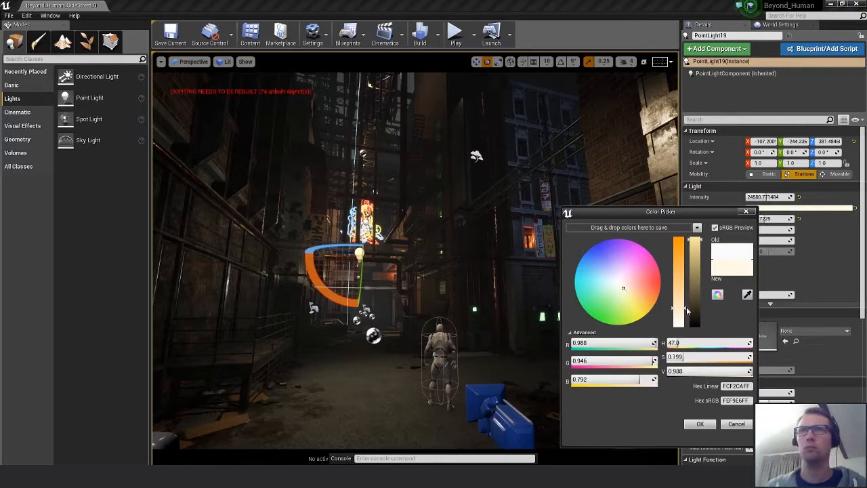
{"action": "left_click_drag", "start_coordinate": [678, 308], "coordinate": [677, 305]}
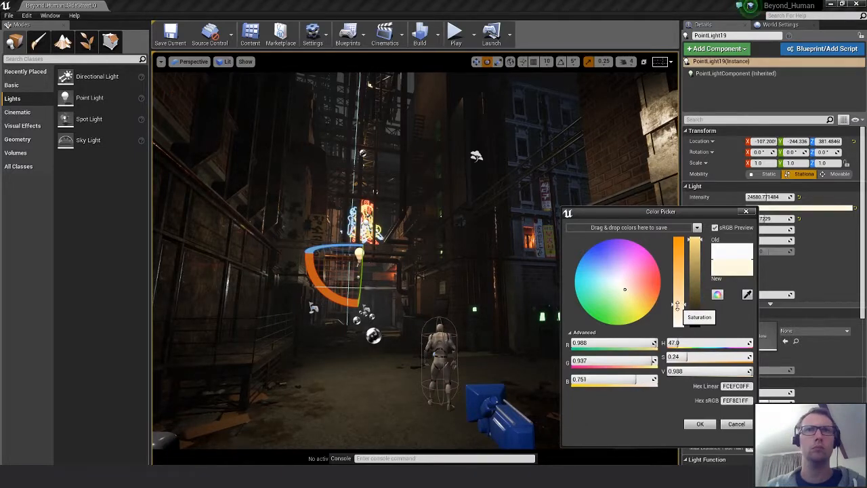
{"action": "left_click", "coordinate": [700, 424]}
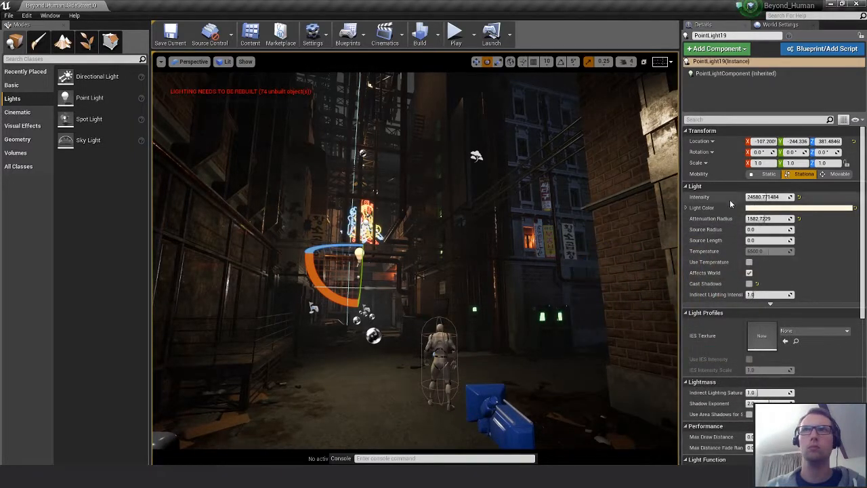
{"action": "left_click_drag", "start_coordinate": [765, 197], "coordinate": [756, 197]}
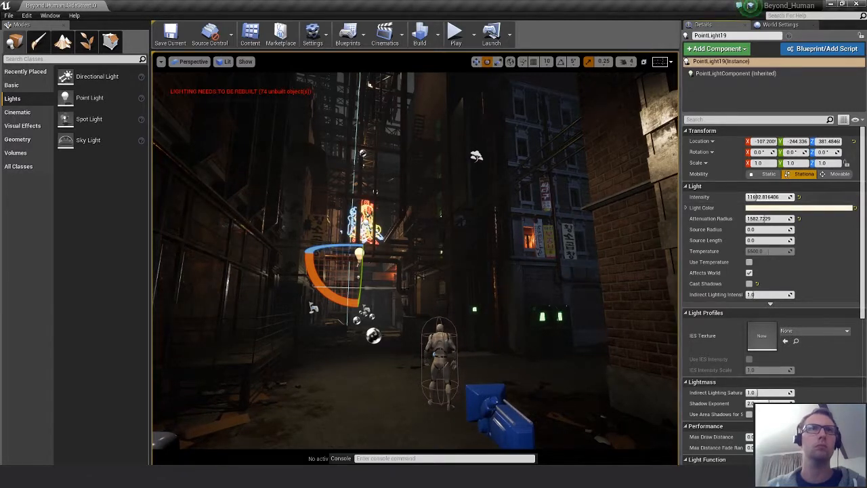
Move PointLight22 lower above the neon sign, to about X -2286, Y -422, Z 1459.
{"action": "key", "text": "Escape"}
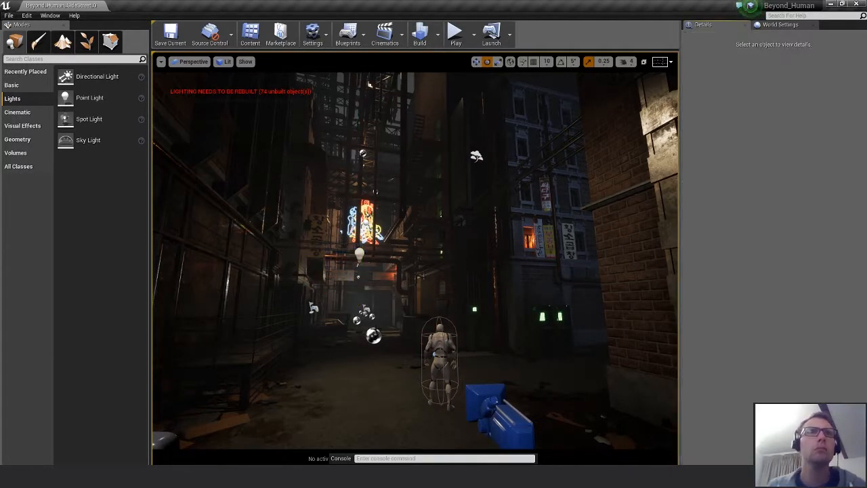
{"action": "right_click_drag", "start_coordinate": [415, 272], "coordinate": [415, 246]}
{"action": "left_click", "coordinate": [411, 252]}
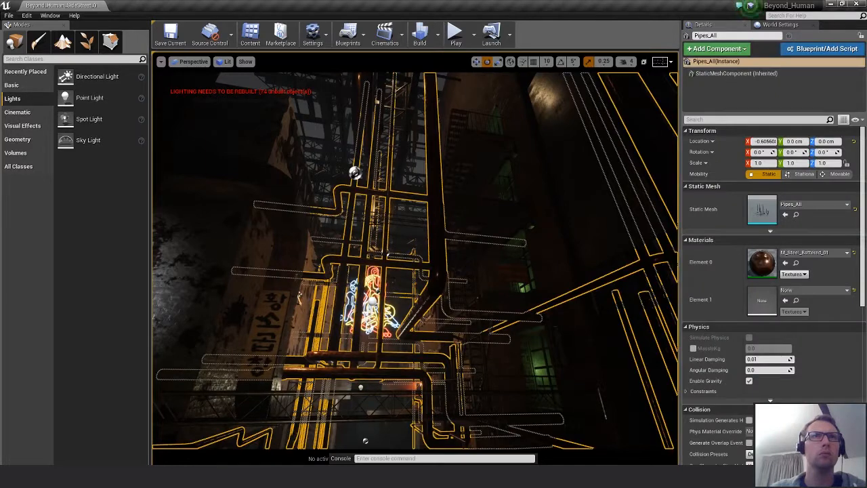
{"action": "left_click", "coordinate": [354, 172]}
{"action": "right_click_drag", "start_coordinate": [354, 172], "coordinate": [380, 210]}
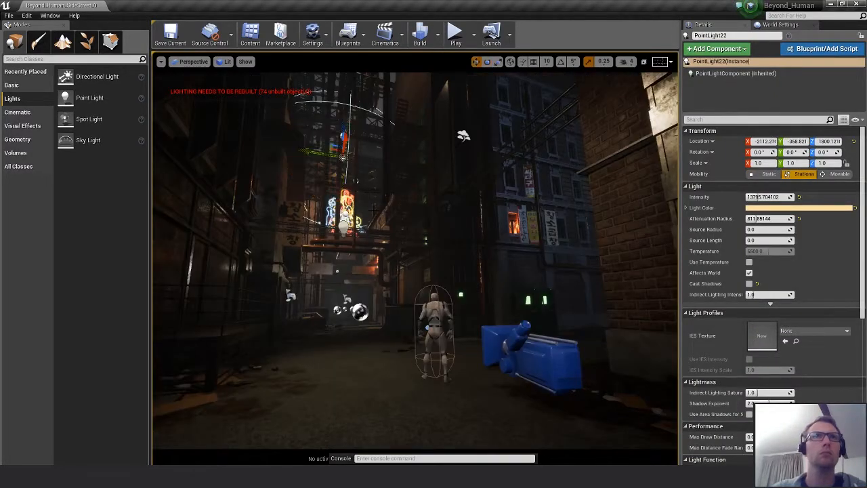
{"action": "mouse_move", "coordinate": [344, 145]}
{"action": "left_mouse_down"}
{"action": "mouse_move", "coordinate": [352, 131]}
{"action": "mouse_move", "coordinate": [369, 132]}
{"action": "mouse_move", "coordinate": [343, 137]}
{"action": "left_mouse_up"}
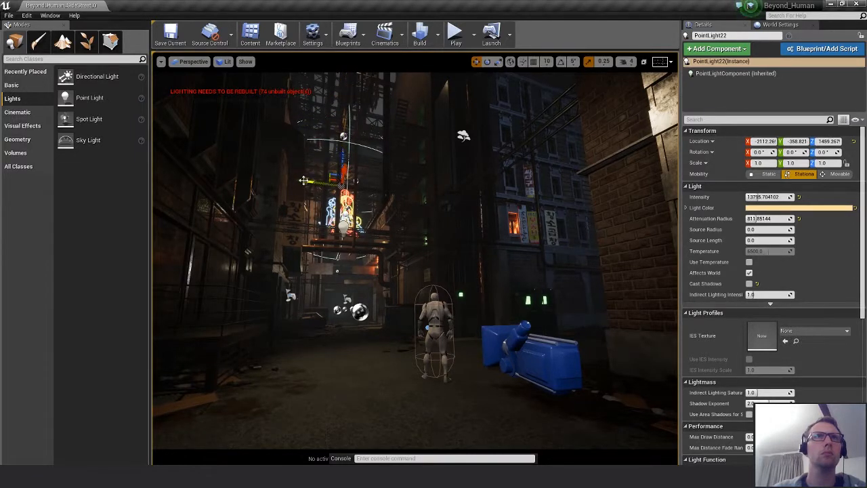
{"action": "left_click_drag", "start_coordinate": [304, 181], "coordinate": [348, 180]}
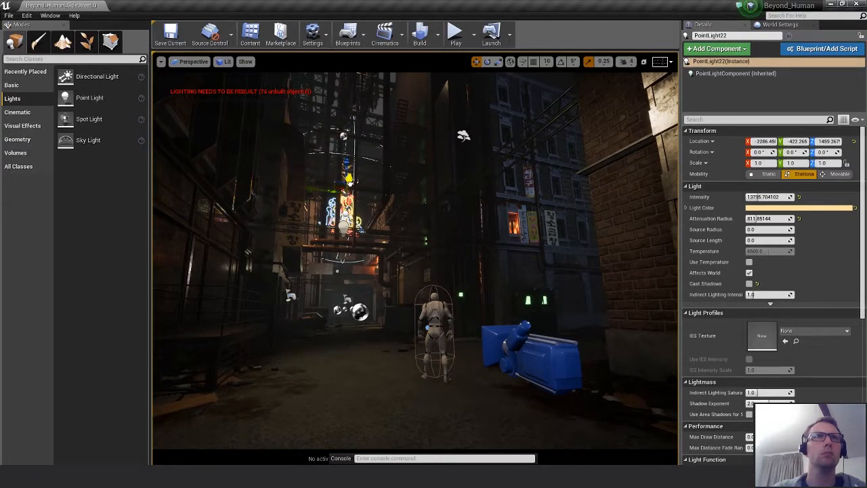
Tint PointLight22 a pale warm yellow with hue 46 and saturation about 0.325, with an intensity of about 48420 and attenuation radius of about 1000.
{"action": "left_click_drag", "start_coordinate": [766, 219], "coordinate": [769, 219]}
{"action": "left_click", "coordinate": [779, 207]}
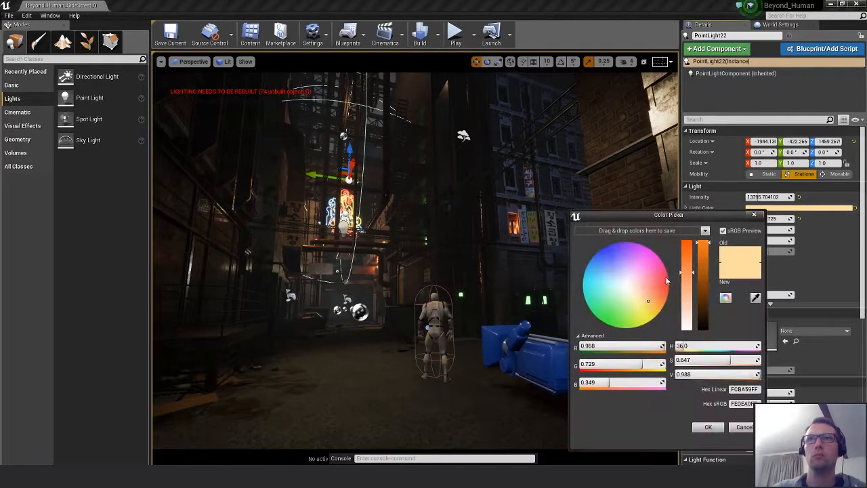
{"action": "left_click_drag", "start_coordinate": [683, 303], "coordinate": [686, 319]}
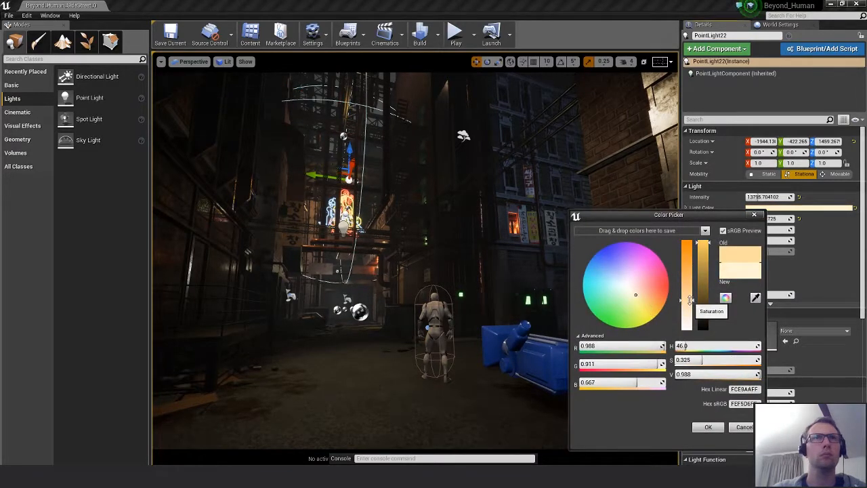
{"action": "left_click", "coordinate": [708, 427]}
{"action": "left_click_drag", "start_coordinate": [764, 219], "coordinate": [780, 196]}
Try PointLight22 with shadow casting on, turn it off again, and raise the light to a height of about 1742.
{"action": "mouse_move", "coordinate": [349, 151]}
{"action": "left_mouse_down"}
{"action": "mouse_move", "coordinate": [358, 122]}
{"action": "mouse_move", "coordinate": [357, 168]}
{"action": "mouse_move", "coordinate": [359, 157]}
{"action": "left_mouse_up"}
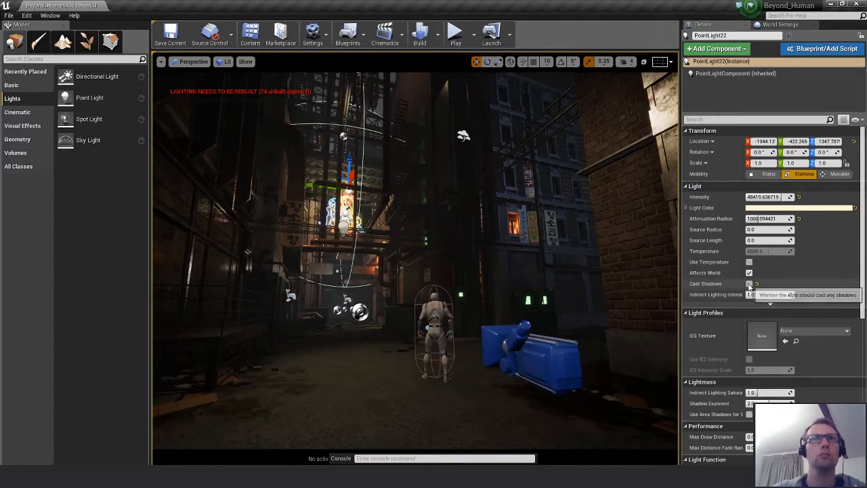
{"action": "left_click", "coordinate": [749, 284]}
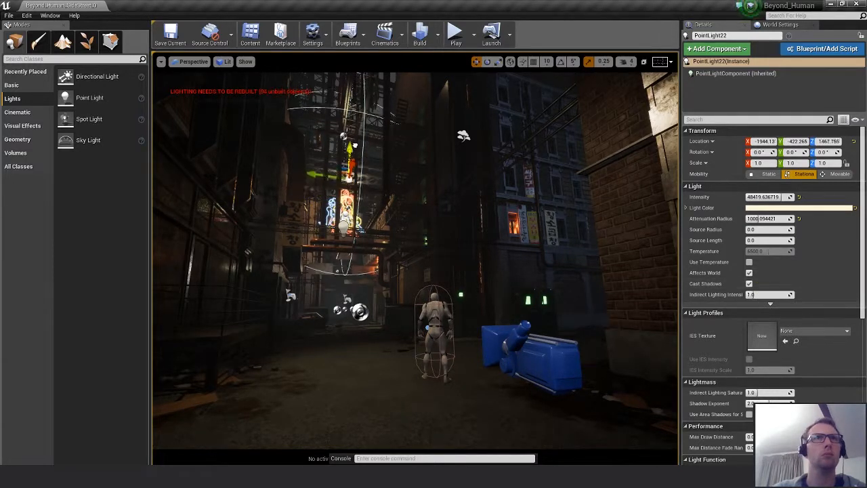
{"action": "left_click_drag", "start_coordinate": [359, 157], "coordinate": [365, 136]}
{"action": "left_click", "coordinate": [749, 283]}
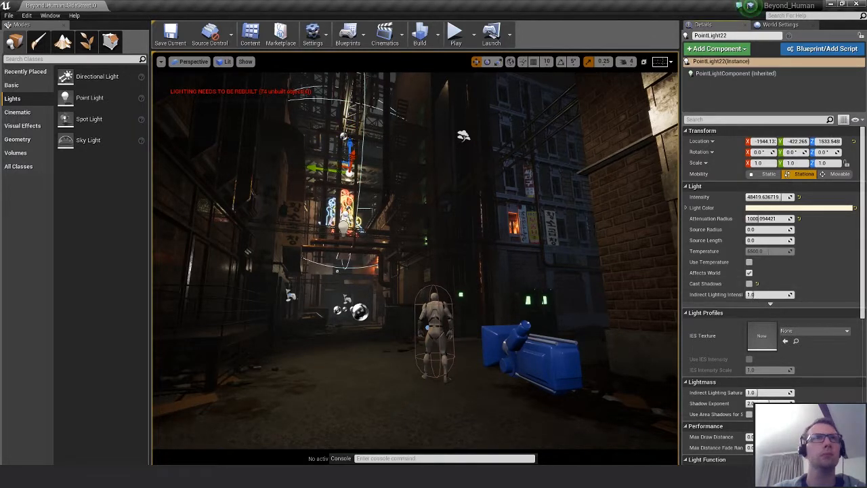
{"action": "left_click_drag", "start_coordinate": [358, 135], "coordinate": [360, 124]}
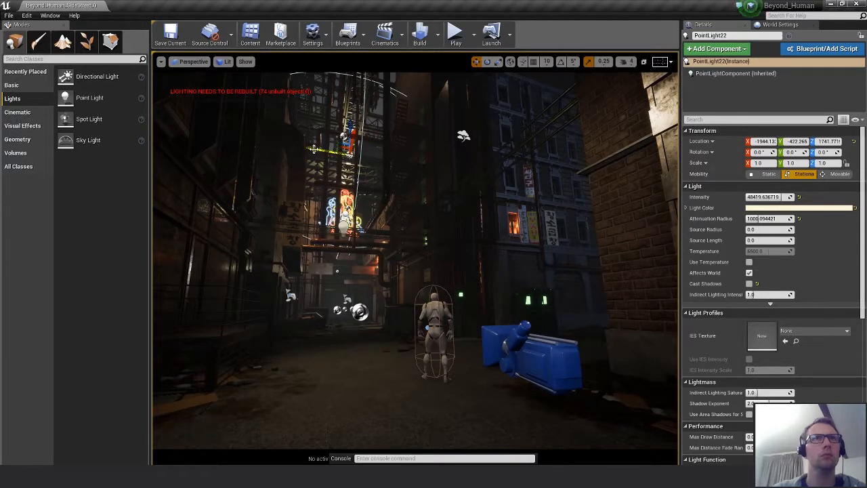
Try brightening the upper alley with duplicates of PointLight22 placed beside and below it, and remove the copies.
{"action": "left_click_drag", "start_coordinate": [314, 148], "coordinate": [285, 145], "text": "alt"}
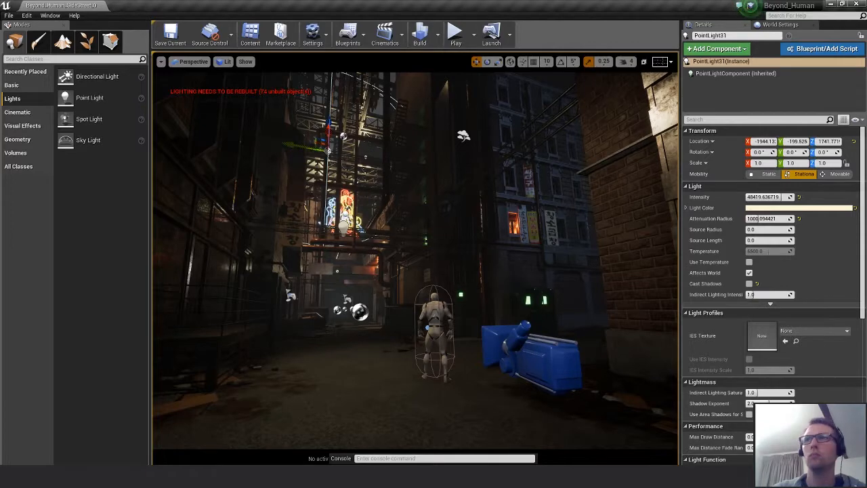
{"action": "key", "text": "shift+e"}
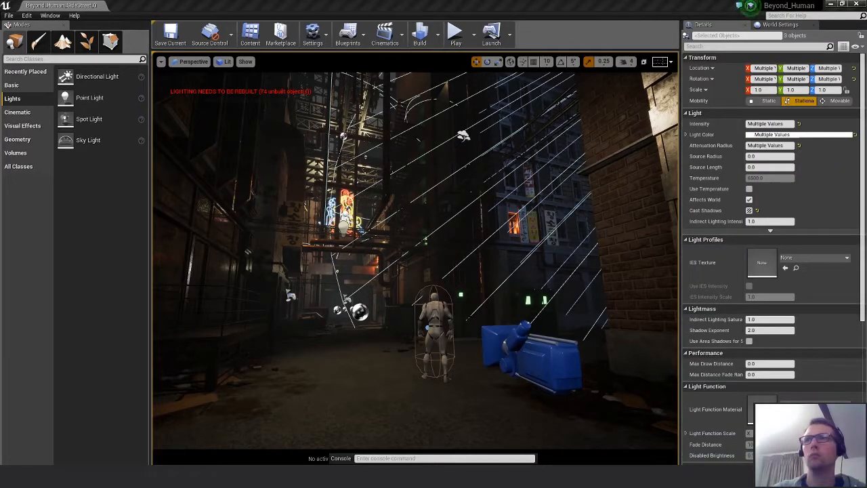
{"action": "key", "text": "ctrl+z"}
{"action": "left_click_drag", "start_coordinate": [329, 117], "coordinate": [323, 145], "text": "alt"}
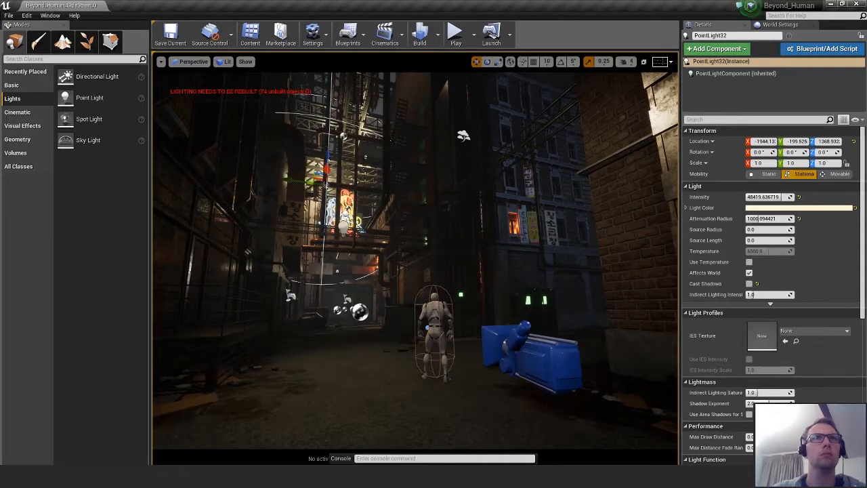
{"action": "left_click_drag", "start_coordinate": [286, 180], "coordinate": [326, 183], "text": "alt"}
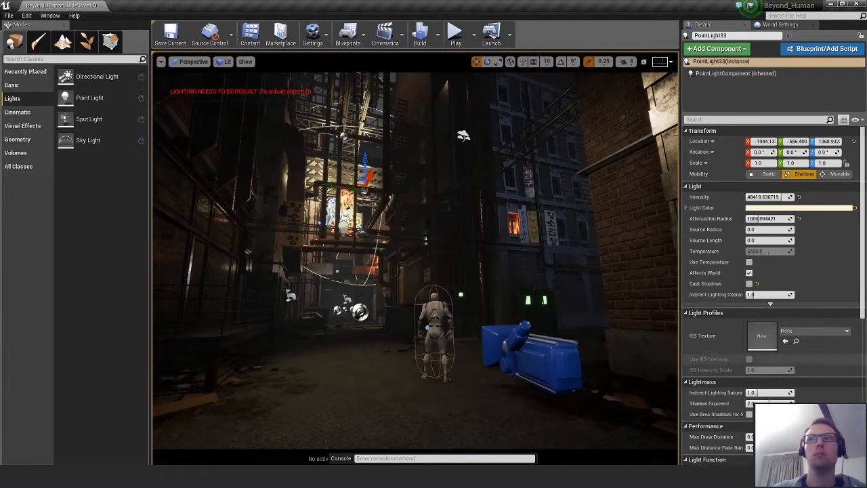
{"action": "left_click", "coordinate": [328, 149], "text": "ctrl"}
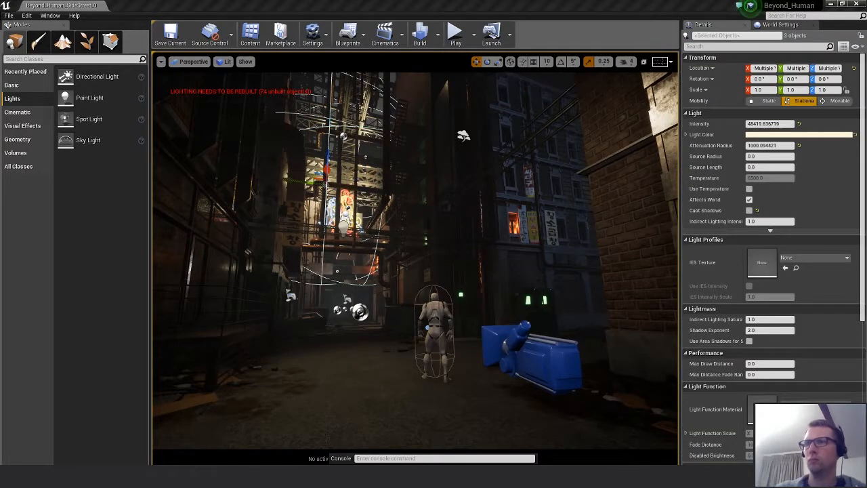
{"action": "key", "text": "Escape"}
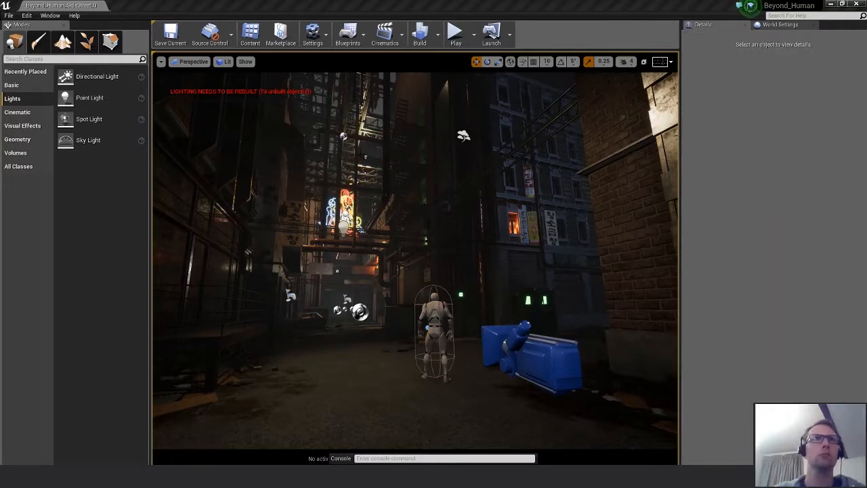
Move PointLight22 to about X -2685, Y -614, Z 1824, and set its intensity to 100000 and attenuation radius to about 1450.
{"action": "left_click", "coordinate": [366, 156]}
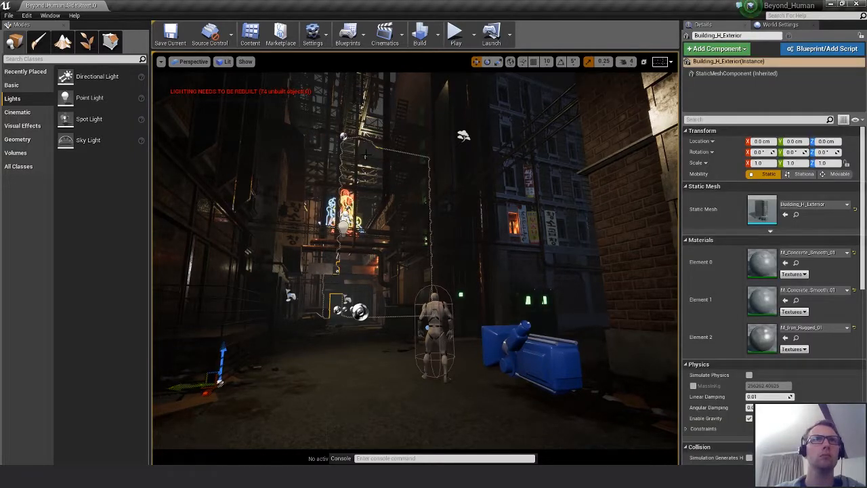
{"action": "left_click", "coordinate": [366, 155]}
{"action": "left_click_drag", "start_coordinate": [366, 155], "coordinate": [353, 120]}
{"action": "left_click_drag", "start_coordinate": [322, 147], "coordinate": [363, 171]}
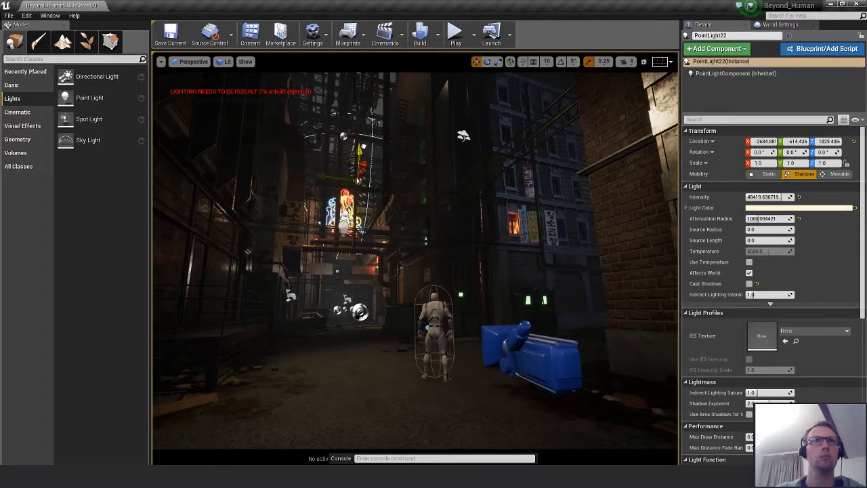
{"action": "left_click_drag", "start_coordinate": [364, 148], "coordinate": [364, 147]}
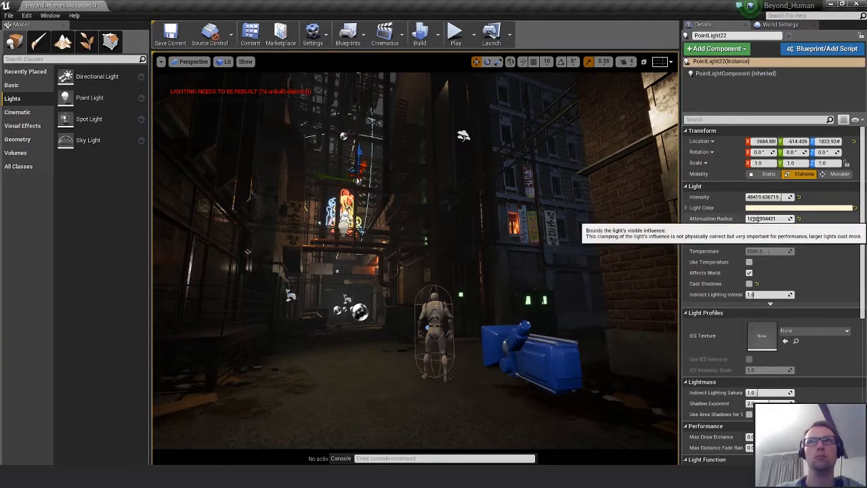
{"action": "left_click_drag", "start_coordinate": [757, 219], "coordinate": [792, 197]}
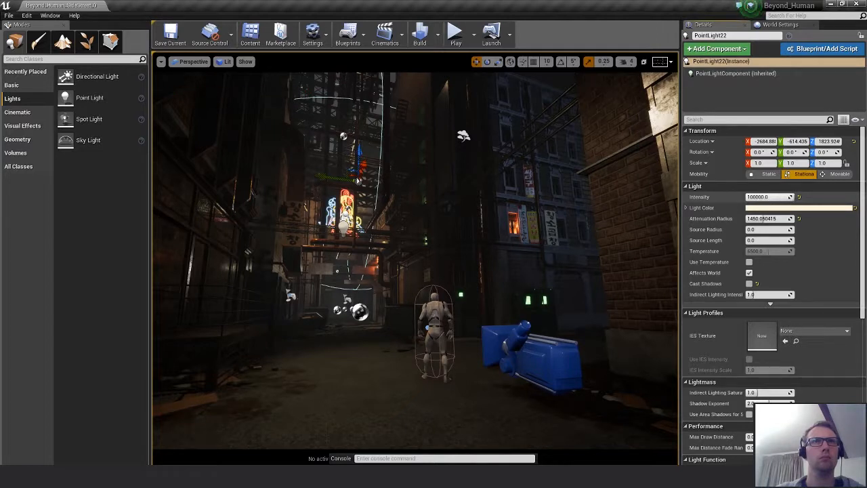
{"action": "key", "text": "Escape"}
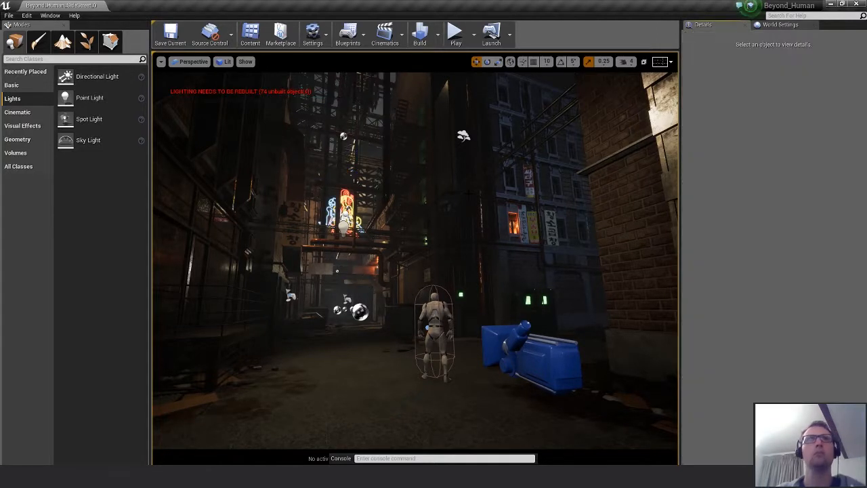
Examine the overall alley lighting from the street entrance with nothing selected.
{"action": "mouse_move", "coordinate": [463, 224]}
{"action": "right_mouse_down"}
{"action": "mouse_move", "coordinate": [447, 200]}
{"action": "mouse_move", "coordinate": [453, 215]}
{"action": "right_mouse_up"}
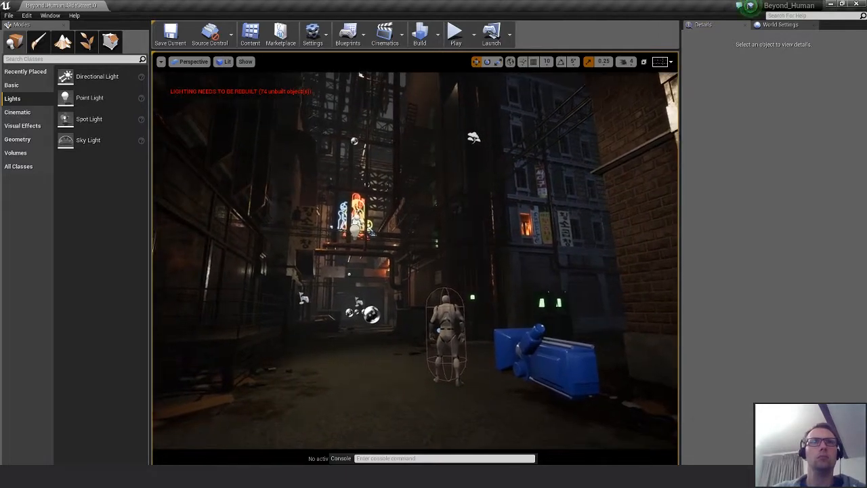
{"action": "scroll", "coordinate": [416, 261], "scroll_direction": "down", "scroll_amount": 1}
{"action": "scroll", "coordinate": [415, 261], "scroll_direction": "up", "scroll_amount": 1}
{"action": "scroll", "coordinate": [416, 260], "scroll_direction": "down", "scroll_amount": 2}
{"action": "left_click", "coordinate": [458, 223]}
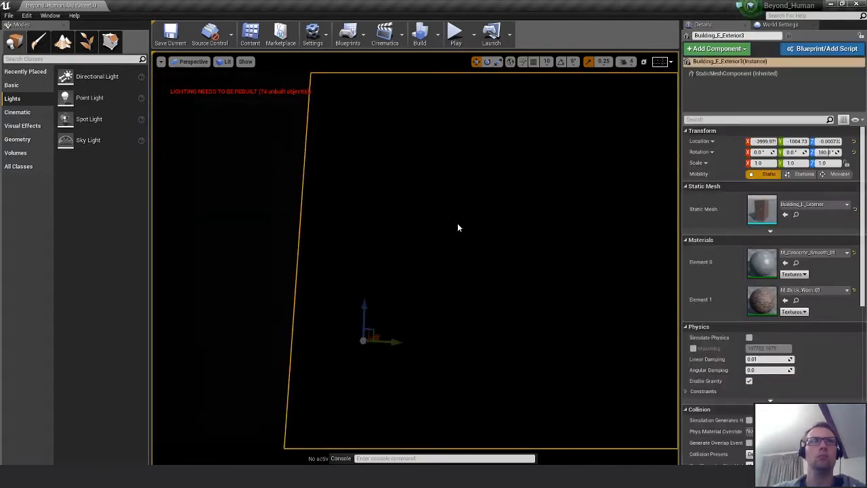
{"action": "right_click_drag", "start_coordinate": [415, 261], "coordinate": [346, 275]}
{"action": "key", "text": "1"}
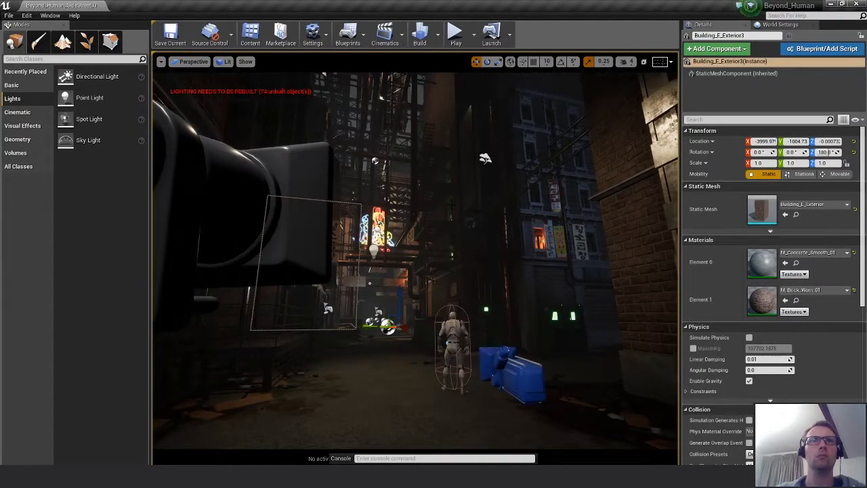
{"action": "key", "text": "d"}
{"action": "right_click_drag", "start_coordinate": [440, 197], "coordinate": [451, 208]}
{"action": "key", "text": "Escape"}
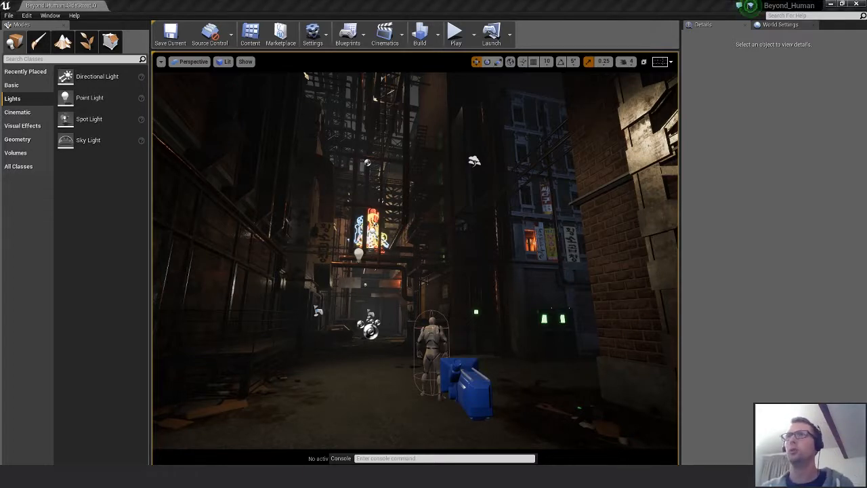
Tint Spot_Blue_Fill a very pale blue with hue 219 and saturation about 0.17.
{"action": "left_click", "coordinate": [474, 160]}
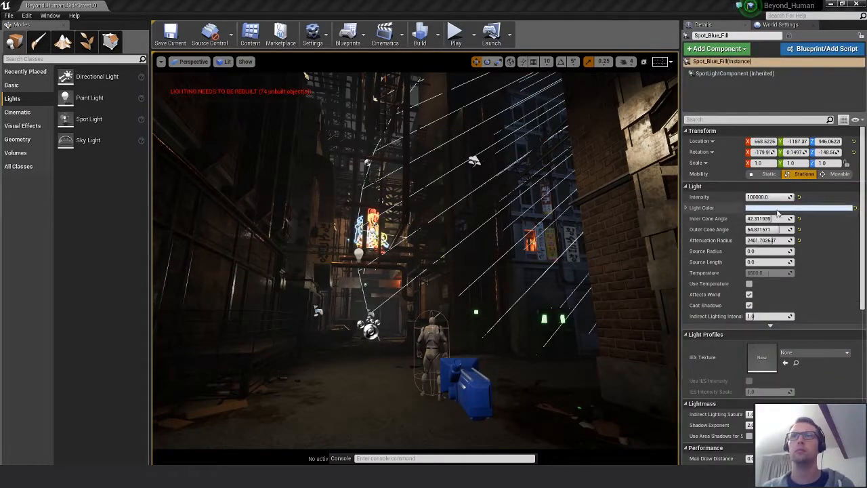
{"action": "left_click", "coordinate": [780, 208]}
{"action": "left_click_drag", "start_coordinate": [698, 310], "coordinate": [698, 315]}
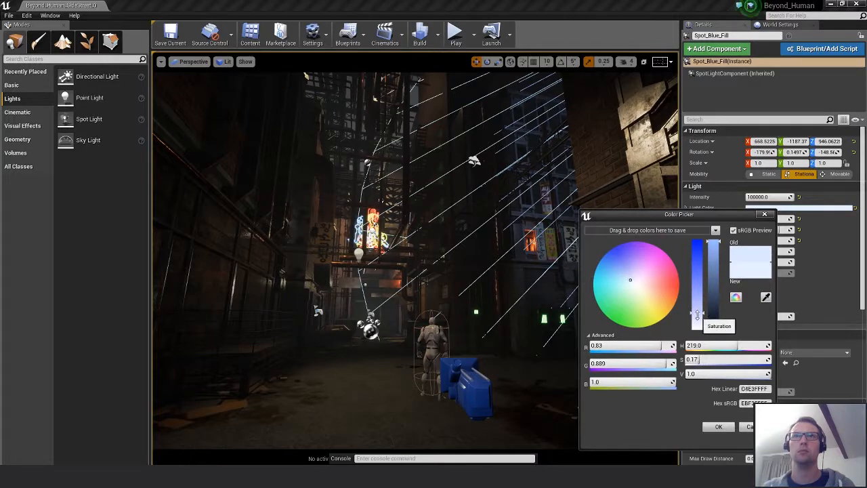
{"action": "left_click", "coordinate": [719, 427]}
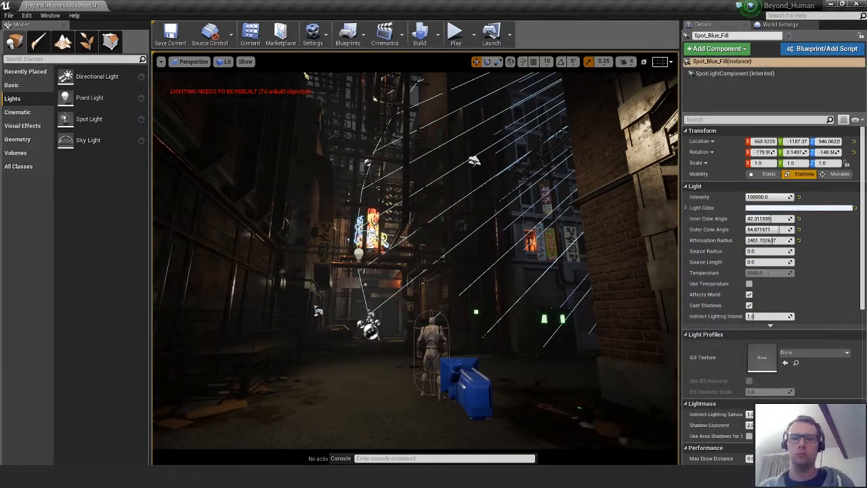
{"action": "key", "text": "Escape"}
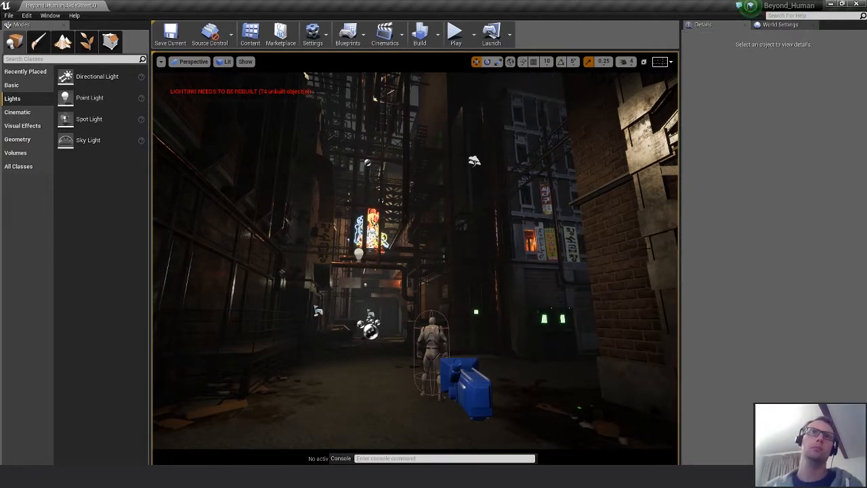
Preview the alley lighting from behind the character in game view, with the editor icons hidden.
{"action": "right_click_drag", "start_coordinate": [415, 257], "coordinate": [366, 265]}
{"action": "key", "text": "g"}
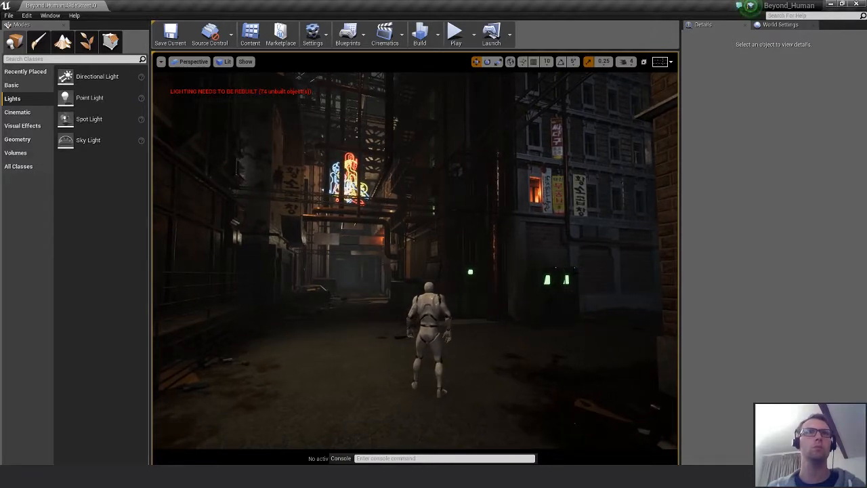
{"action": "mouse_move", "coordinate": [366, 265]}
{"action": "right_mouse_down"}
{"action": "mouse_move", "coordinate": [312, 266]}
{"action": "mouse_move", "coordinate": [359, 266]}
{"action": "right_mouse_up"}
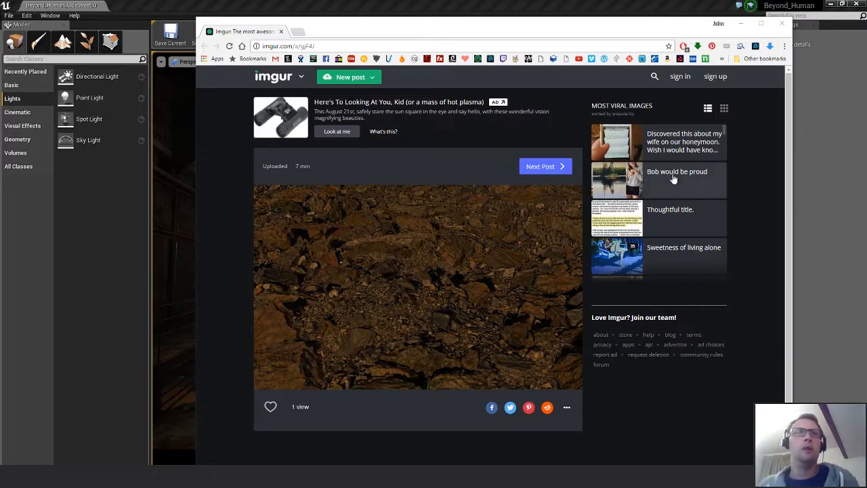
Enlarge the rocky ground image on the Imgur page in the browser and examine it.
{"action": "left_click", "coordinate": [475, 282]}
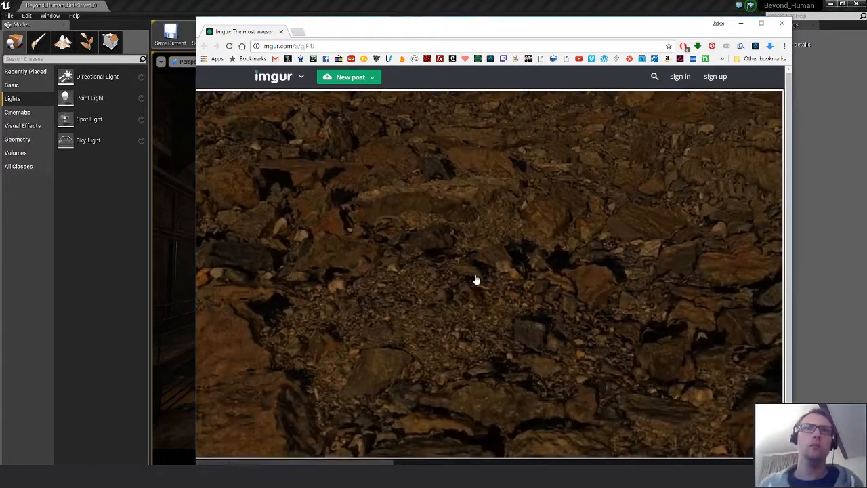
{"action": "left_click", "coordinate": [476, 280]}
{"action": "left_click", "coordinate": [535, 262]}
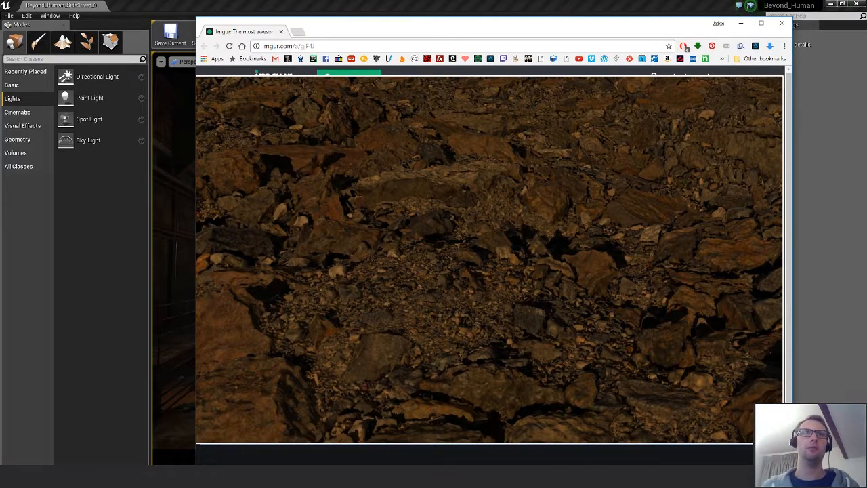
{"action": "left_click", "coordinate": [554, 233]}
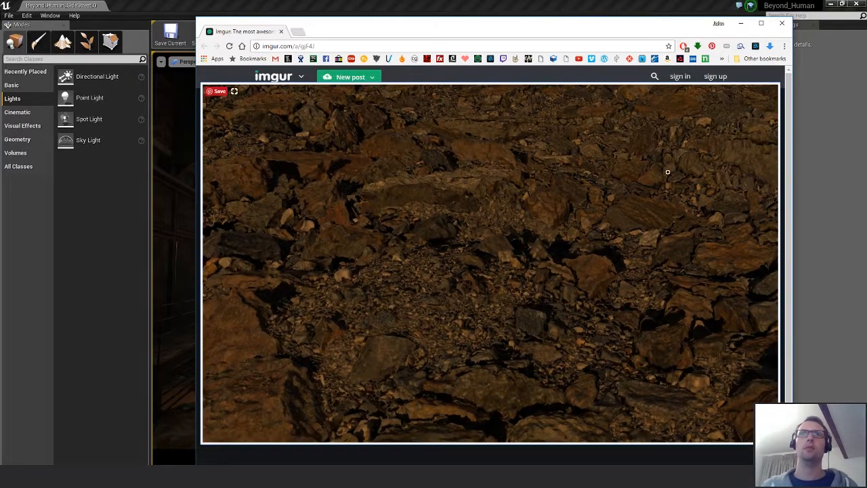
Close the Imgur page and step through the scene's lights and reflection capture one by one to inspect their settings.
{"action": "left_click", "coordinate": [783, 25]}
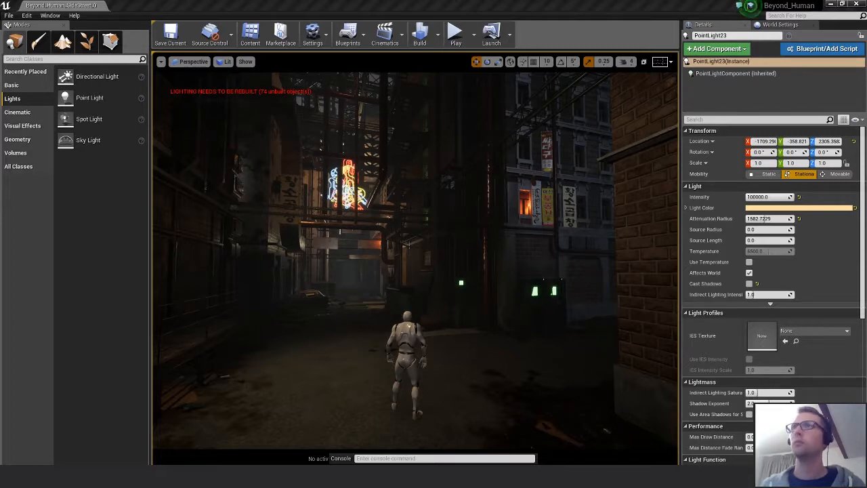
{"action": "key", "text": "Up"}
{"action": "key", "text": "Up"}
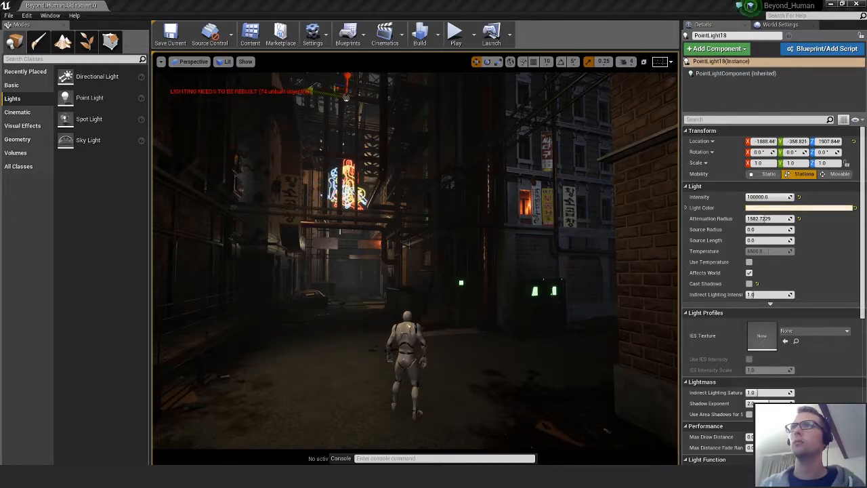
{"action": "key", "text": "Up"}
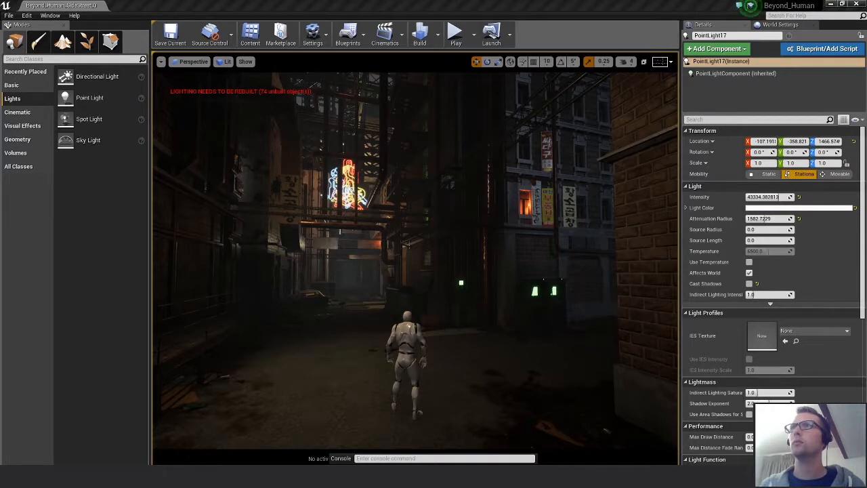
{"action": "key", "text": "Down"}
{"action": "key", "text": "Down"}
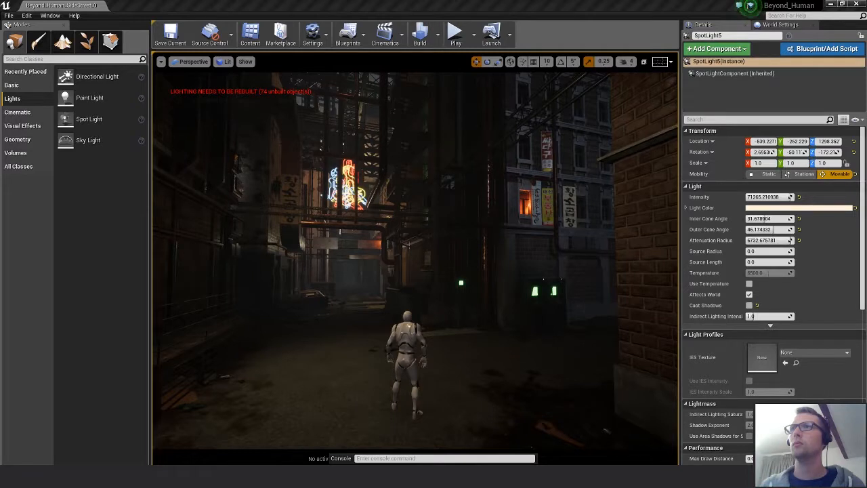
{"action": "key", "text": "Down"}
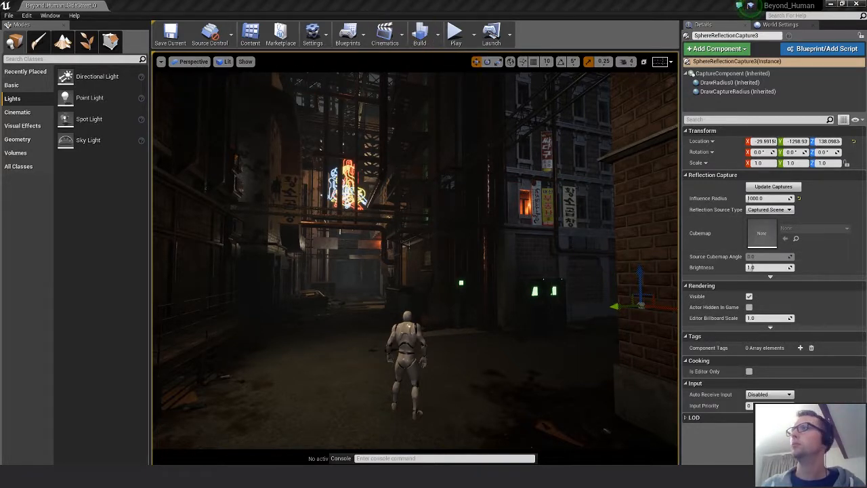
Build only the lighting for the level and close the resulting message log.
{"action": "left_click", "coordinate": [438, 34]}
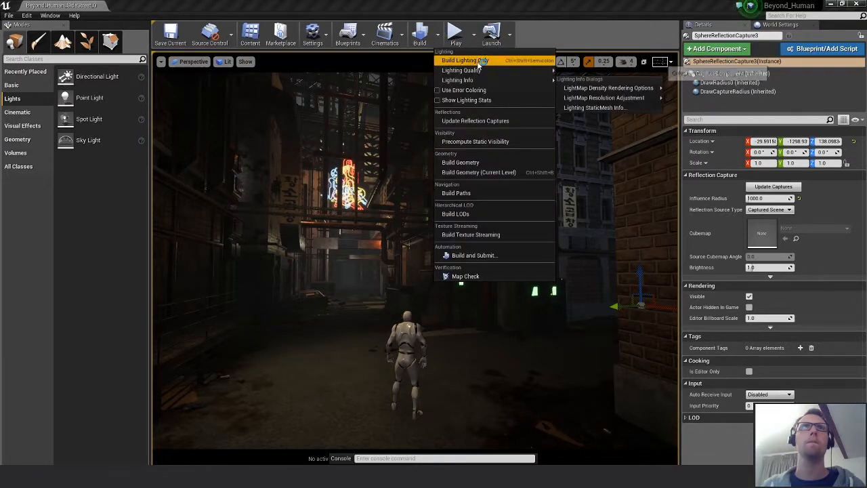
{"action": "left_click", "coordinate": [479, 61]}
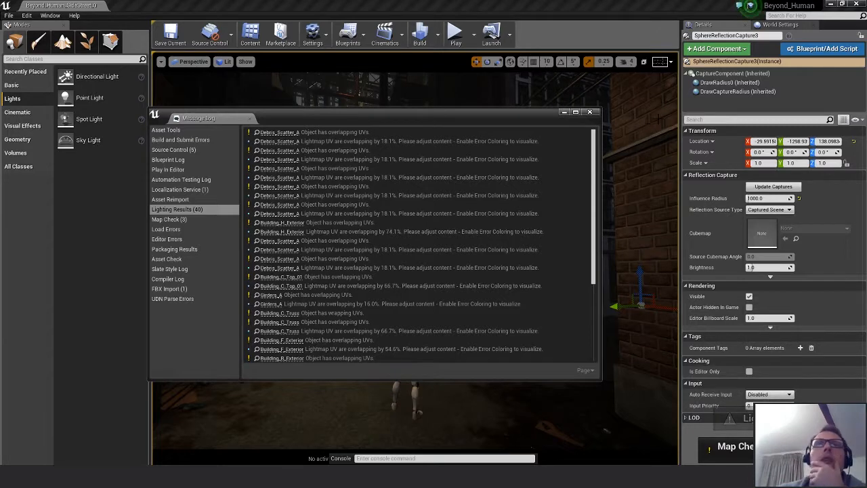
{"action": "left_click", "coordinate": [590, 112]}
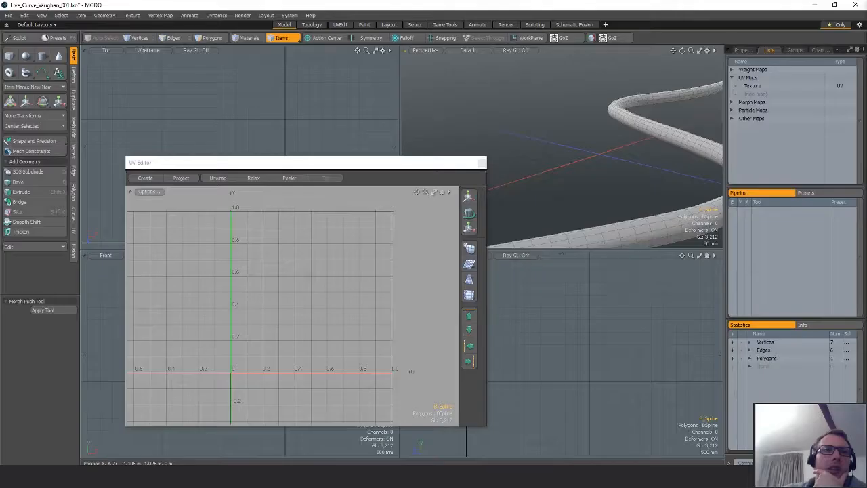
Switch to the Beyond Human Asset list in the browser and bring up the refinement columns of its Assets sheet.
{"action": "left_click", "coordinate": [316, 444]}
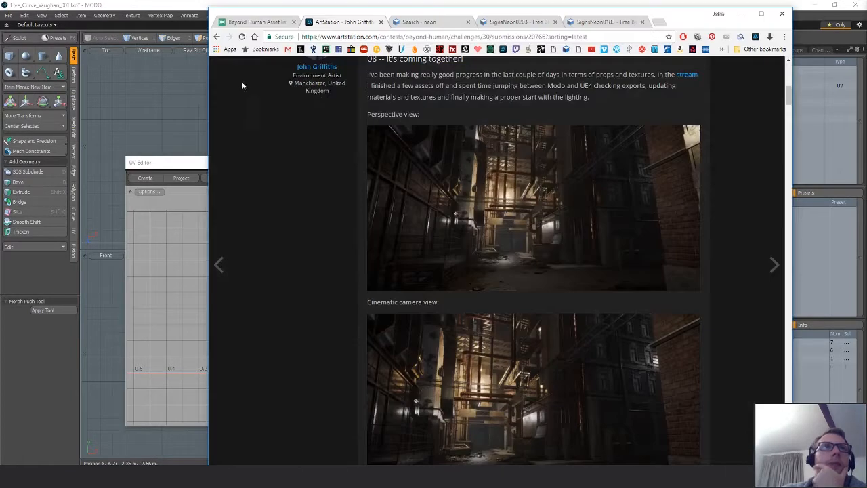
{"action": "left_click", "coordinate": [256, 21]}
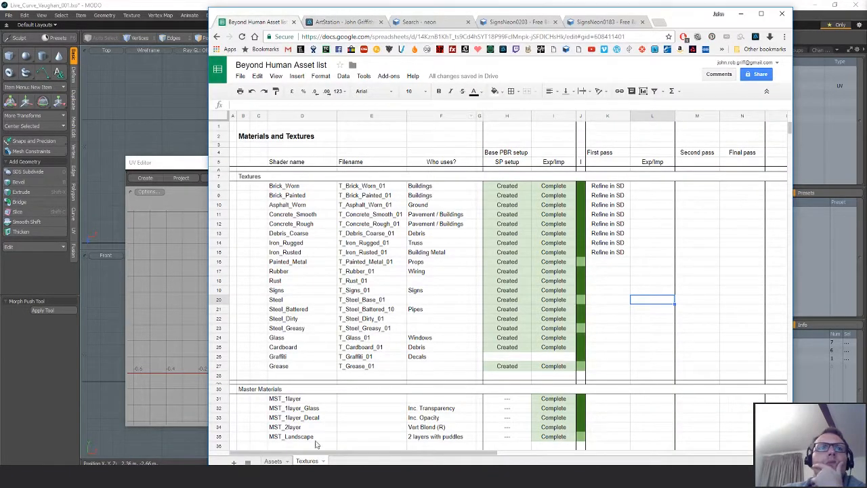
{"action": "left_click", "coordinate": [278, 461]}
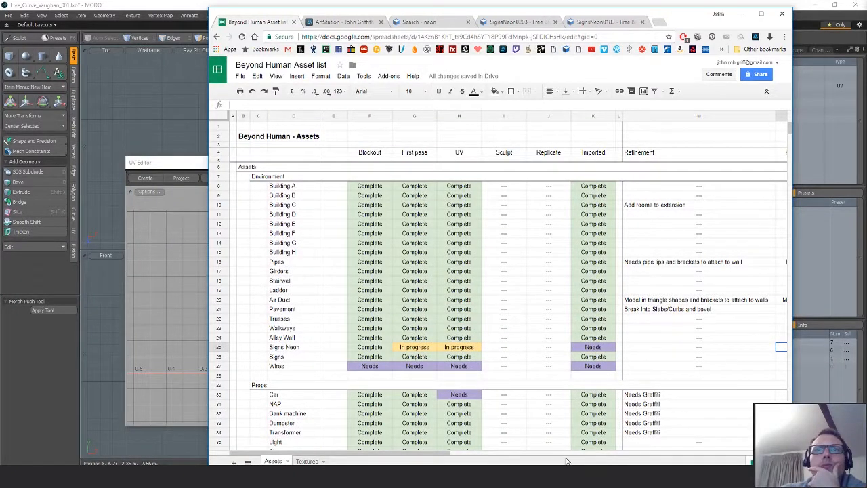
{"action": "left_click_drag", "start_coordinate": [439, 453], "coordinate": [570, 454]}
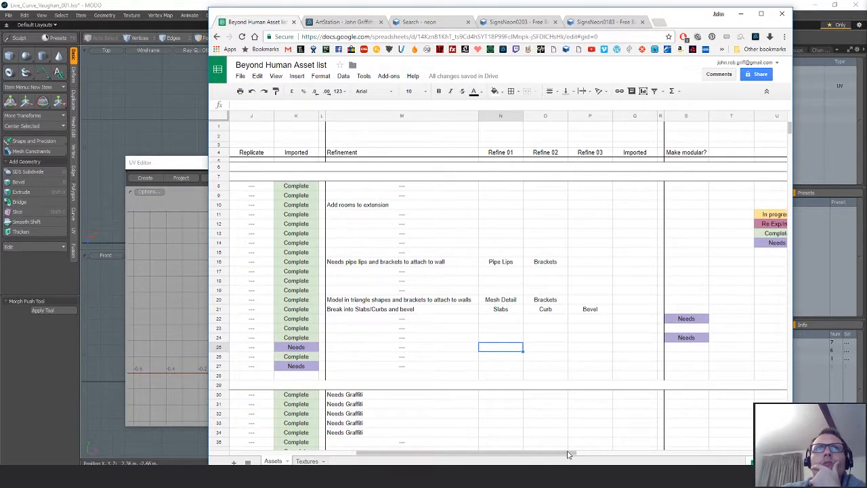
Insert a column before the Imported column that follows Refine 03 and head it "Lighting UV".
{"action": "left_click", "coordinate": [635, 115]}
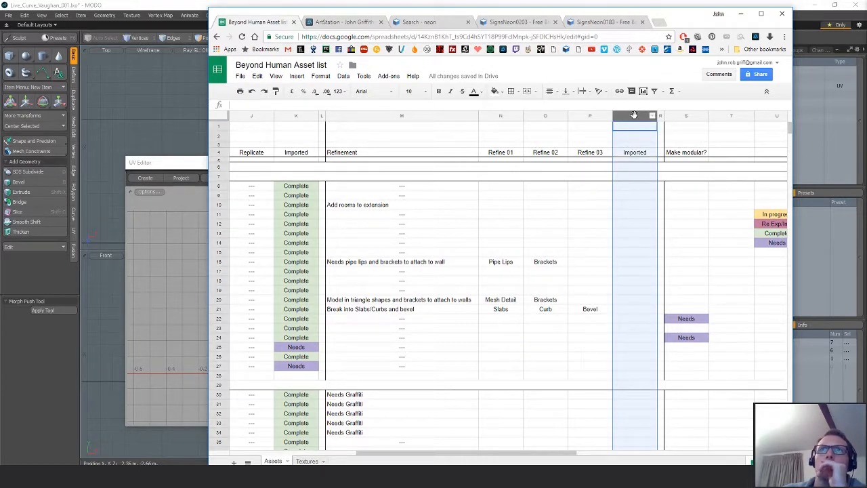
{"action": "right_click", "coordinate": [635, 115]}
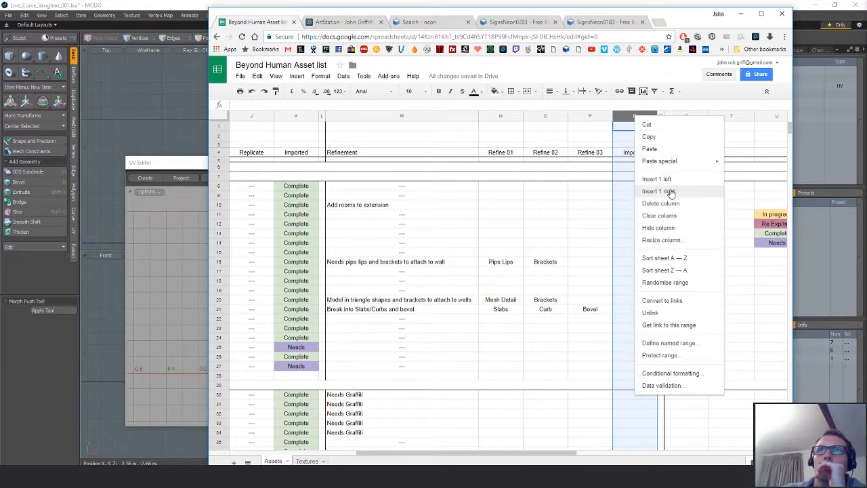
{"action": "left_click", "coordinate": [657, 179]}
{"action": "left_click", "coordinate": [643, 153]}
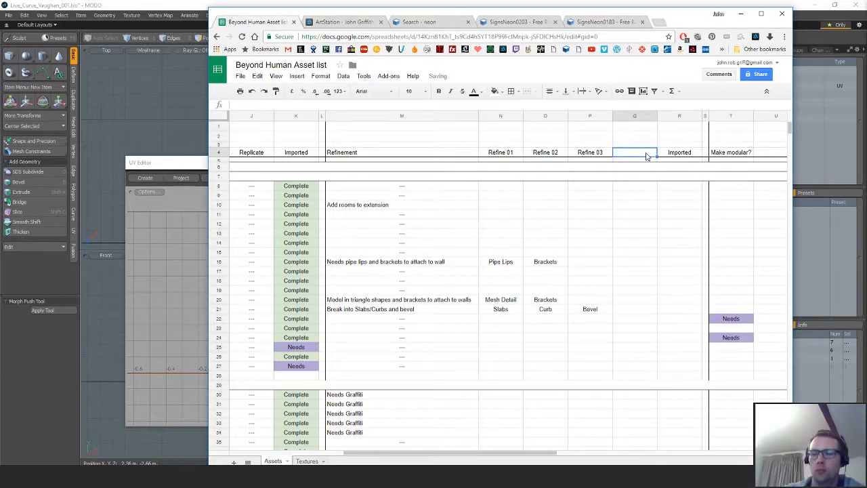
{"action": "type", "text": "Lighting UV"}
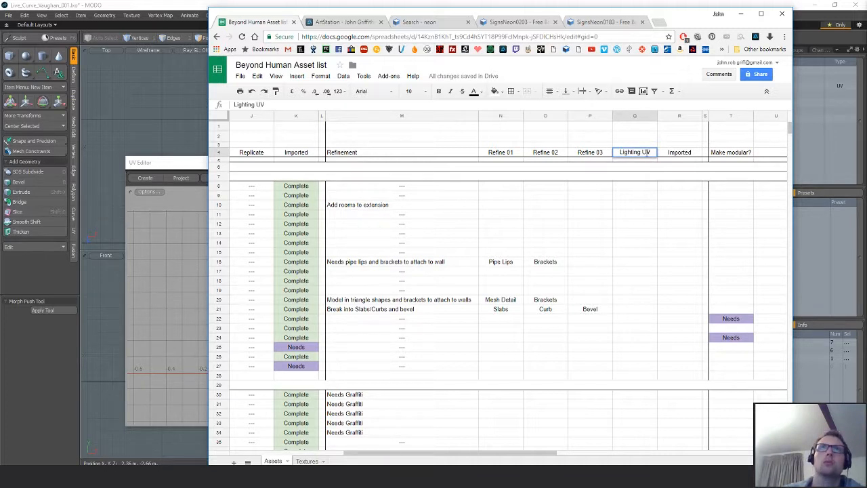
{"action": "key", "text": "Return"}
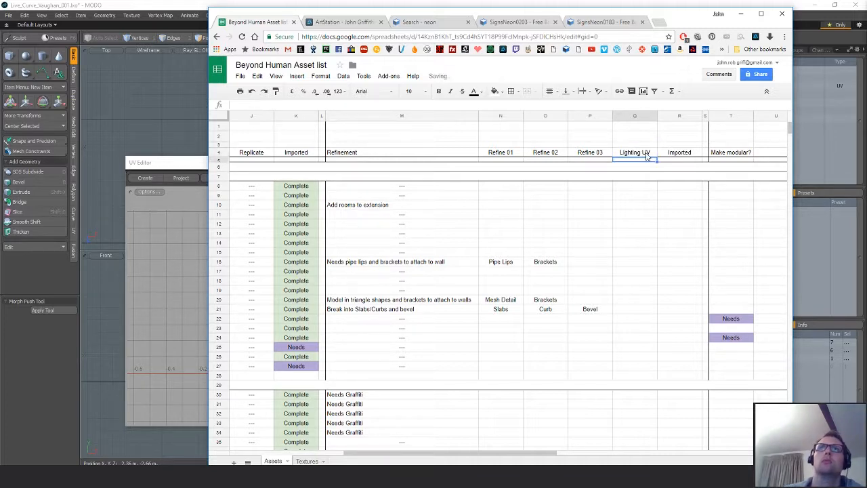
Copy the "Needs" status from the colour key into the Lighting UV column for environment rows 8 to 27.
{"action": "mouse_move", "coordinate": [527, 454]}
{"action": "left_mouse_down"}
{"action": "mouse_move", "coordinate": [500, 455]}
{"action": "mouse_move", "coordinate": [546, 456]}
{"action": "left_mouse_up"}
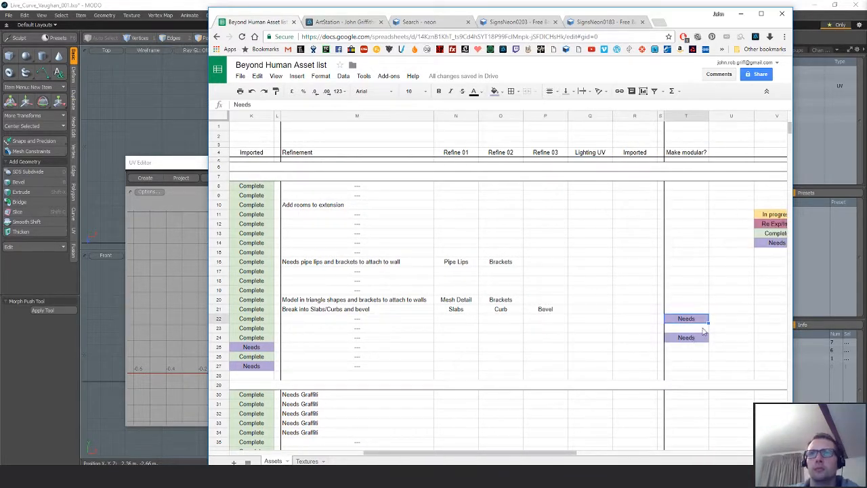
{"action": "left_click", "coordinate": [770, 244]}
{"action": "key", "text": "ctrl+c"}
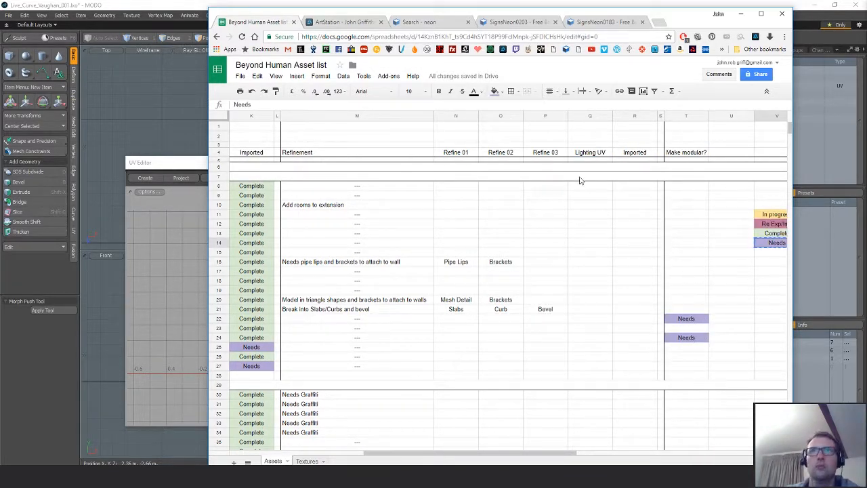
{"action": "left_click", "coordinate": [583, 185]}
{"action": "key", "text": "ctrl+v"}
{"action": "left_click_drag", "start_coordinate": [612, 190], "coordinate": [600, 364]}
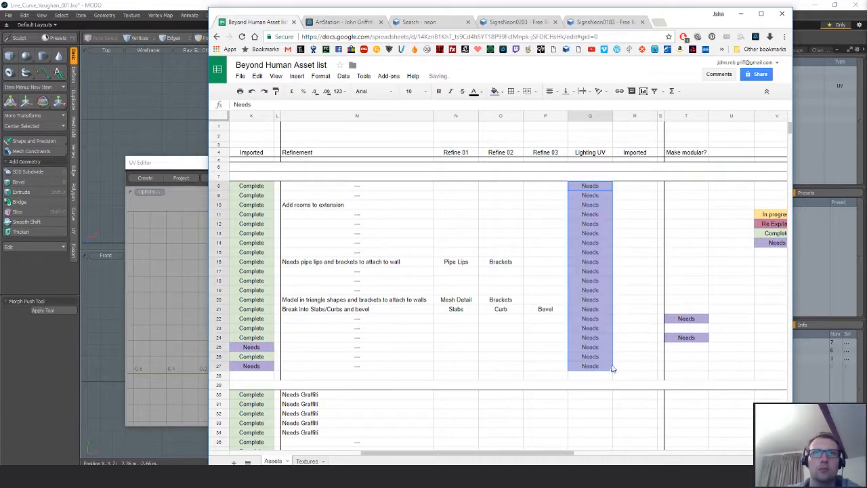
{"action": "left_click", "coordinate": [476, 336]}
Fill the Lighting UV column with the "Needs" status for prop rows 30 to 39.
{"action": "left_click_drag", "start_coordinate": [549, 456], "coordinate": [581, 452]}
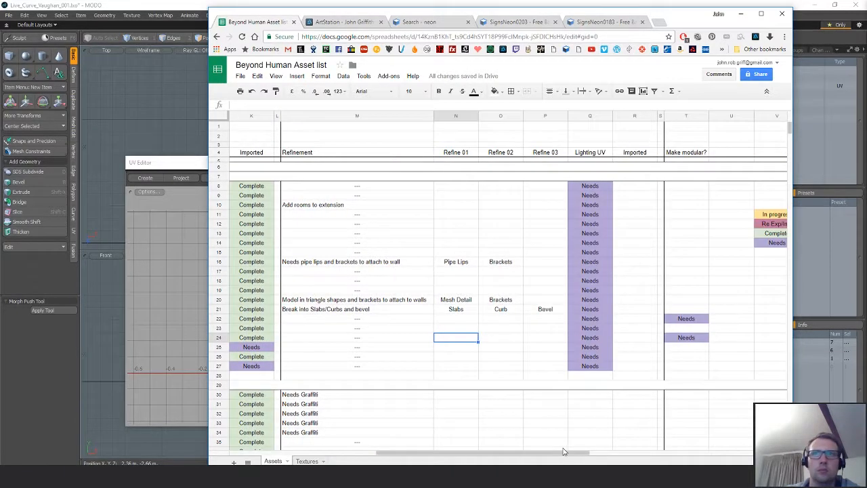
{"action": "left_click", "coordinate": [586, 395]}
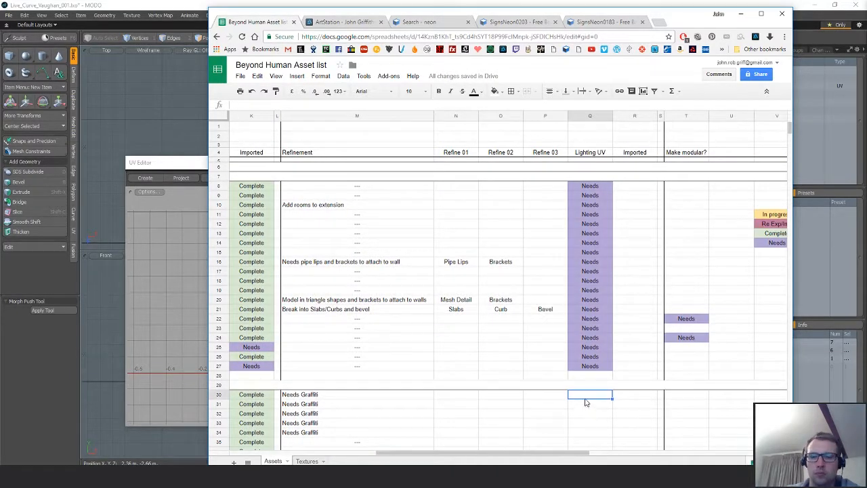
{"action": "key", "text": "ctrl+v"}
{"action": "scroll", "coordinate": [587, 402], "scroll_direction": "down", "scroll_amount": 2}
{"action": "left_click_drag", "start_coordinate": [611, 328], "coordinate": [602, 411]}
Copy the "---" entry from the Imported column into the Lighting UV cells of rows 40 and 41.
{"action": "left_click_drag", "start_coordinate": [547, 454], "coordinate": [522, 454]}
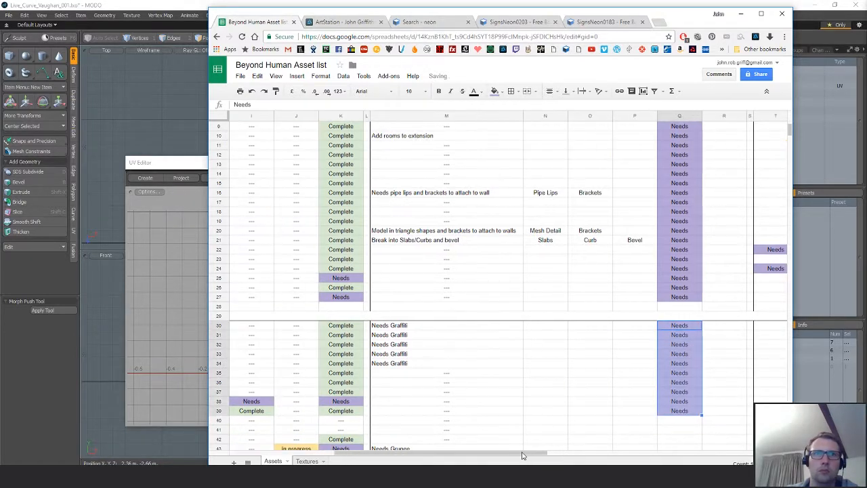
{"action": "left_click", "coordinate": [341, 420]}
{"action": "key", "text": "ctrl+c"}
{"action": "left_click", "coordinate": [676, 421]}
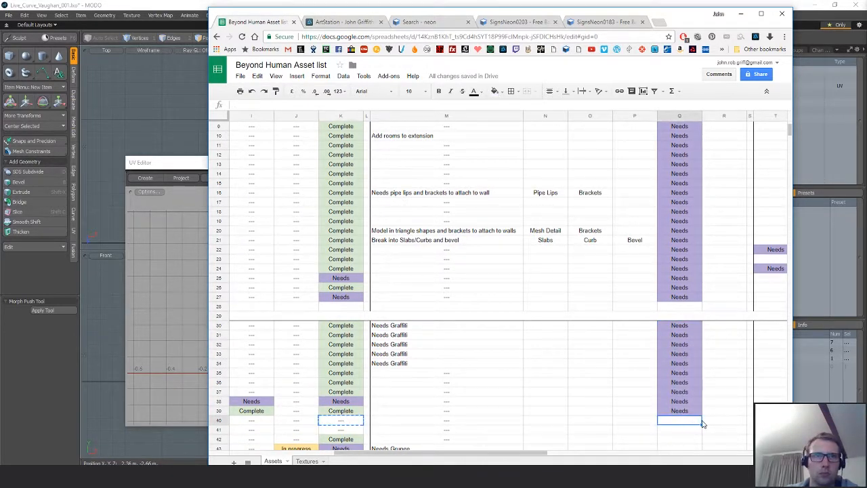
{"action": "key", "text": "ctrl+v"}
{"action": "key", "text": "Down"}
{"action": "key", "text": "ctrl+v"}
Copy "Needs" statuses from the end of the filled prop range into the Lighting UV column starting at row 42.
{"action": "scroll", "coordinate": [626, 429], "scroll_direction": "down", "scroll_amount": 1}
{"action": "scroll", "coordinate": [626, 429], "scroll_direction": "down", "scroll_amount": 1}
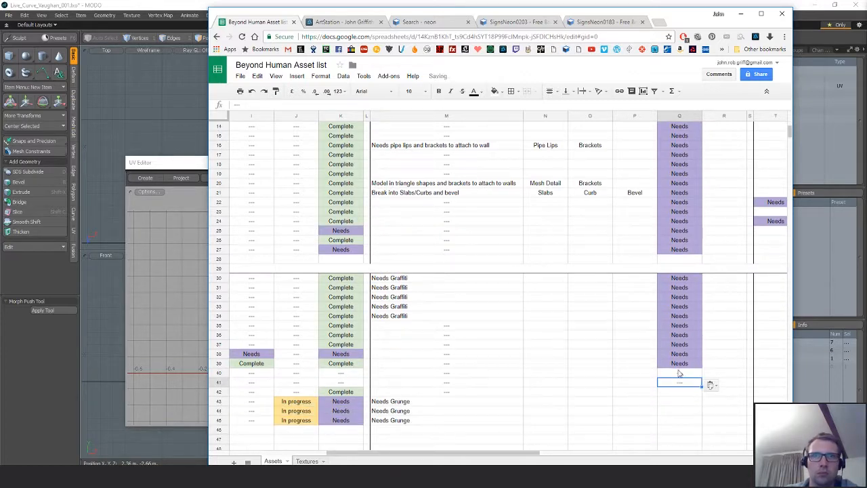
{"action": "left_click_drag", "start_coordinate": [691, 364], "coordinate": [691, 347]}
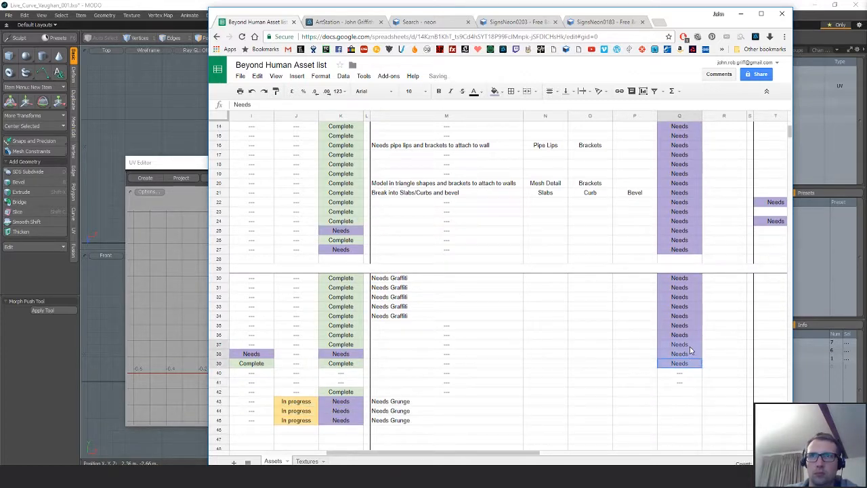
{"action": "key", "text": "ctrl+c"}
{"action": "left_click", "coordinate": [678, 391]}
{"action": "key", "text": "ctrl+v"}
{"action": "scroll", "coordinate": [566, 398], "scroll_direction": "up", "scroll_amount": 4}
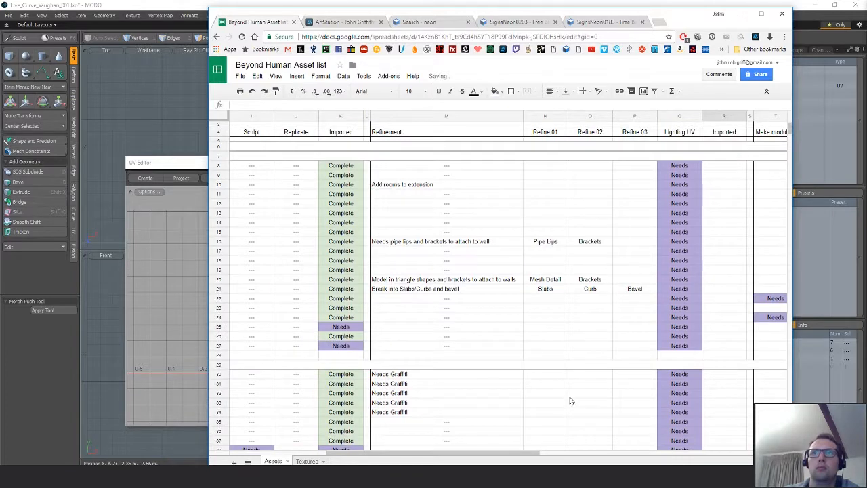
{"action": "scroll", "coordinate": [566, 400], "scroll_direction": "up", "scroll_amount": 1}
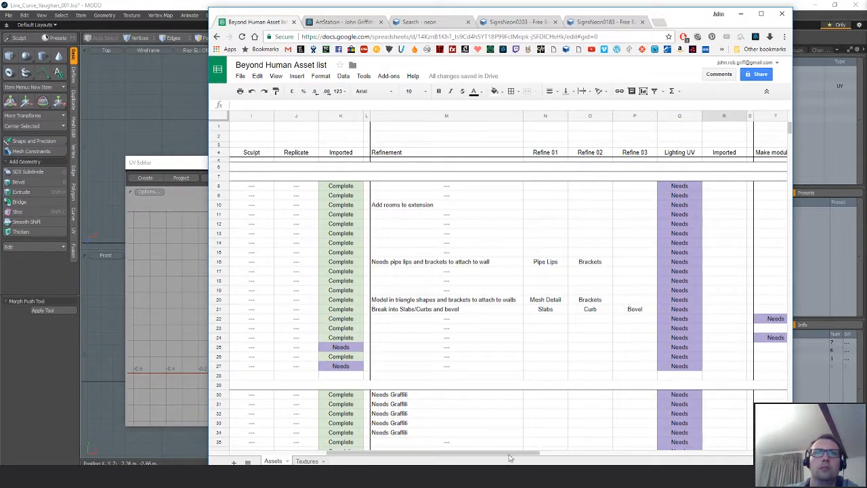
Switch from the asset list back to the Unreal Editor and clear the actor selection.
{"action": "left_click_drag", "start_coordinate": [513, 454], "coordinate": [399, 437]}
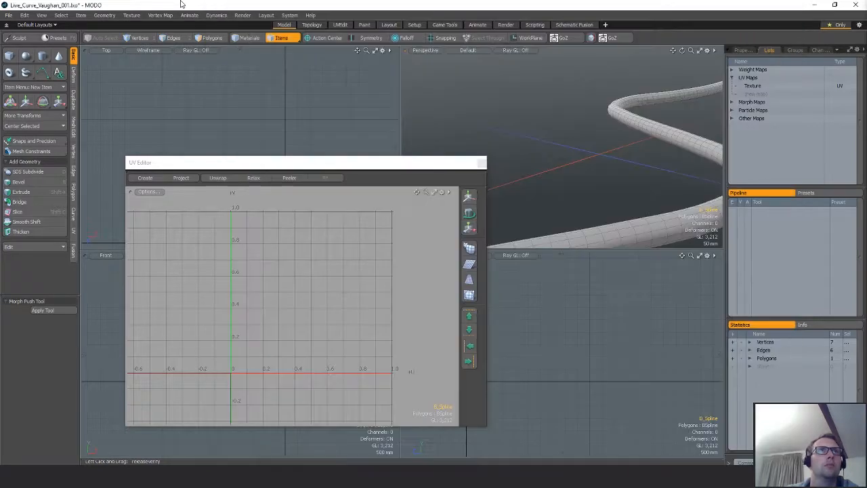
{"action": "left_click", "coordinate": [155, 434]}
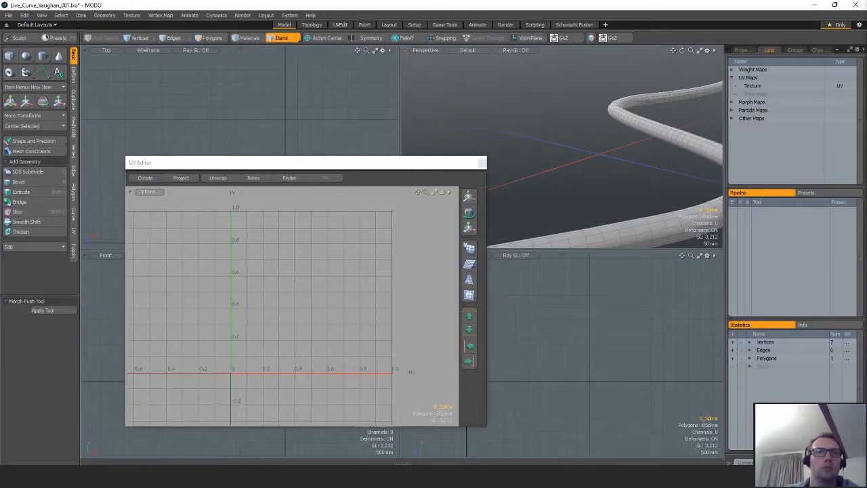
{"action": "left_click", "coordinate": [499, 449]}
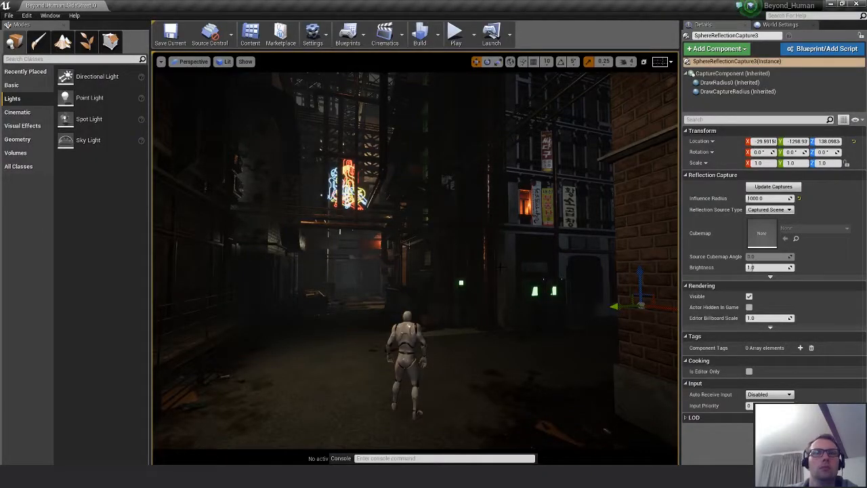
{"action": "key", "text": "Escape"}
Set the mobility of Spot_Blue_Fill to Movable, keep its pale blue colour, and save the level.
{"action": "right_click_drag", "start_coordinate": [501, 268], "coordinate": [478, 189]}
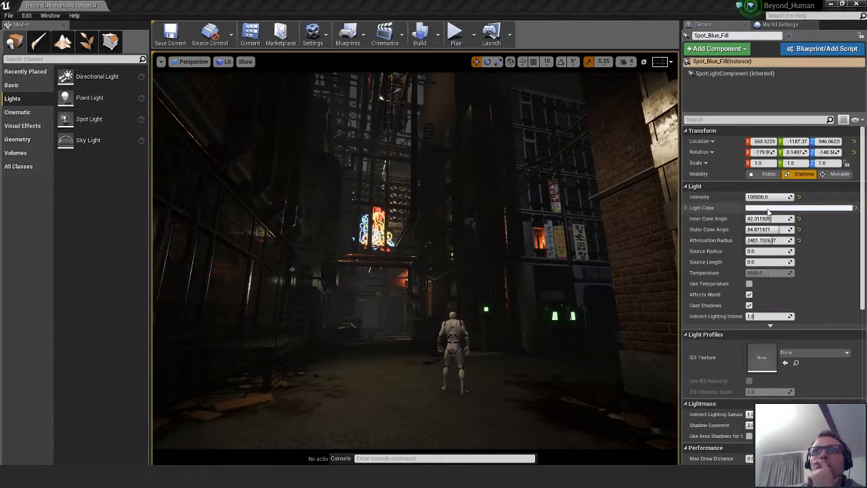
{"action": "left_click", "coordinate": [769, 208]}
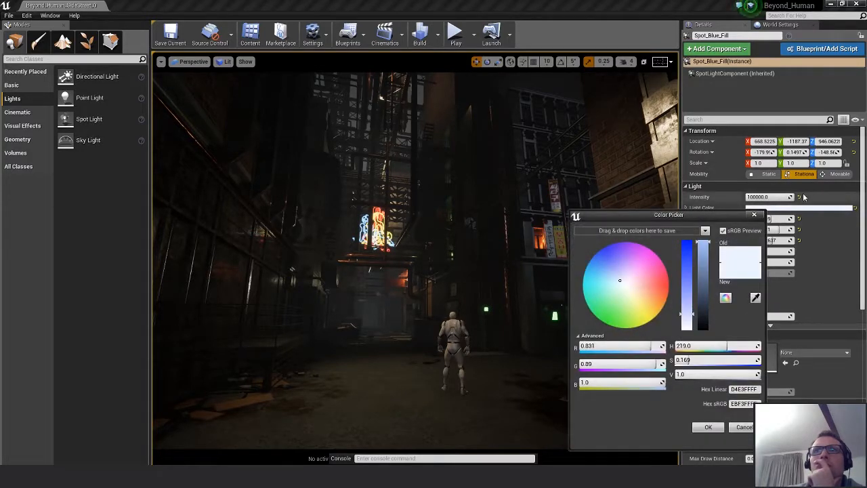
{"action": "left_click", "coordinate": [837, 174]}
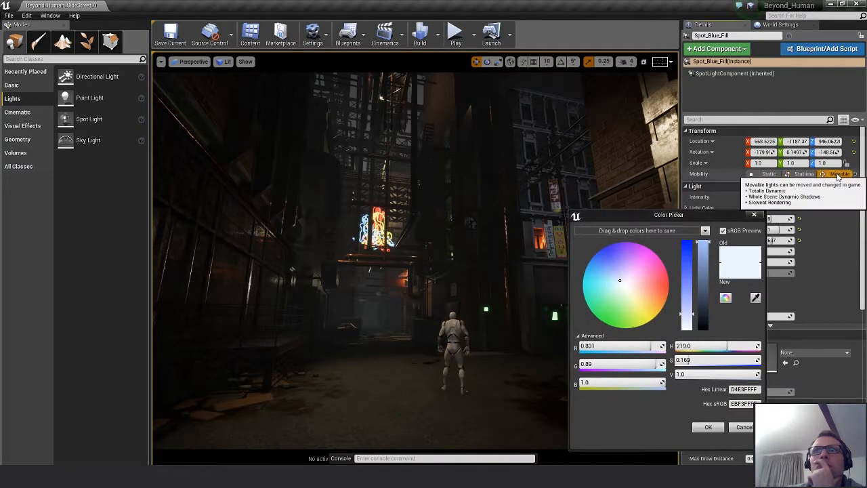
{"action": "left_click", "coordinate": [708, 428]}
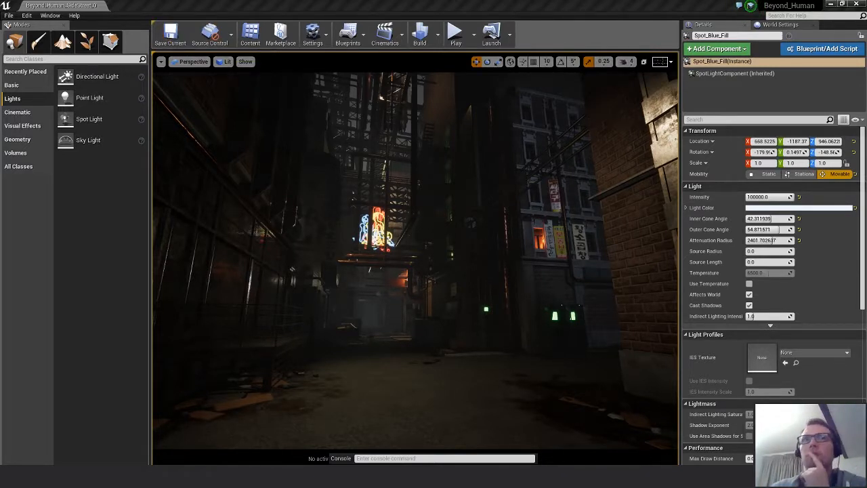
{"action": "key", "text": "ctrl+s"}
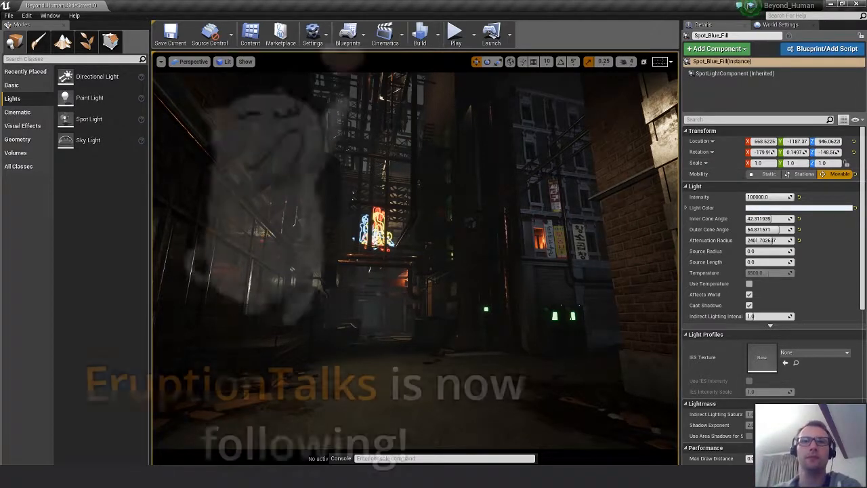
{"action": "mouse_move", "coordinate": [521, 477]}
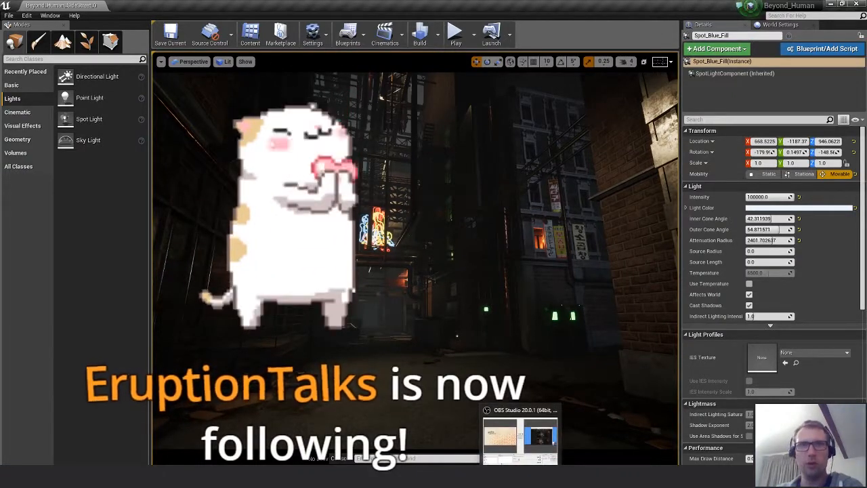